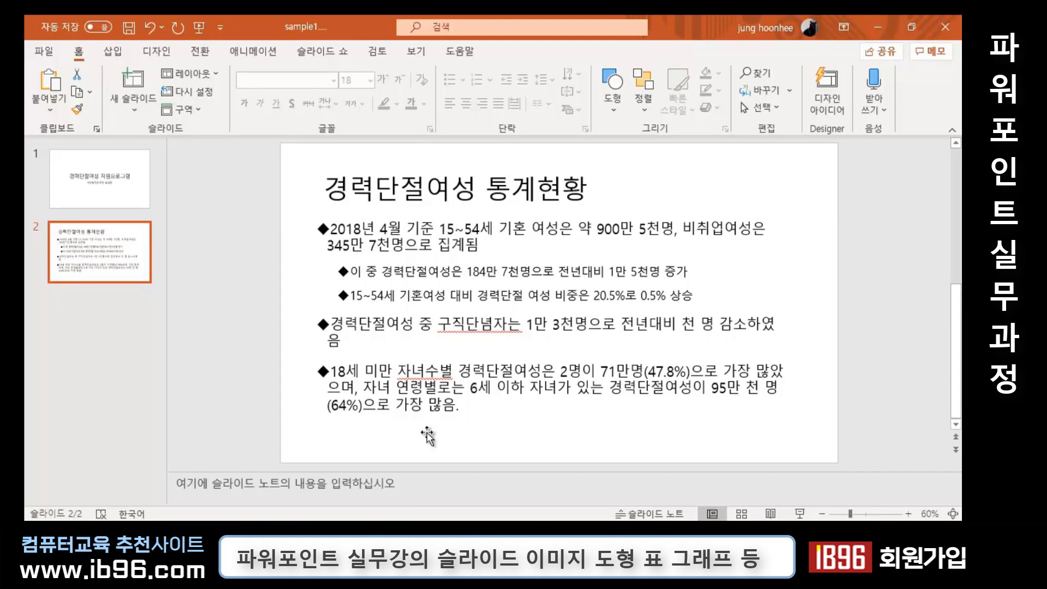
Select and then deselect slide 2's body text, and bring up the Insert commands.
left_click(389, 232)
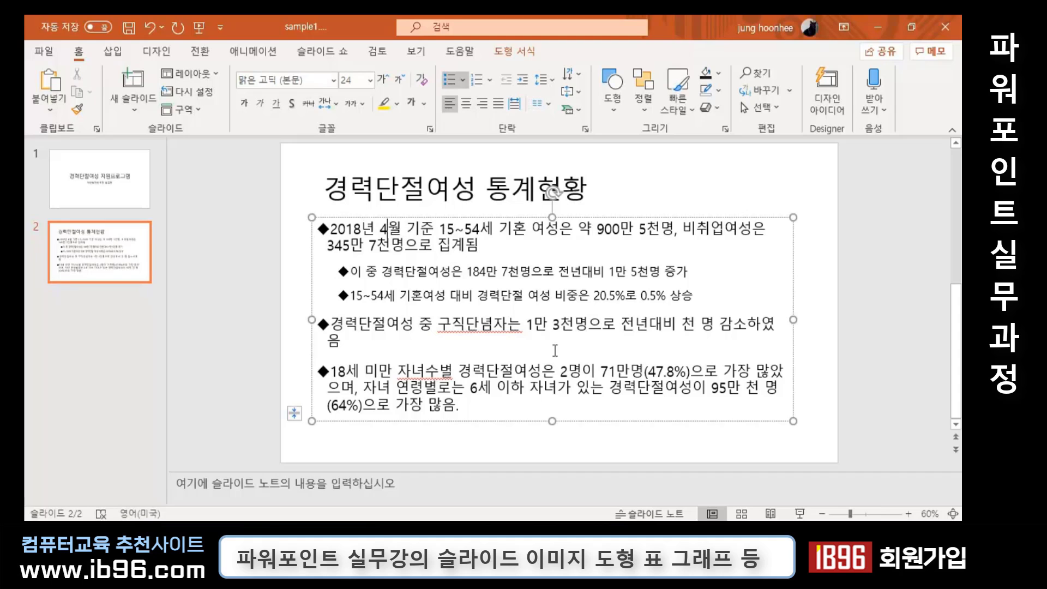
left_click(502, 436)
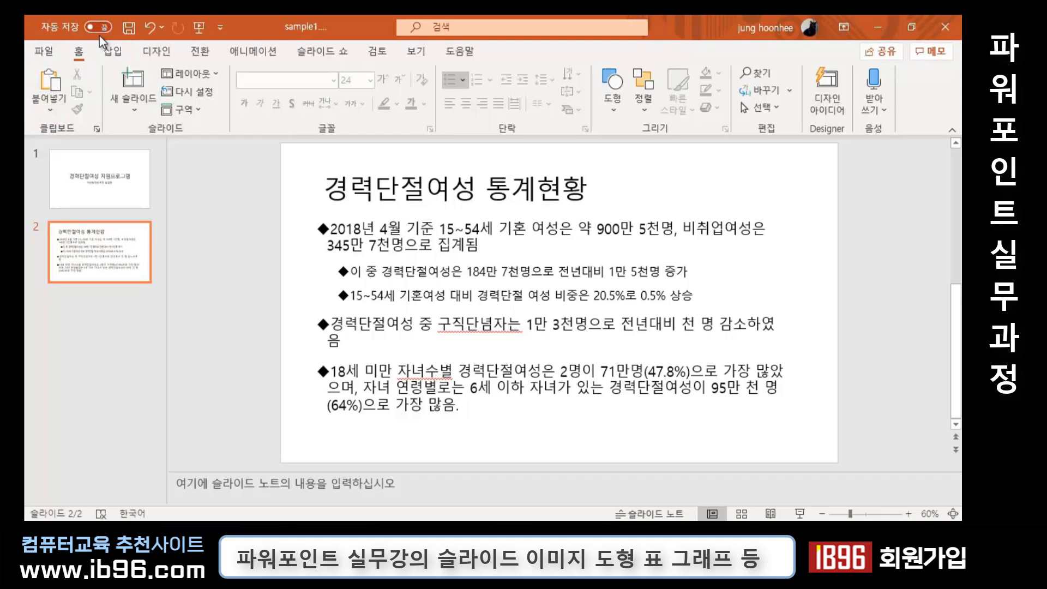
left_click(102, 51)
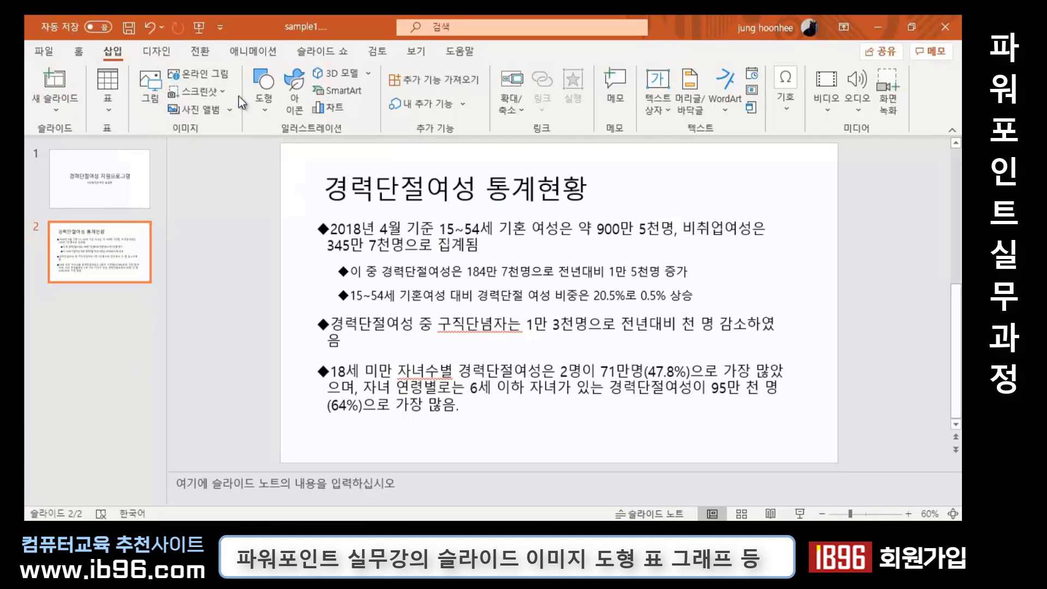
Insert the picture 경력단절1.jpg onto slide 2.
left_click(153, 98)
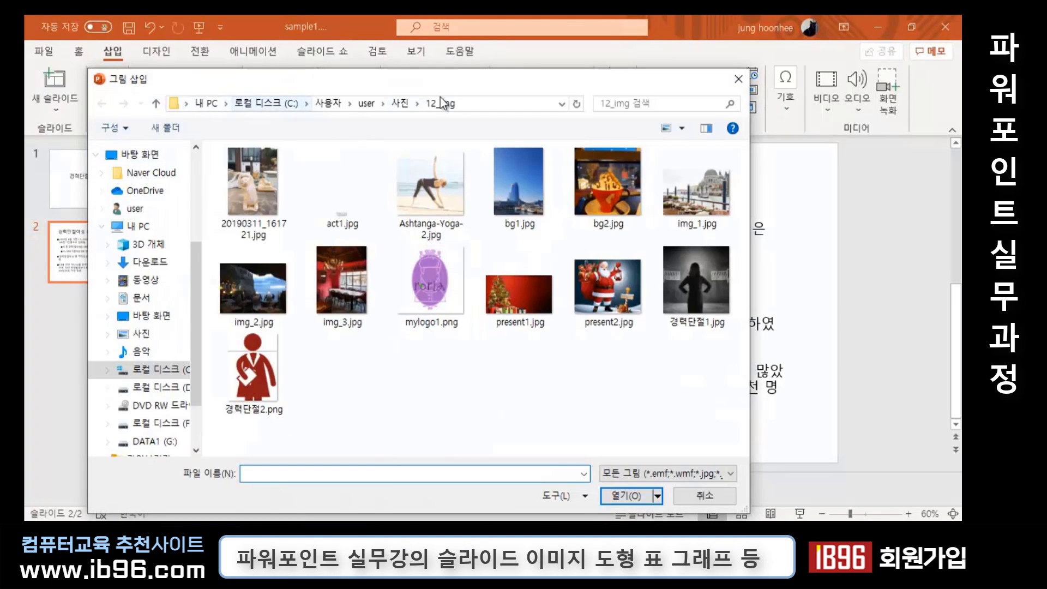
left_click(689, 289)
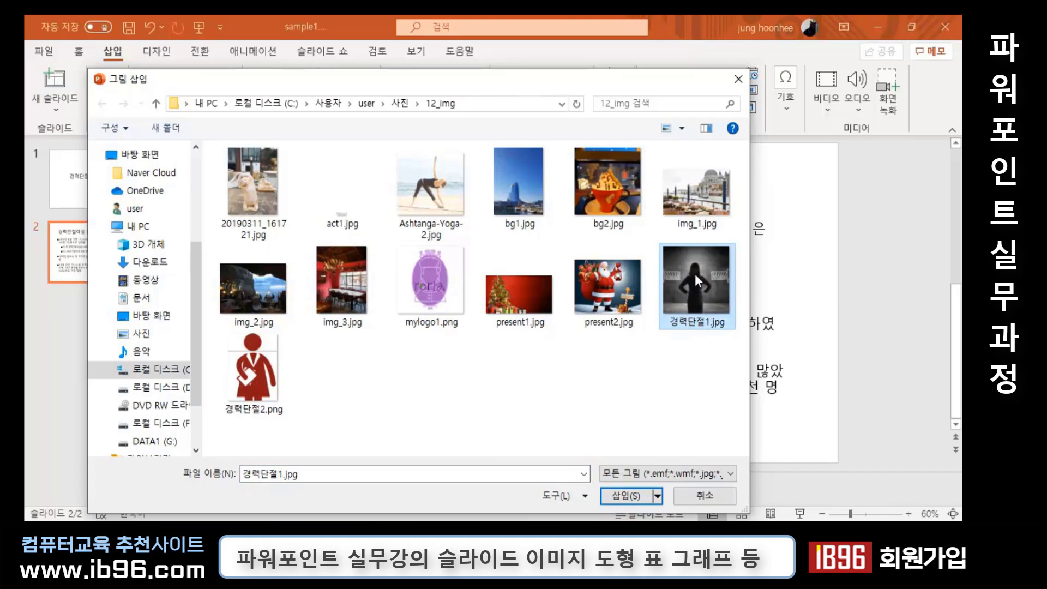
left_click(628, 495)
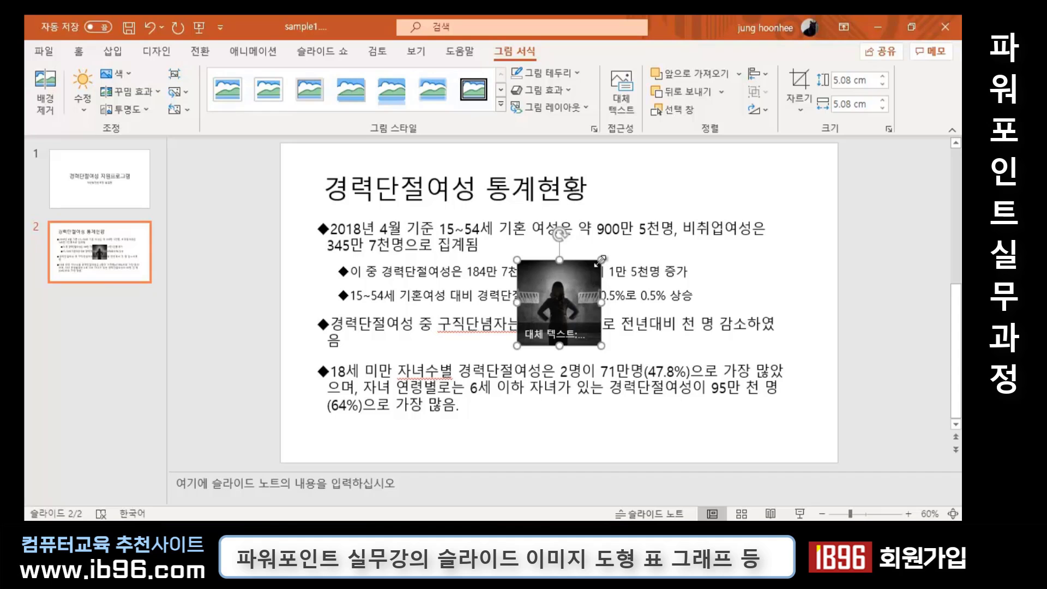
Enlarge the photo to a 14.87 cm tall portrait and move it to the slide's right edge.
left_click_drag(601, 261, 664, 195)
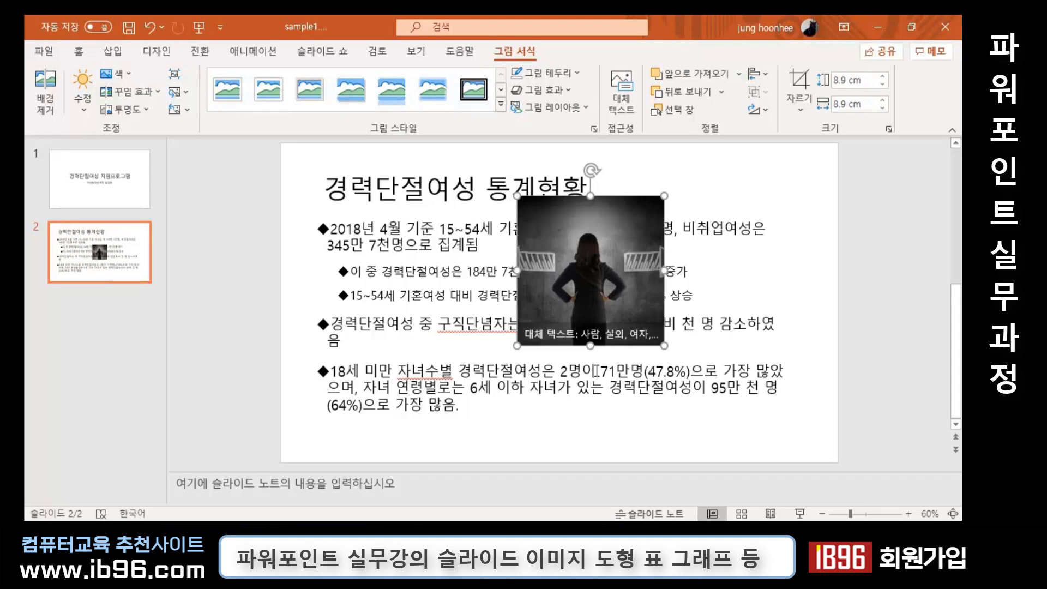
left_click_drag(587, 347, 588, 445)
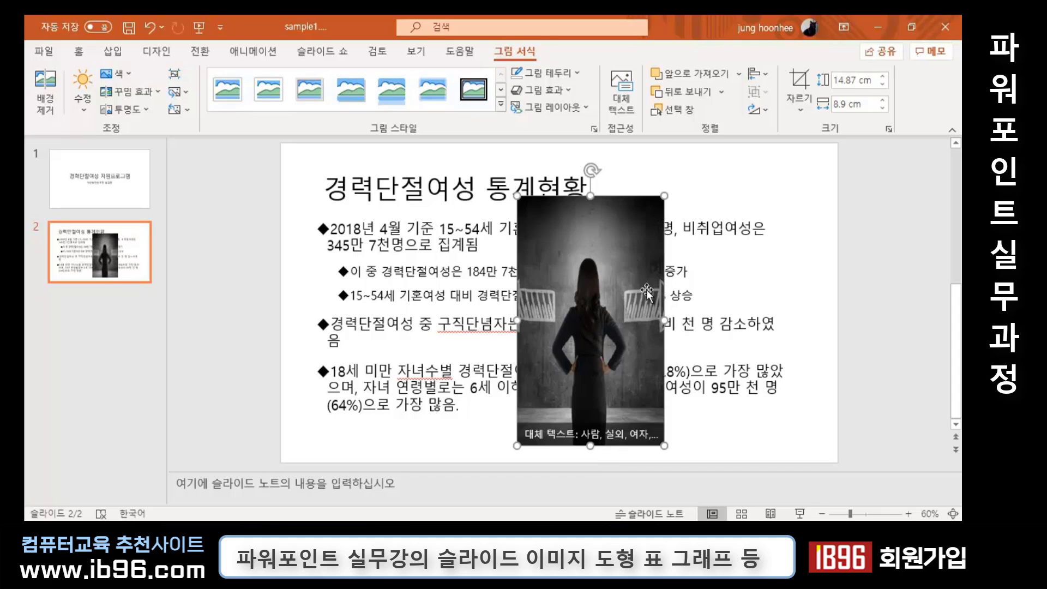
mouse_move(574, 325)
left_mouse_down()
mouse_move(739, 310)
mouse_move(750, 319)
left_mouse_up()
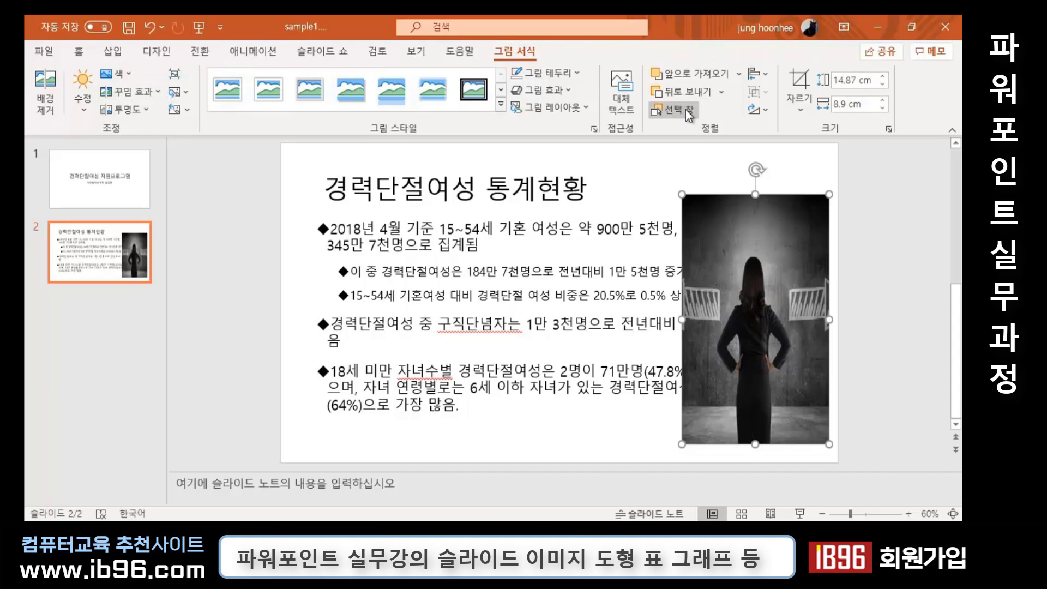
Send the woman photo to back, delete it, and select the slide 2 thumbnail.
left_click(722, 92)
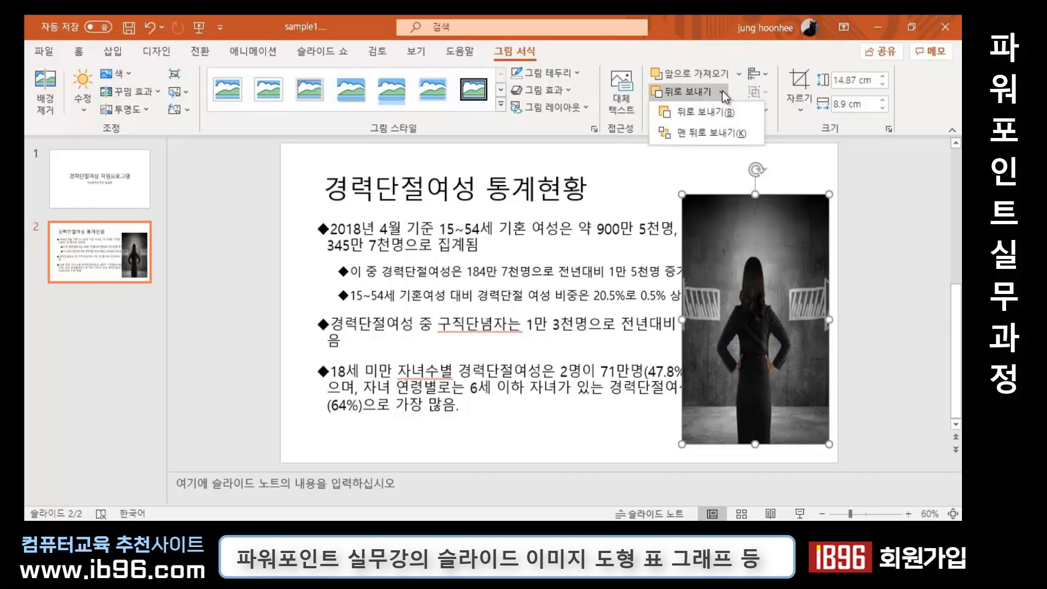
left_click(704, 134)
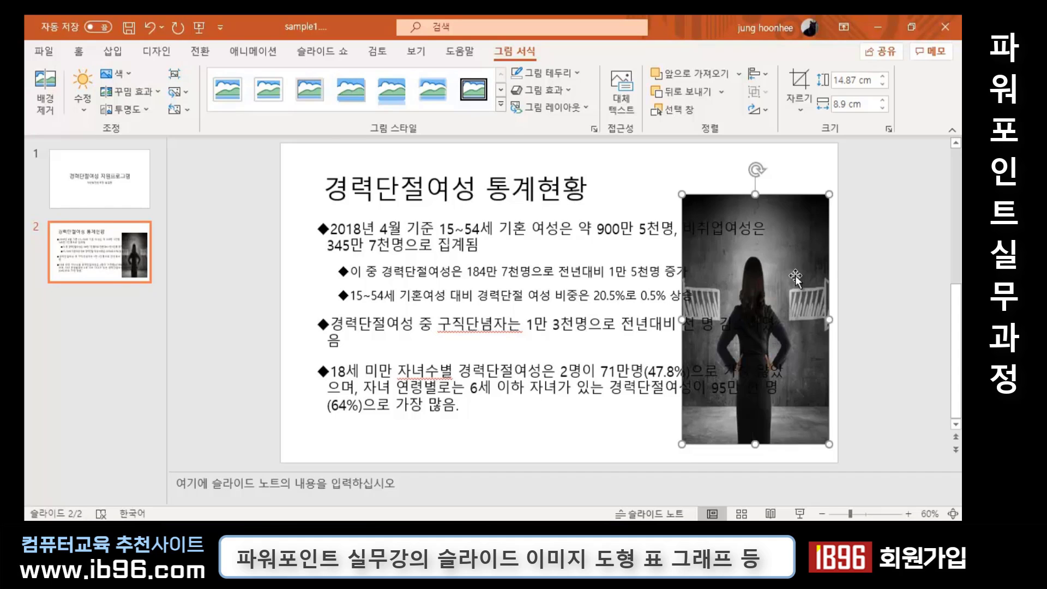
key("Delete")
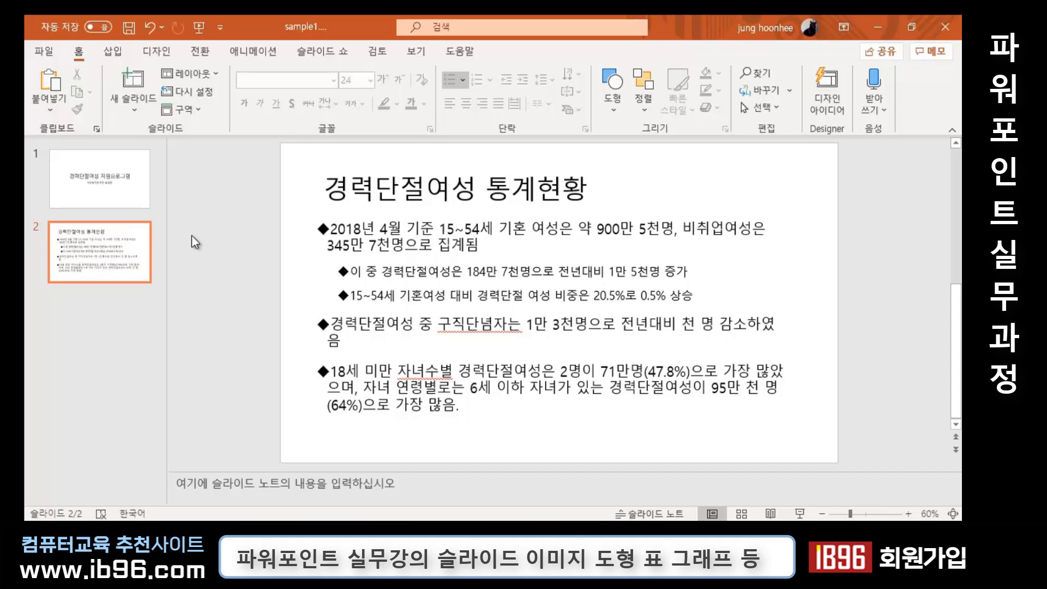
left_click(110, 253)
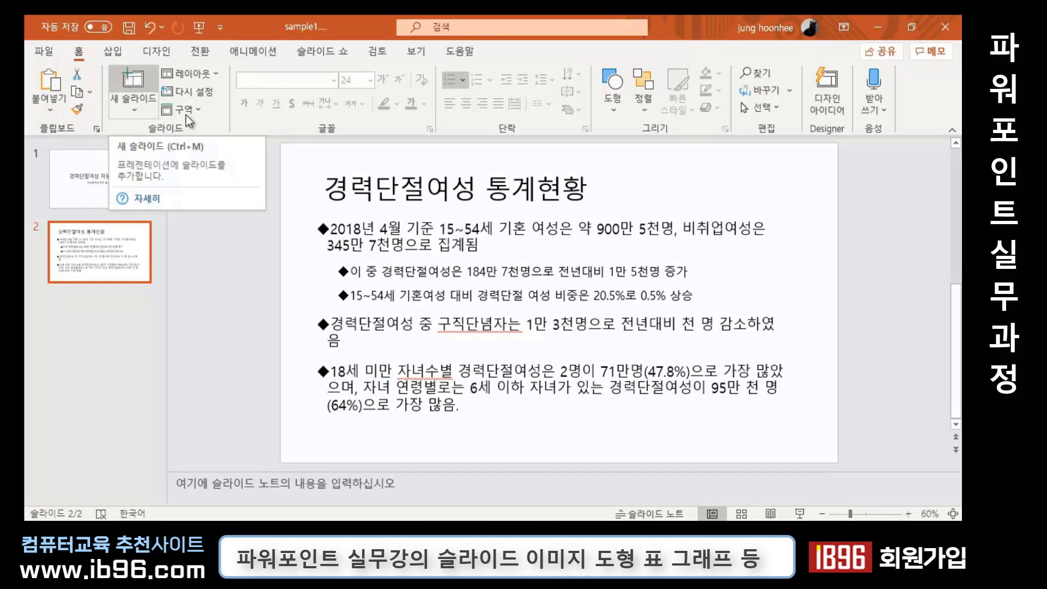
Add a new slide 3 after slide 2 with the Blank layout.
left_click(131, 87)
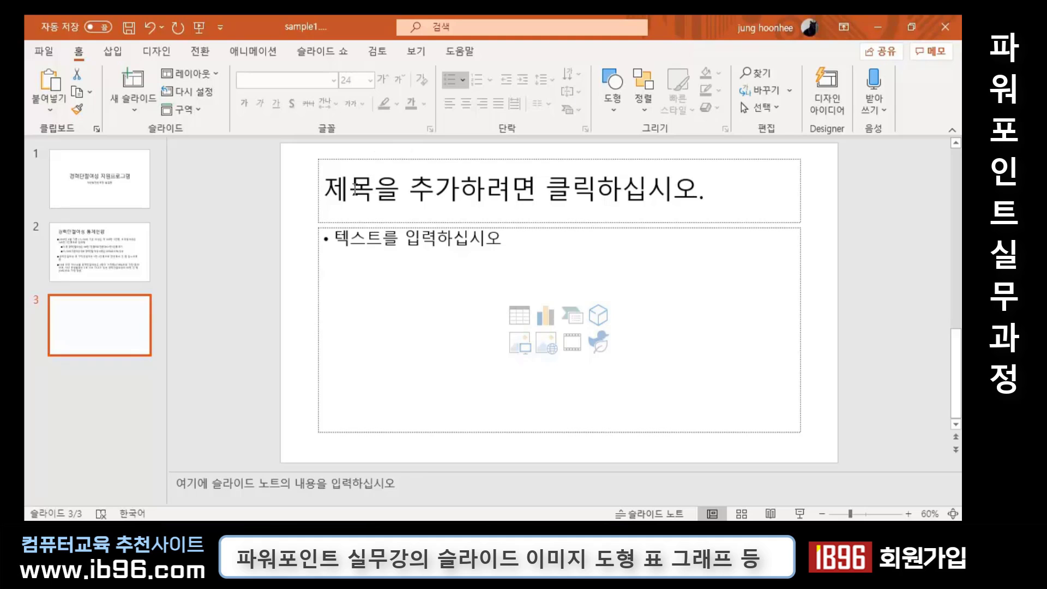
left_click(217, 74)
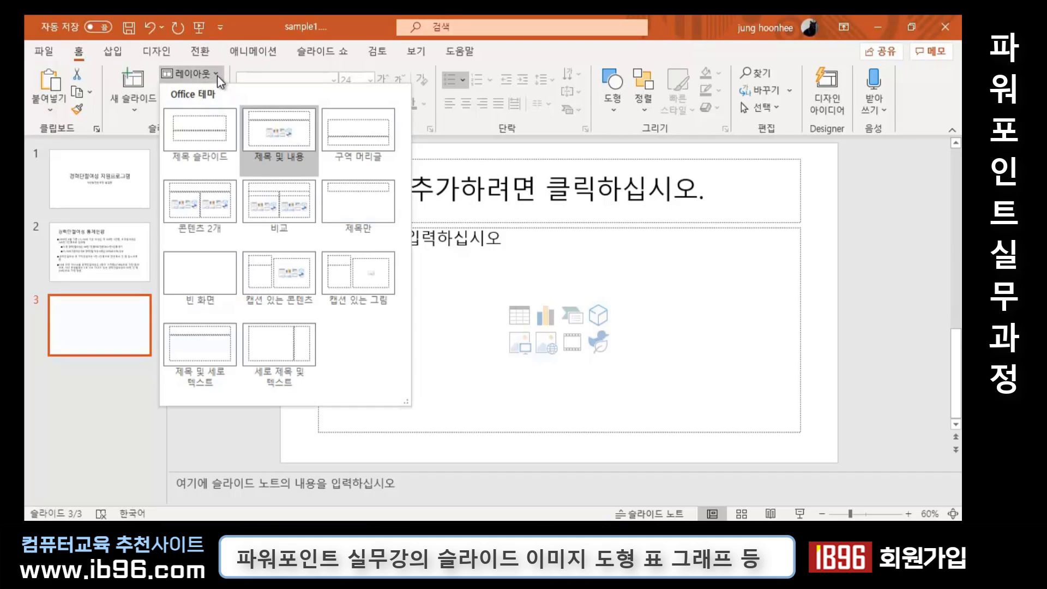
left_click(198, 276)
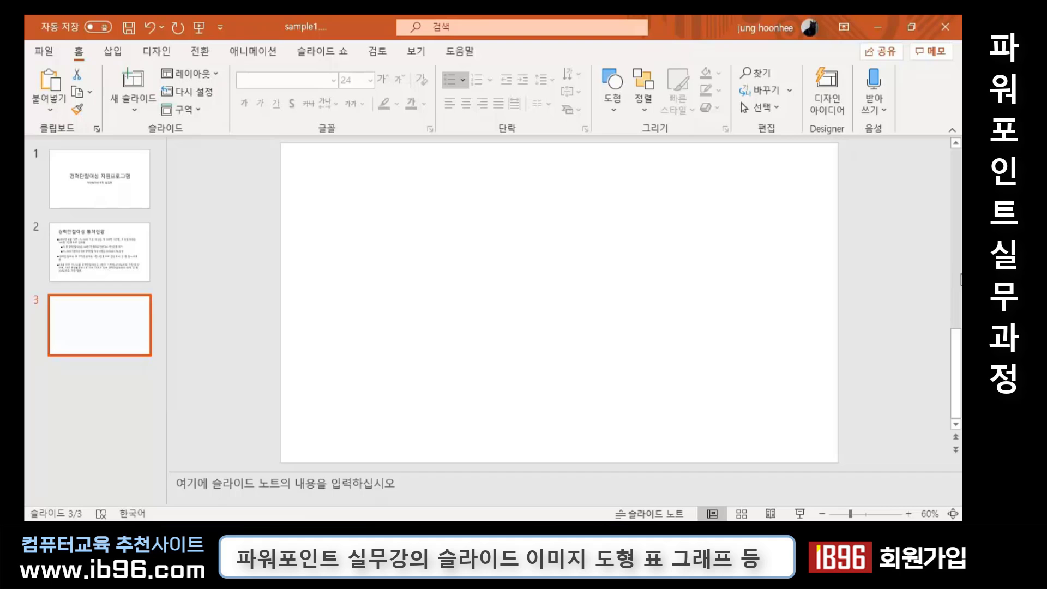
Insert the picture 경력단절1.jpg onto slide 3.
left_click(112, 52)
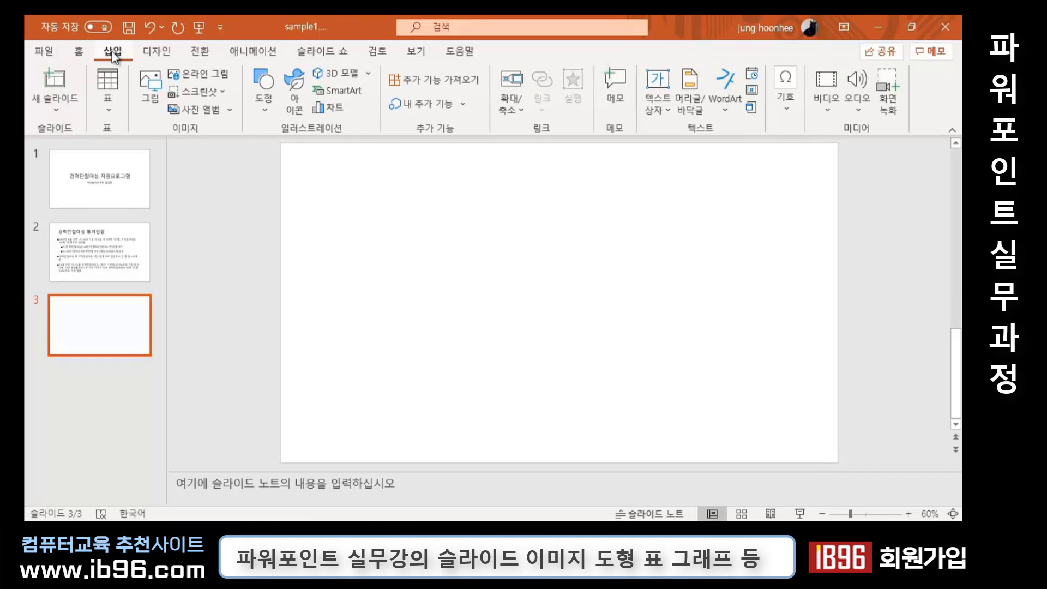
left_click(145, 93)
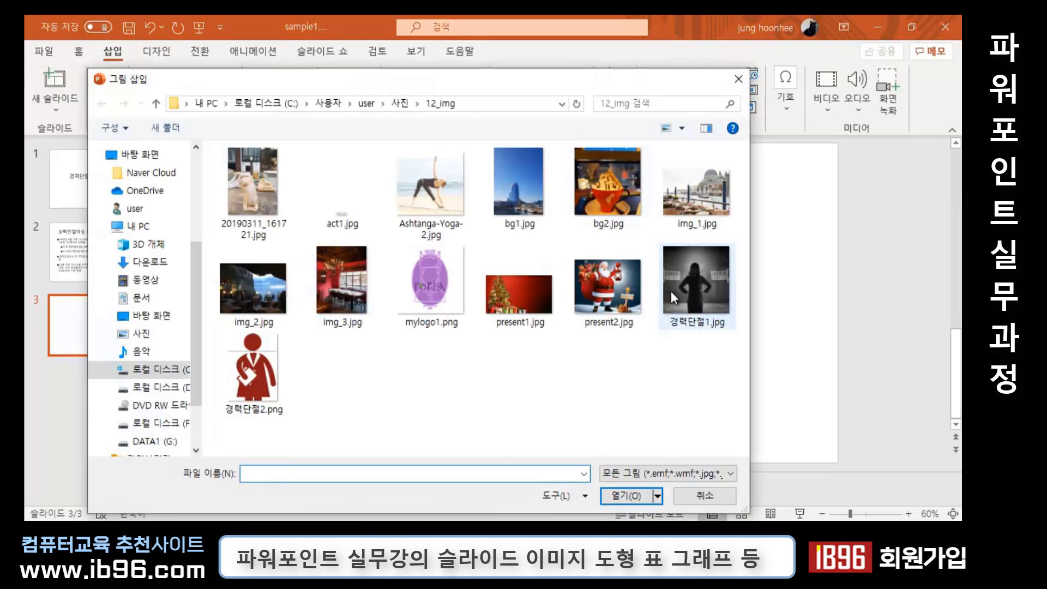
left_click(671, 290)
left_click(633, 496)
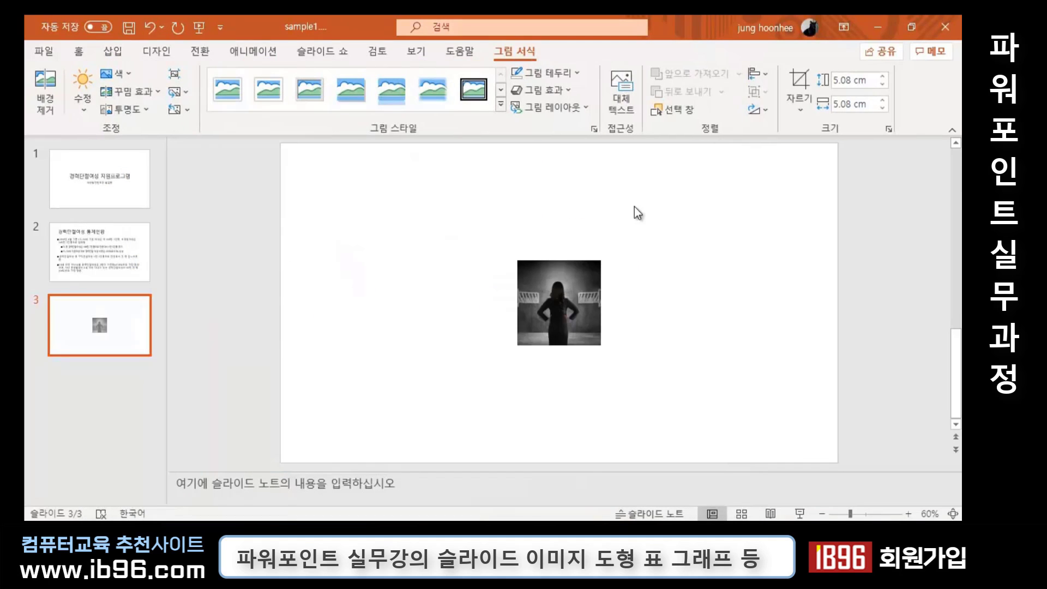
Resize the photo into a 19.05 cm full-height strip along the slide's right edge.
left_click_drag(560, 312, 649, 248)
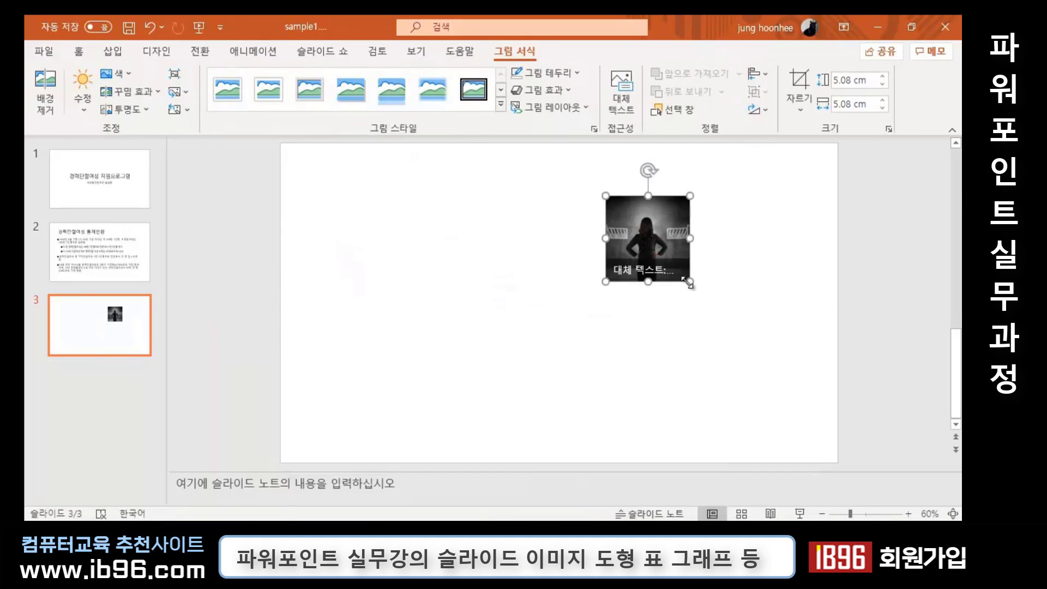
left_click_drag(689, 281, 730, 434)
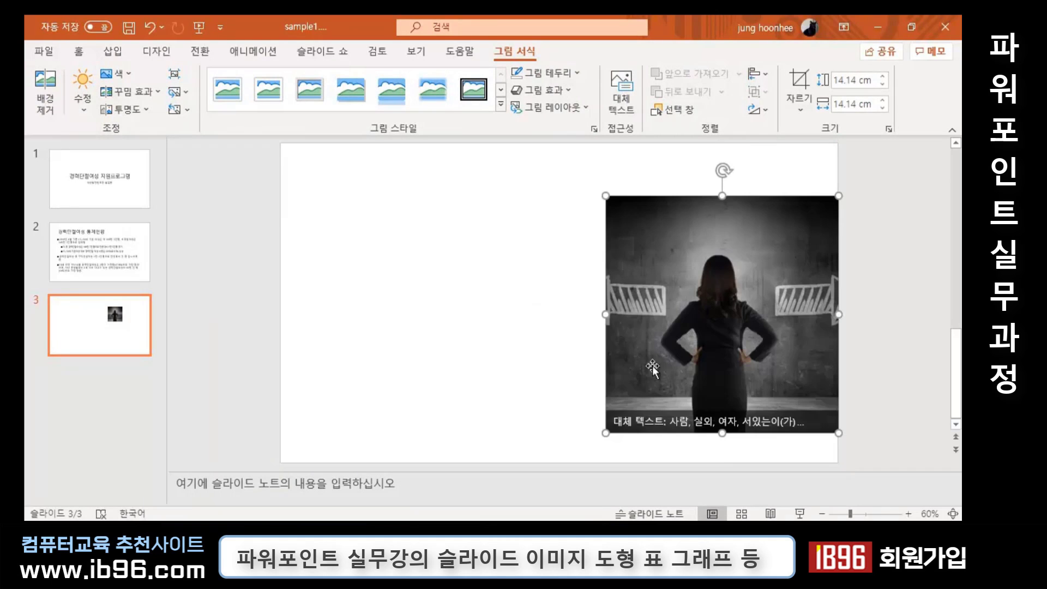
left_click_drag(603, 312, 650, 316)
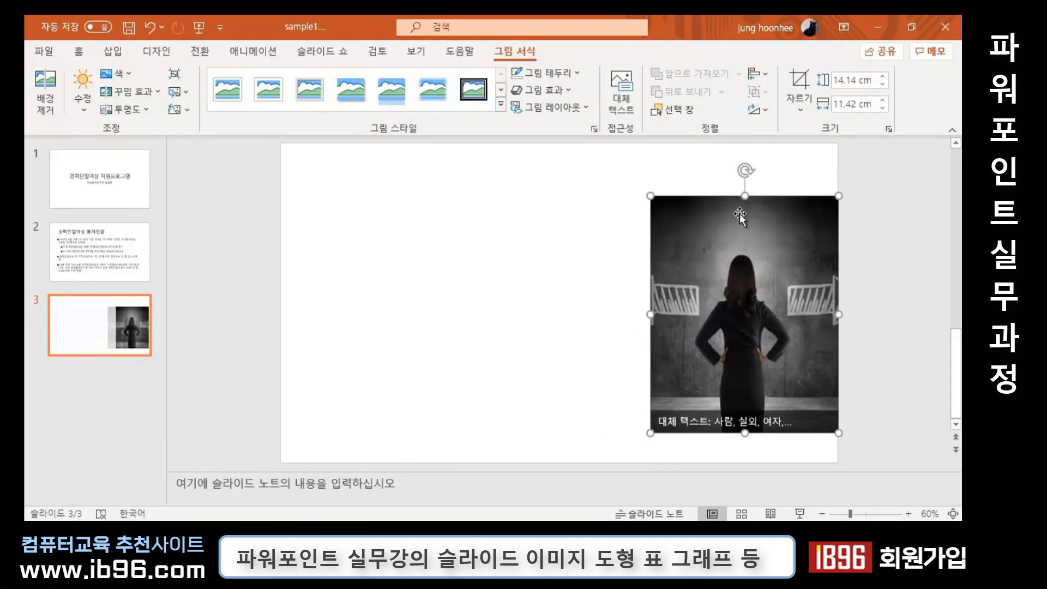
left_click_drag(745, 197, 745, 144)
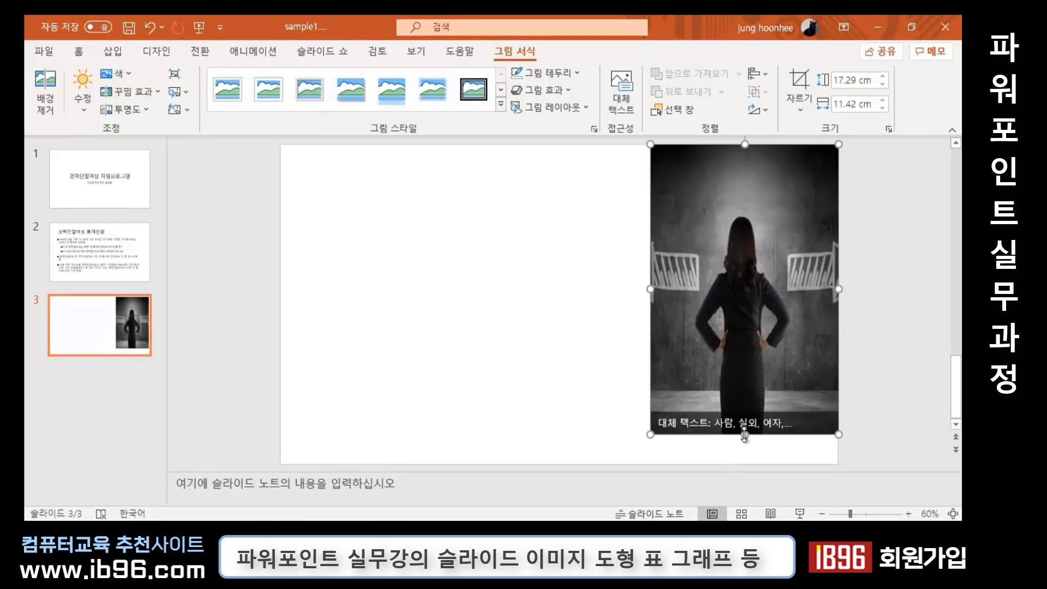
left_click_drag(744, 435, 744, 463)
left_click(860, 381)
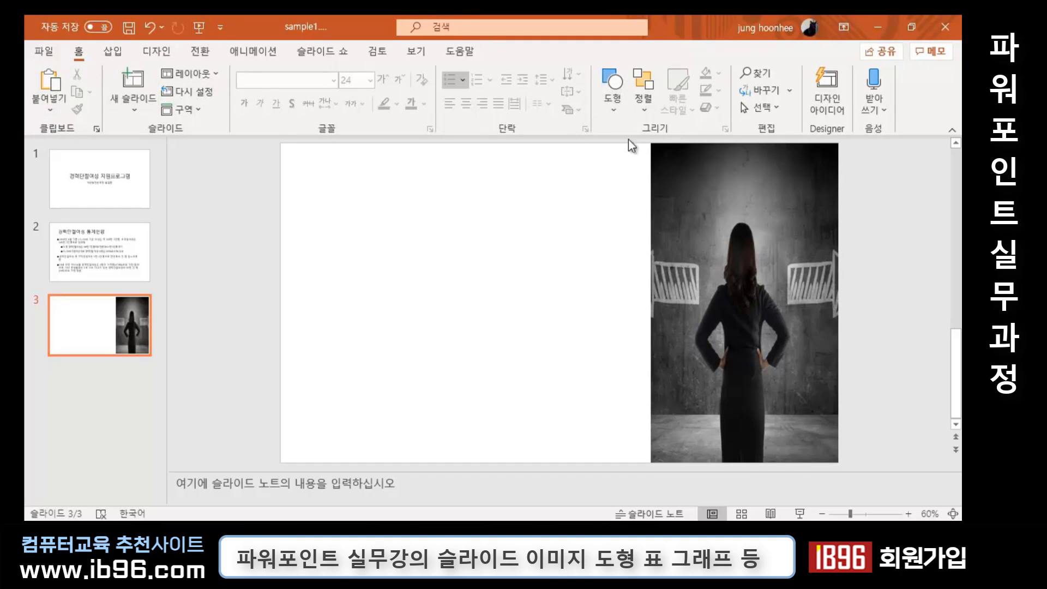
Draw a rectangle from slide 3's top-left corner down to the bottom beside the photo.
left_click(613, 100)
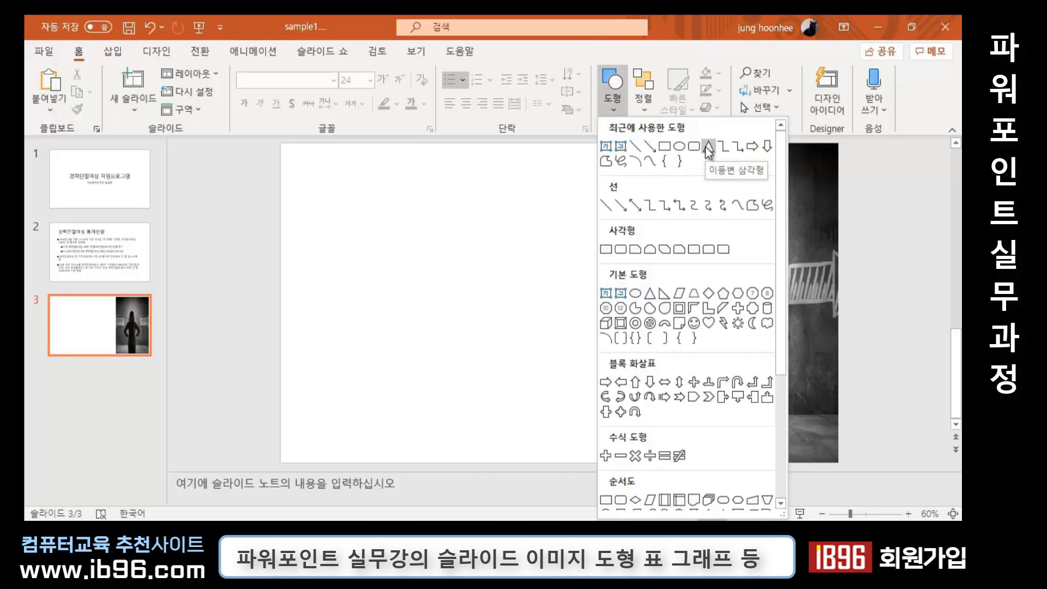
left_click(665, 146)
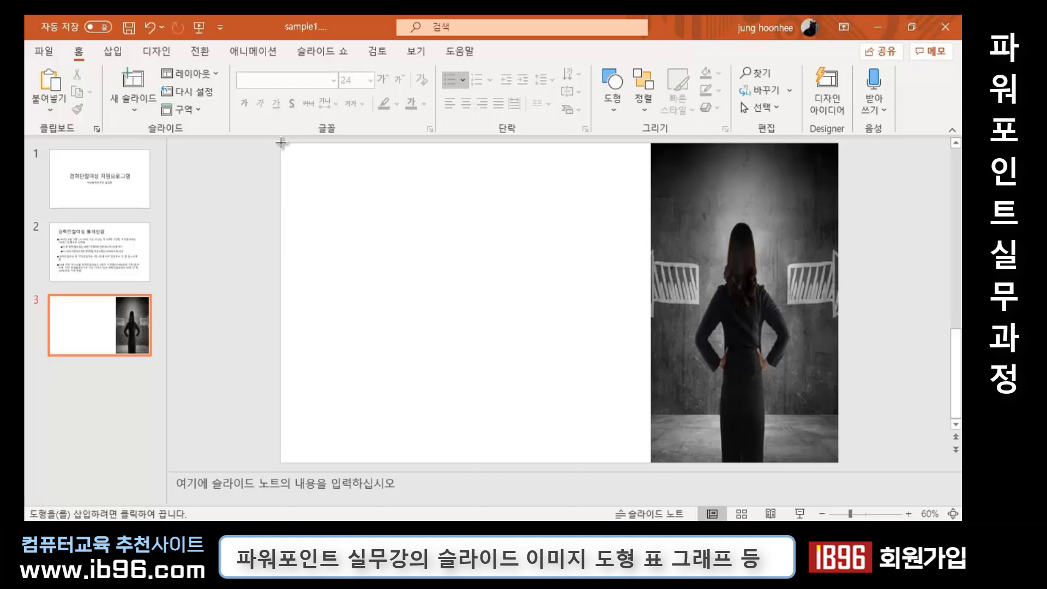
mouse_move(280, 142)
left_mouse_down()
mouse_move(370, 158)
mouse_move(622, 463)
left_mouse_up()
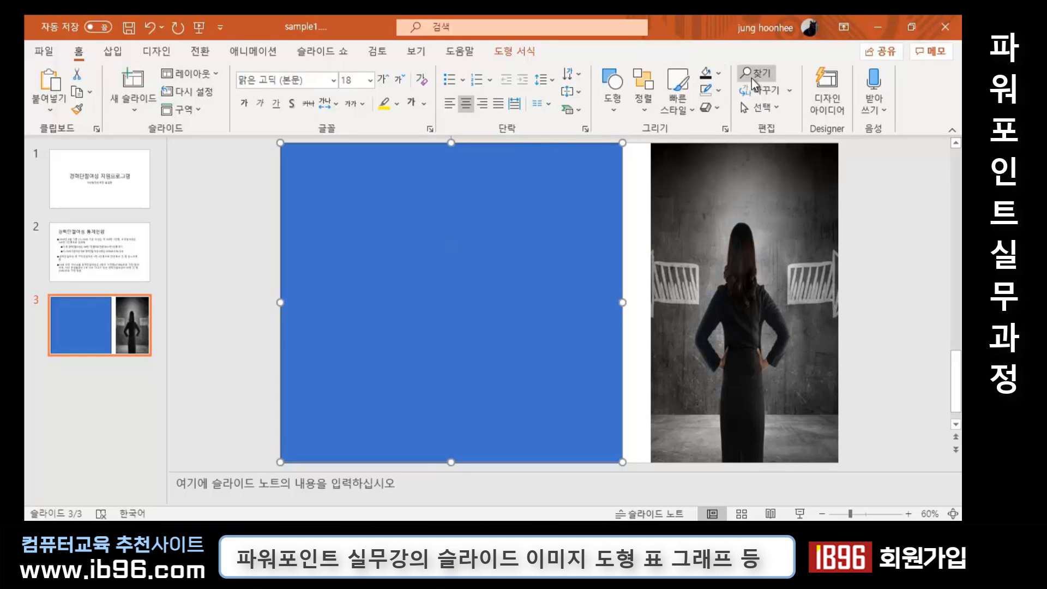
Fill the rectangle with the photo's dark grey, RGB(32,32,32), using the Eyedropper.
left_click(721, 76)
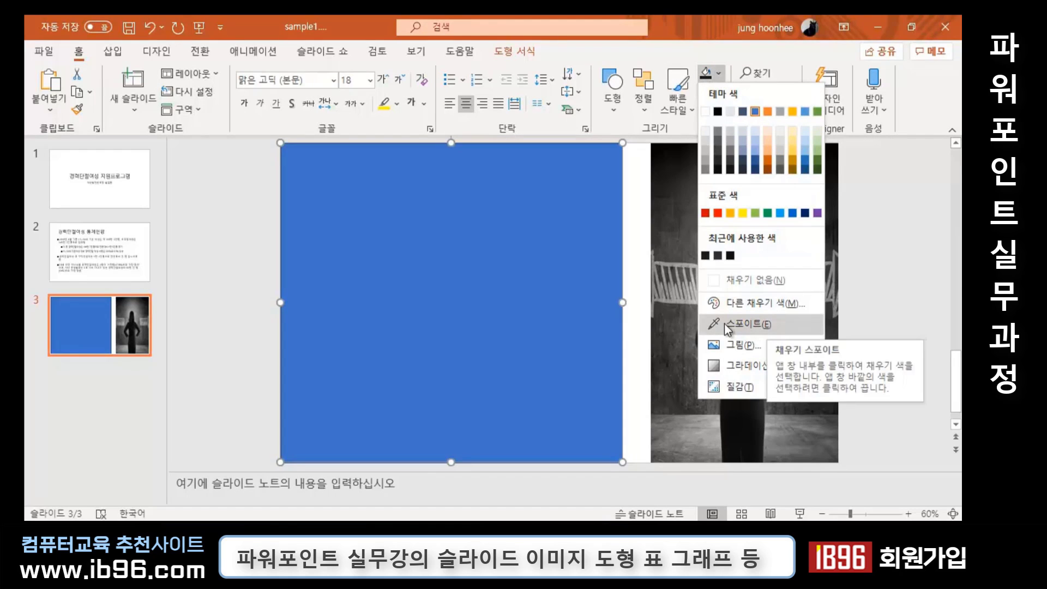
left_click(752, 324)
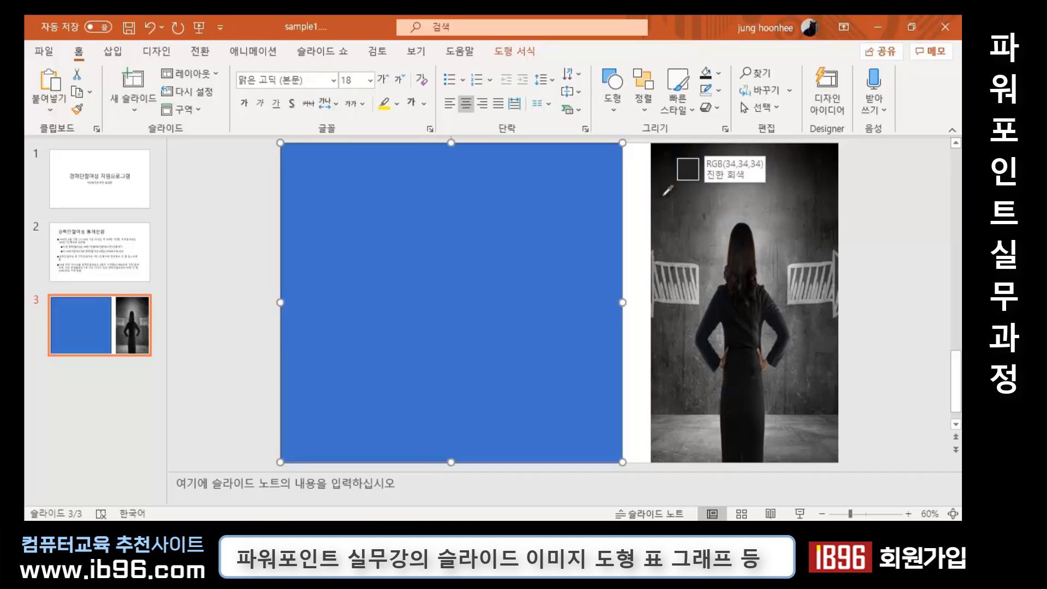
mouse_move(665, 197)
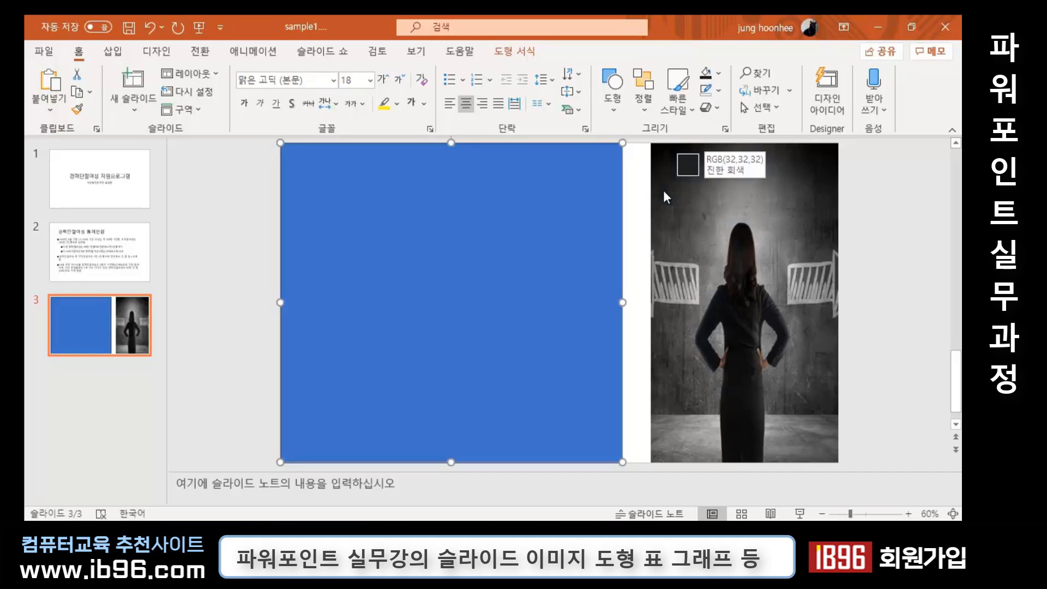
left_click(664, 192)
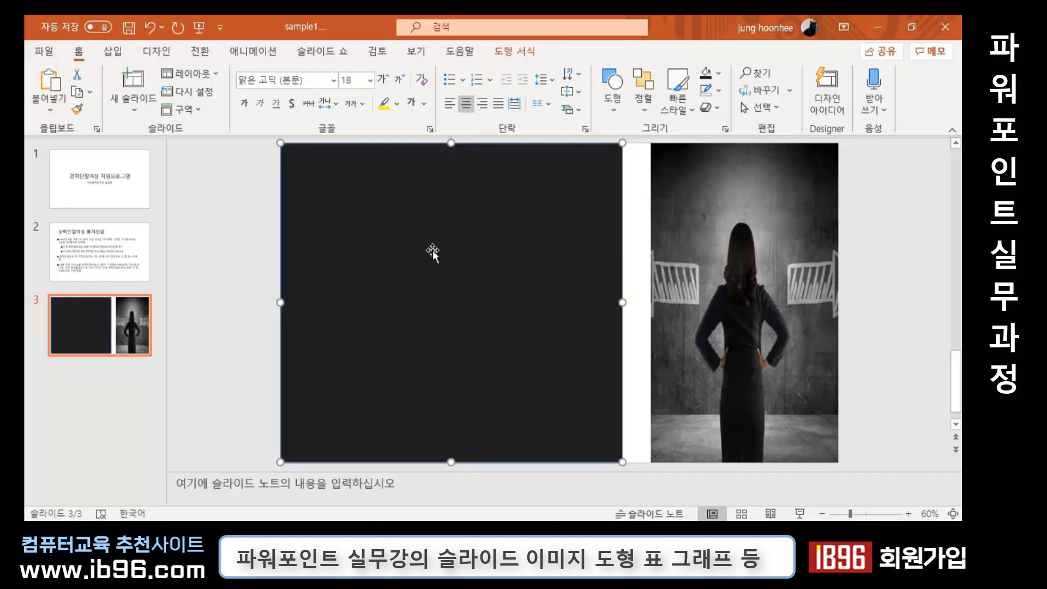
Remove the rectangle's outline and widen it rightward over the photo's left part.
left_click(719, 91)
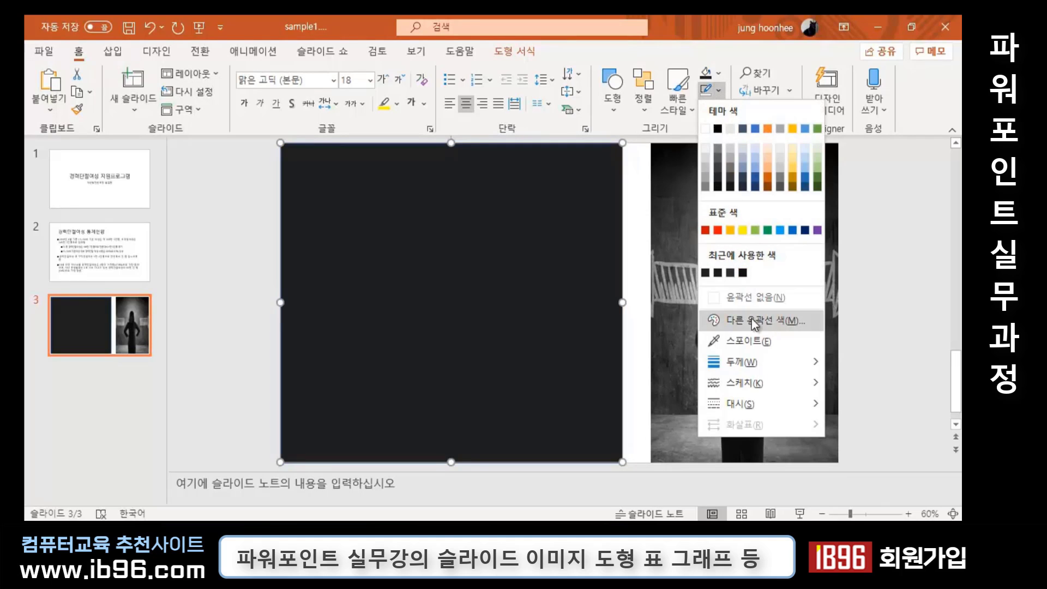
left_click(751, 296)
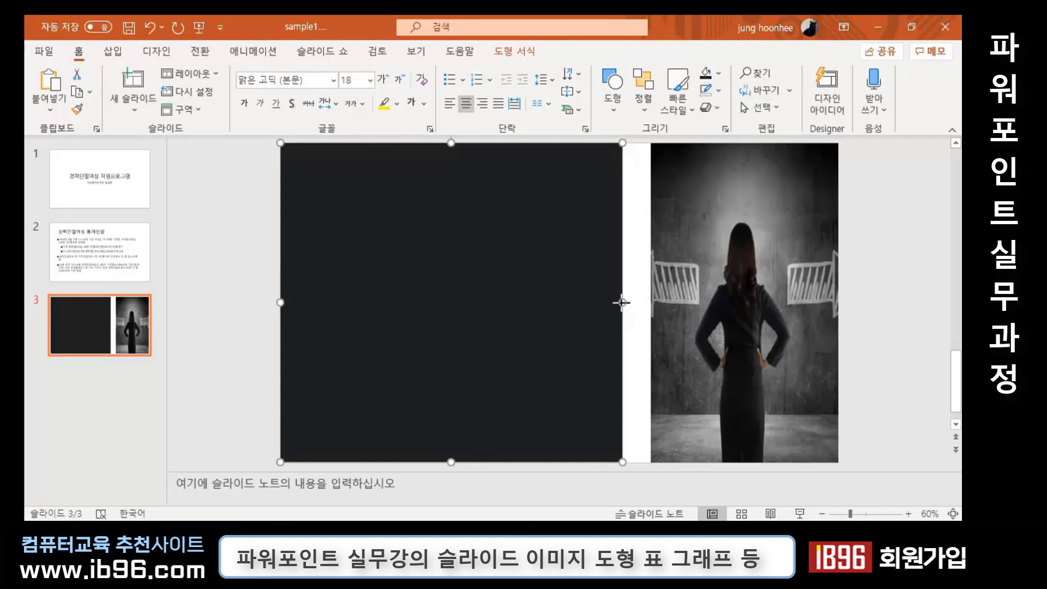
left_click_drag(621, 303, 700, 303)
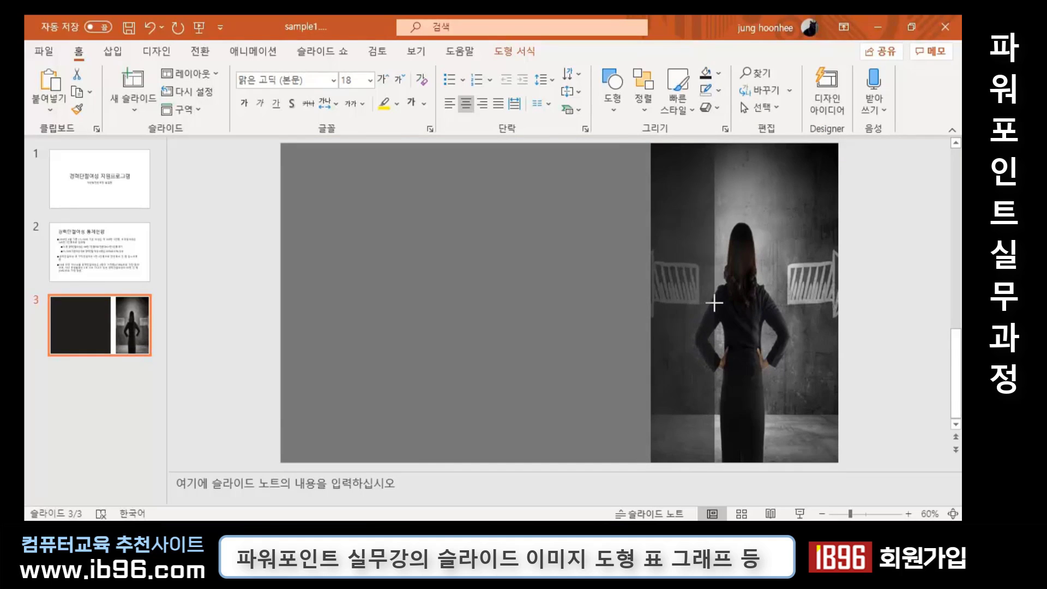
left_click_drag(699, 303, 724, 303)
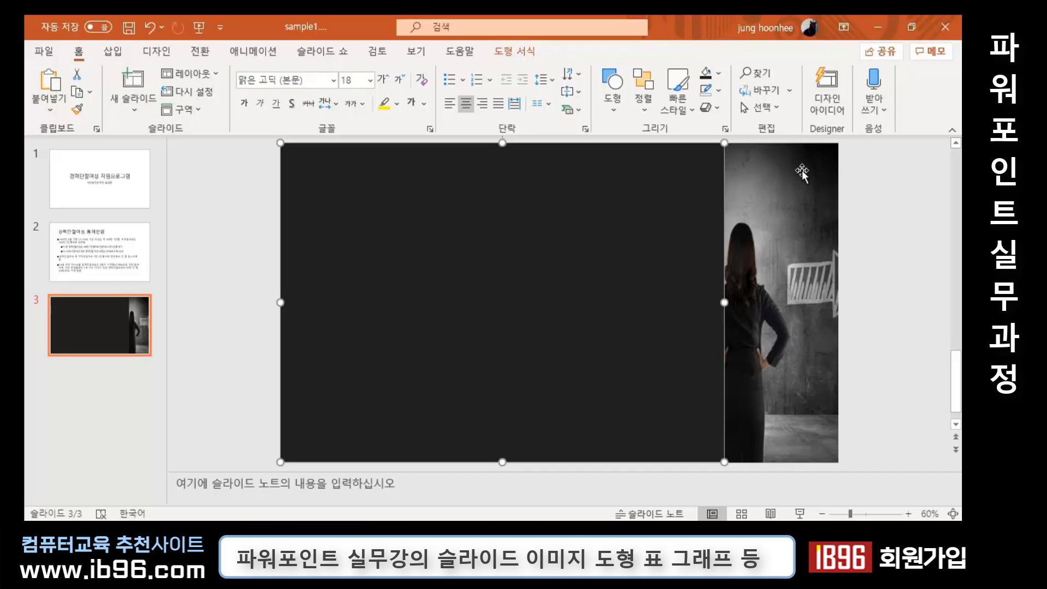
Bring the woman photo forward in front of the dark rectangle.
left_click(805, 199)
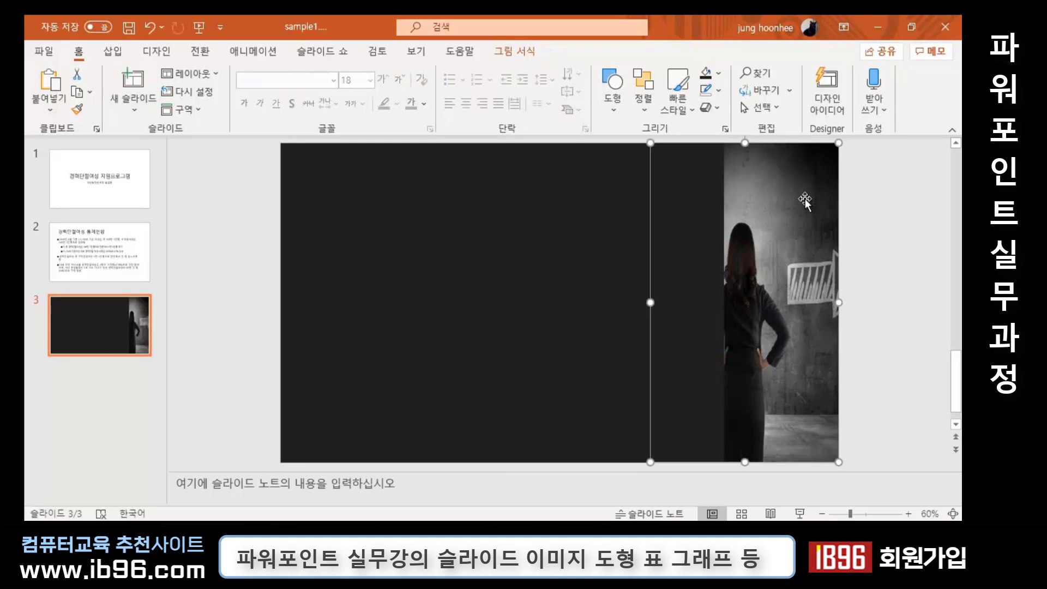
left_click(530, 53)
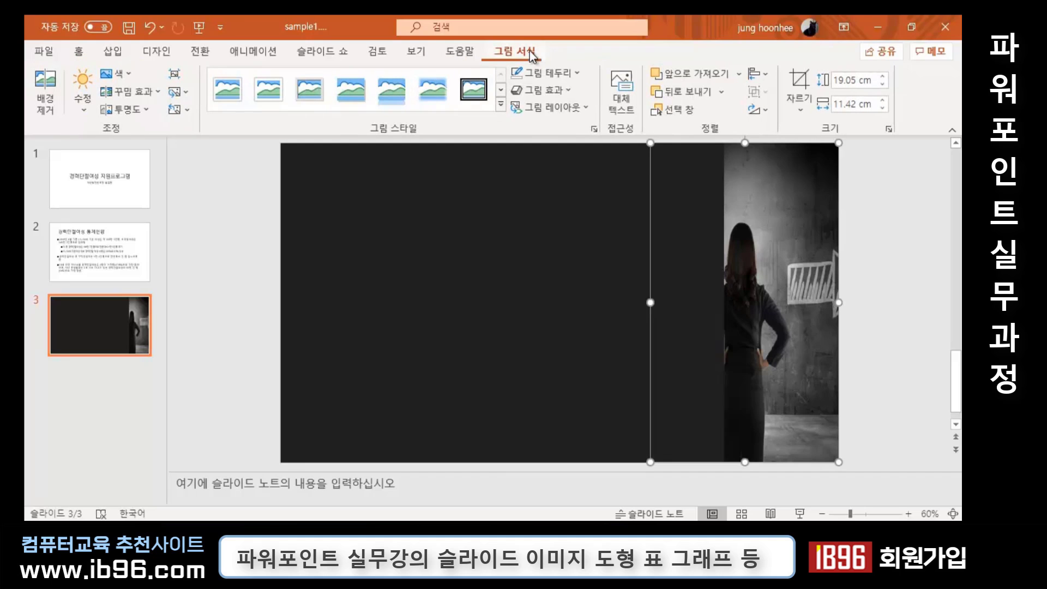
left_click(740, 72)
left_click(723, 115)
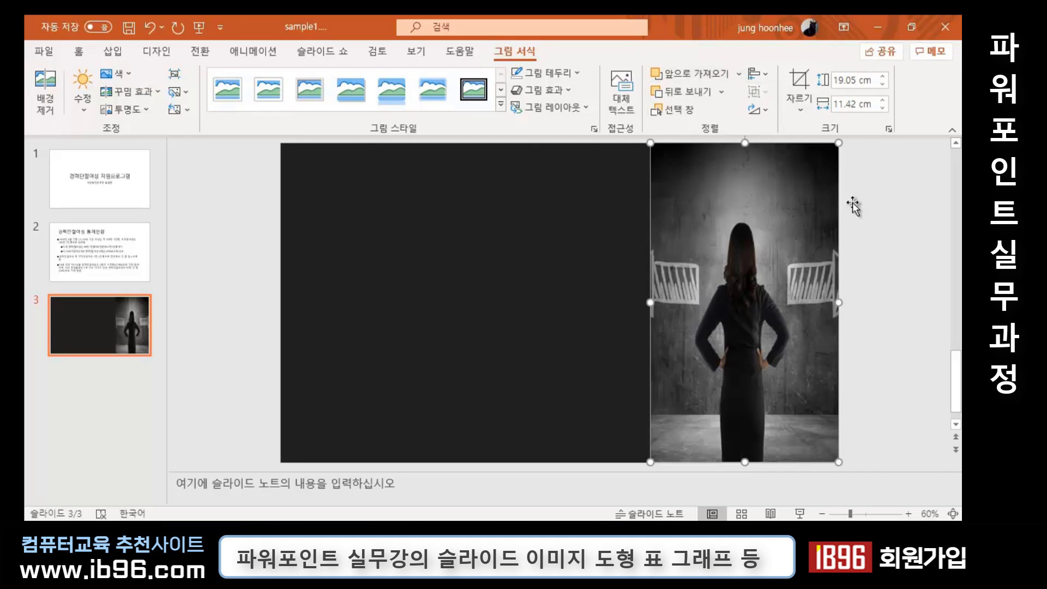
Stretch the rectangle behind the photo out to the photo's right edge.
left_click(608, 261)
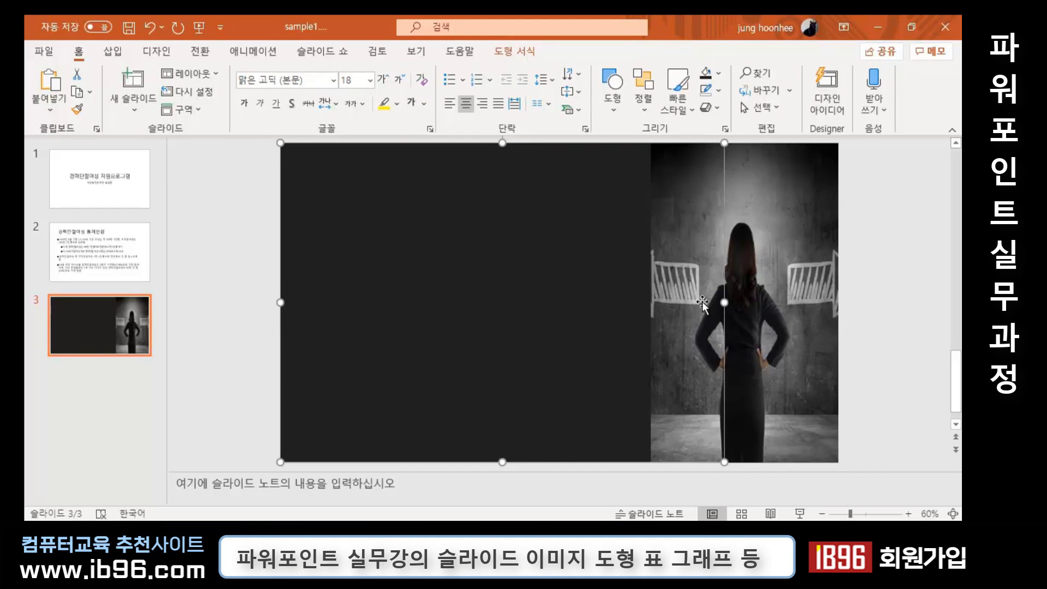
left_click_drag(724, 302, 843, 300)
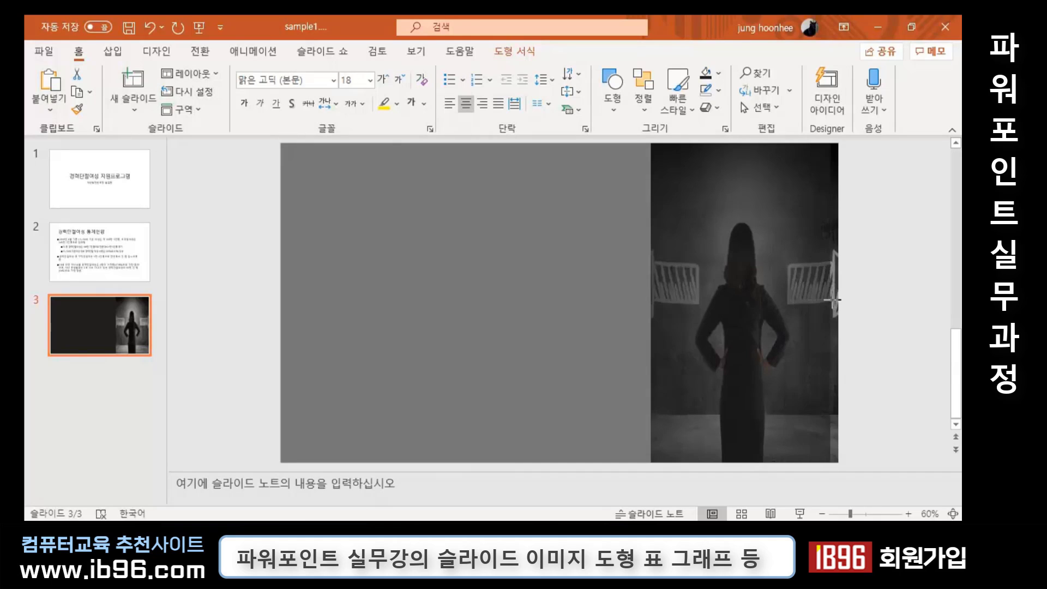
left_click(861, 305)
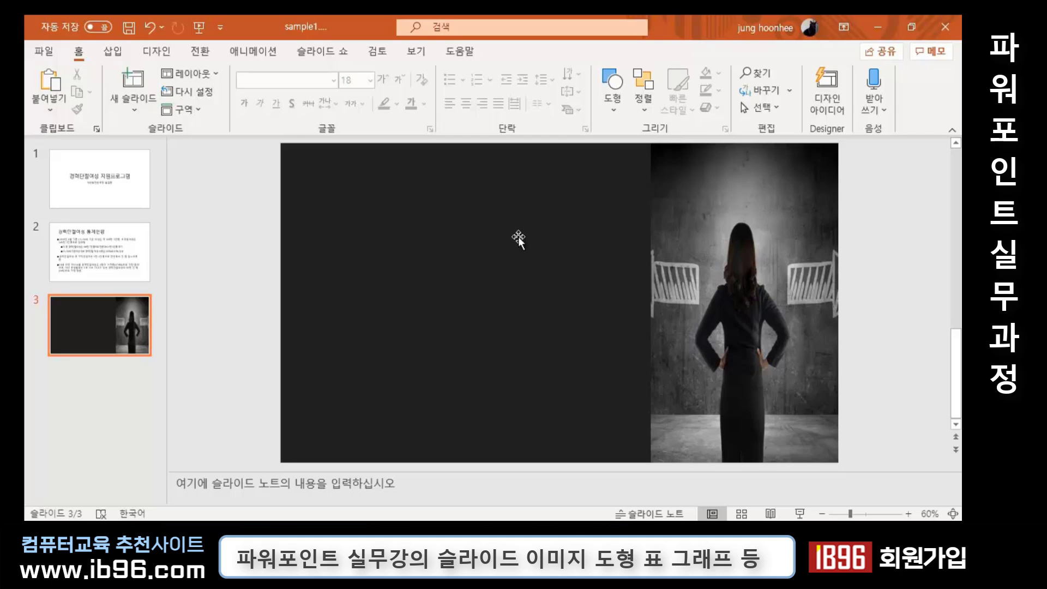
Resample the rectangle's fill from the photo's deep black background with the Eyedropper.
left_click(518, 284)
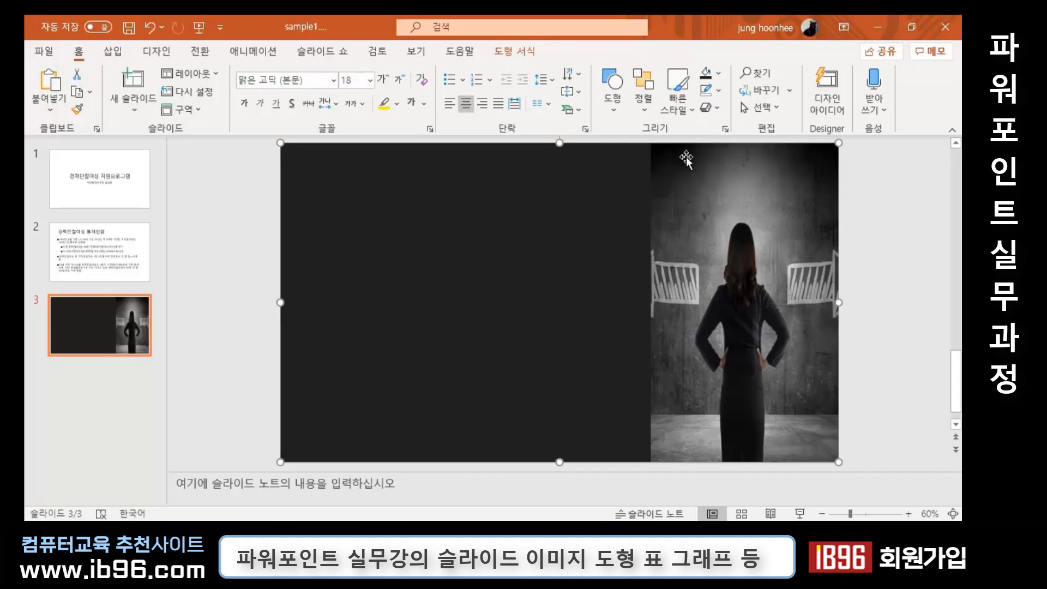
left_click(718, 73)
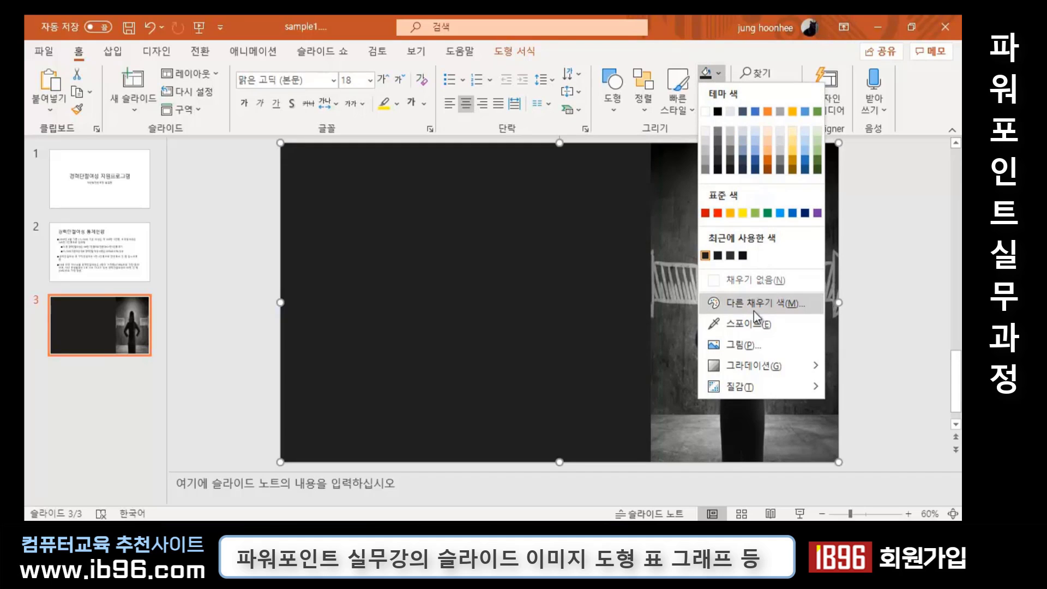
left_click(747, 323)
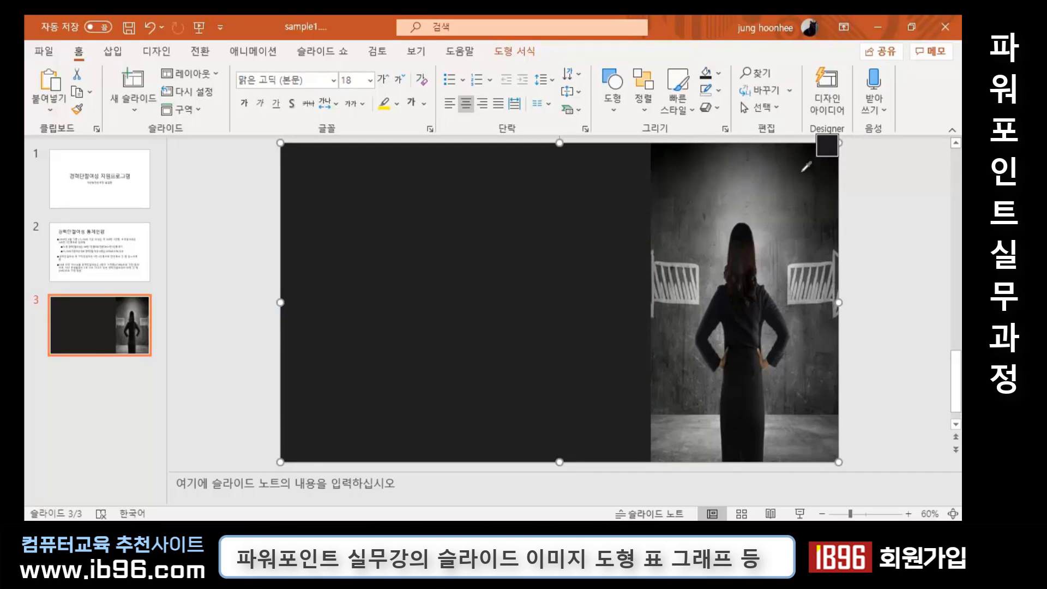
left_click(677, 163)
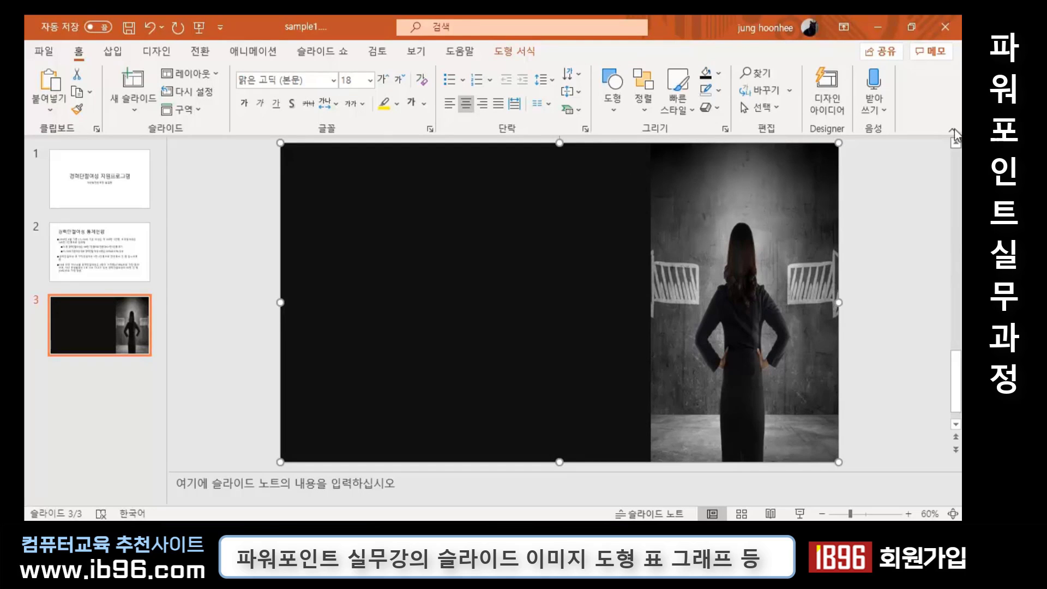
left_click(912, 275)
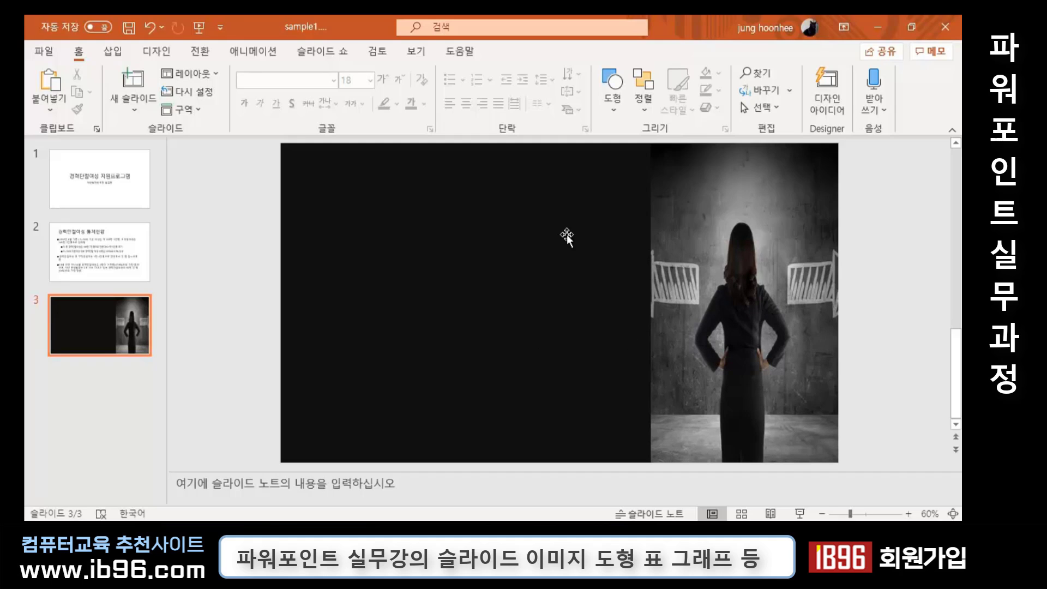
Drag the woman photo from the right edge to the centre of the slide, leaving black on both sides.
left_click(730, 272)
left_click_drag(730, 272, 564, 272)
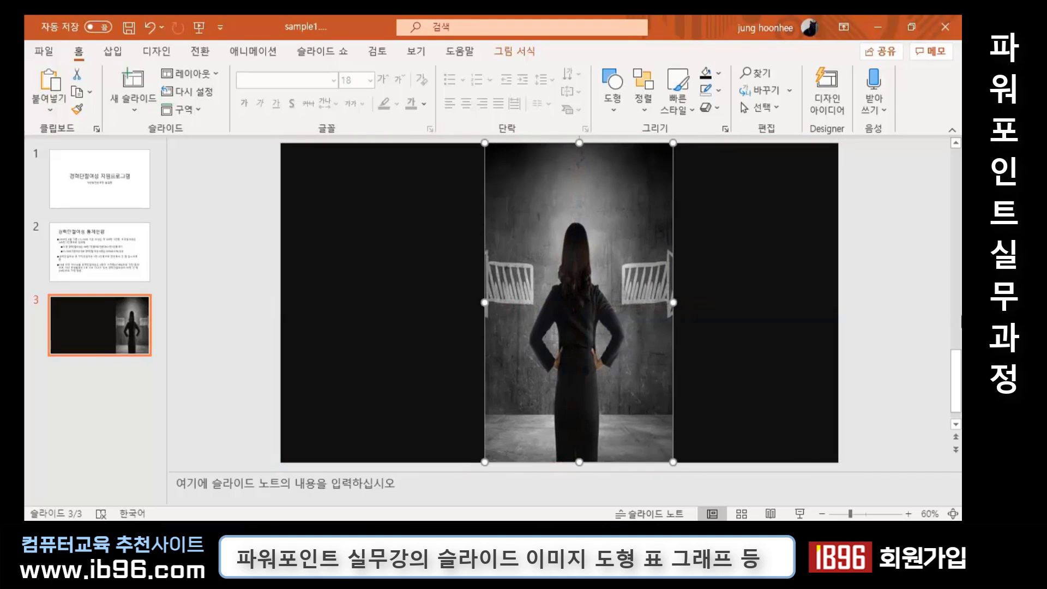
left_click(894, 262)
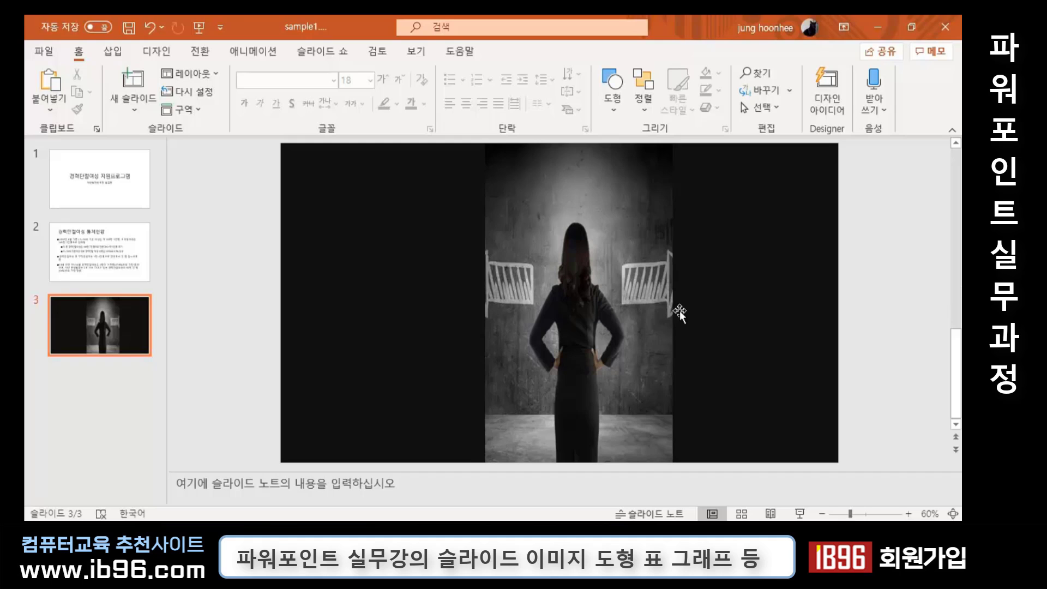
left_click(617, 288)
left_click(880, 273)
left_click(616, 101)
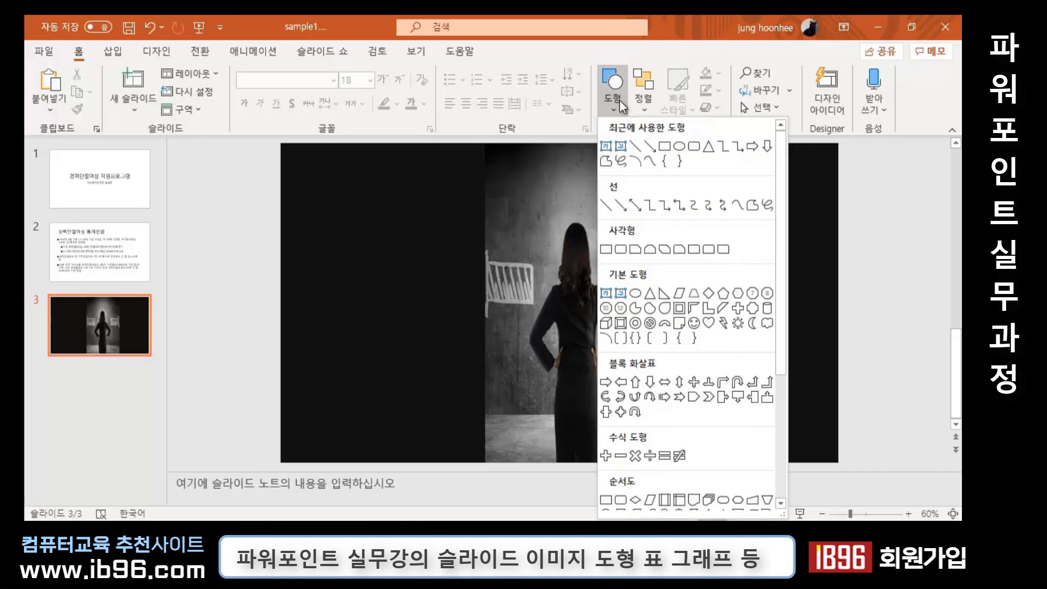
Insert a text box reading '경력단절여성' above the woman's head.
left_click(605, 146)
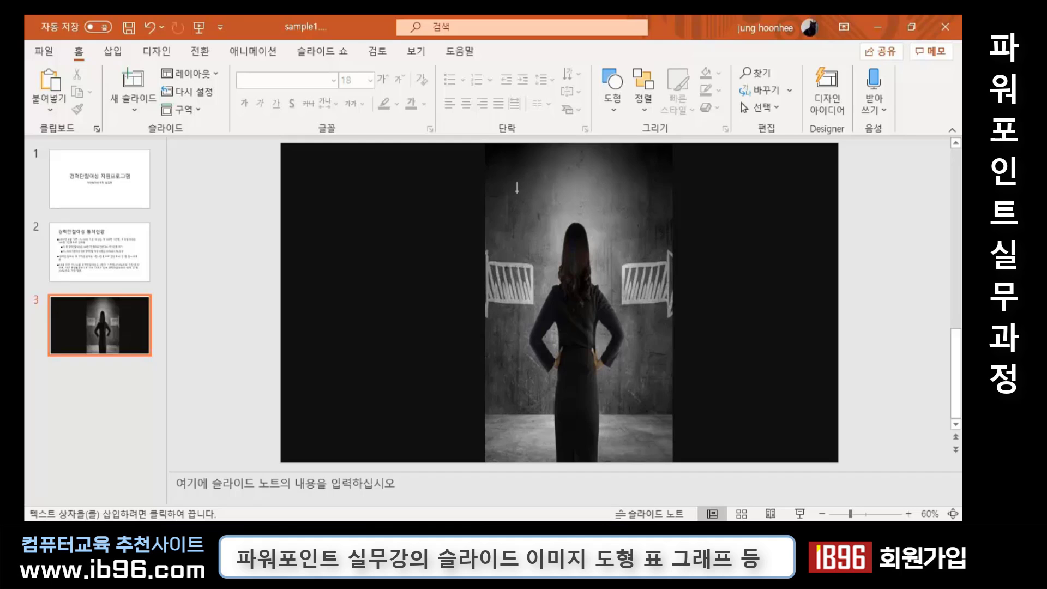
left_click(517, 188)
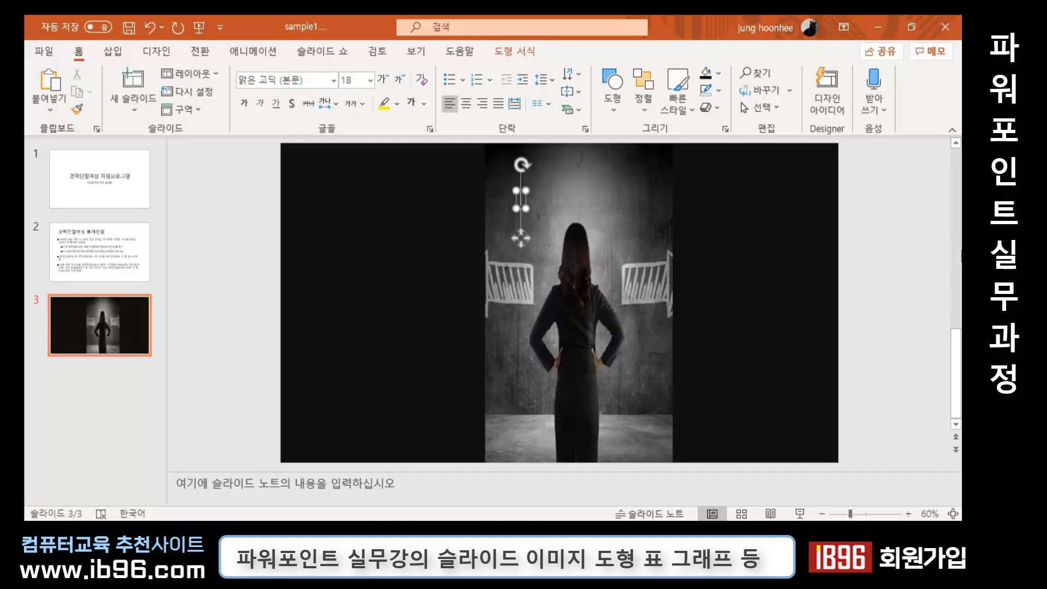
type("a")
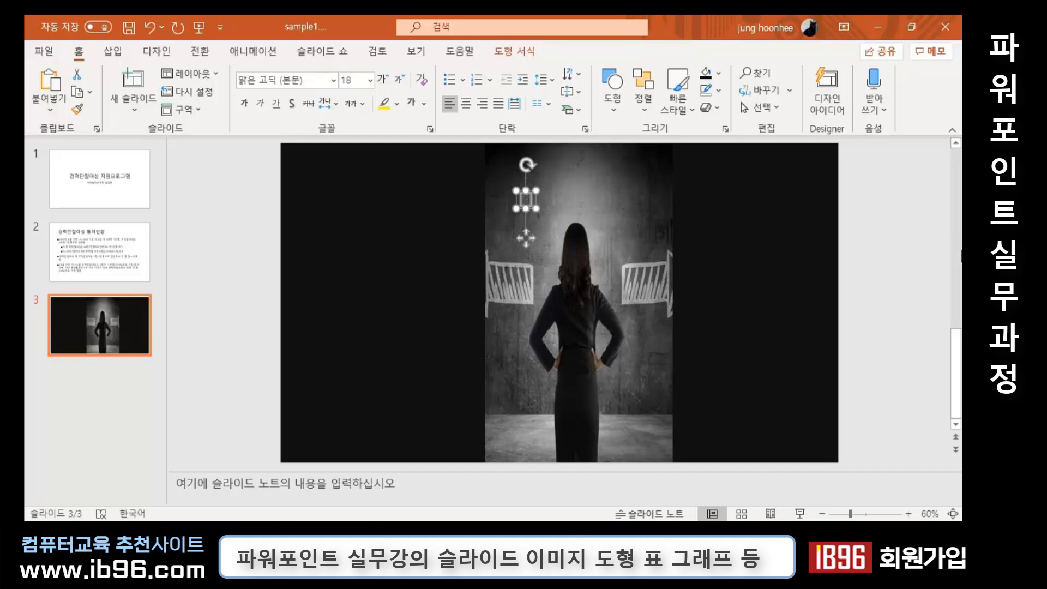
type("경력단절여")
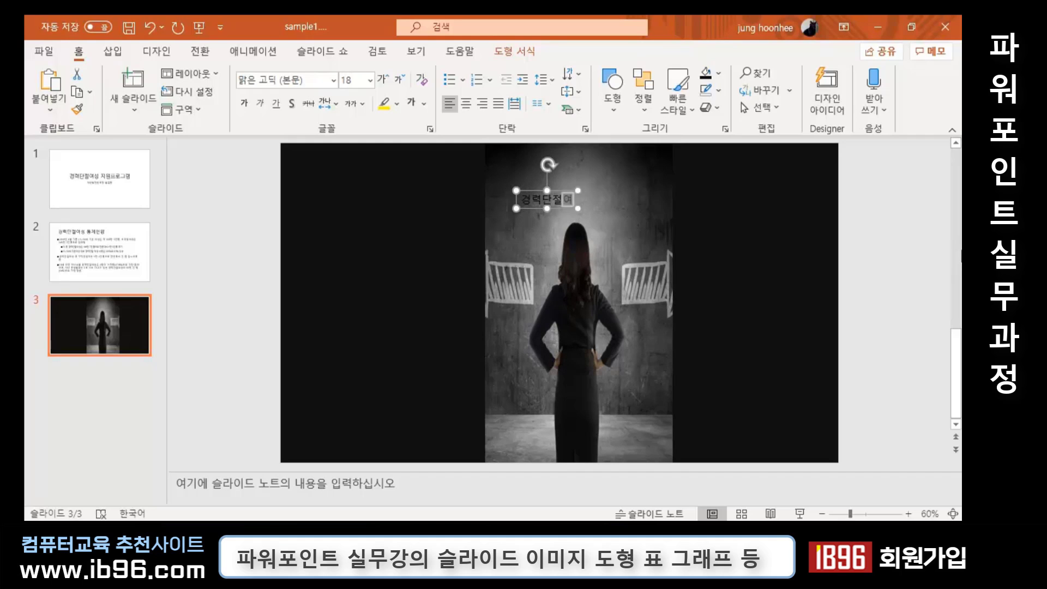
type("서")
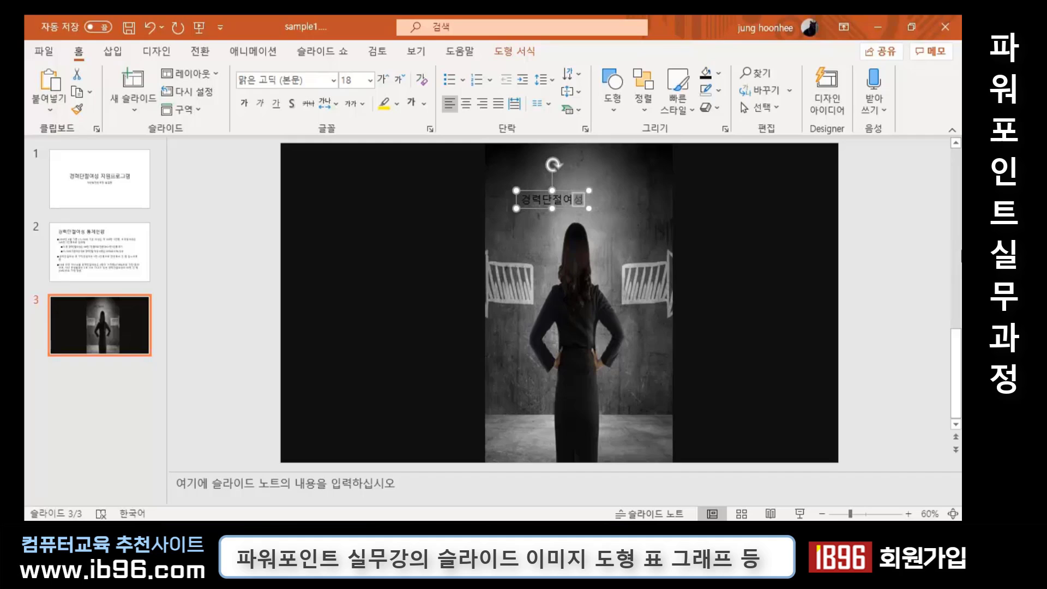
left_click(532, 191)
Make the '경력단절여성' caption text white and bold.
left_click(425, 104)
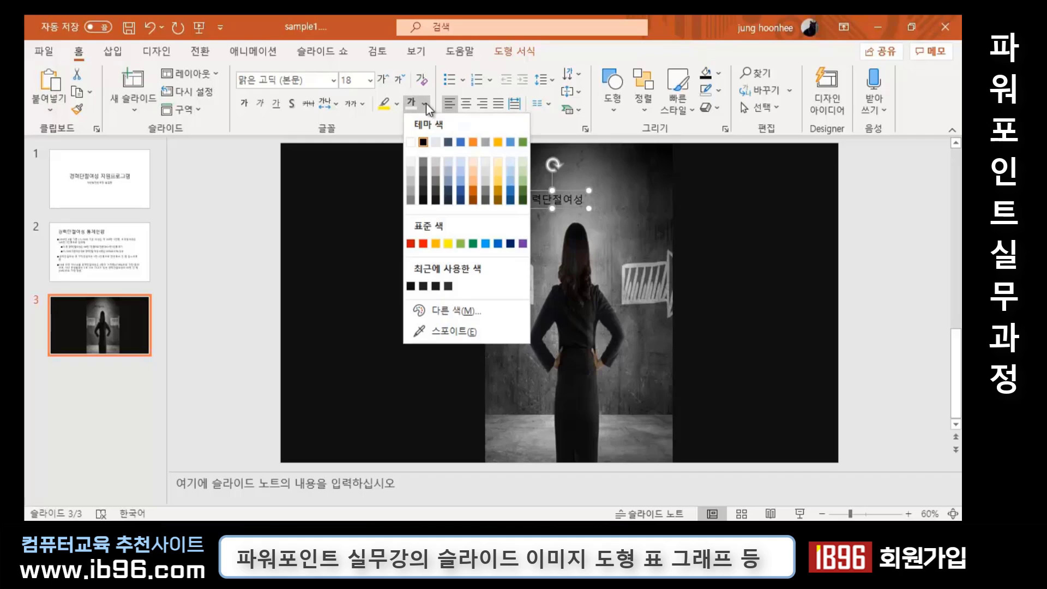
left_click(411, 143)
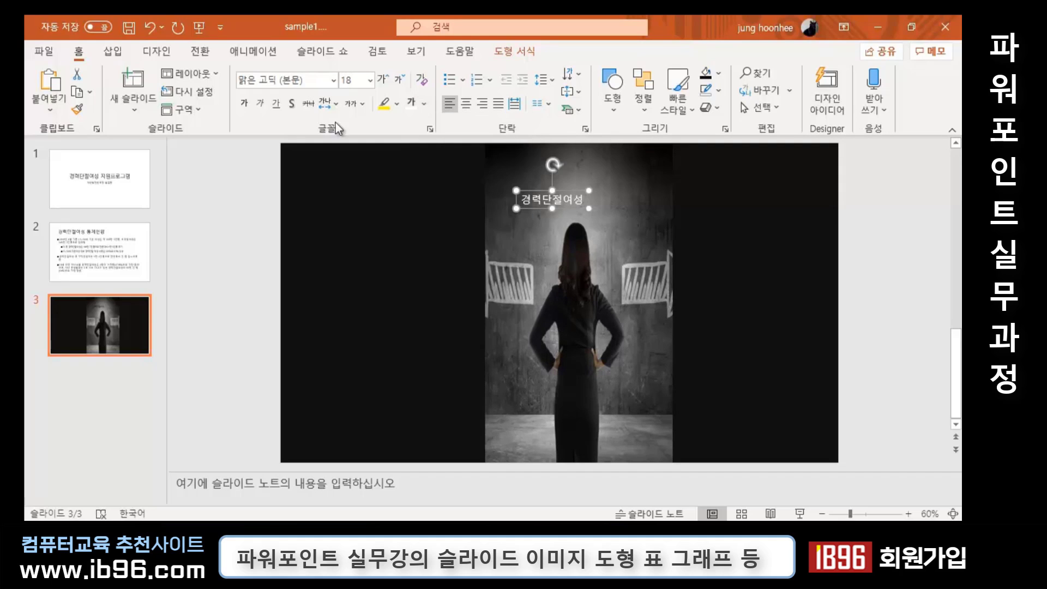
left_click(243, 103)
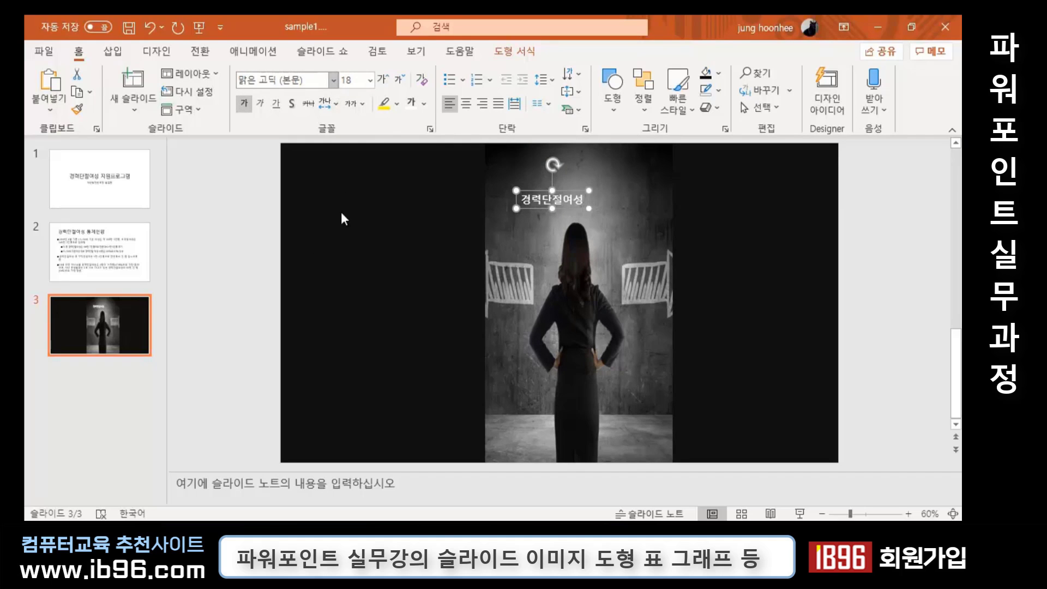
Change the caption's font to HY헤드라인M.
left_click(333, 80)
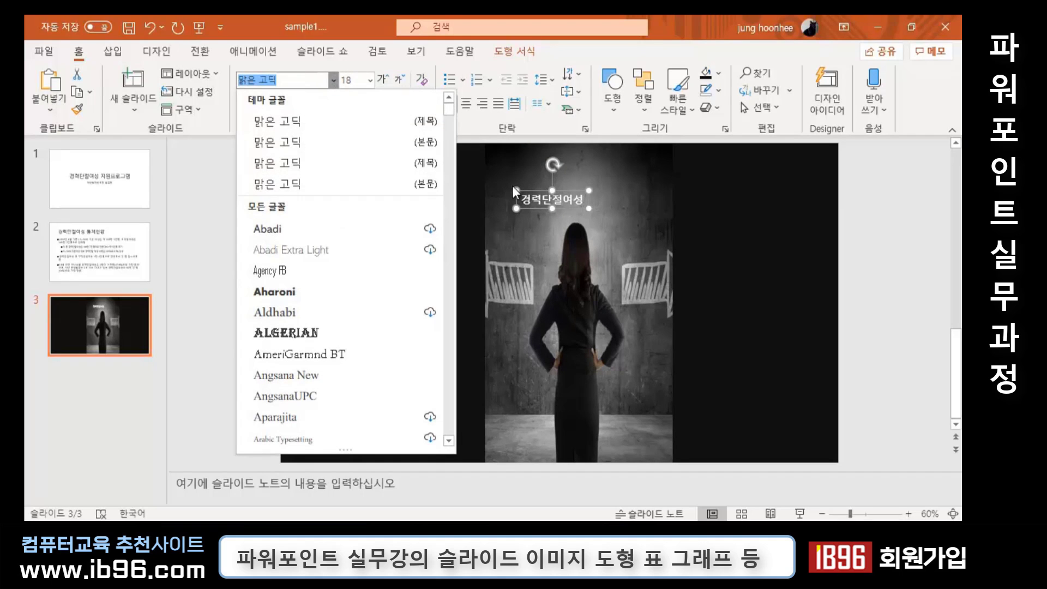
scroll(368, 286, "down", 5)
scroll(367, 289, "down", 5)
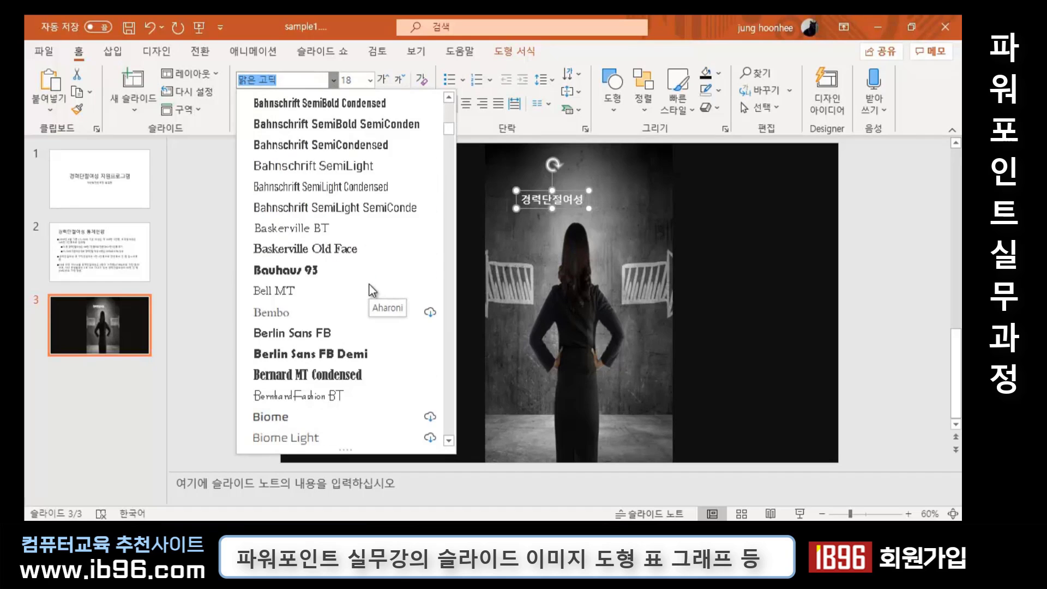
scroll(367, 289, "down", 3)
scroll(366, 294, "down", 4)
scroll(366, 293, "down", 5)
scroll(365, 294, "down", 5)
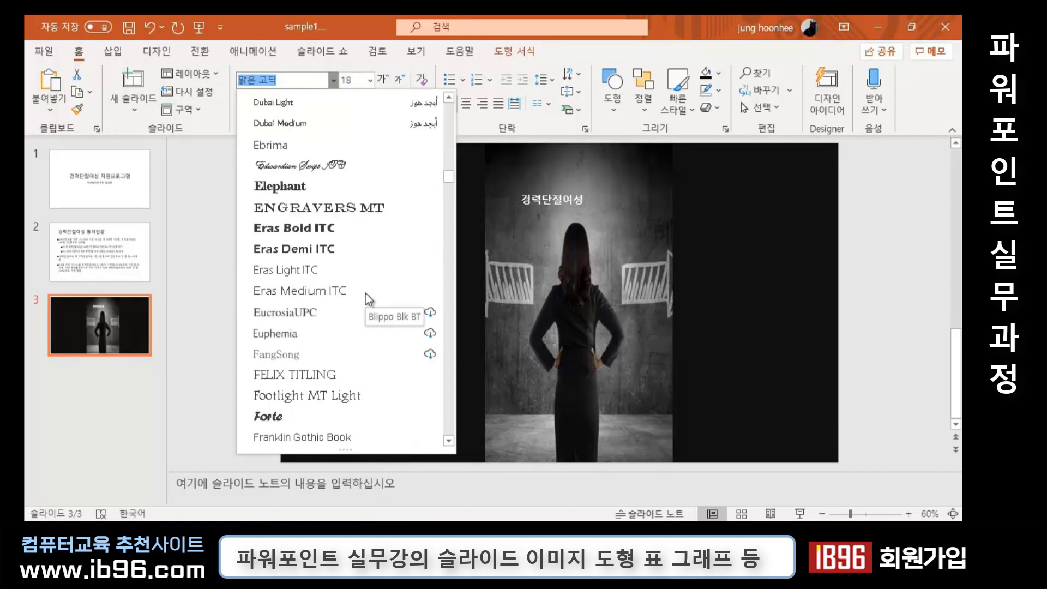
scroll(366, 293, "down", 5)
scroll(365, 293, "down", 5)
scroll(365, 294, "down", 5)
scroll(365, 293, "down", 1)
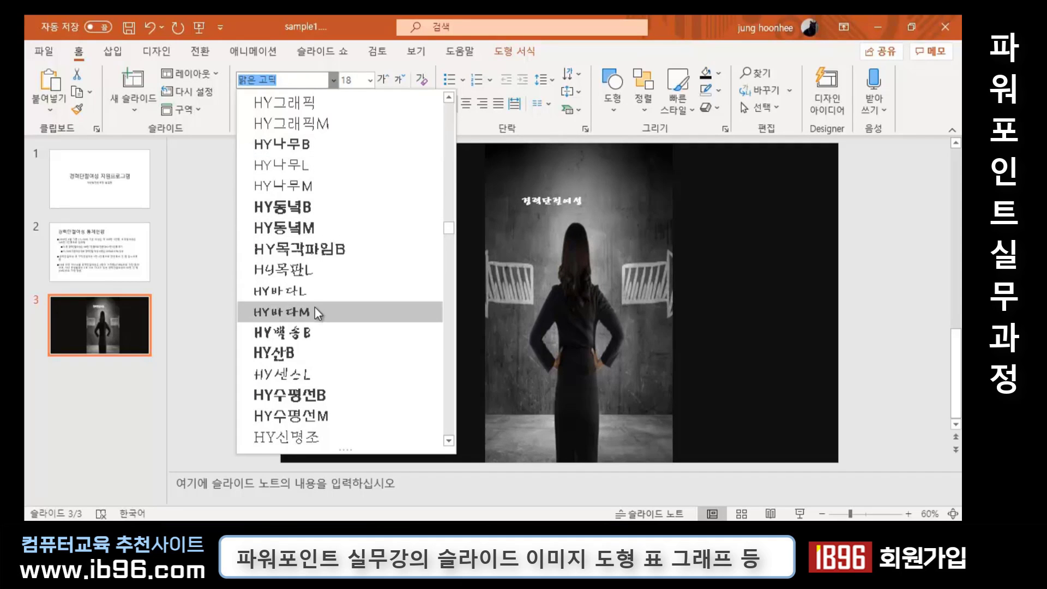
scroll(315, 322, "down", 2)
scroll(318, 330, "up", 4)
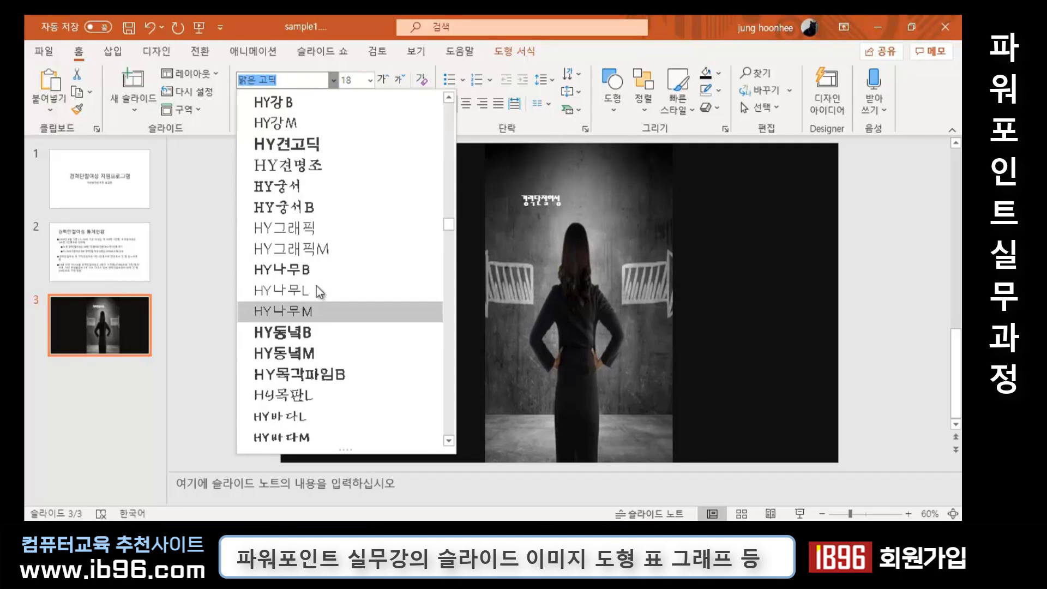
scroll(352, 313, "down", 3)
scroll(352, 322, "down", 3)
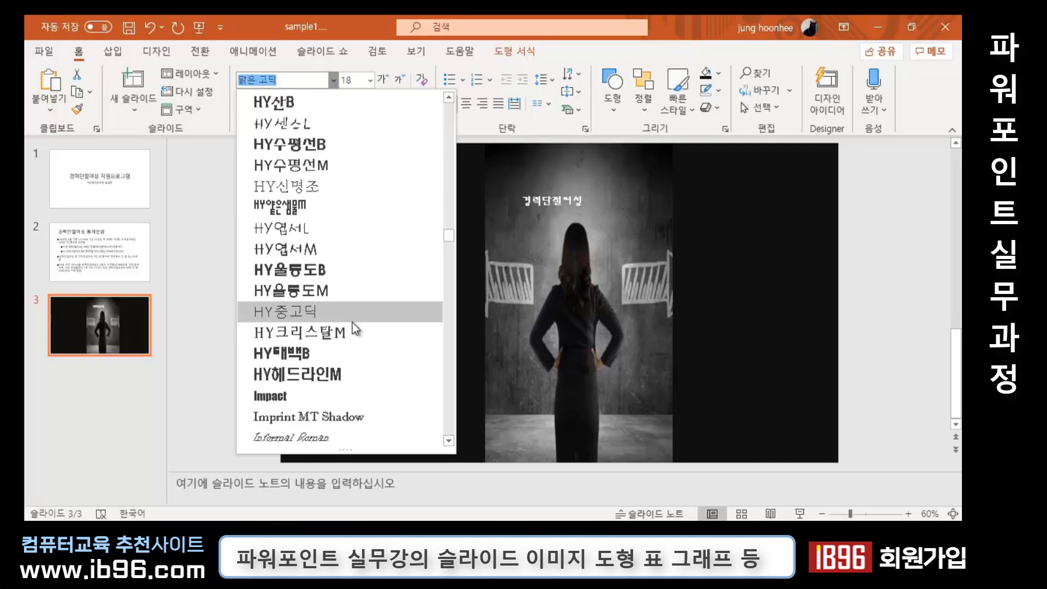
scroll(352, 323, "down", 1)
left_click(325, 309)
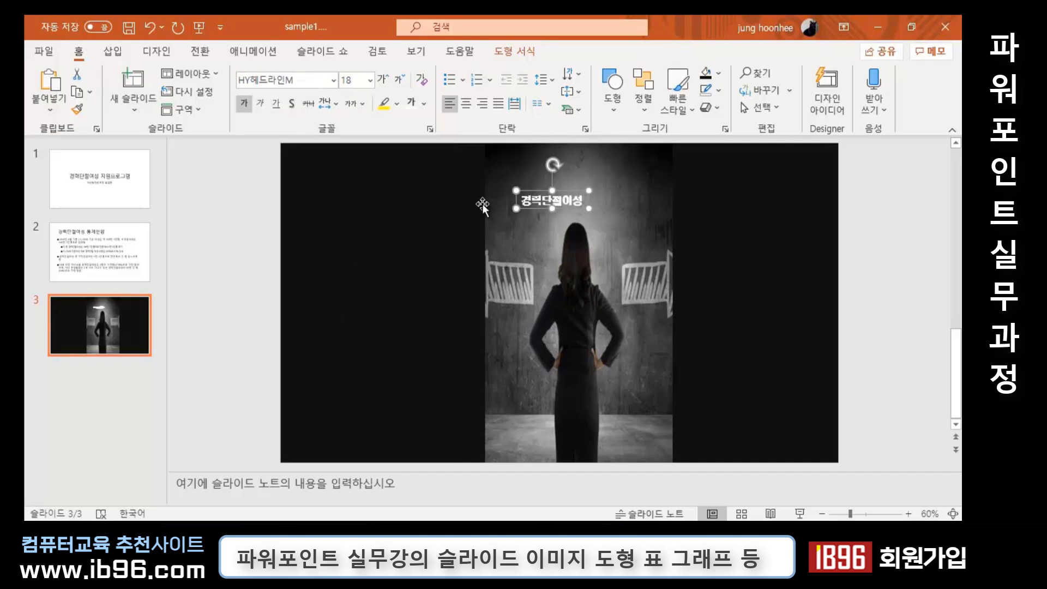
Move the caption into the left dark area at 36 pt and place a copy in the right black area.
left_click_drag(528, 190, 344, 242)
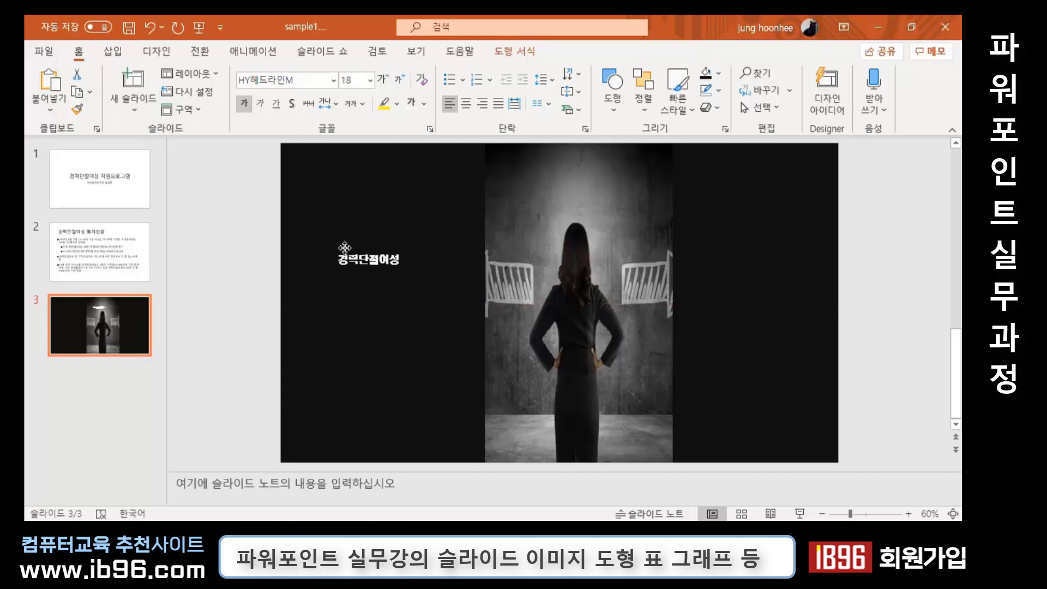
left_click(370, 80)
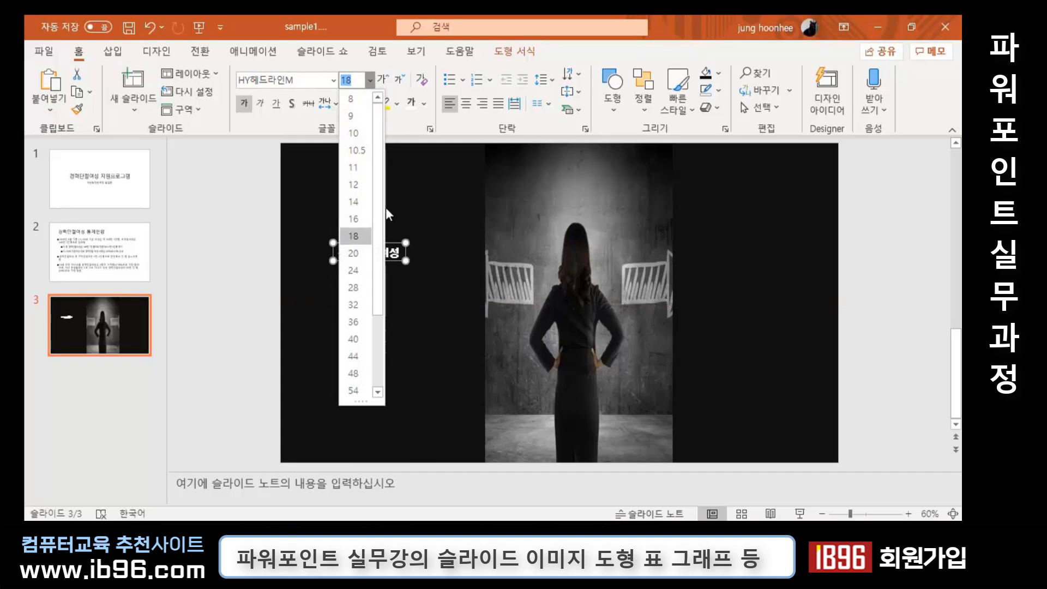
left_click(354, 323)
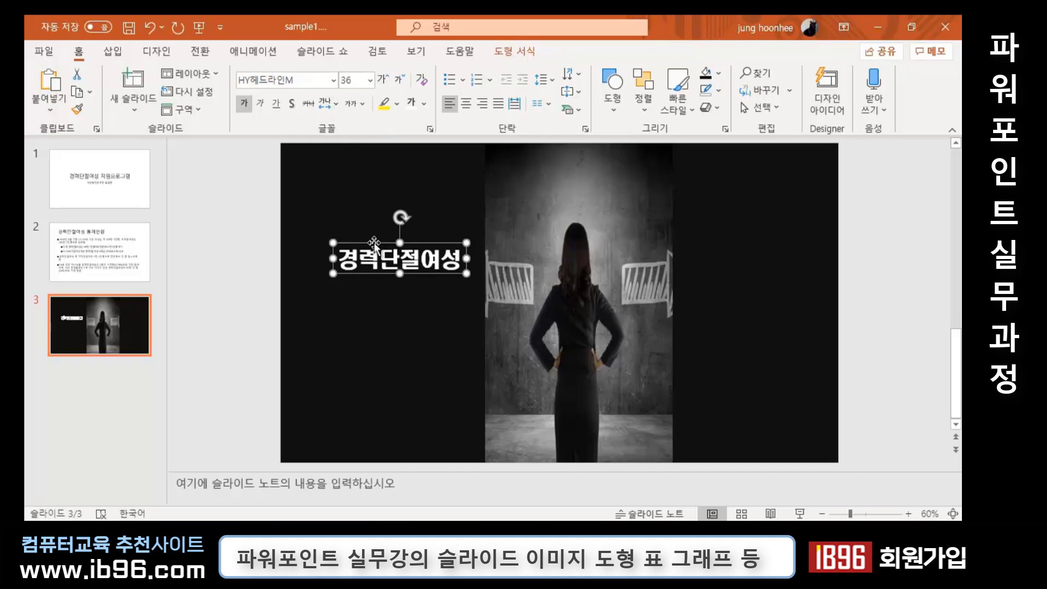
left_click_drag(385, 244, 366, 248)
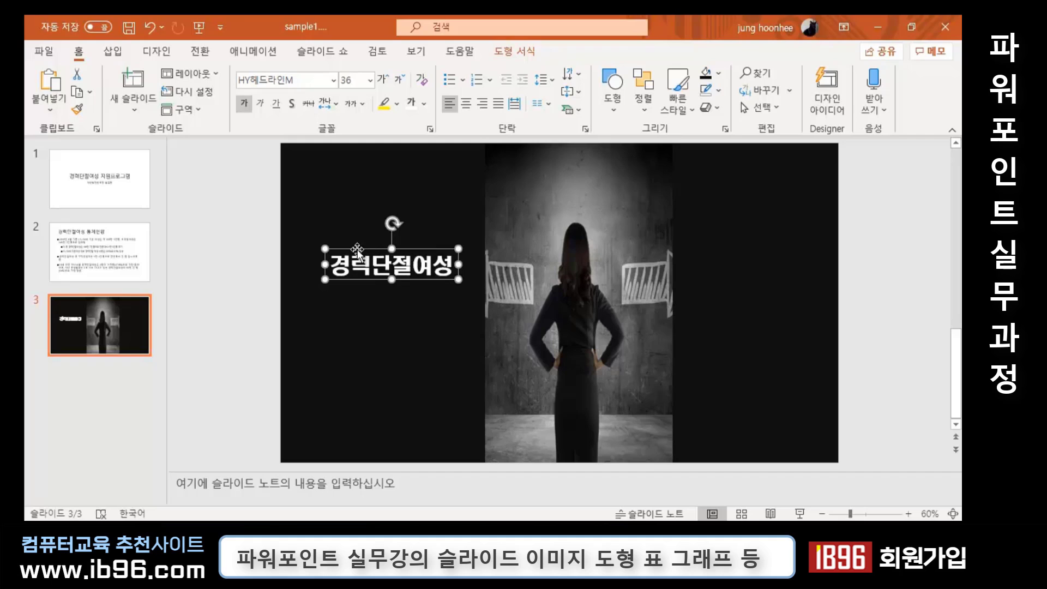
key("Escape")
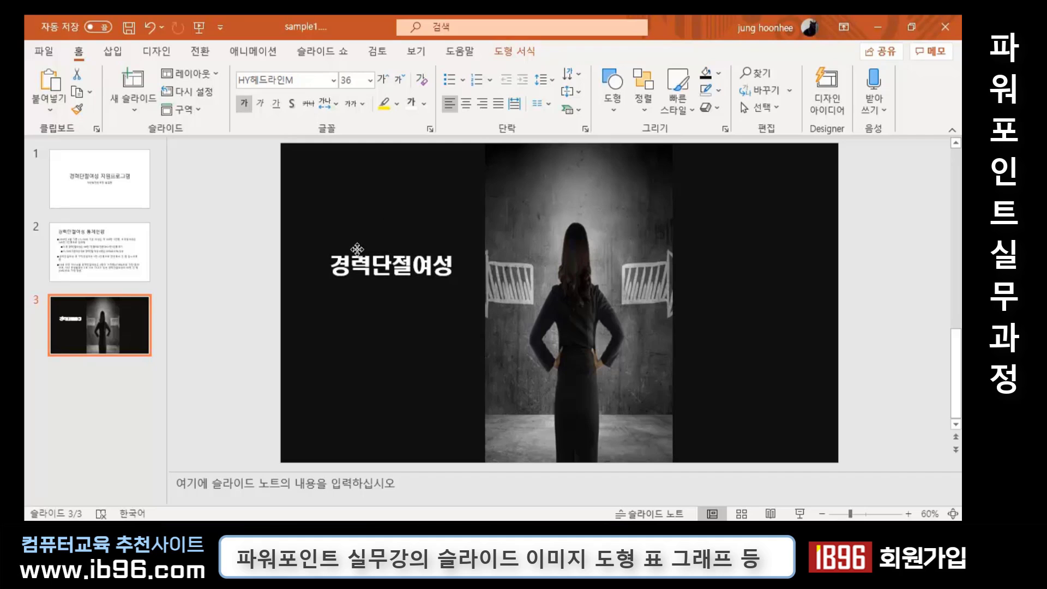
left_click_drag(357, 249, 810, 259)
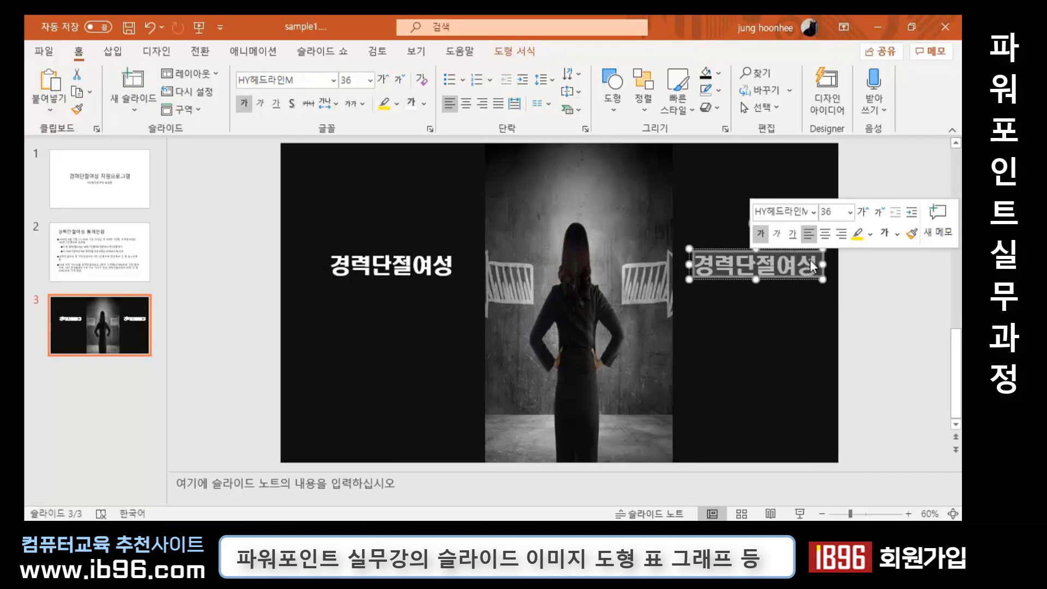
Replace the copied caption's text with '20.5%' and position it closer to the photo.
type("20.5")
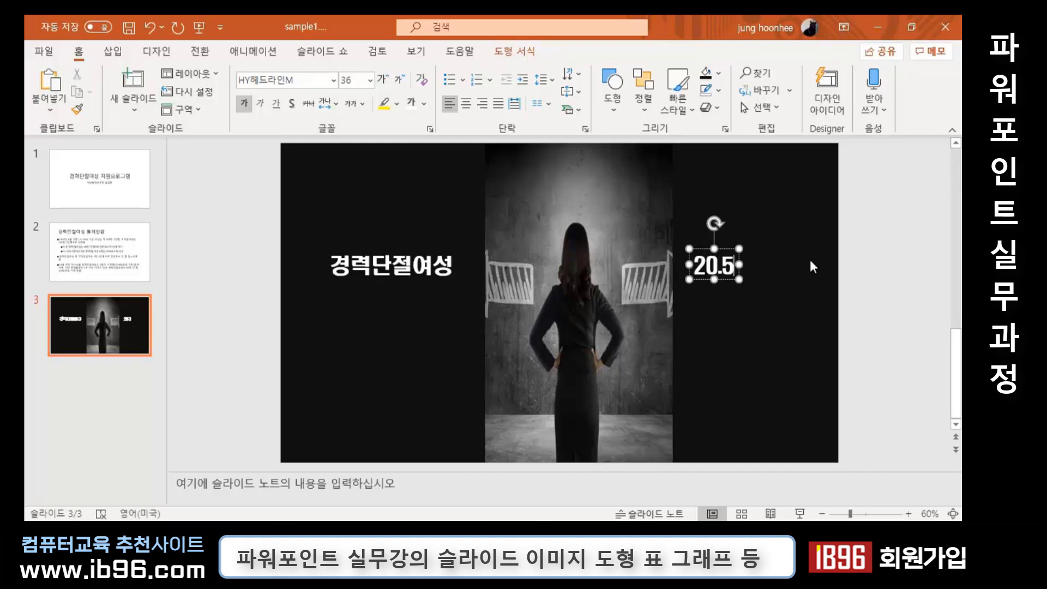
type("%")
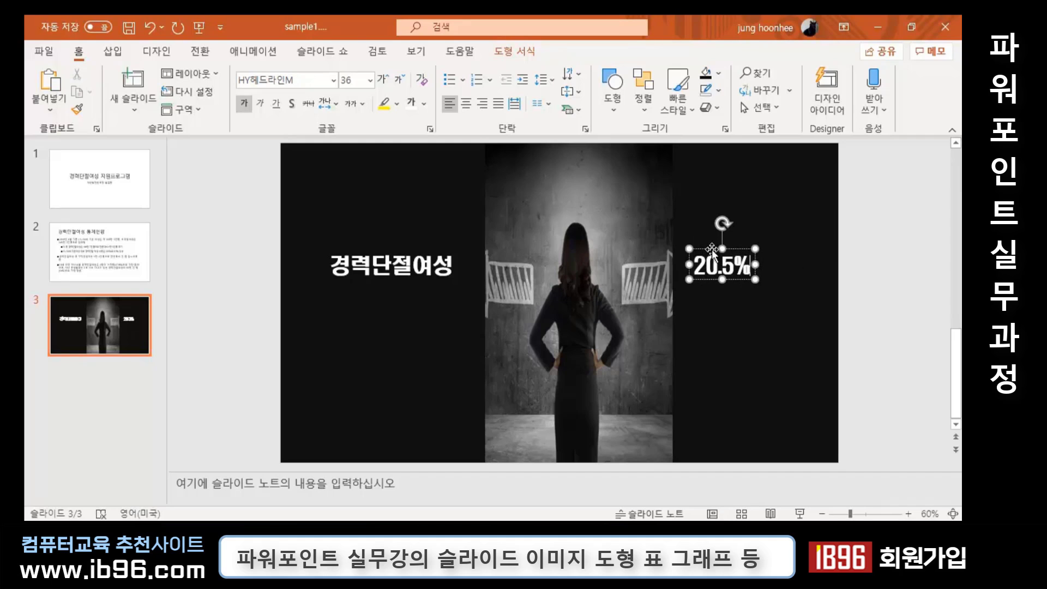
left_click_drag(712, 250, 758, 255)
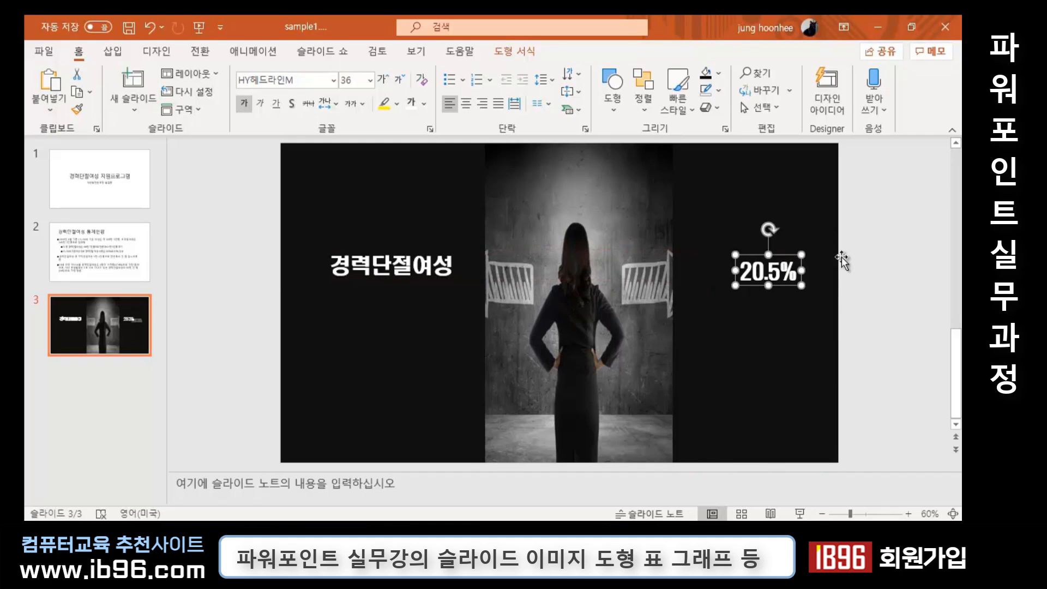
left_click(407, 264)
left_click_drag(366, 246, 362, 245)
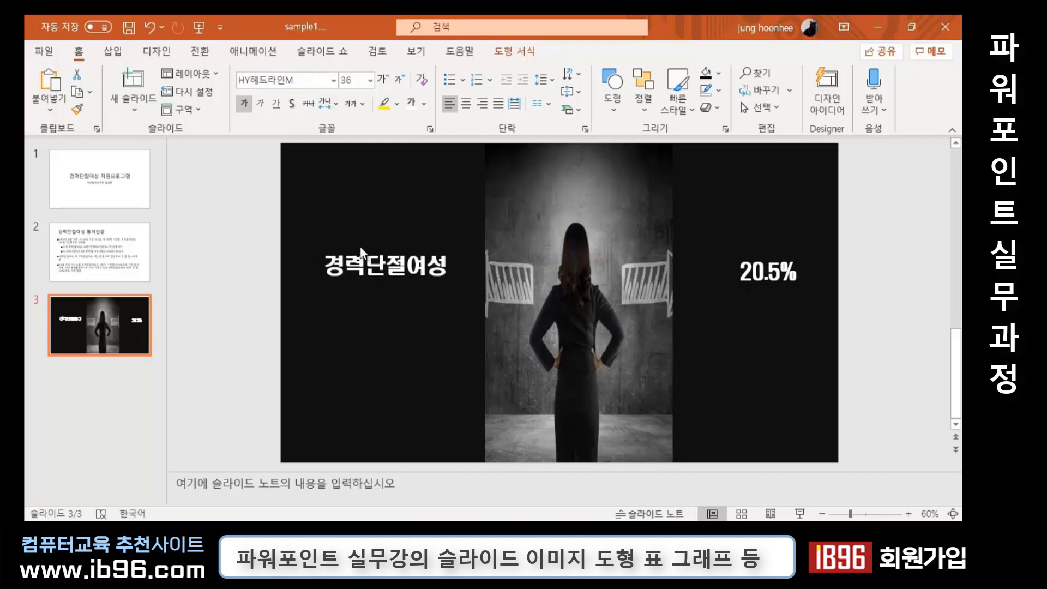
left_click(362, 246)
left_click(750, 257)
left_click_drag(749, 256, 710, 264)
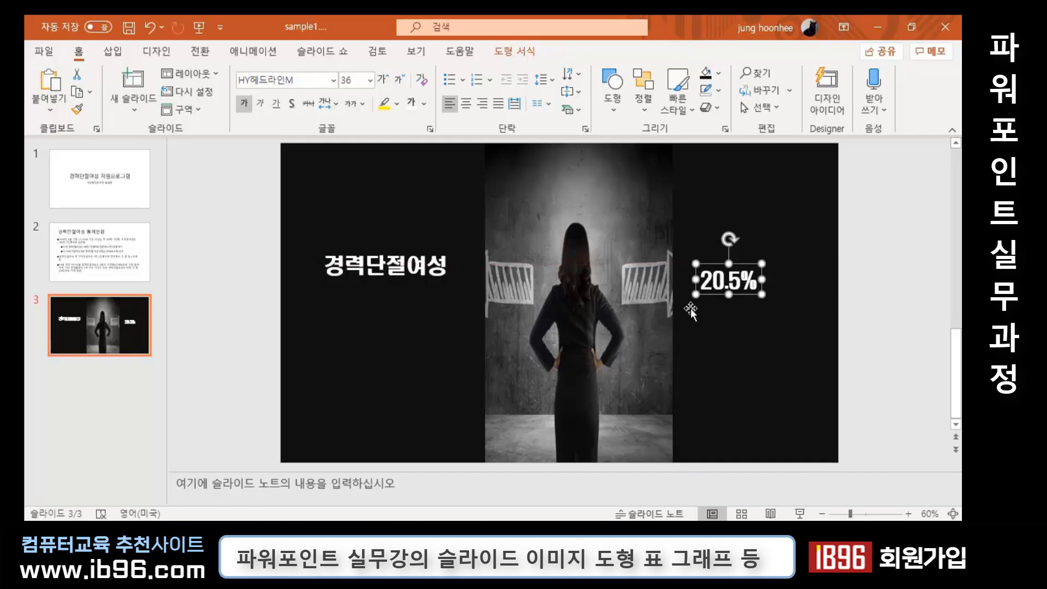
left_click(785, 350)
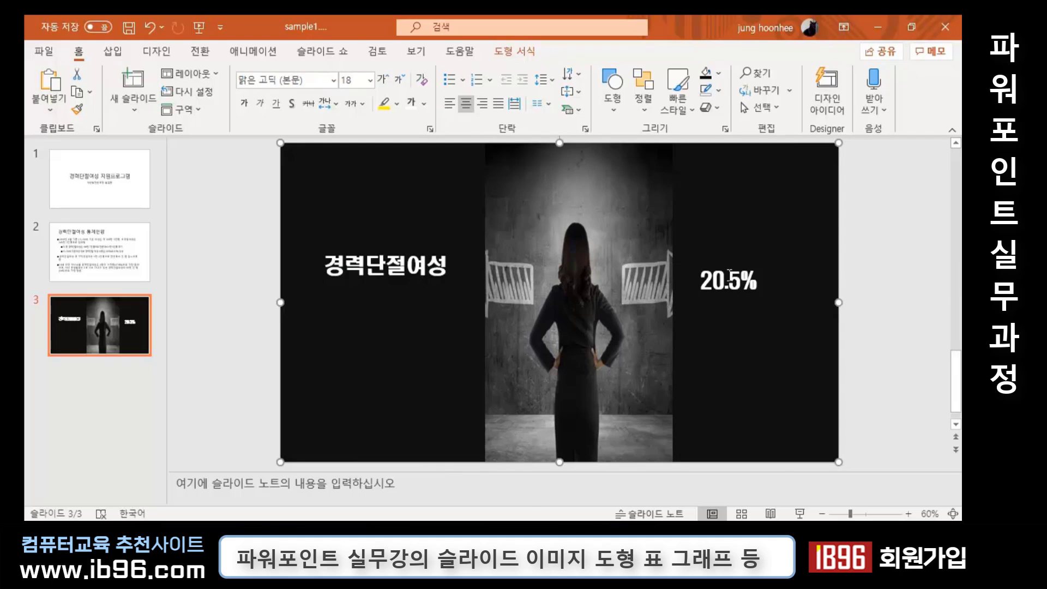
Move '20.5%' just below the 경력단절여성 title and colour it amber orange.
mouse_move(714, 262)
left_mouse_down()
mouse_move(377, 301)
mouse_move(371, 292)
left_mouse_up()
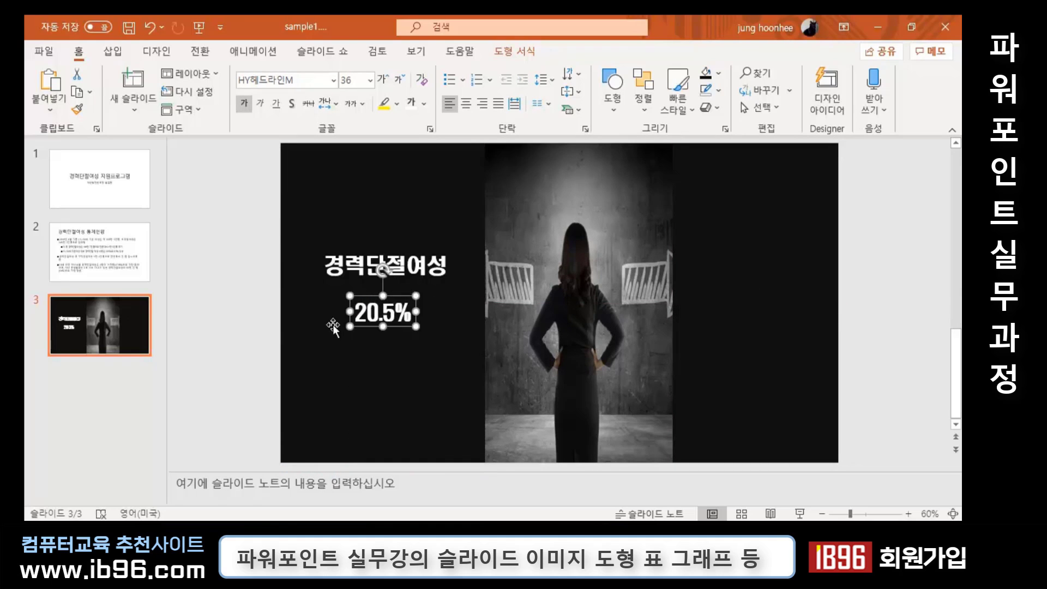
left_click(718, 73)
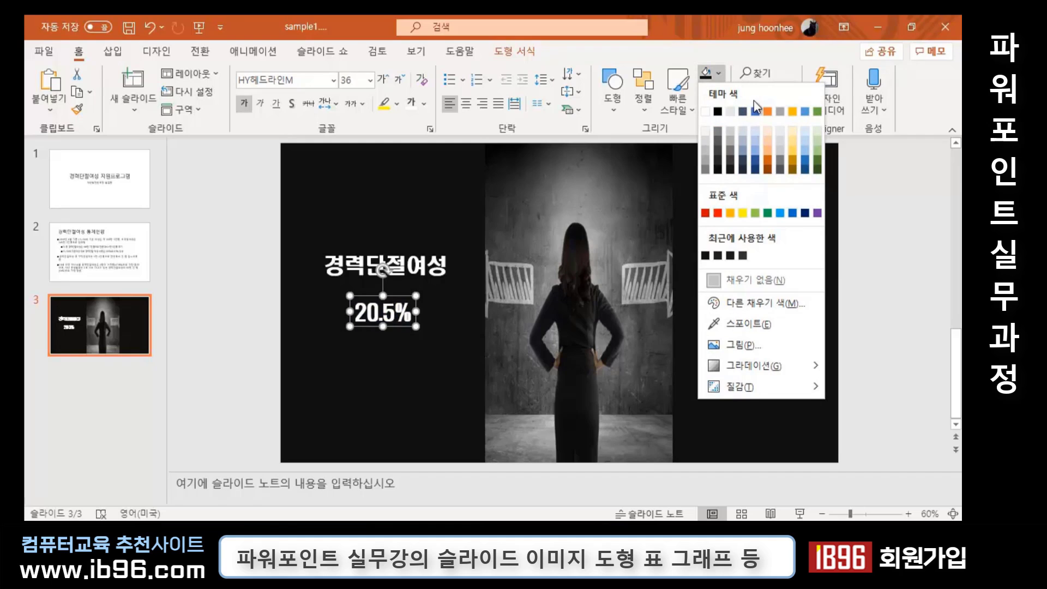
left_click(722, 52)
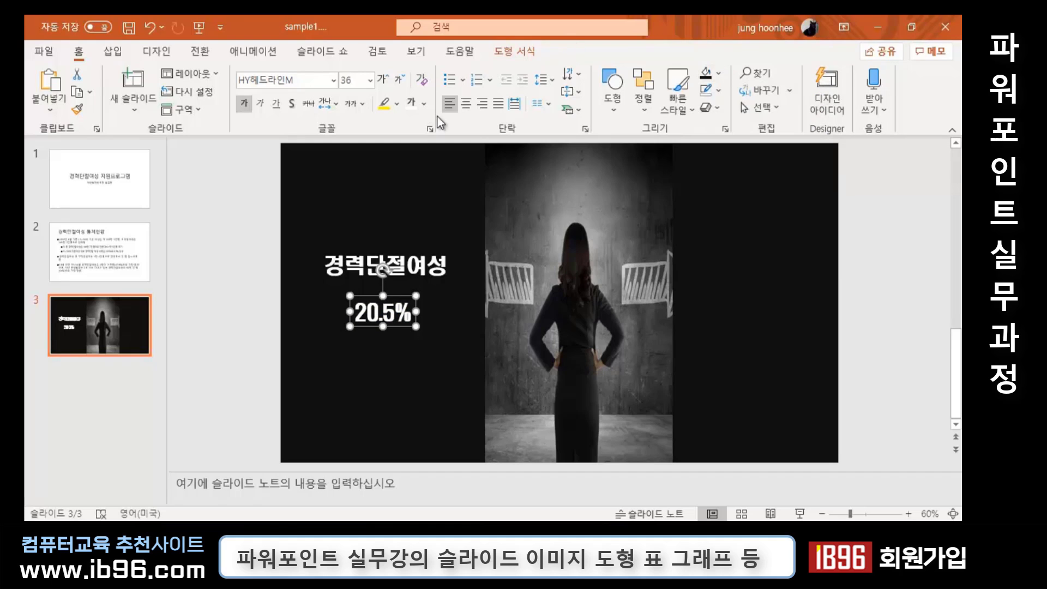
left_click(424, 105)
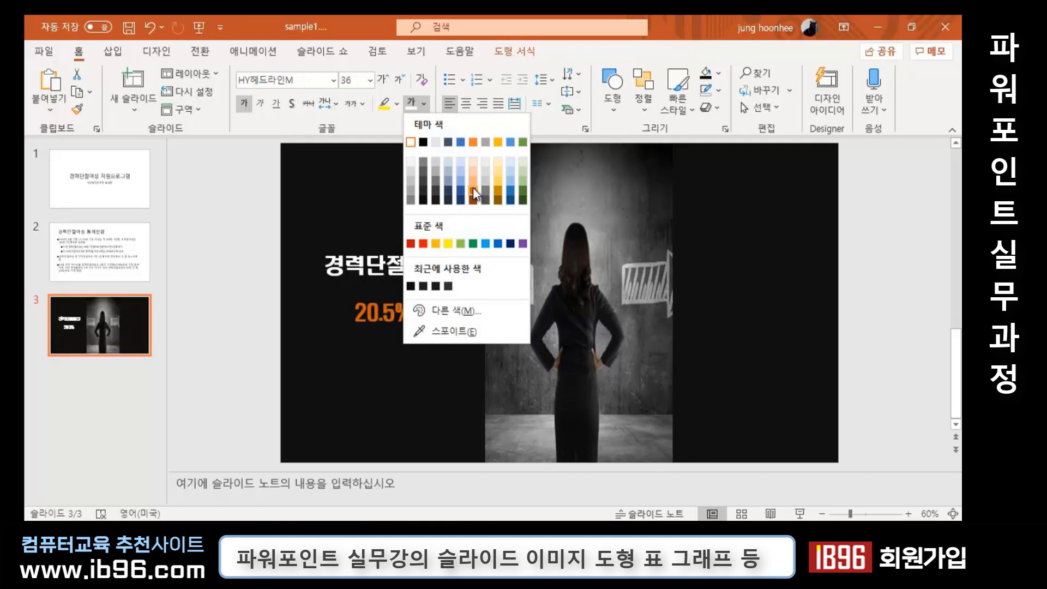
left_click(436, 244)
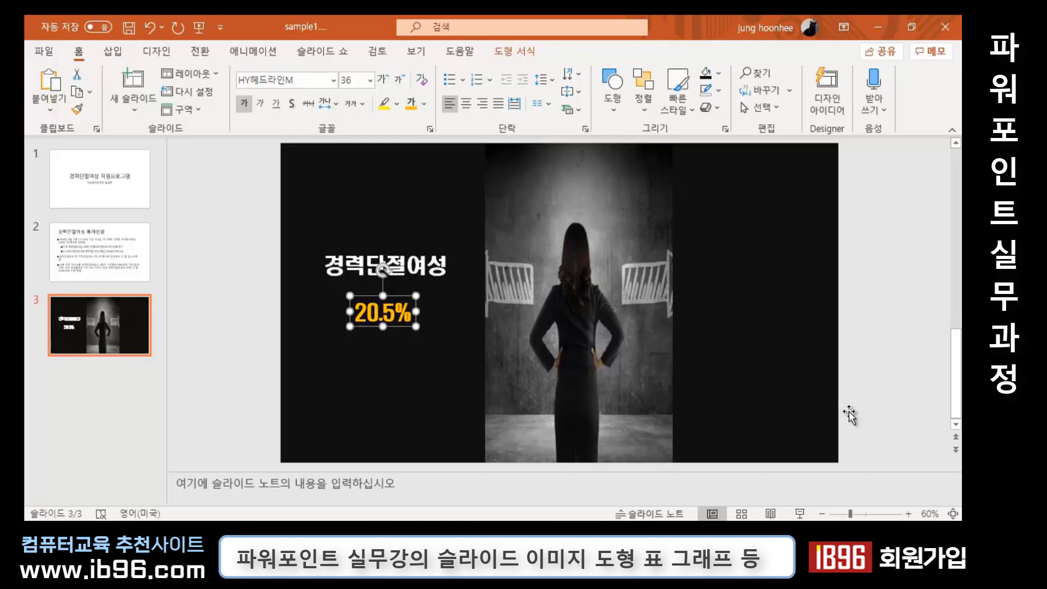
Enlarge '20.5%' to 40 pt and go back to the statistics slide.
left_click(371, 80)
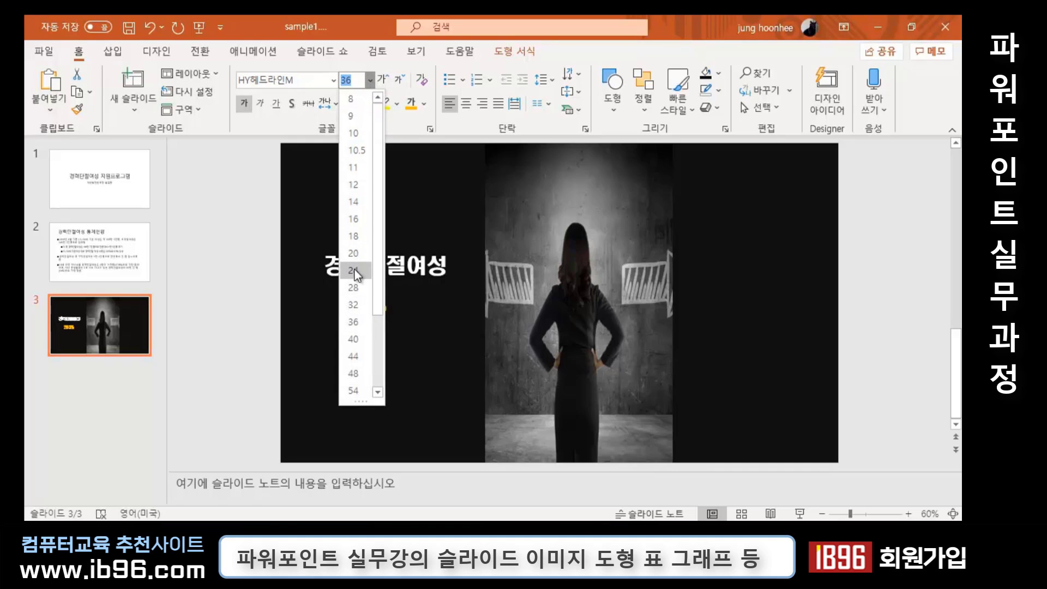
left_click(357, 338)
left_click(227, 373)
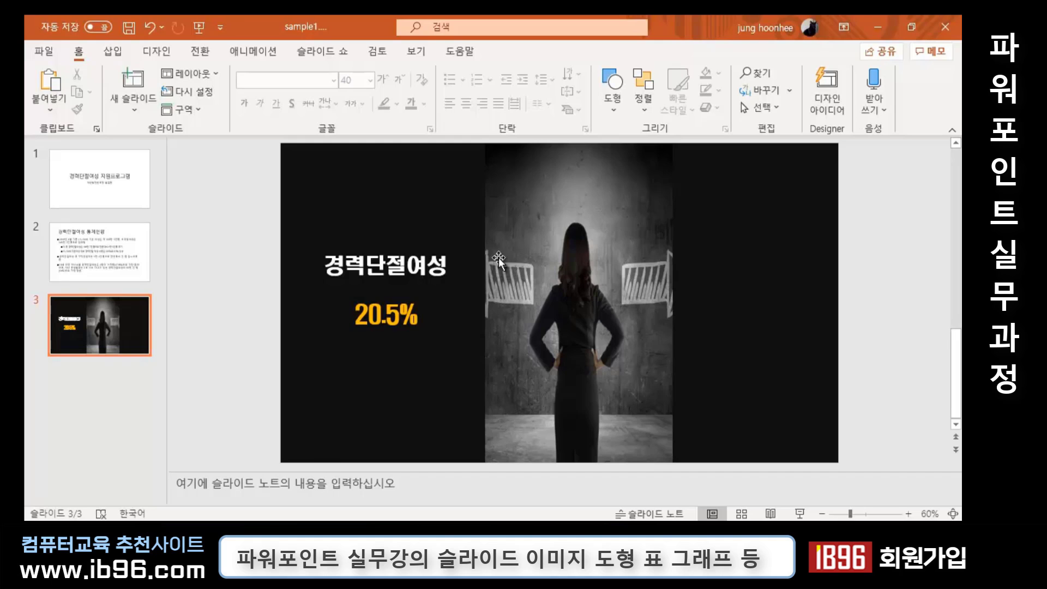
key("Page_Up")
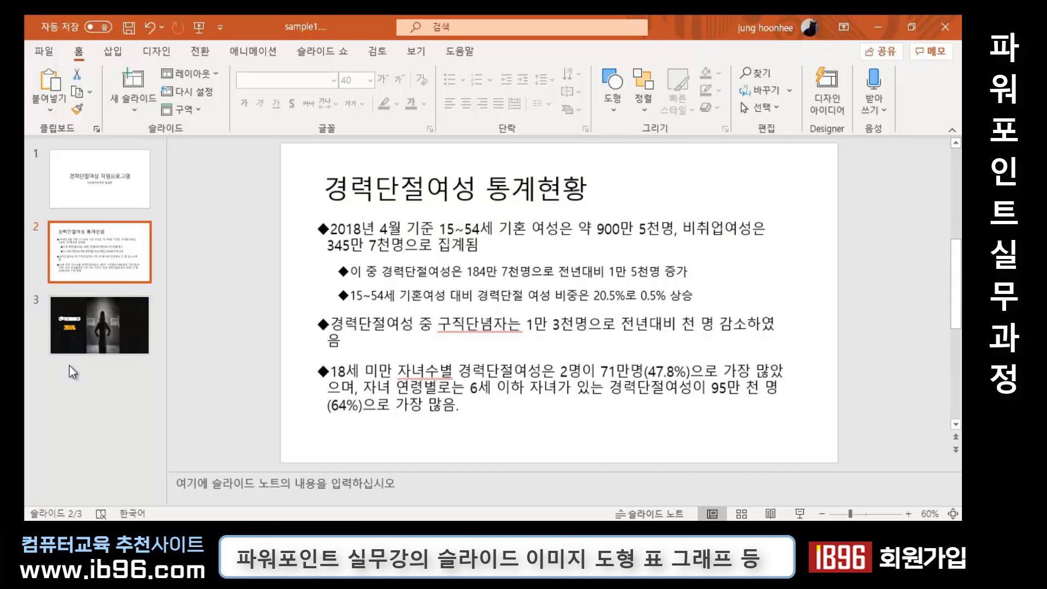
Return to slide 3 with the woman photo.
left_click(99, 325)
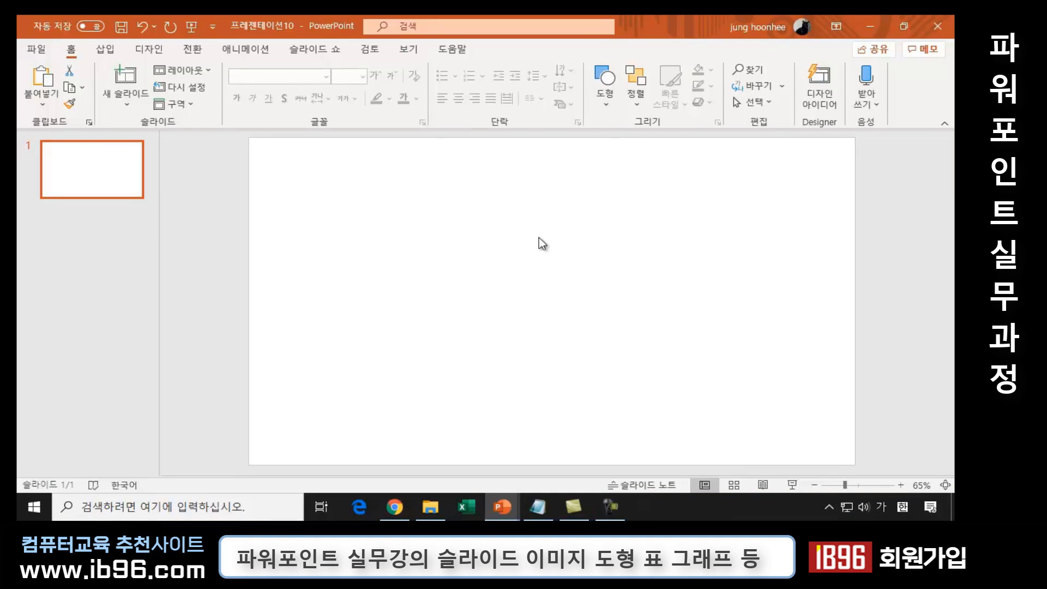
Open the Shapes gallery on the Home tab.
left_click(606, 104)
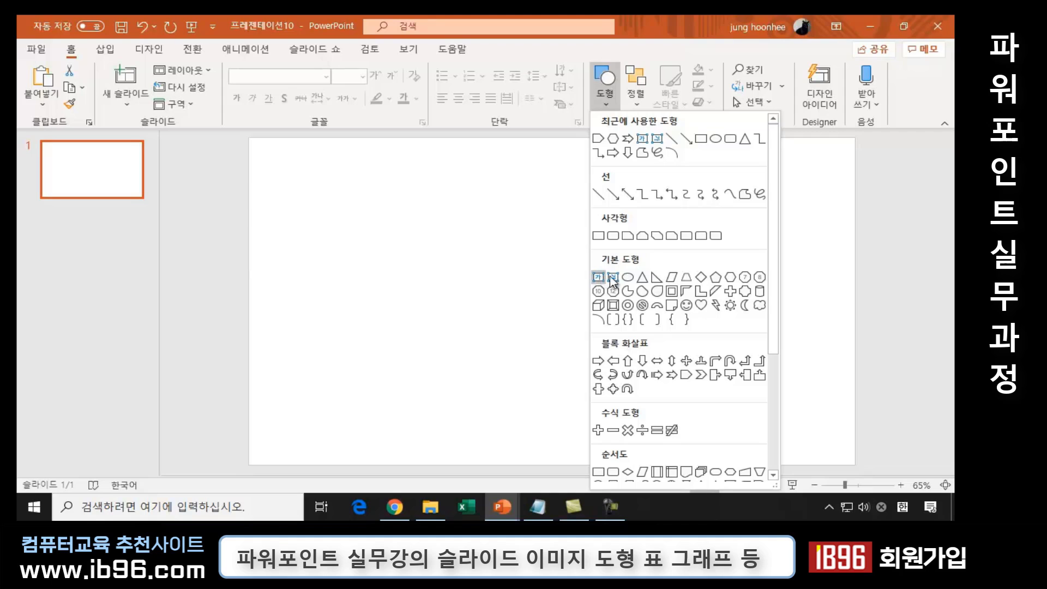
Draw a blue hexagon near the slide's top left and adjust its corner shape.
left_click(731, 279)
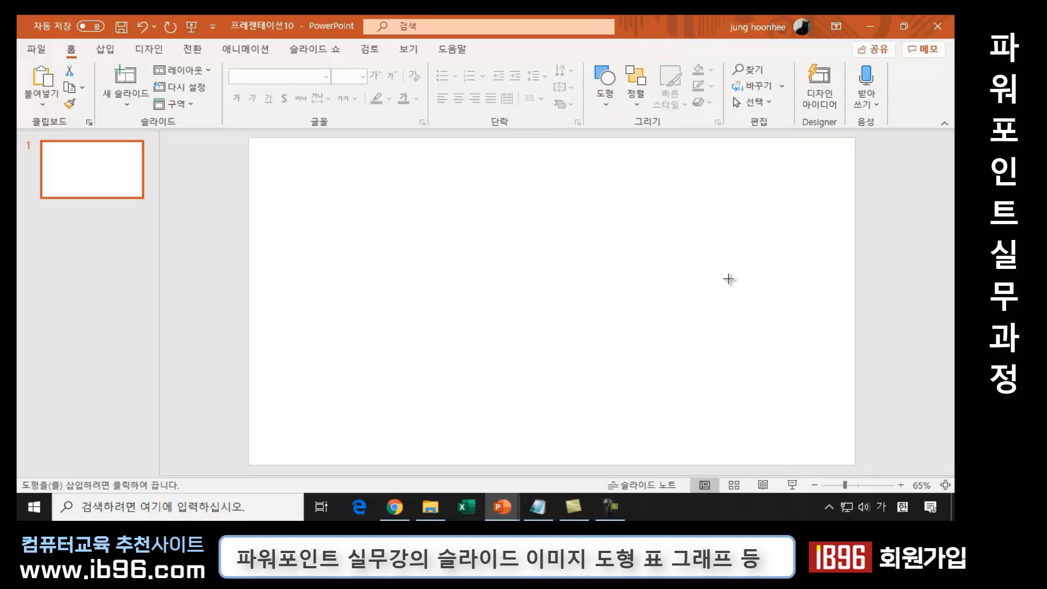
mouse_move(285, 190)
left_mouse_down()
mouse_move(370, 204)
mouse_move(401, 270)
left_mouse_up()
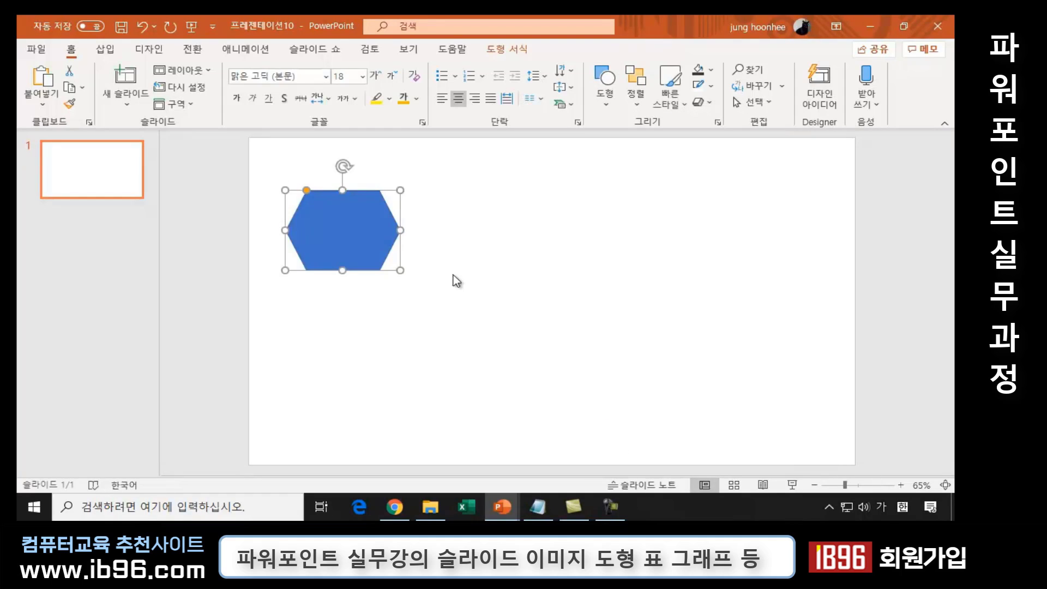
left_click(457, 279)
left_click(381, 245)
left_click_drag(306, 191, 306, 194)
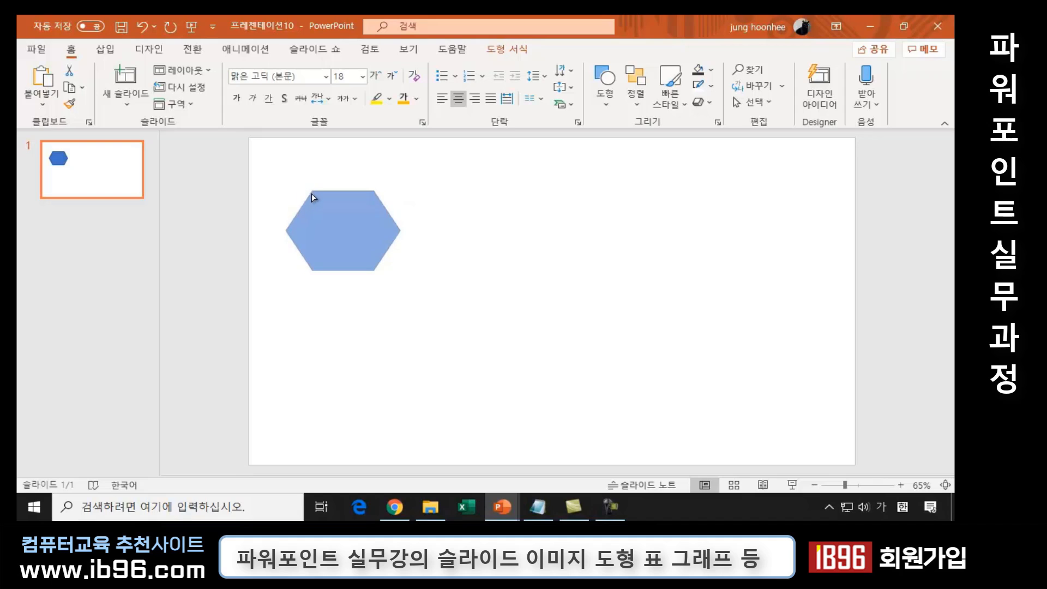
left_click_drag(305, 194, 337, 203)
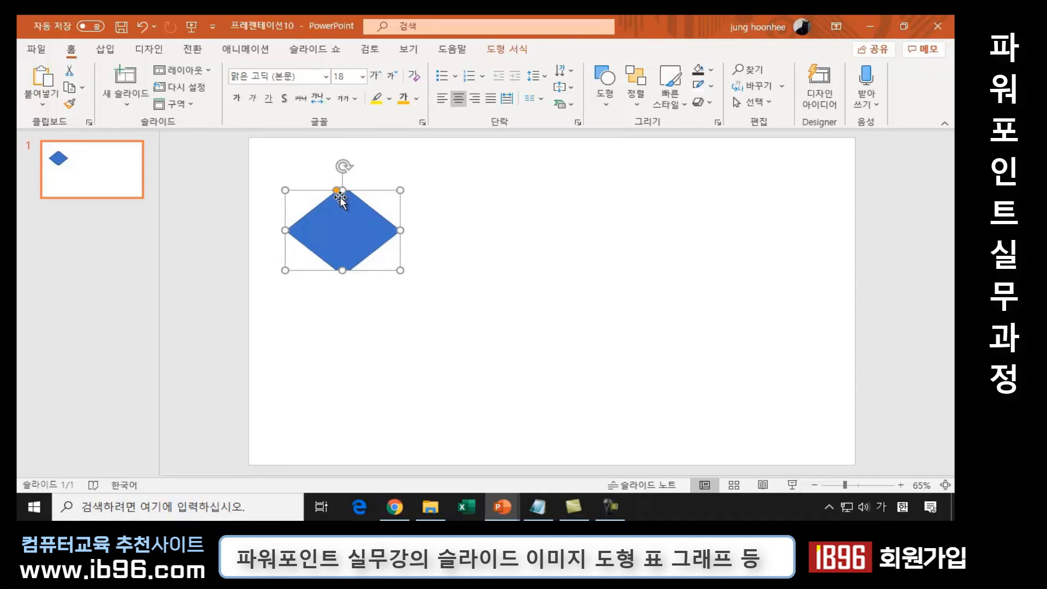
left_click_drag(335, 190, 289, 197)
left_click(514, 335)
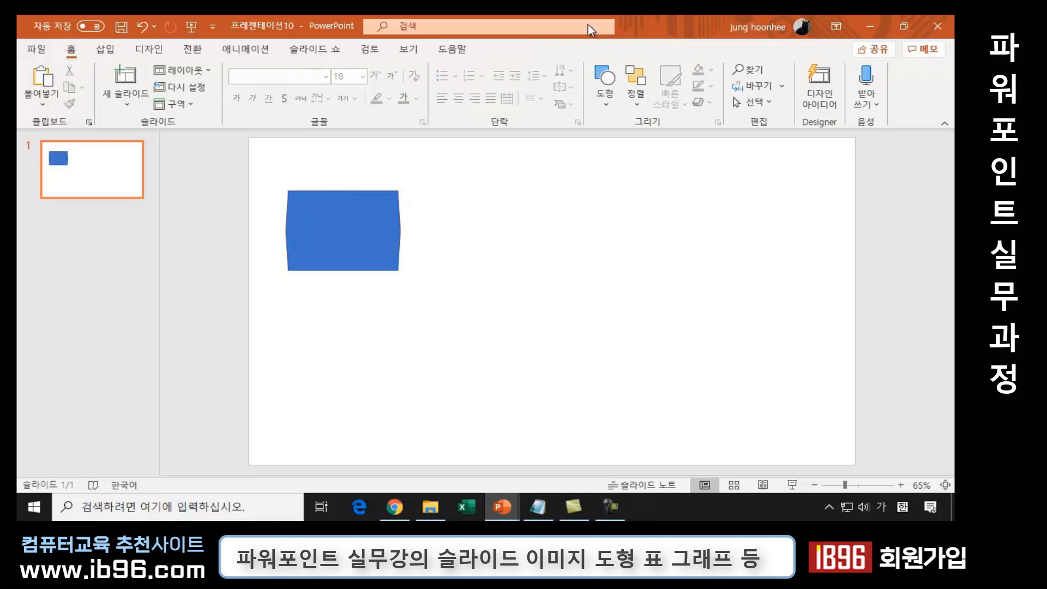
left_click(600, 104)
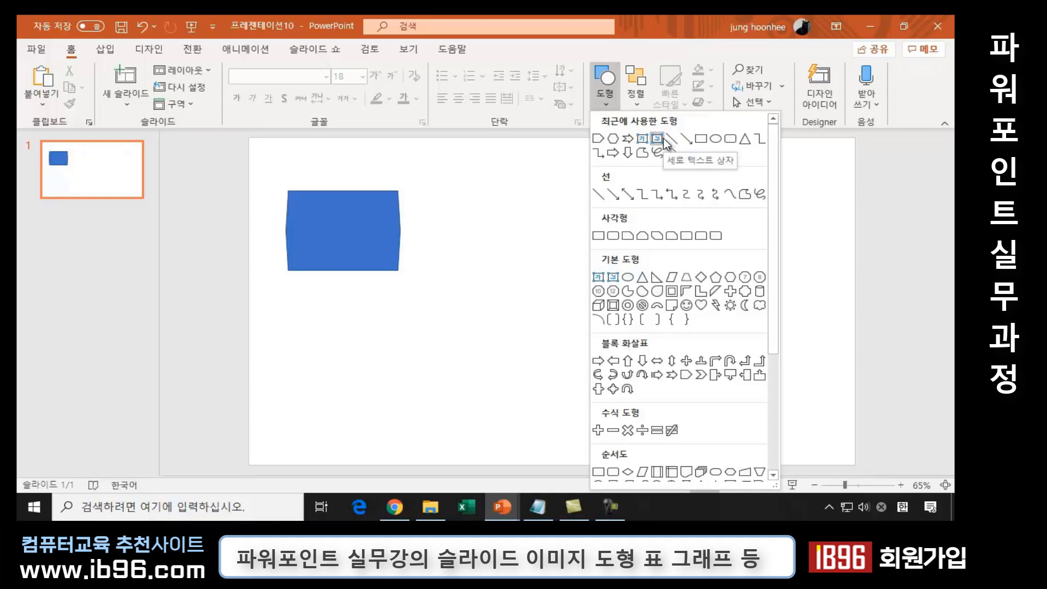
Draw a wide blue rectangle to the right of the hexagon.
left_click(599, 238)
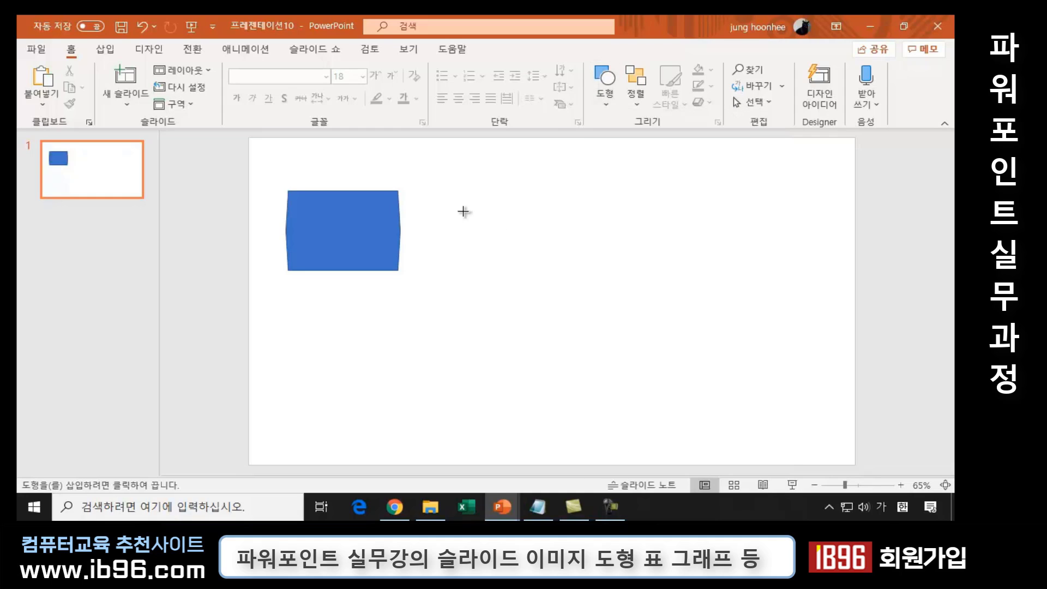
left_click_drag(462, 210, 647, 284)
left_click(686, 339)
left_click(517, 227)
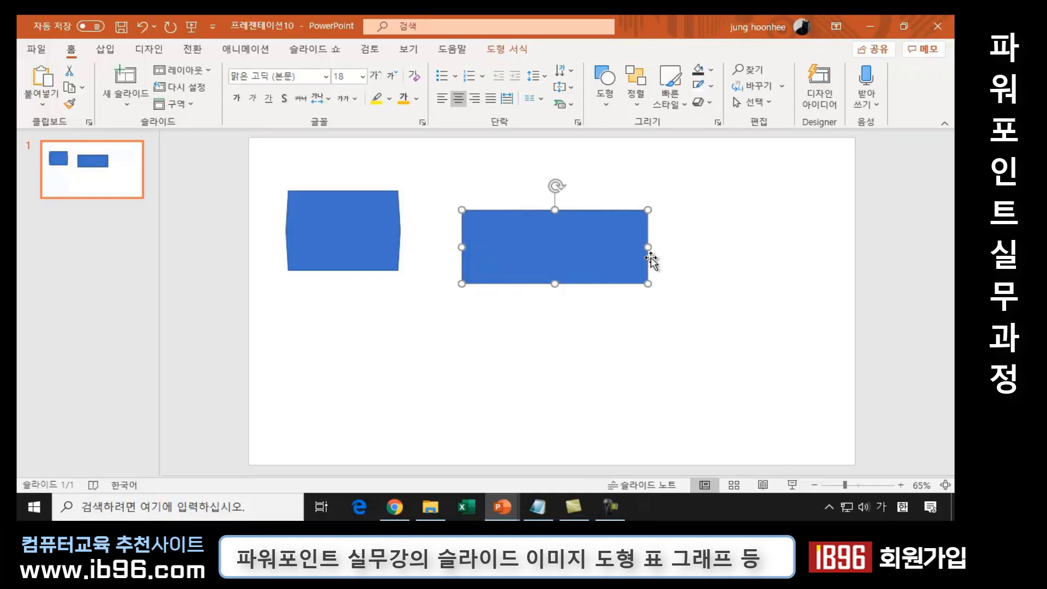
left_click(749, 291)
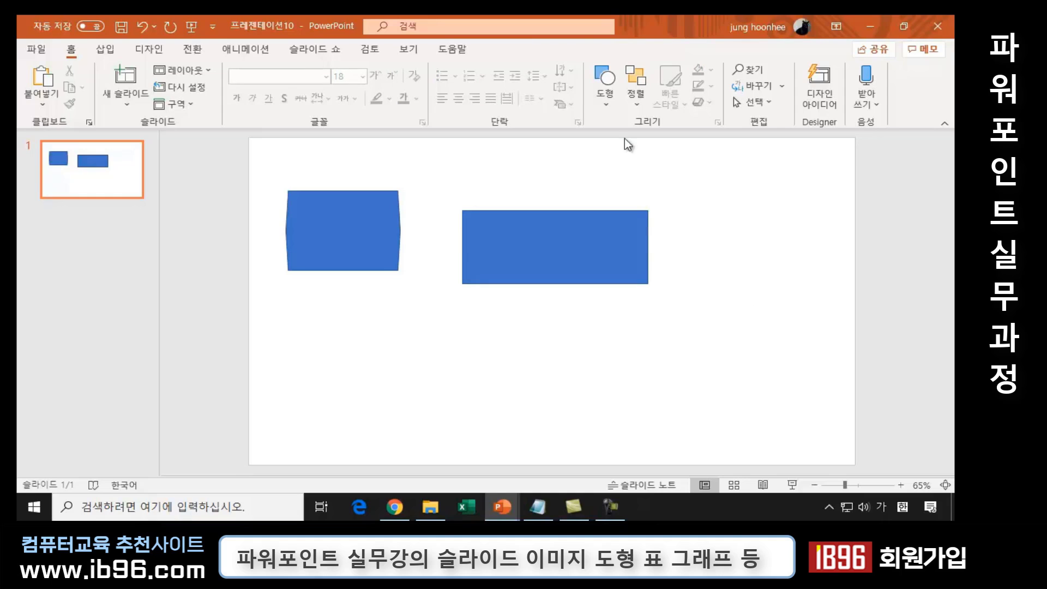
left_click(606, 101)
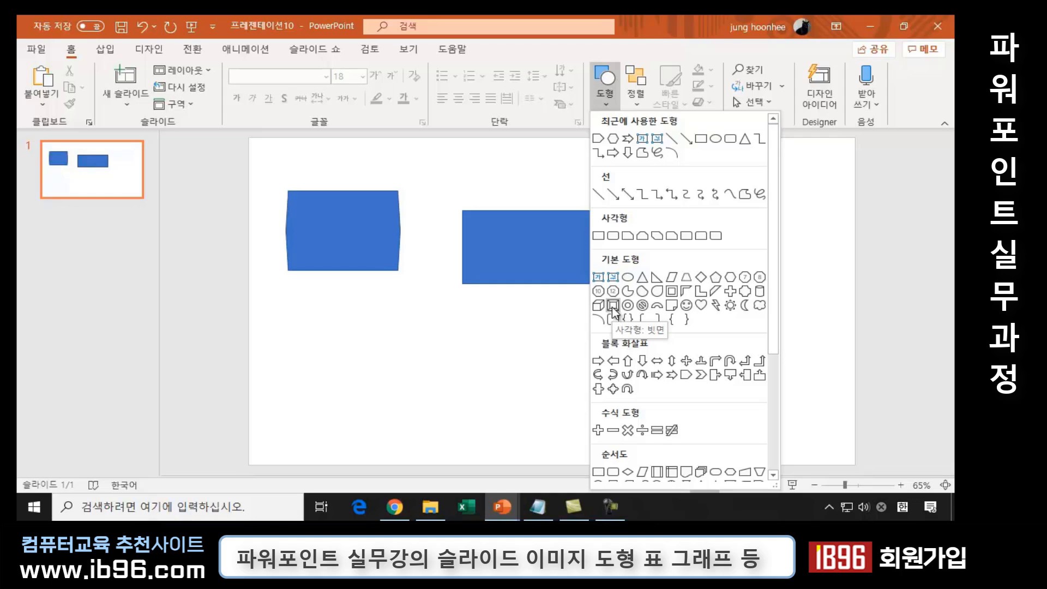
Draw a bevelled rectangle, making it tall and narrow near the slide's right edge.
left_click(613, 306)
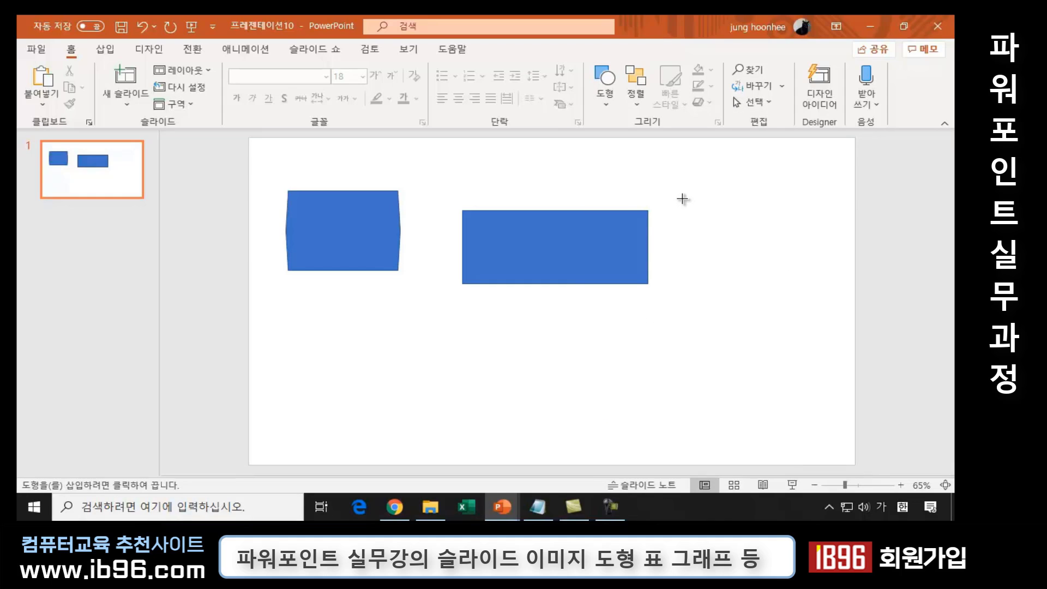
mouse_move(683, 191)
left_mouse_down()
mouse_move(778, 287)
mouse_move(797, 375)
left_mouse_up()
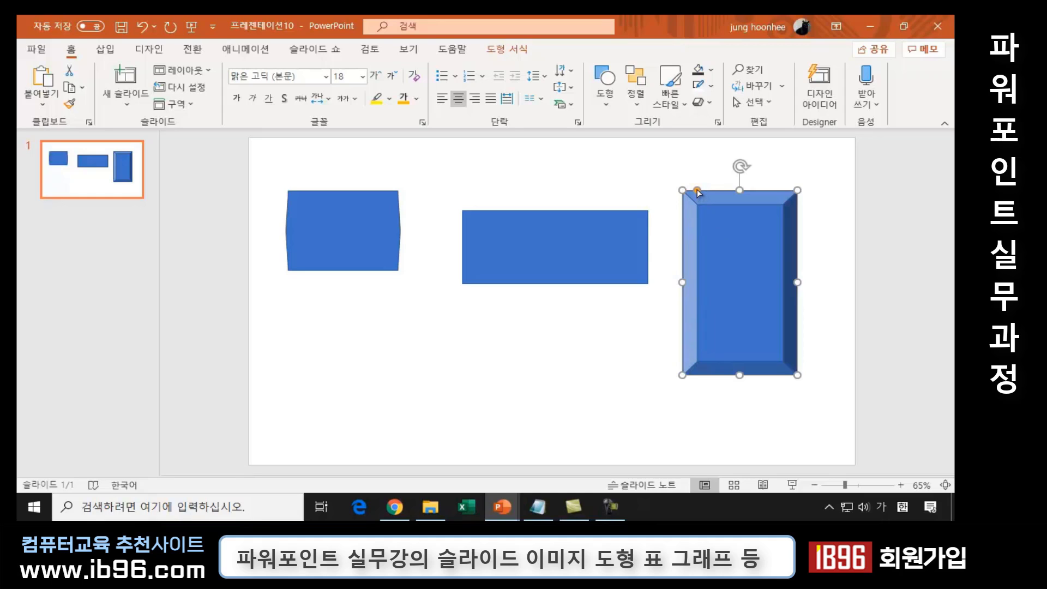
left_click_drag(698, 191, 744, 279)
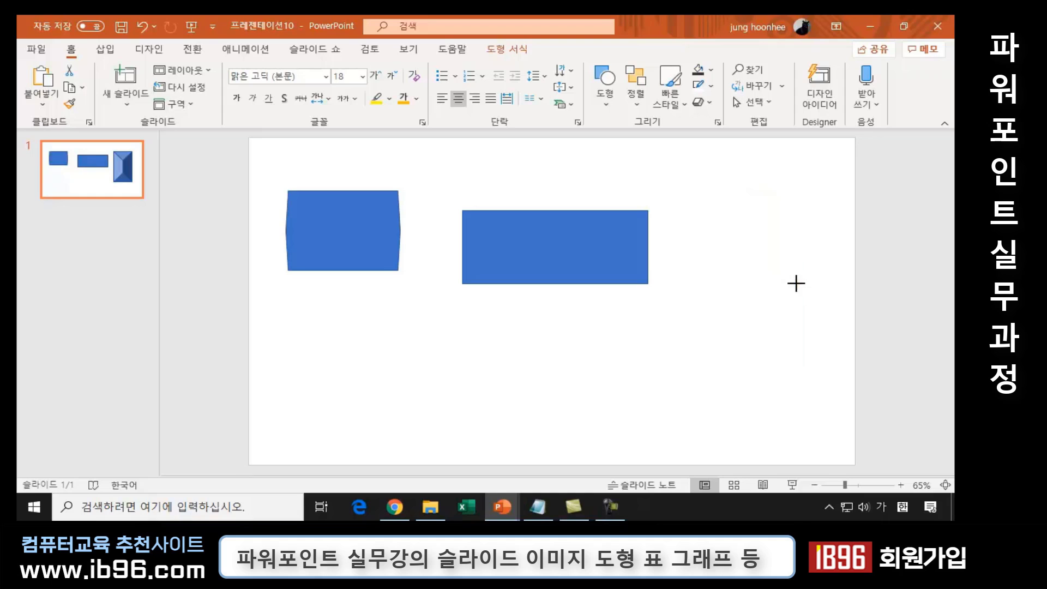
left_click_drag(796, 284, 732, 273)
left_click(731, 394)
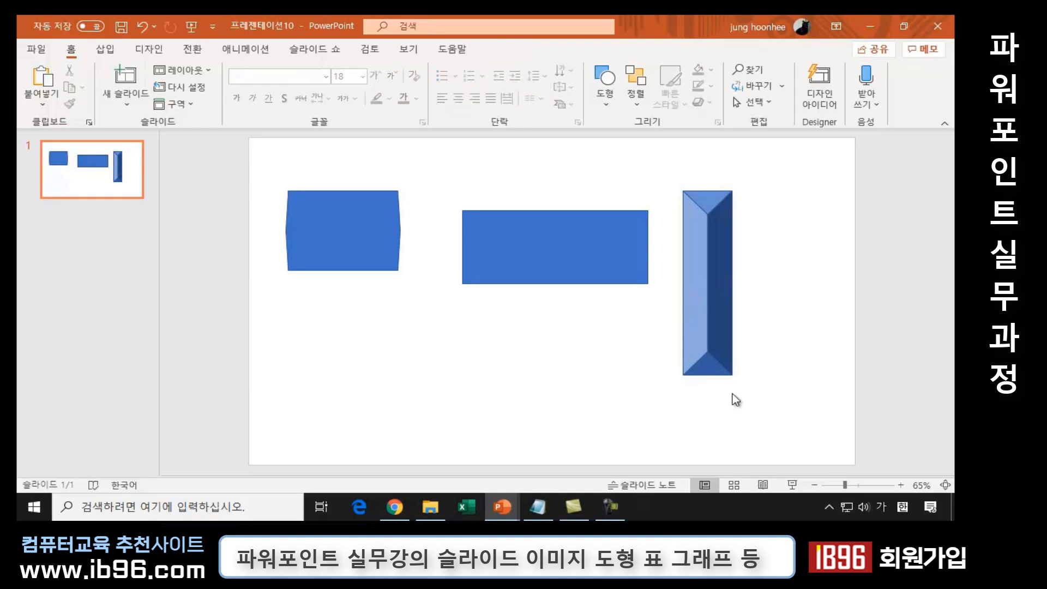
mouse_move(714, 333)
left_mouse_down()
mouse_move(701, 439)
mouse_move(779, 320)
left_mouse_up()
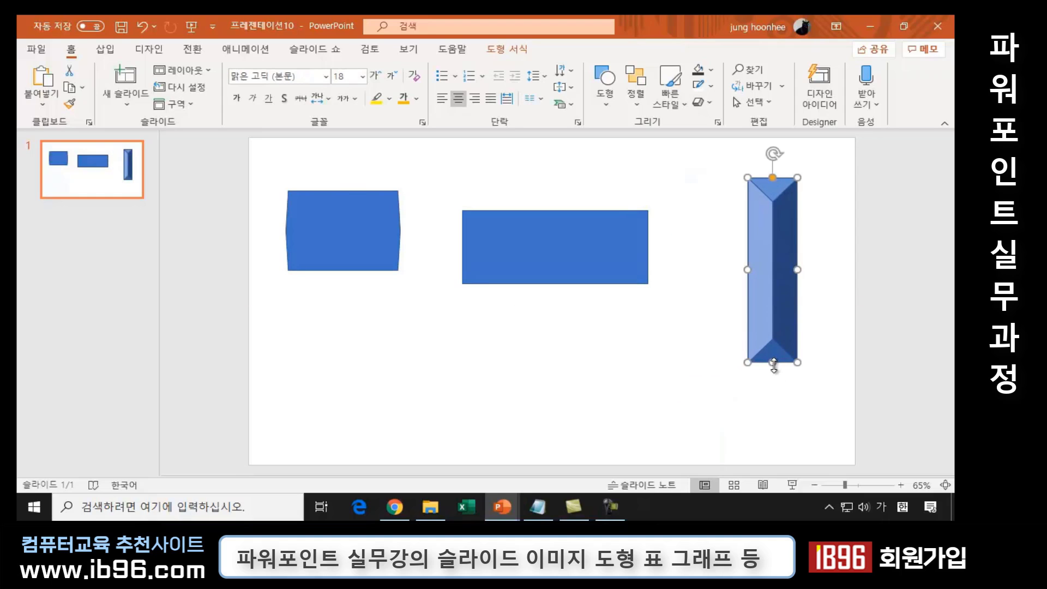
left_click_drag(772, 362, 773, 346)
Delete the hexagon and the plain rectangle, leaving only the bevelled shape.
key("Escape")
left_click(763, 315)
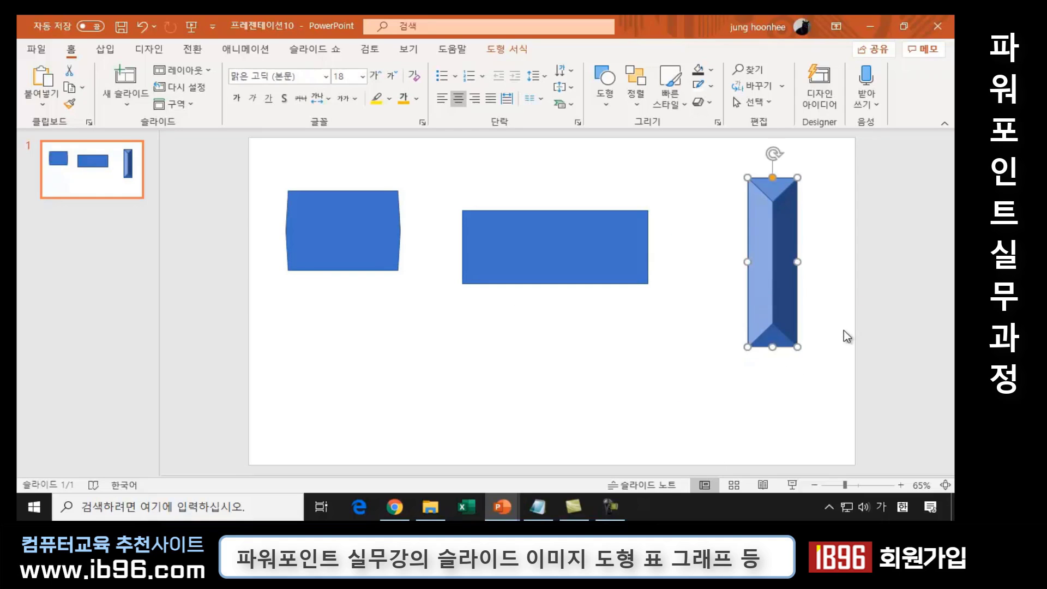
left_click(810, 382)
left_click(781, 291)
left_click(724, 302)
left_click(778, 257)
left_click(766, 358)
left_click(760, 264)
left_click(669, 342)
left_click(775, 259)
left_click(499, 360)
left_click(374, 226)
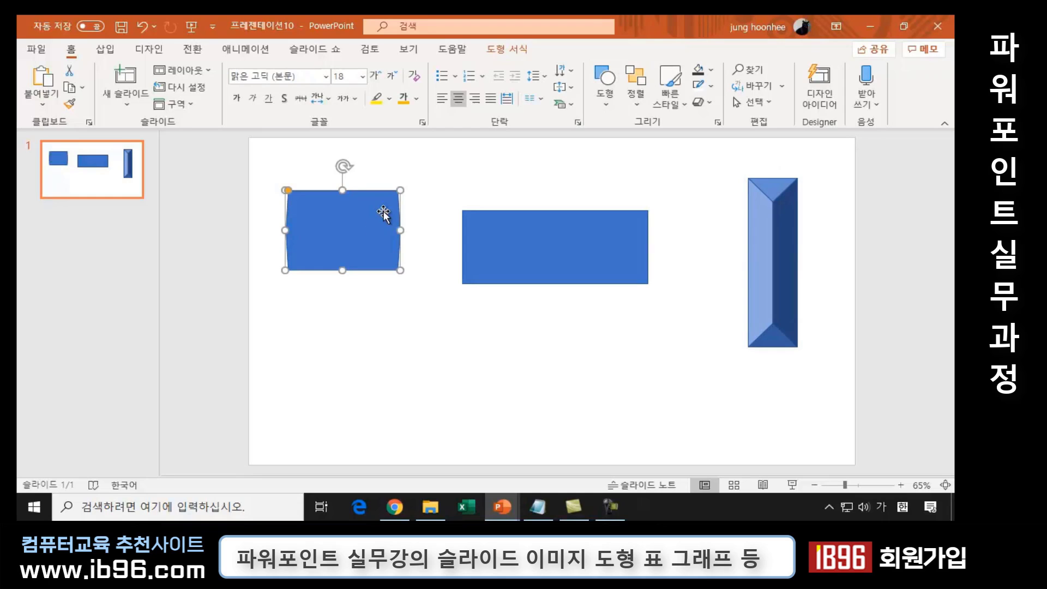
key("Delete")
left_click(555, 255)
key("Delete")
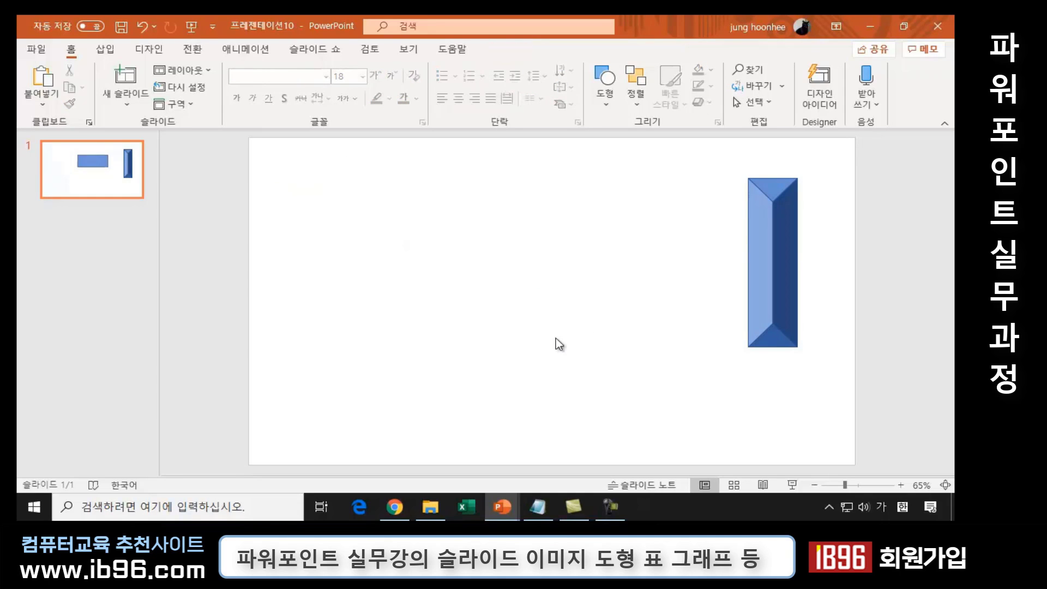
Draw a horizontal Line Arrow across the slide's upper left, beside the bevel shape, and select it.
left_click(604, 105)
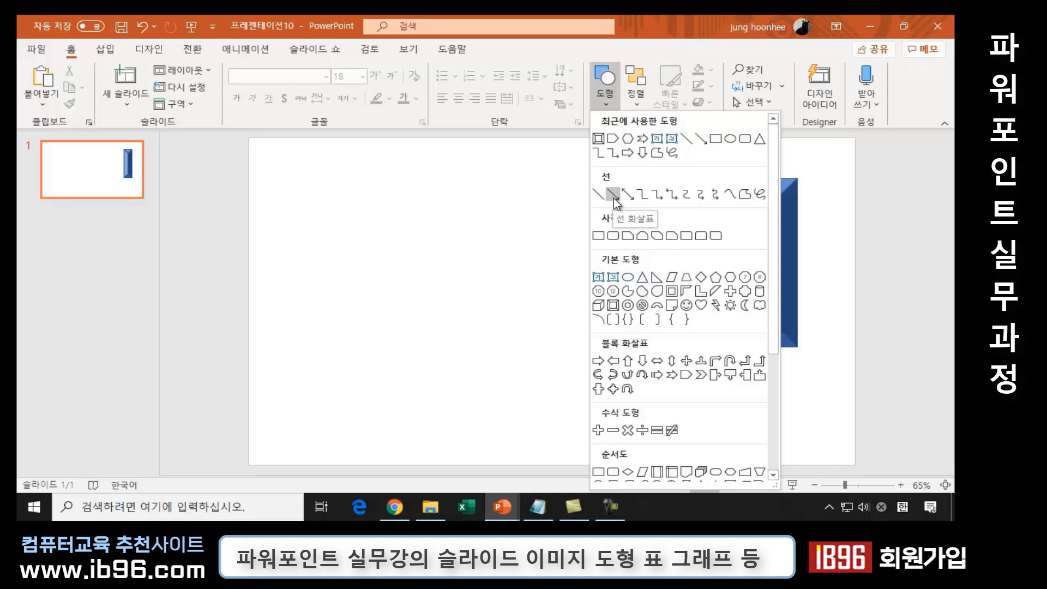
left_click(614, 194)
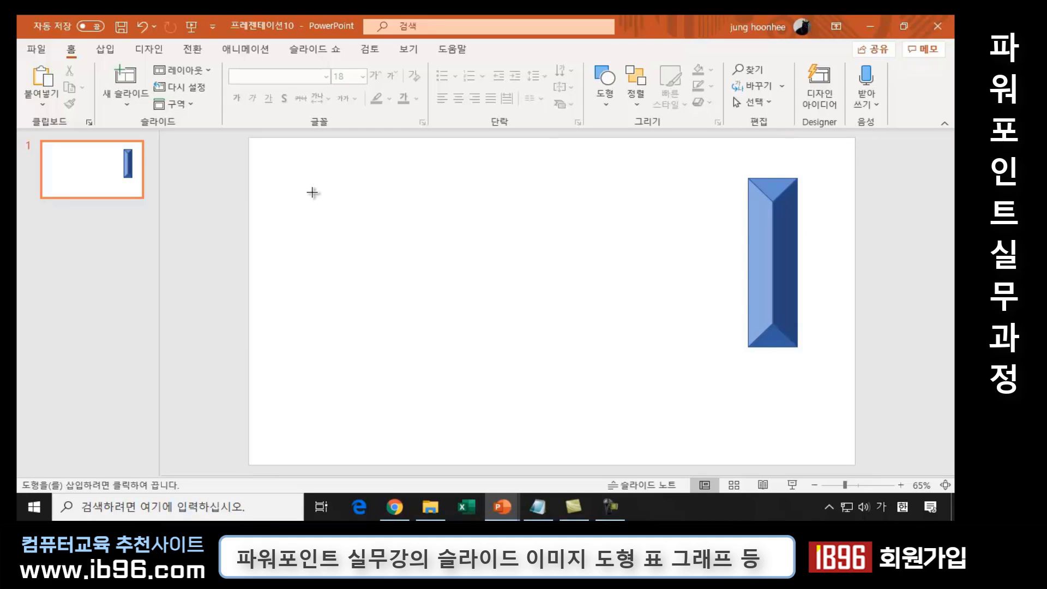
left_click_drag(312, 192, 524, 192)
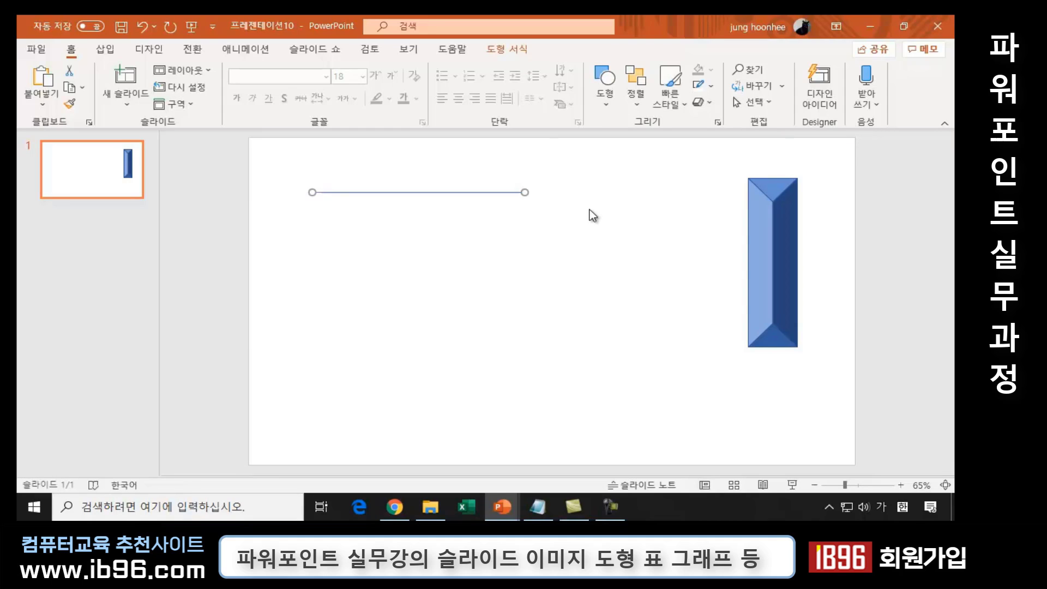
left_click(484, 217)
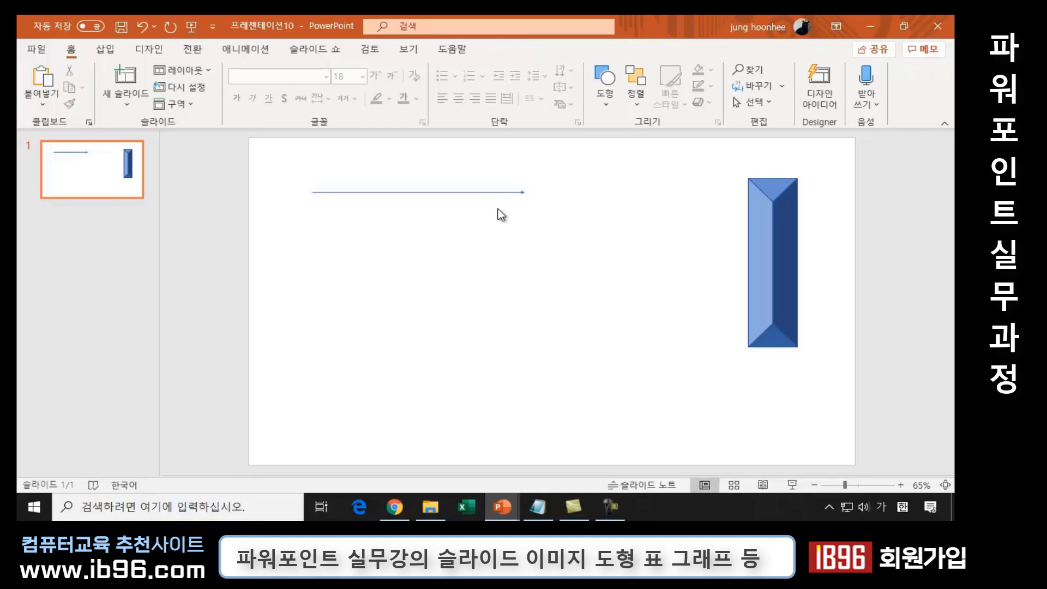
left_click(475, 192)
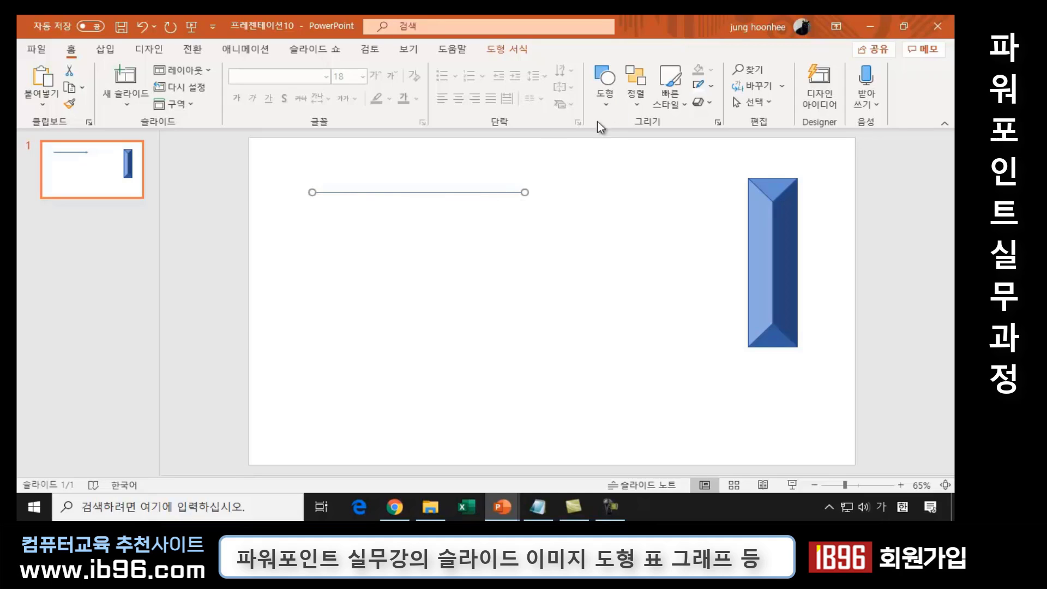
Make the arrow line a short-dashed line with a 3pt weight.
left_click(712, 87)
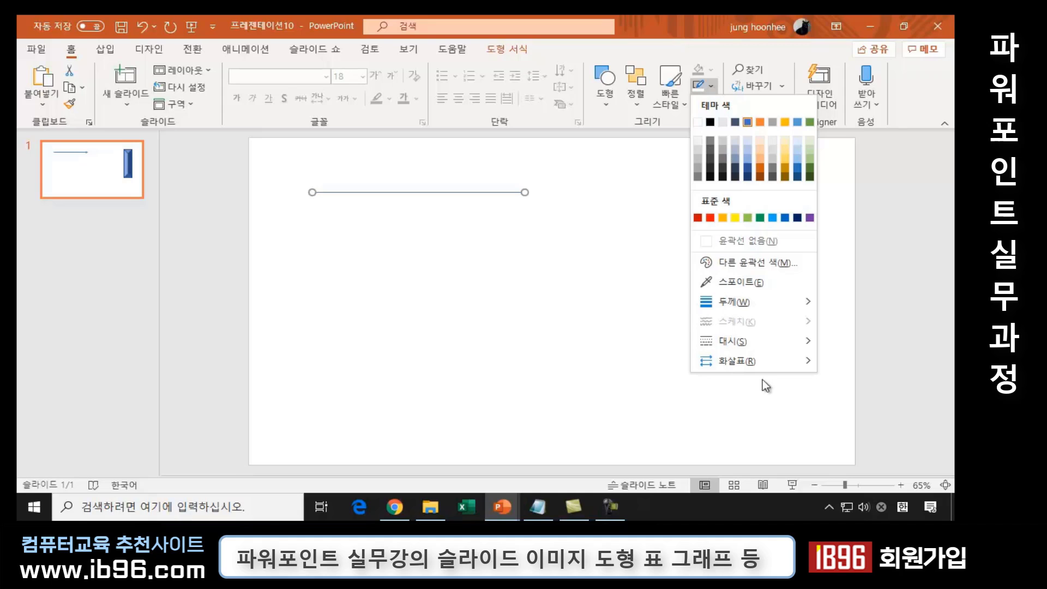
mouse_move(753, 340)
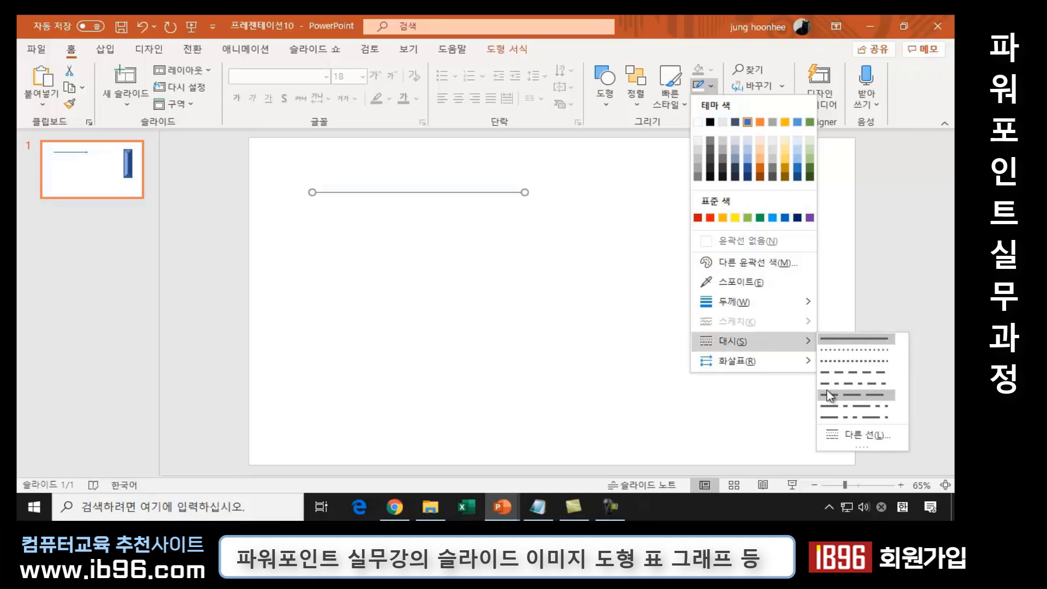
left_click(853, 369)
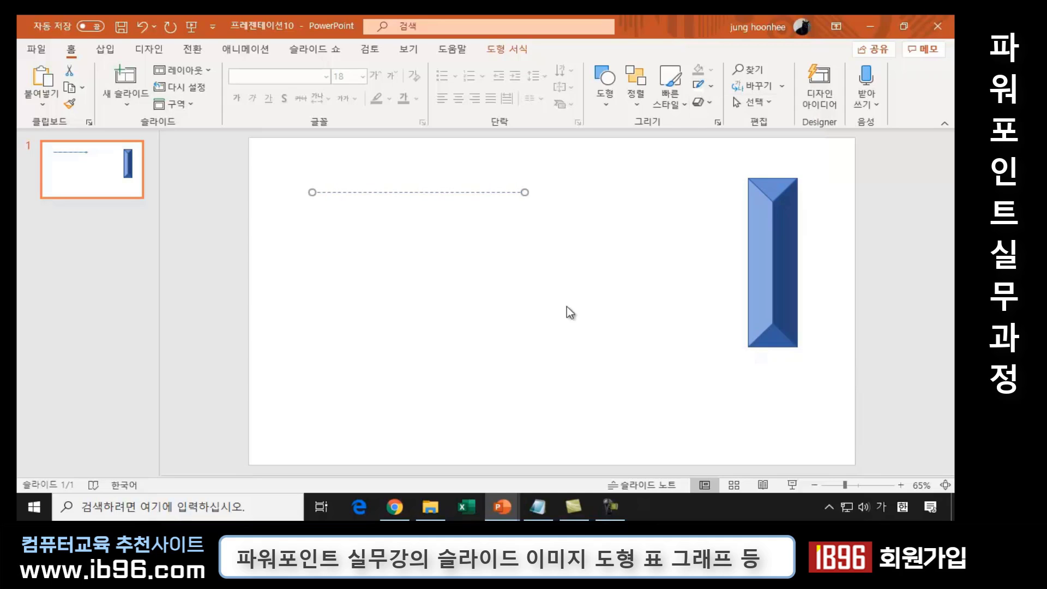
left_click(710, 87)
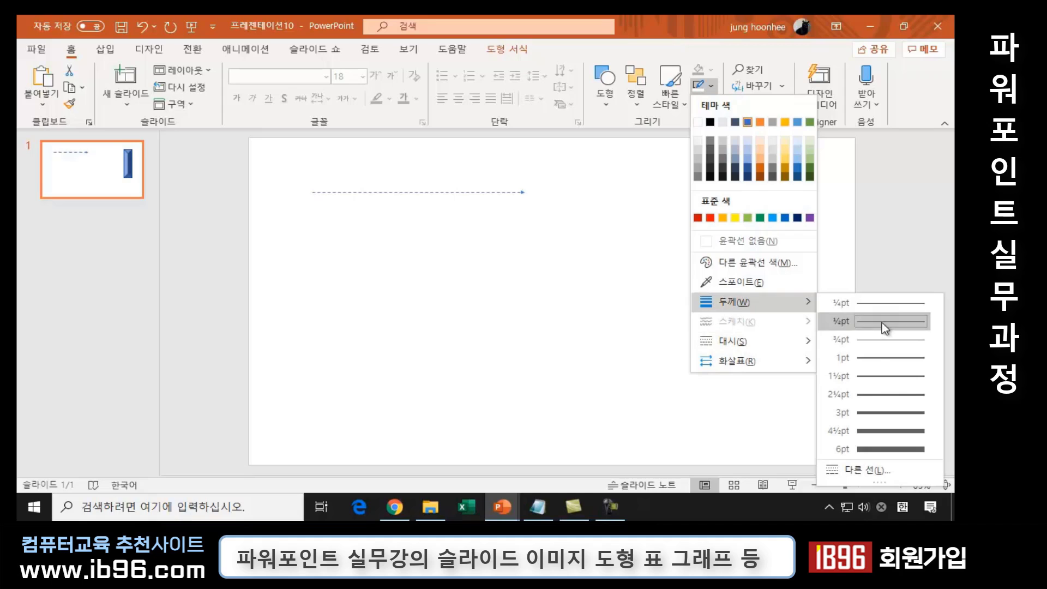
mouse_move(734, 302)
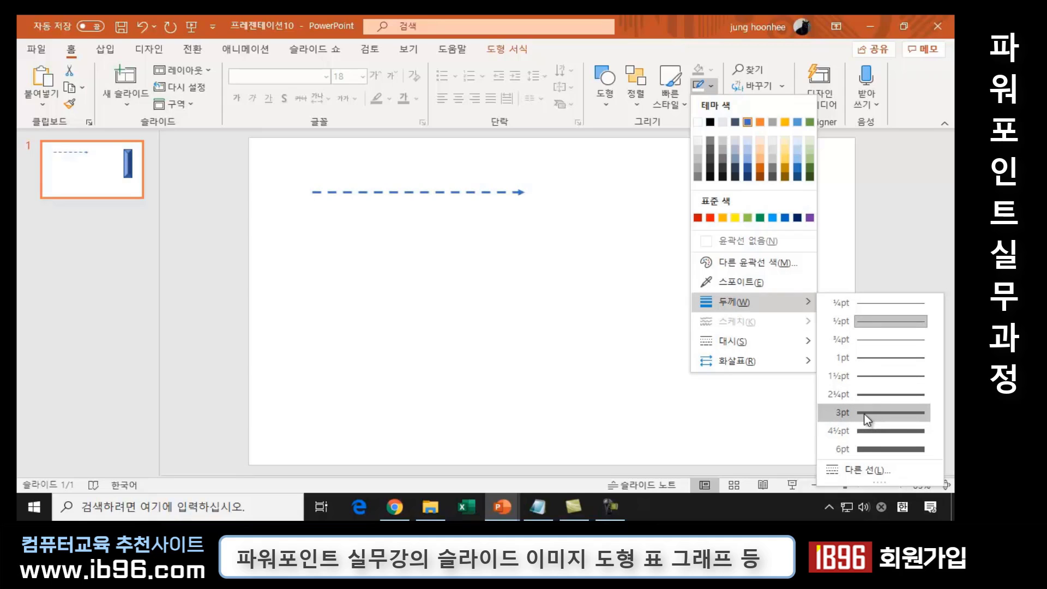
left_click(496, 366)
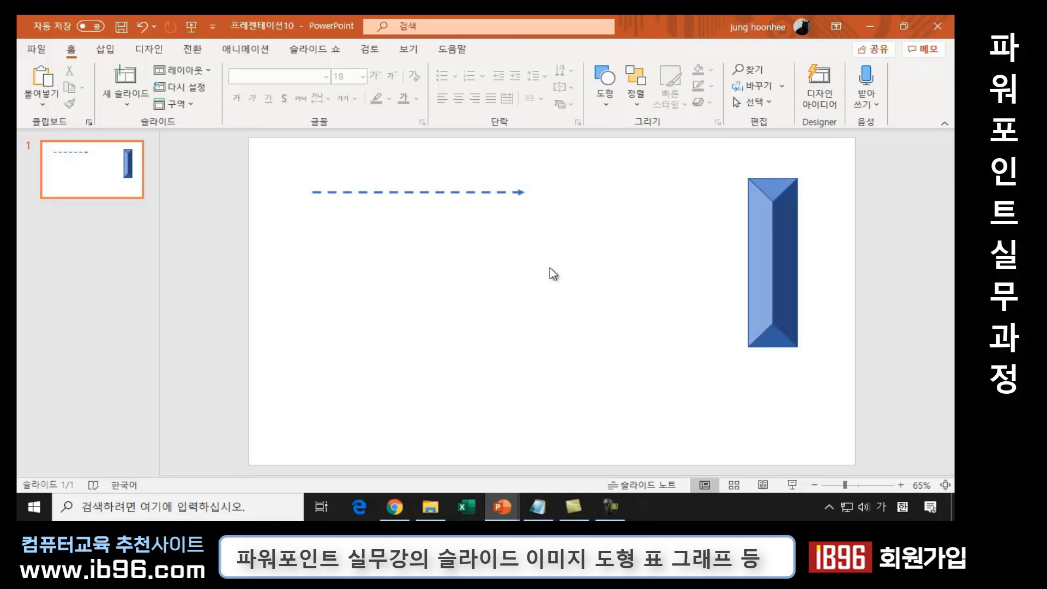
left_click(443, 192)
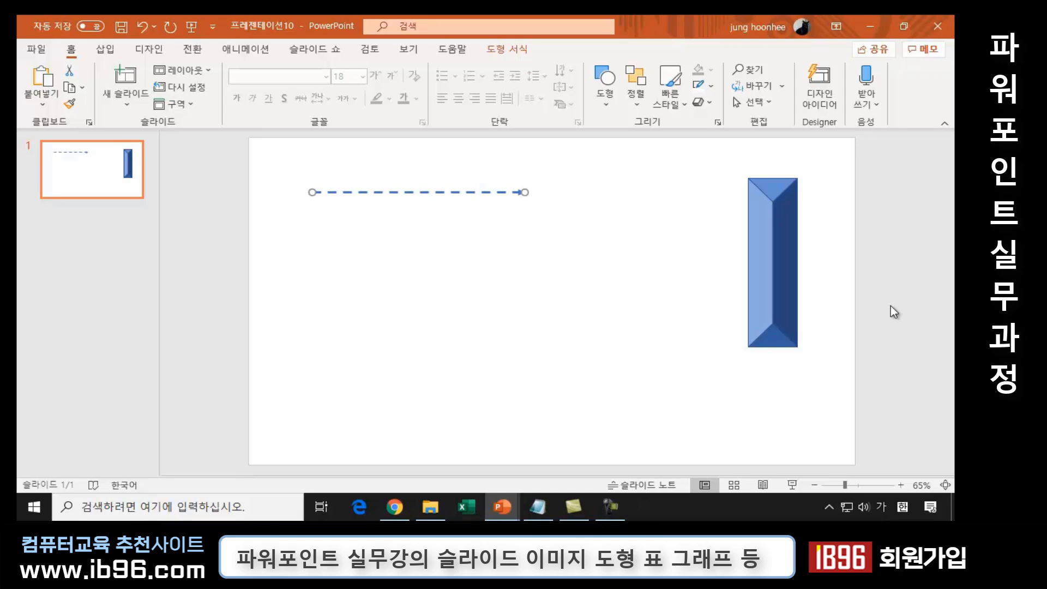
Duplicate the dashed arrow line with Ctrl+D and nudge the copy left and down.
key("ctrl+d")
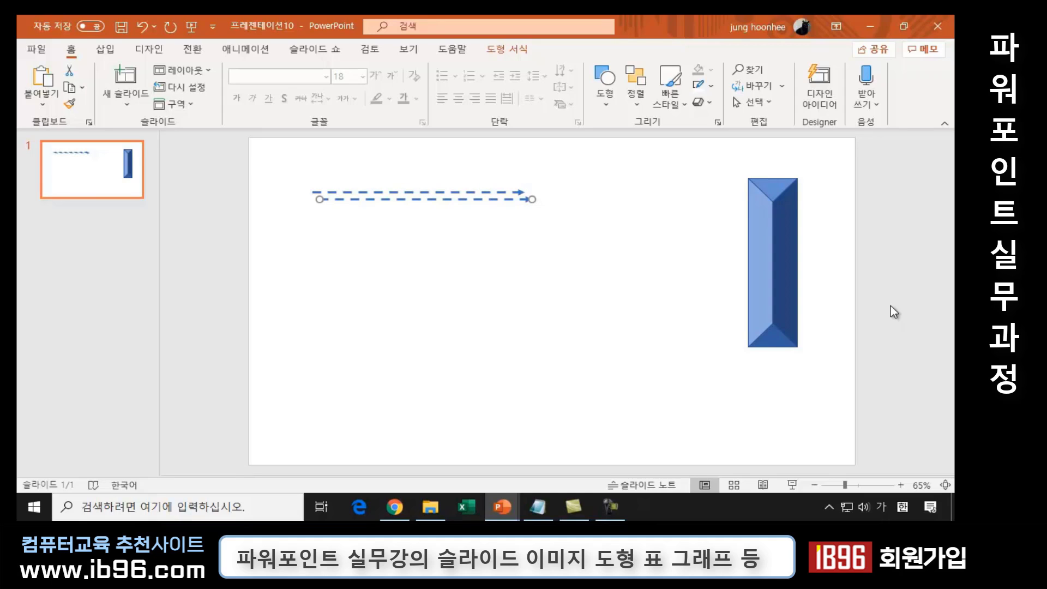
key("Left")
key("Left")
key("Left")
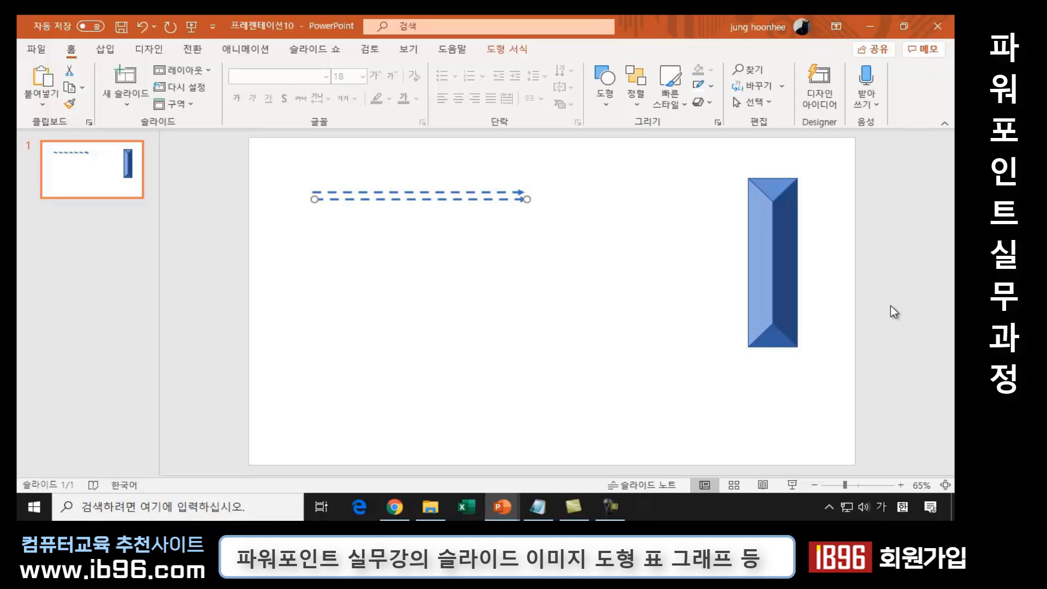
key("Left")
key("Down")
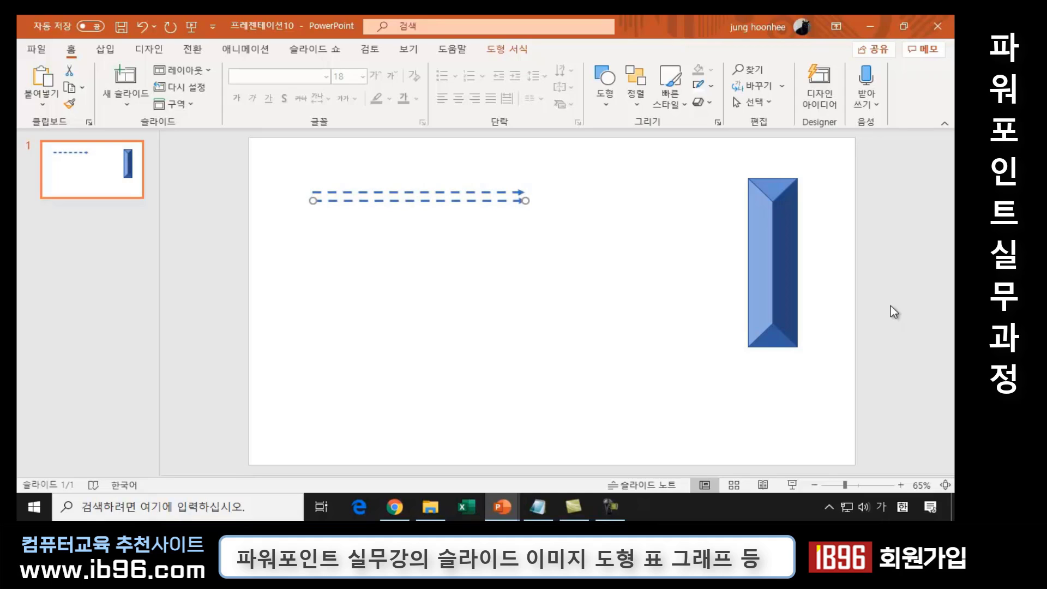
key("Down")
key("Down")
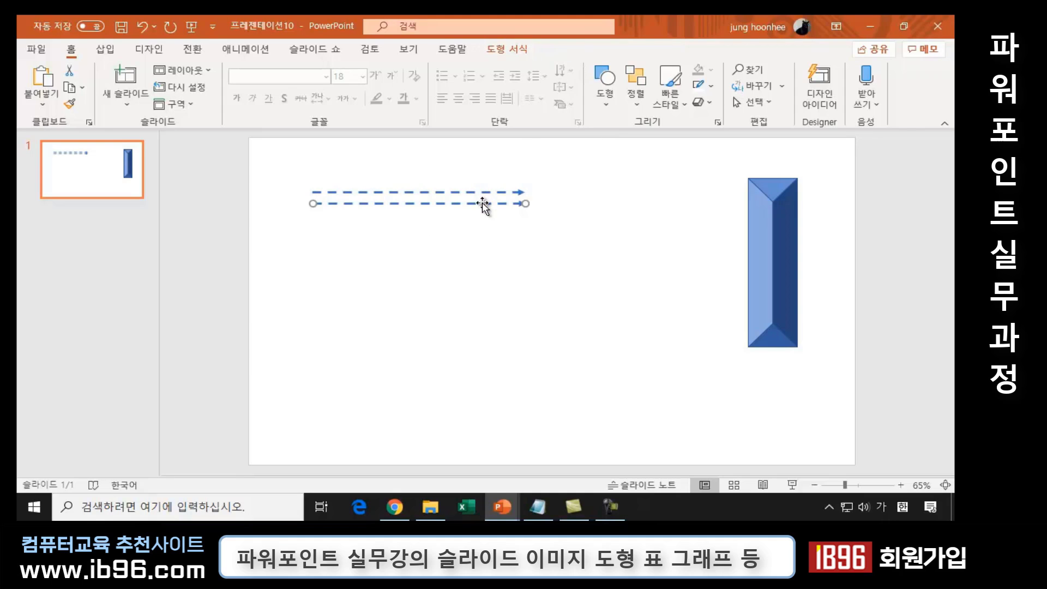
Flip the copied dashed arrow horizontally so it points left.
left_click(519, 49)
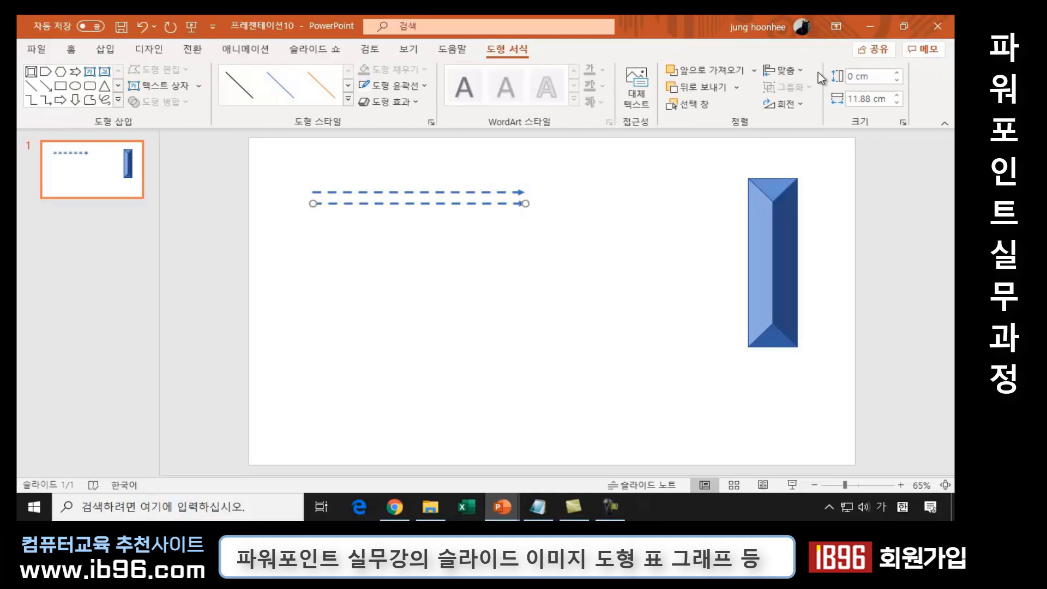
left_click(800, 108)
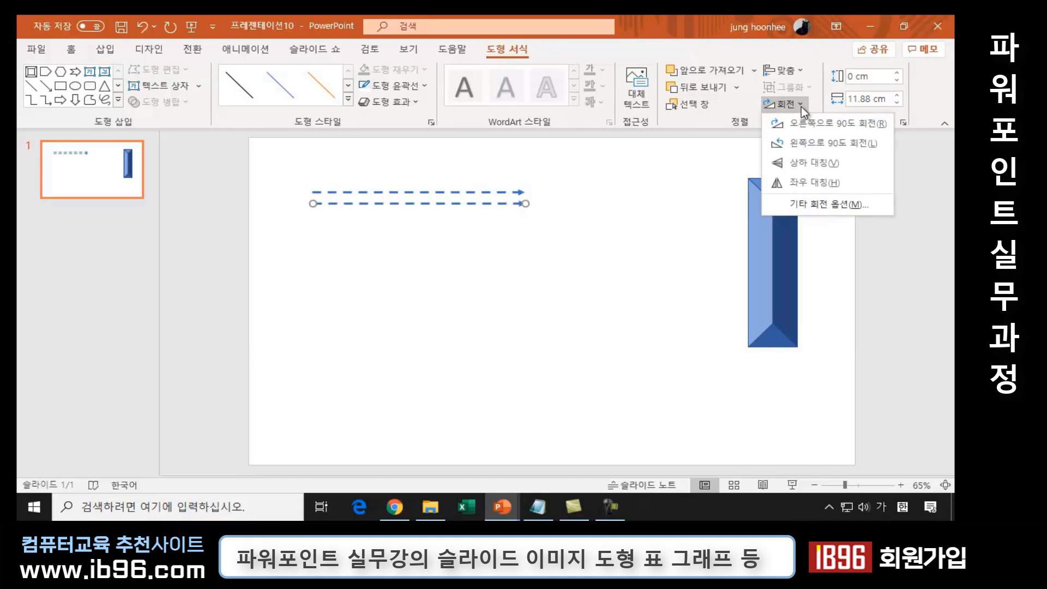
left_click(810, 178)
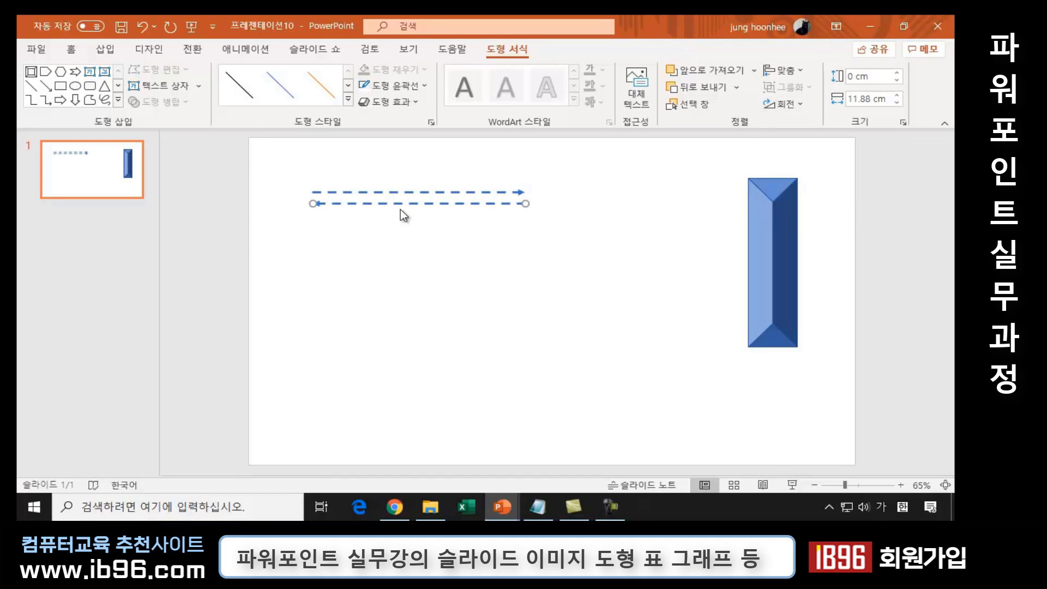
left_click(407, 238)
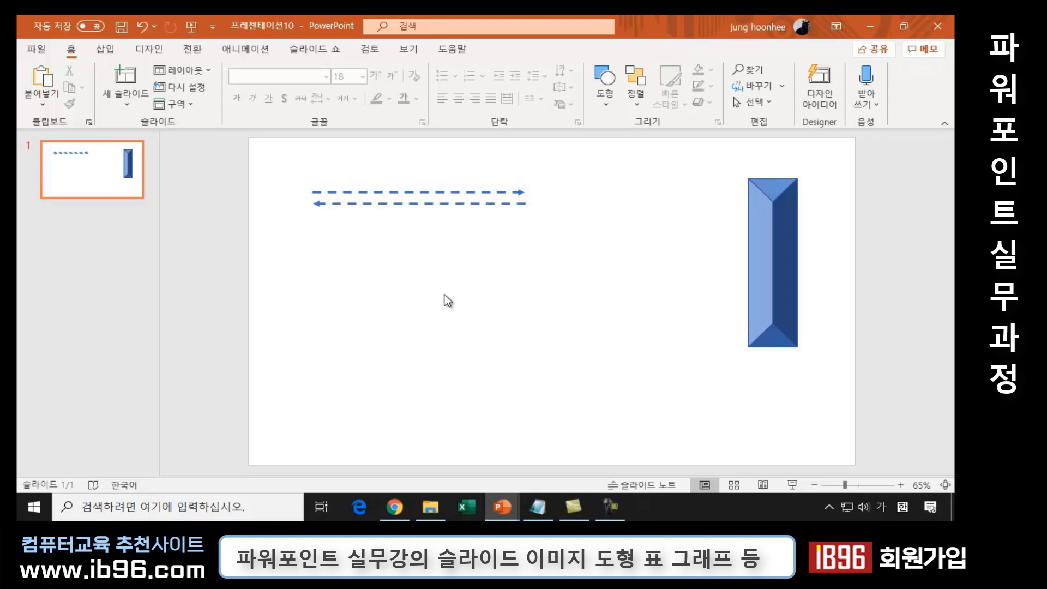
Delete the blue bevelled rectangle from the slide.
left_click(785, 240)
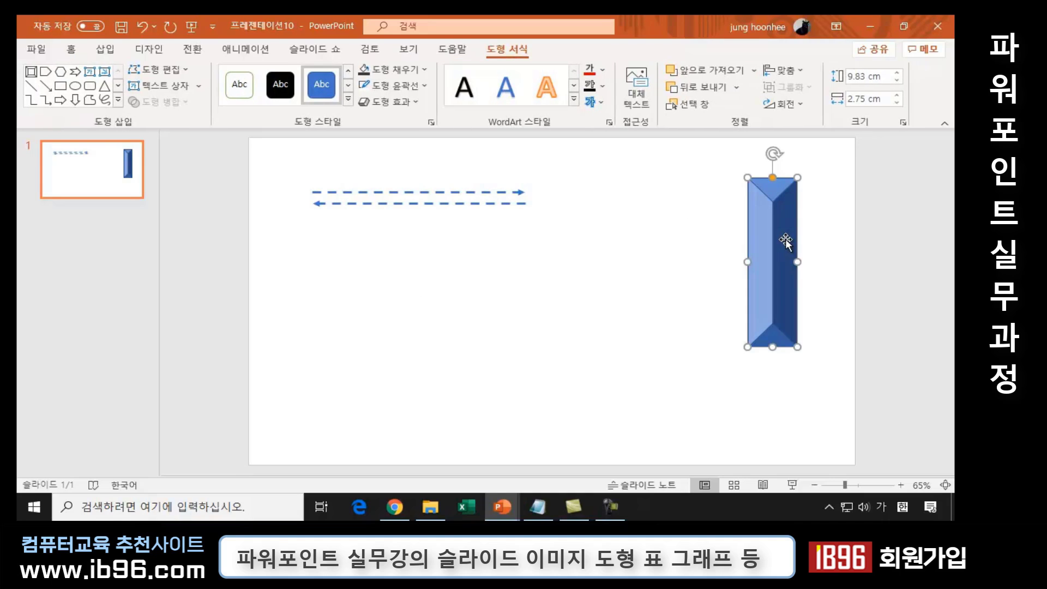
key("Delete")
left_click(604, 93)
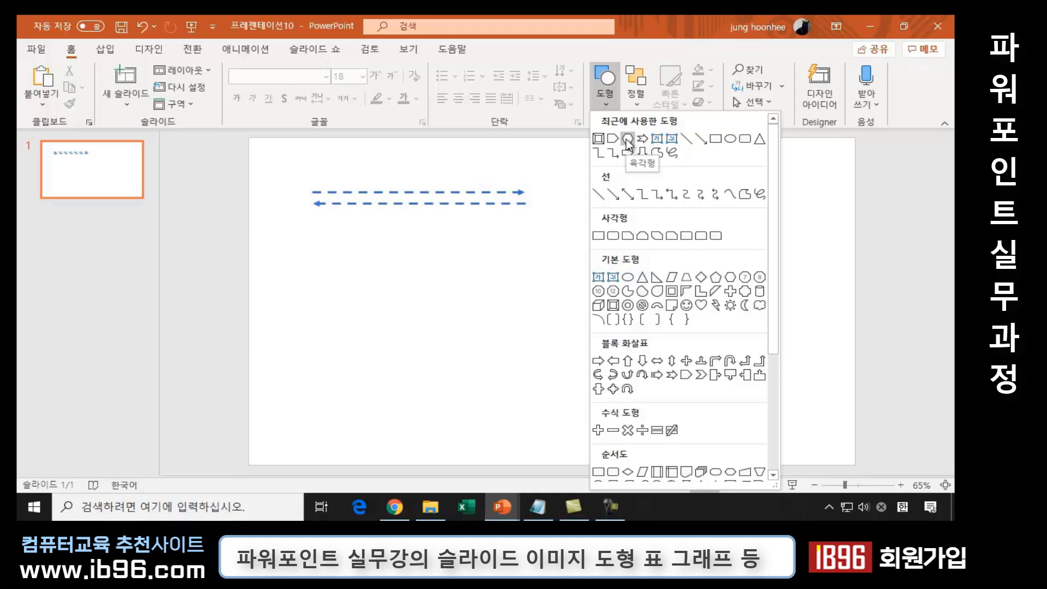
Draw a hexagon at the lower left below the arrows, stretch it taller and adjust its top corners.
left_click(628, 143)
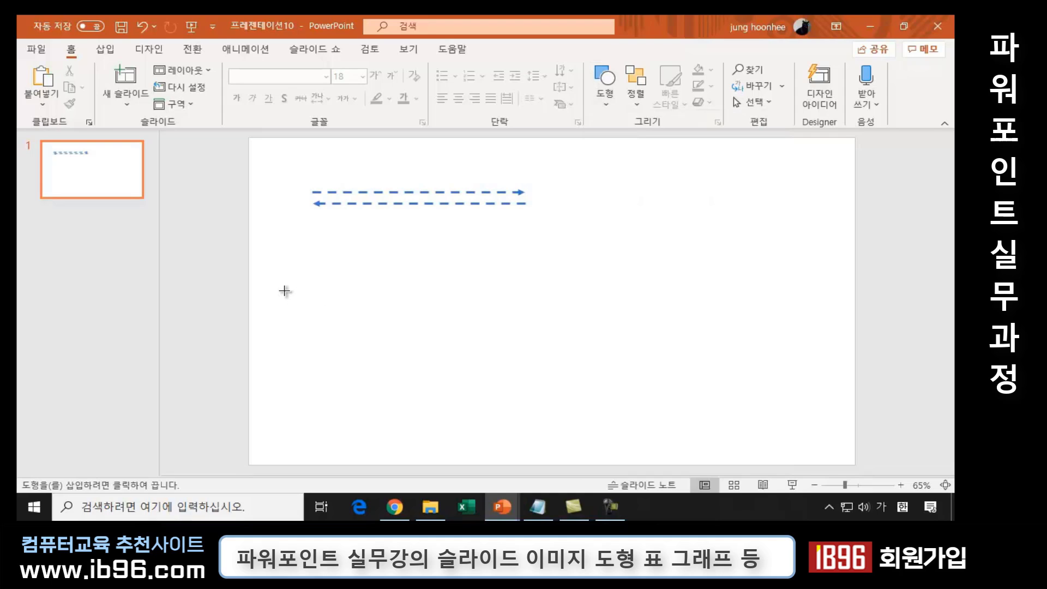
left_click_drag(283, 290, 392, 360)
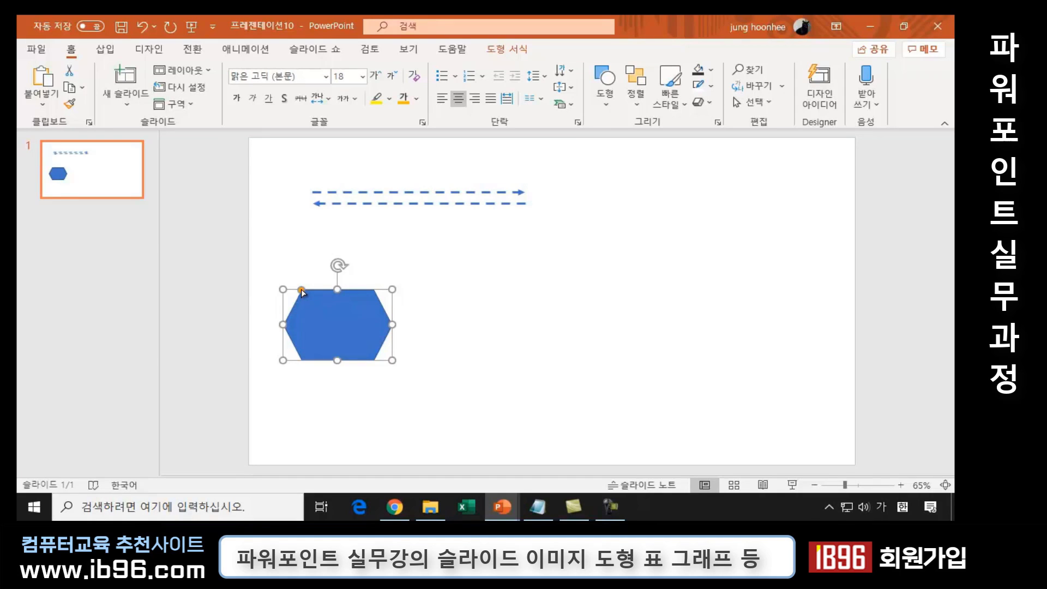
left_click_drag(303, 292, 318, 289)
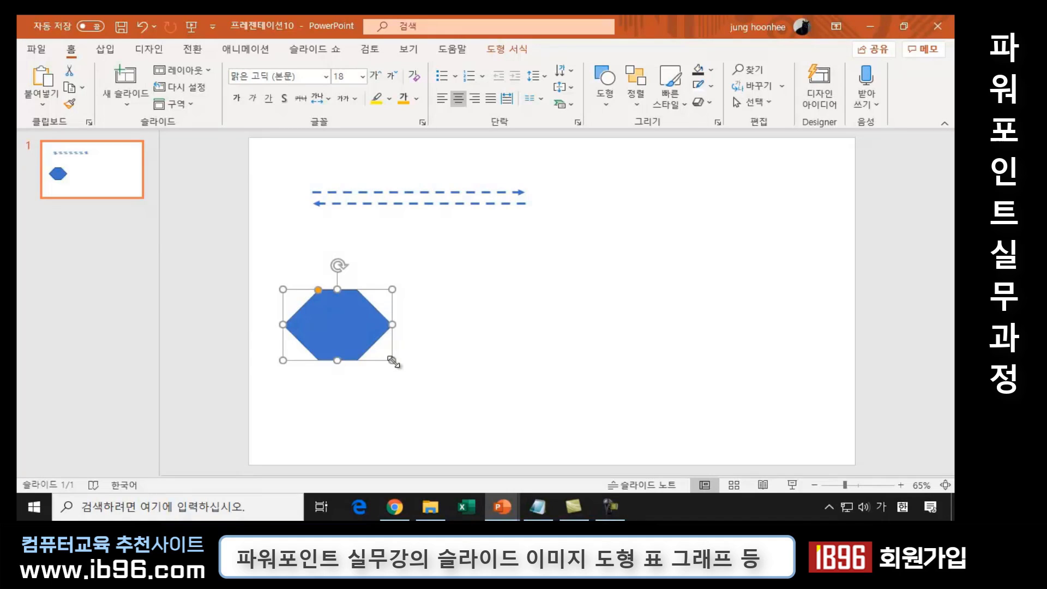
left_click_drag(393, 361, 394, 375)
left_click(511, 405)
left_click(348, 329)
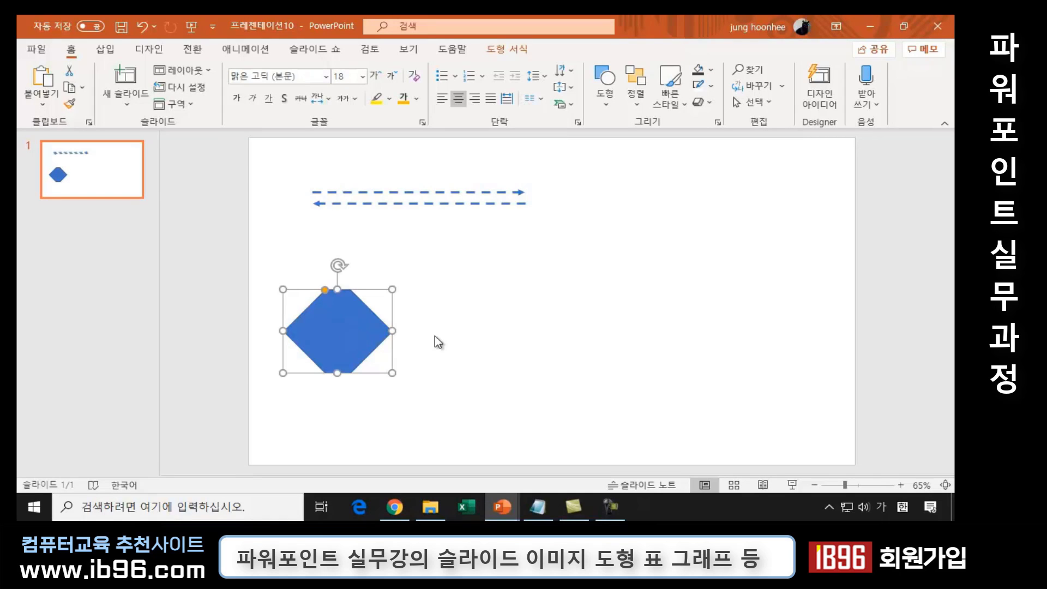
left_click_drag(324, 293, 319, 290)
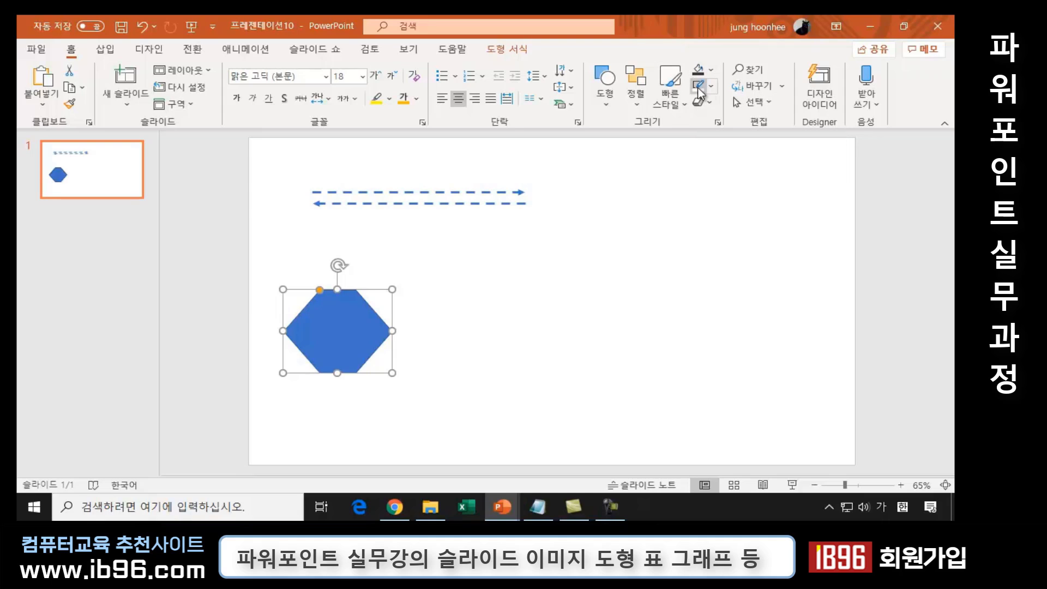
Fill the hexagon with a light blue-grey colour.
left_click(711, 70)
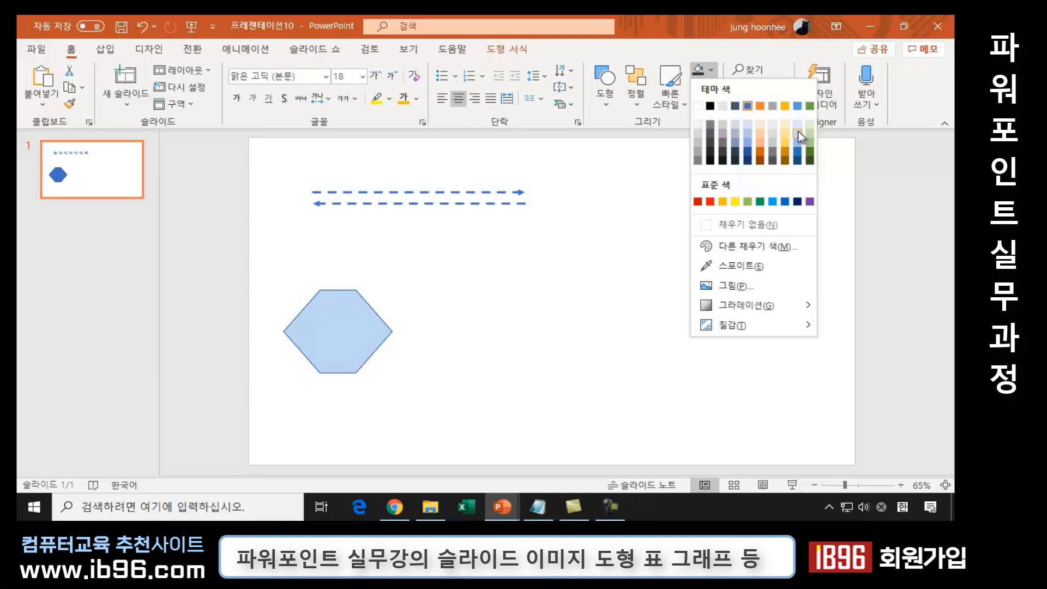
left_click(736, 134)
left_click(487, 411)
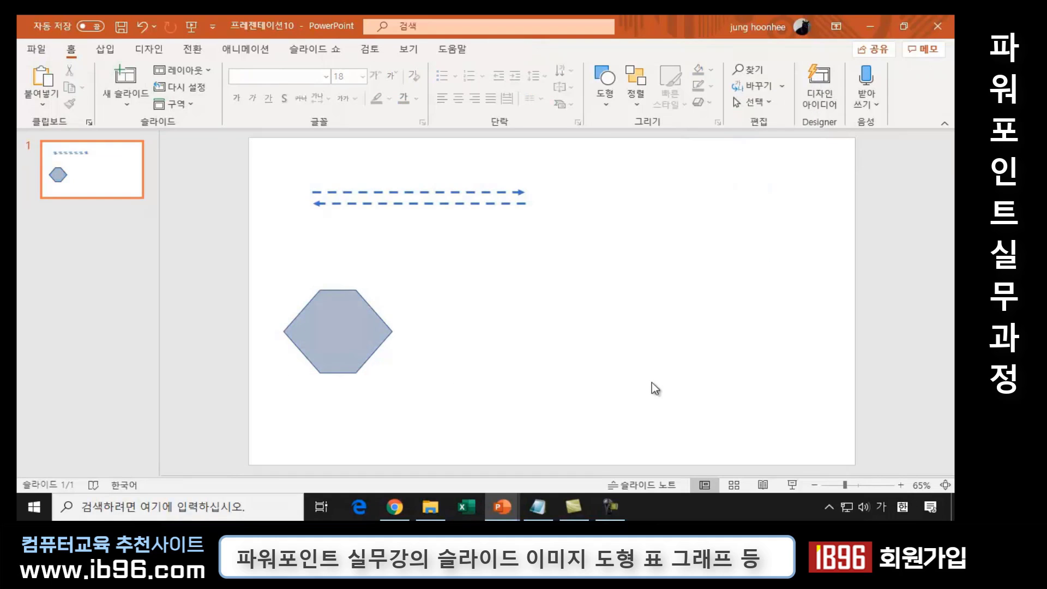
left_click(327, 319)
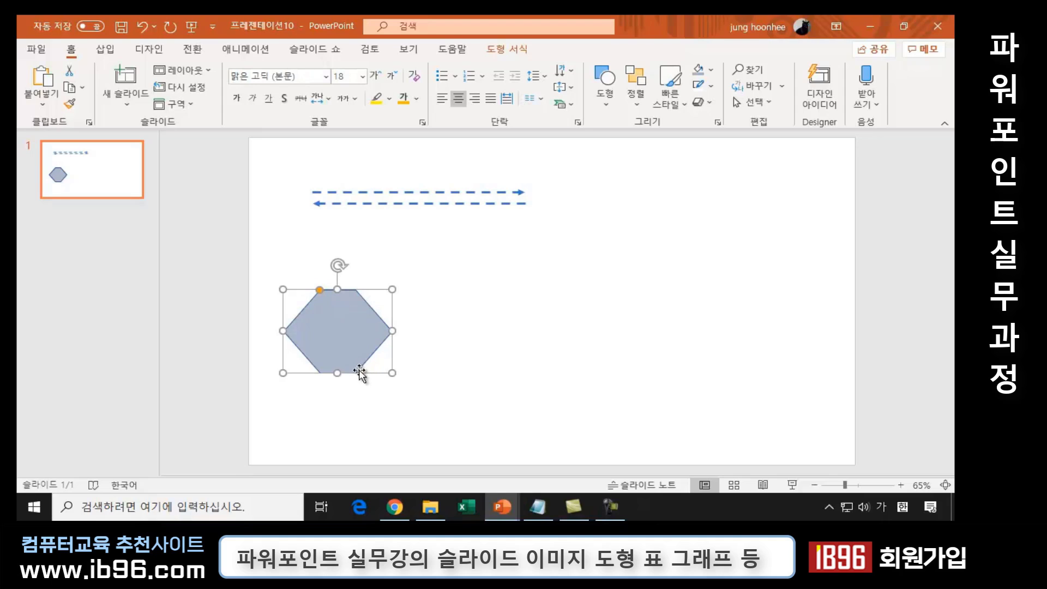
Set the hexagon's outline to No Outline.
left_click(711, 87)
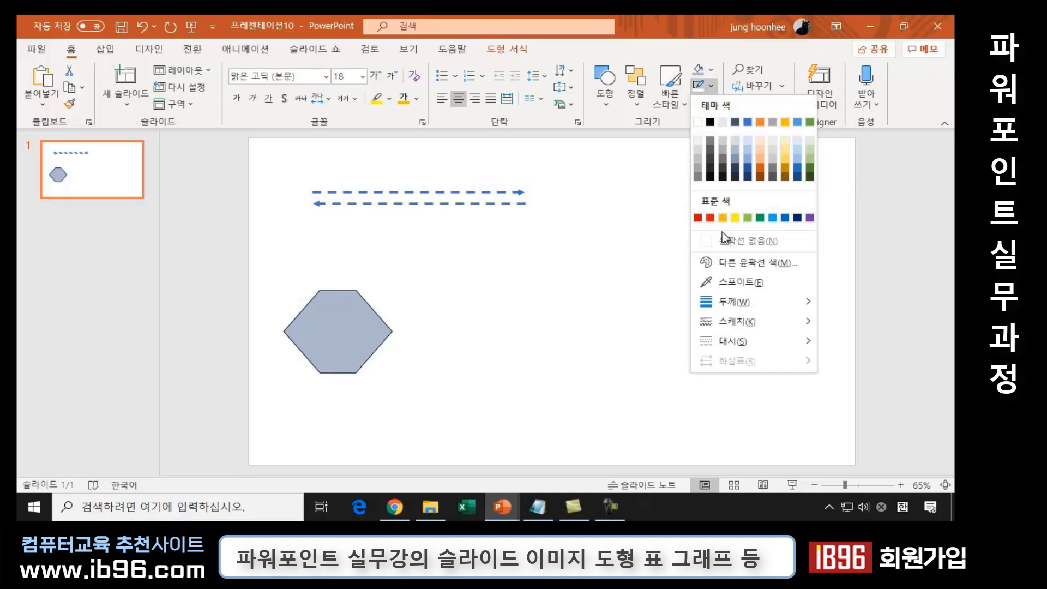
left_click(715, 245)
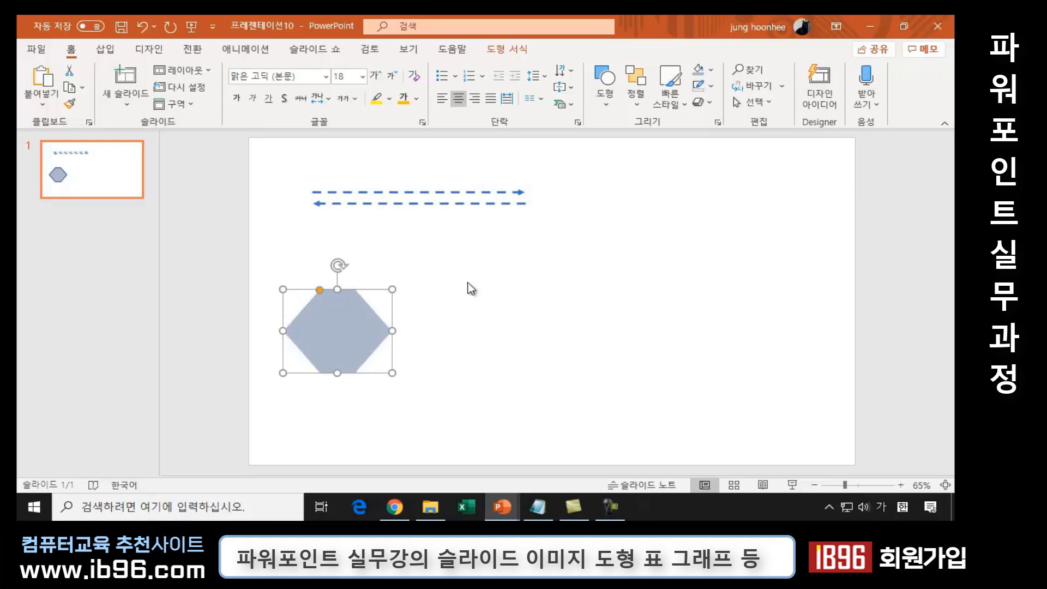
left_click(507, 365)
left_click(356, 347)
left_click(872, 363)
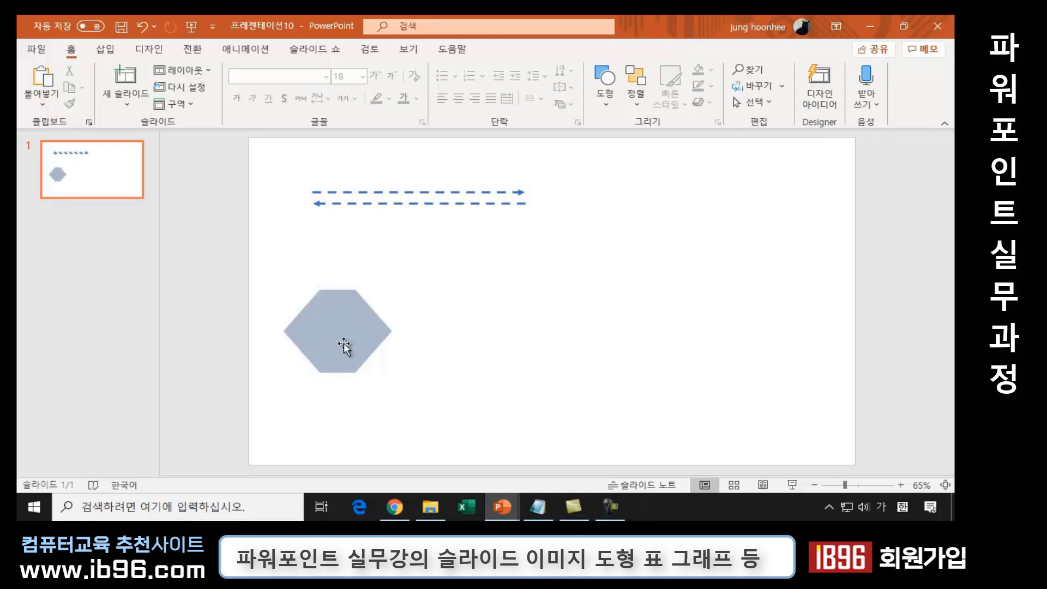
left_click(338, 330)
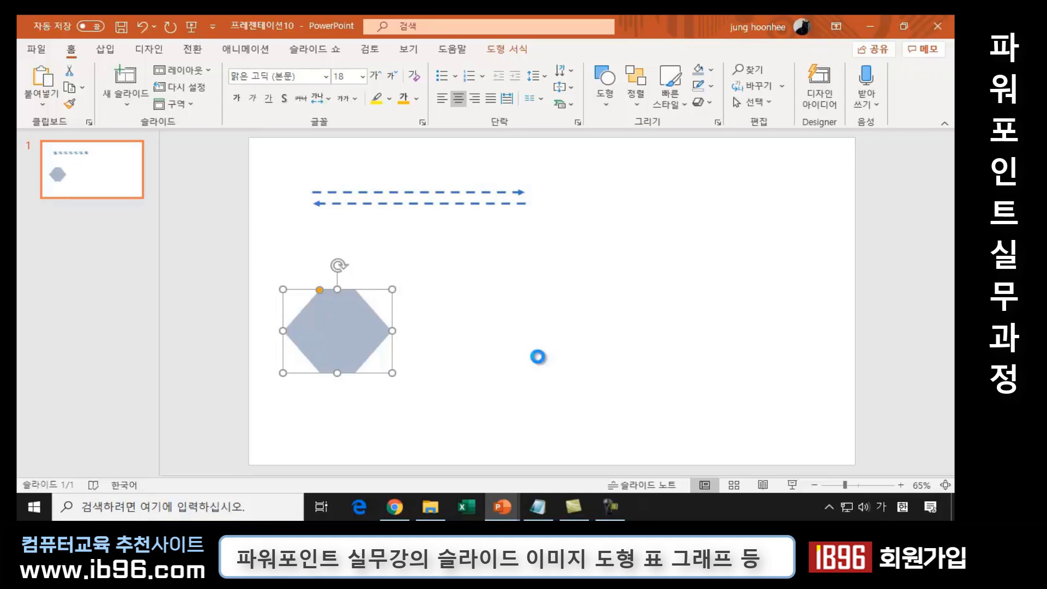
Duplicate the hexagon and fill the offset copy light green.
key("ctrl+v")
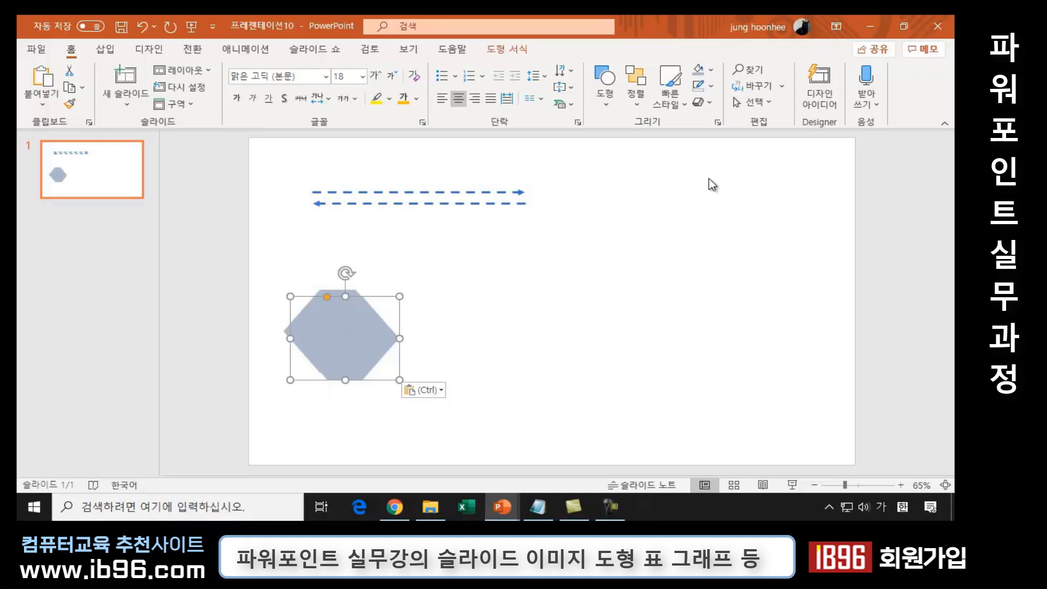
left_click(712, 71)
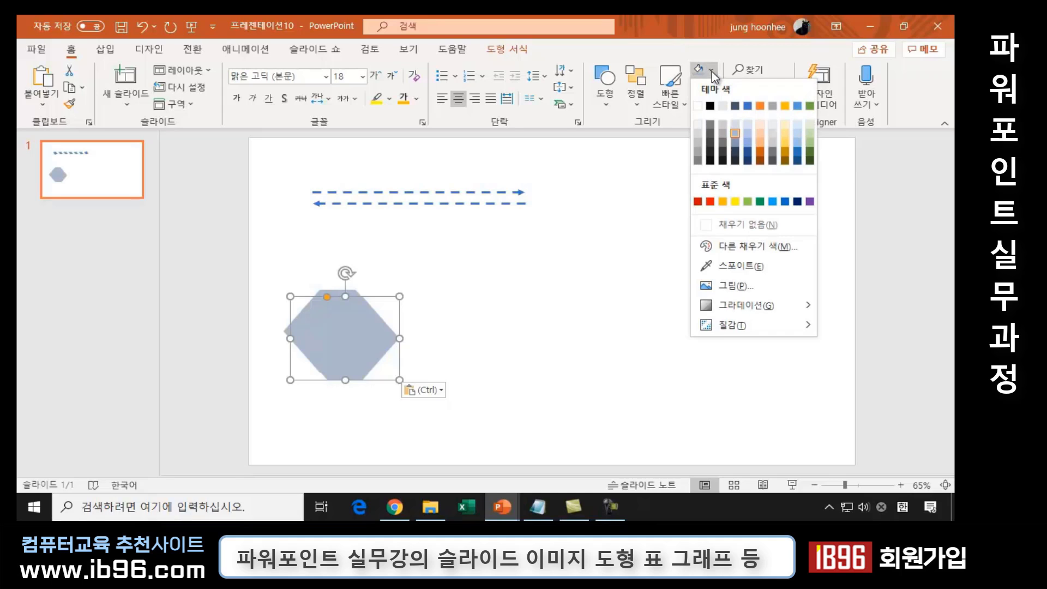
left_click(746, 202)
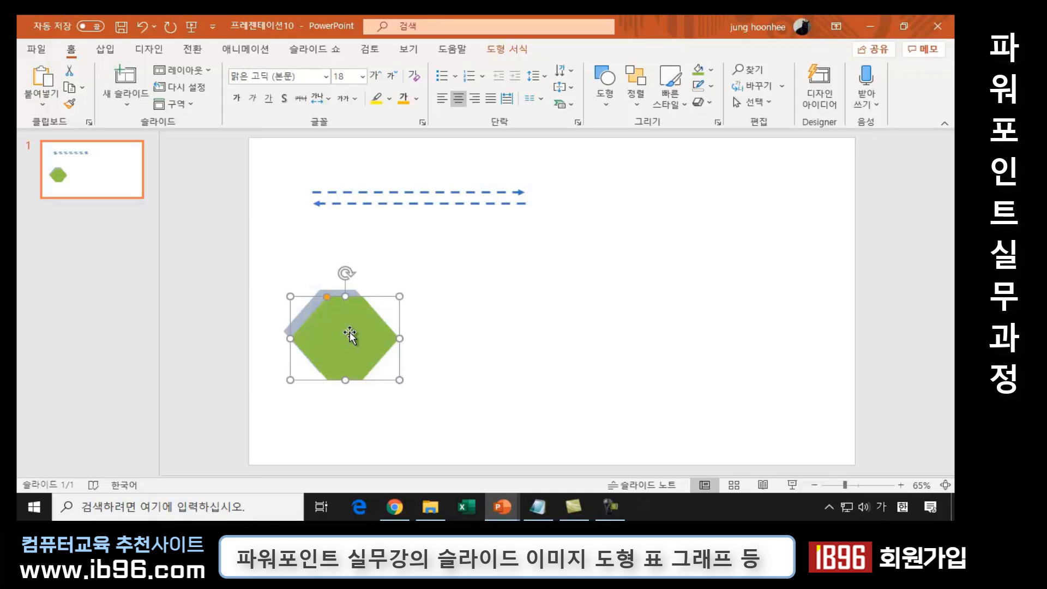
left_click(716, 72)
mouse_move(744, 305)
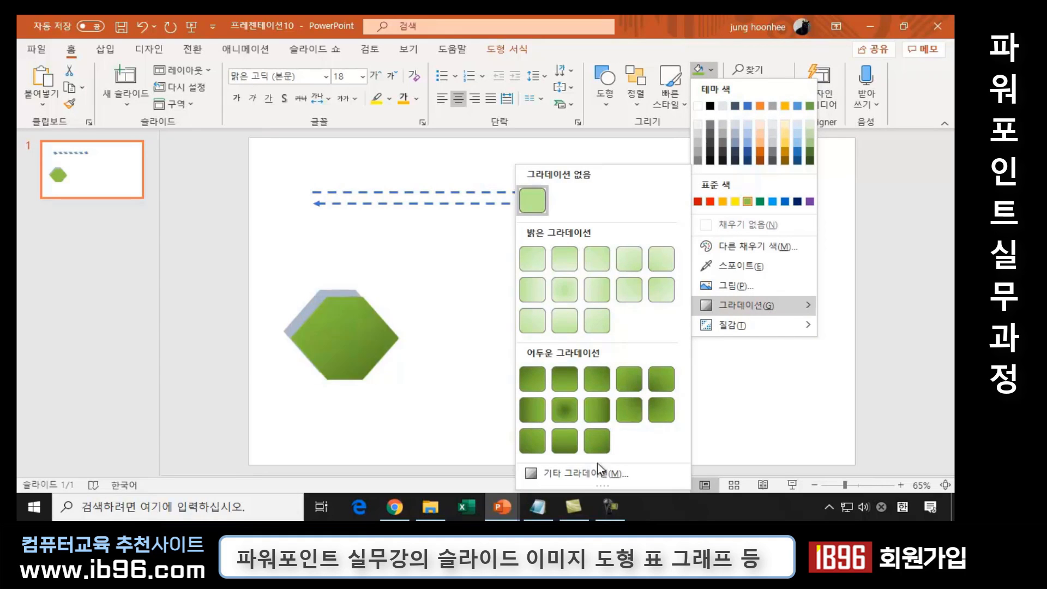
Switch the copied hexagon to a gradient fill and make the first stop light green.
left_click(582, 471)
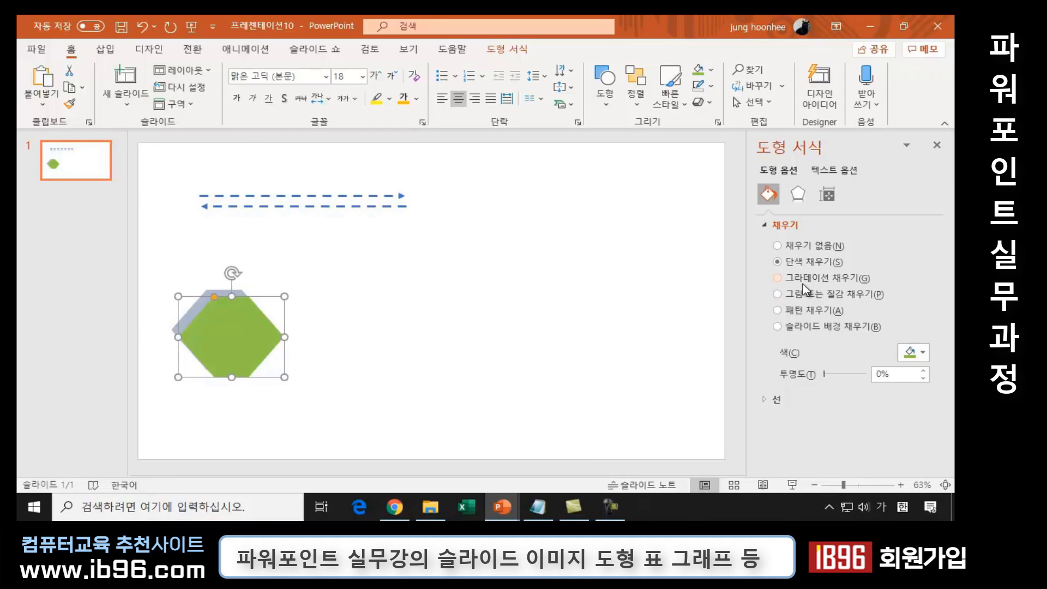
left_click(777, 278)
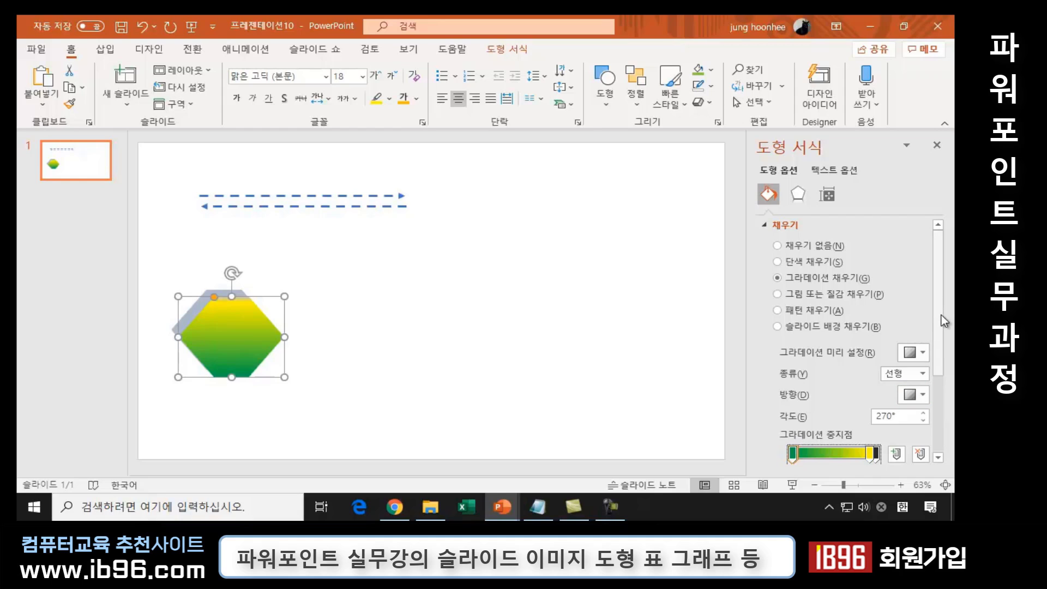
left_click_drag(944, 322, 945, 368)
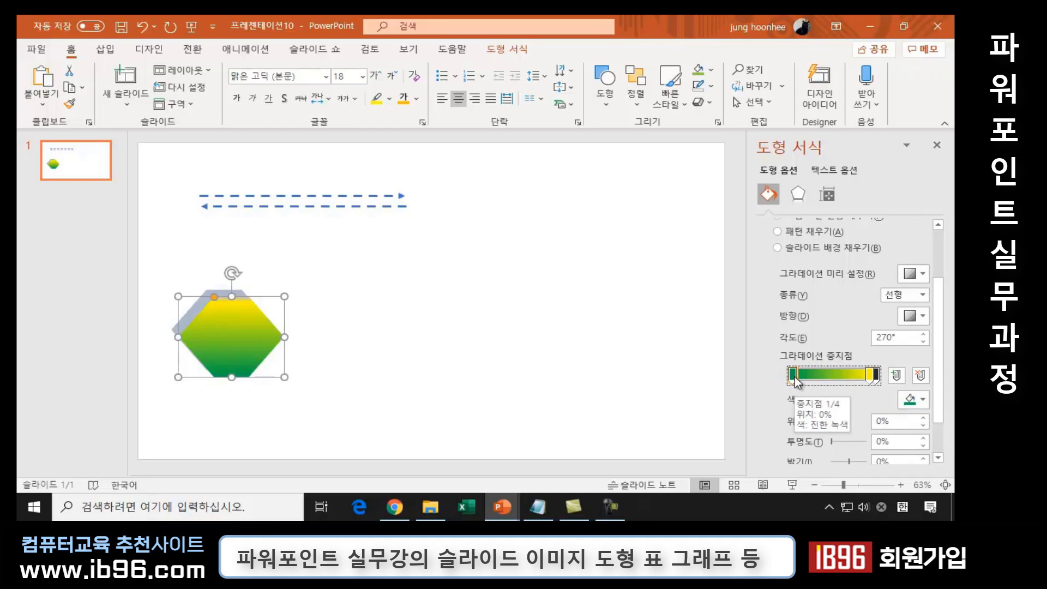
left_click(923, 398)
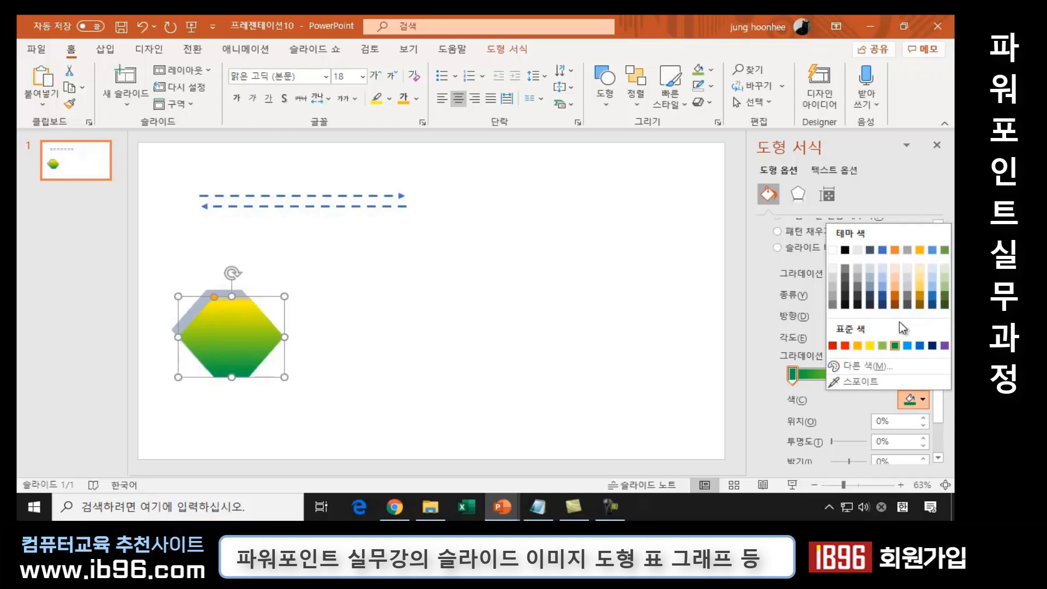
left_click(881, 347)
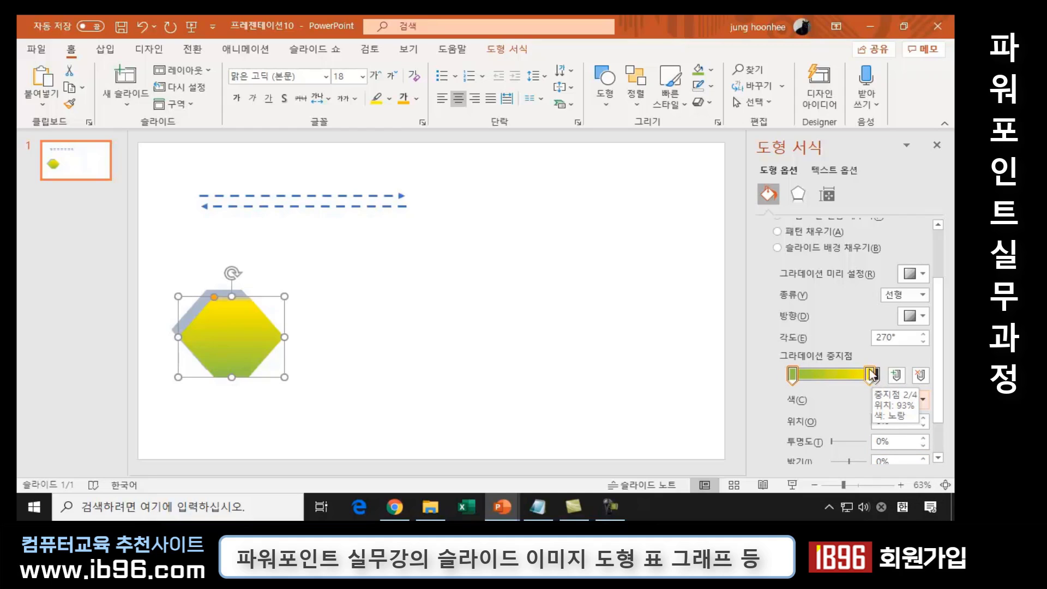
Remove the 73% stop, move the end stop to 100% in dark green, and add a stop near 32%.
left_click_drag(871, 376, 847, 391)
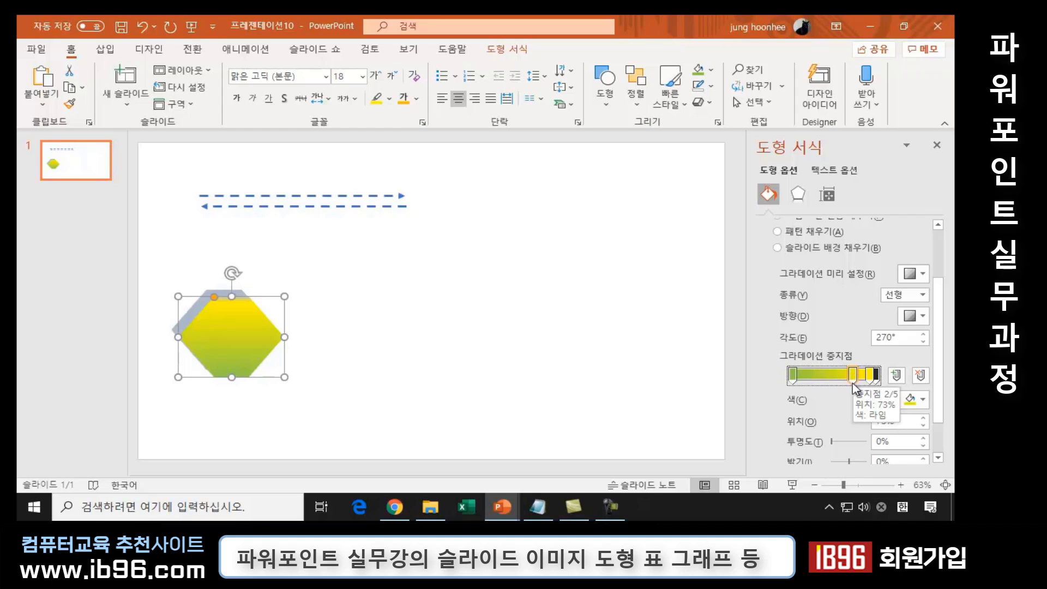
left_click(920, 376)
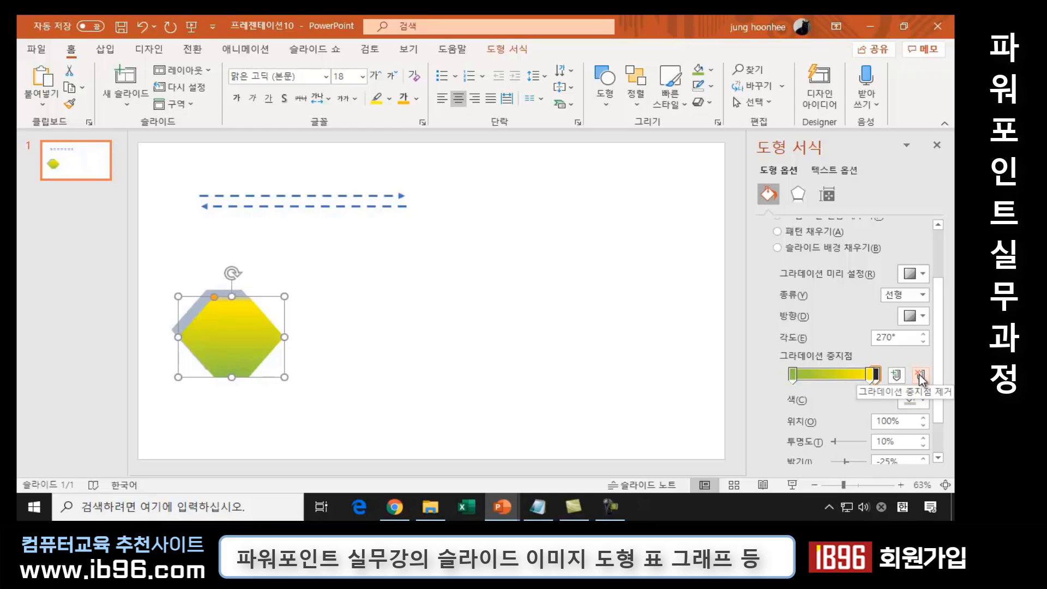
left_click(870, 375)
left_click_drag(870, 375, 875, 375)
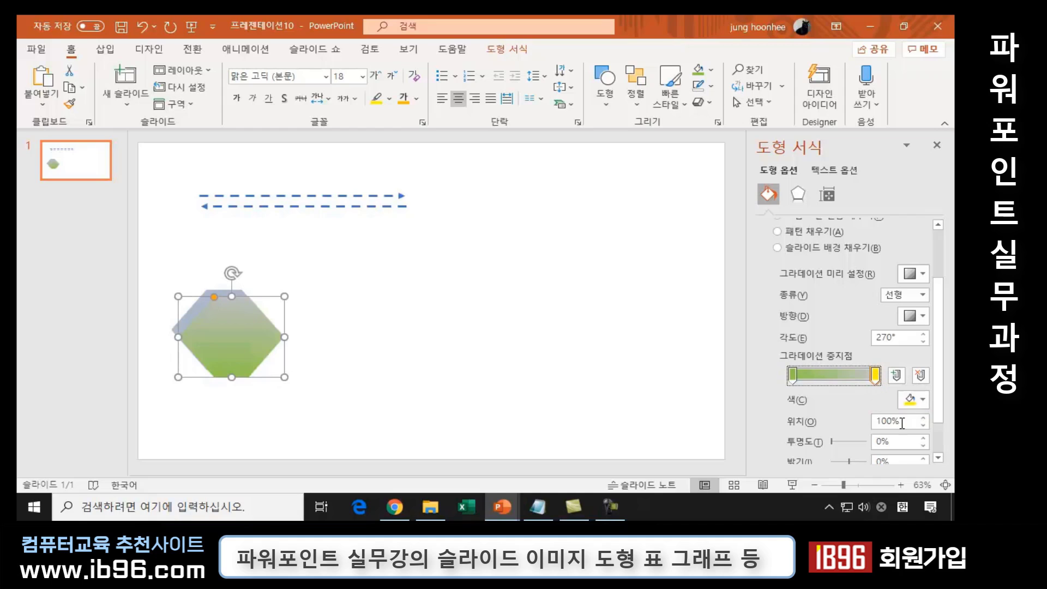
left_click(923, 400)
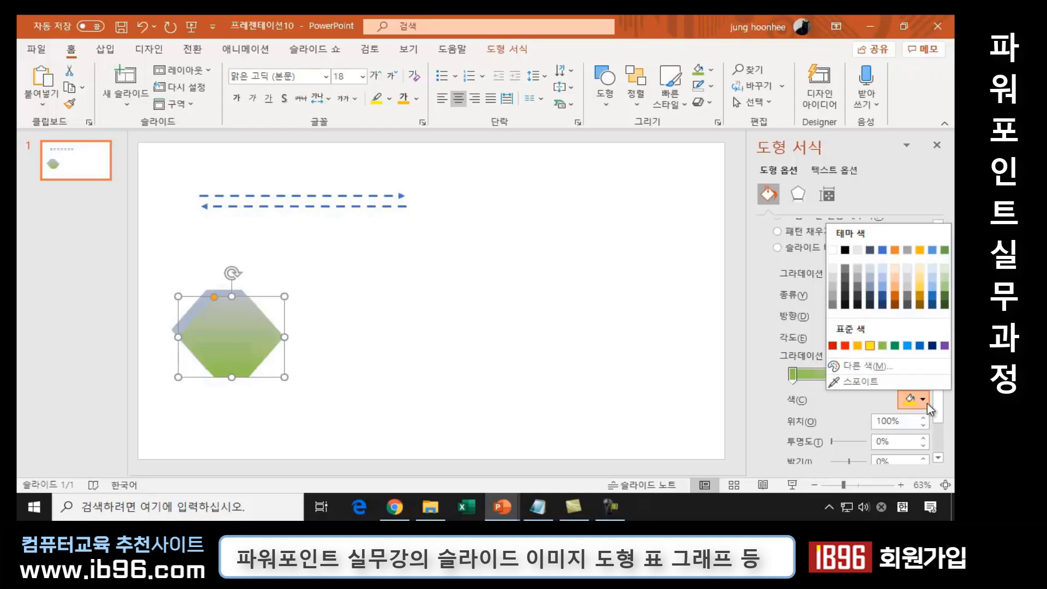
left_click(893, 346)
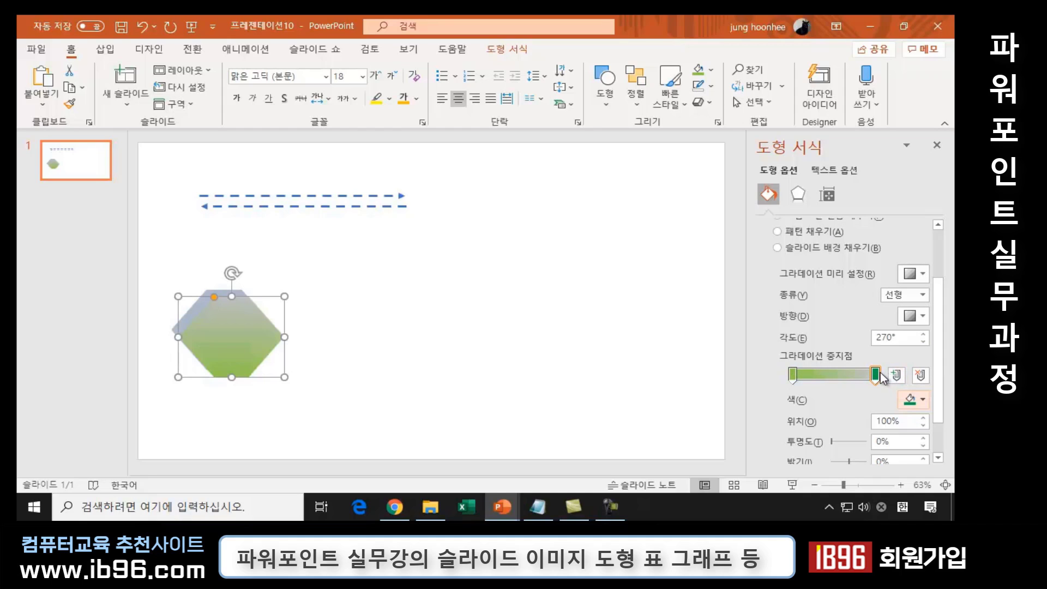
left_click_drag(812, 375, 830, 377)
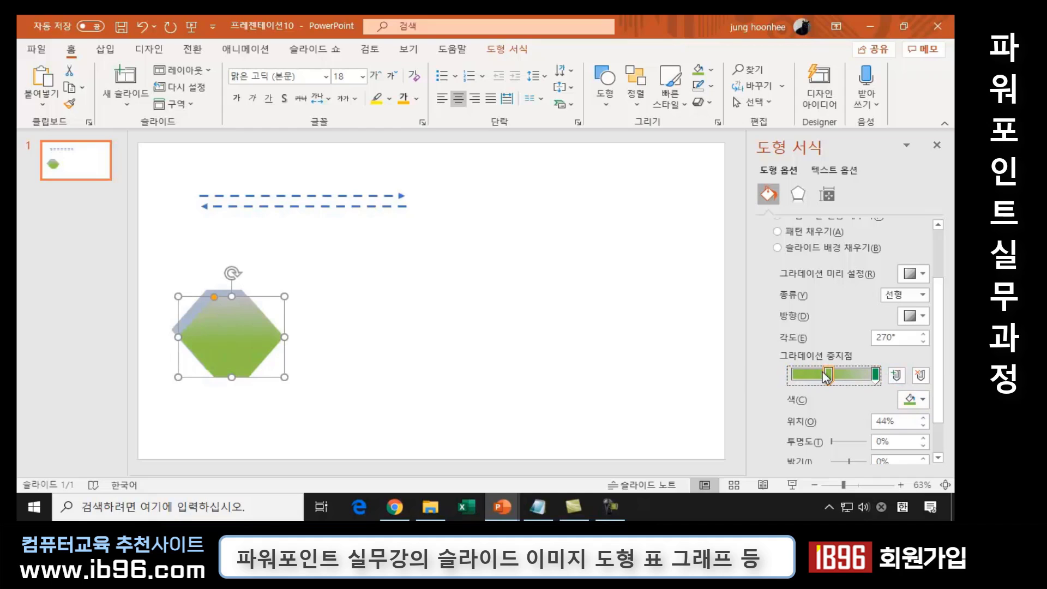
mouse_move(828, 376)
left_mouse_down()
mouse_move(766, 375)
mouse_move(781, 378)
left_mouse_up()
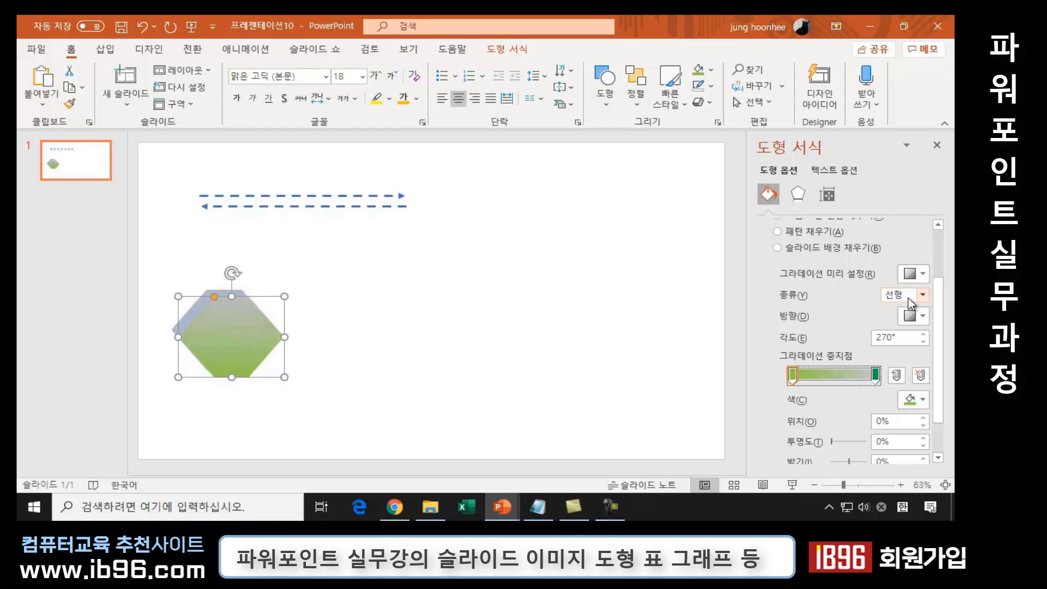
Set the gradient direction to 135° and shrink the green hexagon to sit inside the grey-blue one.
left_click(921, 317)
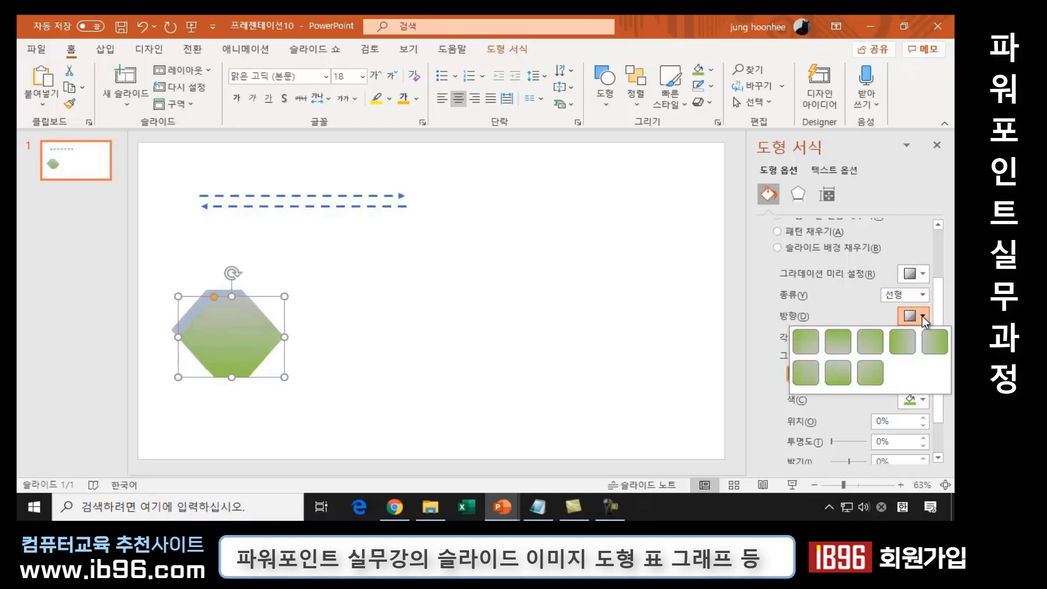
left_click(839, 370)
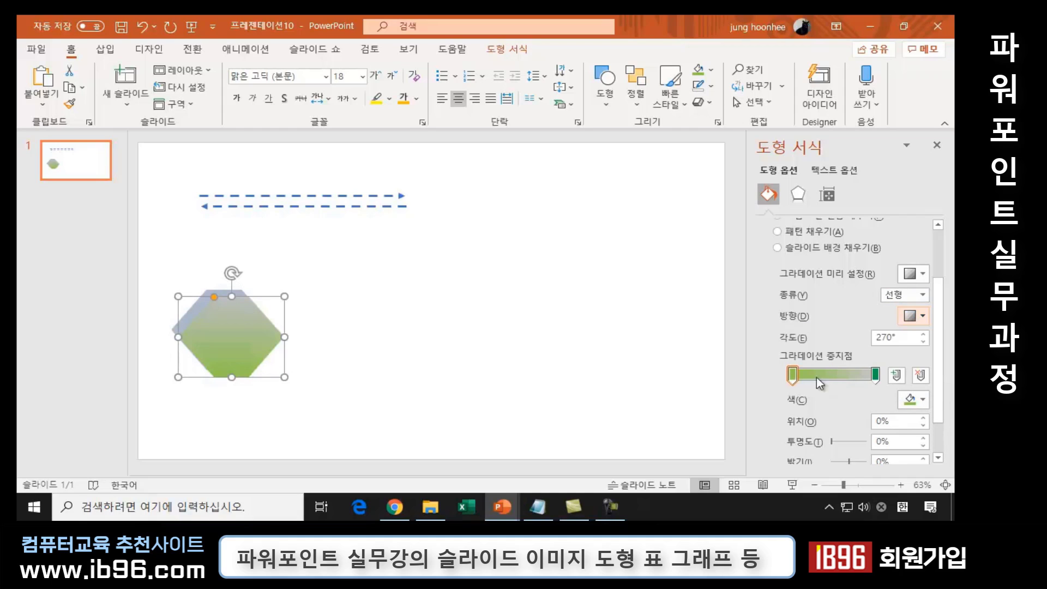
left_click(921, 317)
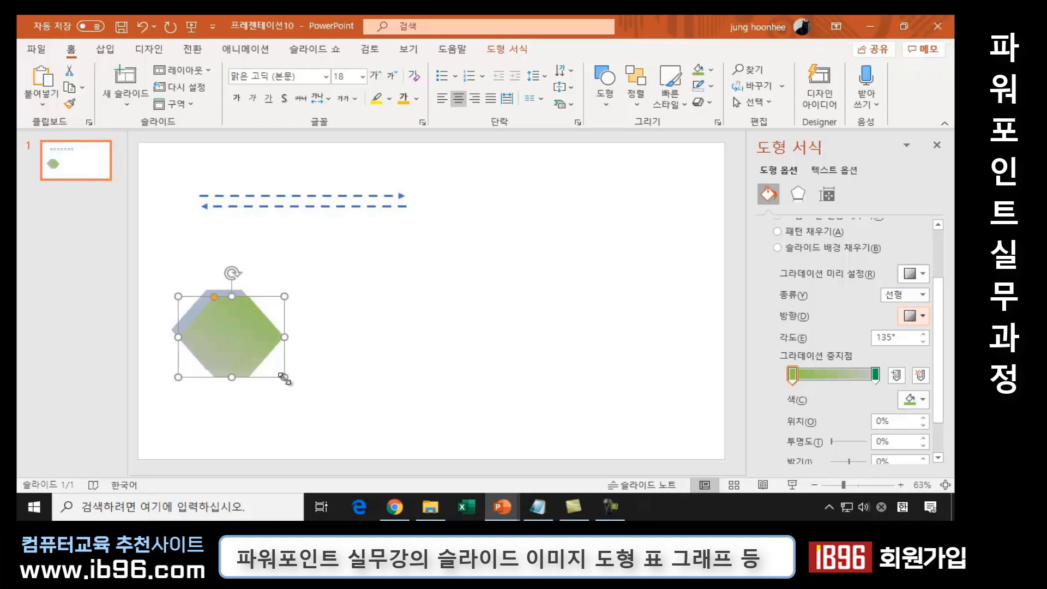
left_click_drag(284, 377, 266, 354)
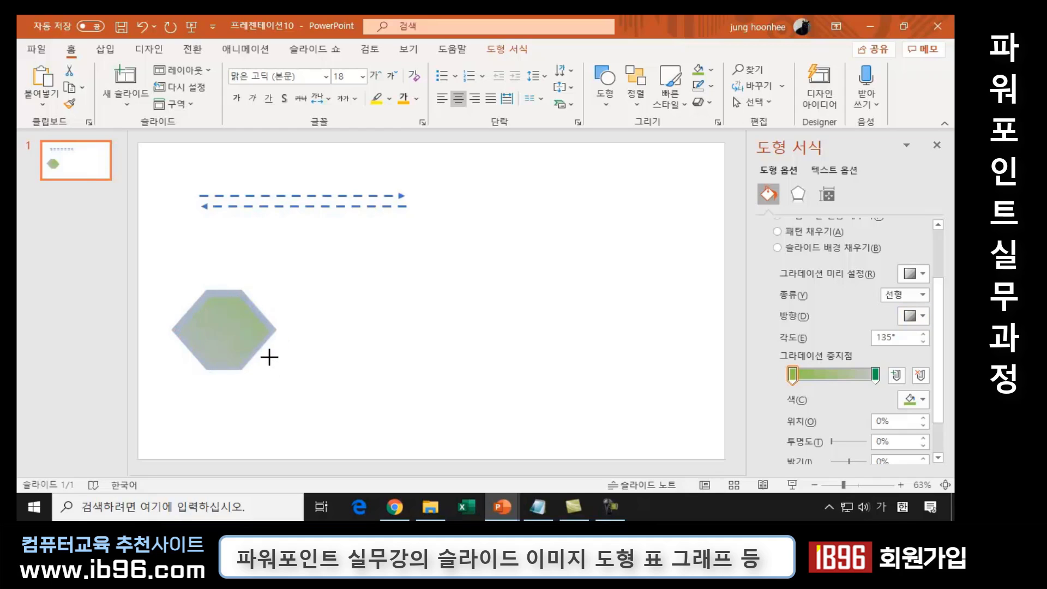
left_click_drag(267, 354, 268, 354)
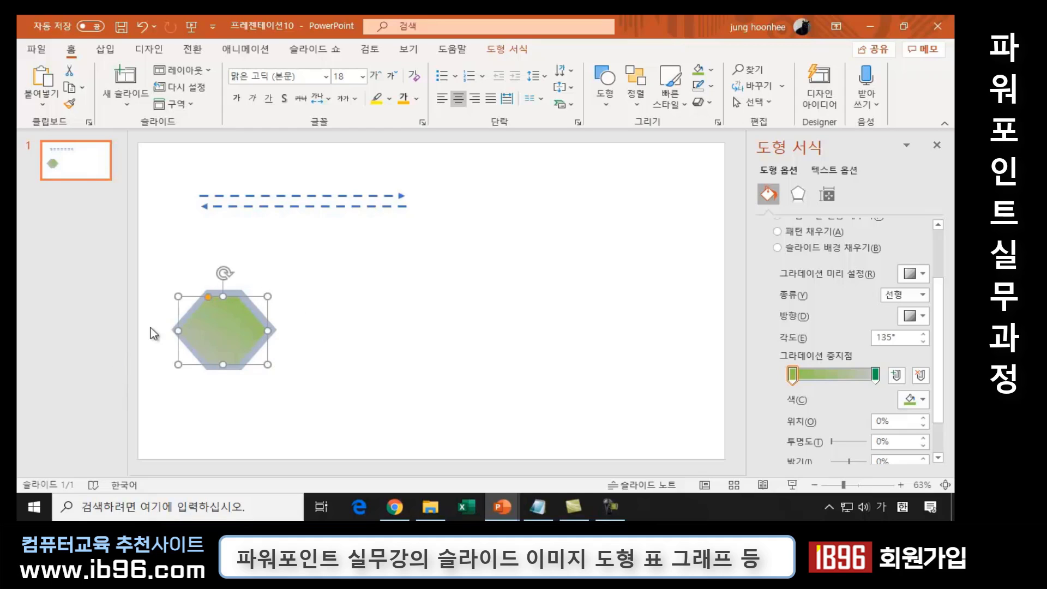
Give the green hexagon a 3pt white outline.
left_click(712, 87)
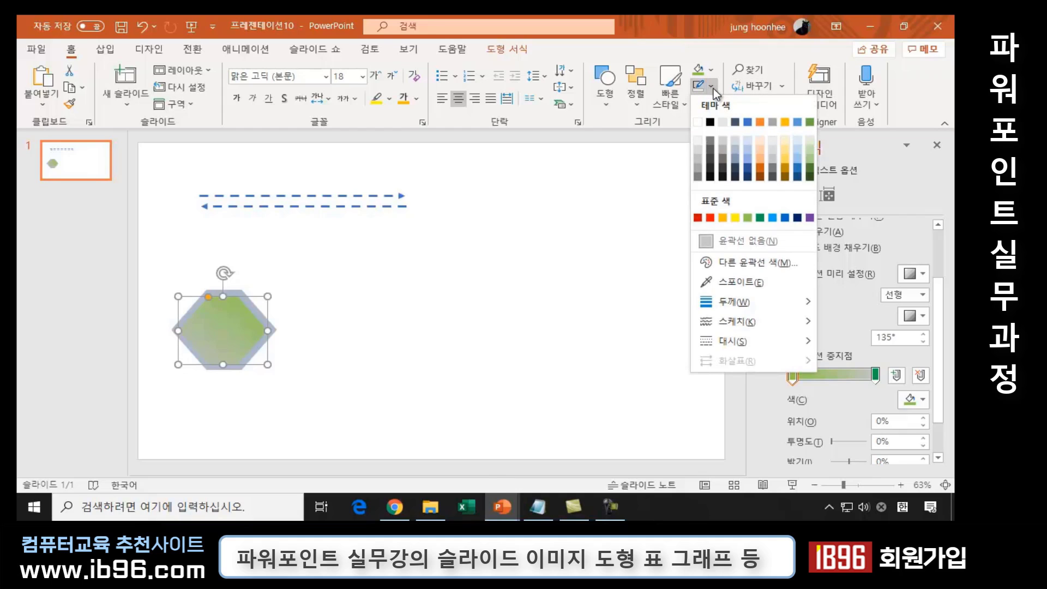
mouse_move(752, 302)
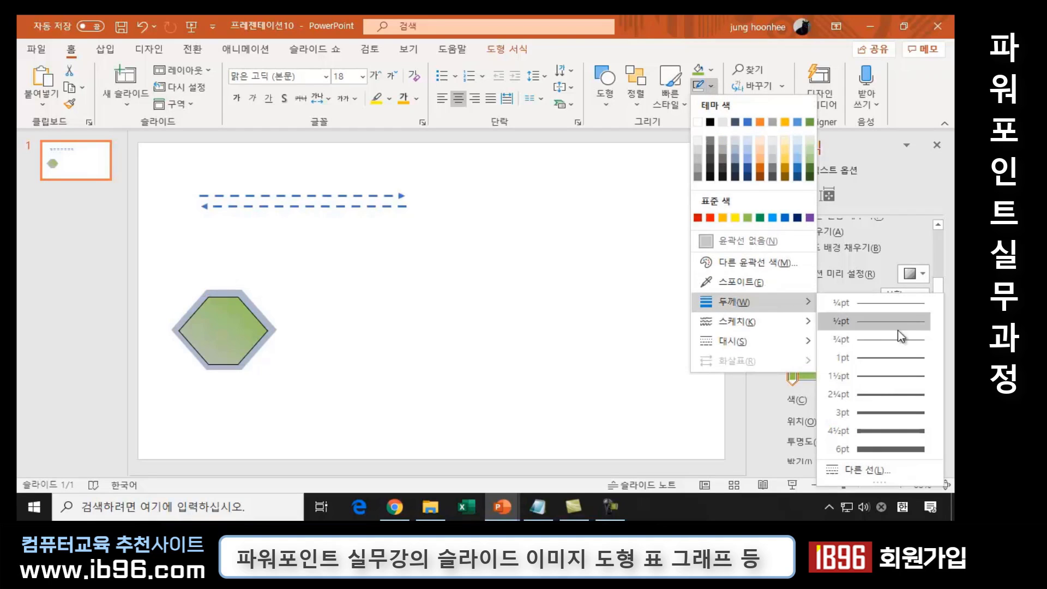
left_click(889, 413)
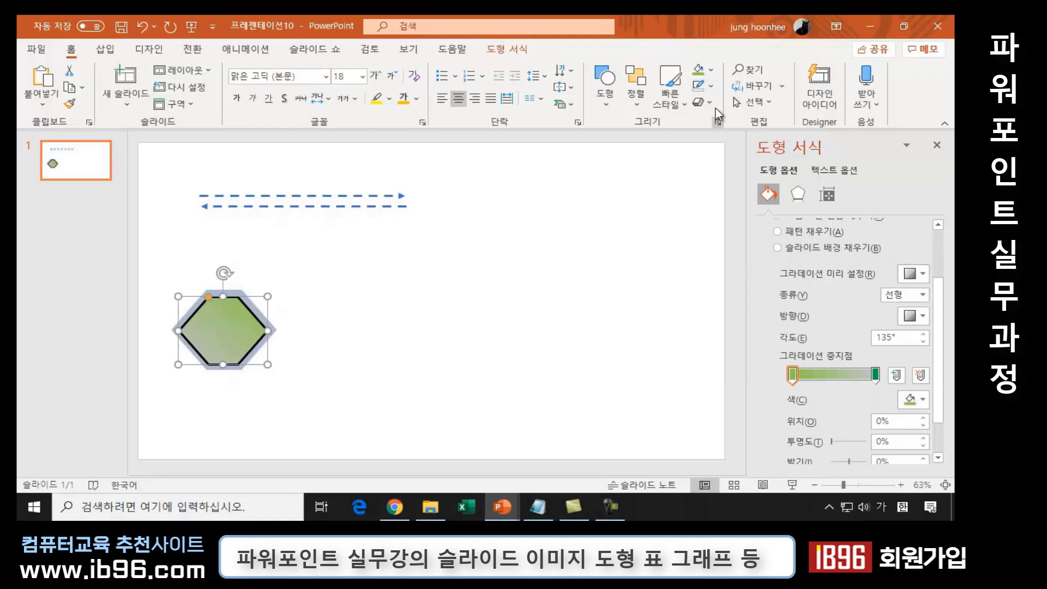
left_click(712, 87)
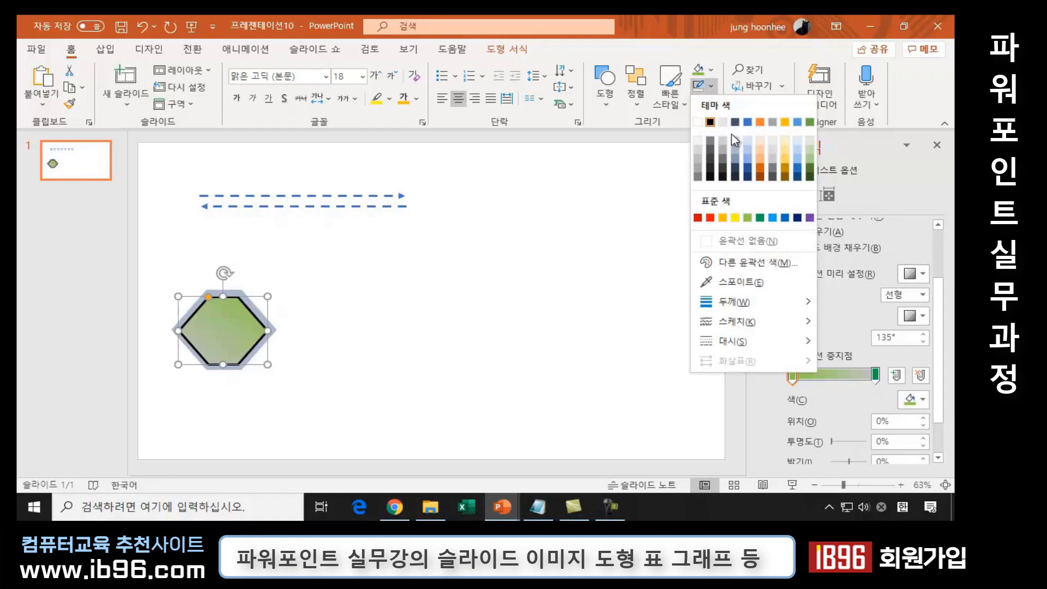
left_click(698, 123)
left_click(582, 421)
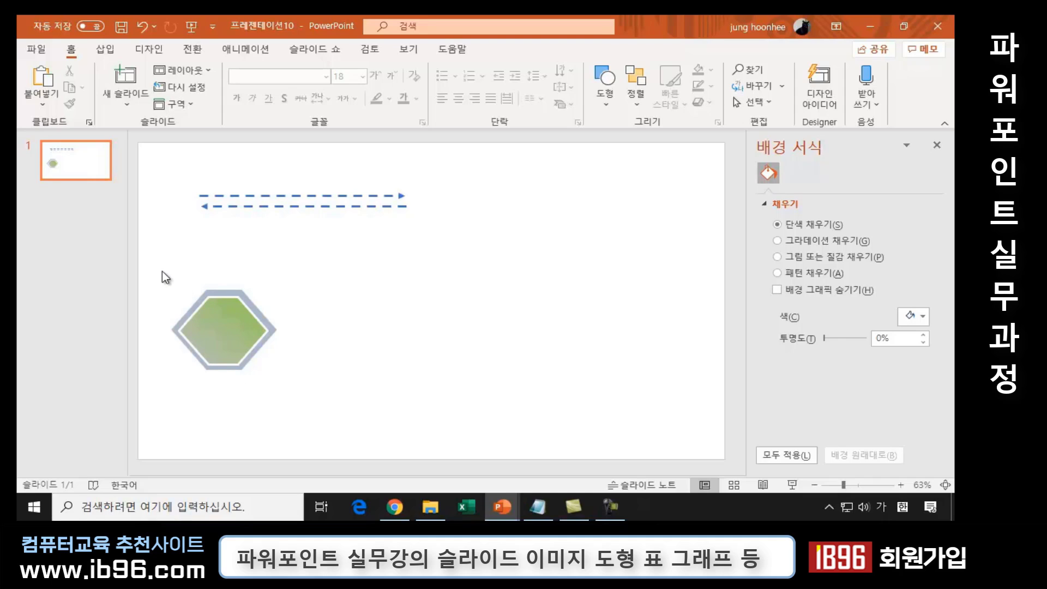
left_click_drag(162, 271, 339, 418)
left_click(280, 391)
left_click(229, 330)
left_click(334, 306)
Insert a text box near the slide centre reading 'Step 1.' with '시장조사' on a second line.
left_click(604, 97)
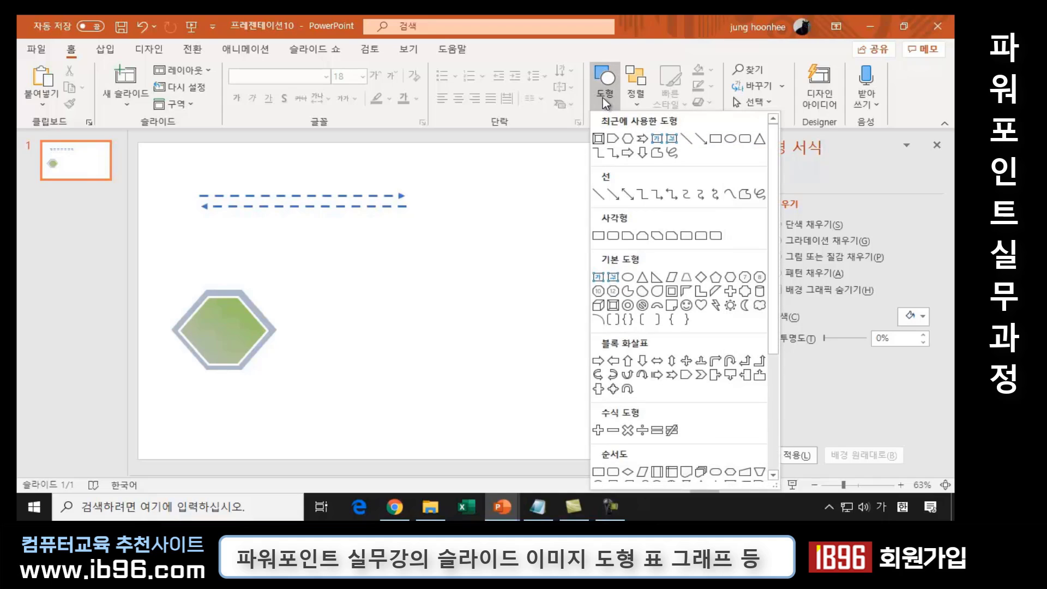
left_click(598, 277)
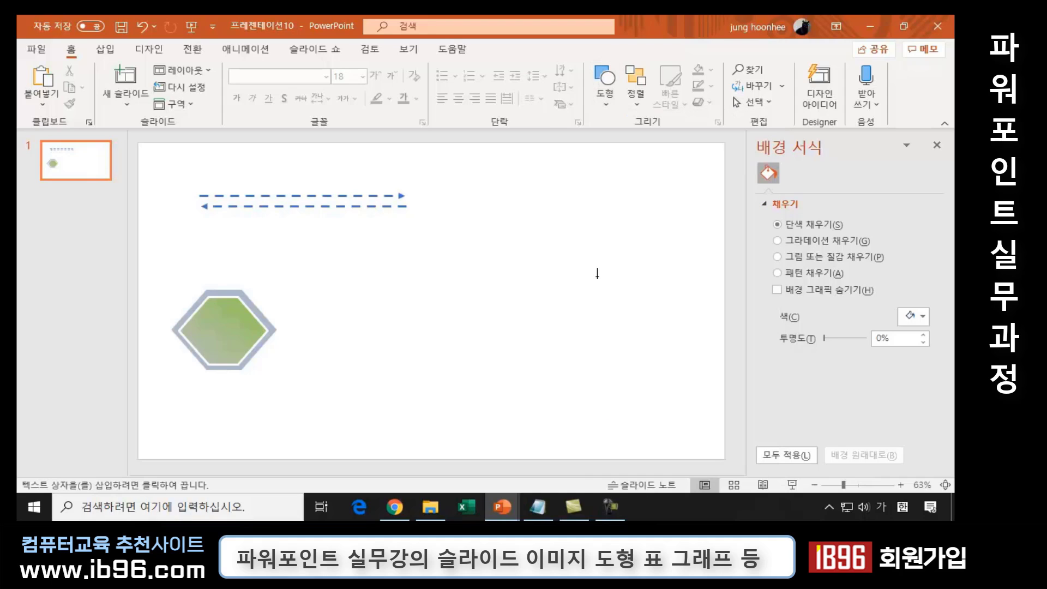
left_click(407, 297)
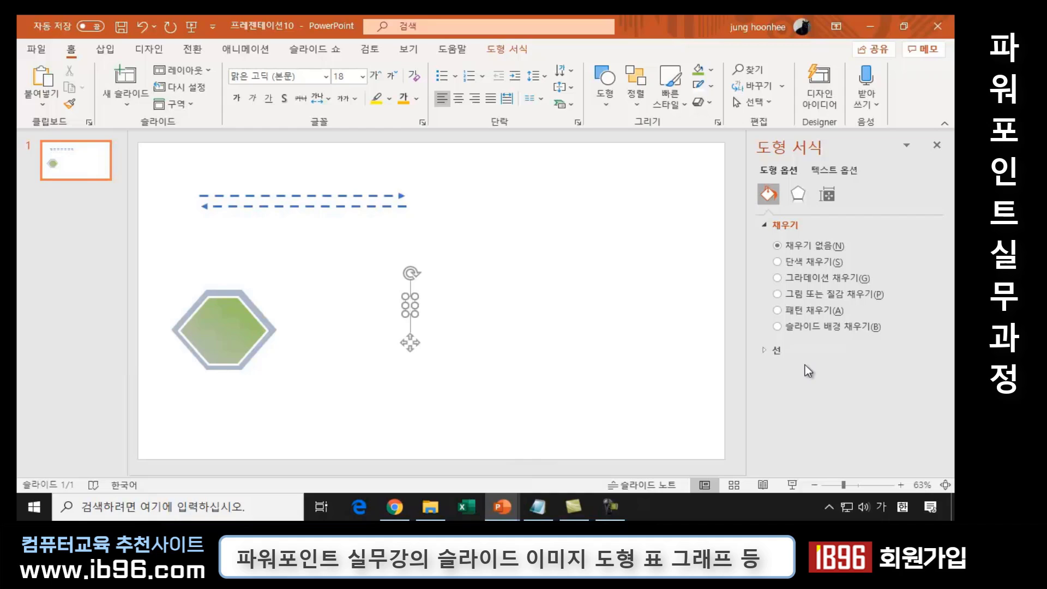
type("ㄴㅅㄷ")
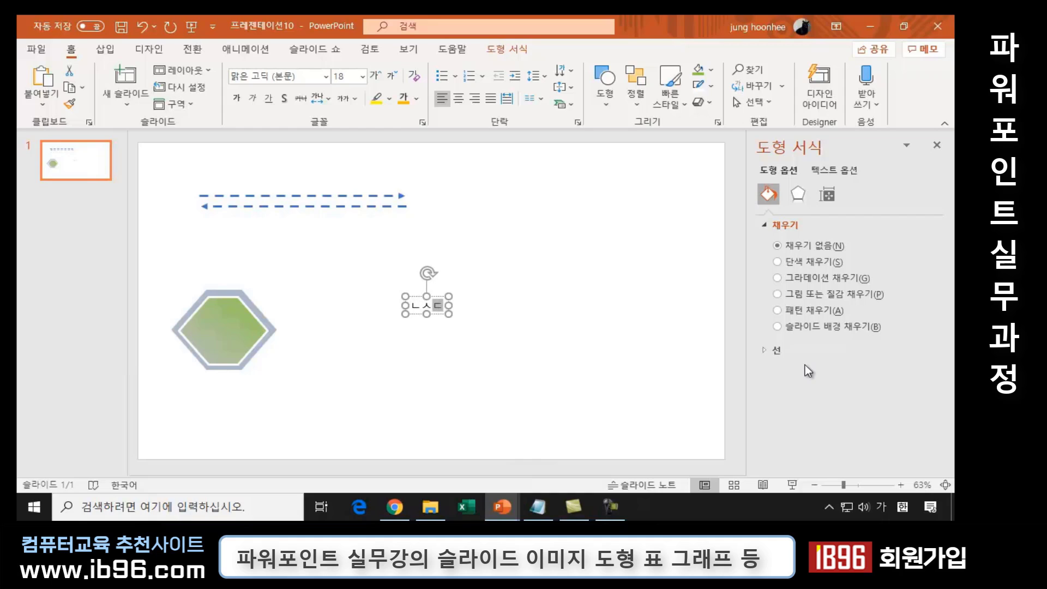
key("BackSpace")
key("BackSpace")
key("BackSpace")
key("Hangul")
type("st")
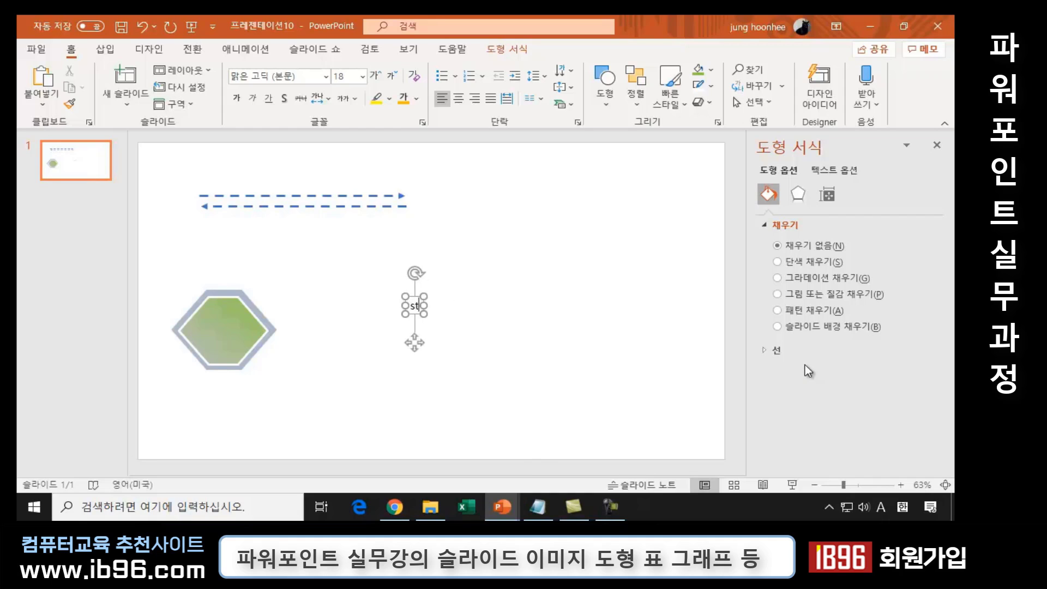
type("ep 1.")
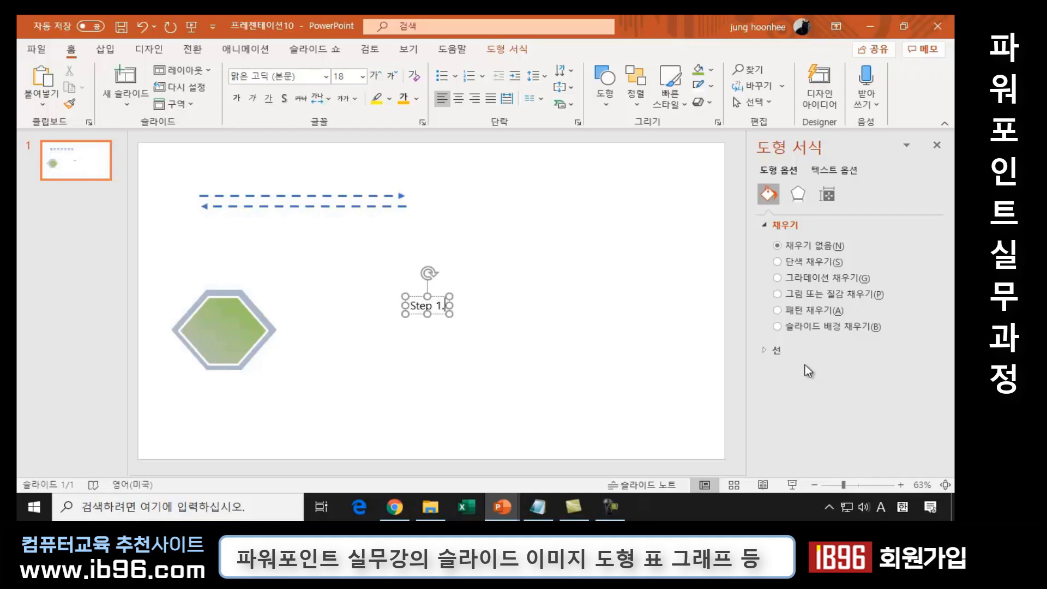
key("Return")
type("t")
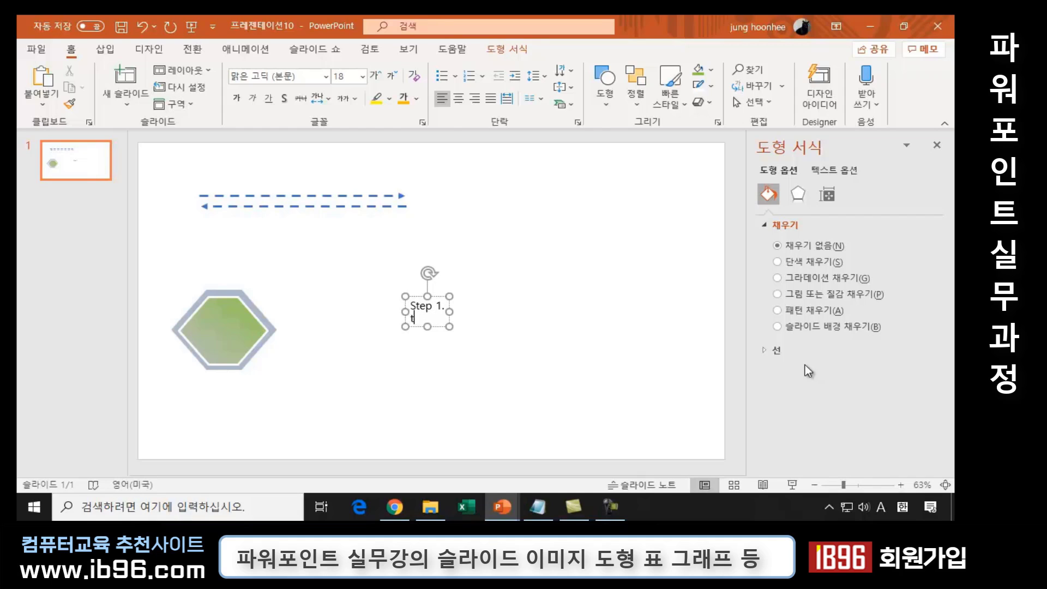
type("lwkd")
key("BackSpace")
key("BackSpace")
key("BackSpace")
key("BackSpace")
key("BackSpace")
key("Hangul")
type("시장")
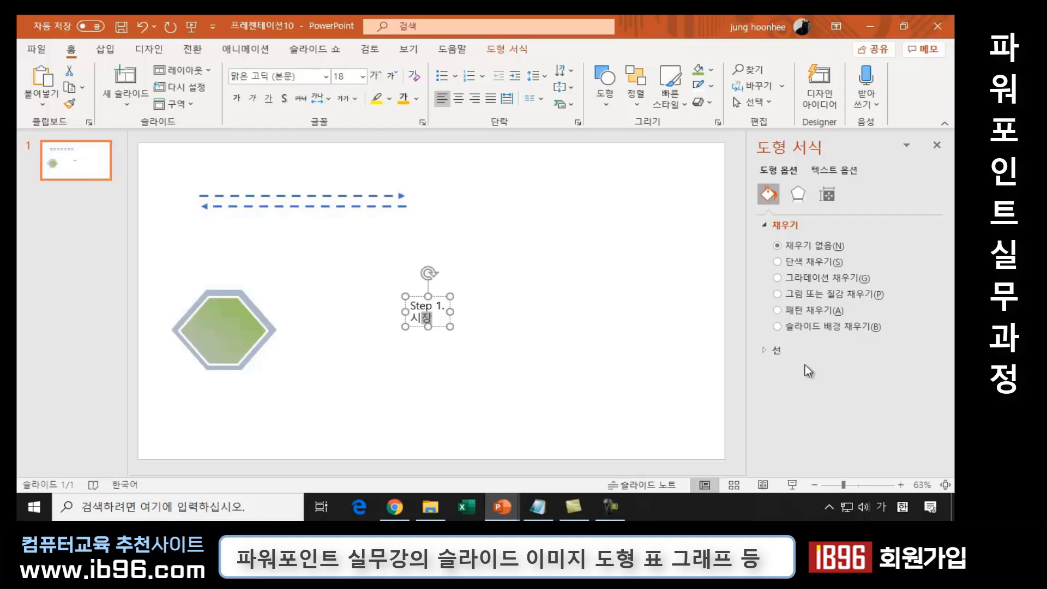
type("조사")
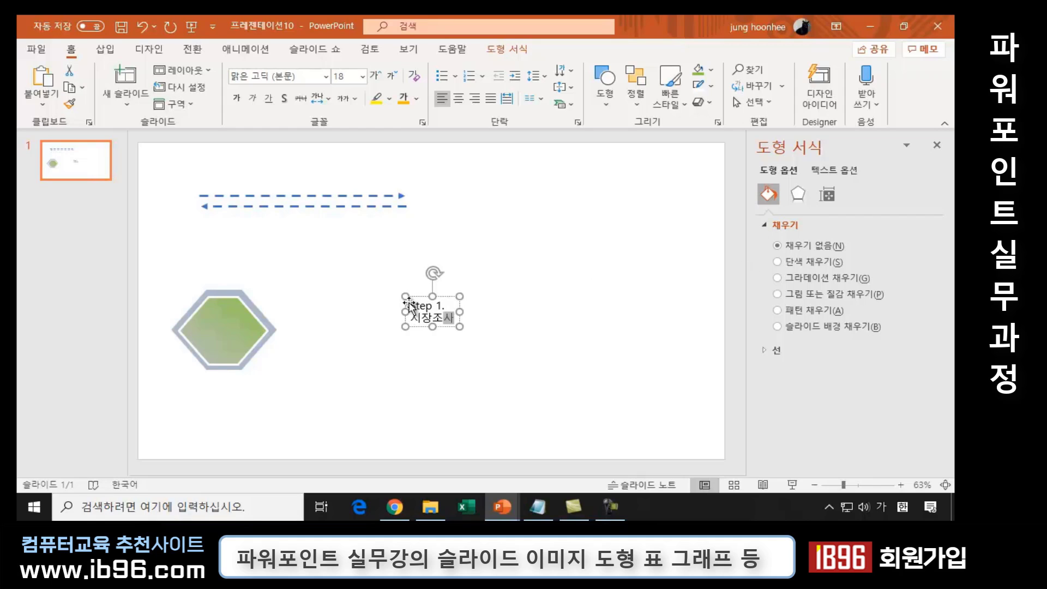
left_click(415, 297)
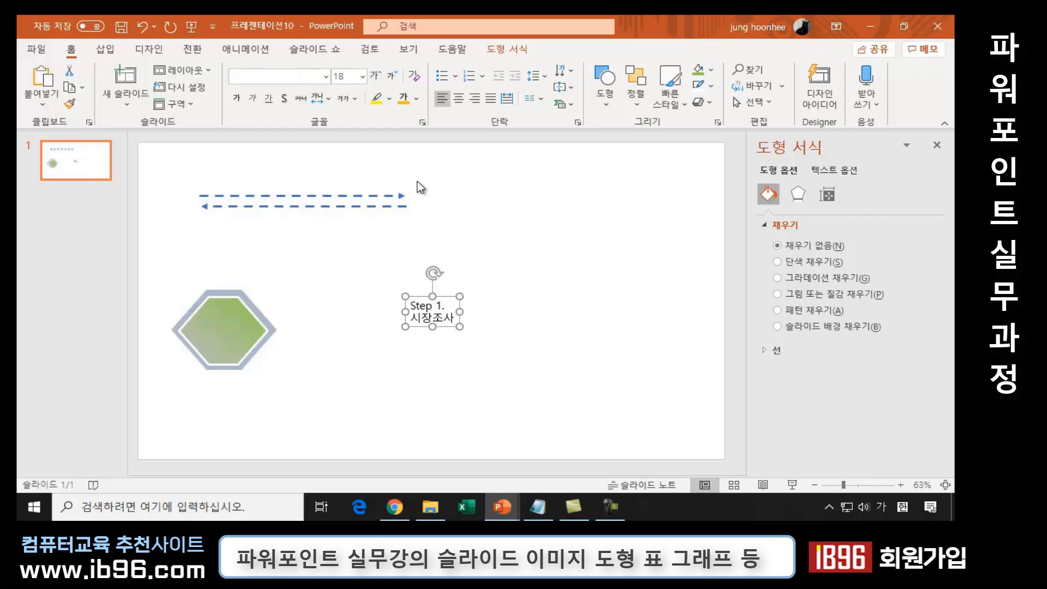
Bold the 'Step 1. 시장조사' label and drag it onto the hexagon's centre.
left_click(236, 99)
mouse_move(420, 301)
left_mouse_down()
mouse_move(402, 320)
mouse_move(220, 313)
left_mouse_up()
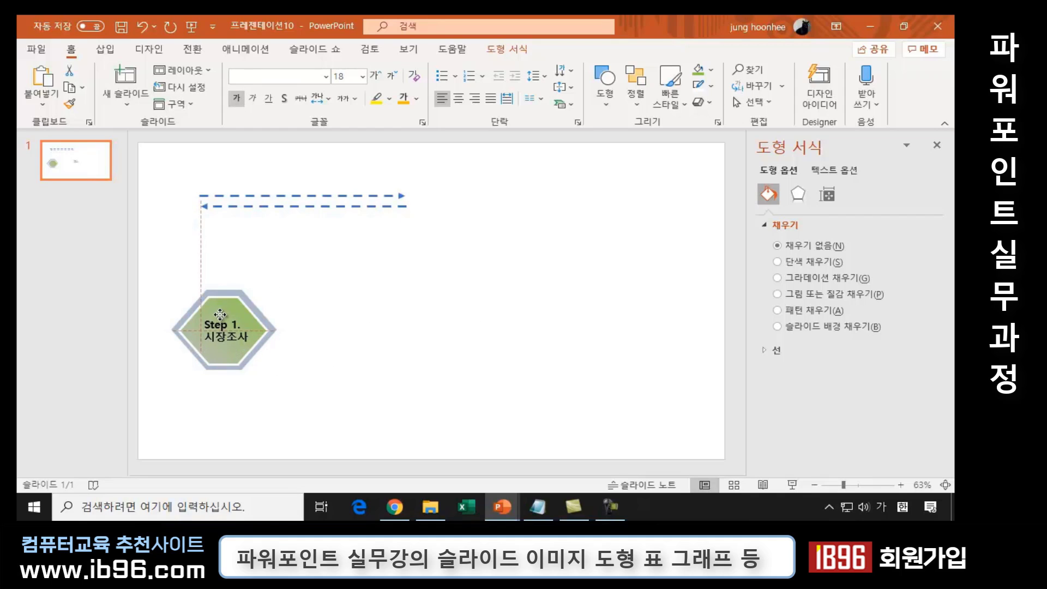
left_click(379, 368)
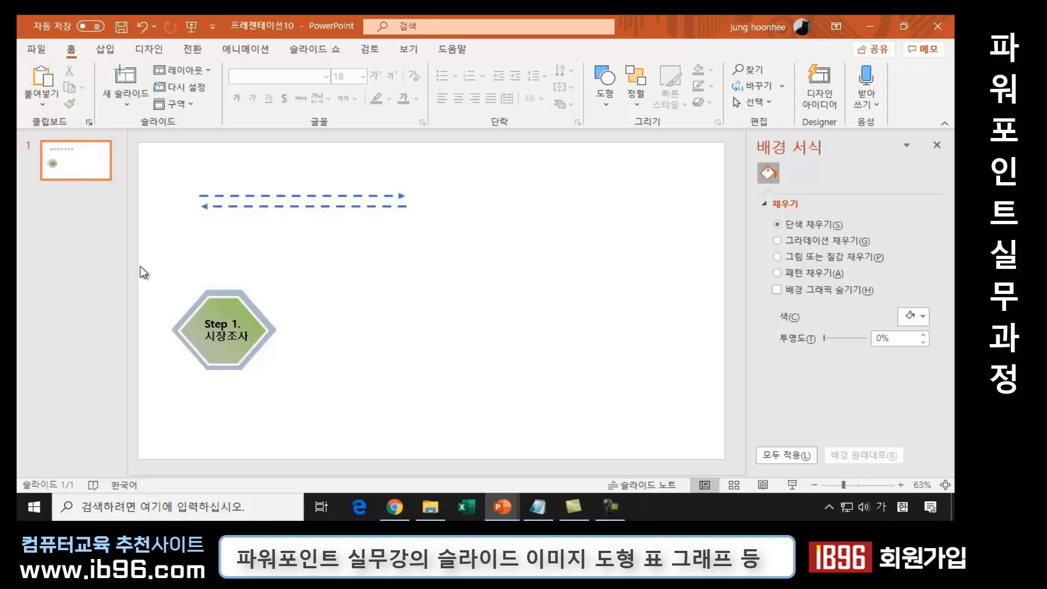
Select the hexagon together with its label and drag a copy to the right.
mouse_move(139, 266)
left_mouse_down()
mouse_move(289, 296)
mouse_move(326, 413)
left_mouse_up()
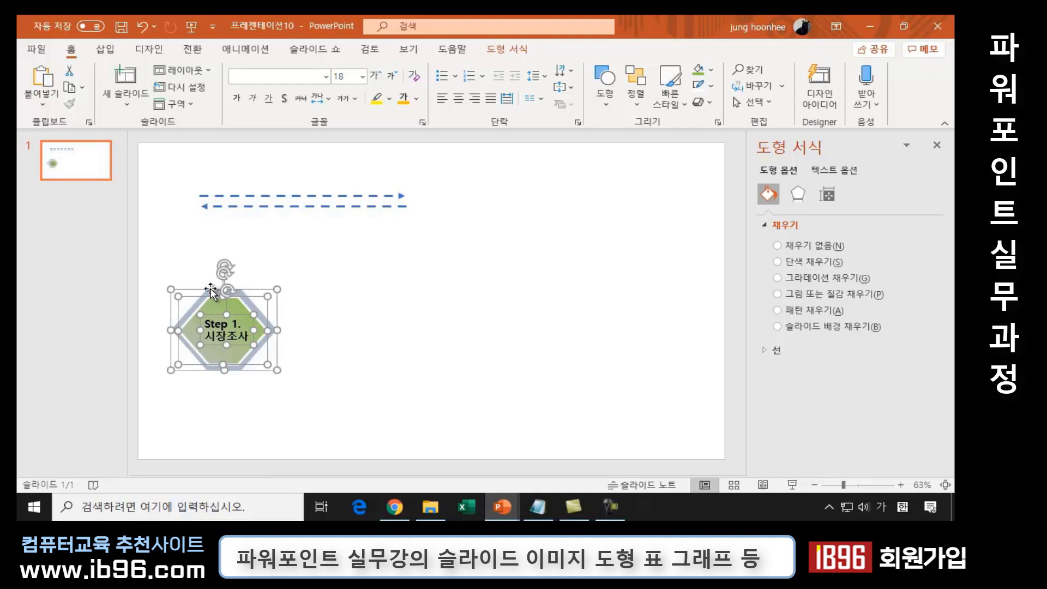
left_click(312, 270)
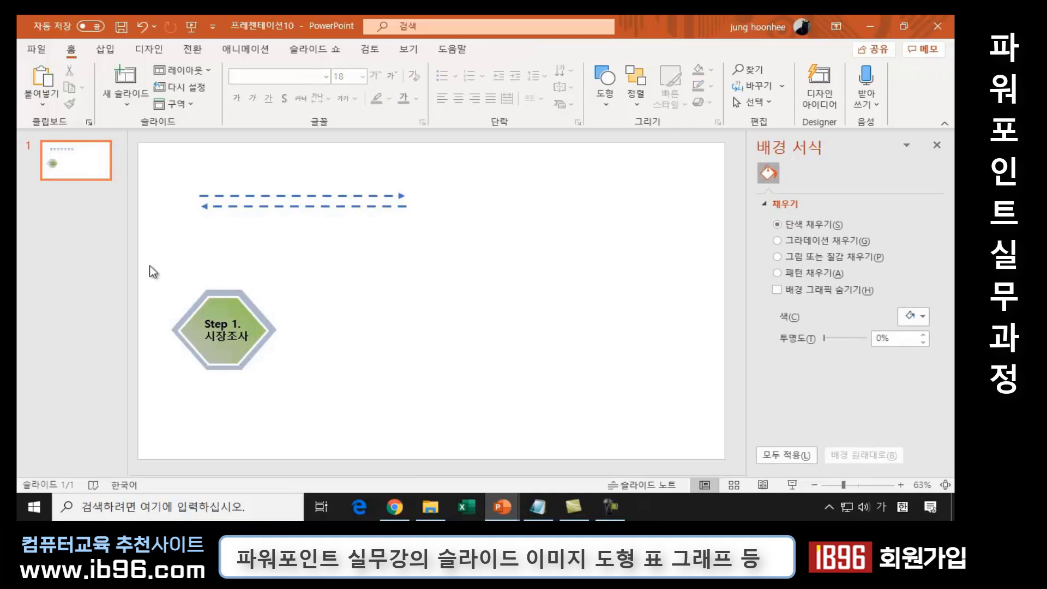
left_click_drag(134, 253, 256, 418)
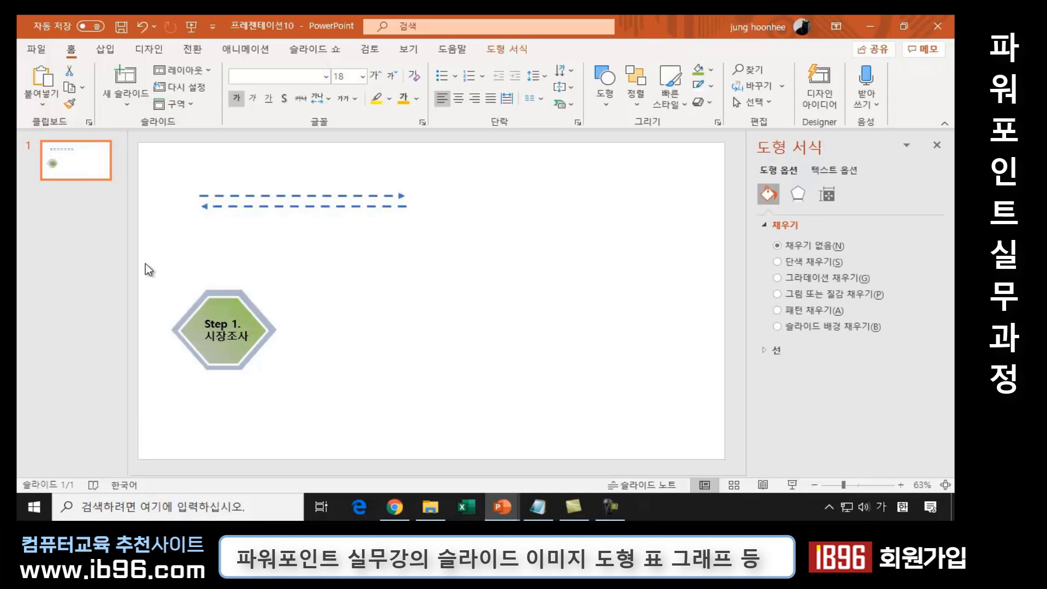
left_click(223, 261)
left_click_drag(144, 258, 332, 422)
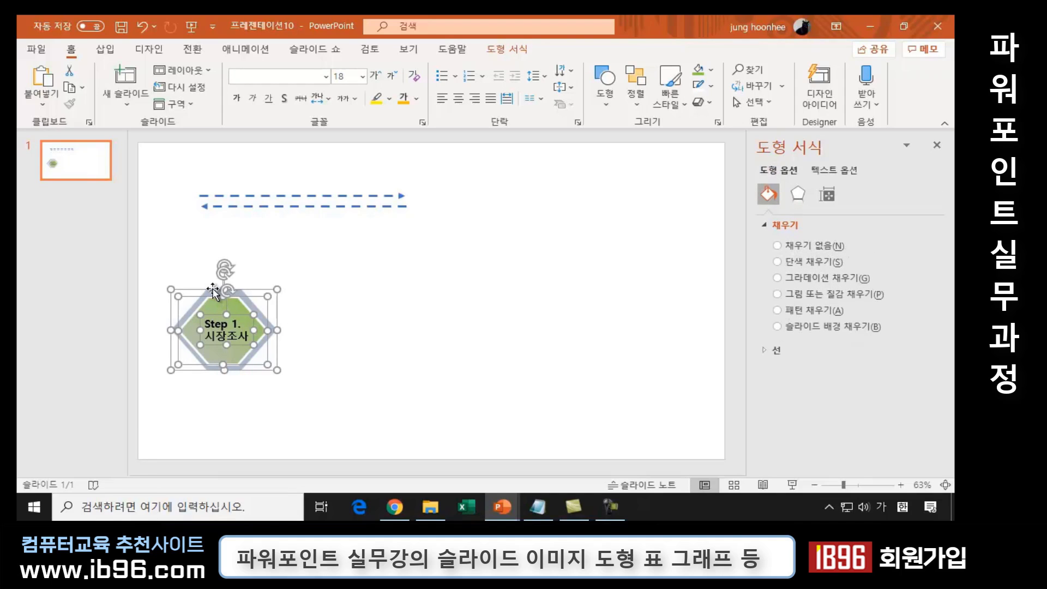
left_click_drag(212, 288, 339, 293)
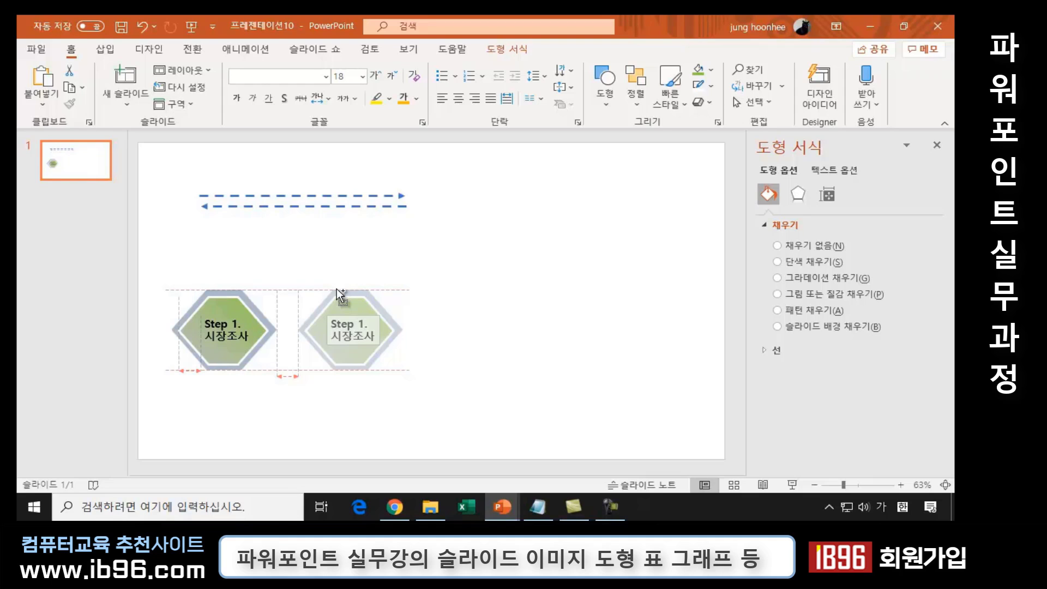
Place the copied hexagon to the right and change its step number to 2.
left_click_drag(340, 294, 341, 295)
left_click(470, 346)
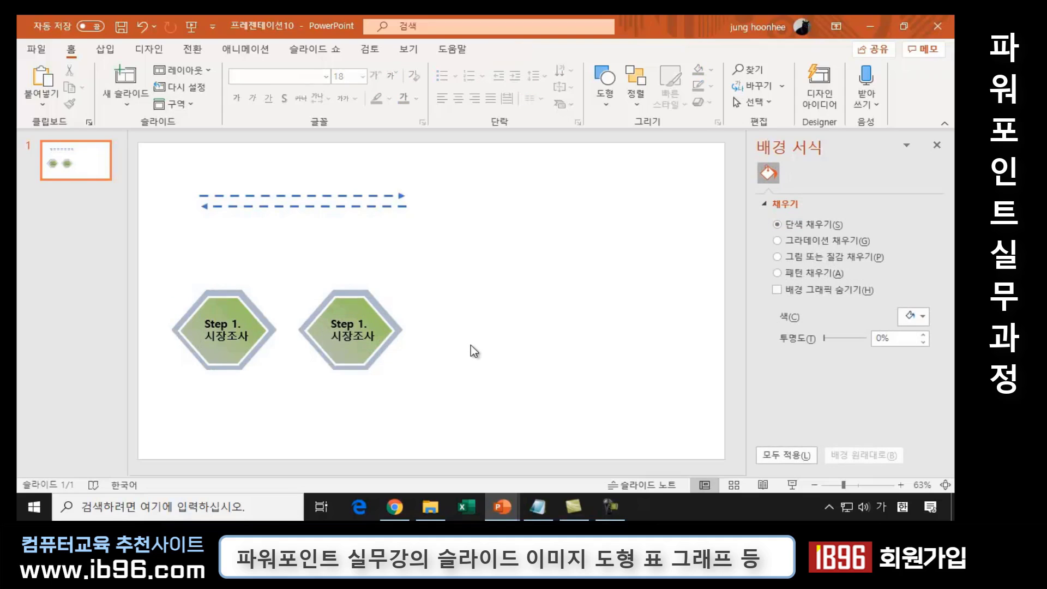
left_click(366, 322)
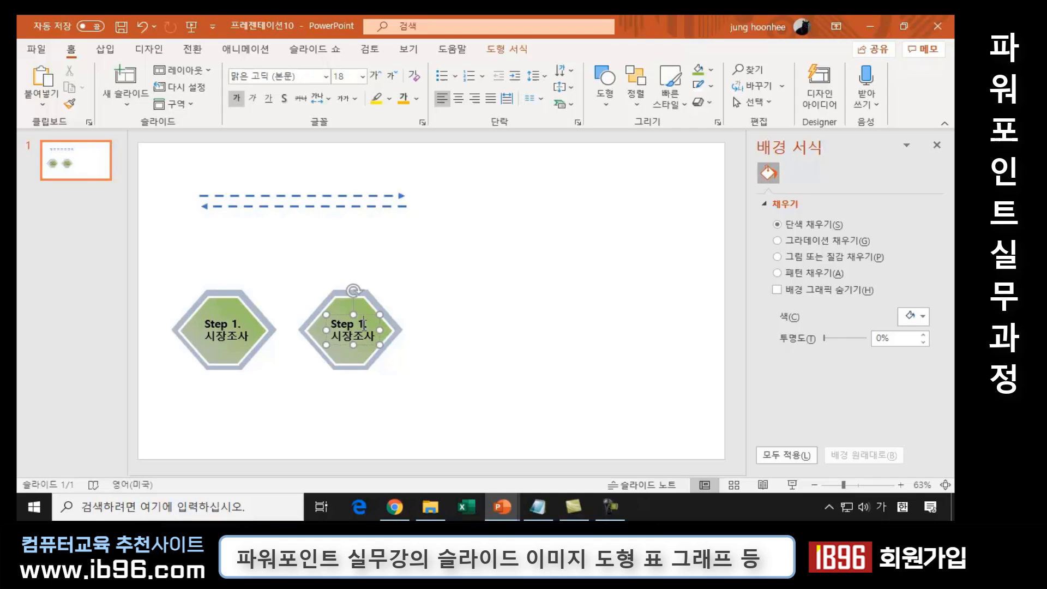
key("BackSpace")
type("2")
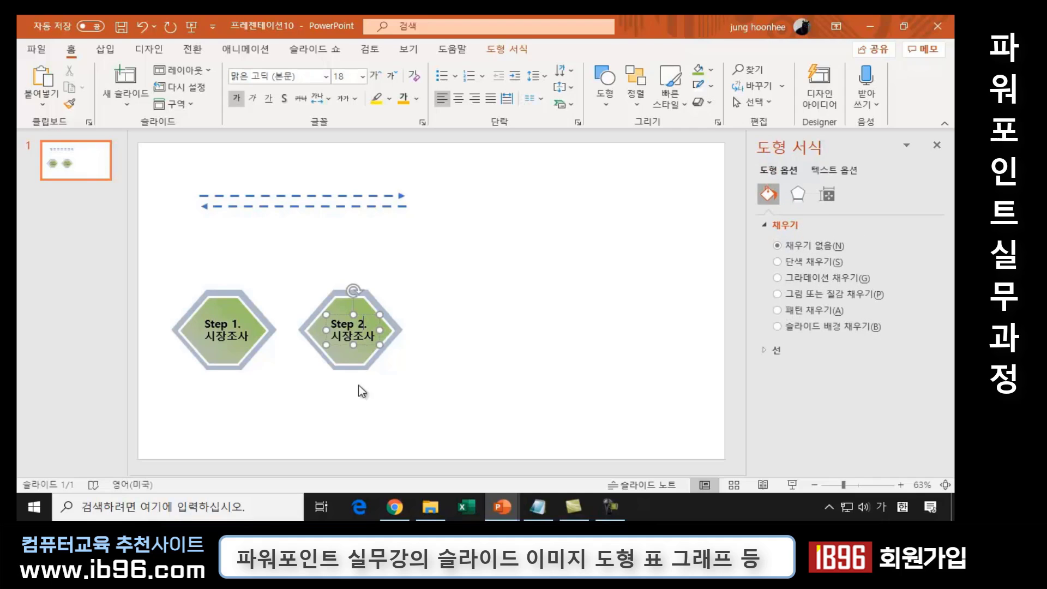
Replace 시장조사 with 고객분석 in the second hexagon.
left_click_drag(375, 337, 331, 337)
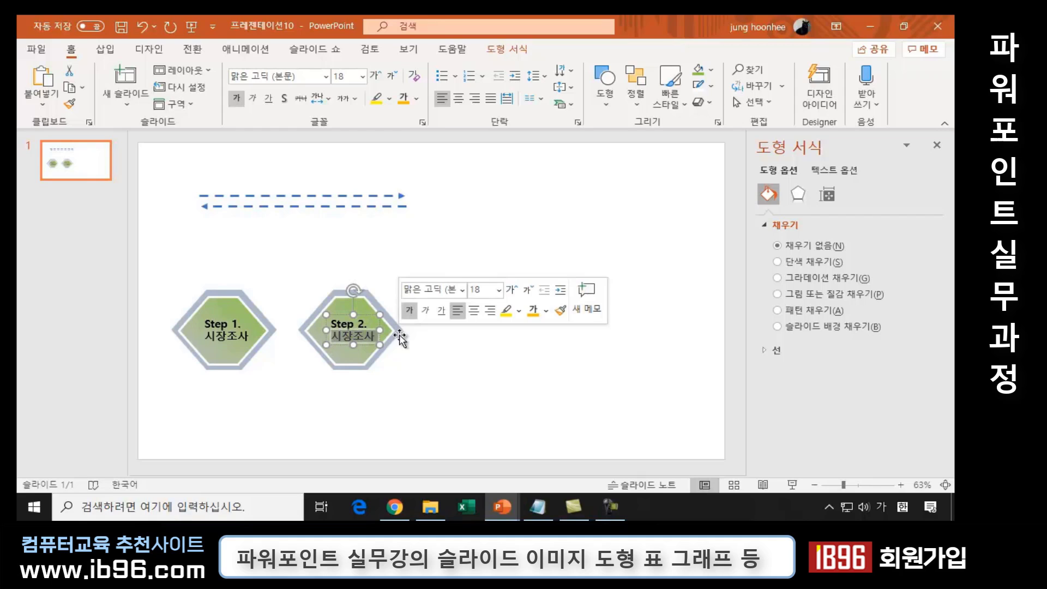
type("고객분석")
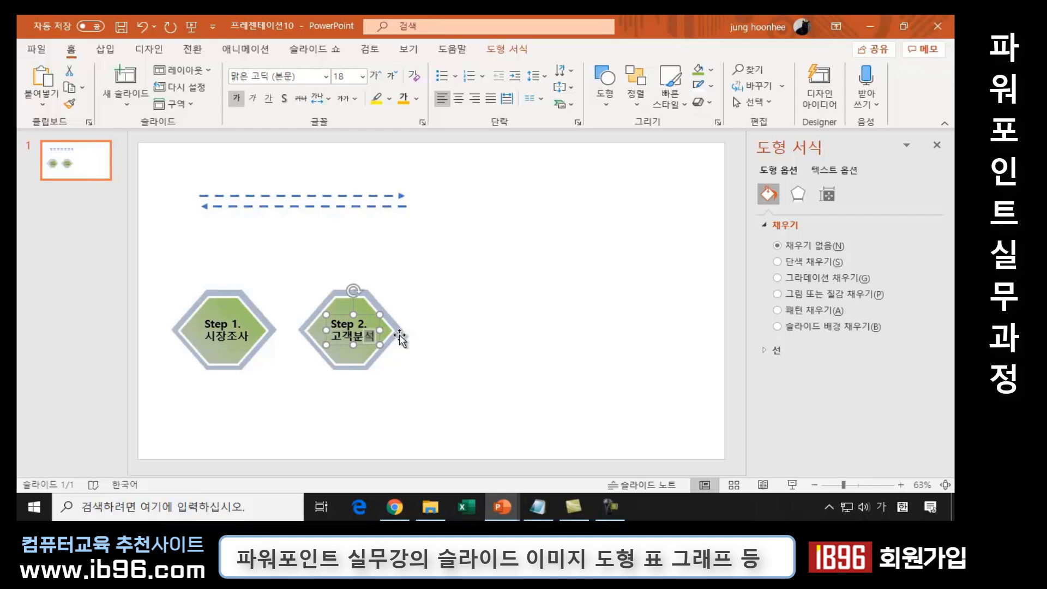
left_click(604, 385)
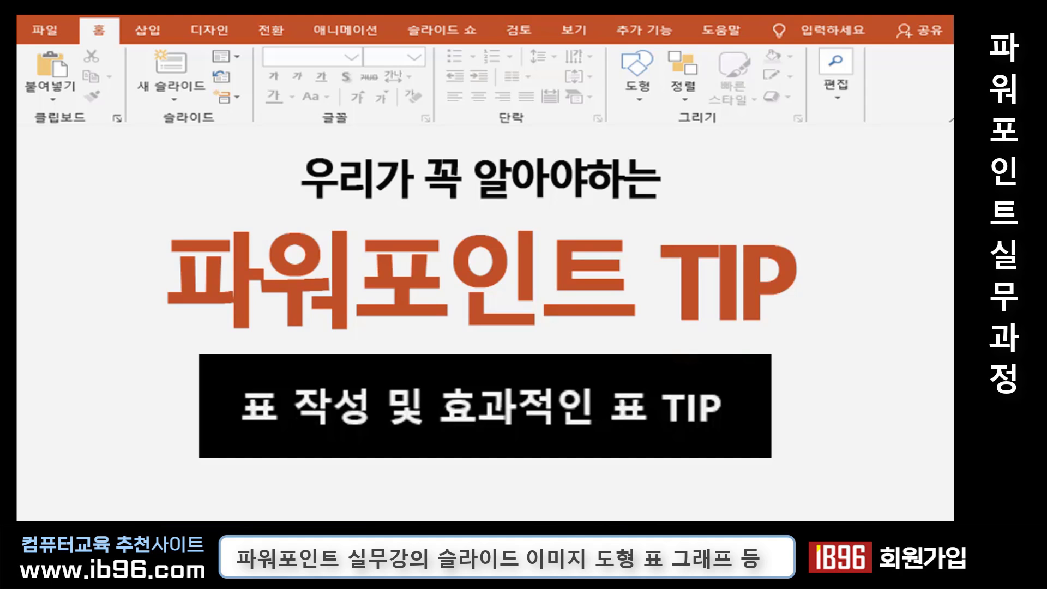
Right-click near the bottom of the window while switching to a new blank presentation.
right_click(207, 438)
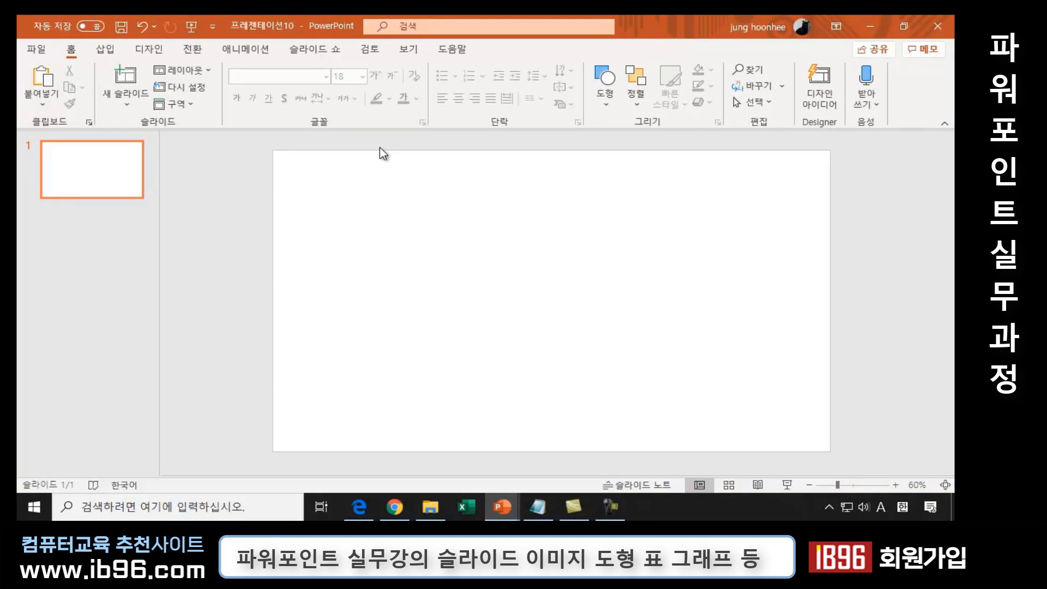
Insert a 4x4 table, shift it left and slightly down, then enlarge it taller.
left_click(106, 50)
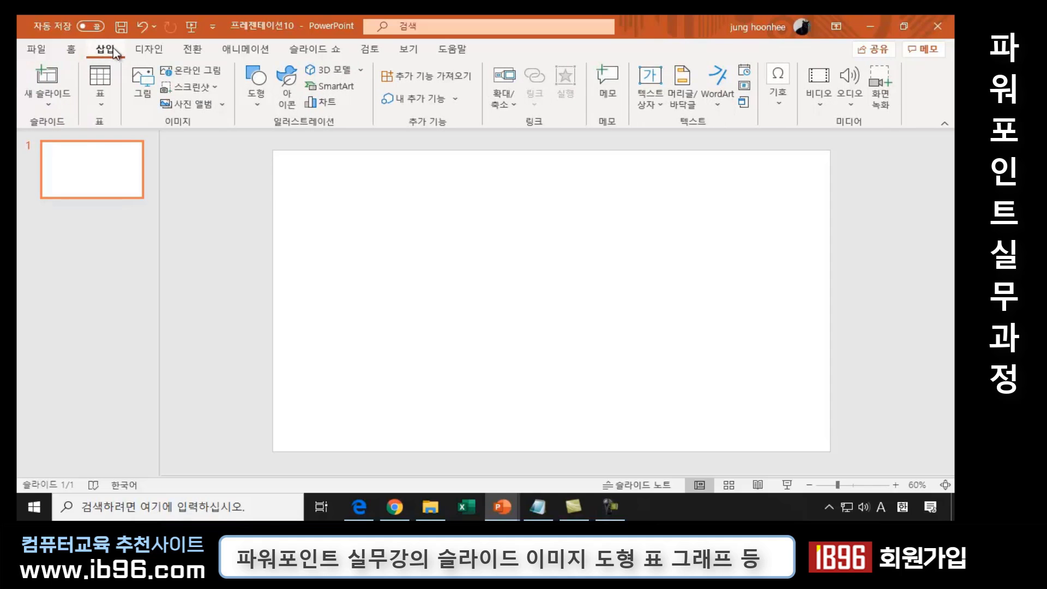
left_click(97, 95)
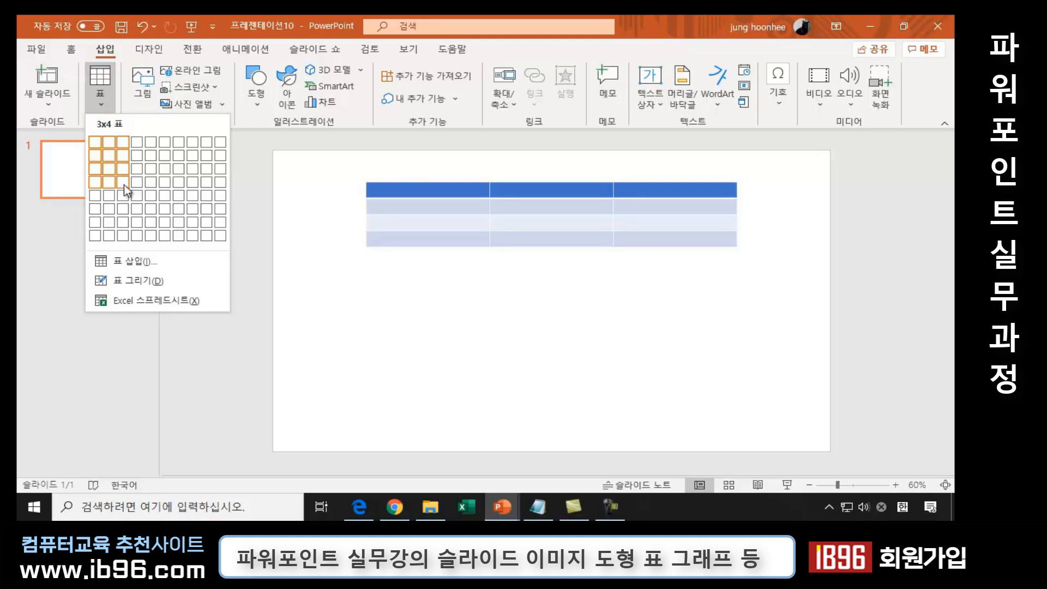
left_click(138, 182)
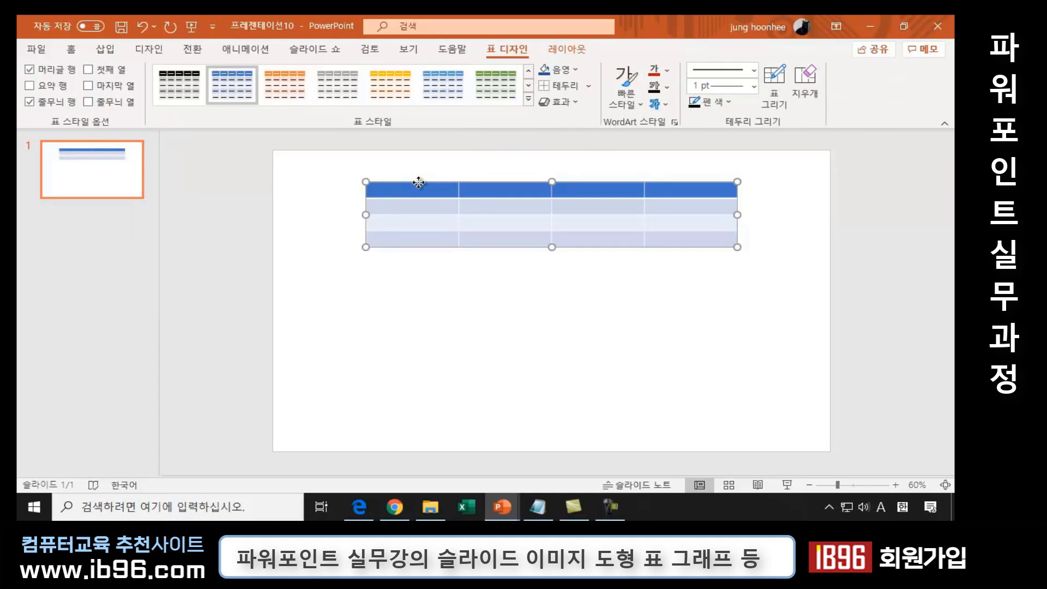
left_click_drag(418, 185, 372, 194)
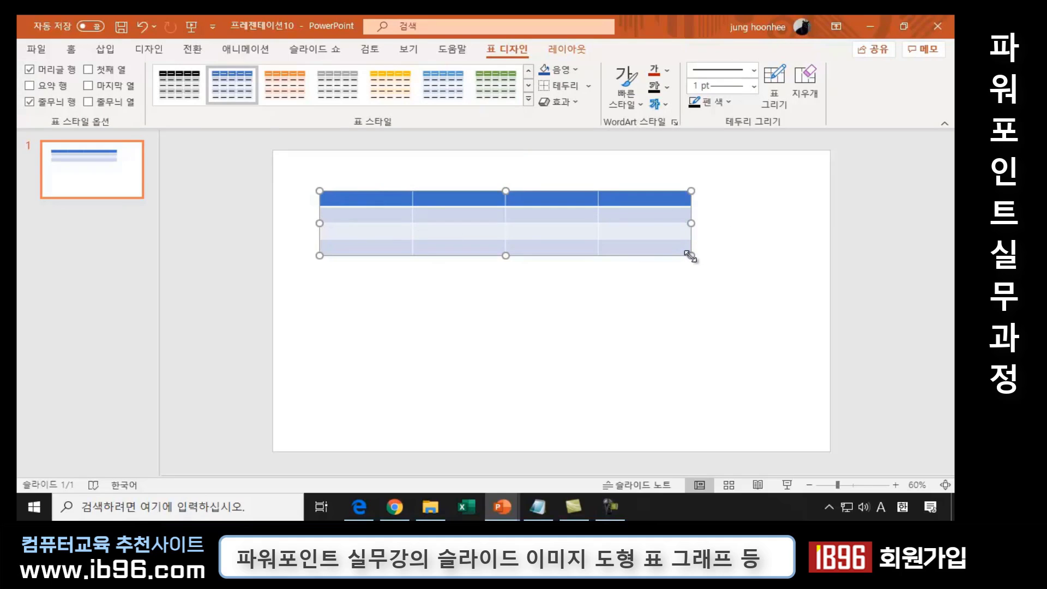
left_click_drag(688, 256, 707, 309)
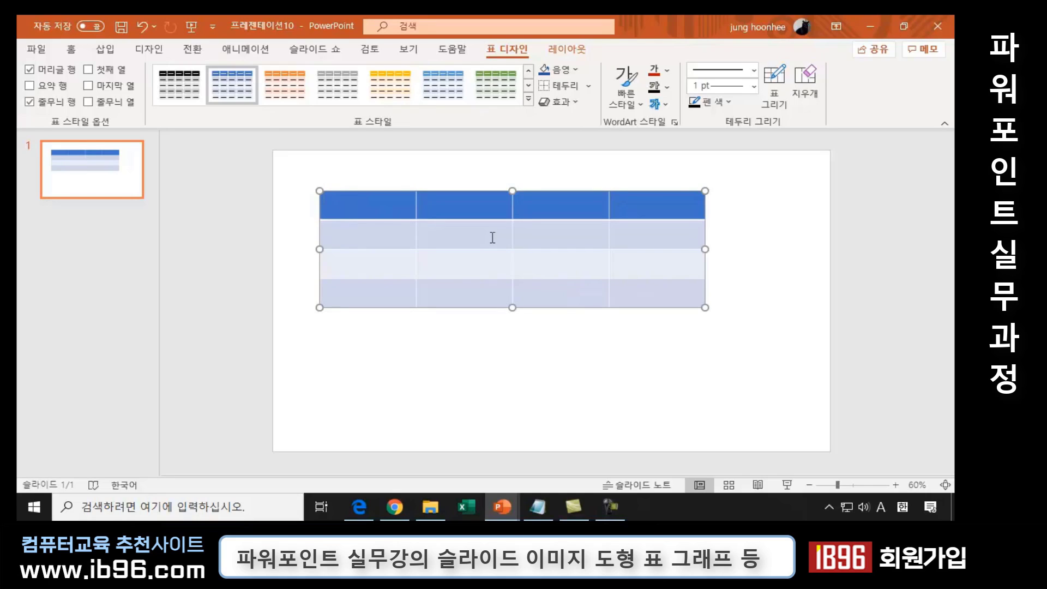
Enter the headers 관광코스, 경로, 소요시간 and 야간운행 in the top row.
type("RH구분")
key("ctrl+z")
key("Hangul")
type("관광")
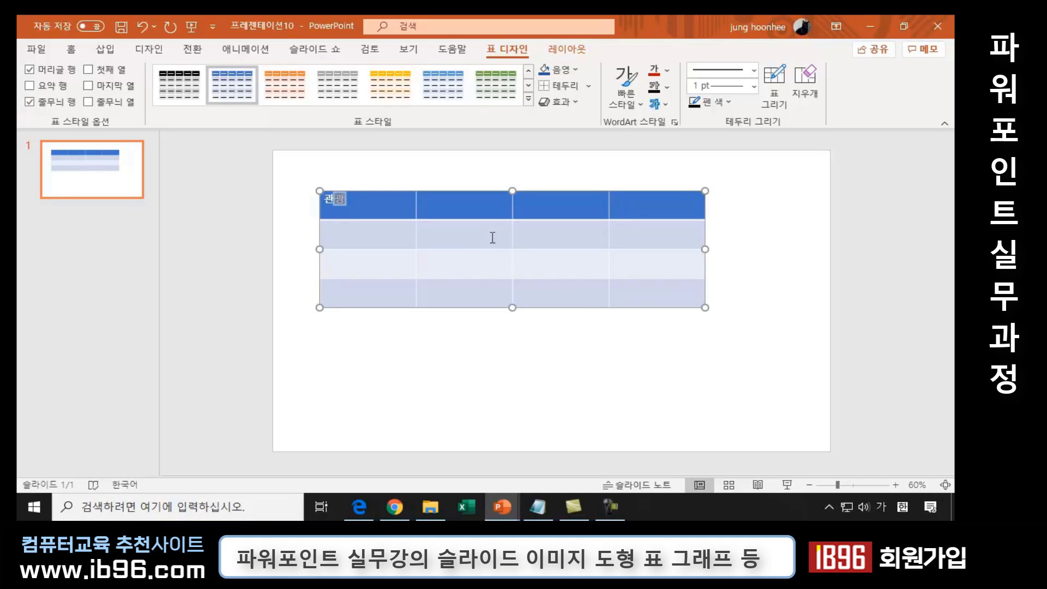
type("코스")
left_click(447, 204)
type("경로")
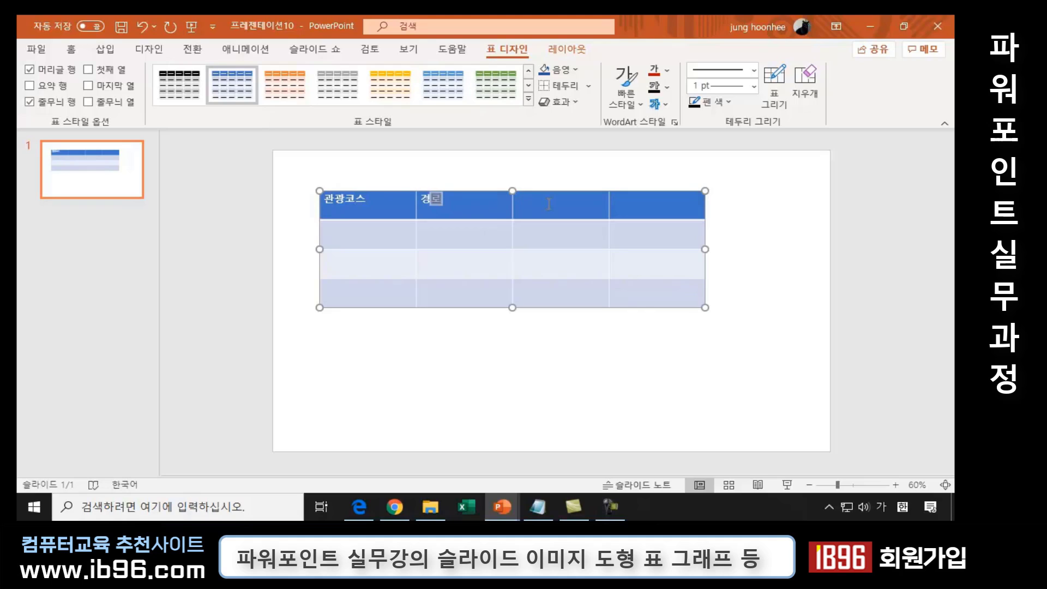
left_click(548, 204)
type("소")
type("요시간")
key("Tab")
type("시")
key("BackSpace")
type("야간")
type("운행")
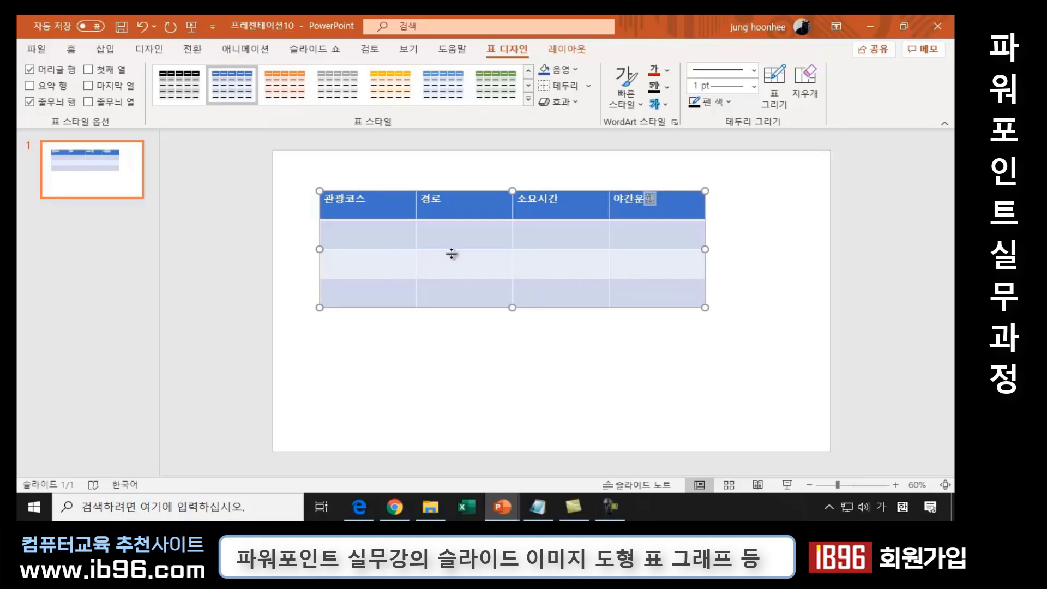
Label the first body row A코스.
left_click(385, 234)
key("Hangul")
type("AZHT")
key("BackSpace")
key("BackSpace")
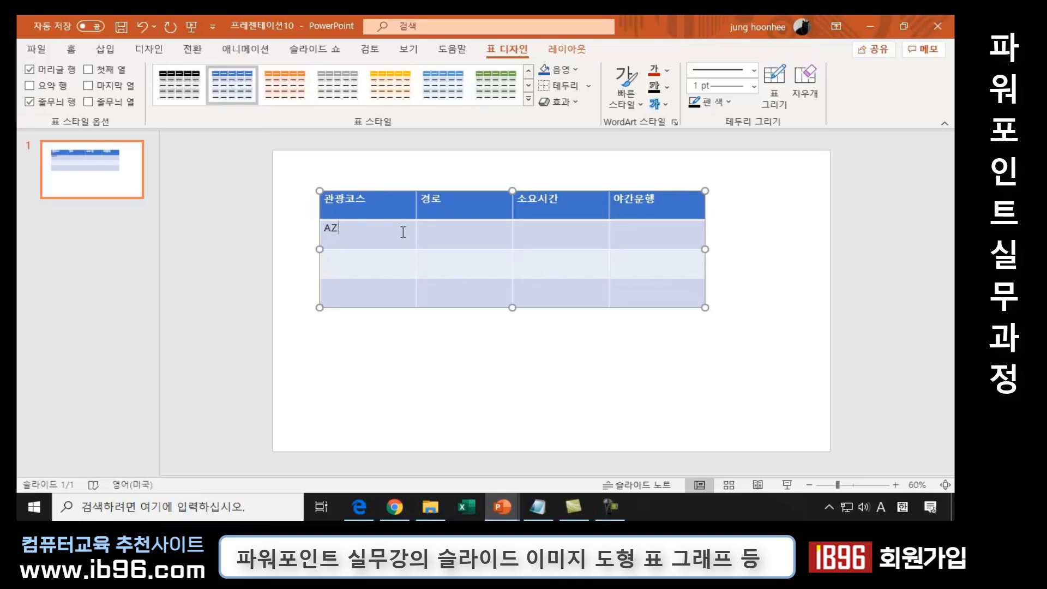
key("BackSpace")
key("Hangul")
type("코스")
key("Down")
Label the remaining rows B코스 and C코스 in the first column.
type("ㅠ코")
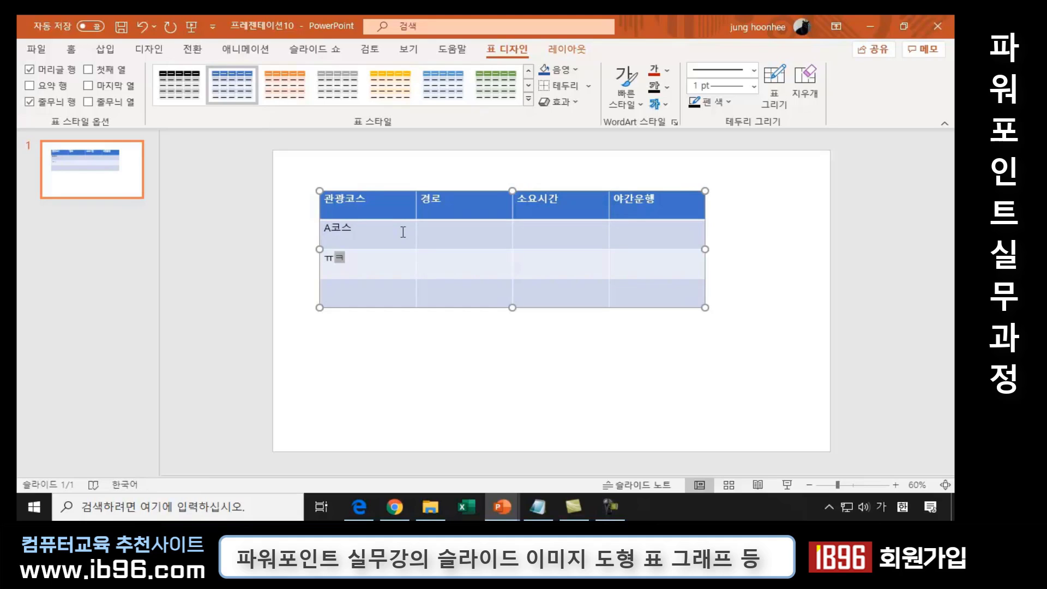
key("BackSpace")
key("BackSpace")
key("Hangul")
type("B")
key("Hangul")
key("Down")
type("ㅊ")
key("BackSpace")
key("Hangul")
type("C")
key("Up")
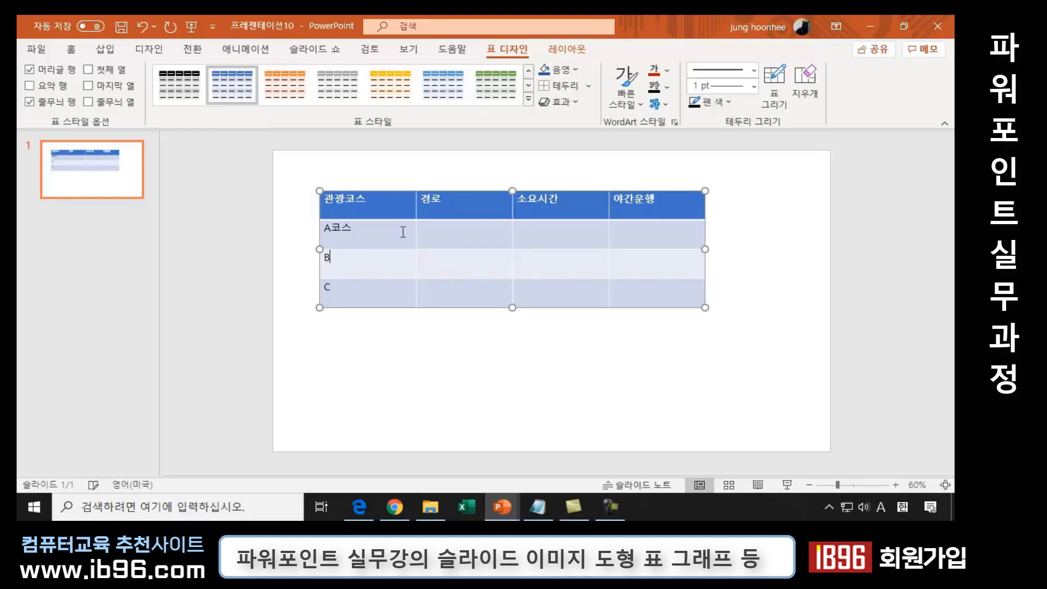
key("Hangul")
type("코스")
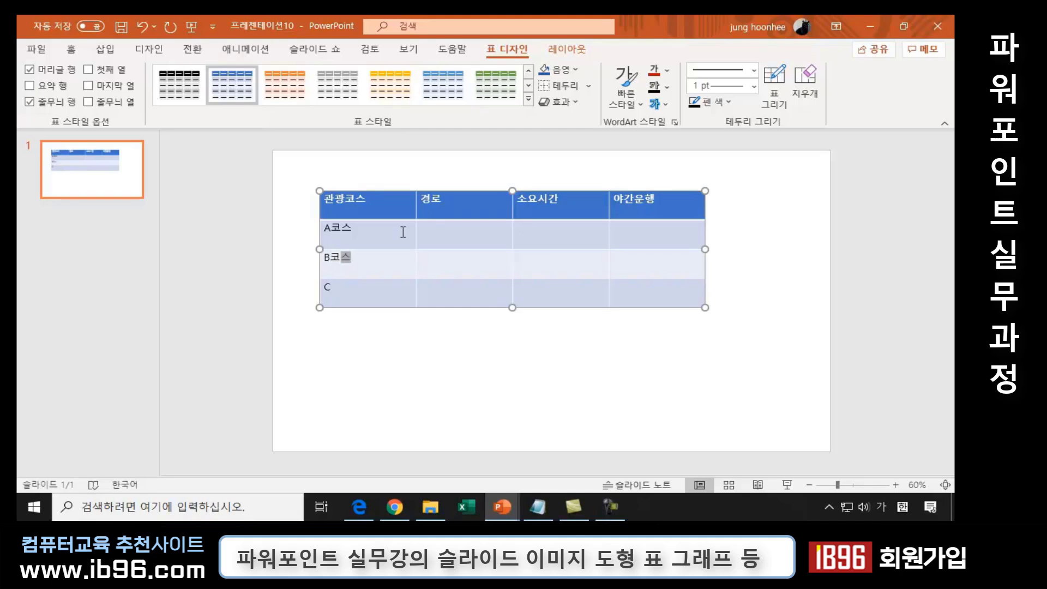
key("Up")
key("Tab")
left_click(338, 290)
type("코스")
Widen the 경로 column and stretch the table further right.
left_click_drag(417, 208, 390, 210)
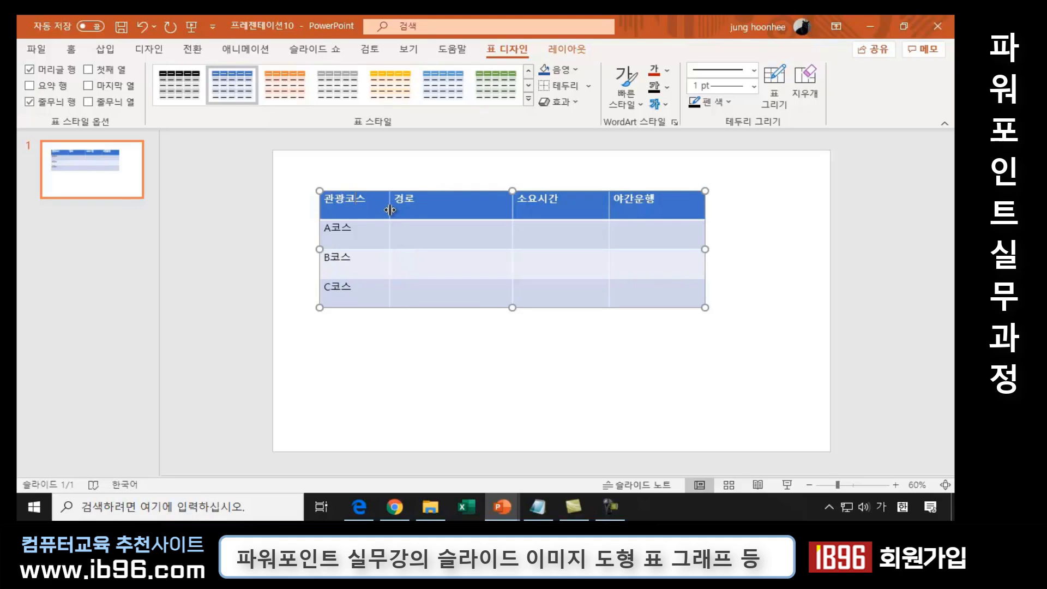
left_click_drag(512, 208, 527, 207)
left_click_drag(705, 249, 766, 252)
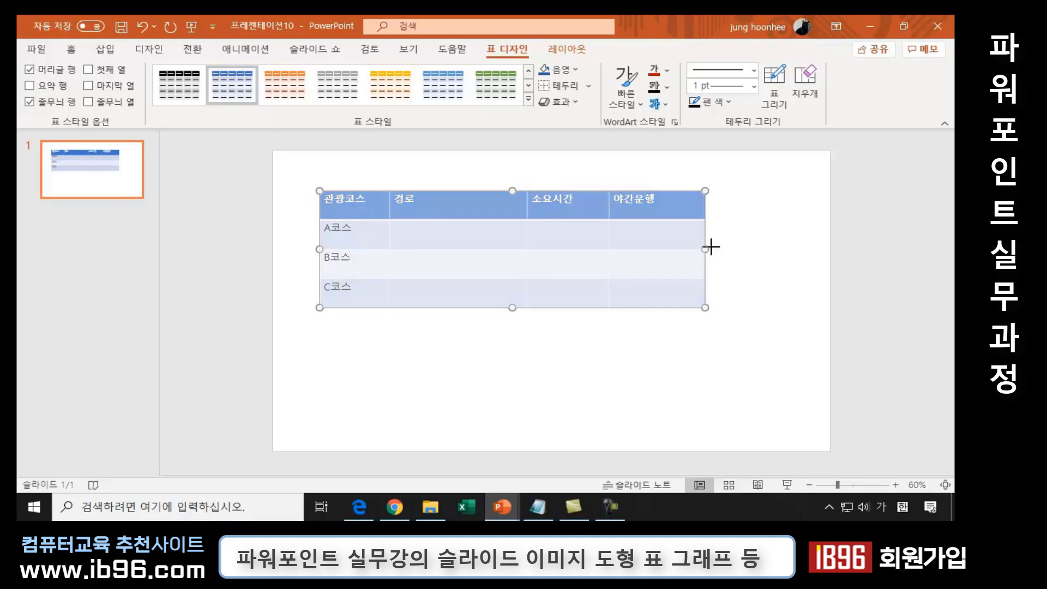
Fill row A with route 보문단지 - 불국사 - 석굴암, 1시간 and NO.
left_click(447, 240)
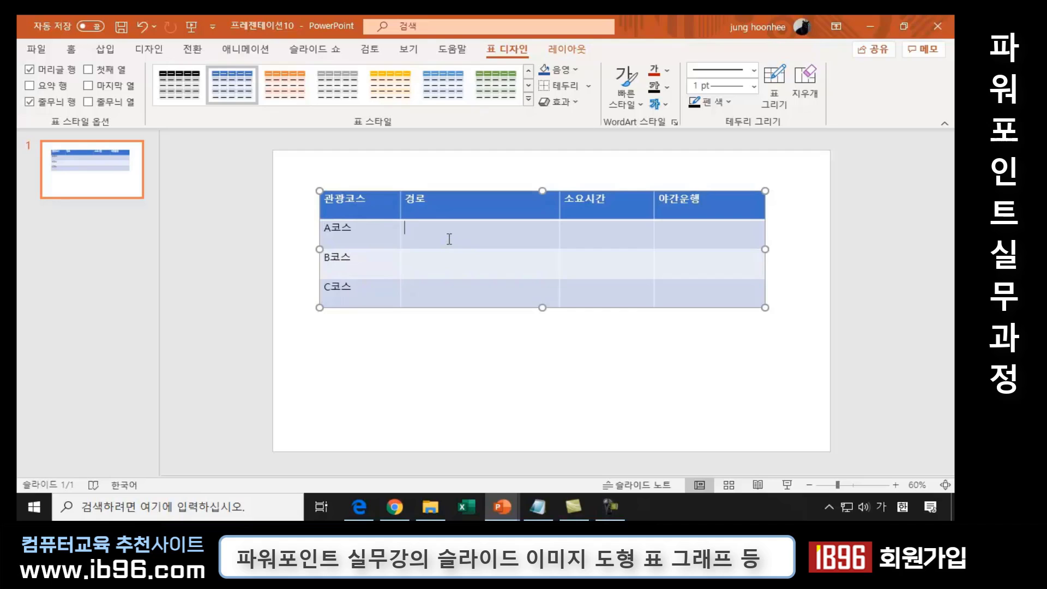
type("보문단지 ")
type("- 불국사 ")
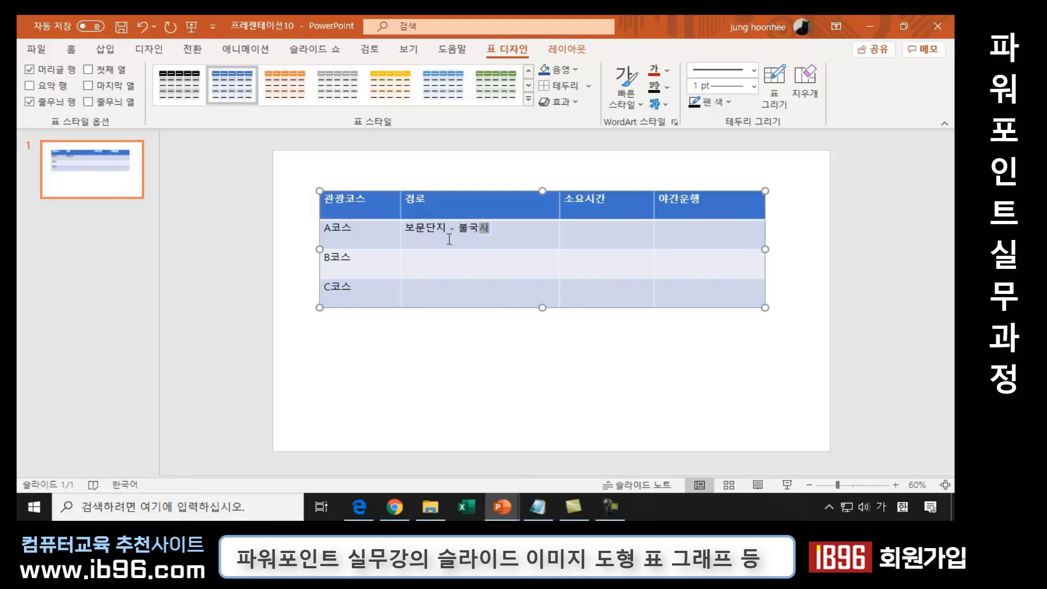
type("- 석굴")
type("아ㅁ")
key("Tab")
type("1시가")
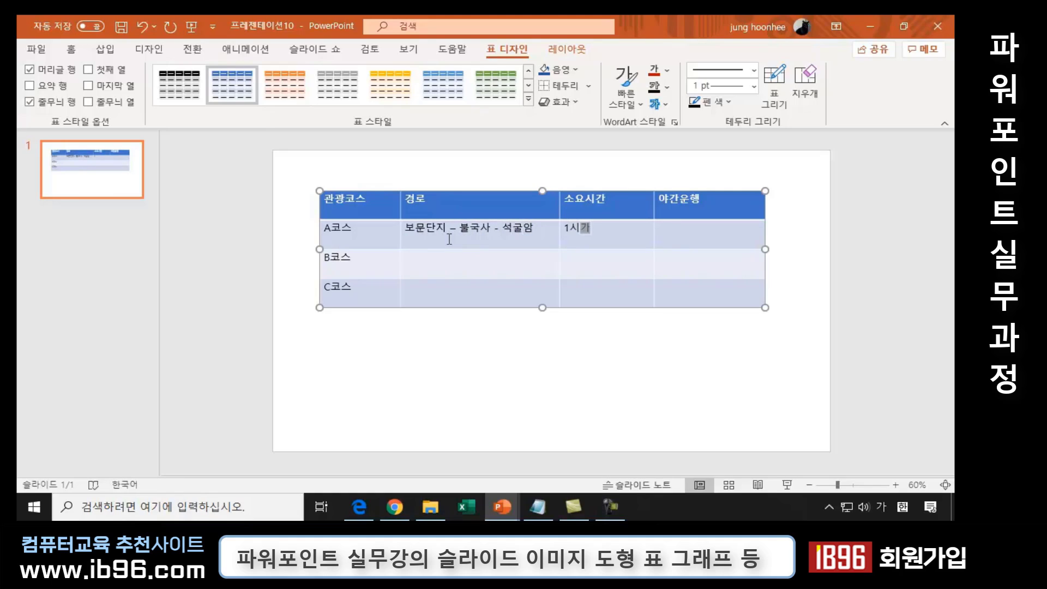
key("Tab")
type("ㅐ")
key("BackSpace")
key("Hangul")
type("NO")
Fill row B with route 대릉원 - 월지 - 남산, 2시간 and YES.
key("Down")
key("Left")
key("Left")
type("eo")
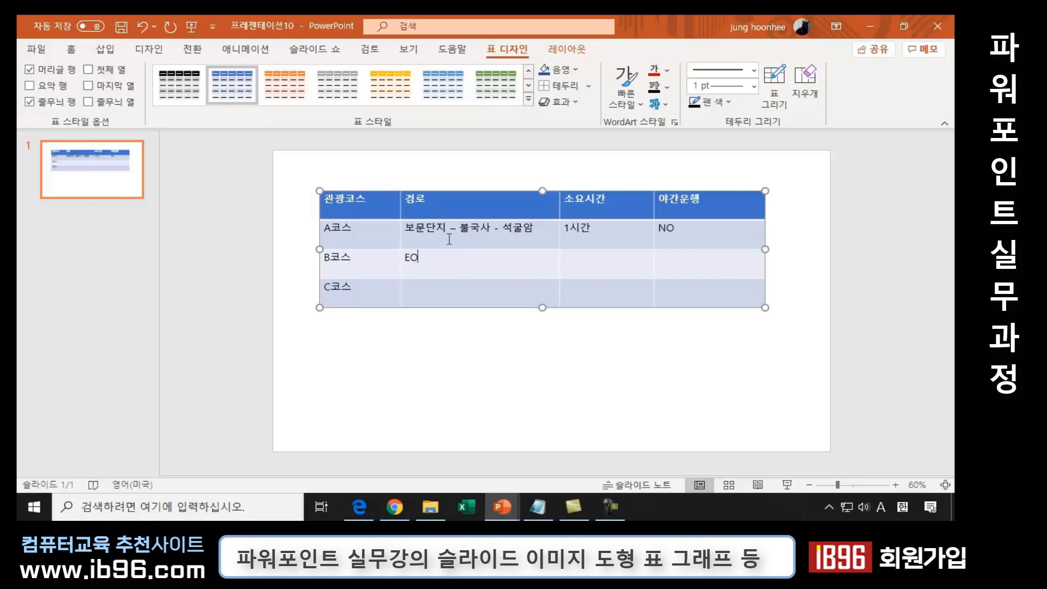
key("BackSpace")
key("BackSpace")
key("Hangul")
type("대릉")
type("원")
type(" -")
type(" 월")
type("지 - ")
type("남산")
key("Tab")
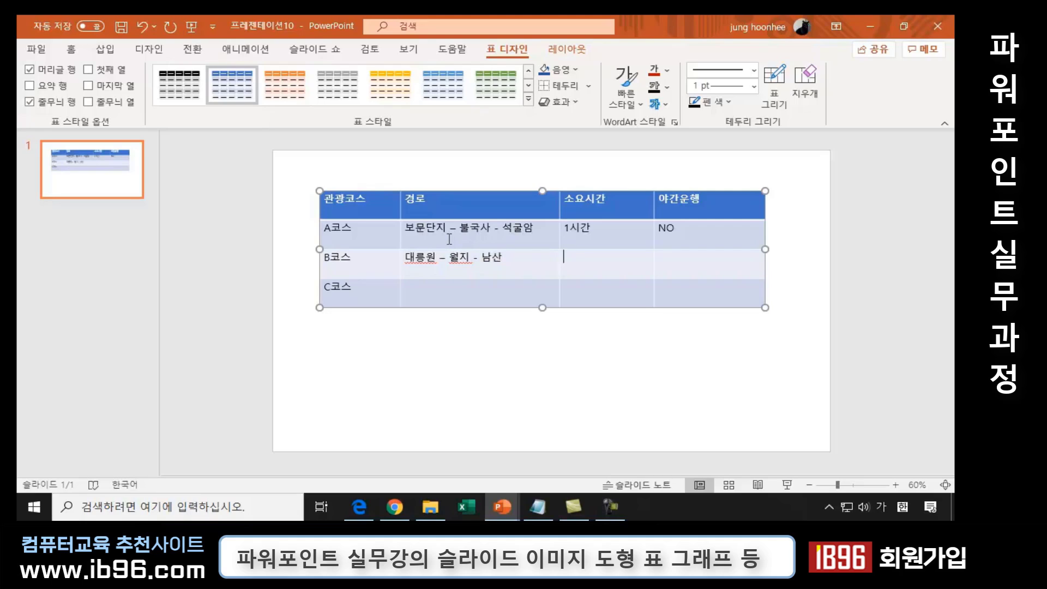
type("2시")
type("간")
key("Tab")
key("Hangul")
type("YES")
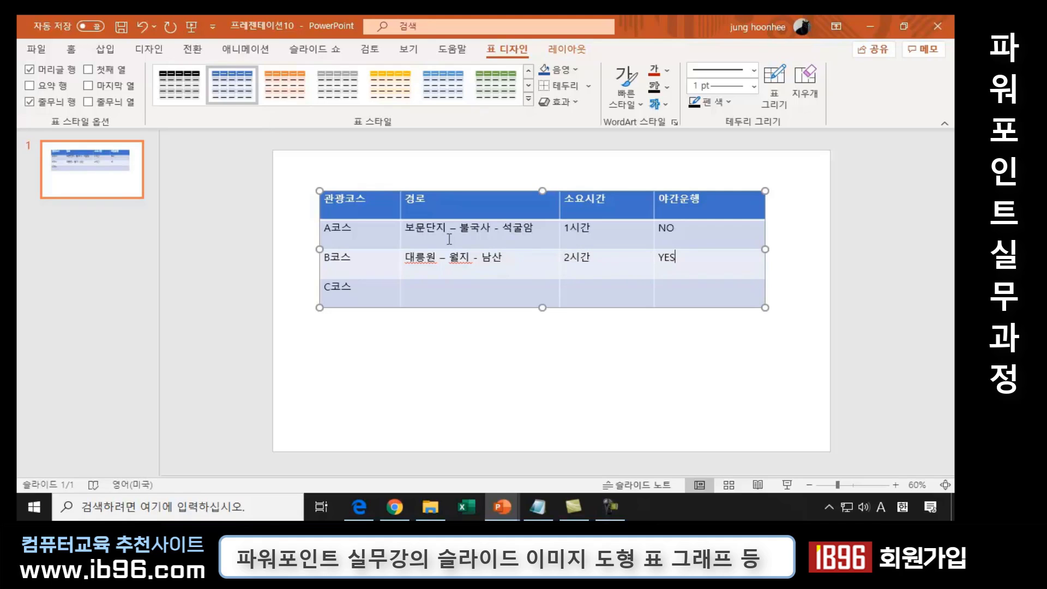
Fill row C with route 불국사 - 감포- 문무왕릉, 1시간 30분 and YES.
key("Tab")
key("Tab")
key("Tab")
key("Hangul")
type("qn")
key("BackSpace")
key("BackSpace")
key("Hangul")
type("불")
type("국")
type("사 - ")
type("감포")
type("- ")
type("문")
type("무왕")
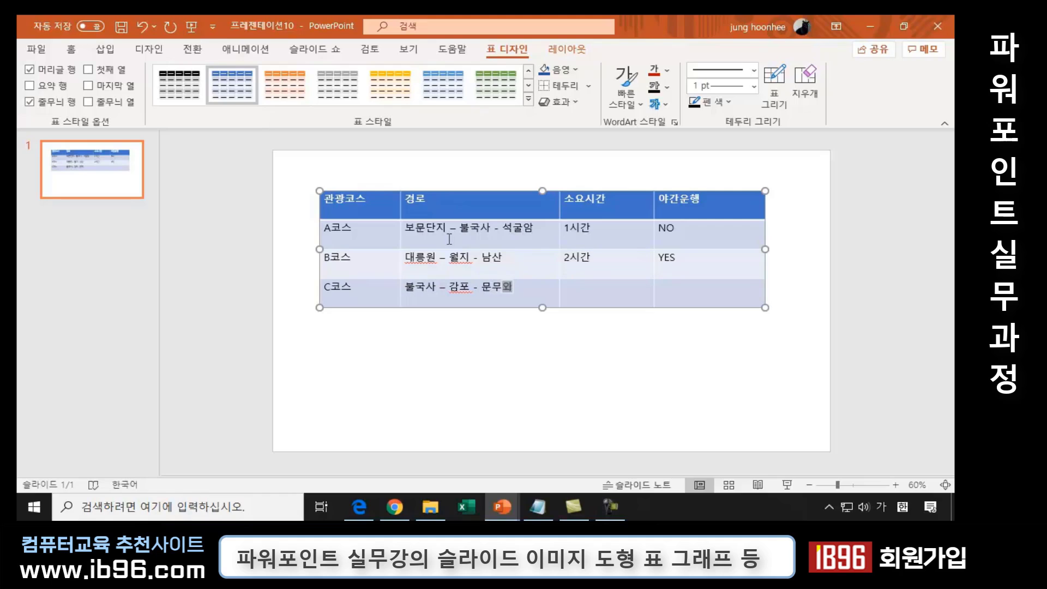
type("릉")
key("Tab")
type("1시간 ")
type("30분")
key("Tab")
key("Hangul")
type("YES")
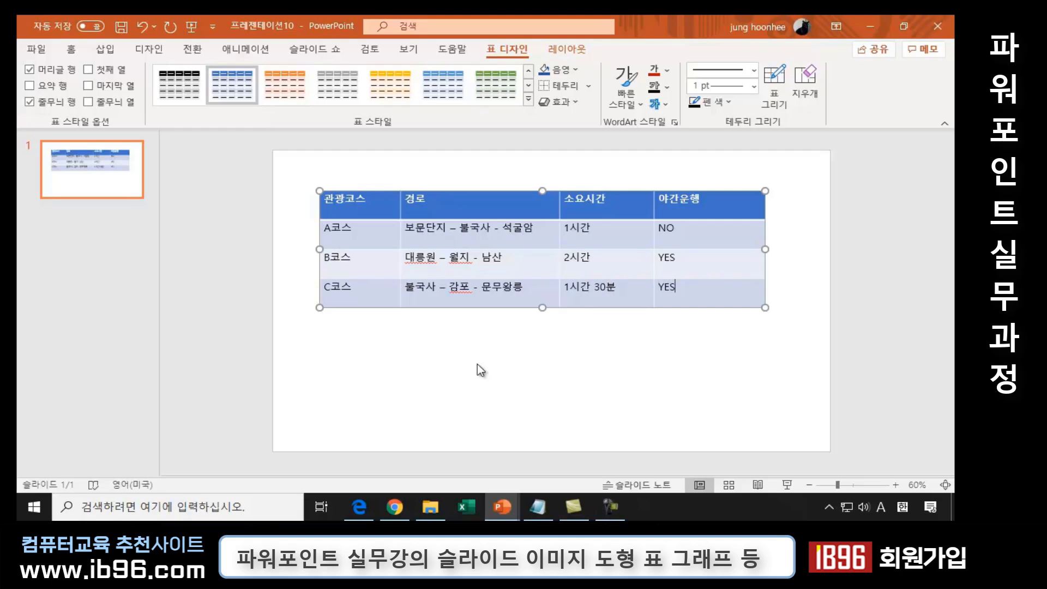
left_click(477, 366)
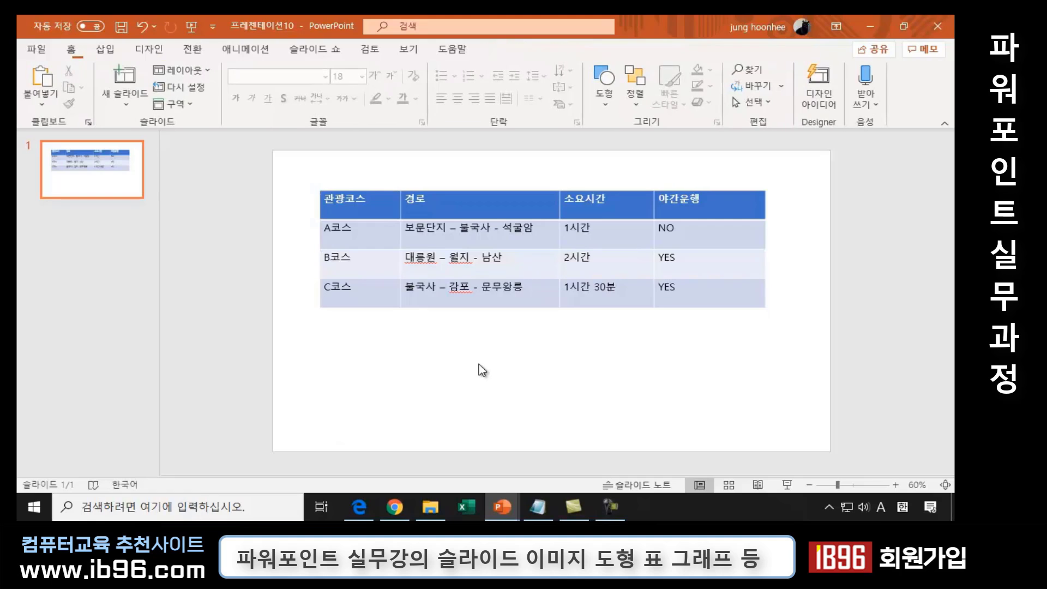
Apply the gray 테마 스타일 1 - 강조 3 table style to the tour table.
left_click(479, 203)
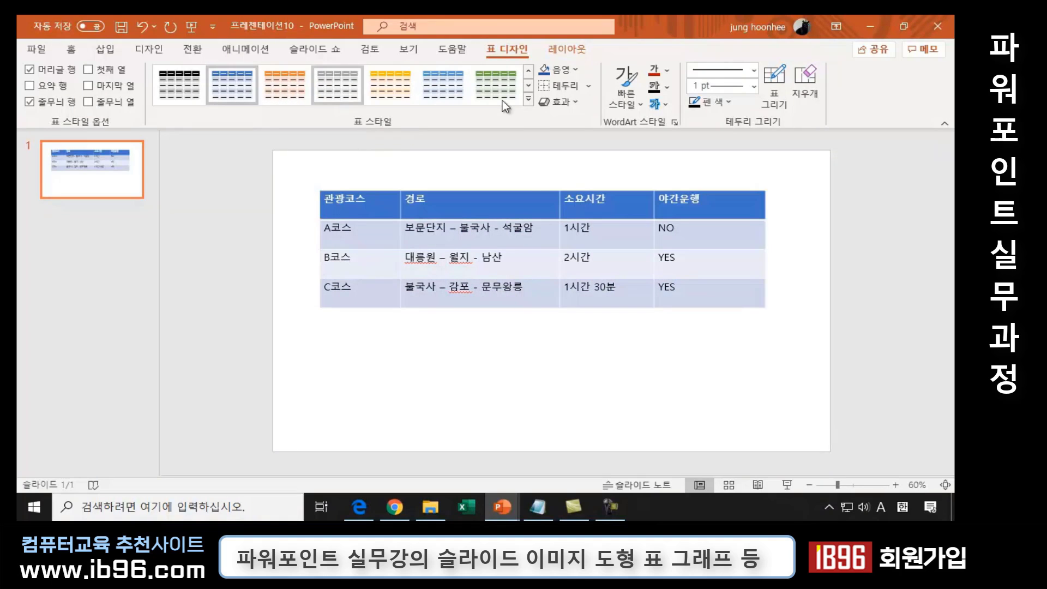
left_click(528, 101)
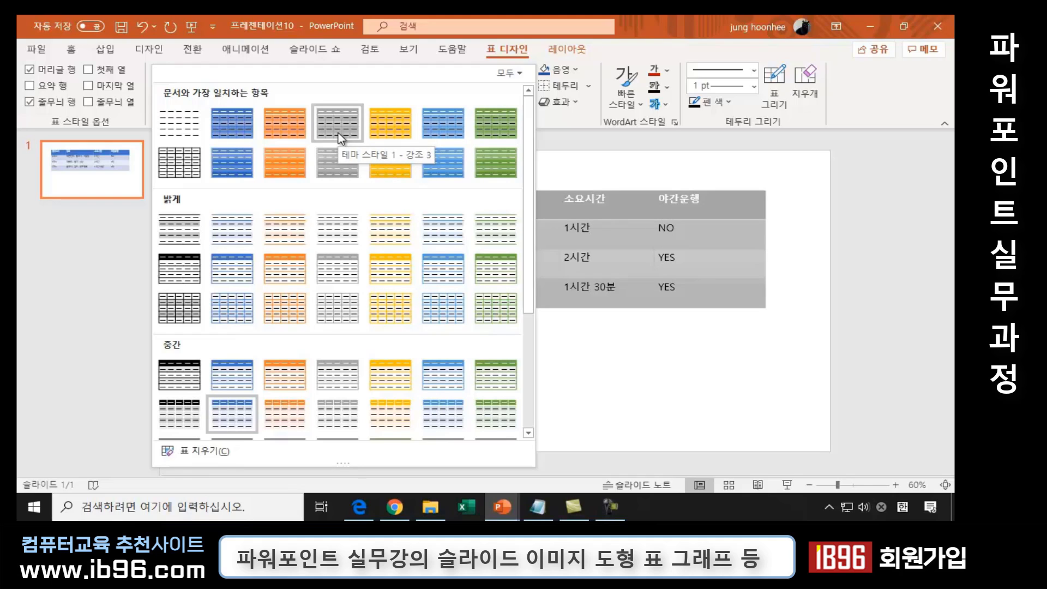
left_click(338, 132)
left_click(537, 333)
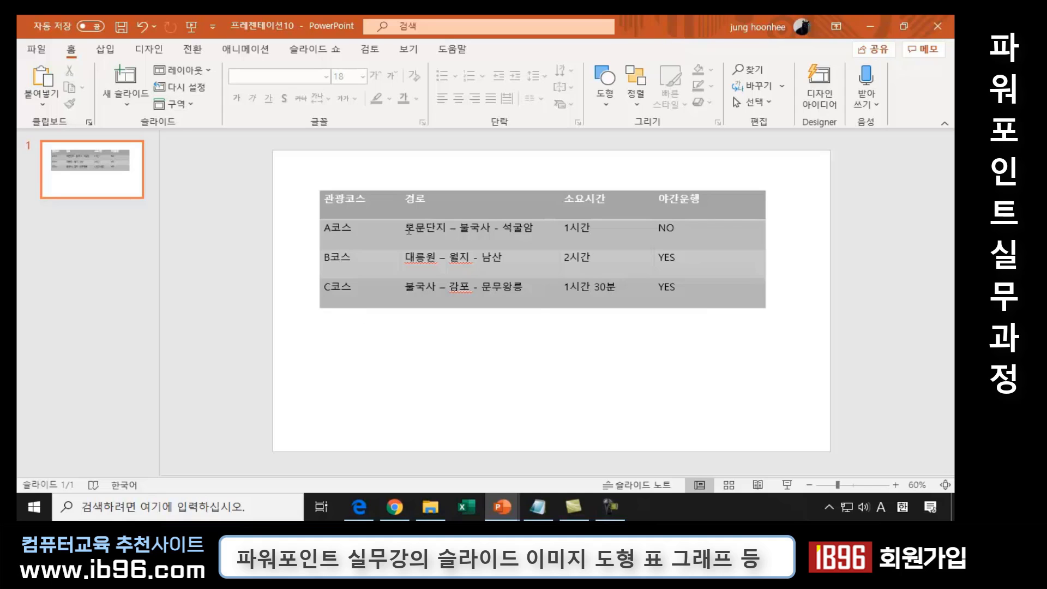
left_click(570, 211)
left_click(376, 198)
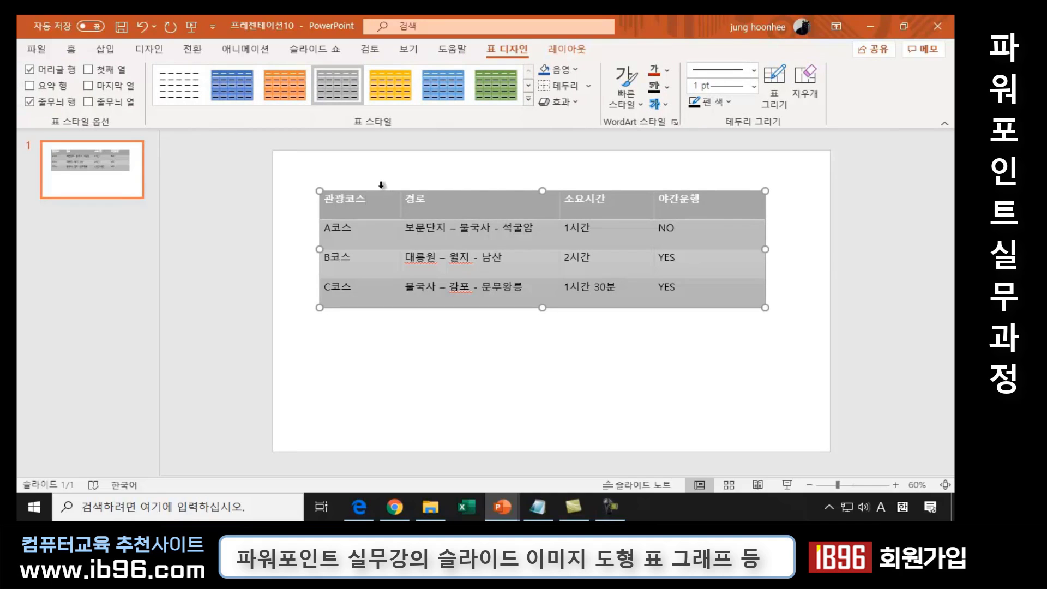
left_click(464, 392)
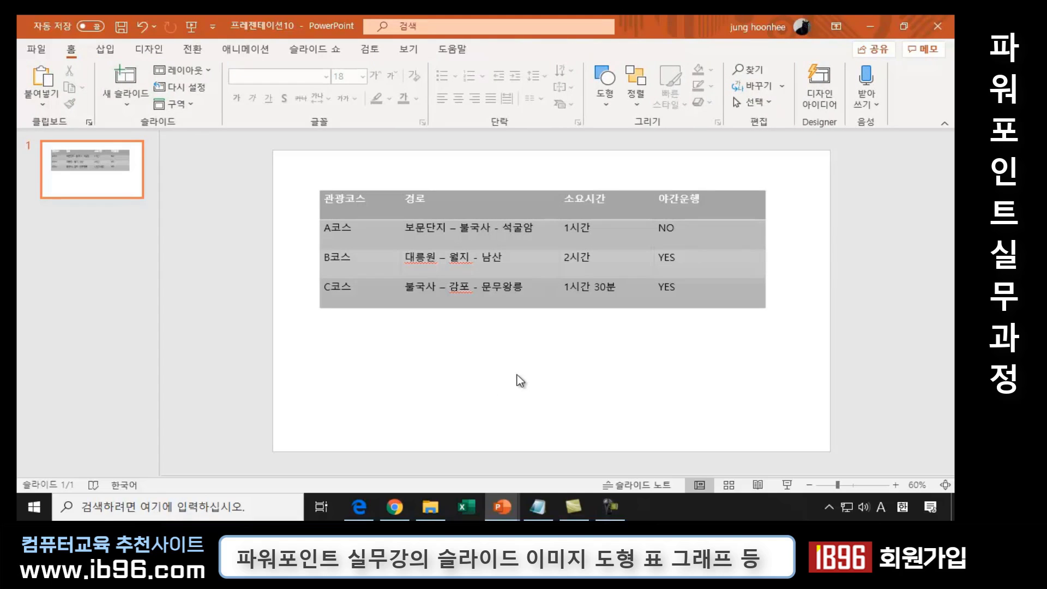
left_click(384, 203)
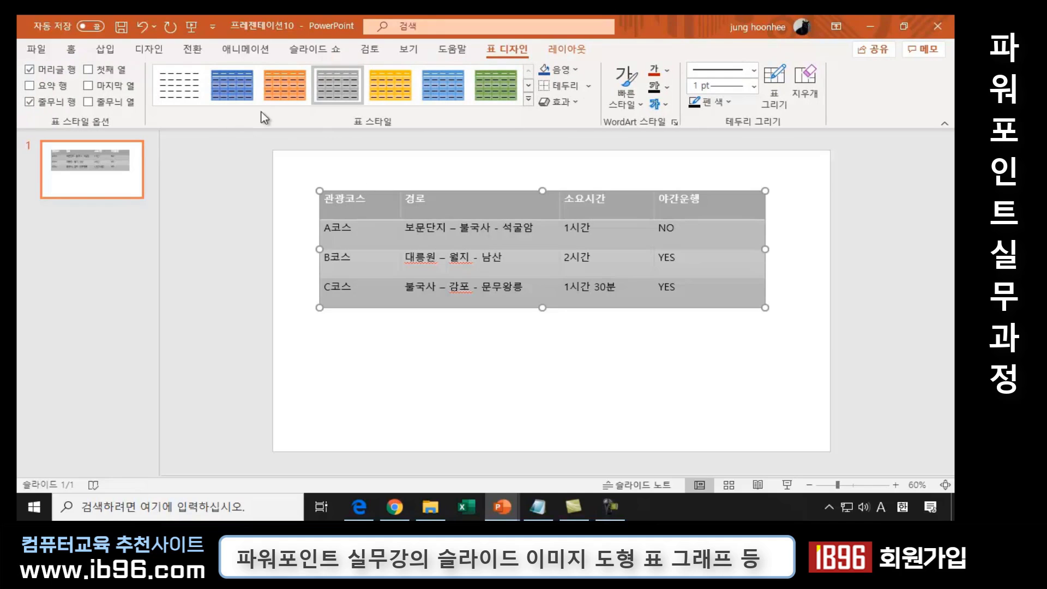
left_click(528, 99)
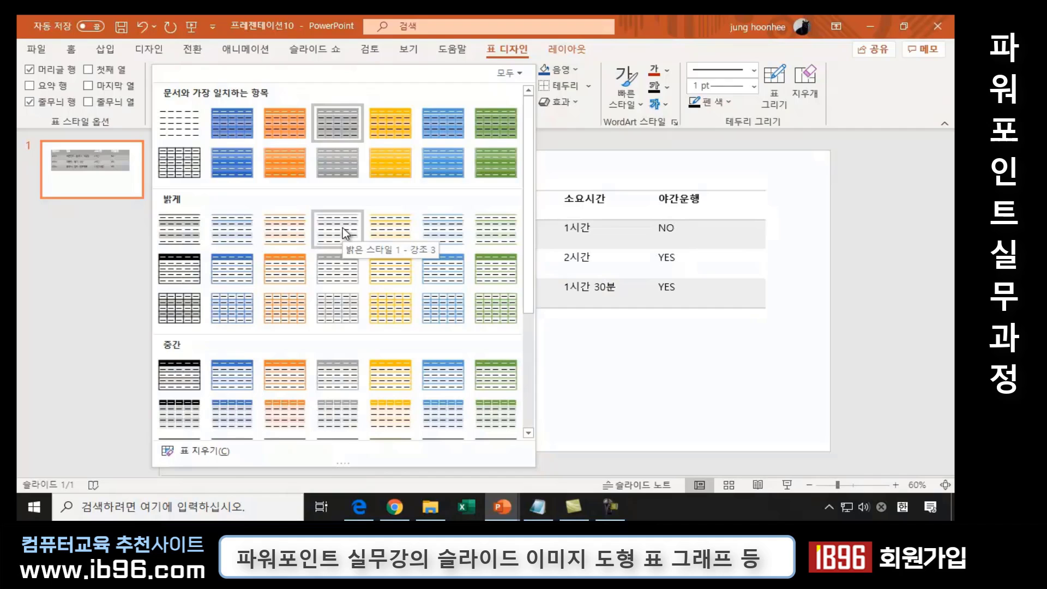
left_click(337, 122)
left_click(501, 405)
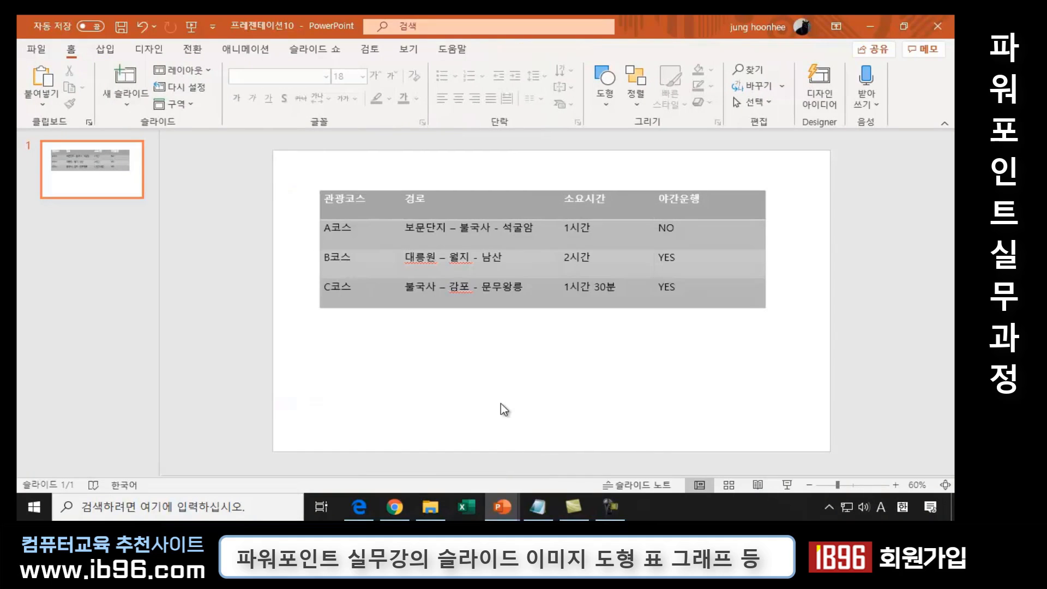
left_click(354, 202)
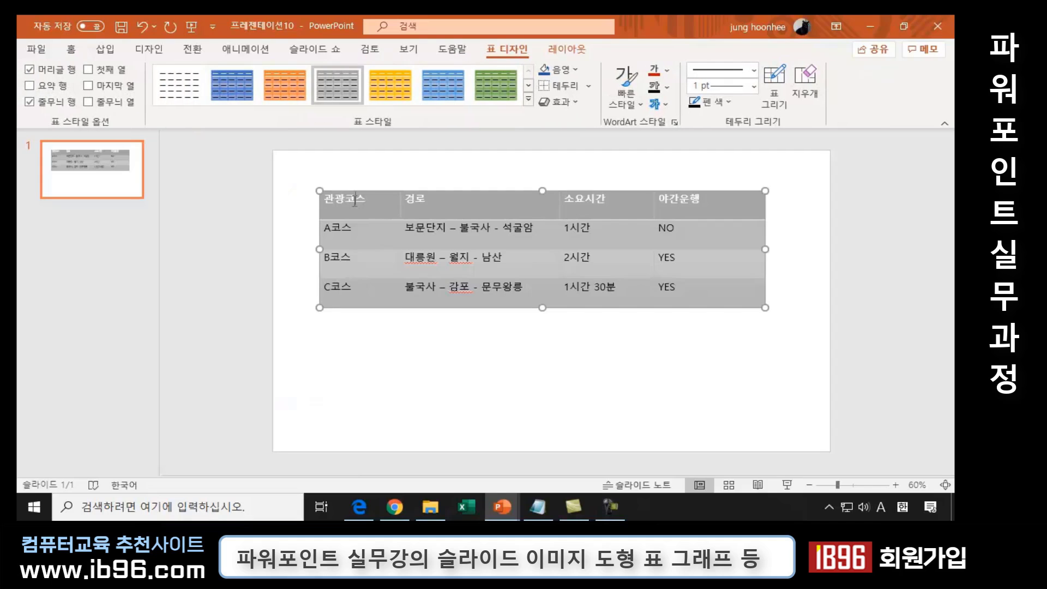
Delete the 관광코스 column using Layout > Delete > Delete Columns.
left_click_drag(354, 200, 369, 289)
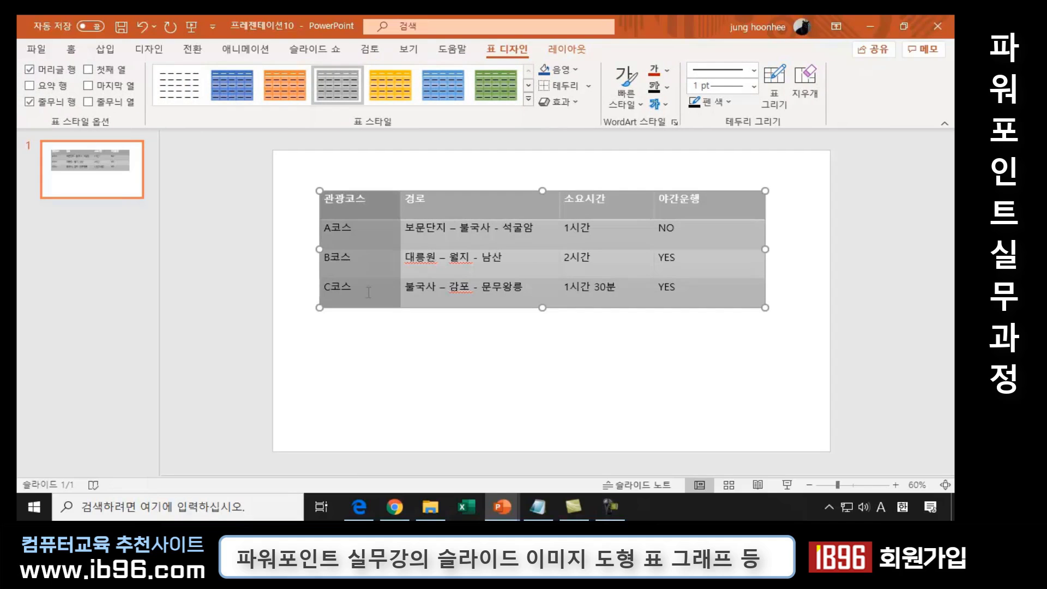
left_click(567, 49)
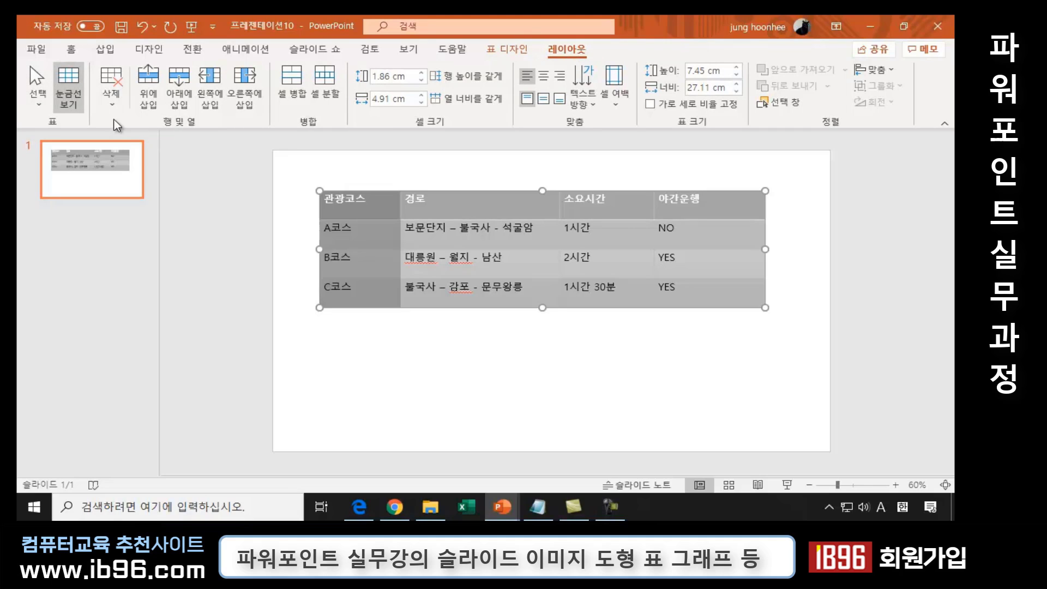
left_click(112, 105)
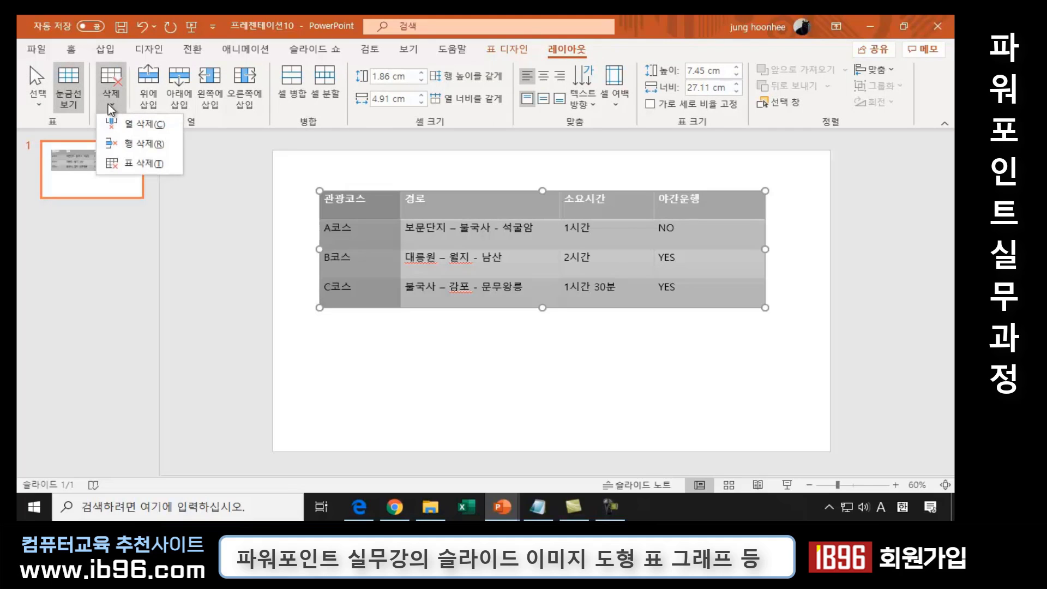
left_click(138, 124)
left_click(515, 357)
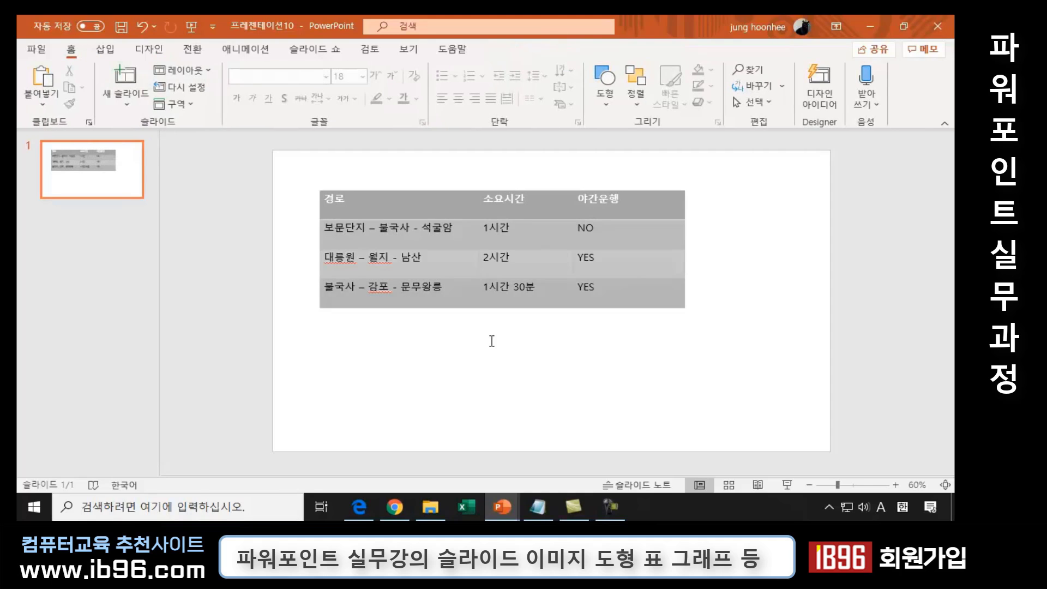
left_click(493, 199)
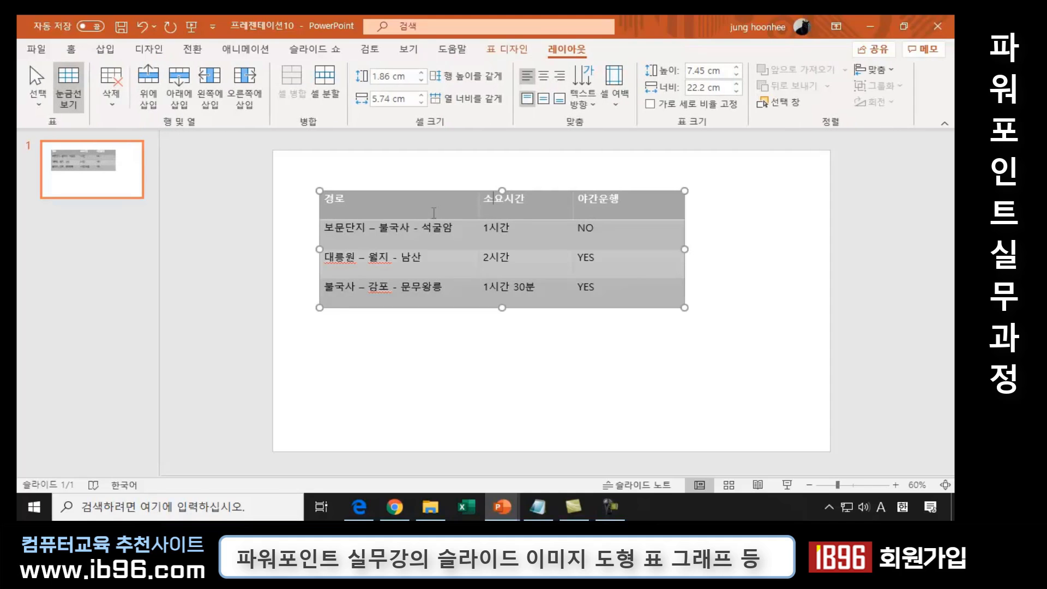
Move the table right and down toward the slide centre and centre cell text vertically.
left_click(410, 189)
left_click_drag(410, 190, 476, 202)
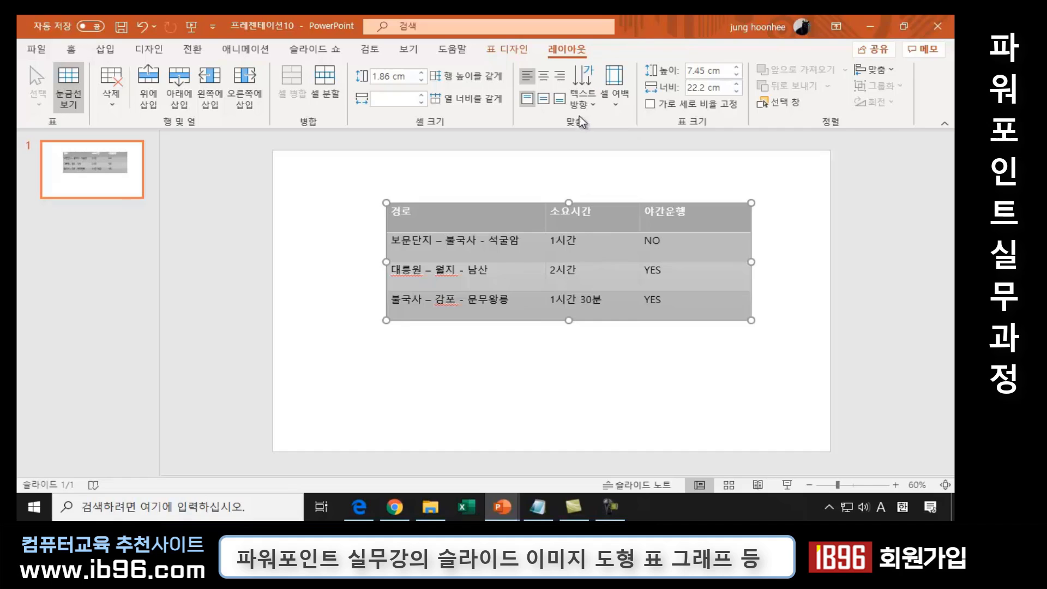
left_click(544, 99)
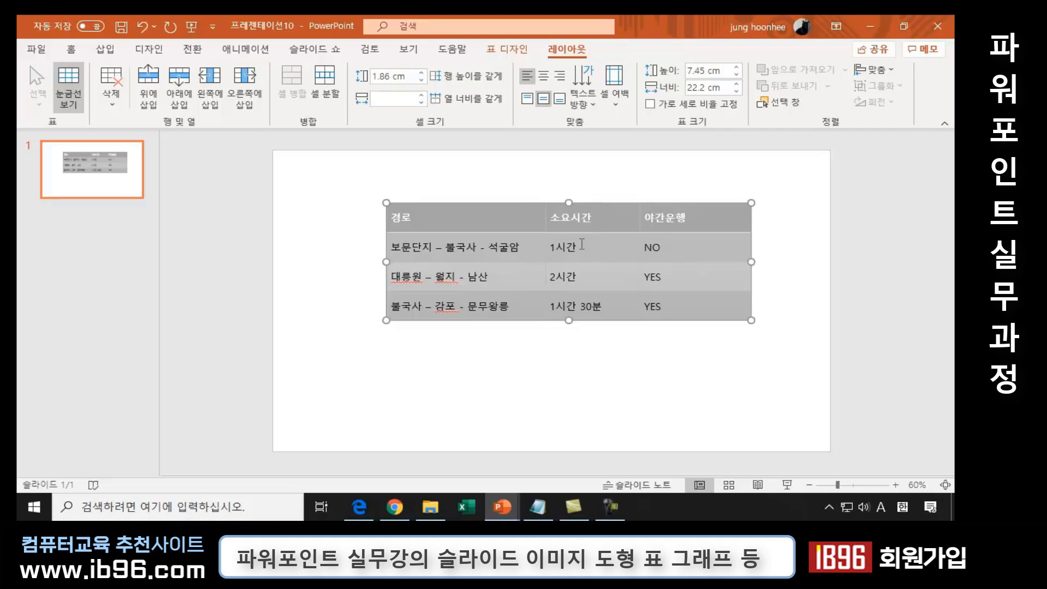
left_click(683, 253)
left_click(492, 220)
left_click(467, 203)
left_click(516, 47)
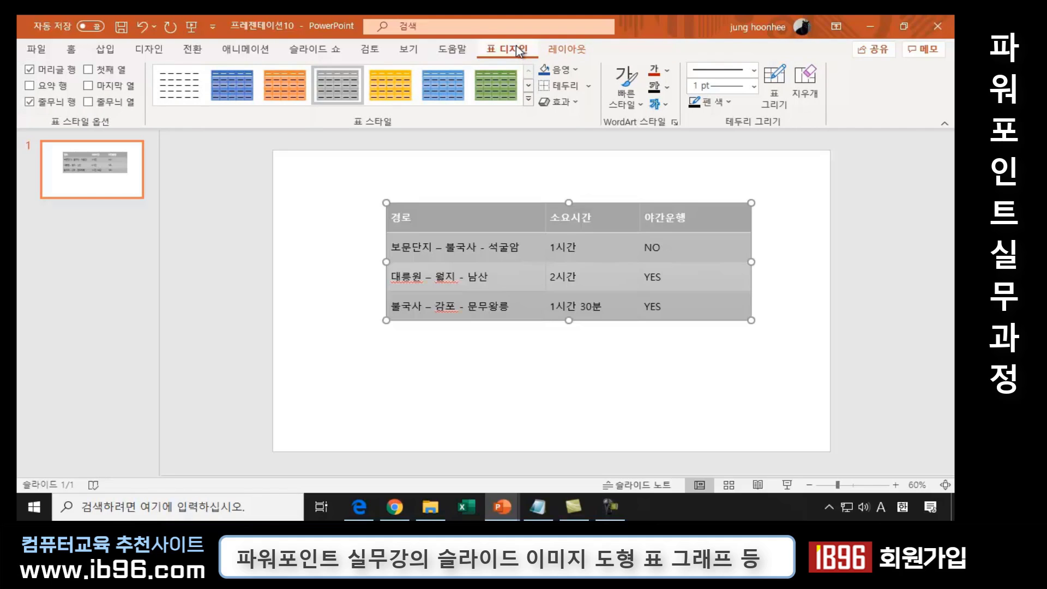
Set the pen to white, 3 pt and apply it as inside borders.
left_click(730, 102)
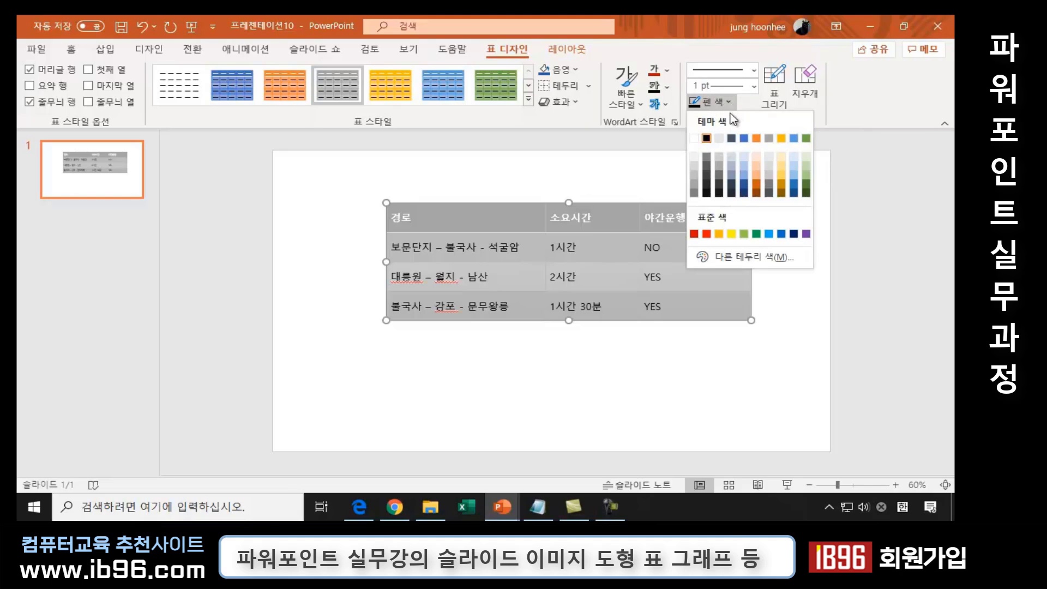
left_click(694, 139)
left_click(753, 86)
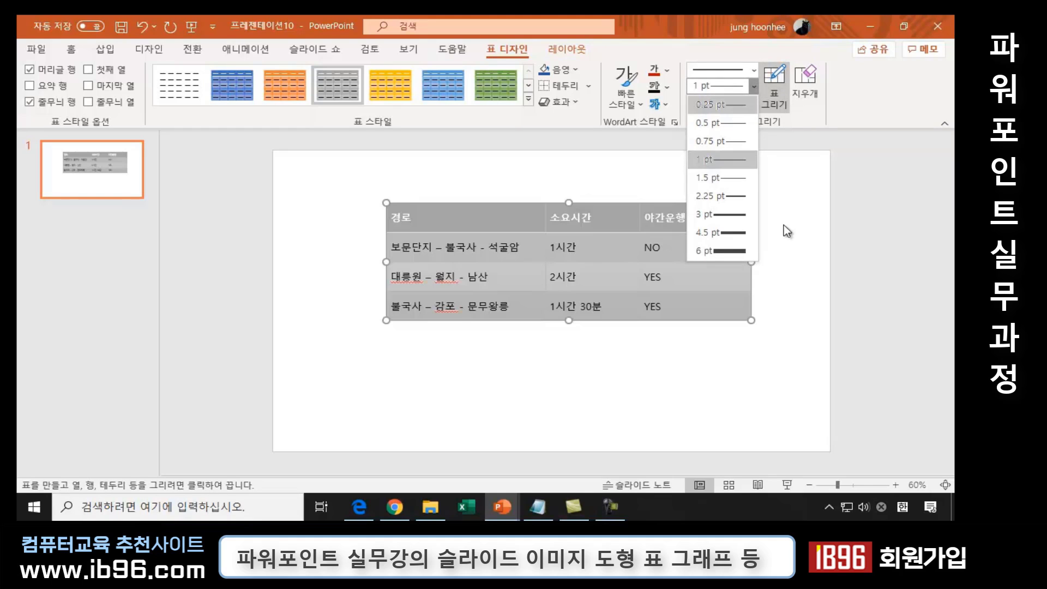
left_click(724, 214)
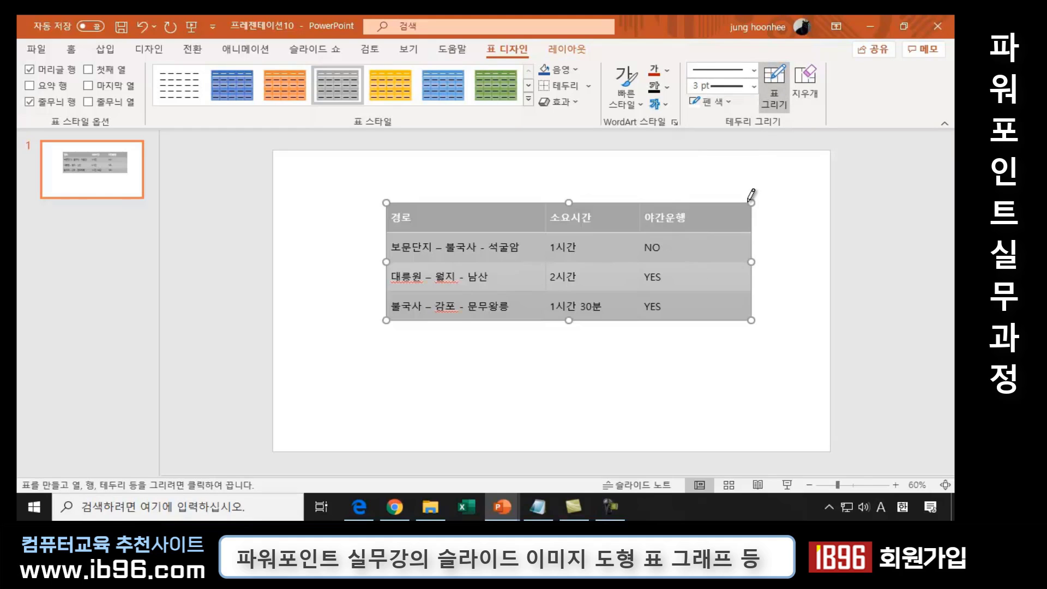
left_click(588, 86)
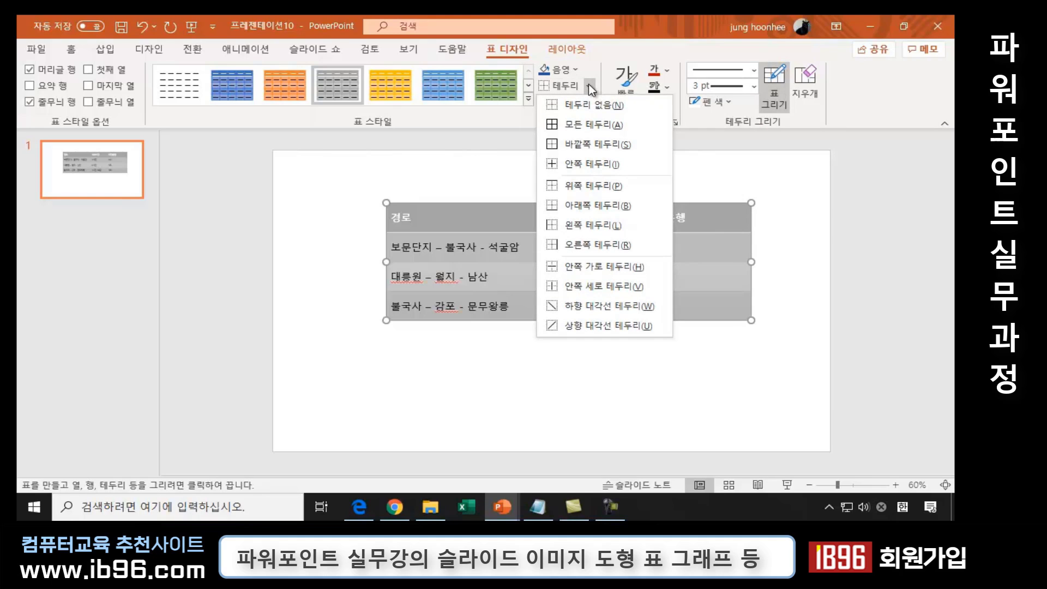
left_click(580, 163)
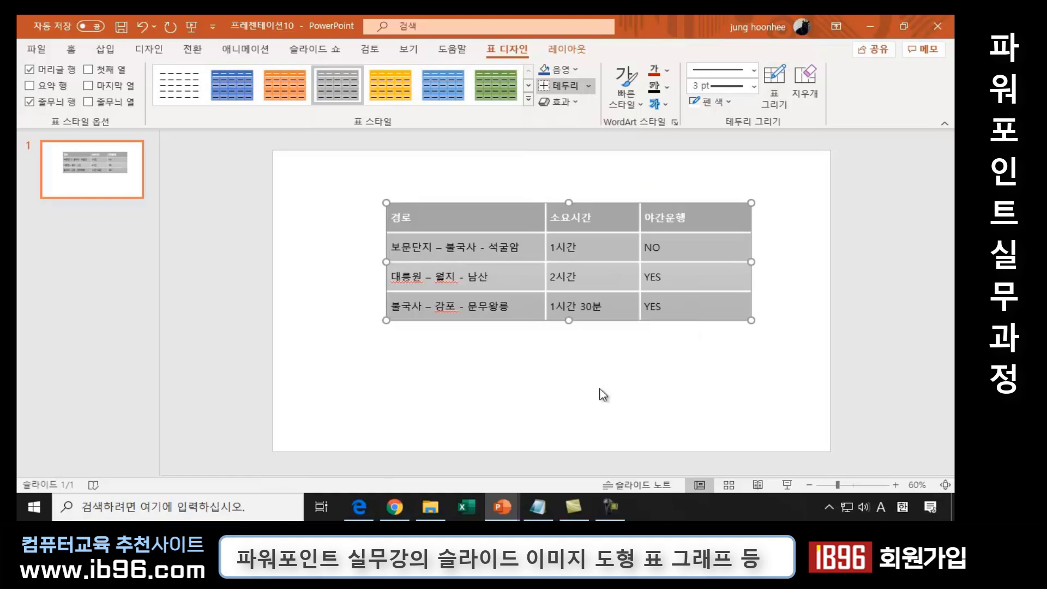
left_click(597, 368)
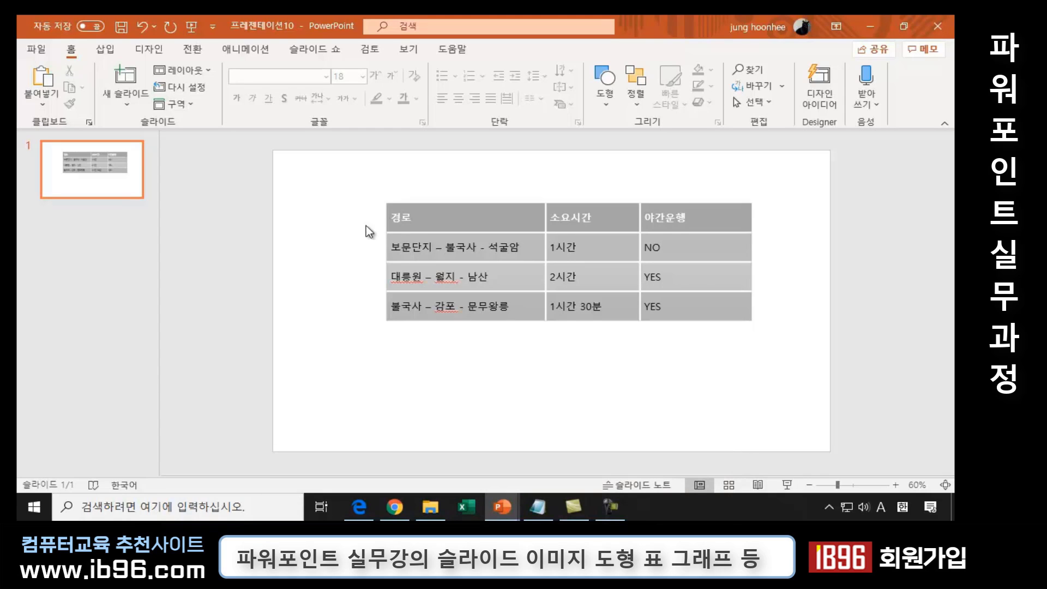
Centre the tour table's header row text horizontally.
left_click(503, 218)
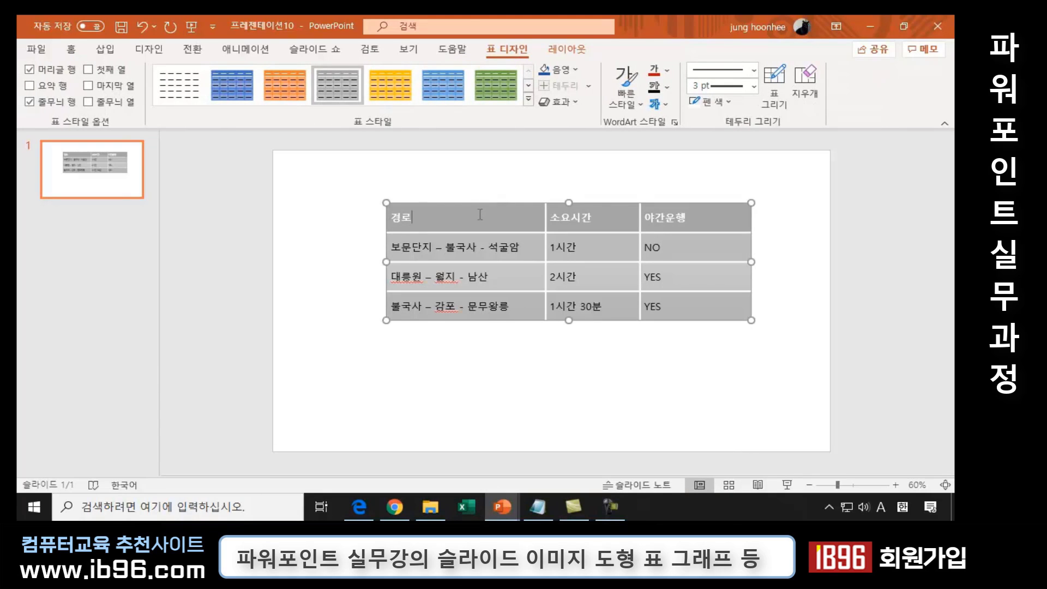
left_click_drag(479, 216, 650, 215)
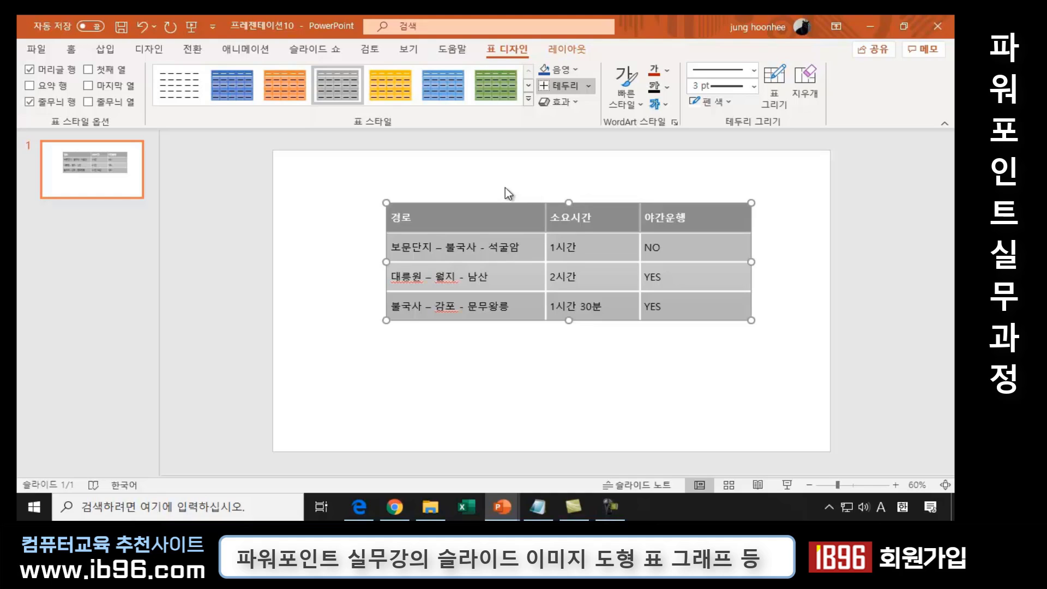
left_click(580, 51)
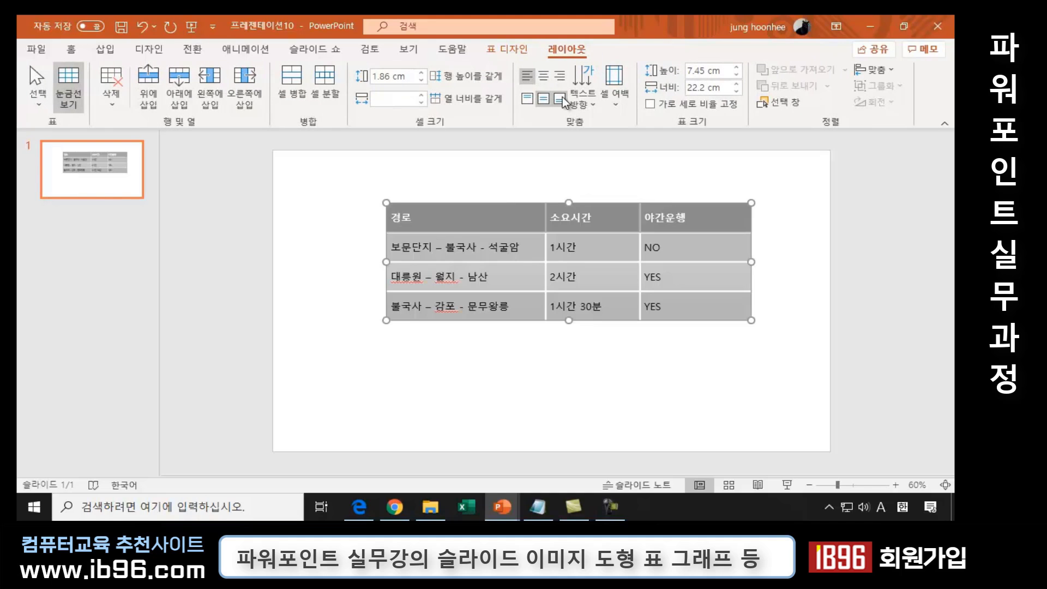
left_click(545, 79)
left_click(541, 380)
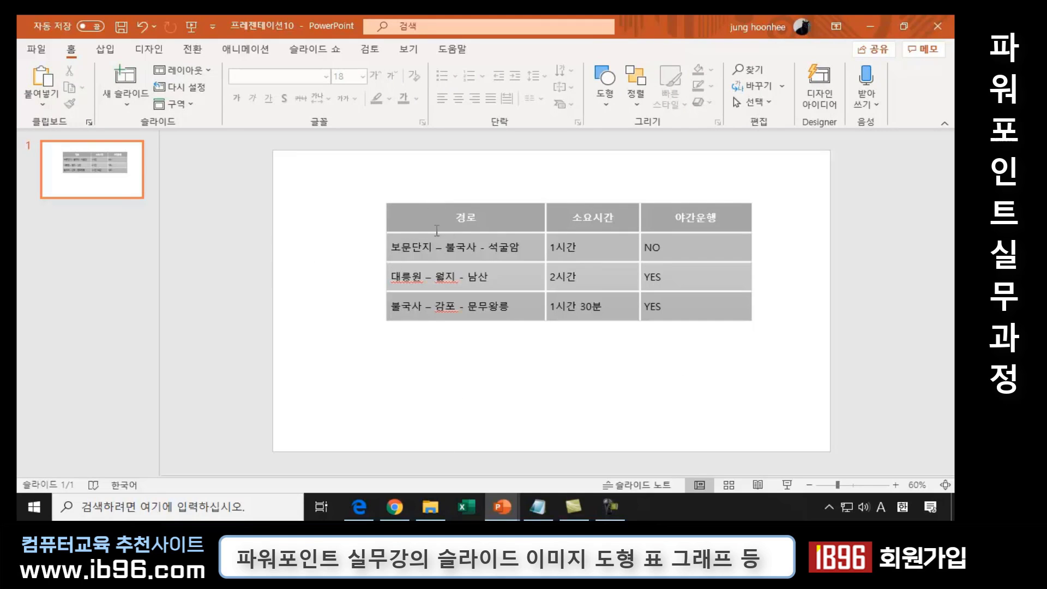
Narrow the 야간운행 column to 4.78 cm, making the table 20.2 cm wide.
left_click(738, 218)
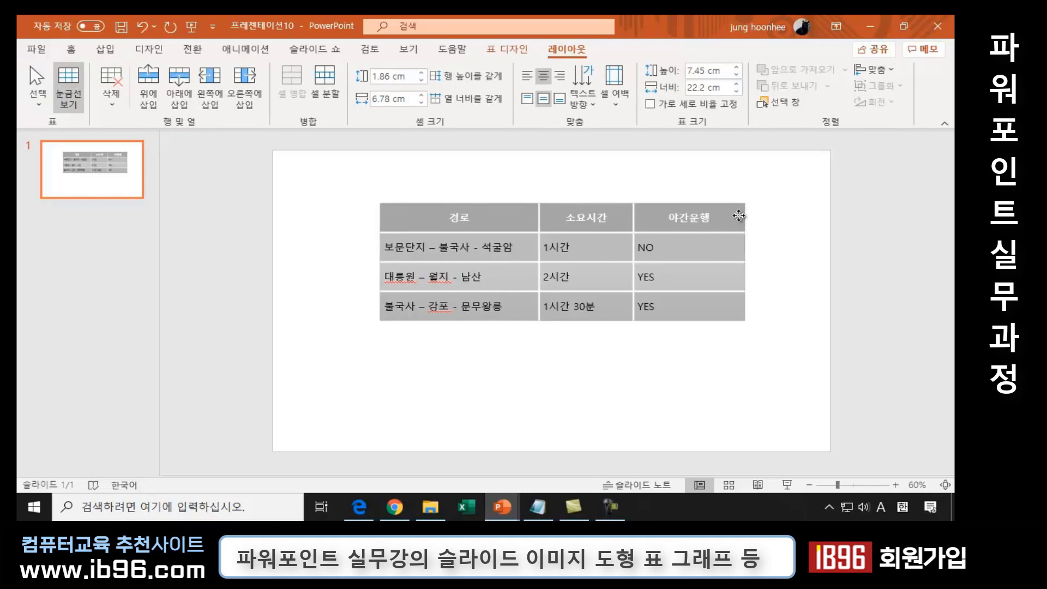
mouse_move(748, 217)
left_mouse_down()
mouse_move(729, 217)
mouse_move(750, 217)
left_mouse_up()
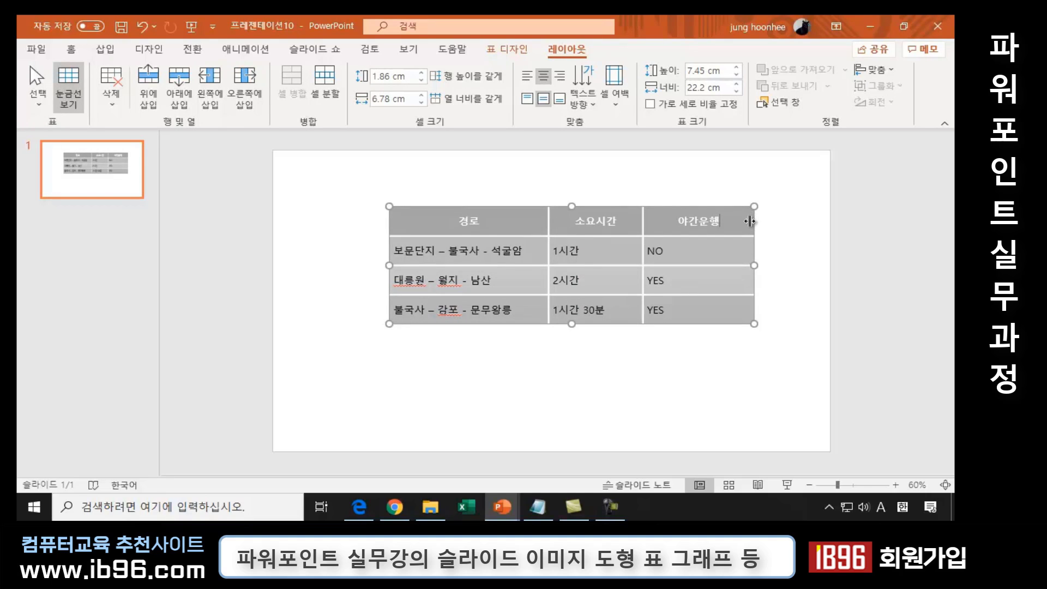
left_click_drag(750, 221, 721, 221)
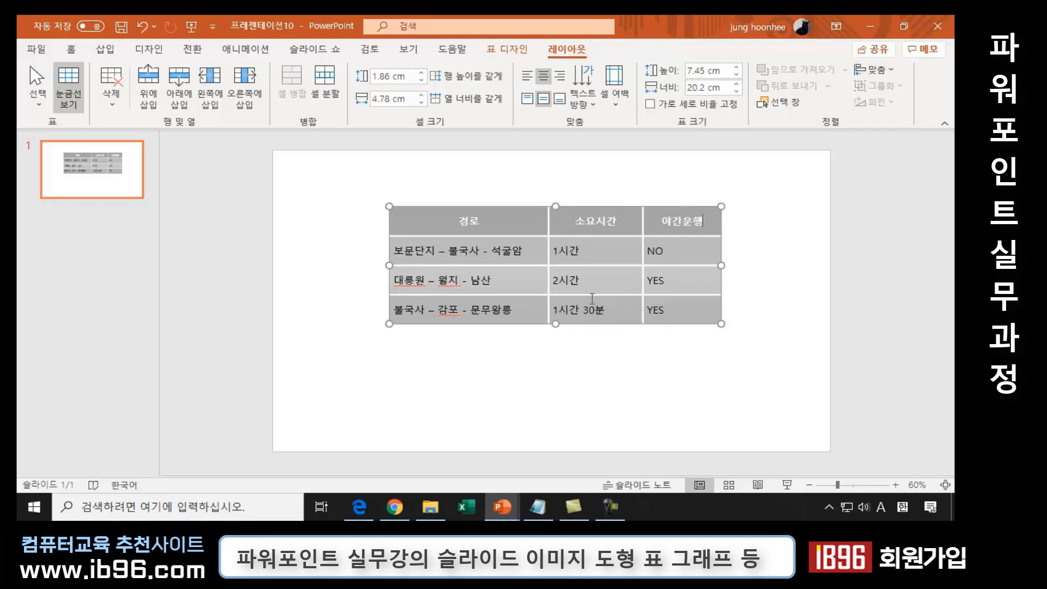
left_click(608, 369)
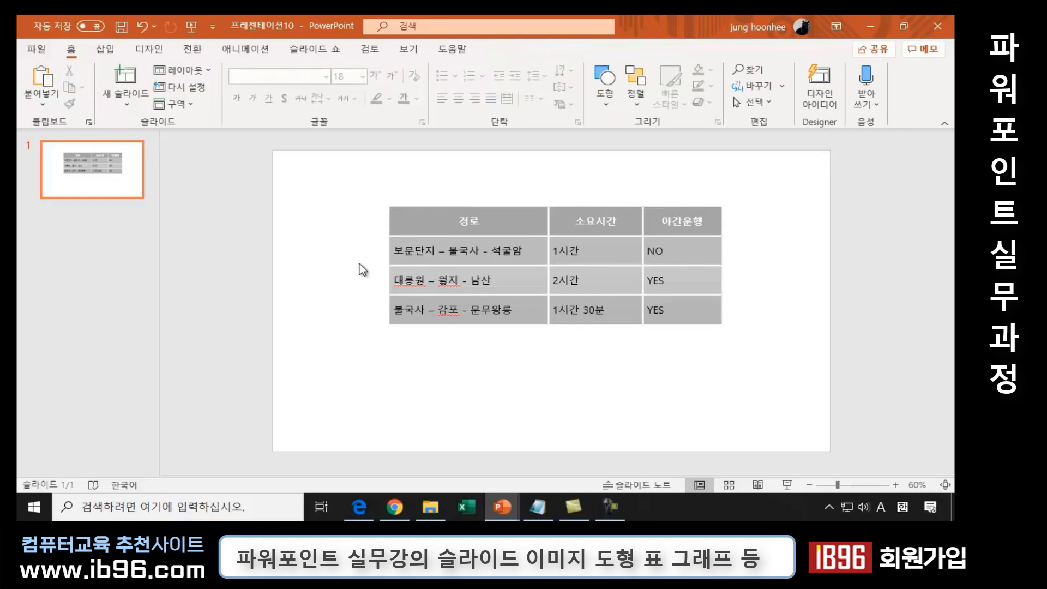
Move the tour table right, nearer the slide's centre, and bring up the Shapes gallery.
mouse_move(432, 208)
left_mouse_down()
mouse_move(533, 208)
mouse_move(478, 209)
mouse_move(489, 211)
left_mouse_up()
left_click(487, 377)
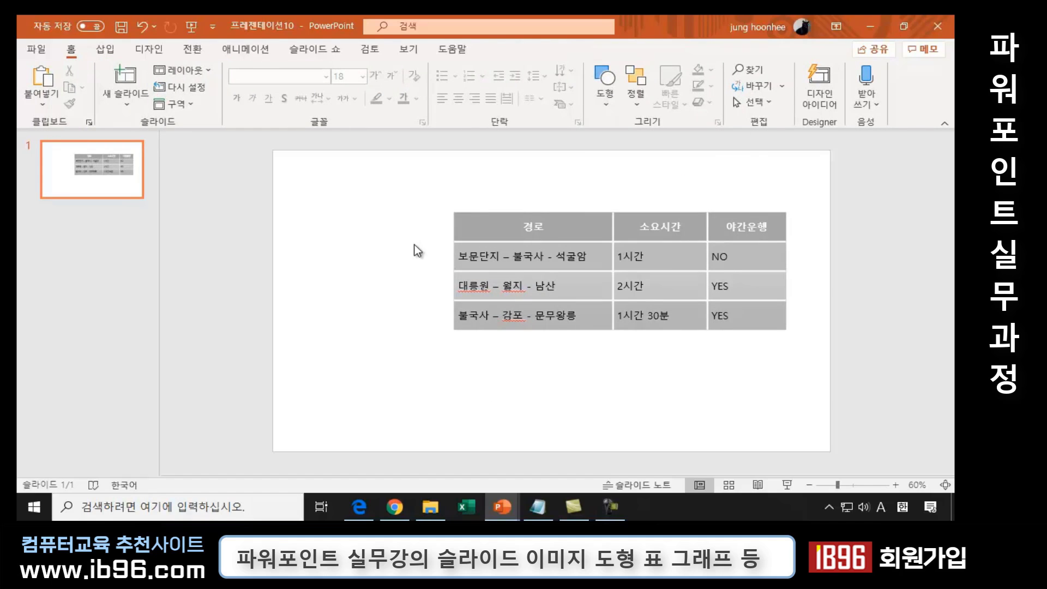
left_click(602, 104)
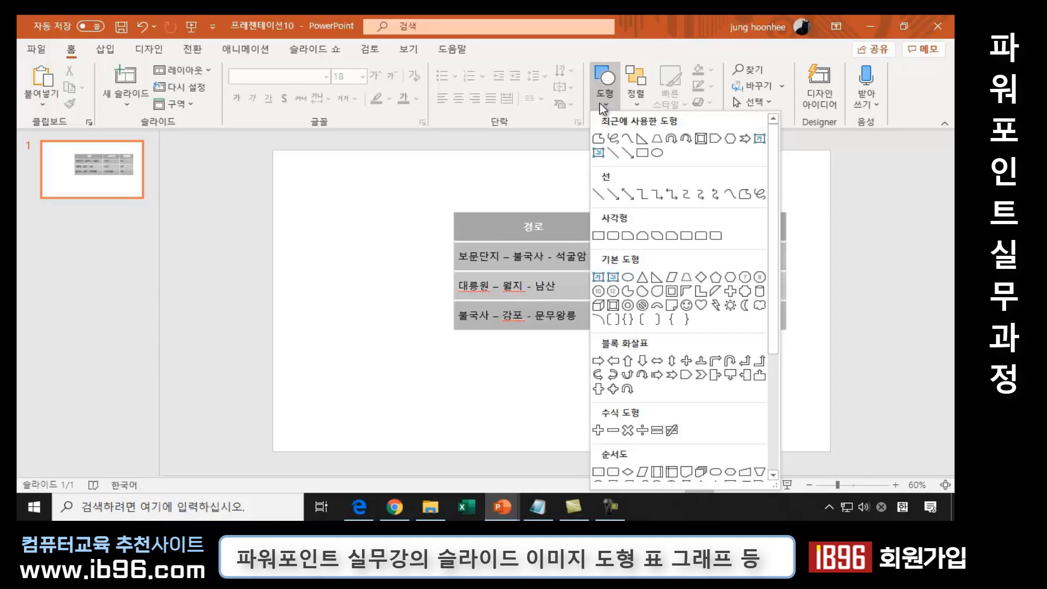
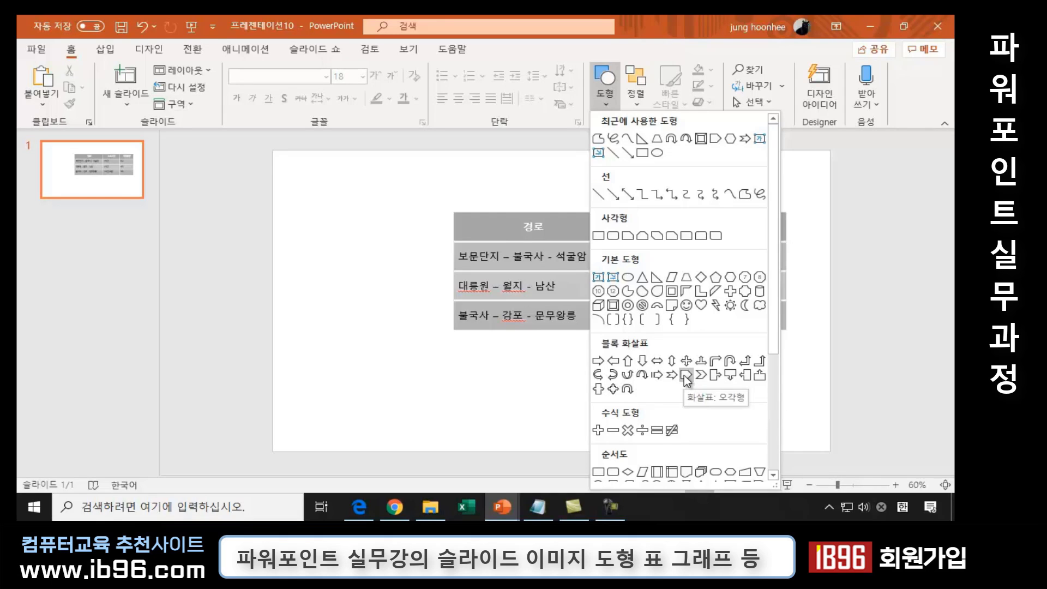
Draw a pentagon arrow left of the route table, level with its first row, and adjust its point.
left_click(686, 376)
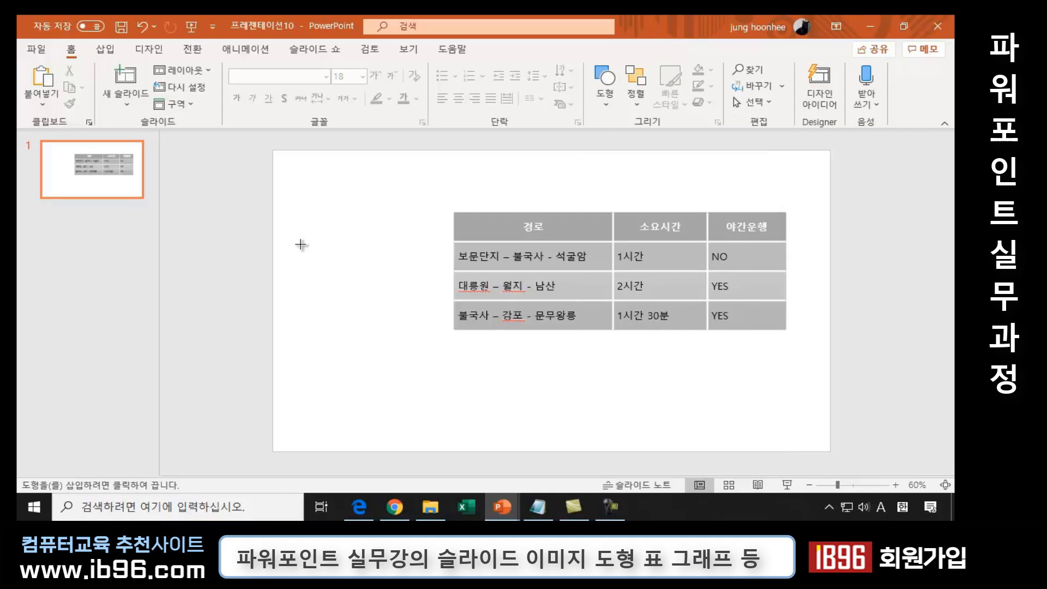
left_click_drag(301, 244, 447, 269)
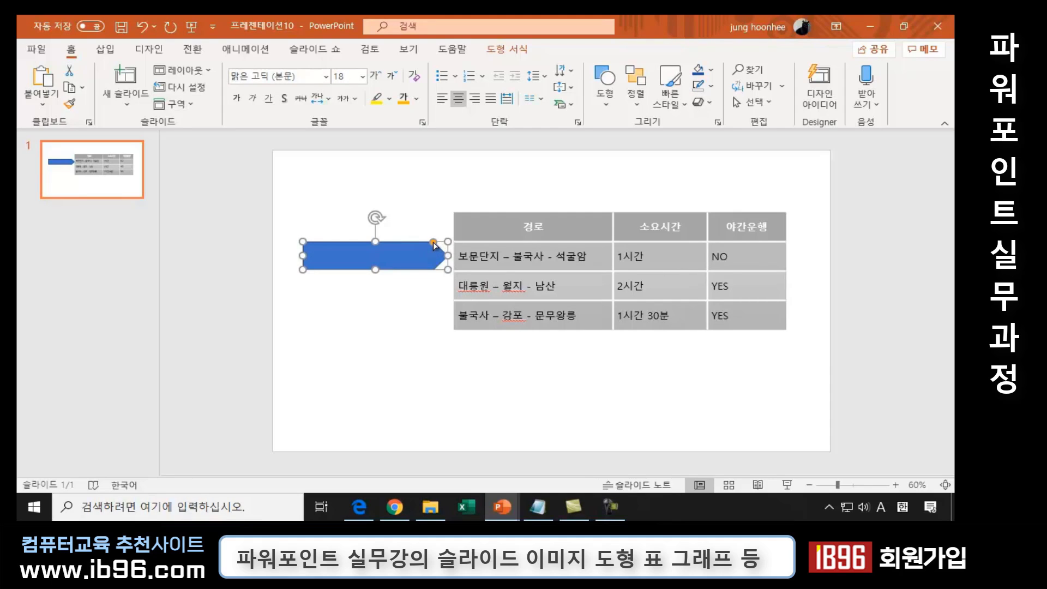
left_click_drag(433, 244, 422, 242)
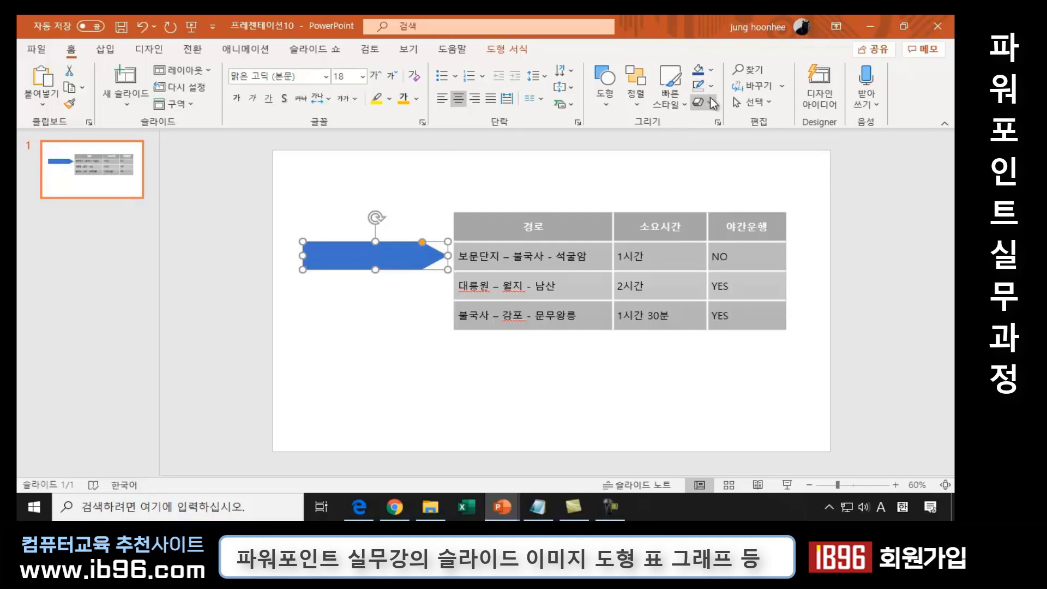
left_click(712, 70)
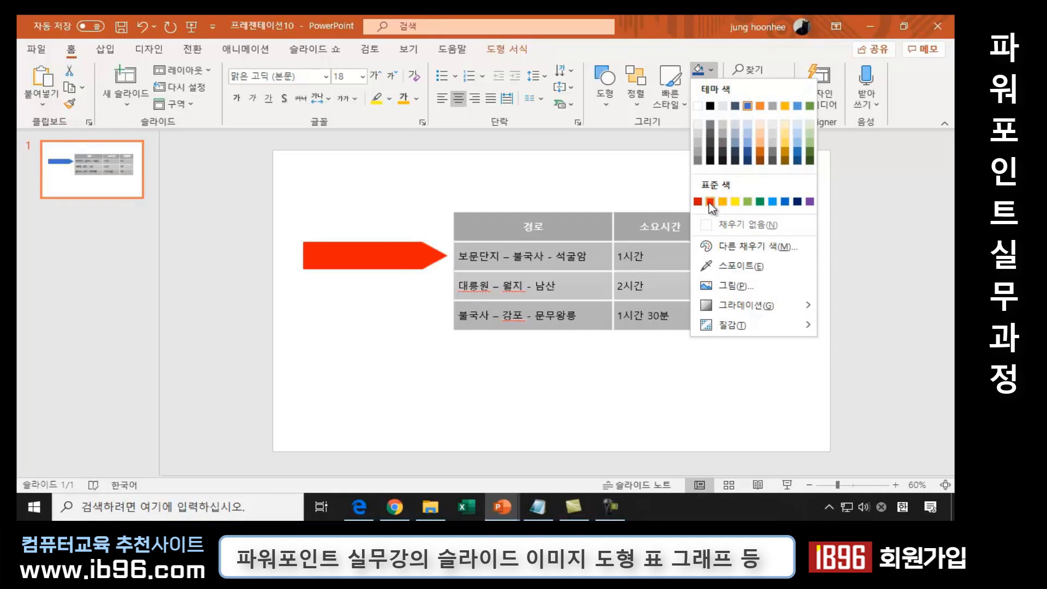
Fill the arrow with the custom red RGB 250, 14, 81.
left_click(772, 251)
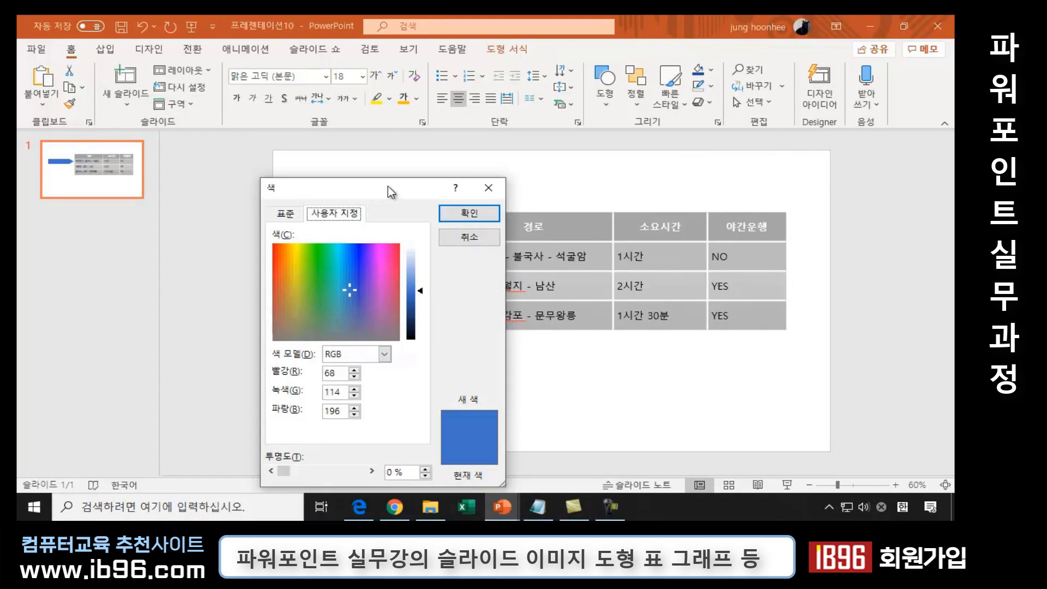
mouse_move(387, 185)
left_mouse_down()
mouse_move(731, 214)
mouse_move(659, 182)
left_mouse_up()
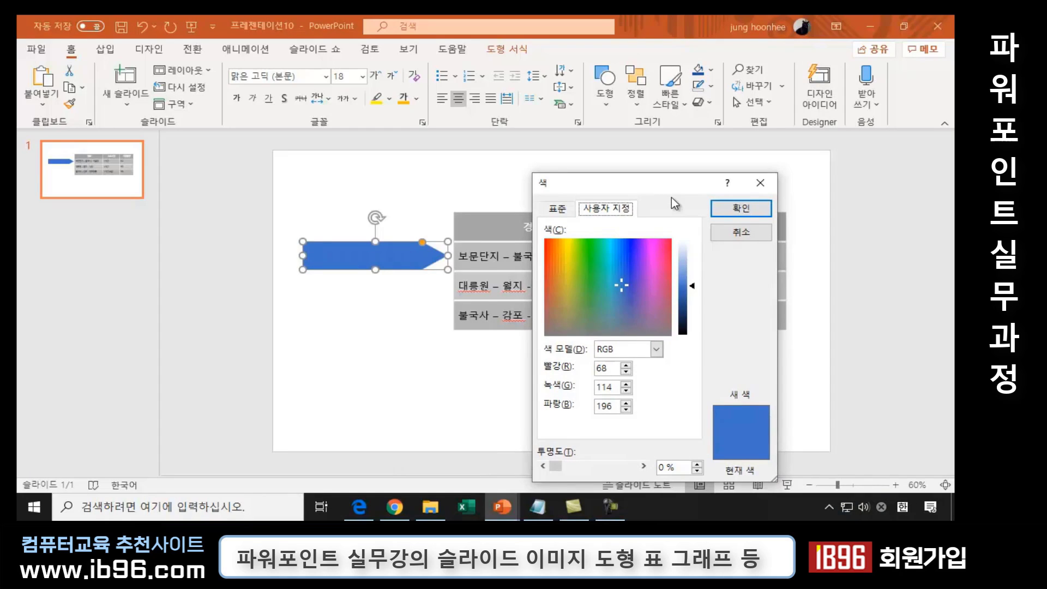
left_click(664, 244)
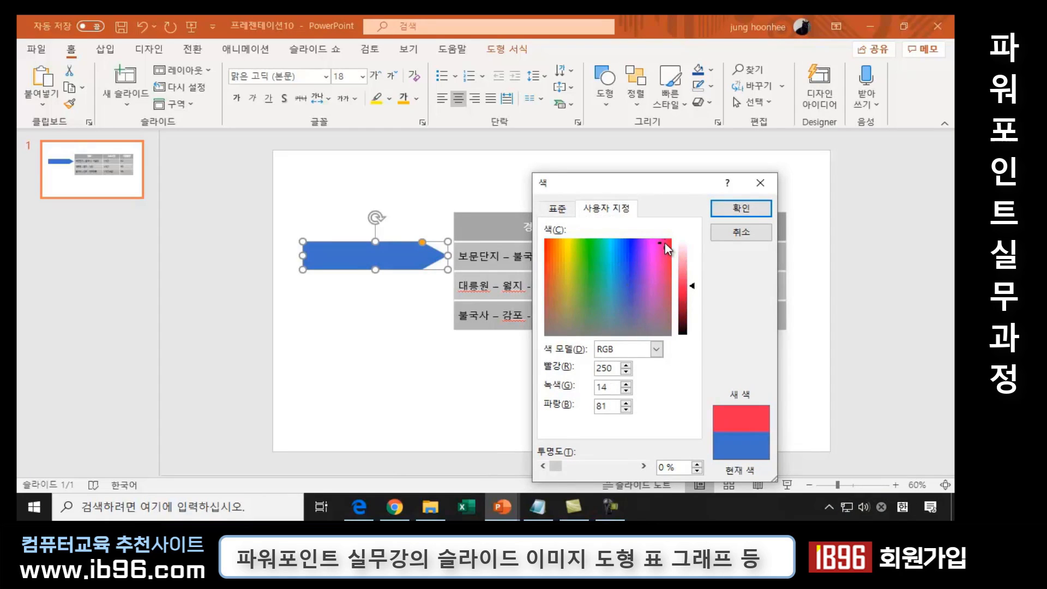
left_click(741, 208)
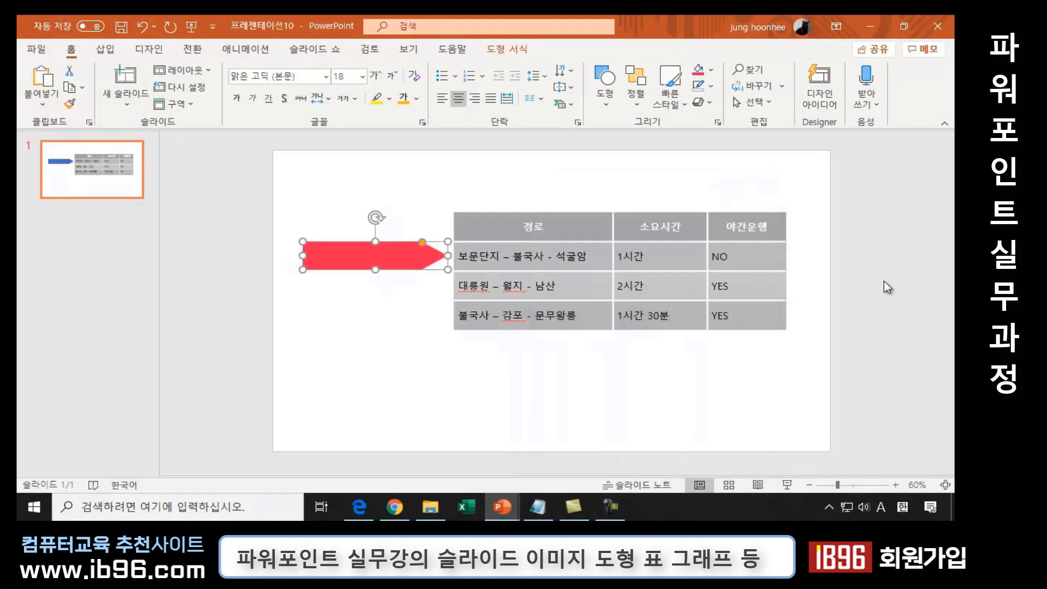
left_click(424, 399)
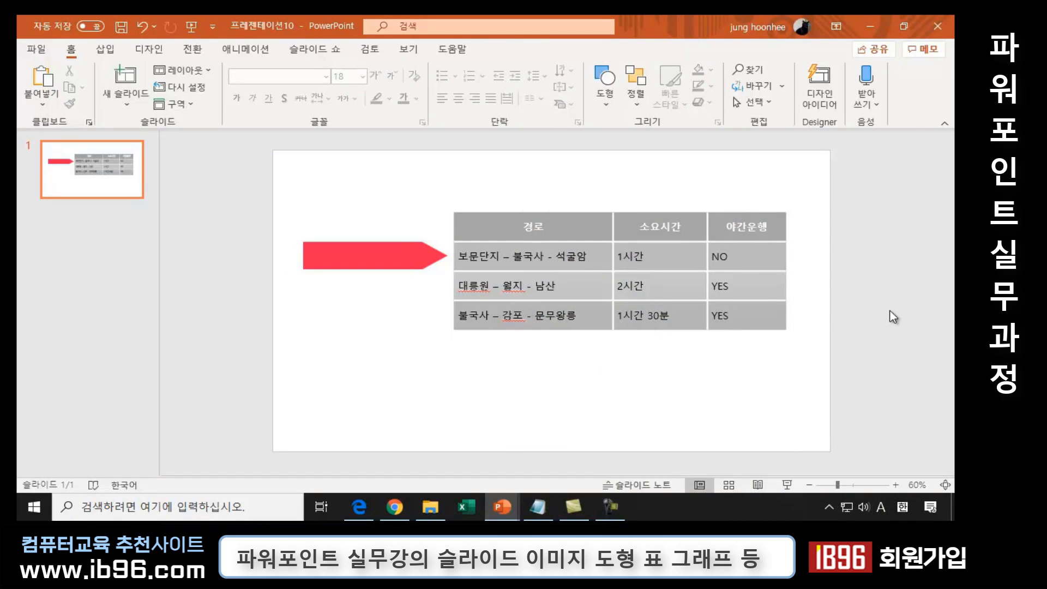
Give the red arrow the first outer shadow effect.
left_click(383, 252)
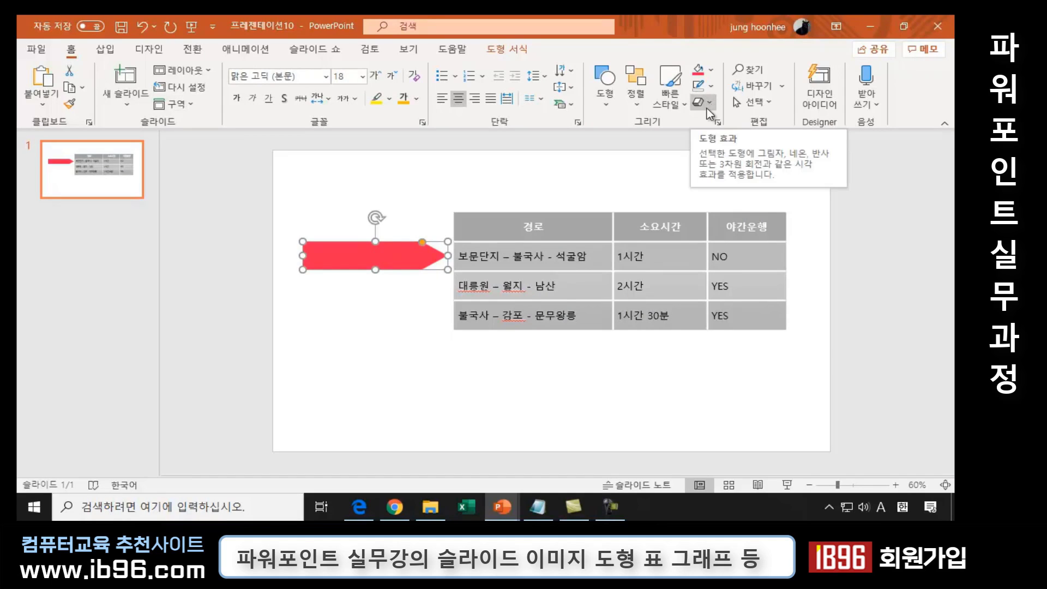
left_click(708, 103)
mouse_move(761, 164)
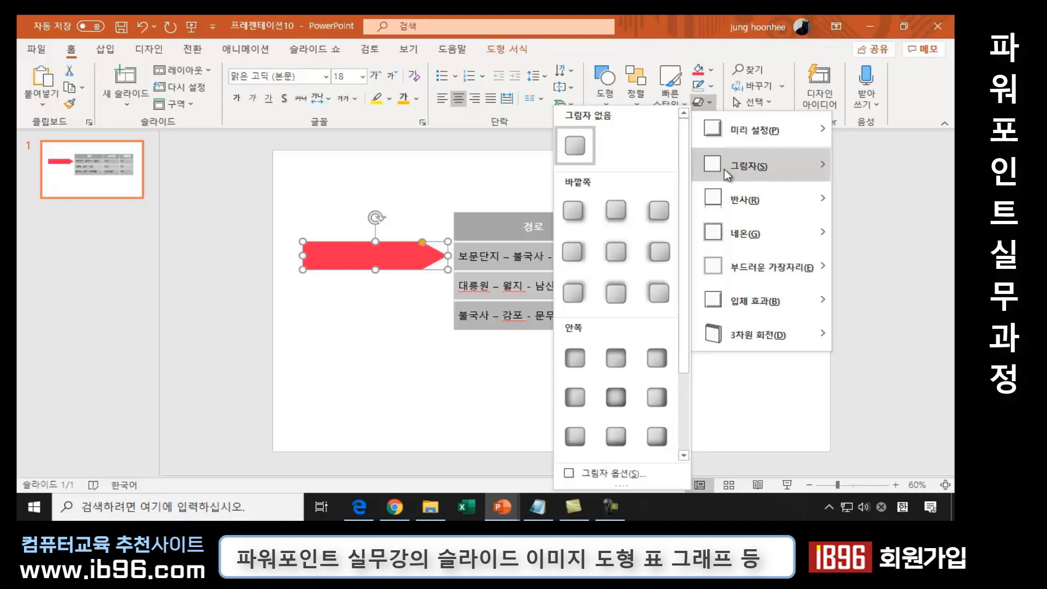
left_click(579, 208)
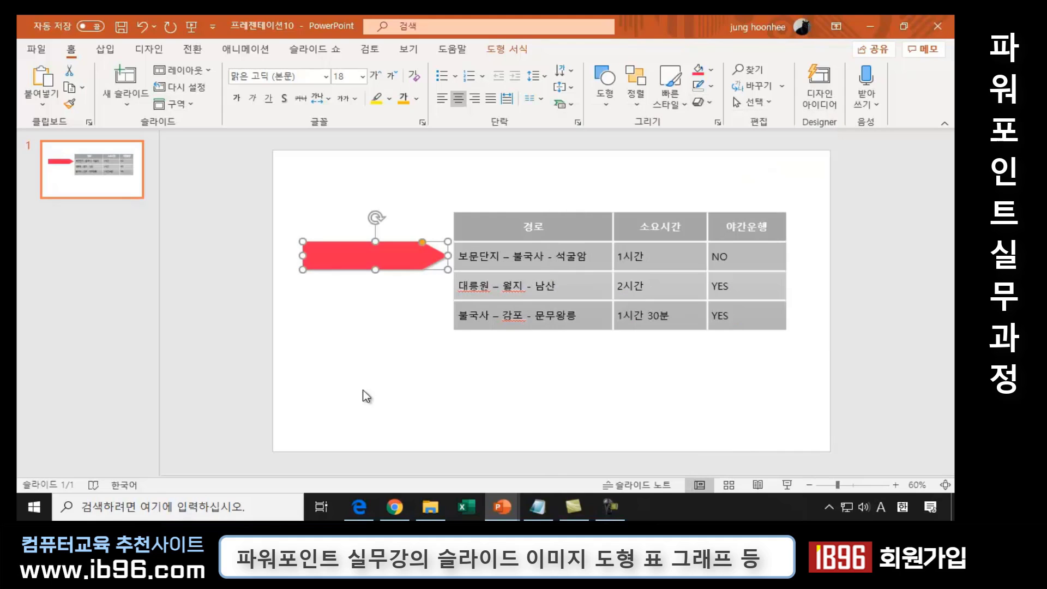
left_click(588, 395)
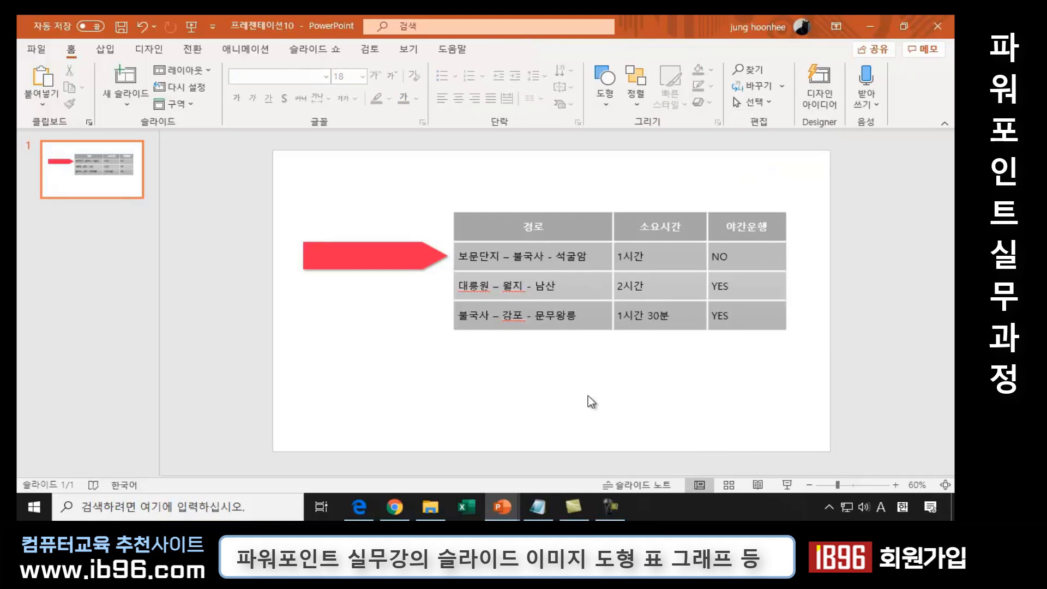
Add a text box above the arrow reading 'A 코스'.
left_click(605, 84)
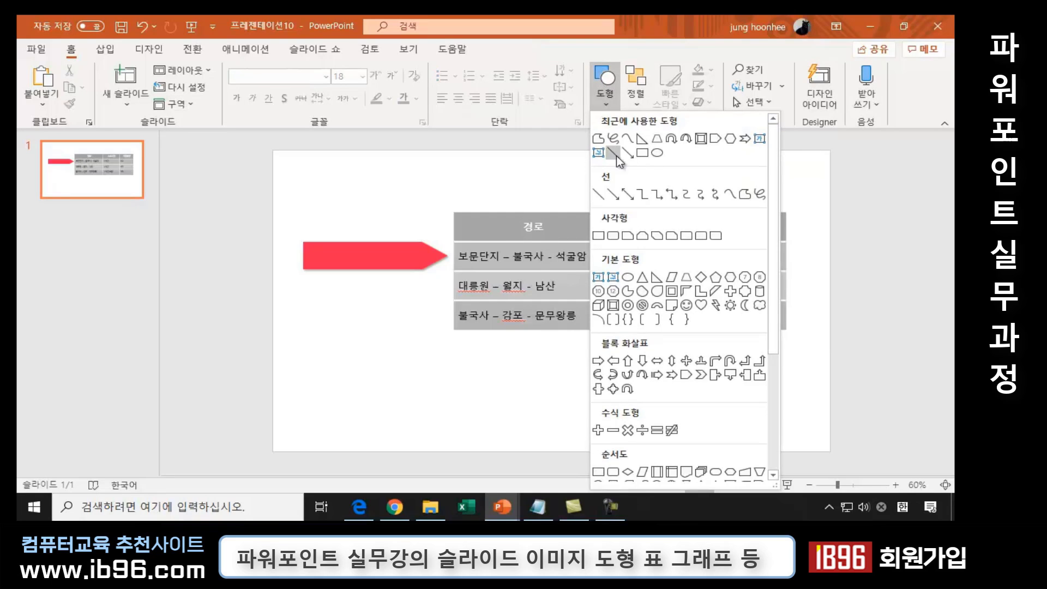
left_click(598, 278)
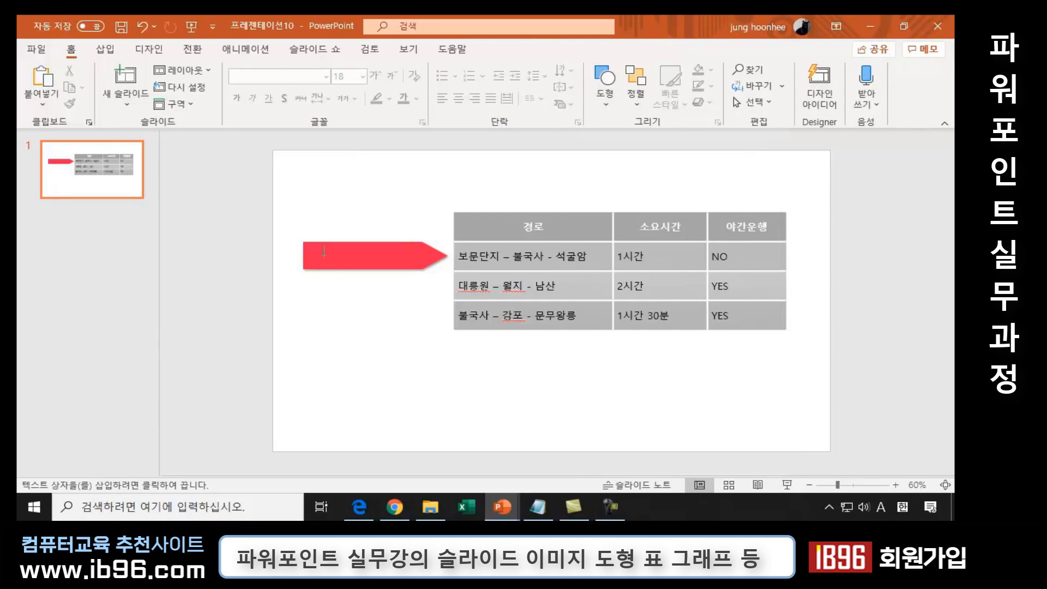
left_click(337, 189)
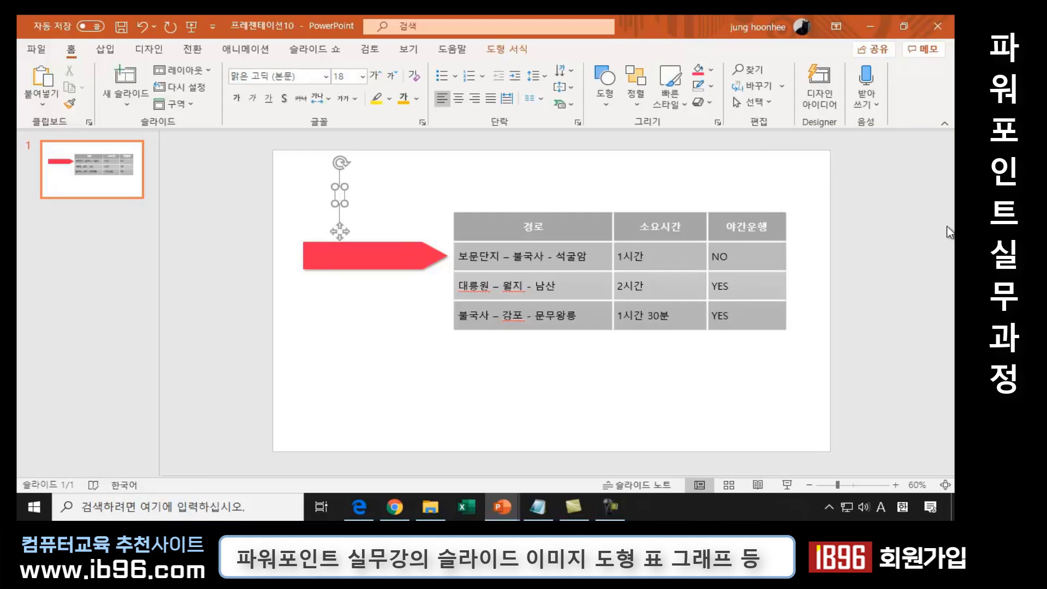
type("A")
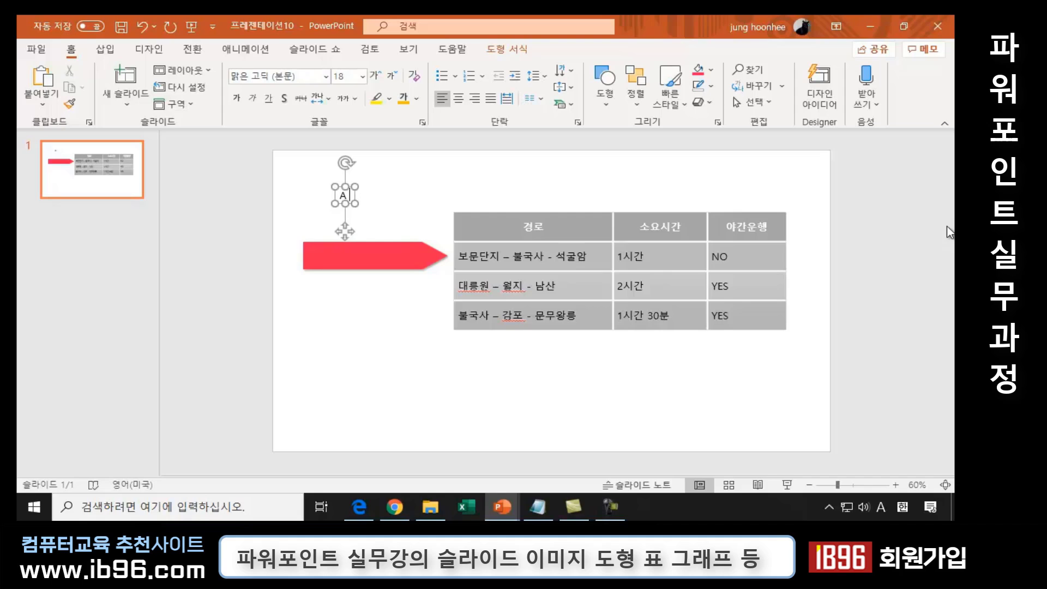
key("Hangul")
type(" 코스")
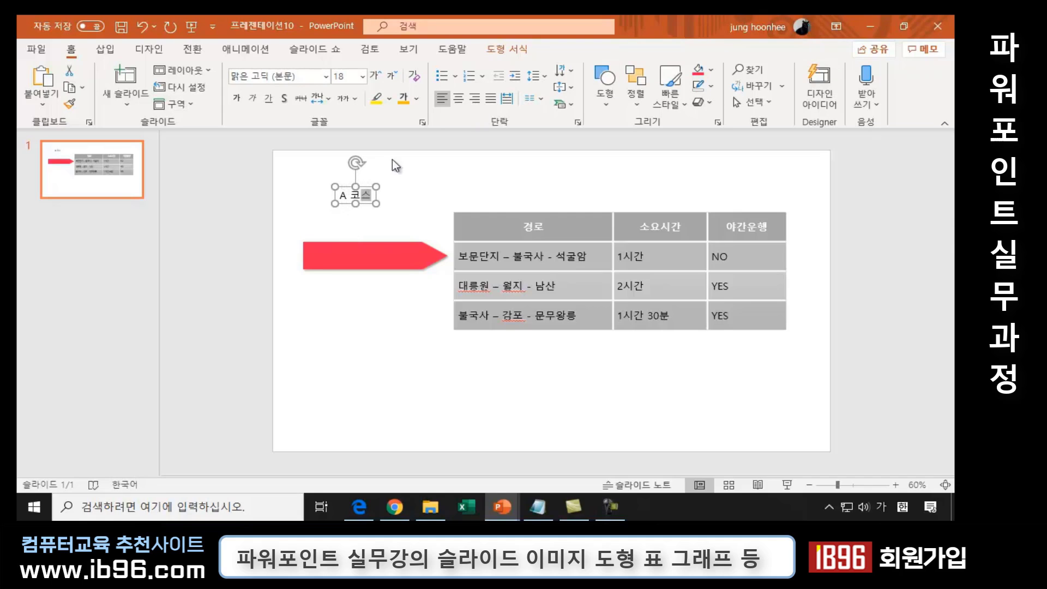
Make the 'A 코스' label bold at 24 pt and move it onto the arrow.
left_click(346, 186)
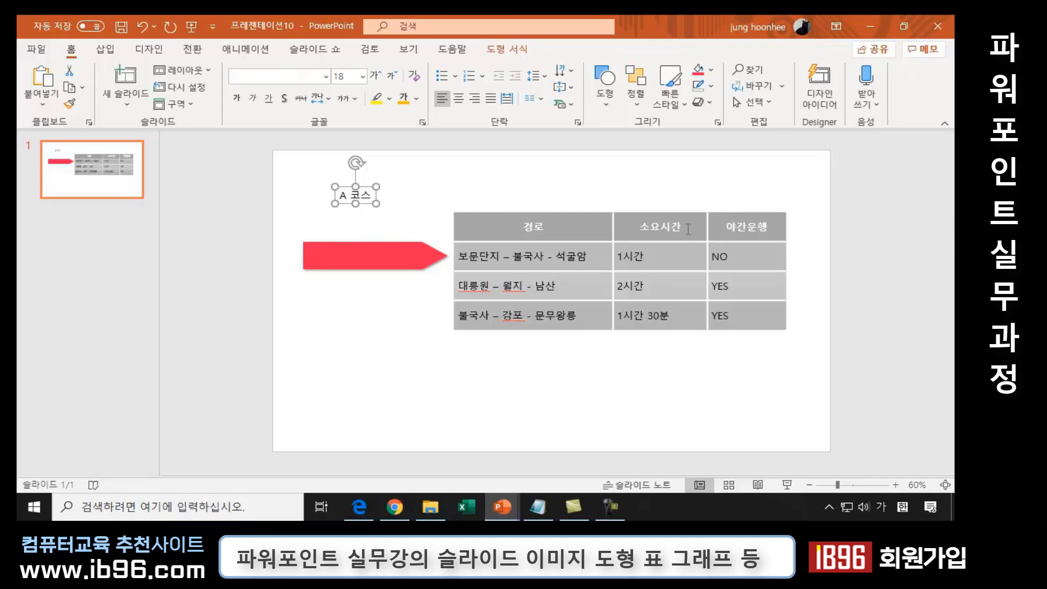
left_click(239, 97)
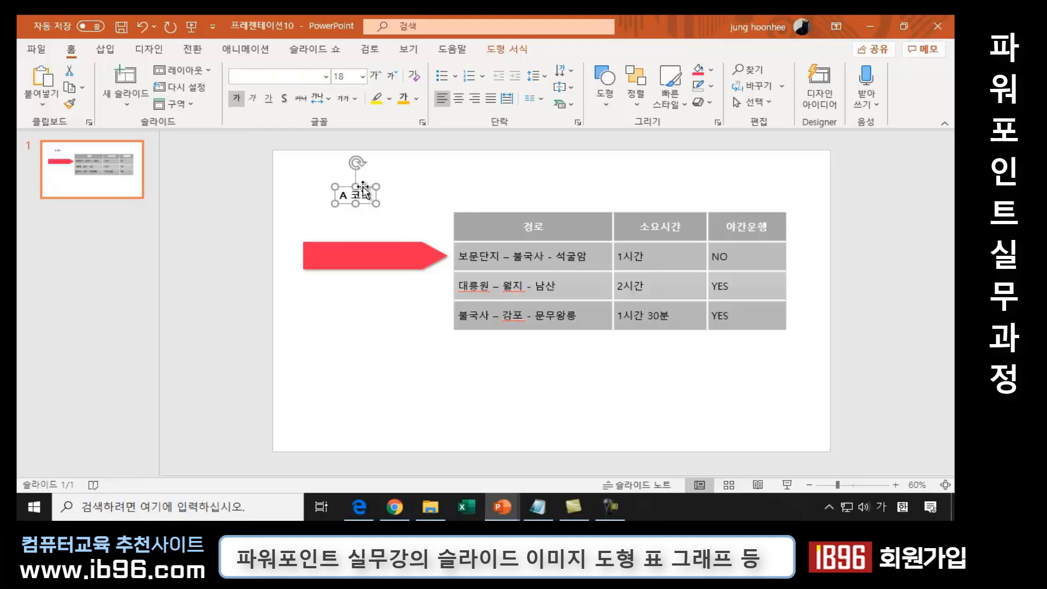
mouse_move(348, 186)
left_mouse_down()
mouse_move(348, 238)
mouse_move(364, 246)
left_mouse_up()
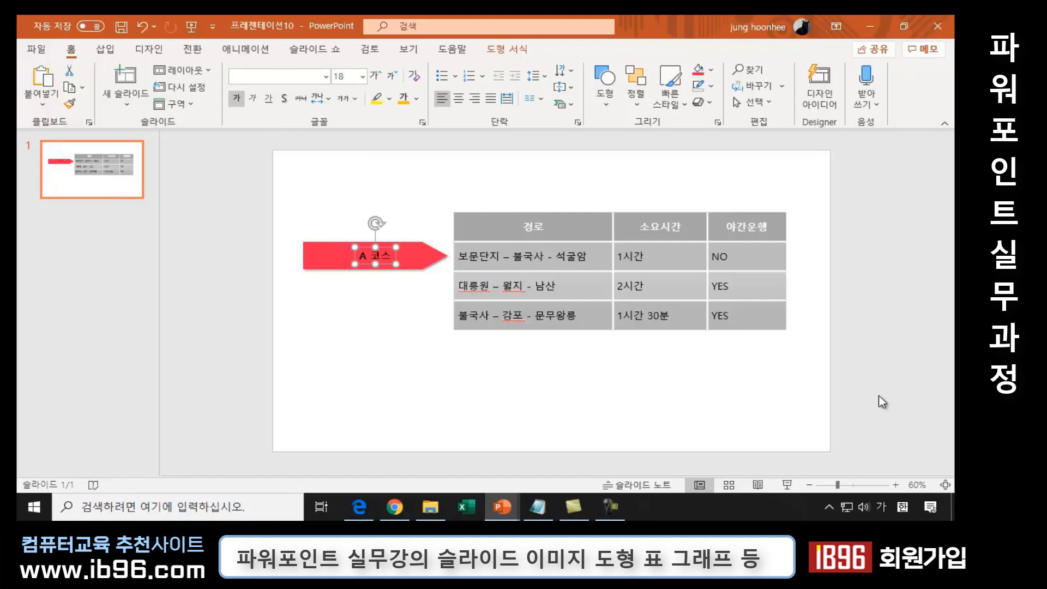
left_click(363, 78)
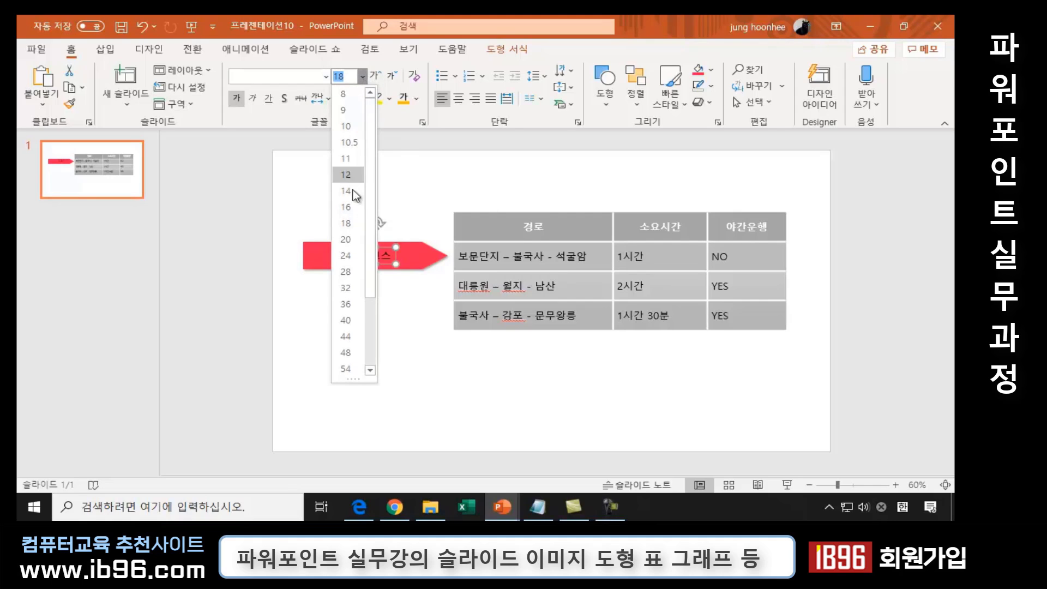
left_click(347, 256)
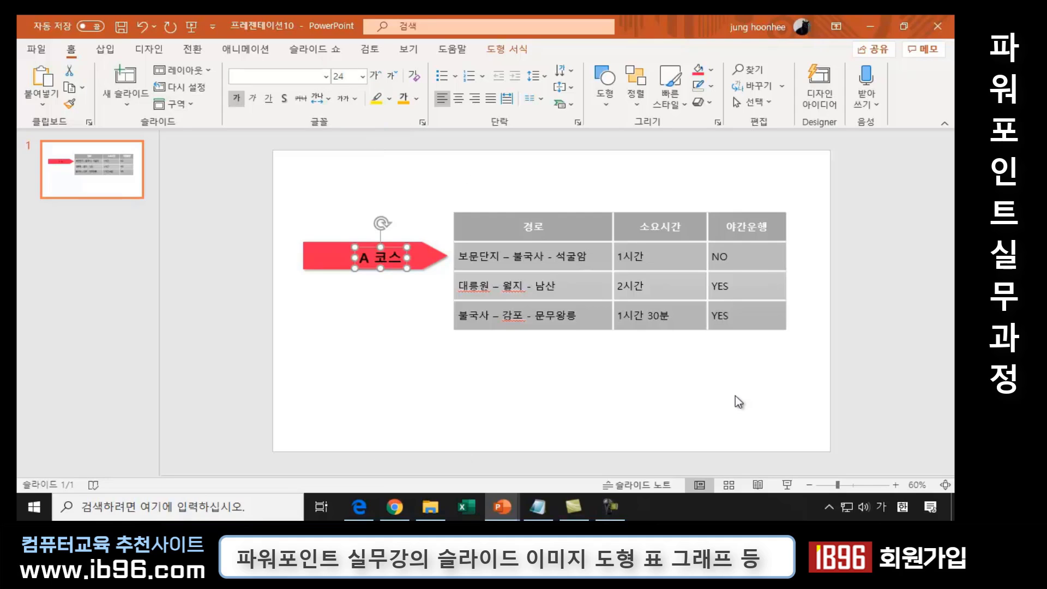
Centre the label on the arrow, then select the arrow and label together.
key("ctrl+Left")
key("ctrl+Up")
key("ctrl+Left")
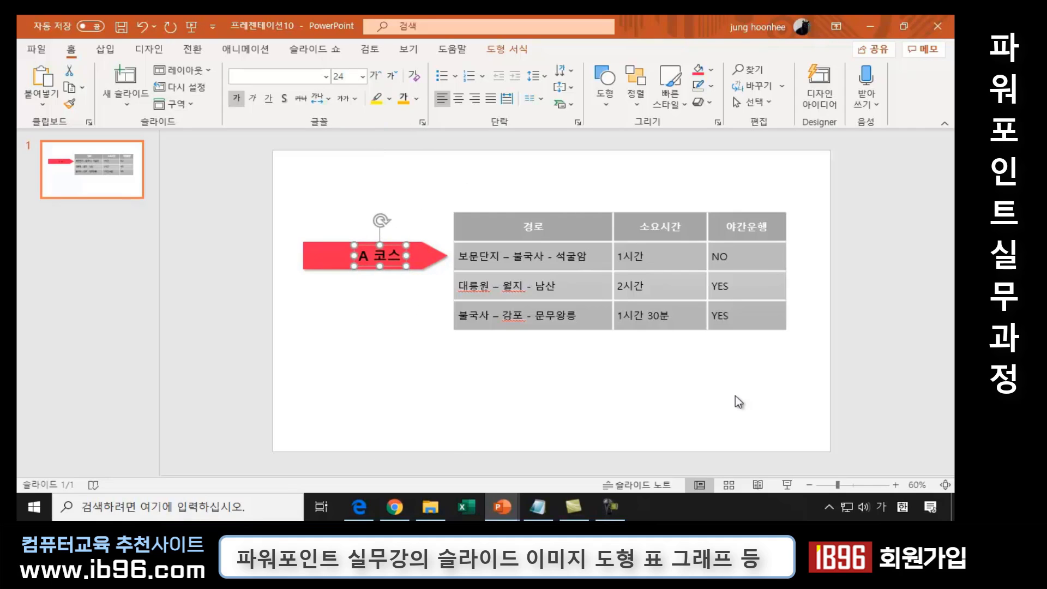
key("ctrl+Left")
key("ctrl+Up")
key("ctrl+Left")
key("ctrl+Up")
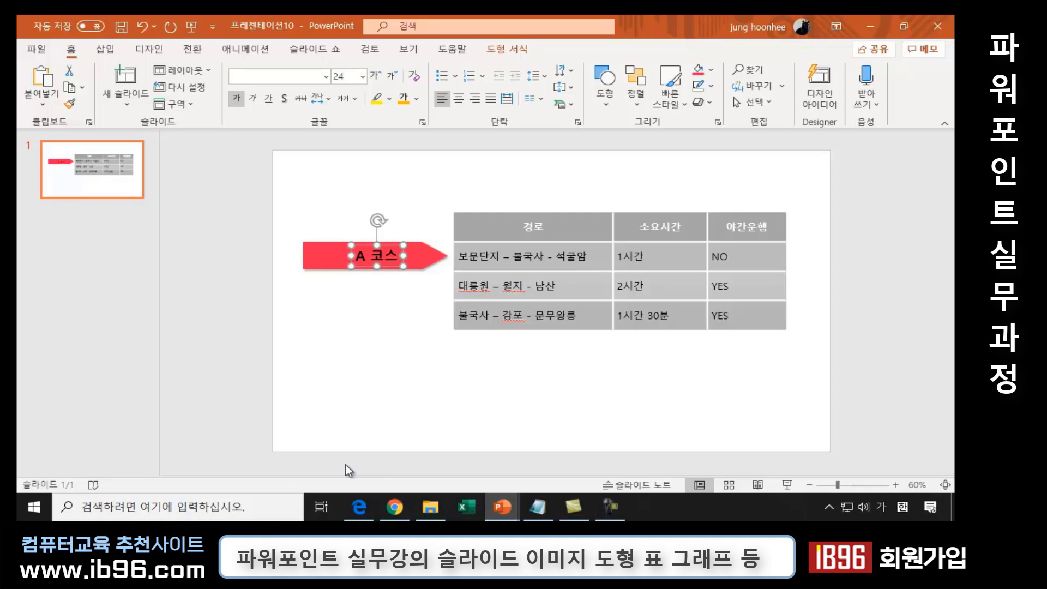
left_click(584, 424)
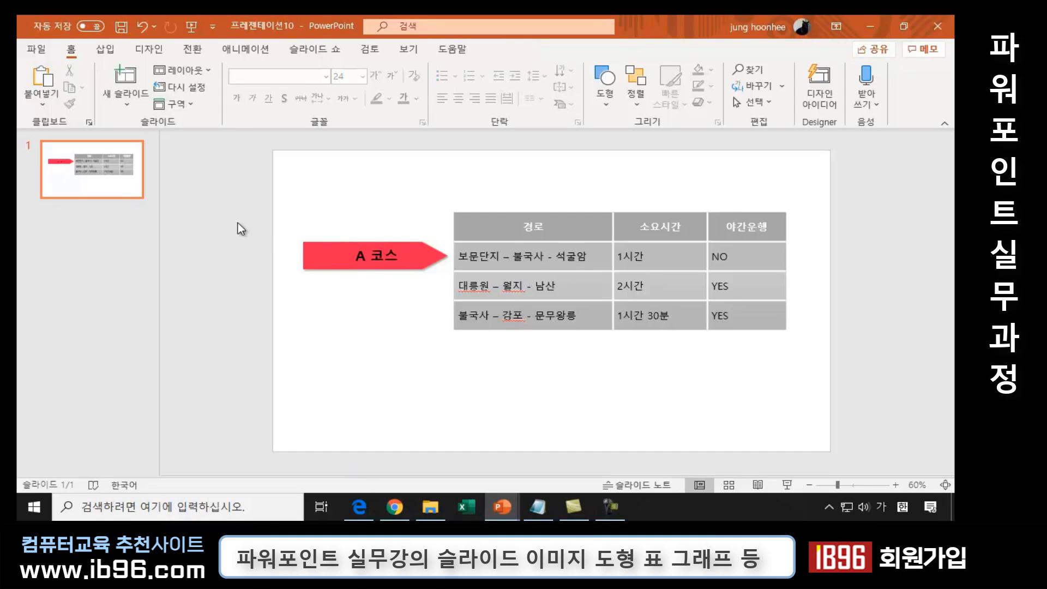
left_click_drag(237, 222, 457, 284)
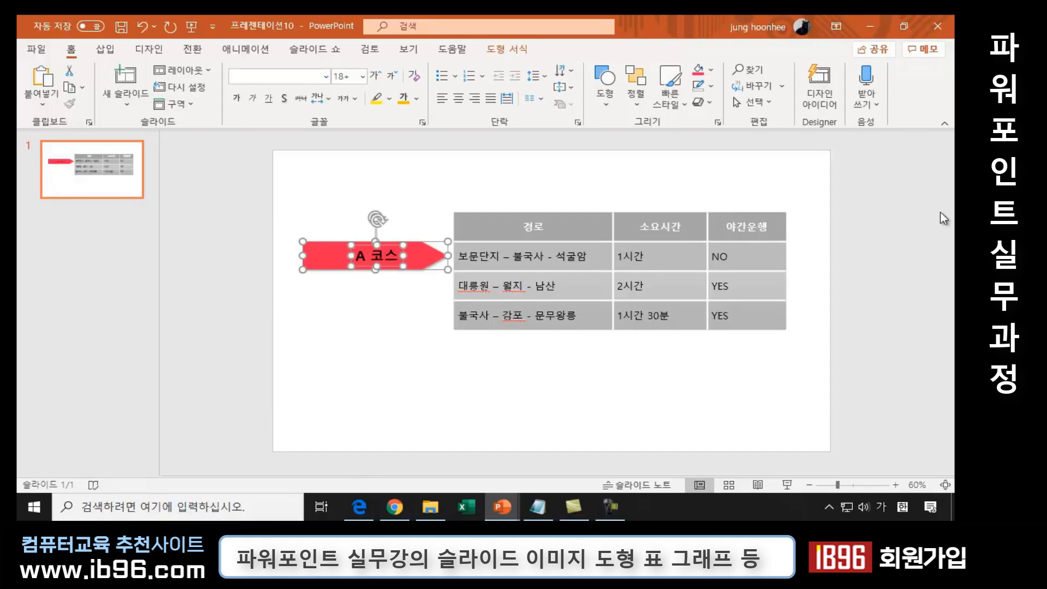
Duplicate the labelled arrow and align the copy beside the table's second row.
key("ctrl+c")
key("ctrl+v")
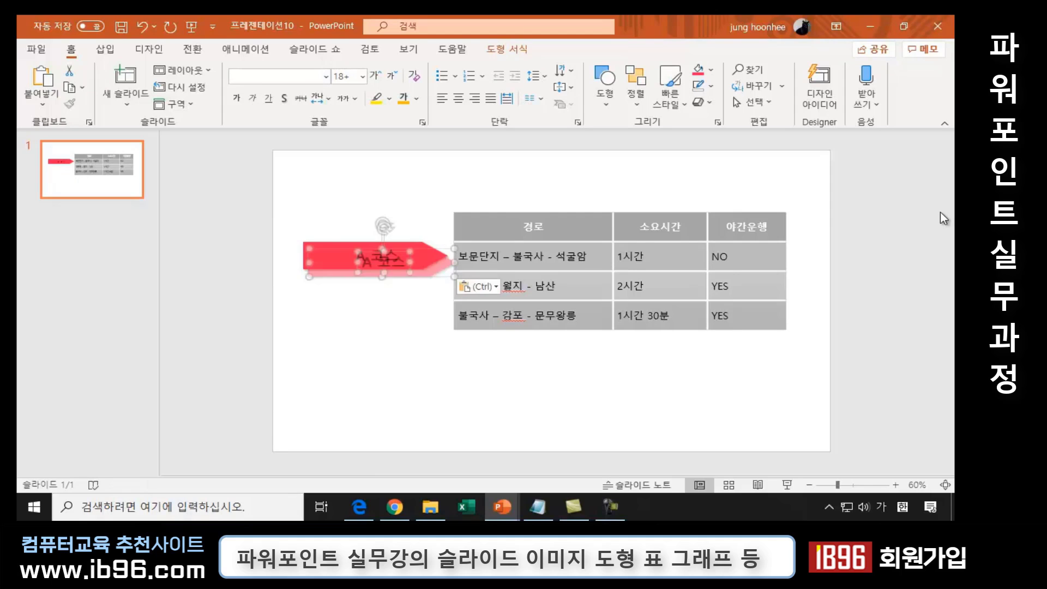
key("Left")
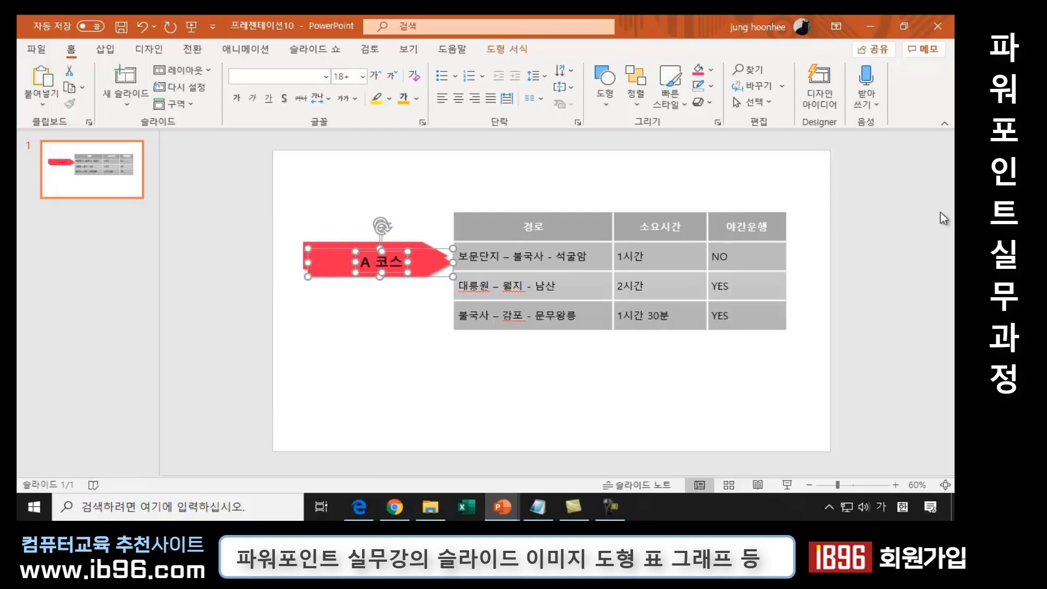
key("Left")
key("Left")
key("Left")
key("Left")
key("Left")
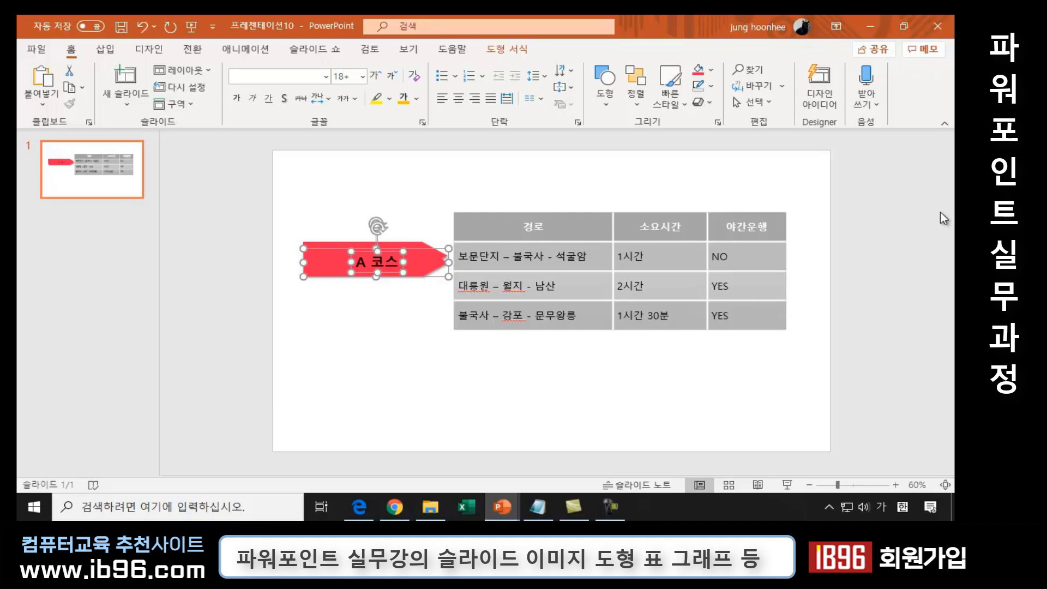
key("Down")
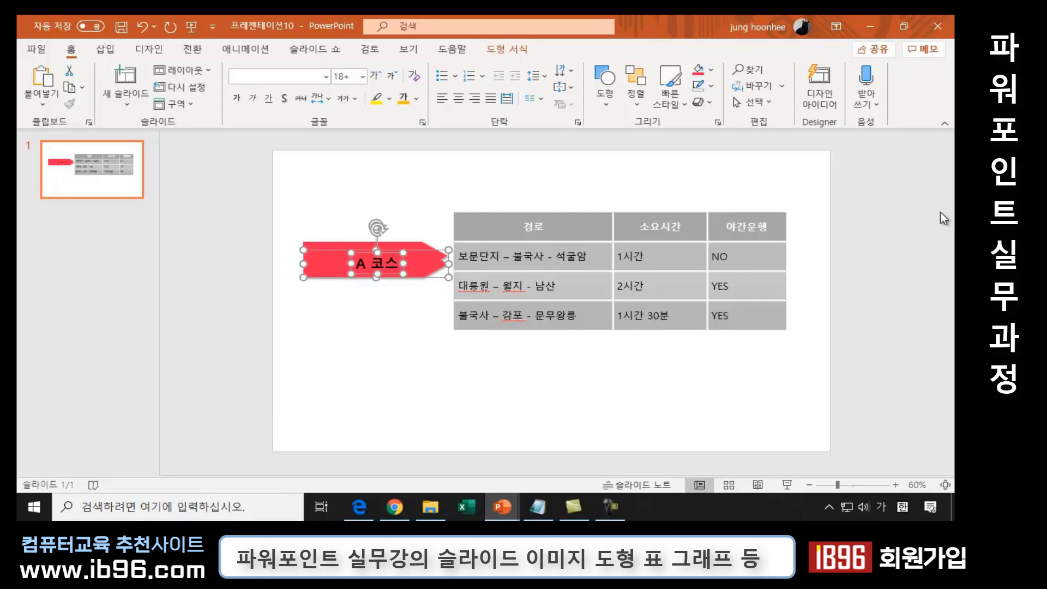
key("Down")
key("Down")
key("Down")
key("Down")
key("Down")
key("Up")
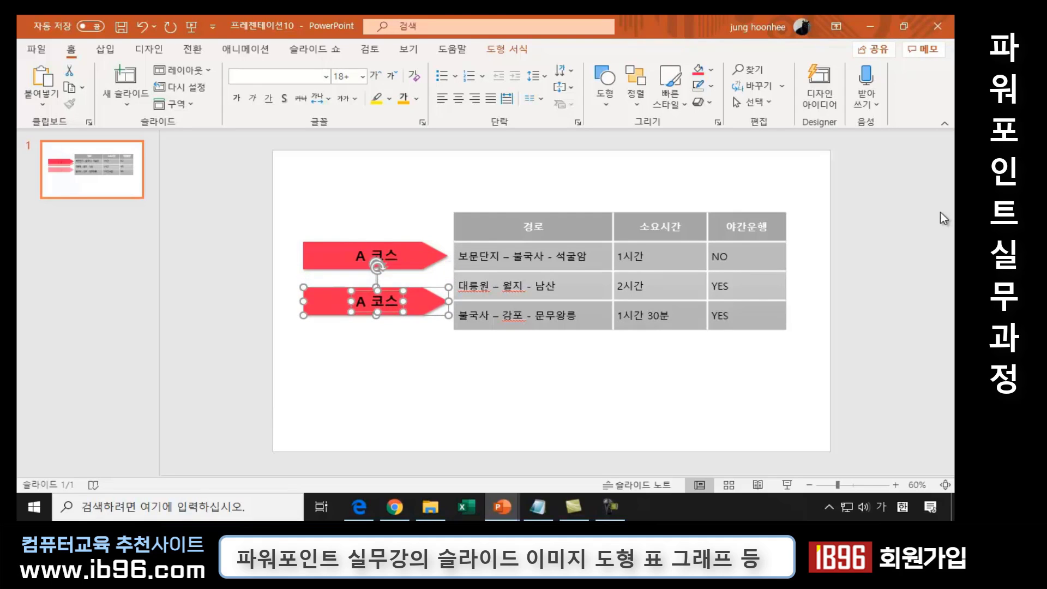
key("Up")
key("Up")
key("Up")
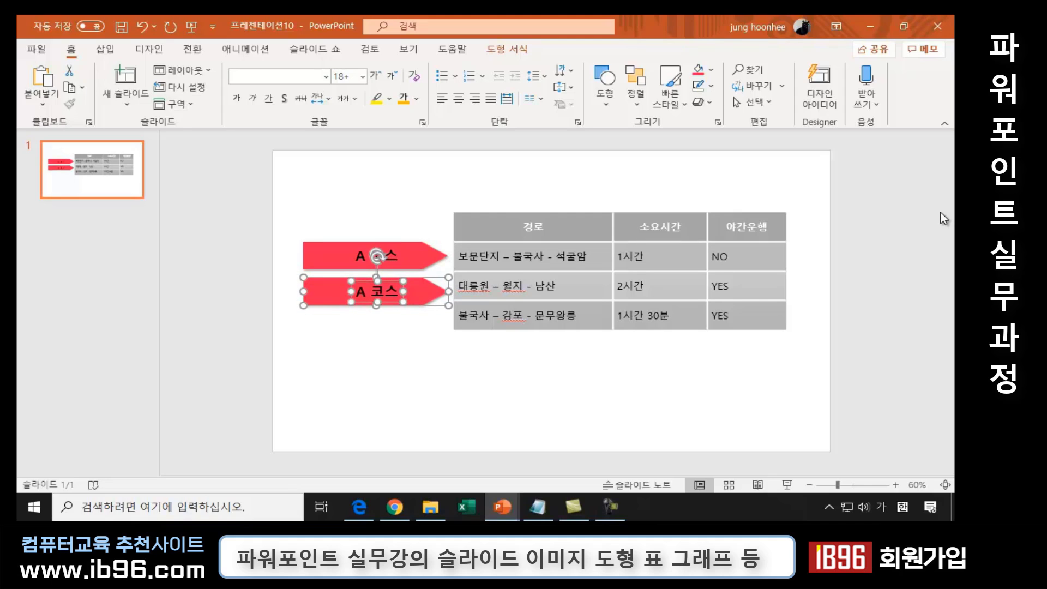
key("Up")
key("Up")
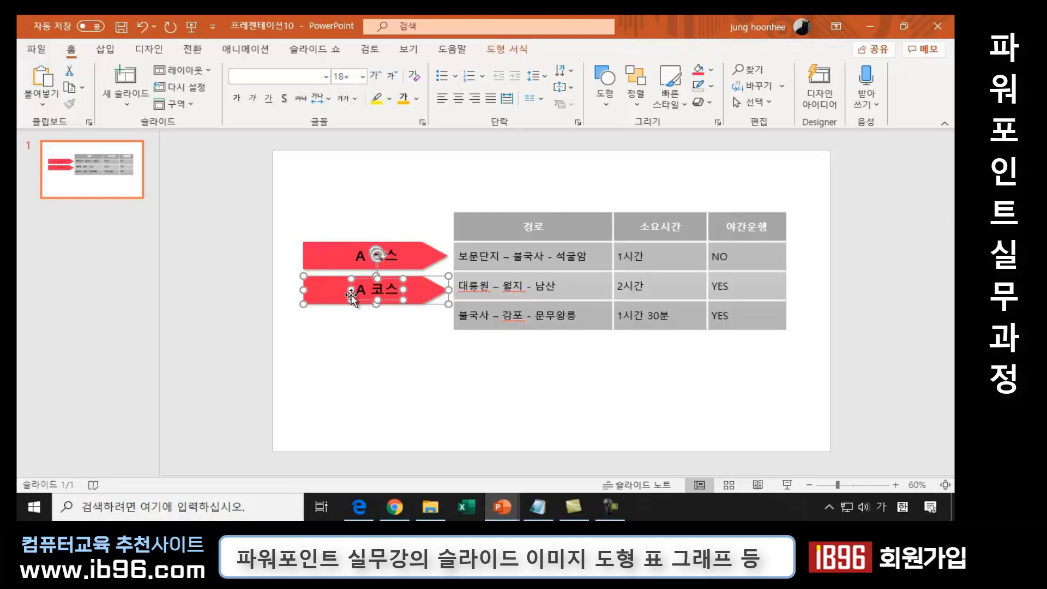
Make a third arrow copy beside the third row and fine-tune its position.
left_click_drag(333, 277, 333, 311)
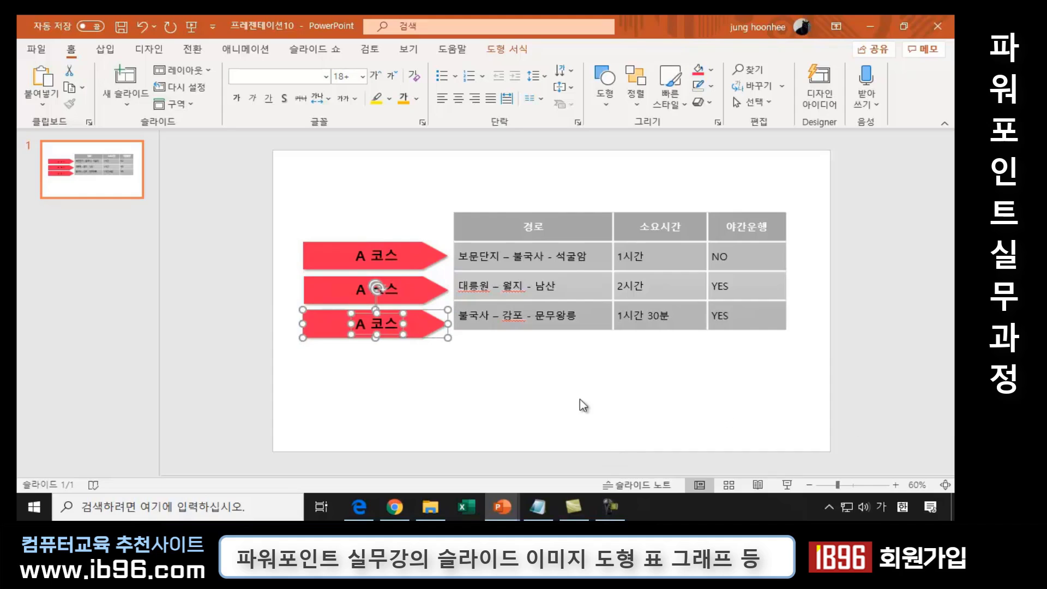
key("Up")
key("Up")
key("Up")
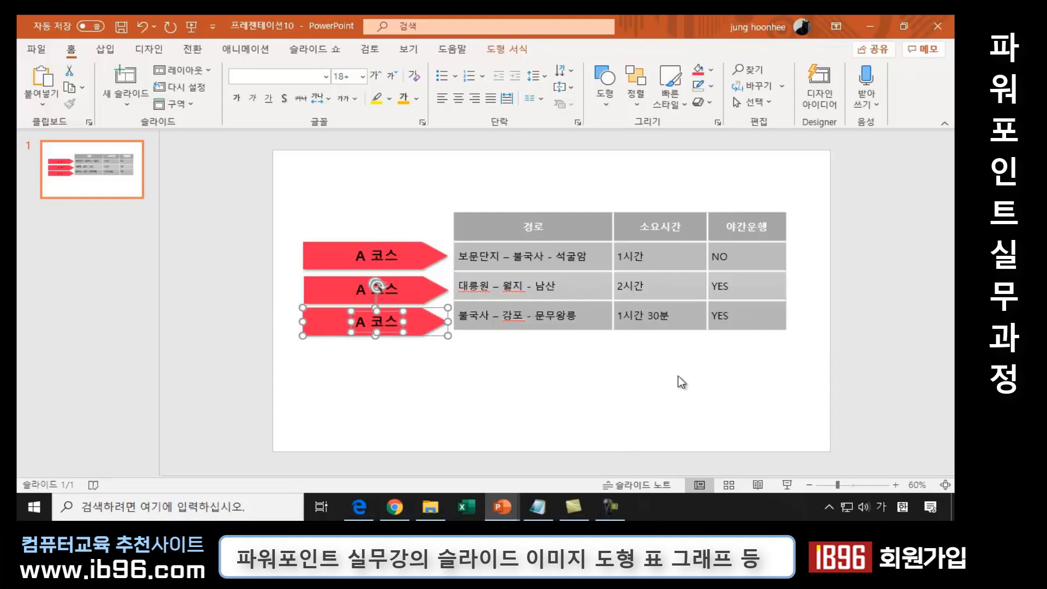
key("Down")
key("Down")
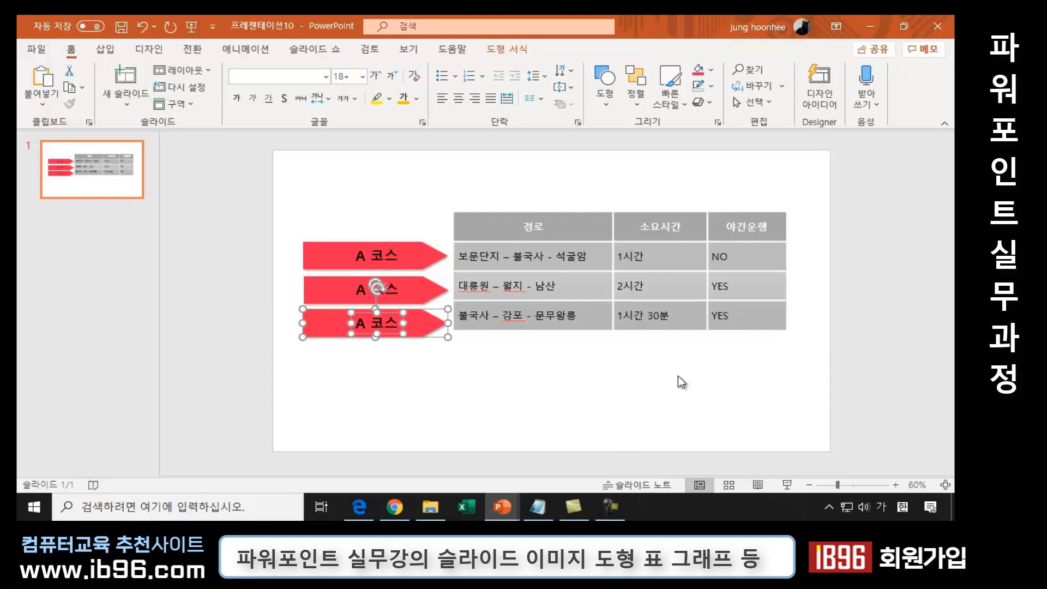
key("Up")
key("Up")
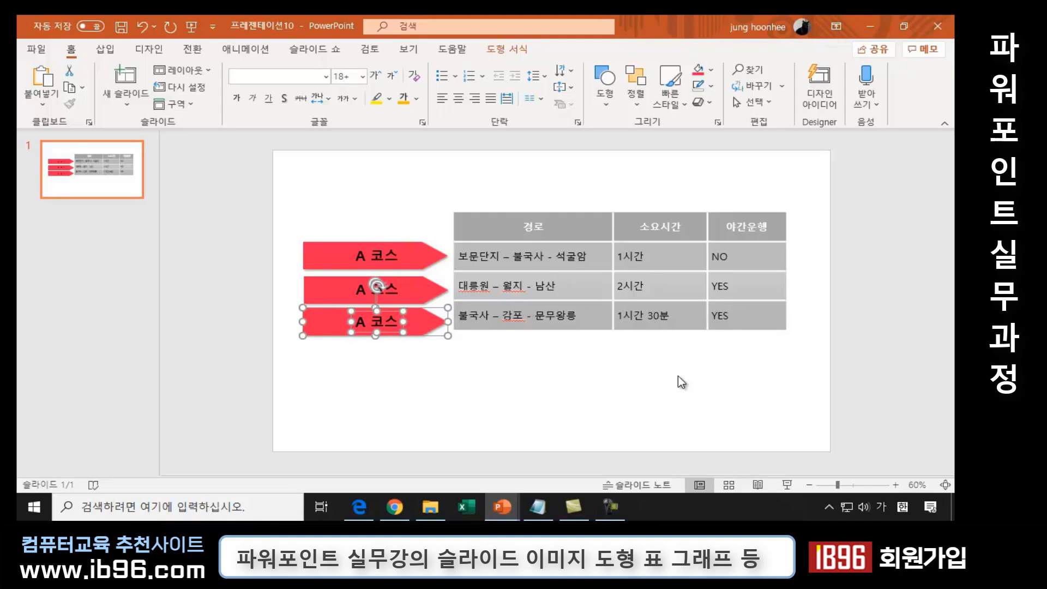
left_click(434, 421)
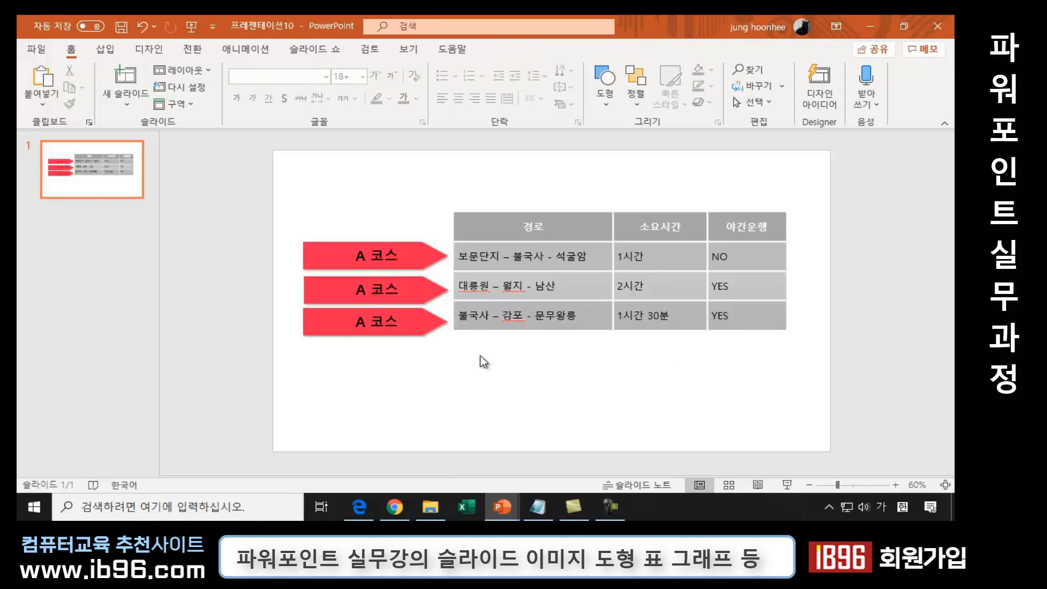
left_click(305, 284)
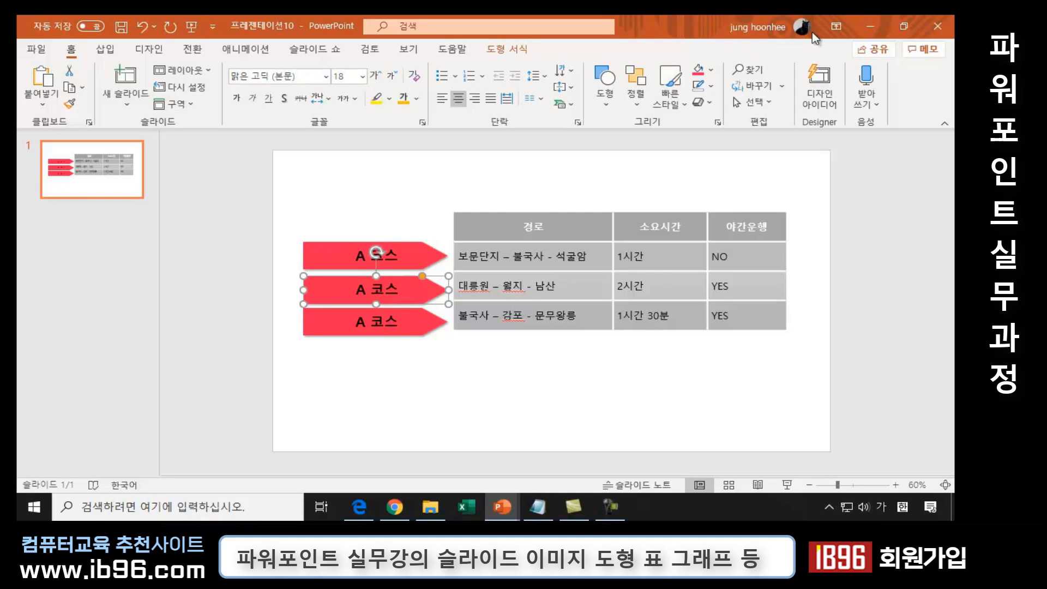
Fill the middle arrow light green and the bottom arrow orange.
left_click(716, 71)
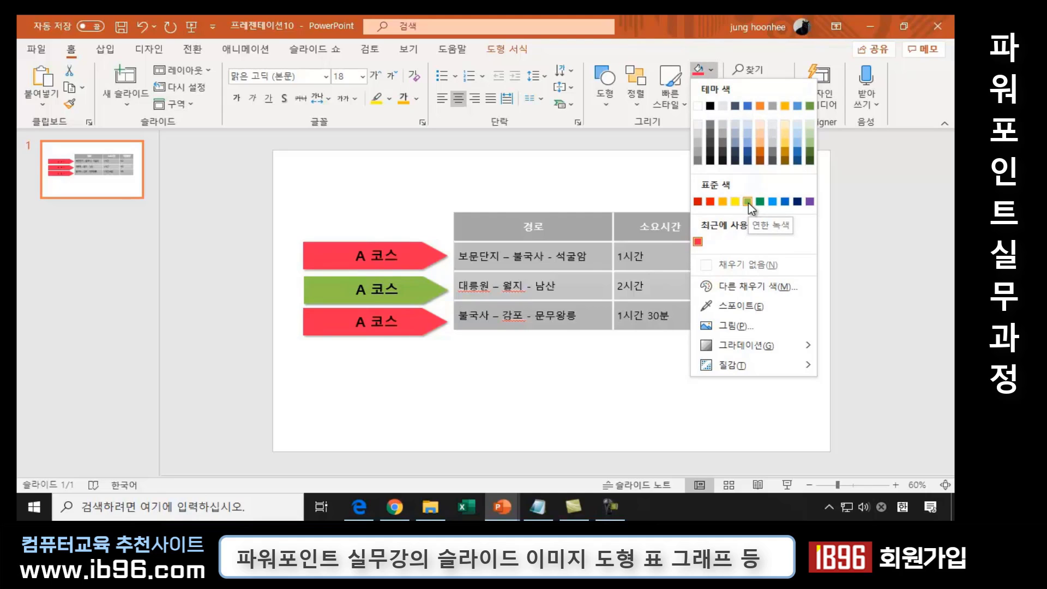
left_click(748, 203)
left_click(422, 317)
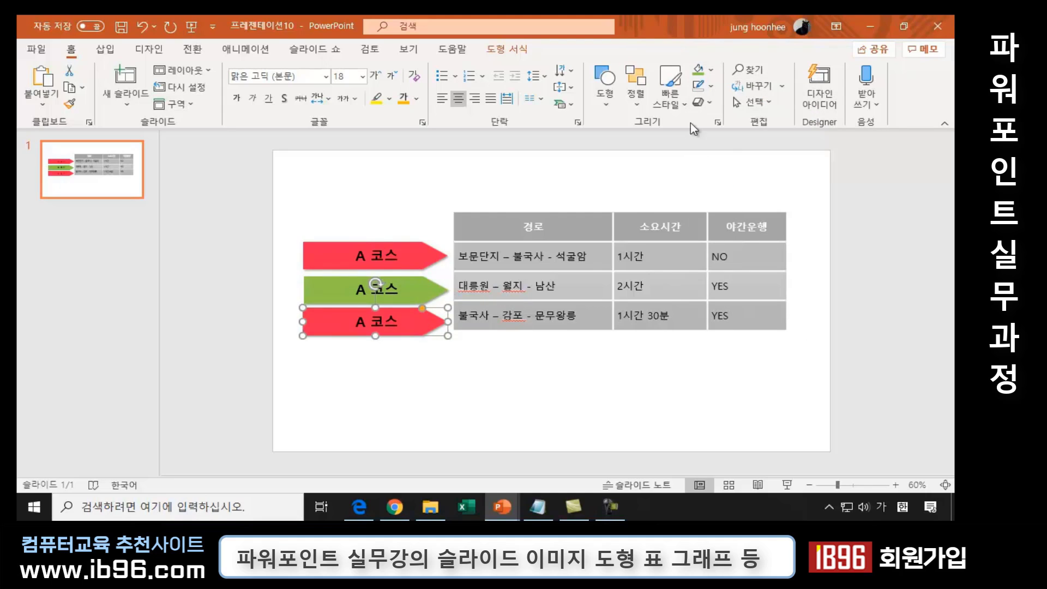
left_click(711, 70)
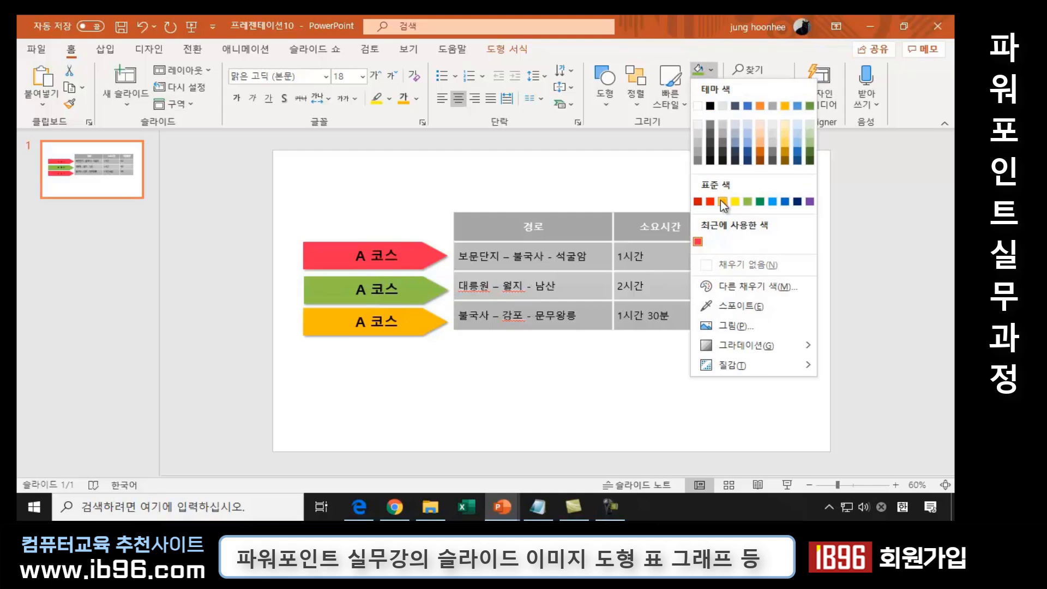
left_click(722, 201)
Change the middle arrow's label to 'B 코스'.
double_click(361, 299)
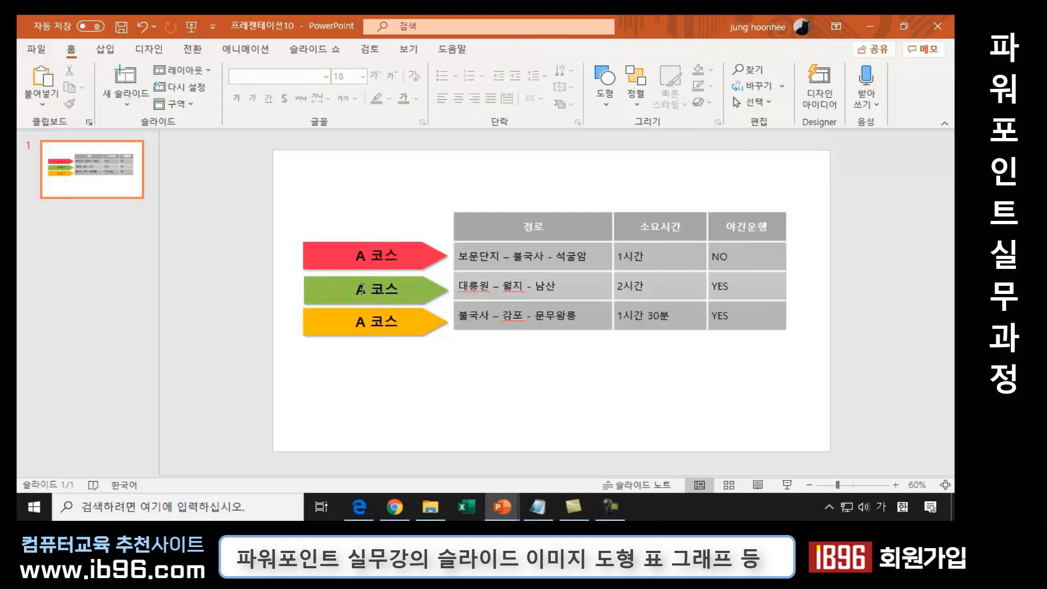
key("Delete")
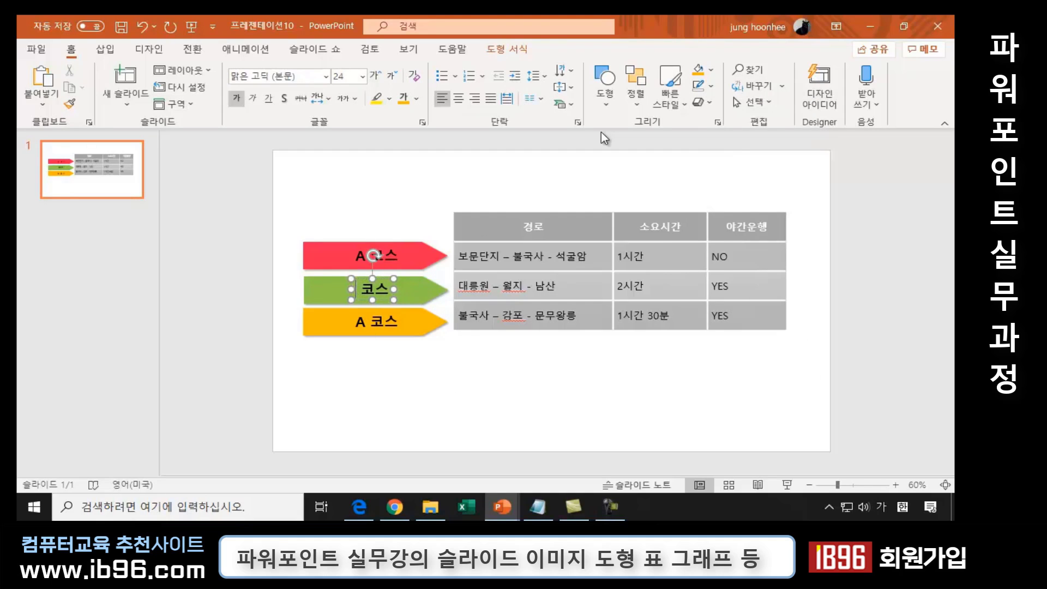
type("ㅠ")
key("BackSpace")
key("Hangul")
type("B")
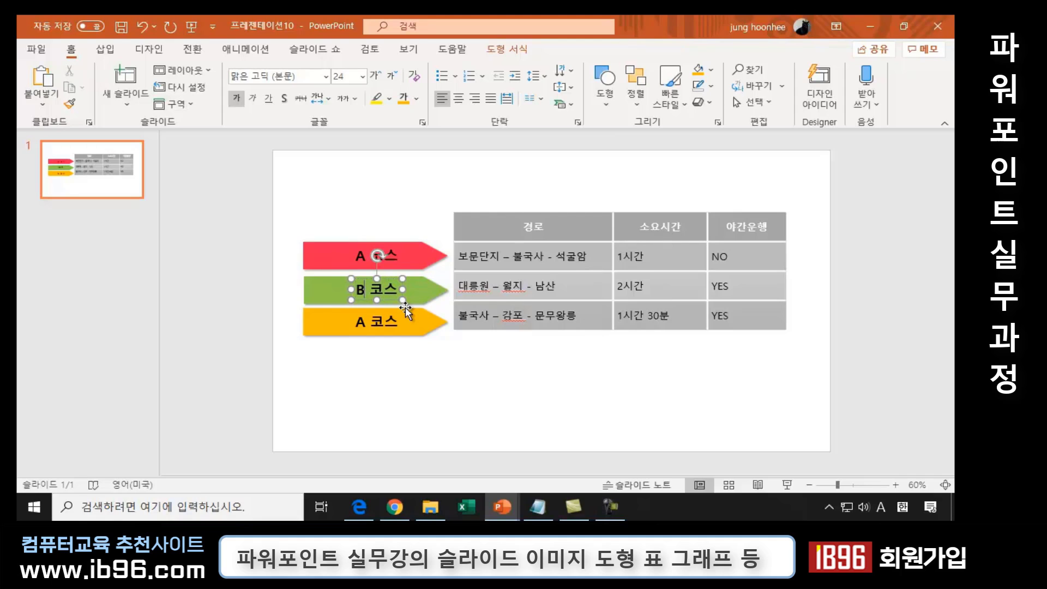
left_click(312, 252)
left_click(610, 257)
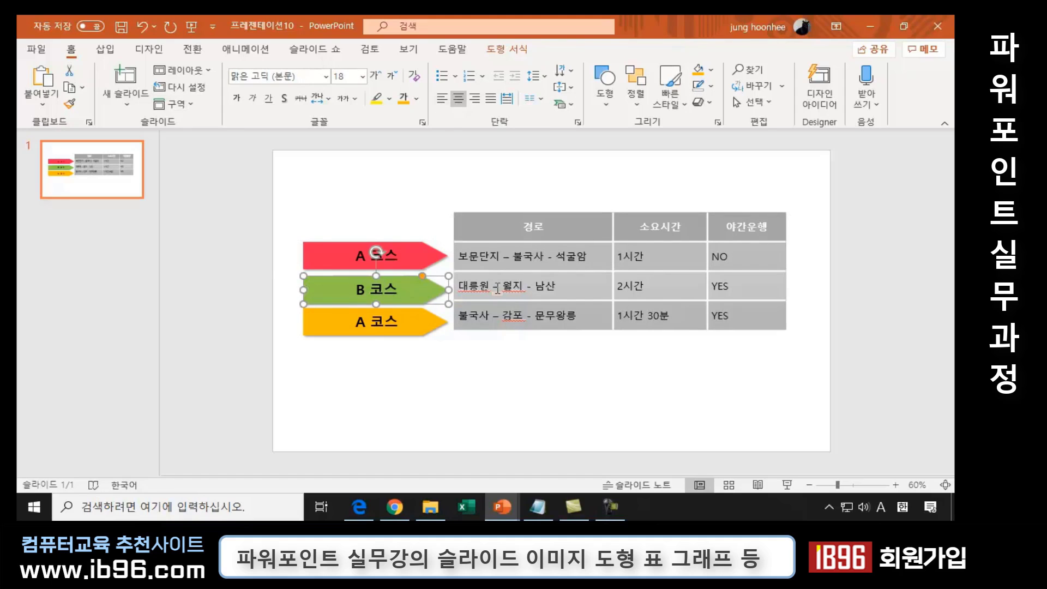
left_click_drag(311, 288, 493, 285)
Change the bottom arrow's label to 'C 코스'.
left_click(364, 322)
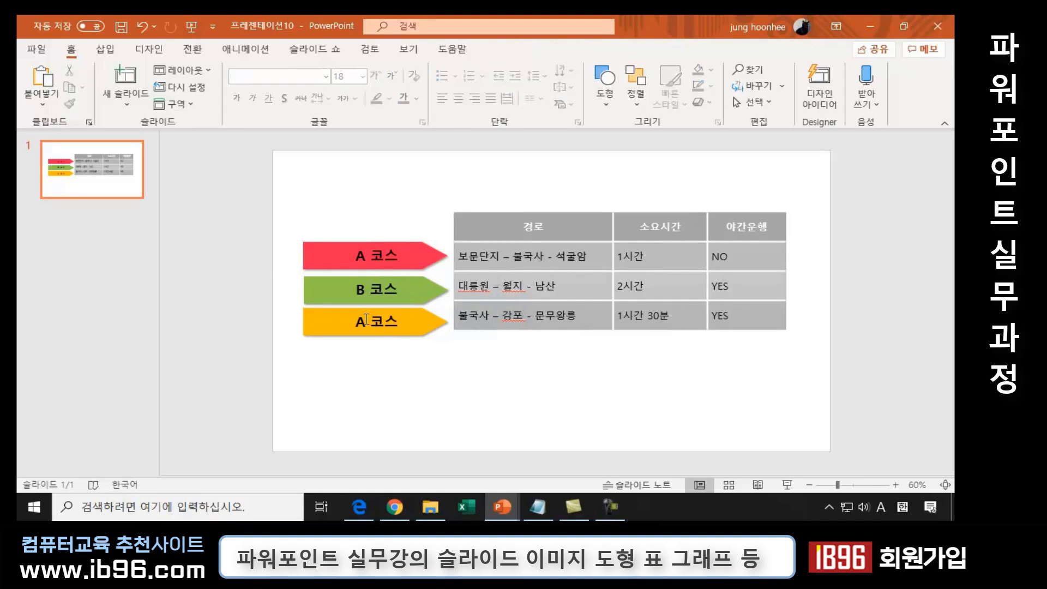
key("BackSpace")
type("C")
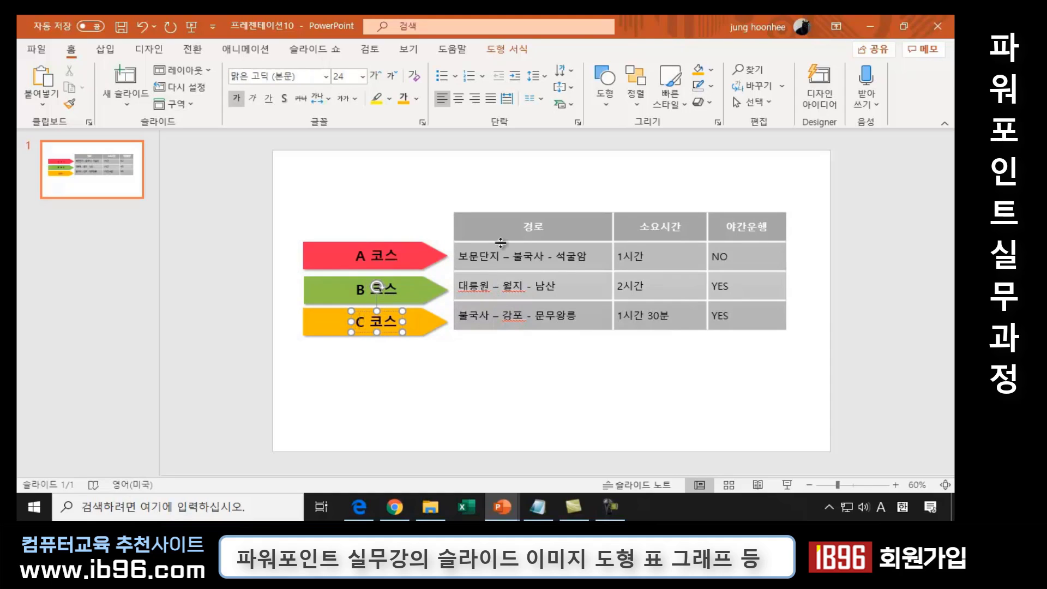
left_click(471, 355)
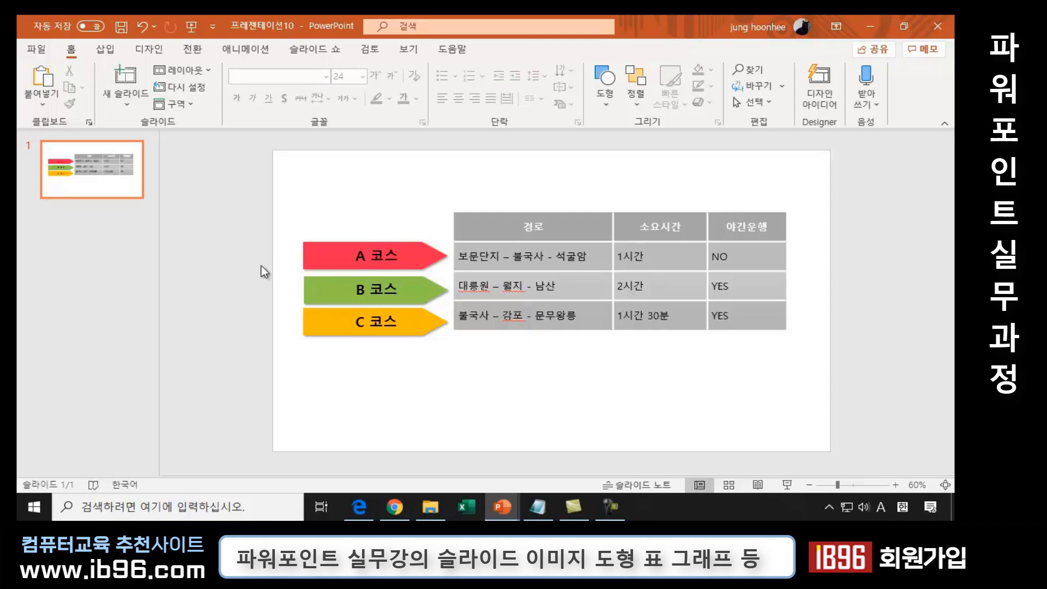
left_click_drag(262, 266, 487, 309)
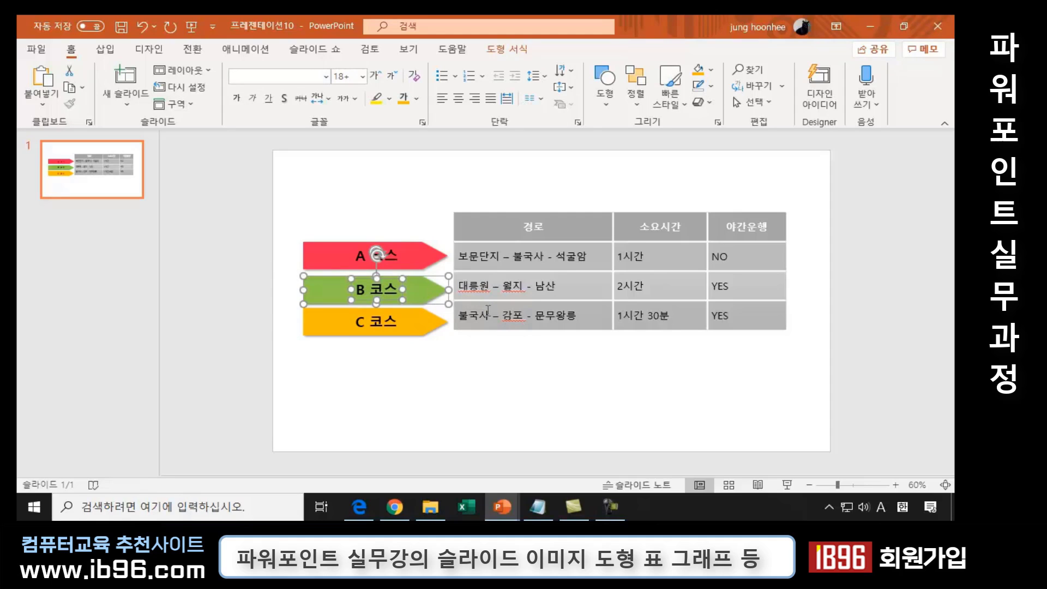
left_click(437, 377)
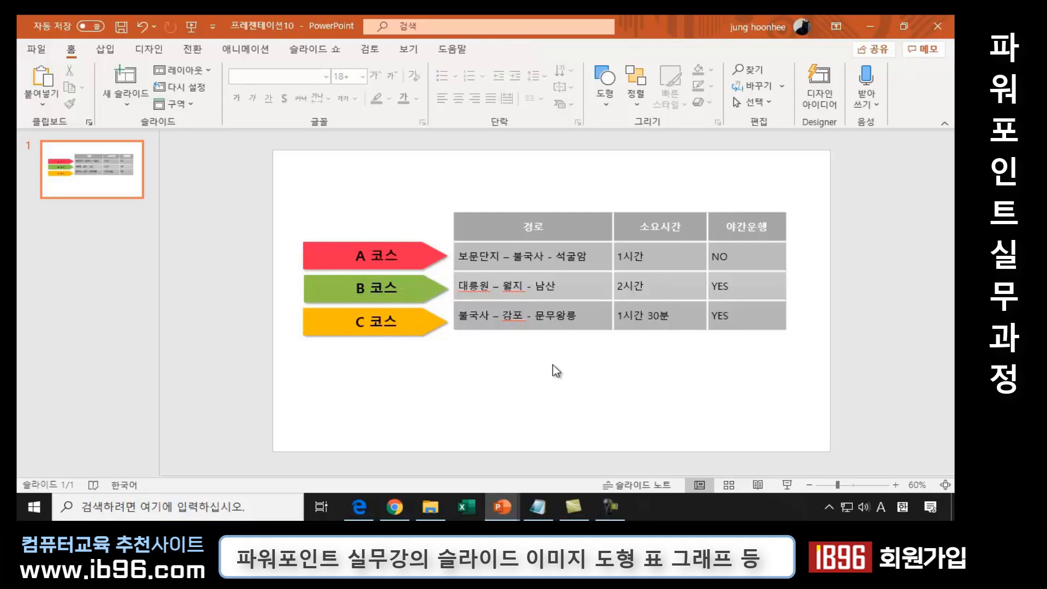
Drag the route table's bottom edge down slightly so its rows match the arrows.
left_click(607, 322)
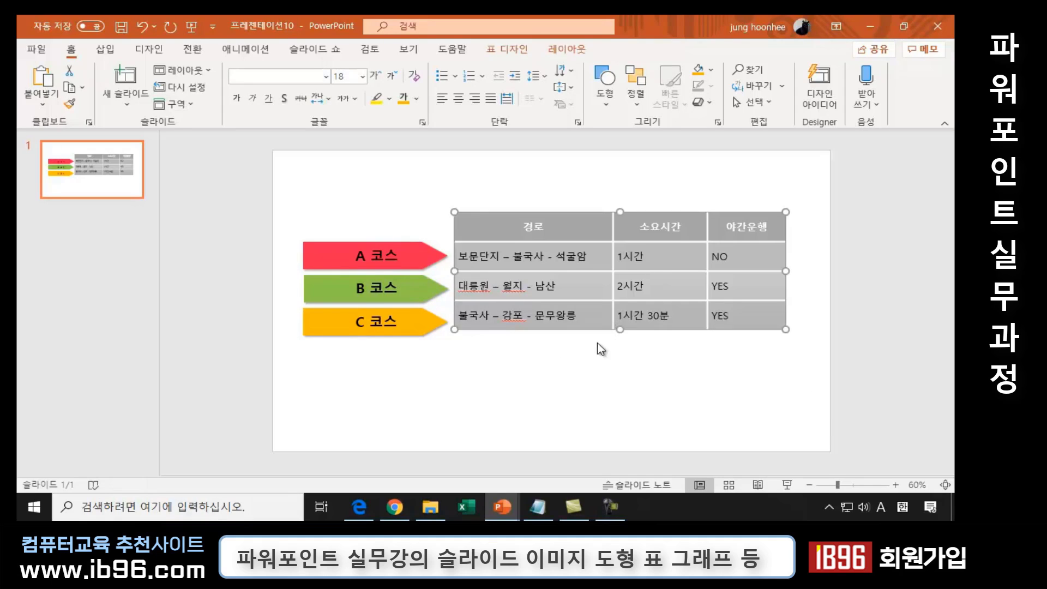
left_click_drag(623, 329, 623, 336)
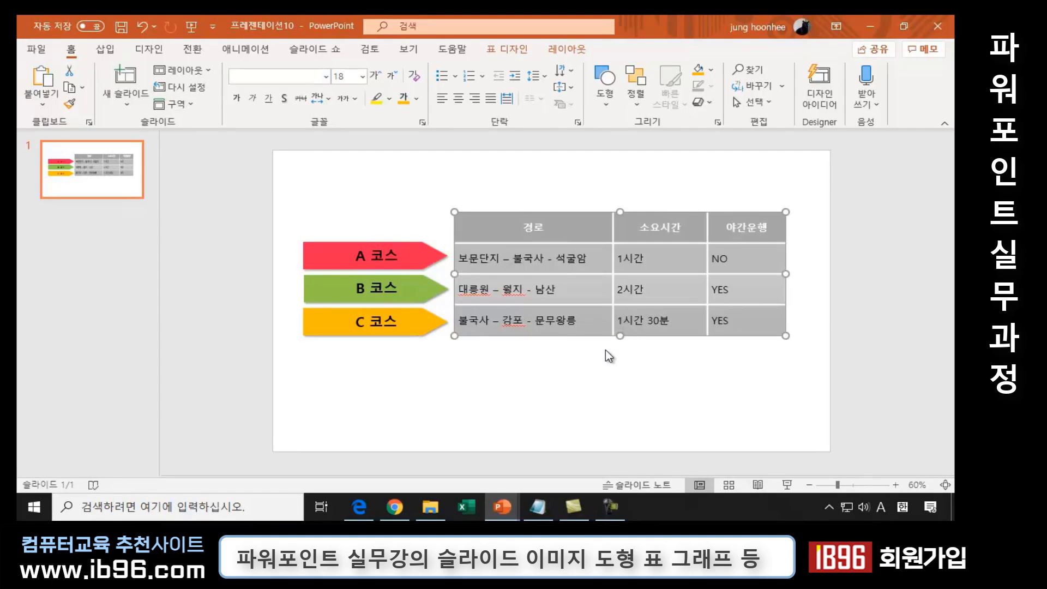
left_click(560, 385)
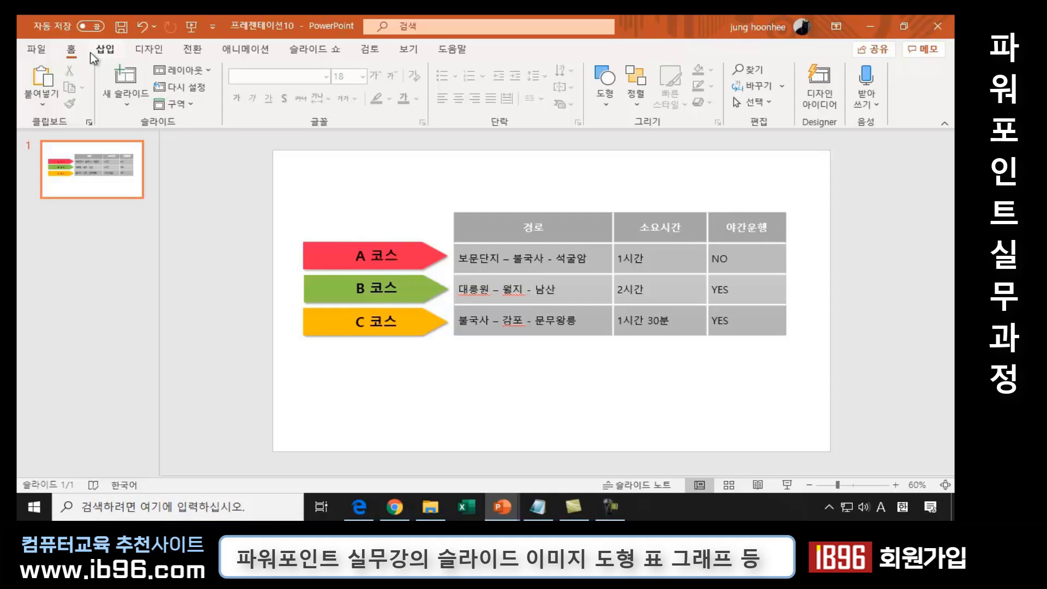
Insert TRAVEL1.png from the device and place it just above the A 코스 arrow.
left_click(105, 49)
left_click(142, 82)
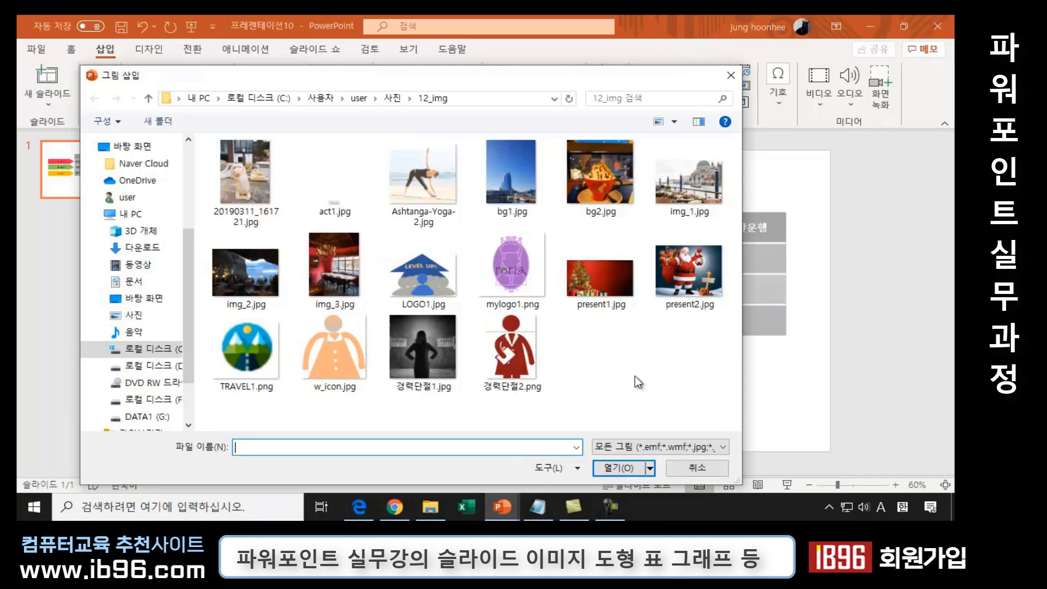
left_click(239, 343)
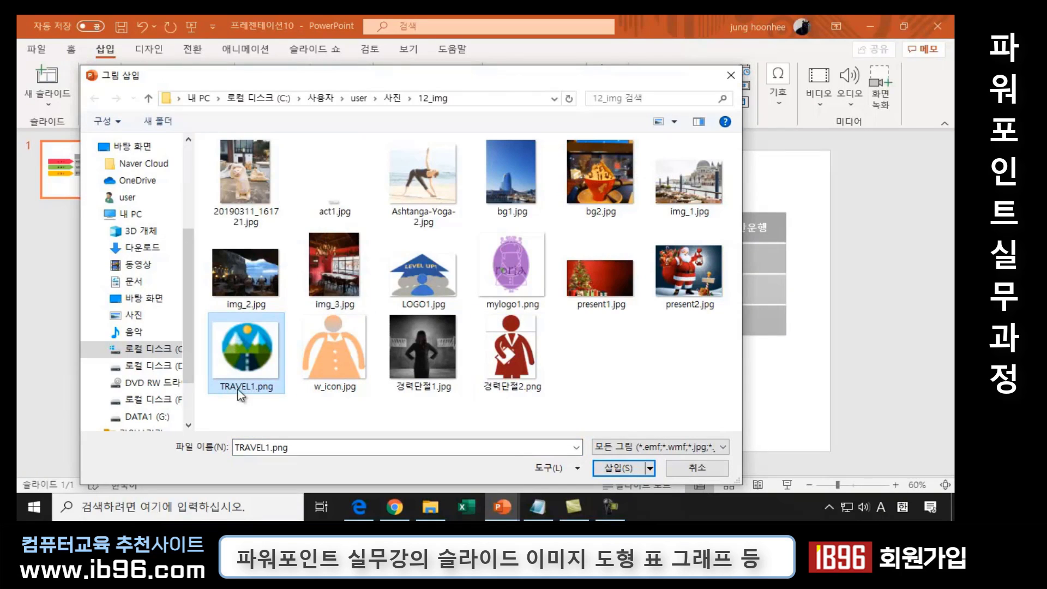
left_click(616, 467)
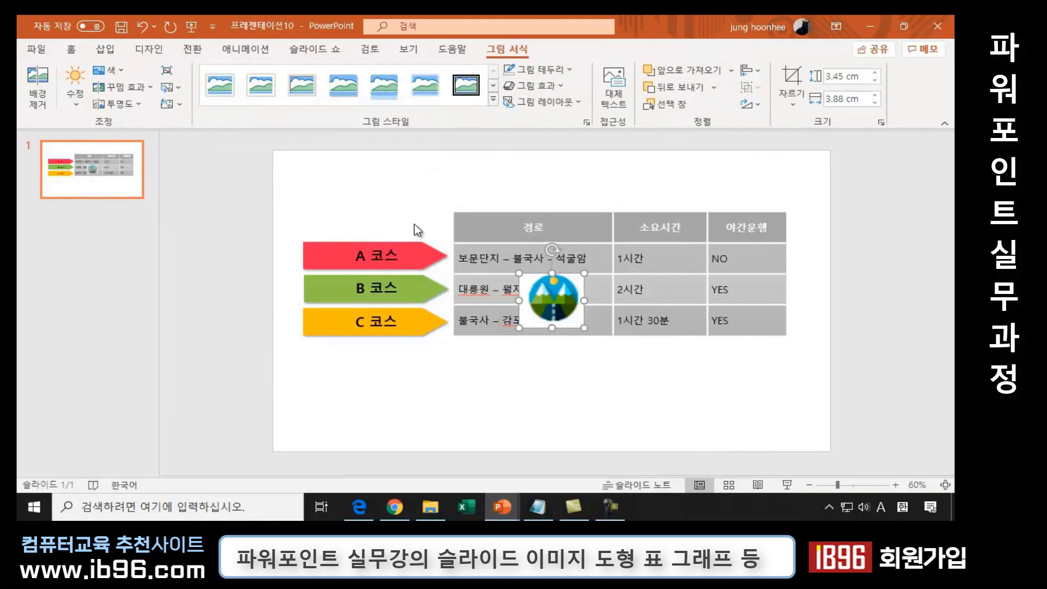
left_click_drag(552, 303, 372, 208)
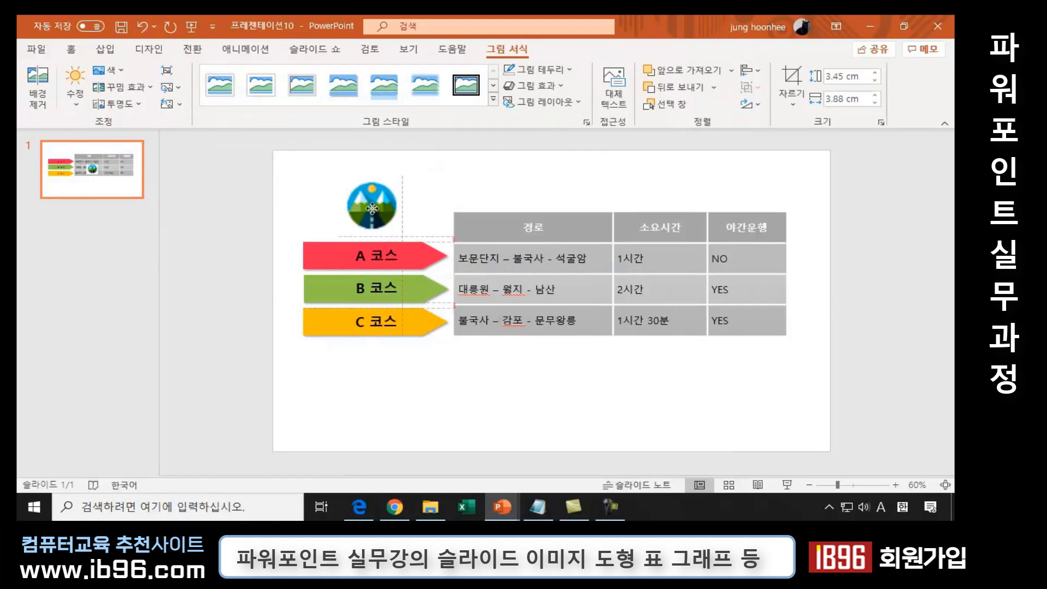
left_click_drag(371, 209, 370, 213)
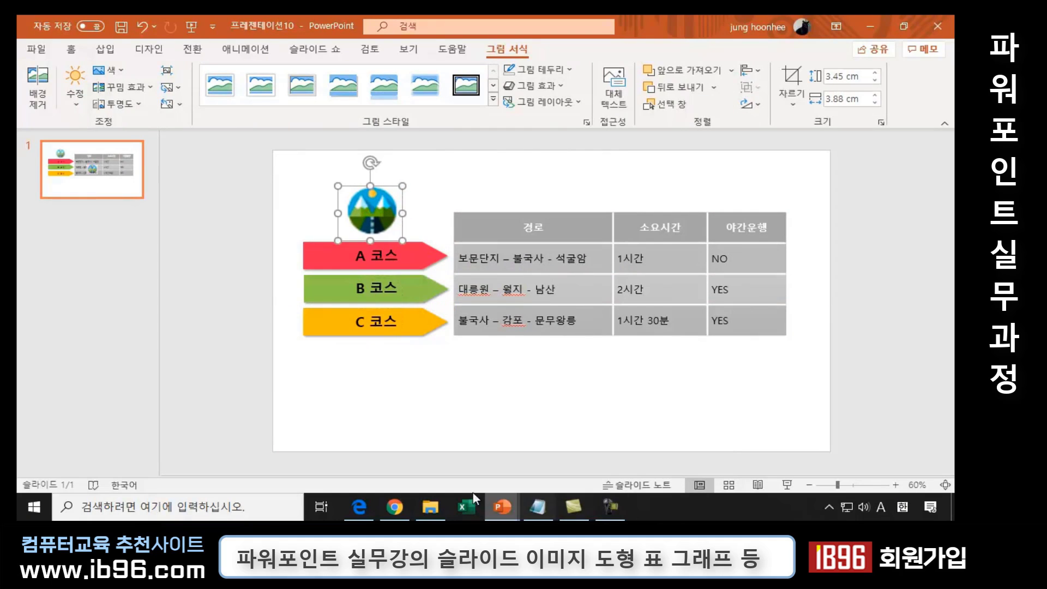
left_click(528, 408)
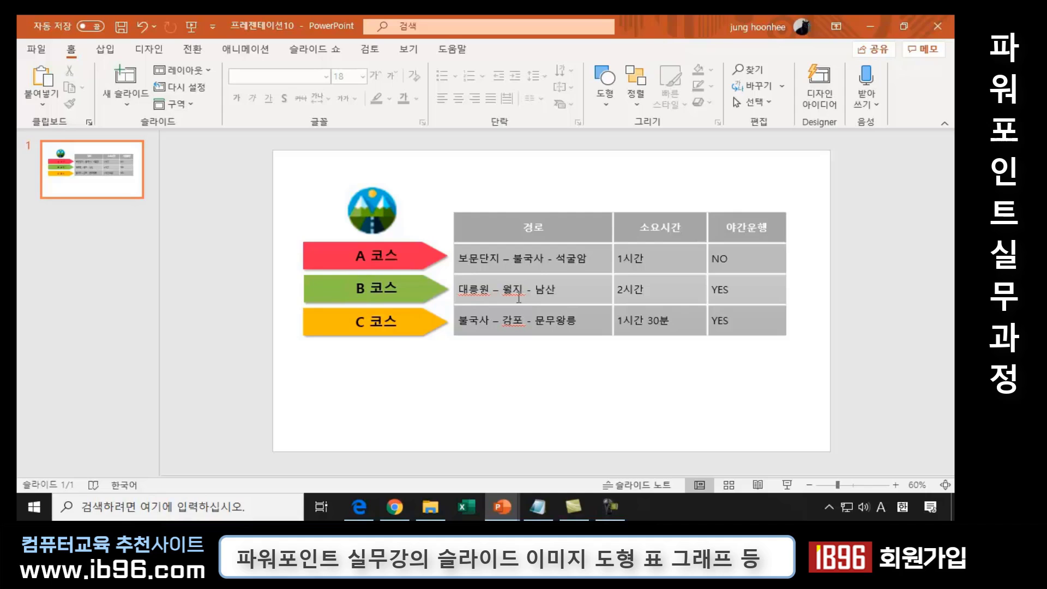
Shift all three course arrows right toward the table.
left_click_drag(238, 230, 466, 364)
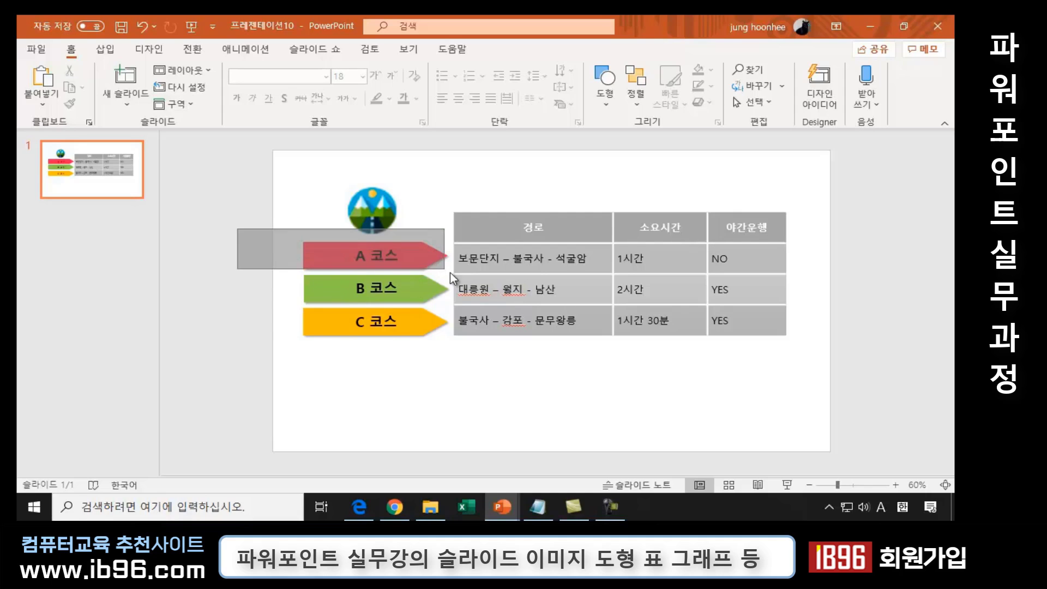
key("Right")
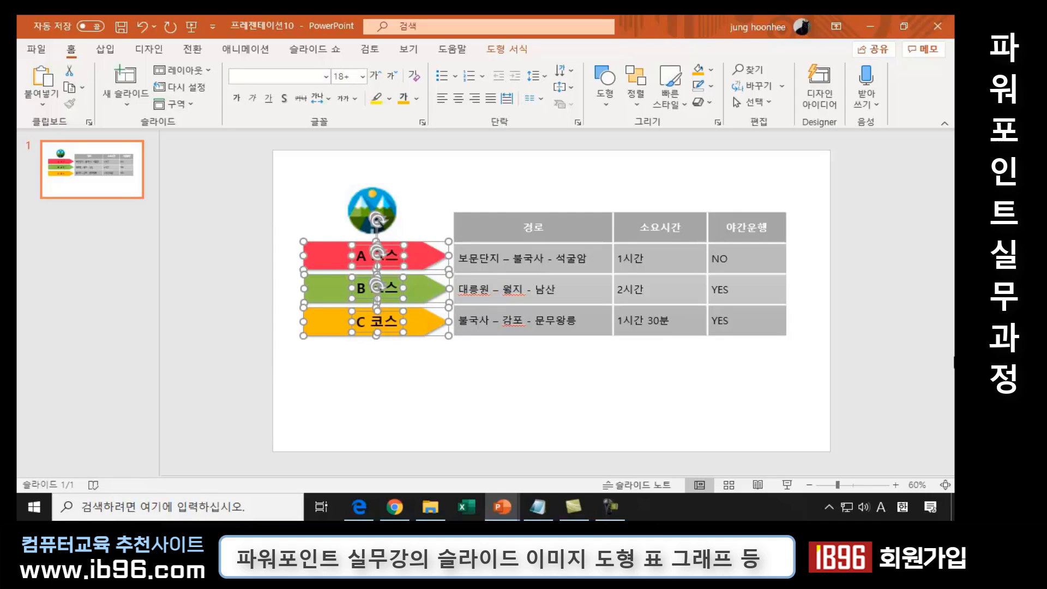
key("Right")
key("Right")
key("Right")
key("Right")
key("Right")
key("Right")
key("Right")
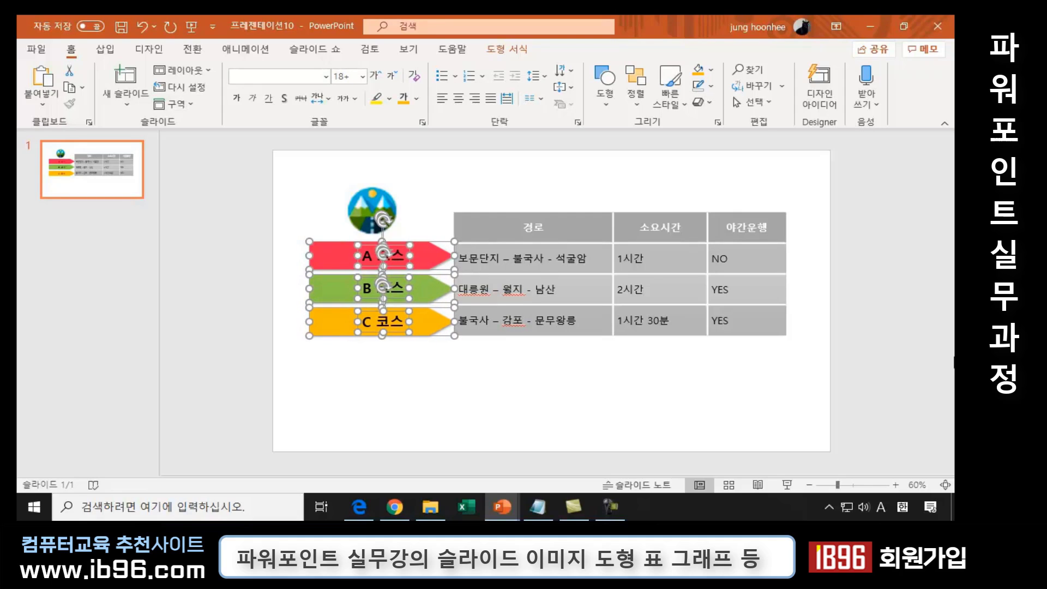
key("Right")
key("Right")
key("Right")
key("Right")
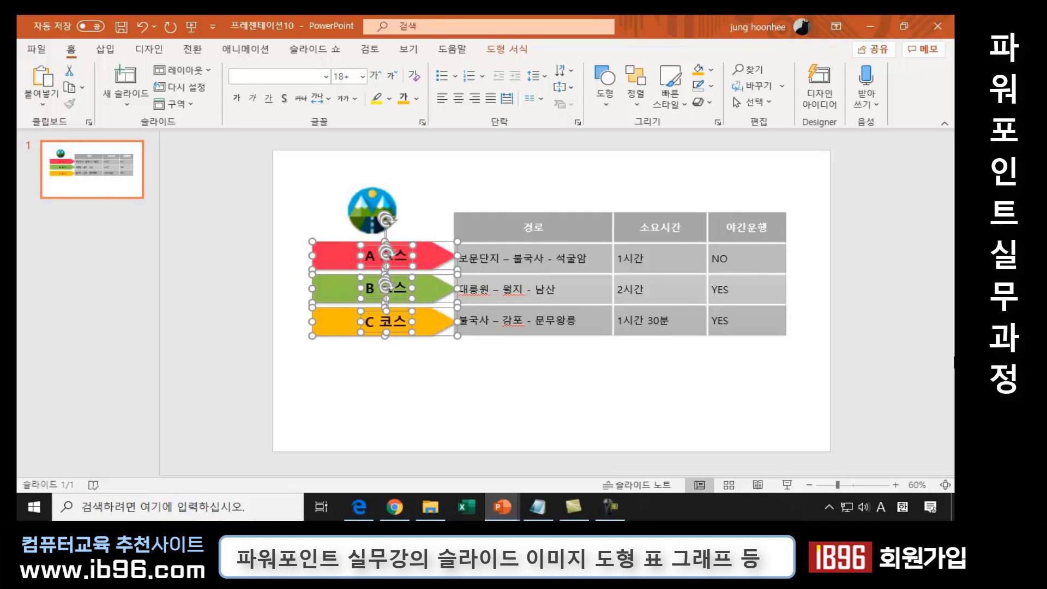
left_click(662, 403)
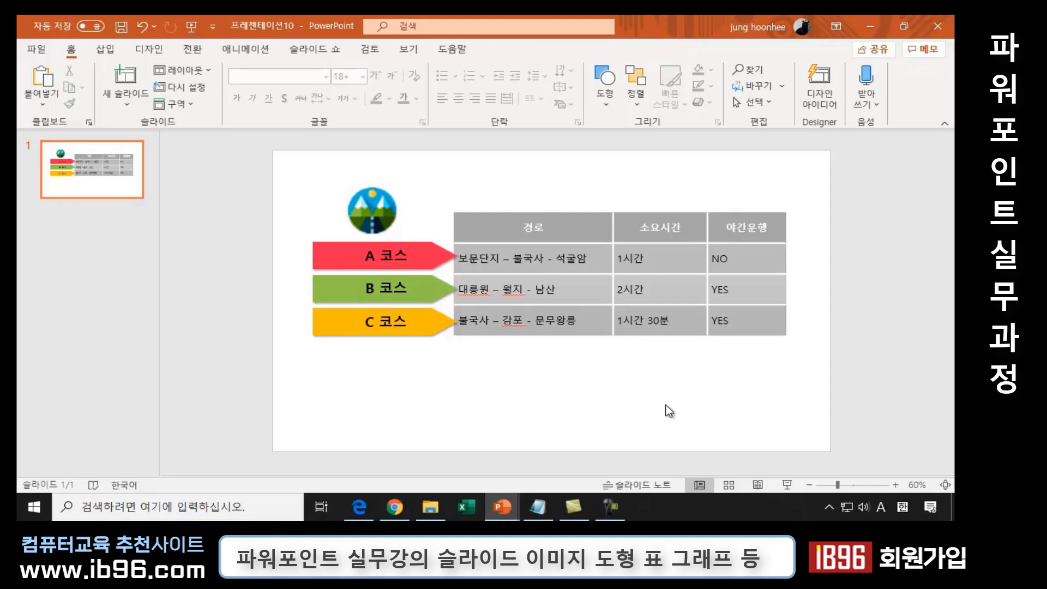
Move the mountain icon down onto the A 코스 arrow and send it to back.
left_click_drag(382, 209, 391, 224)
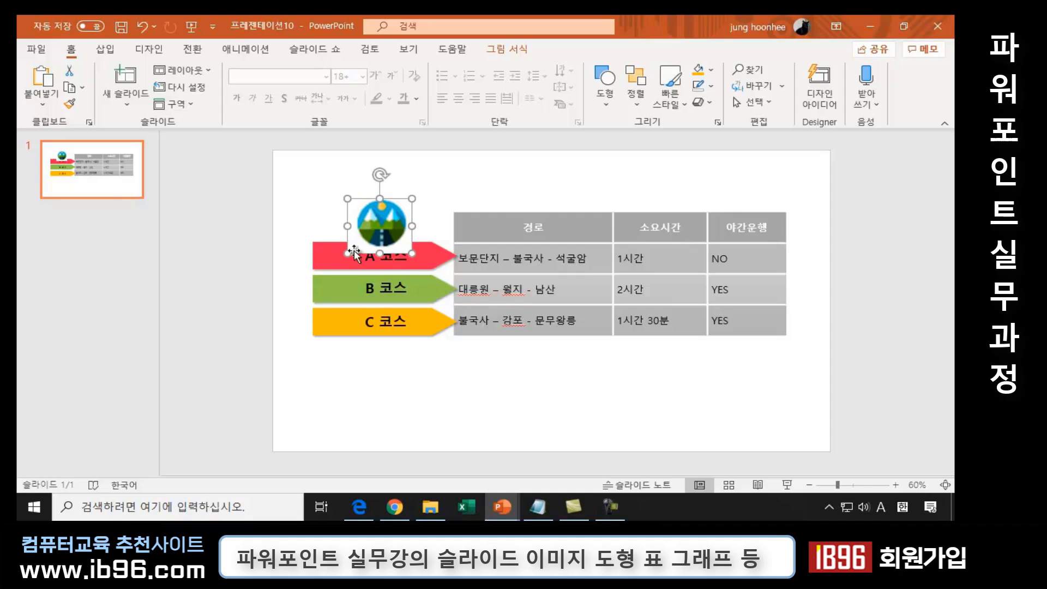
right_click(384, 221)
left_click(469, 353)
left_click(568, 439)
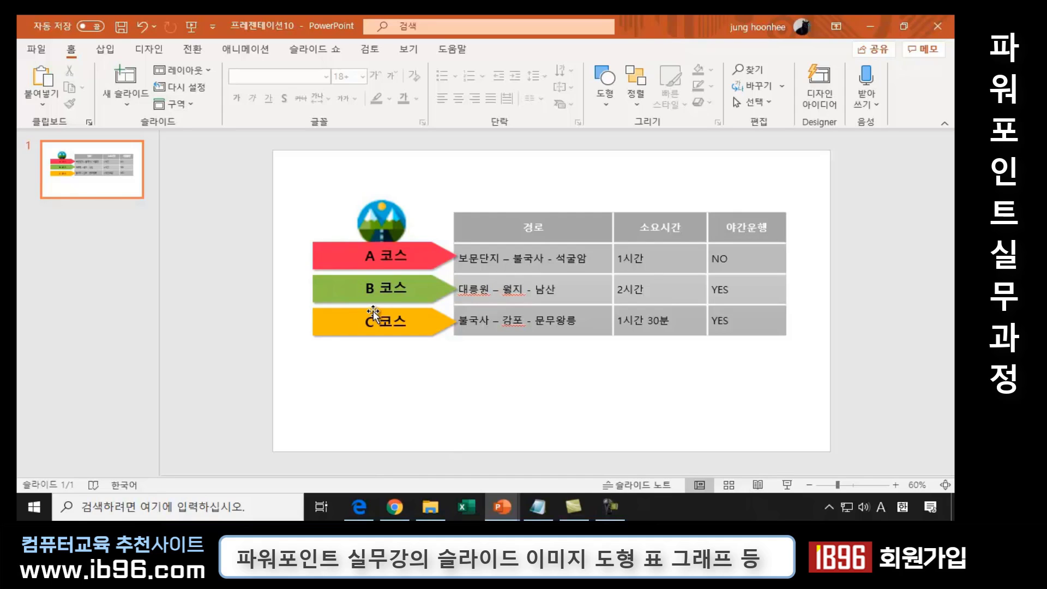
left_click(735, 257)
left_click(744, 366)
Open the Icons library and clear the stray 'YES' search text.
left_click(104, 50)
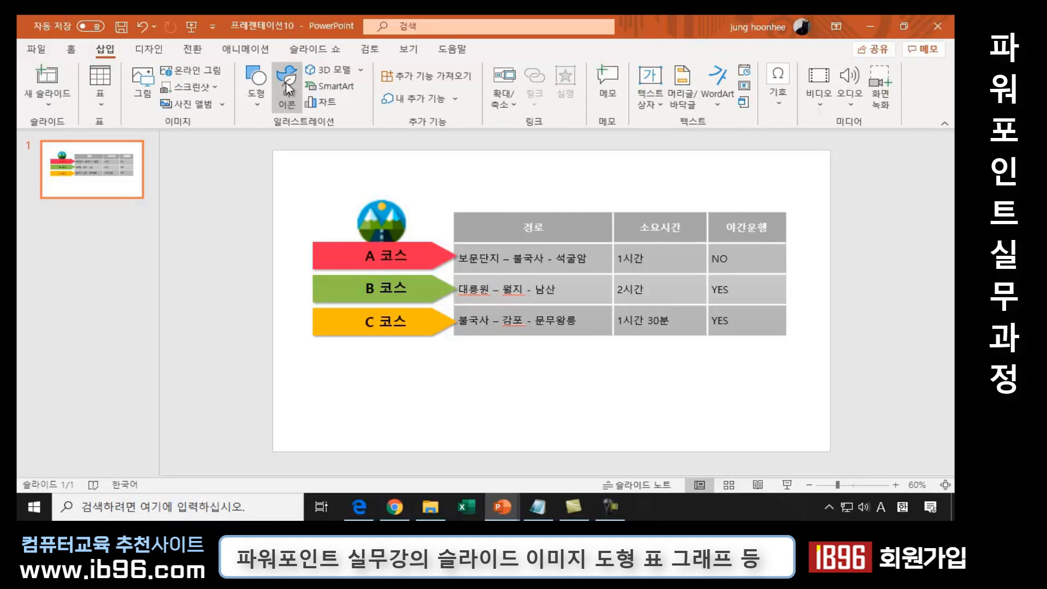
left_click(287, 83)
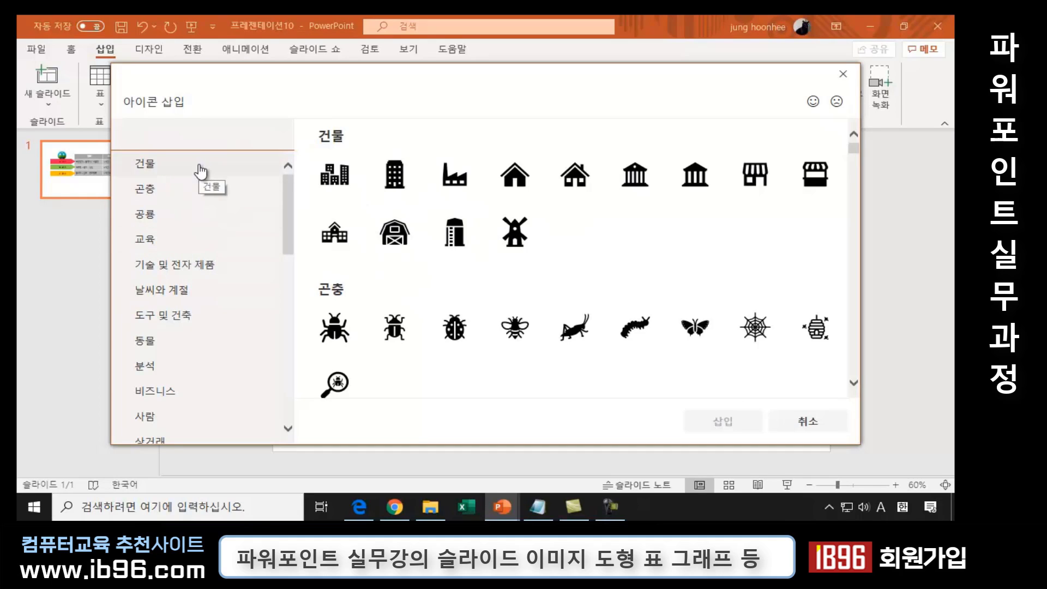
type("YES")
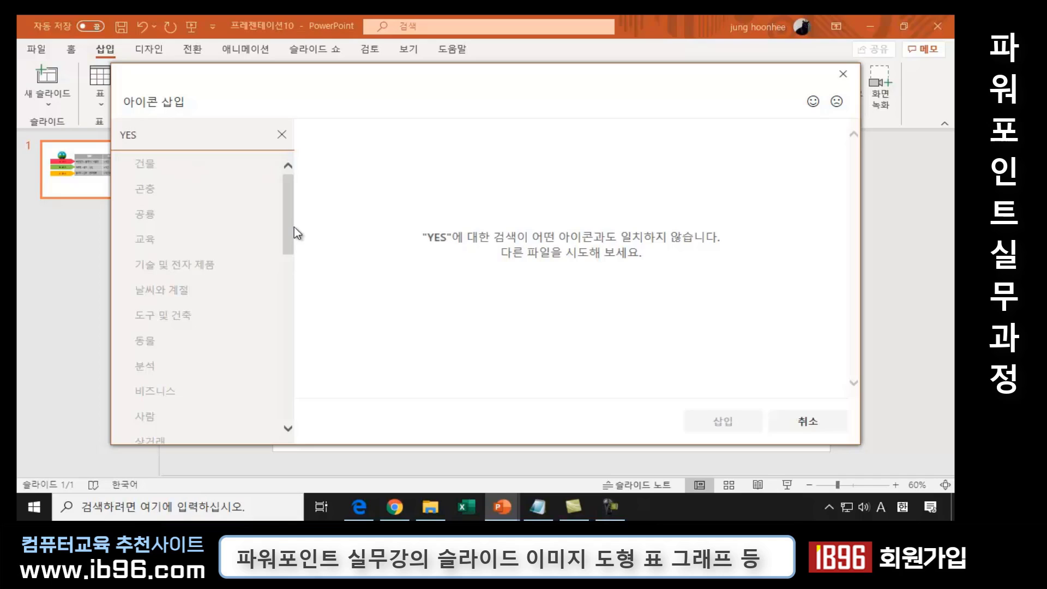
mouse_move(293, 227)
left_mouse_down()
mouse_move(274, 410)
mouse_move(842, 82)
left_mouse_up()
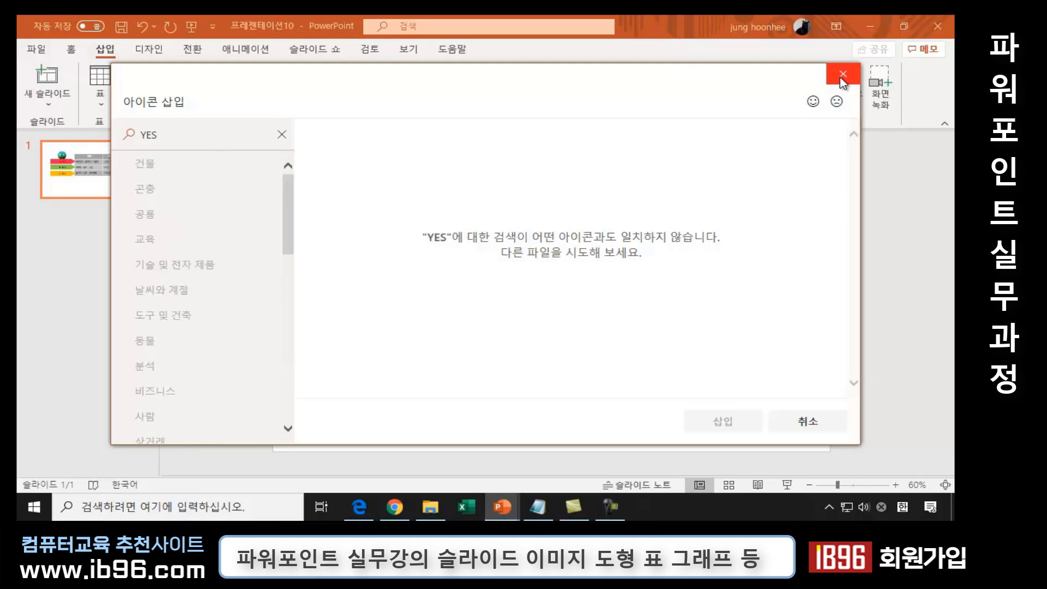
left_click(170, 135)
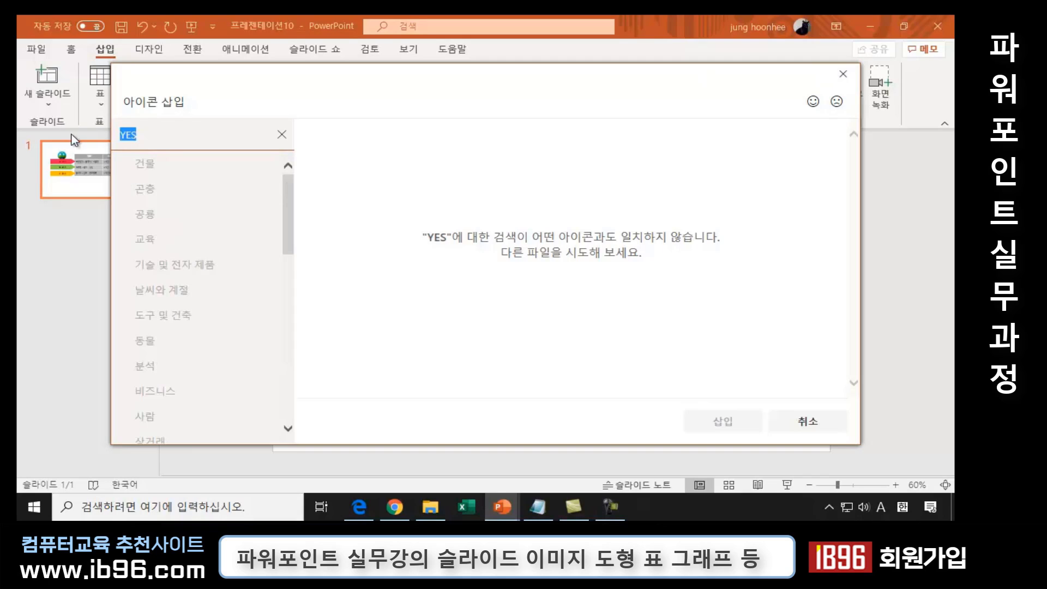
key("BackSpace")
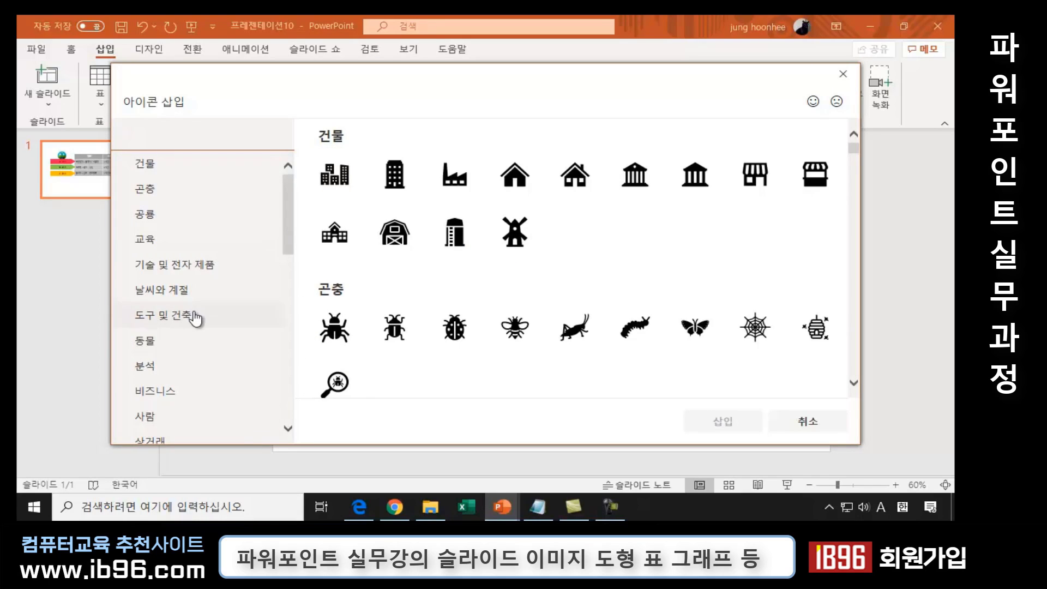
Insert the worried face and plain smiley icons from the 얼굴 category.
scroll(195, 328, "down", 3)
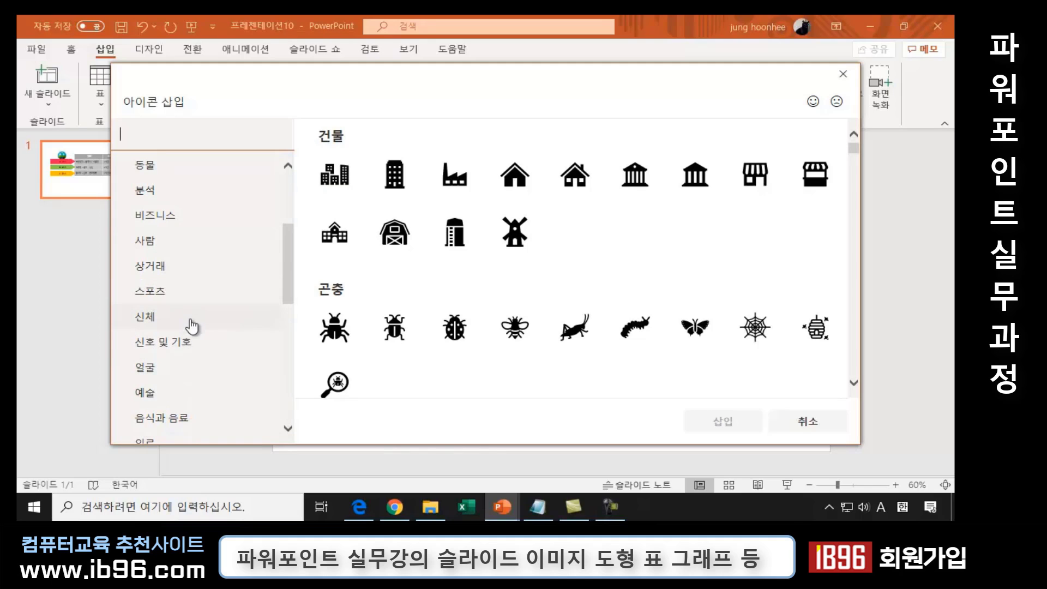
left_click(145, 243)
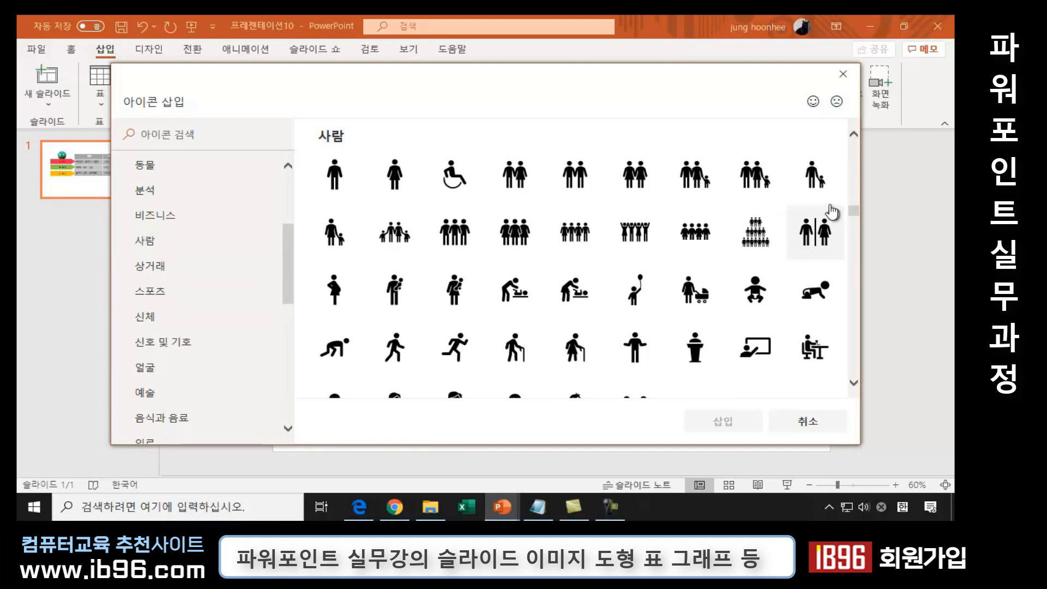
left_click(853, 383)
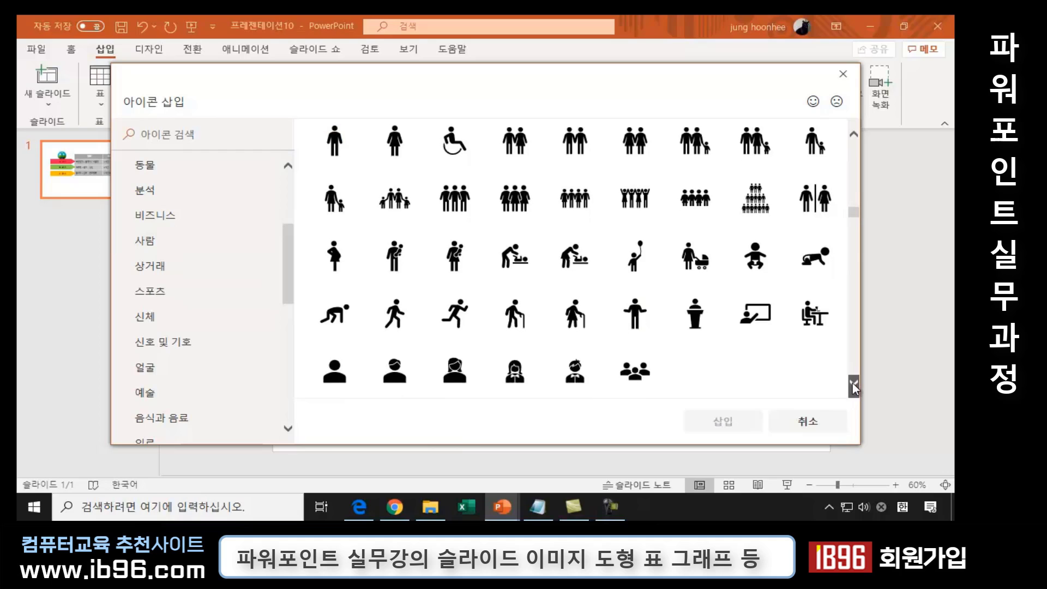
left_click(134, 375)
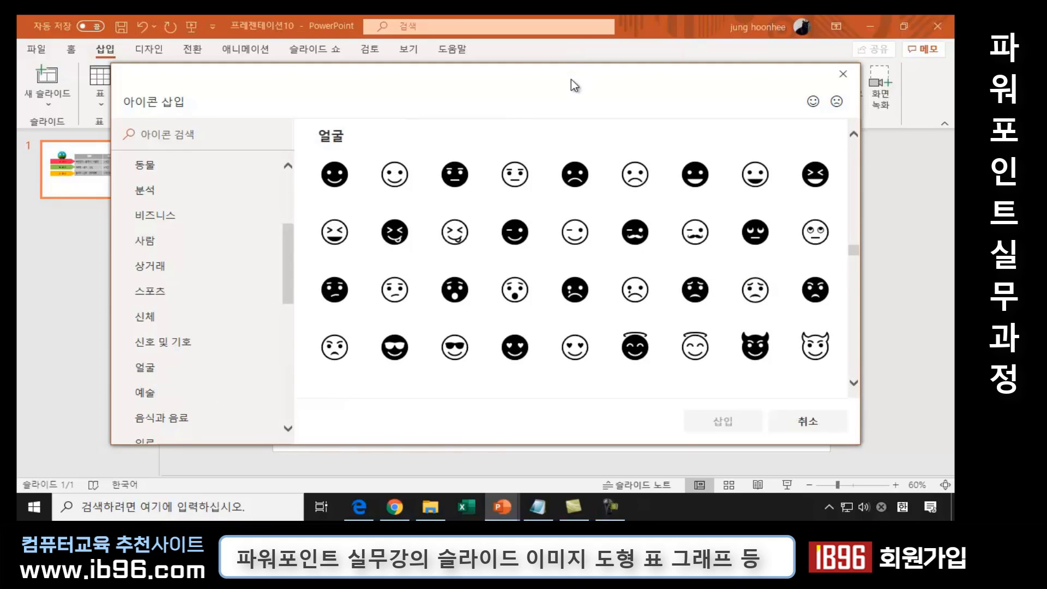
left_click_drag(574, 86, 239, 110)
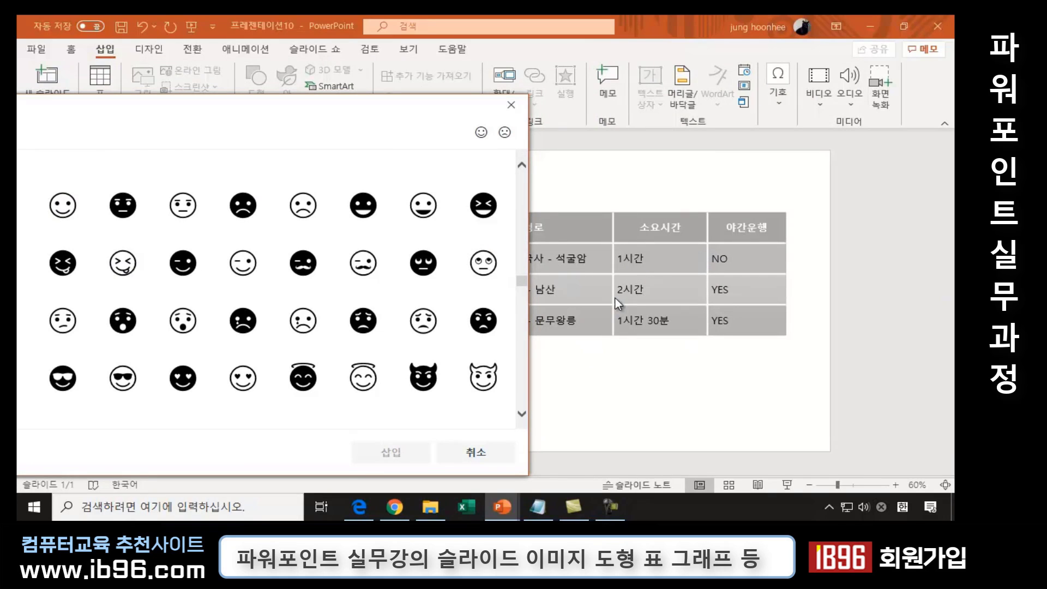
mouse_move(422, 320)
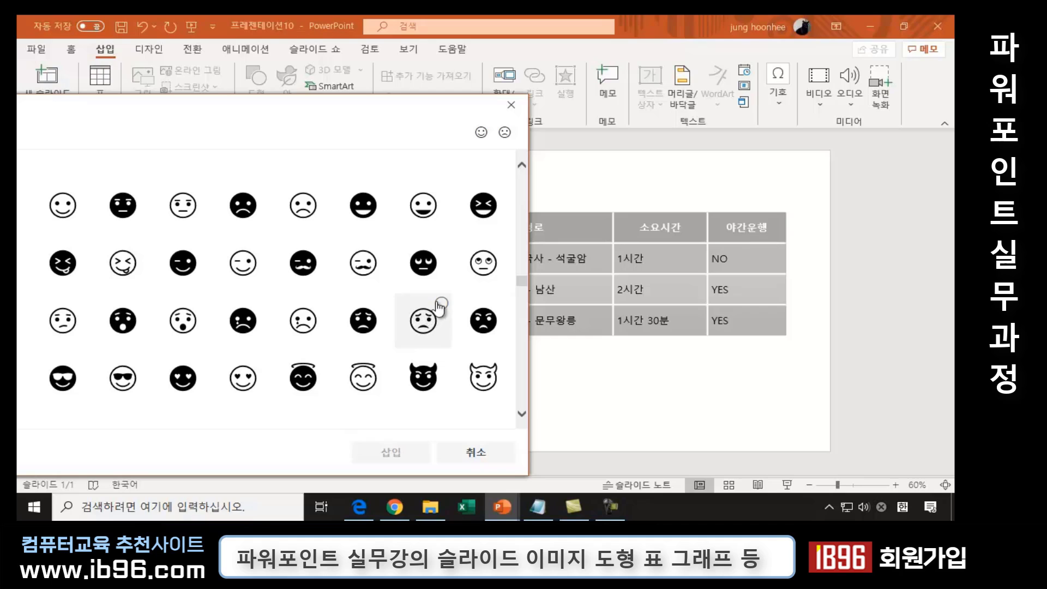
left_click(442, 304)
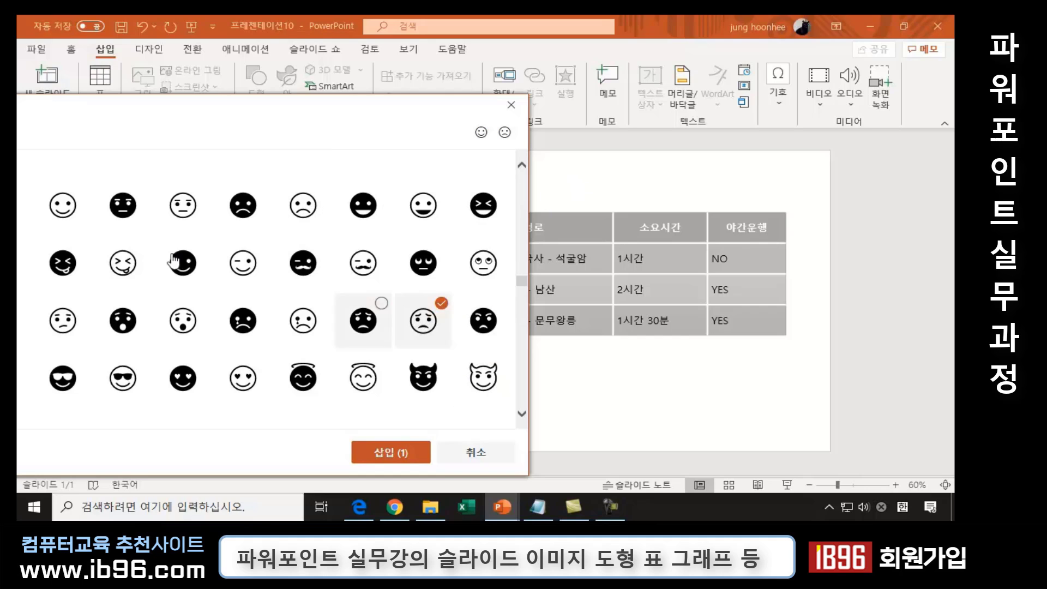
left_click(80, 194)
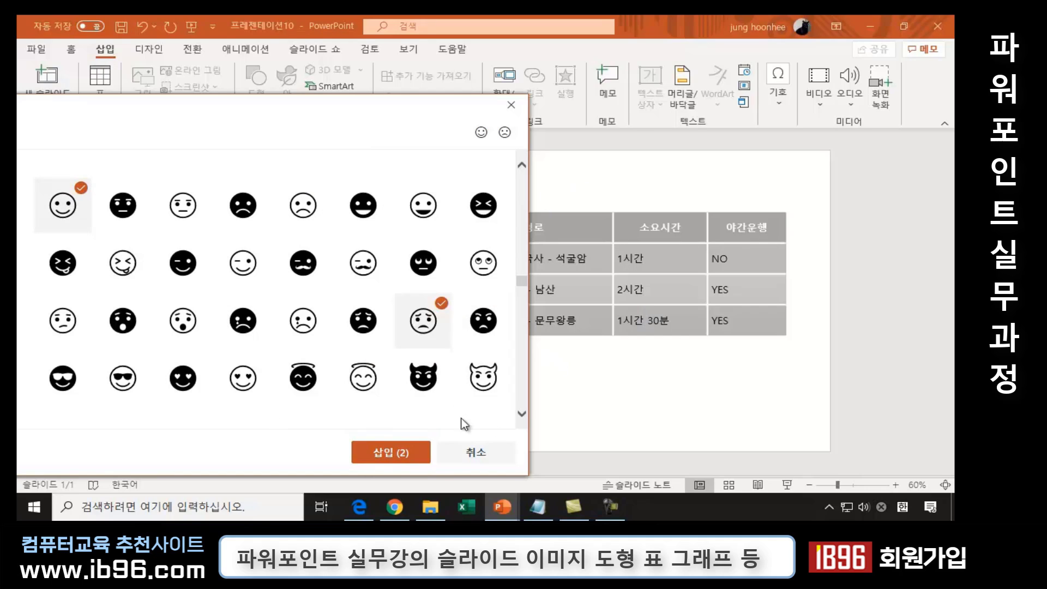
left_click(403, 452)
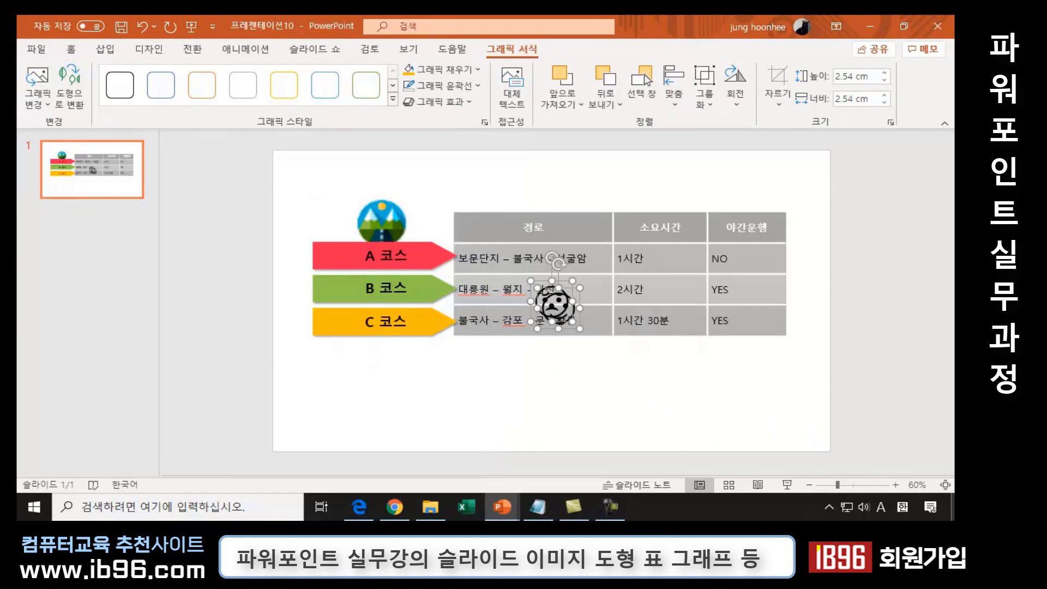
Remove NO and place the shrunken worried face in the top 야간운행 cell.
mouse_move(552, 306)
left_mouse_down()
mouse_move(555, 385)
mouse_move(660, 389)
left_mouse_up()
left_click(610, 417)
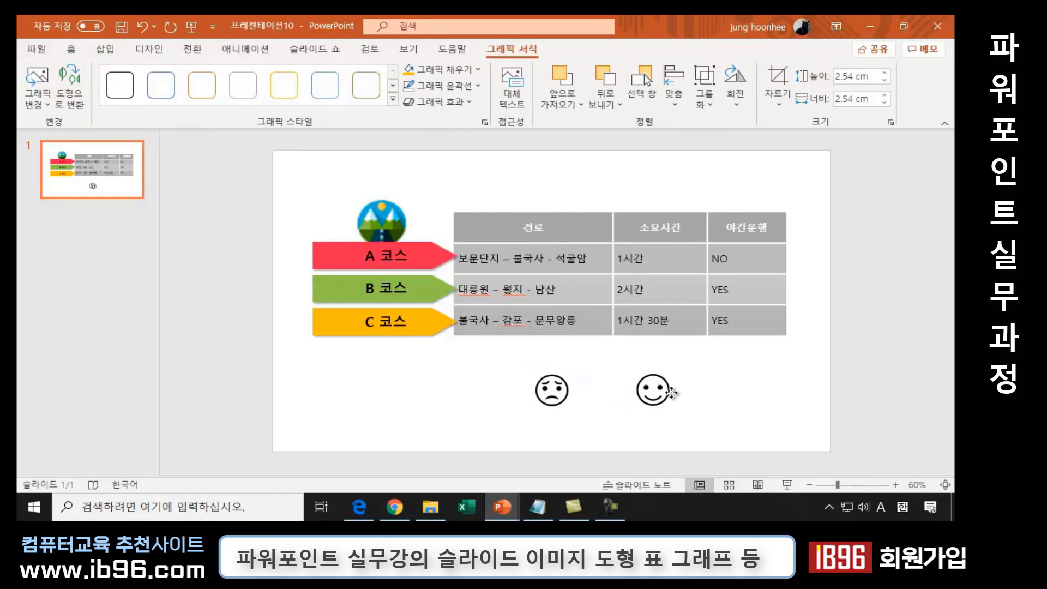
left_click(730, 259)
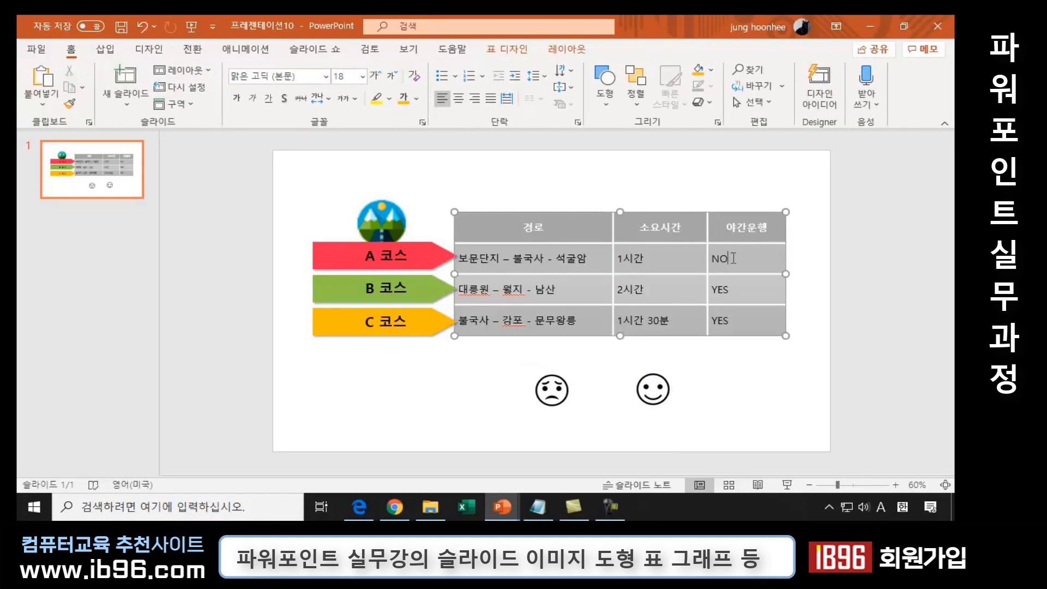
key("ctrl+z")
left_click_drag(562, 401, 742, 265)
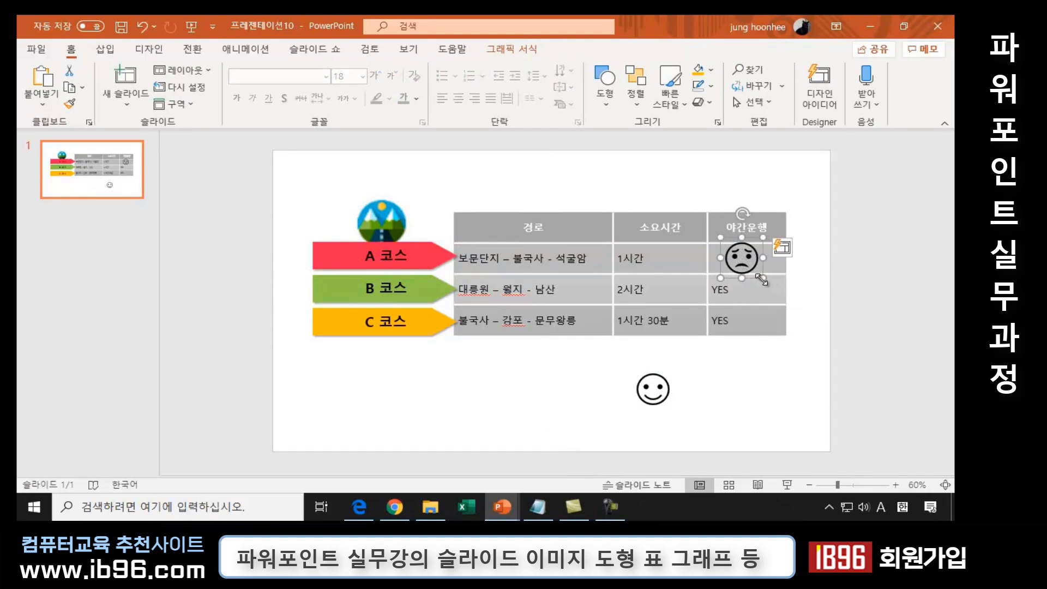
left_click_drag(763, 279, 738, 244)
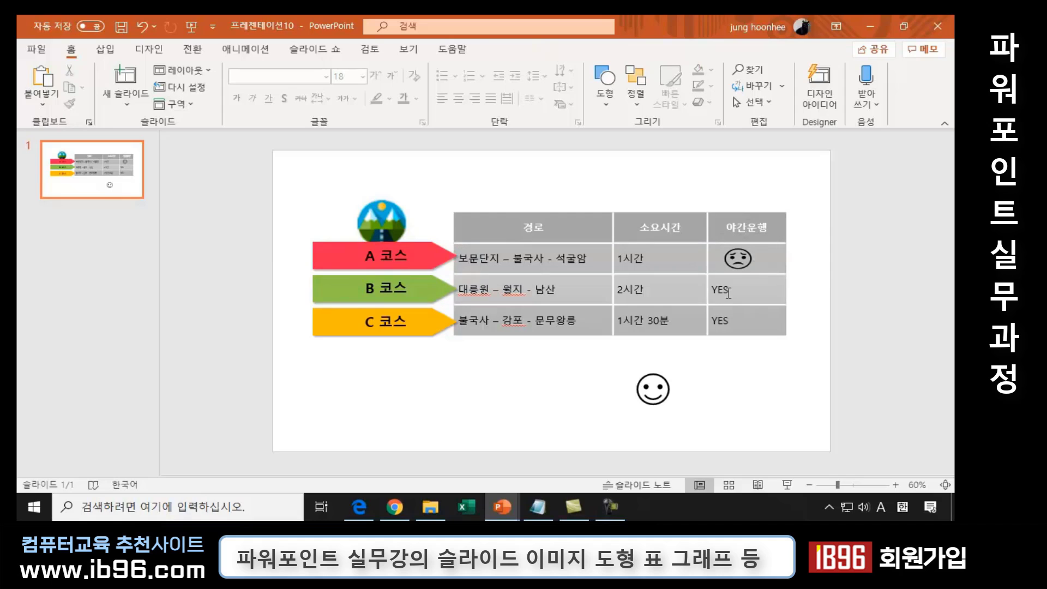
Replace row 2's YES with the smiley, resized and centred in its cell.
left_click_drag(730, 290, 707, 293)
key("Delete")
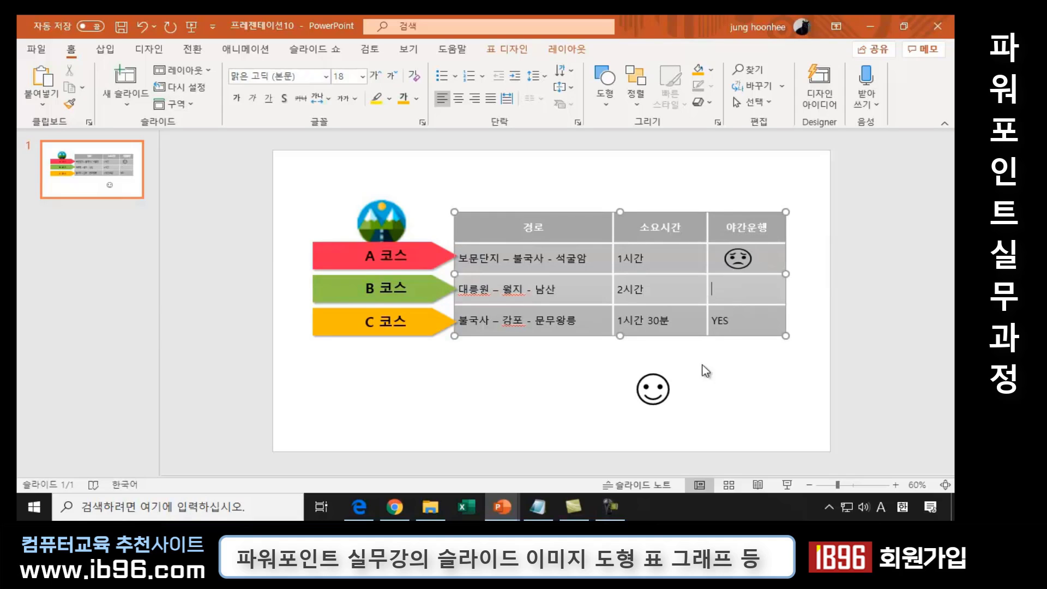
left_click_drag(654, 388, 746, 293)
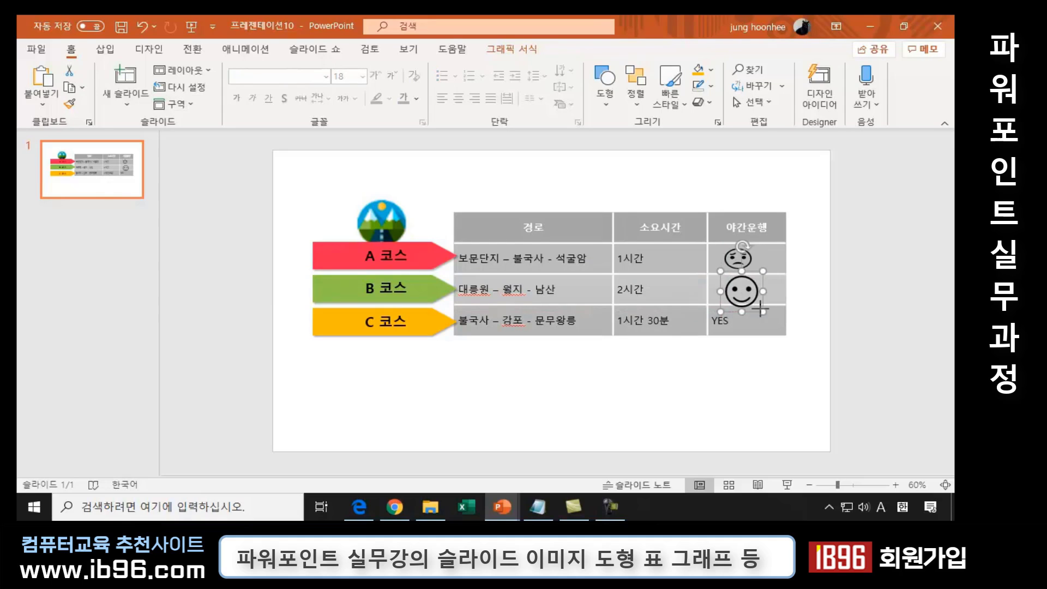
left_click_drag(763, 312, 751, 300)
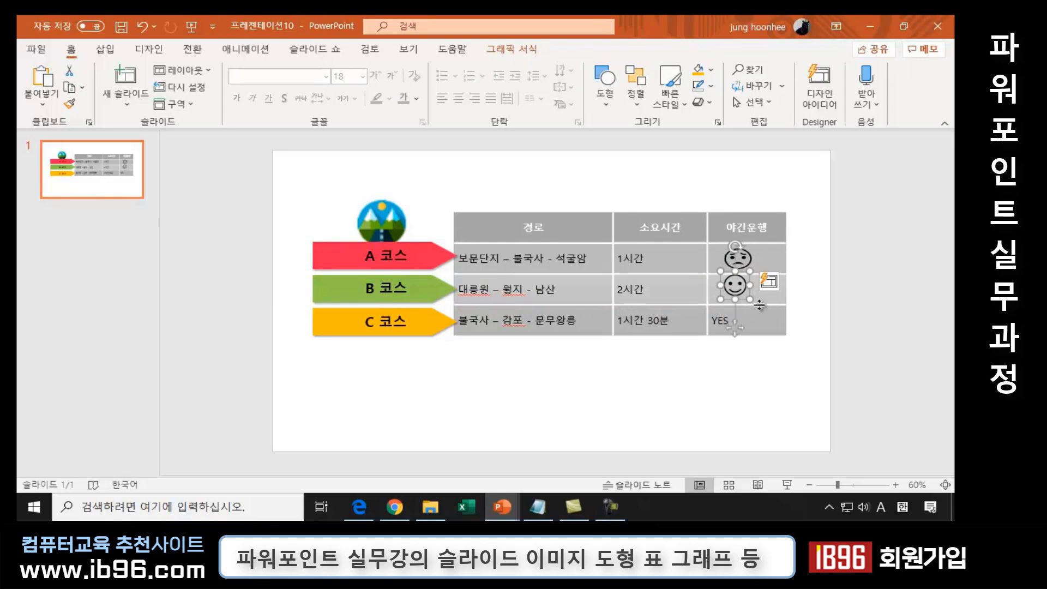
key("Down")
key("Down")
key("Down")
key("Down")
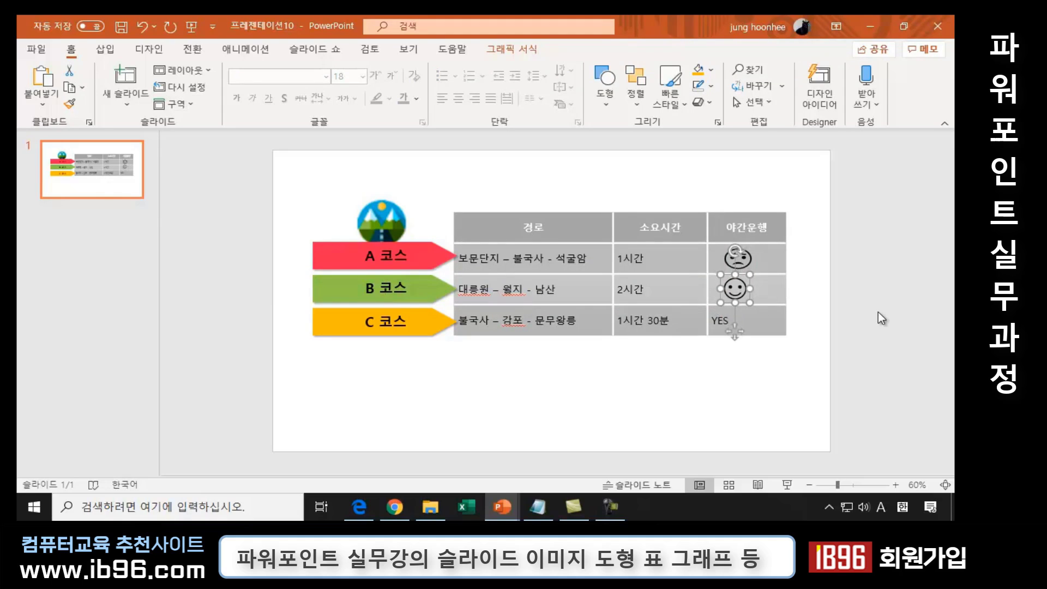
key("Down")
key("Down")
key("Right")
key("Right")
key("Right")
key("Right")
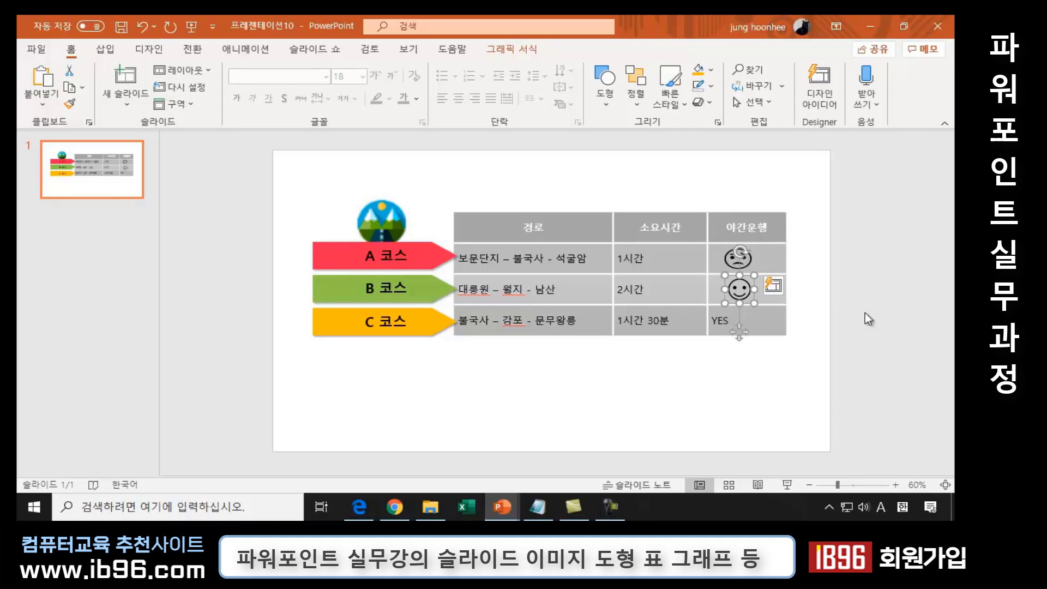
Erase the last YES and copy the smiley into the bottom 야간운행 cell.
left_click(727, 321)
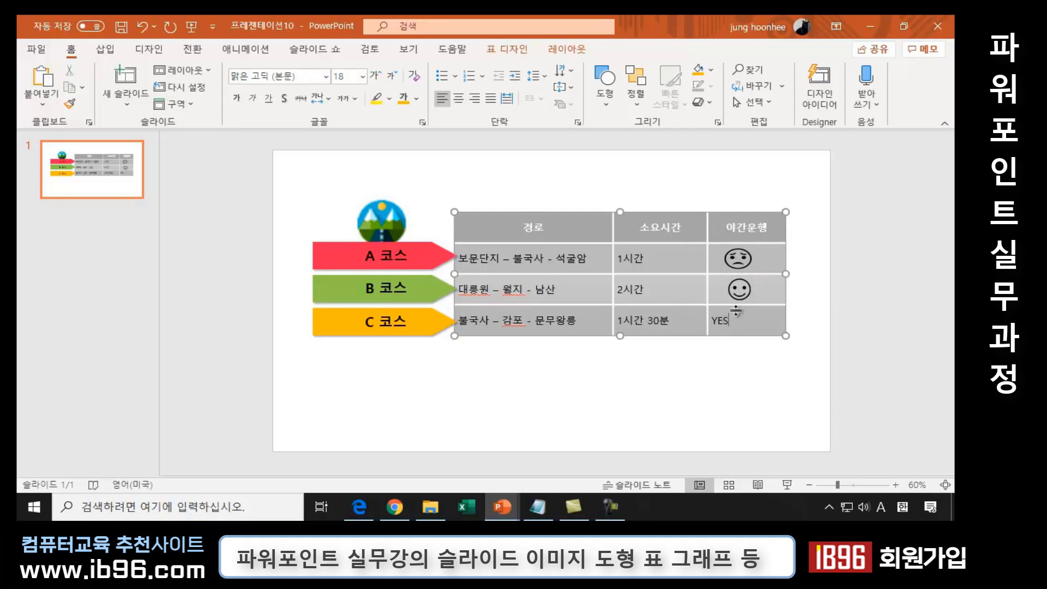
key("BackSpace")
key("BackSpace")
key("BackSpace")
left_click_drag(748, 296, 737, 322)
left_click(758, 376)
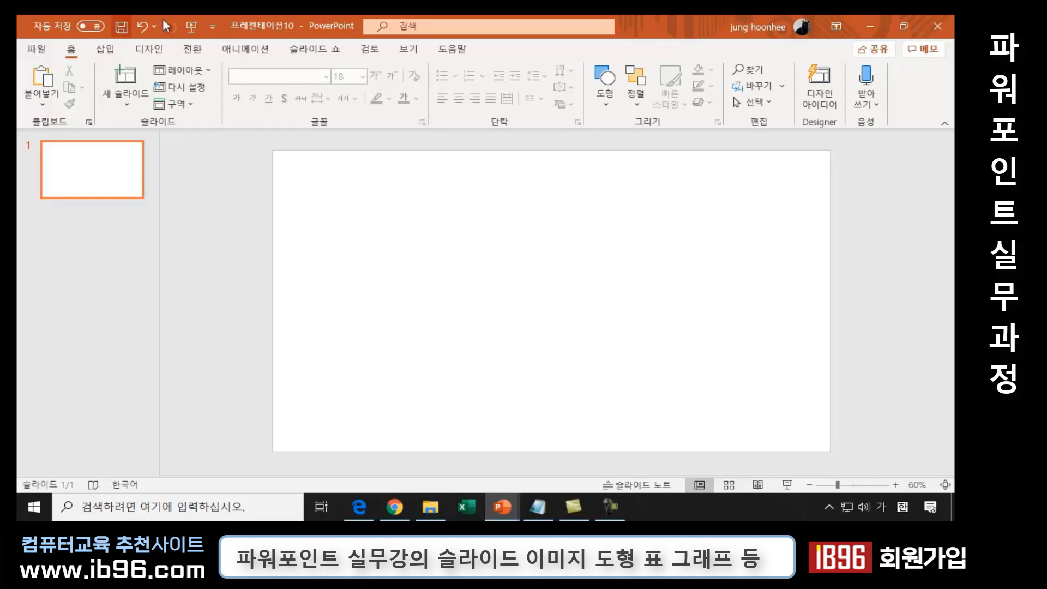
Open the Insert Chart dialog from the Insert tab's Chart command.
left_click(109, 48)
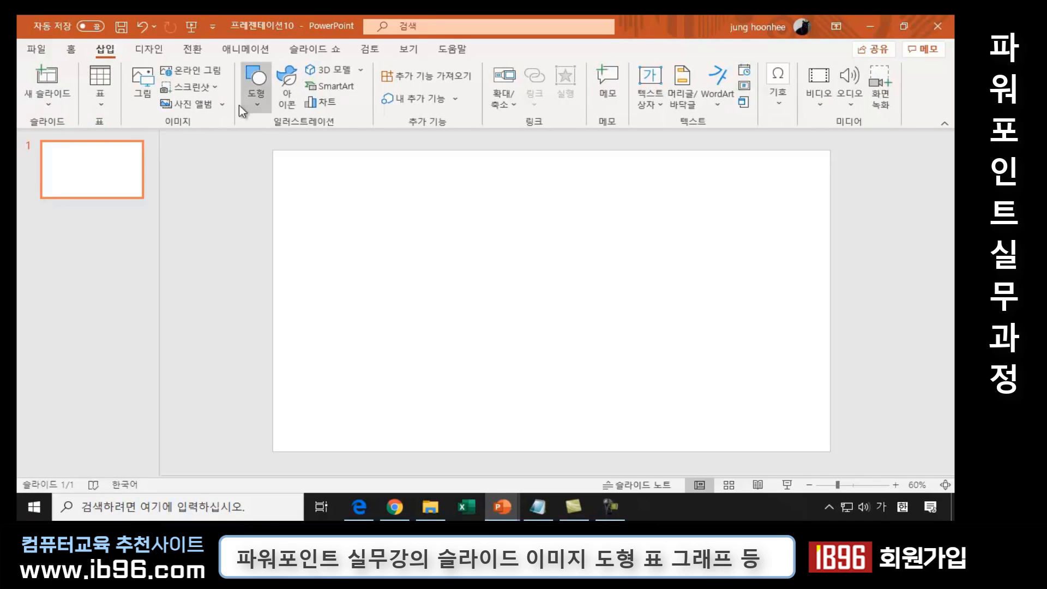
left_click(325, 103)
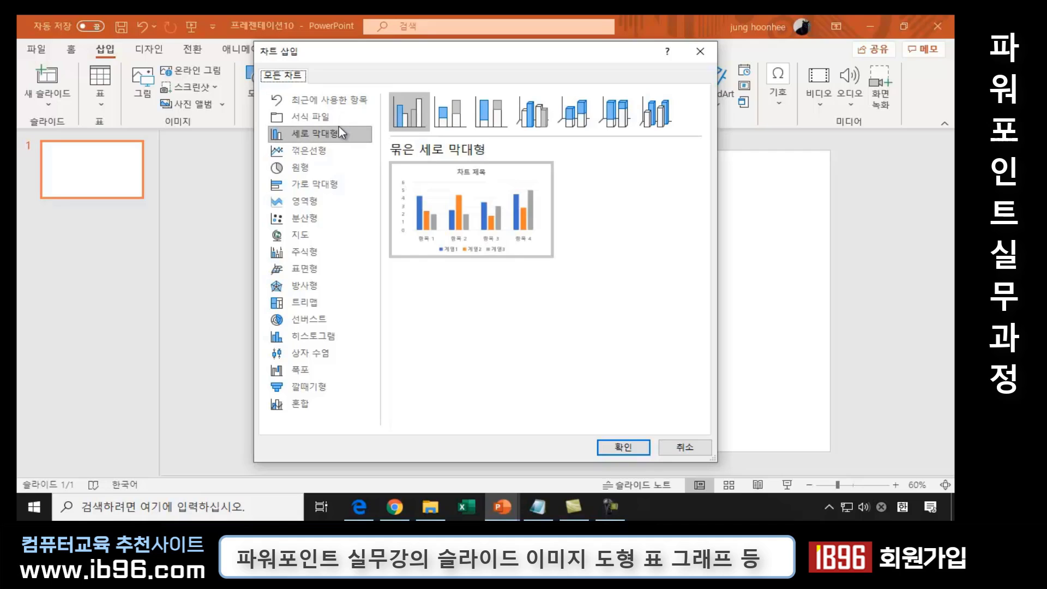
left_click(321, 154)
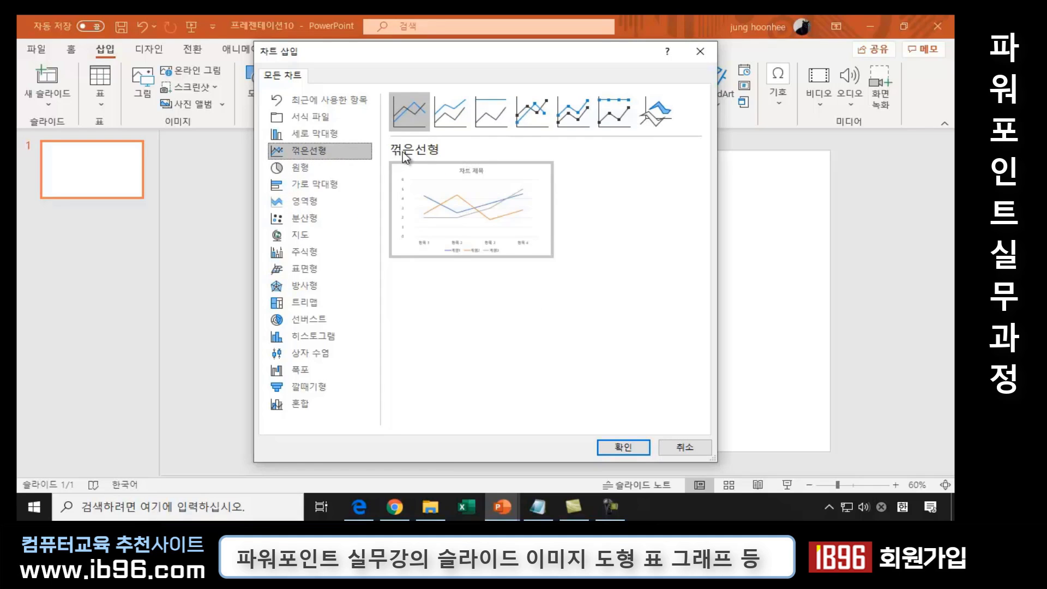
mouse_move(472, 210)
left_click(311, 171)
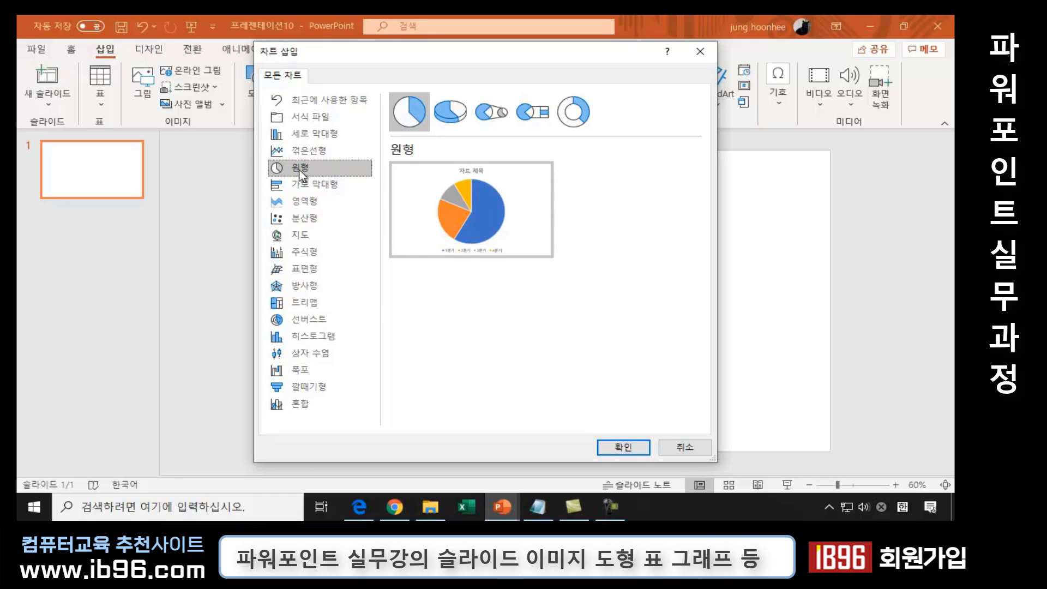
left_click(326, 137)
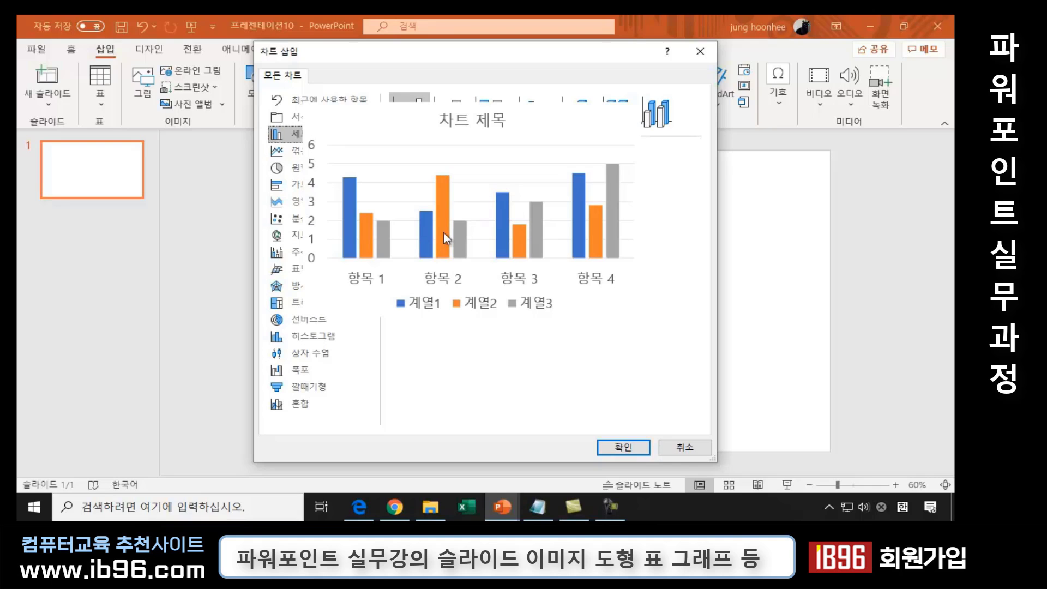
Insert the clustered column chart and move its data sheet window aside.
left_click(622, 448)
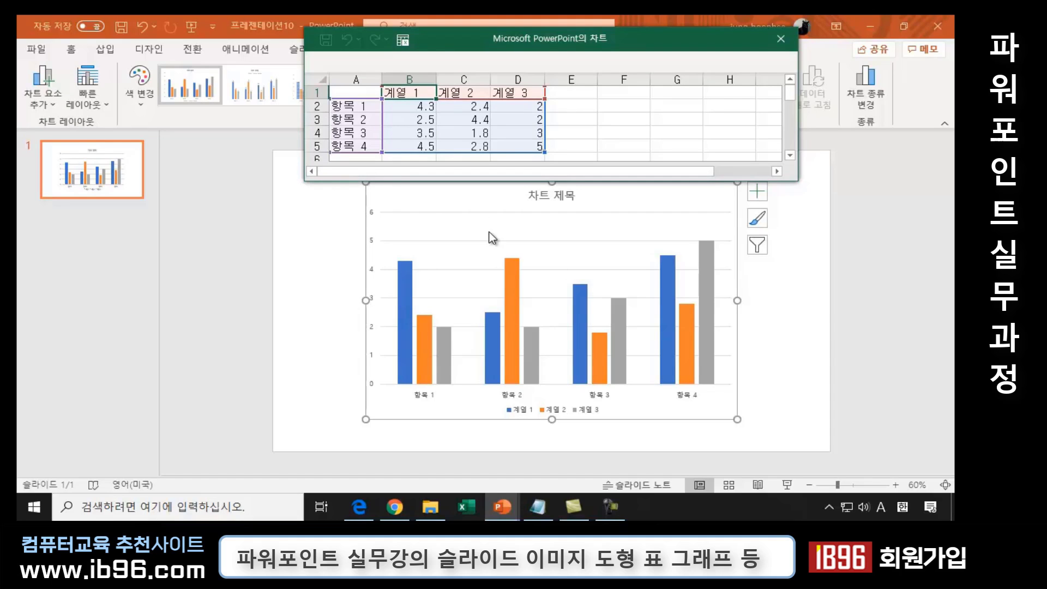
mouse_move(440, 38)
left_mouse_down()
mouse_move(367, 112)
mouse_move(370, 214)
left_mouse_up()
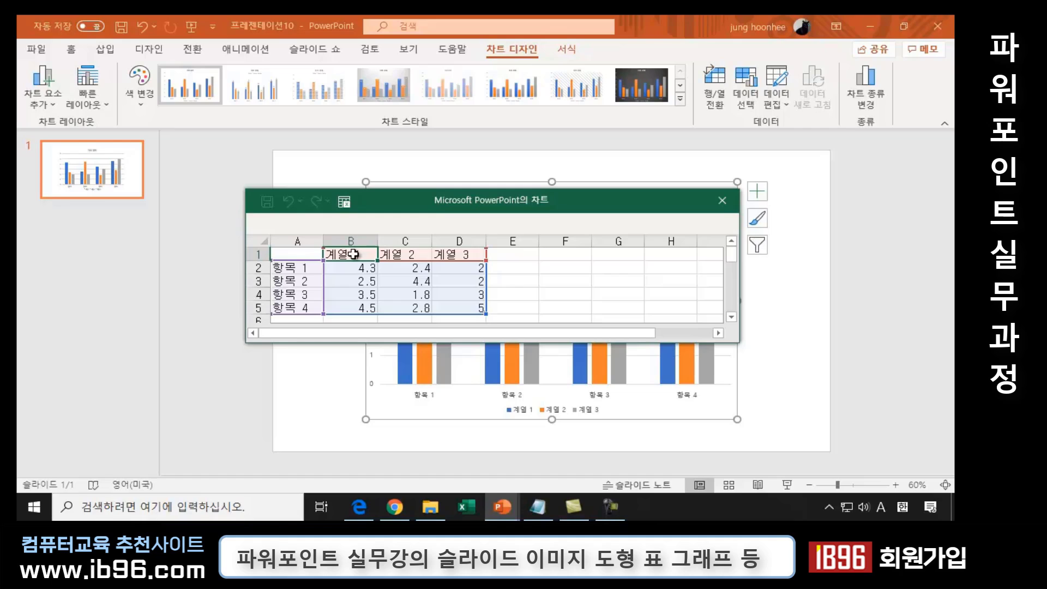
Name the first series 점유율 in cell B1 of the chart data.
type("WJ")
key("BackSpace")
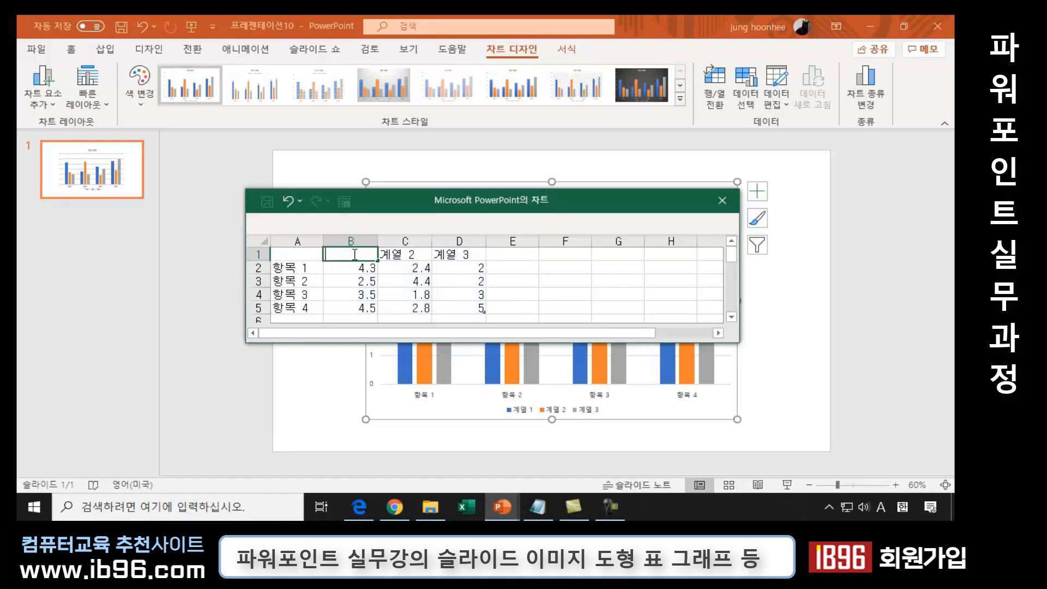
key("Hangul")
type("점유율")
left_click(299, 271)
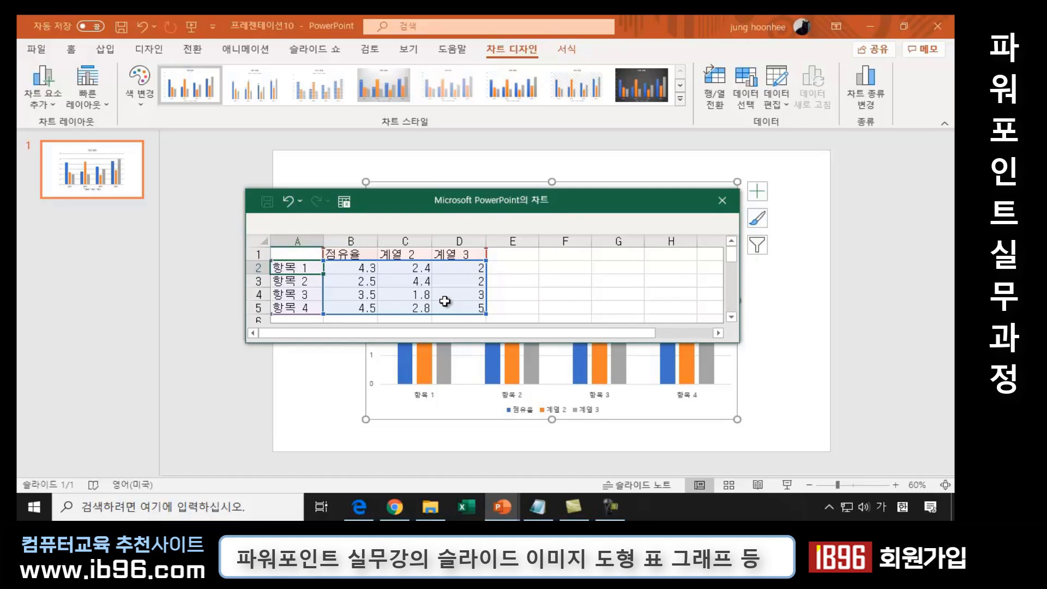
Enter the categories 구글크롬, 애플사파리 and 파이어폭스 in cells A2 to A4.
type("구글크")
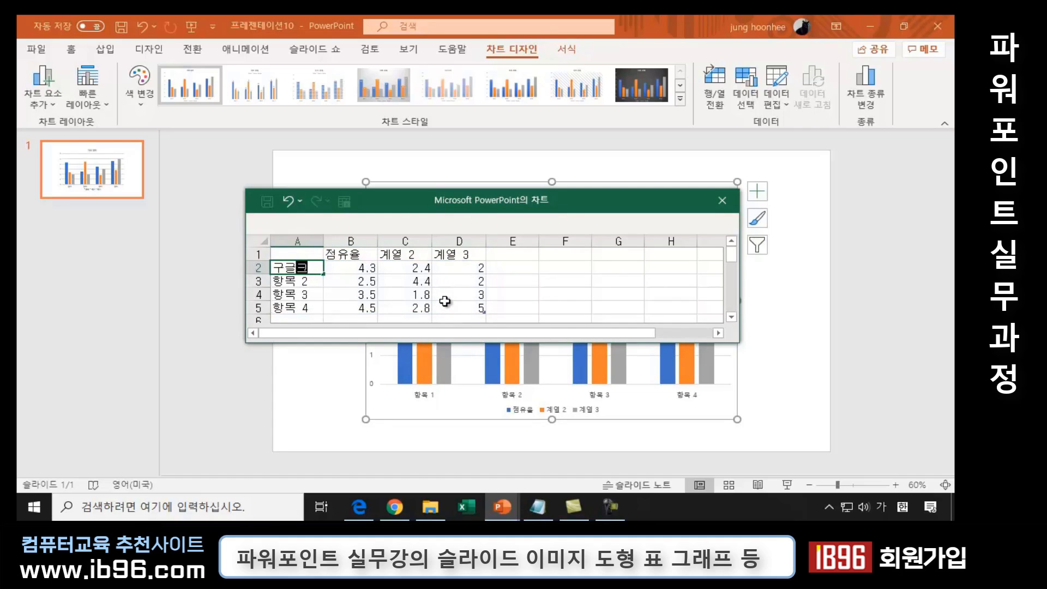
type("로ㅁ")
key("Return")
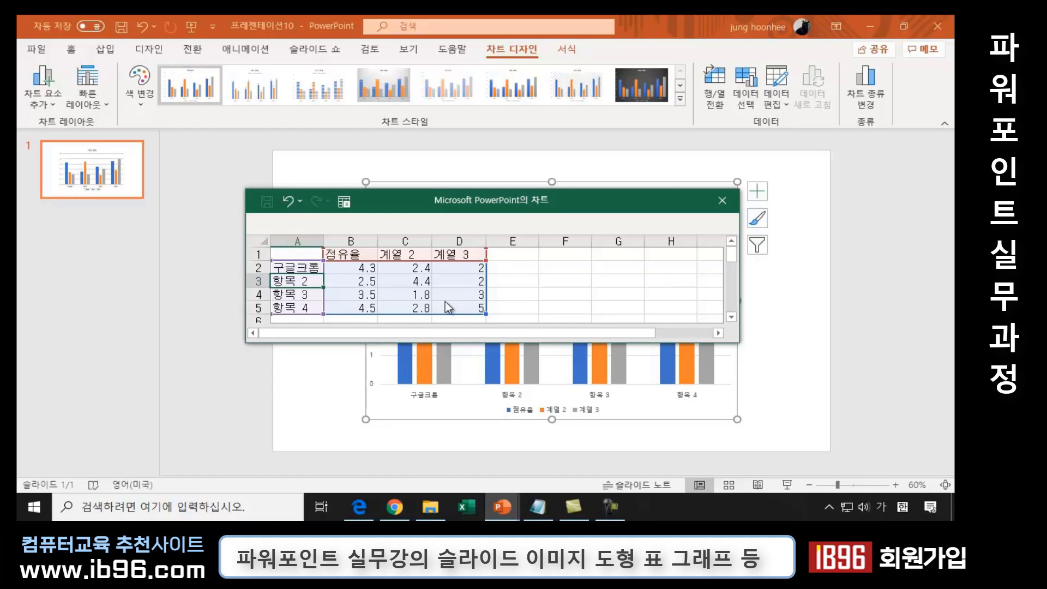
type("애플삼파")
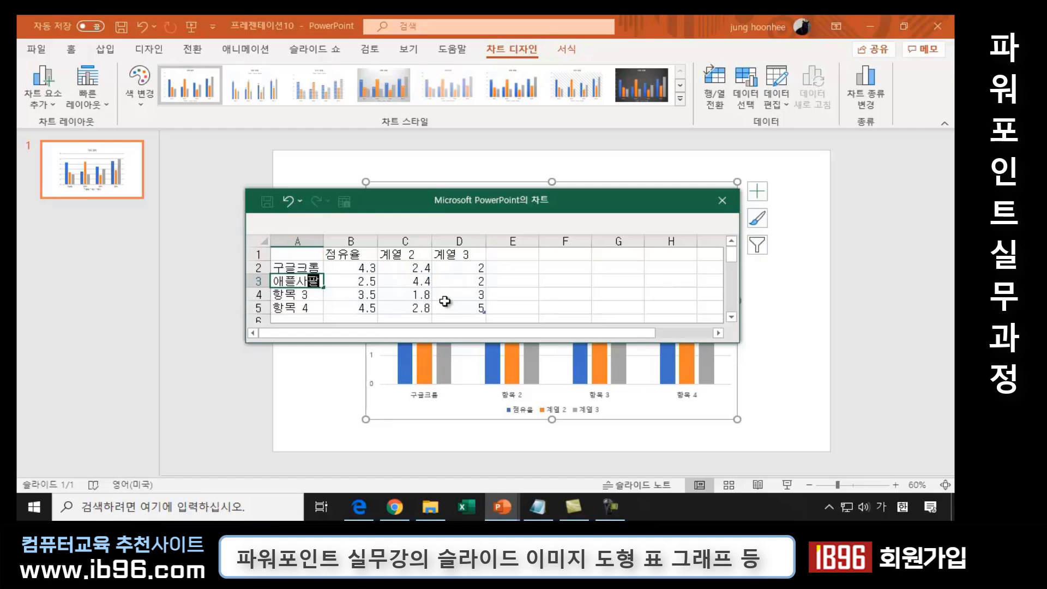
type("리")
key("Return")
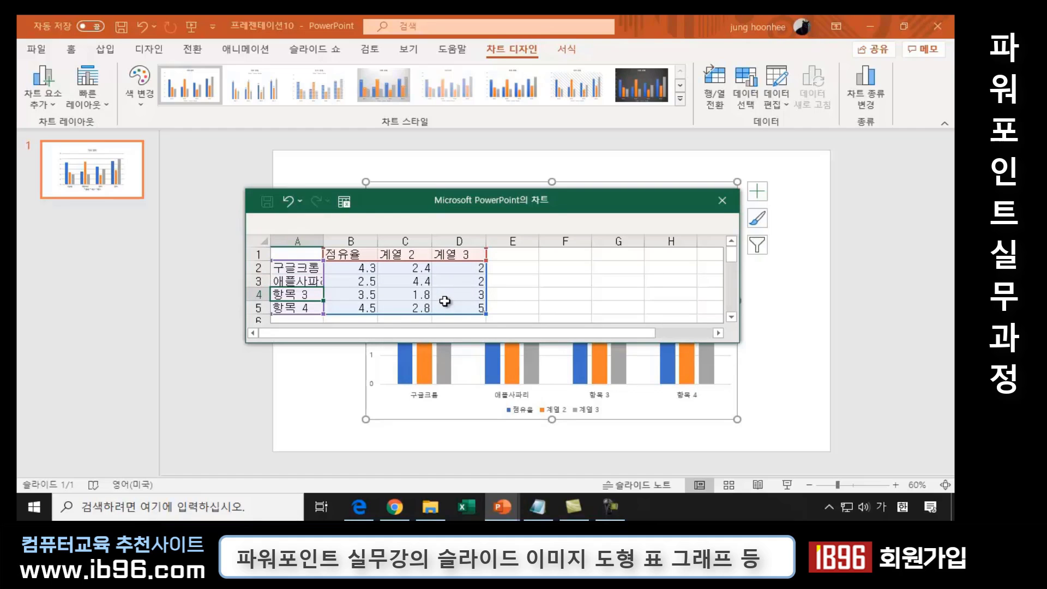
type("파이퍼폭")
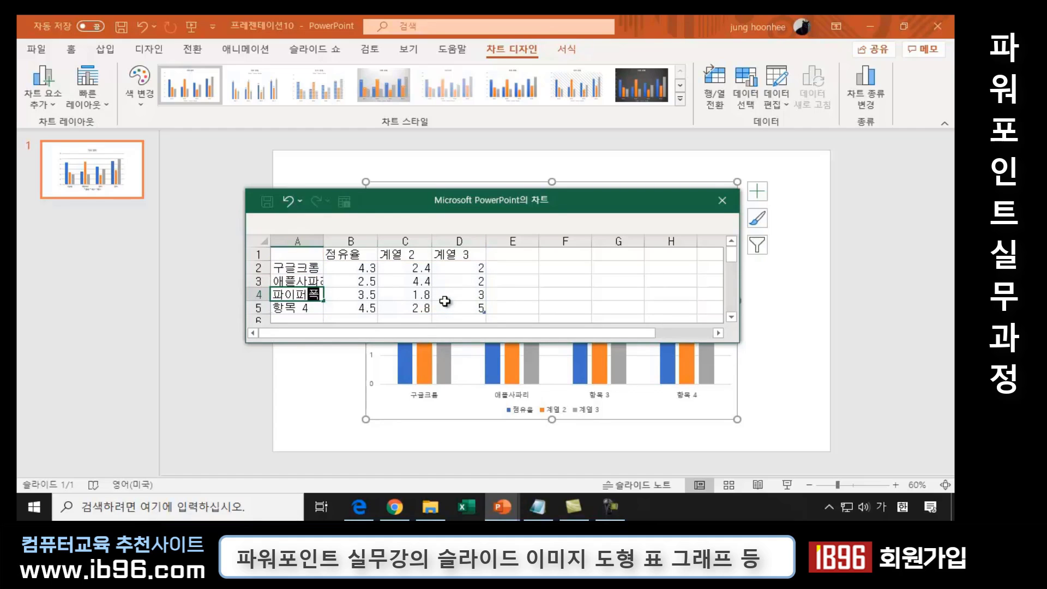
key("BackSpace")
key("BackSpace")
key("BackSpace")
type("어포폭스")
key("Return")
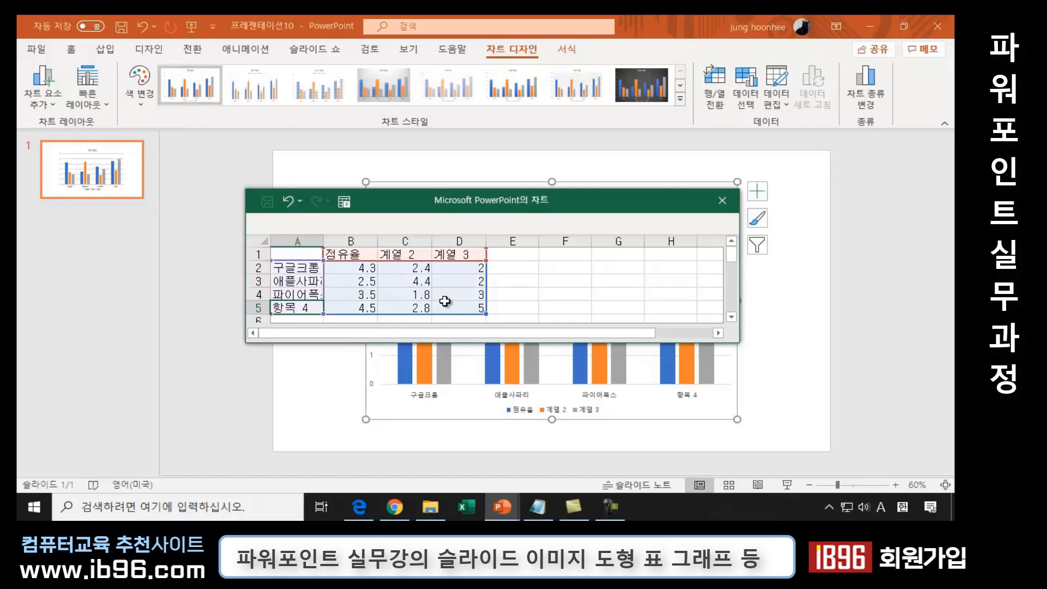
Add UC브라우저 and 삼성인터넷 as the fourth and fifth categories.
type("UC")
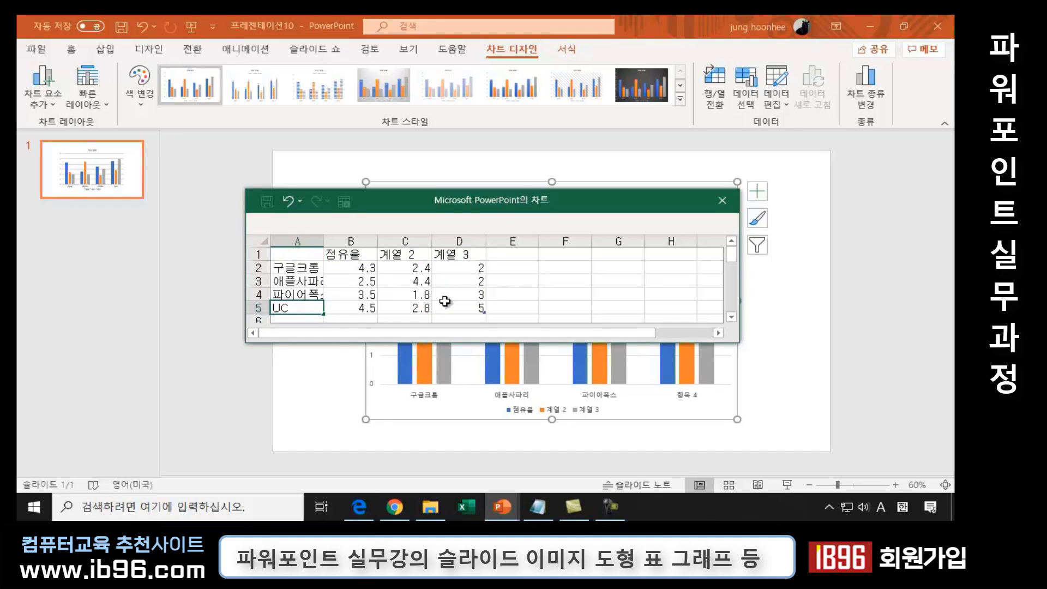
type("브라우저")
key("Return")
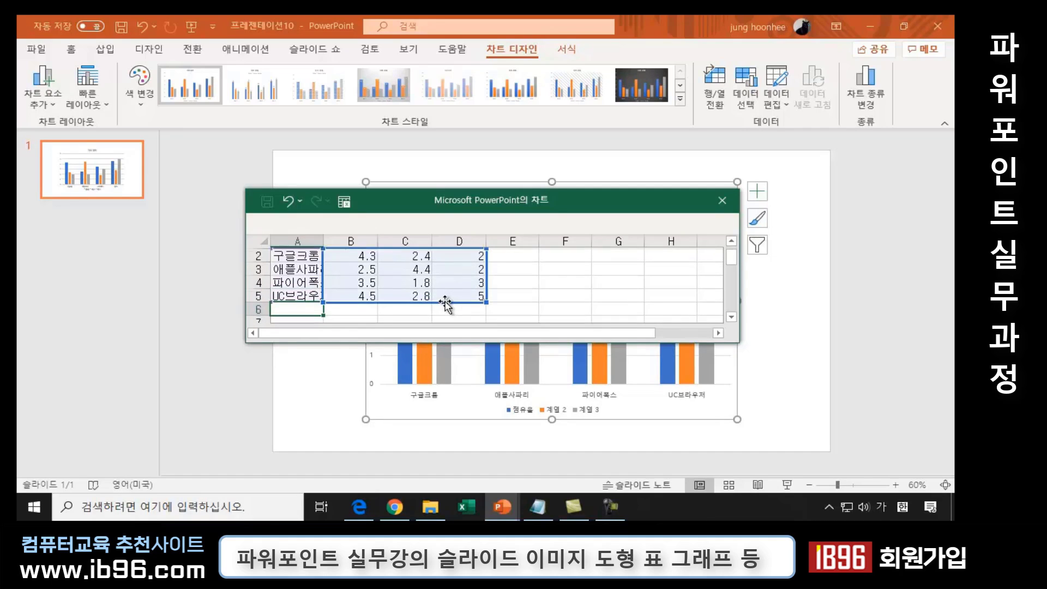
type("삼")
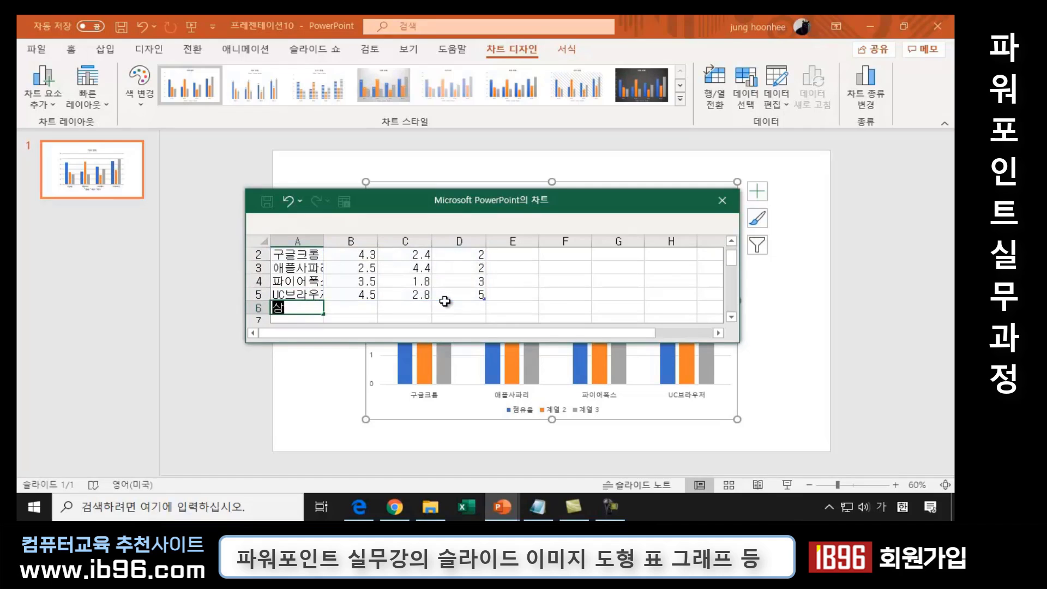
type("성인터네넷")
key("Return")
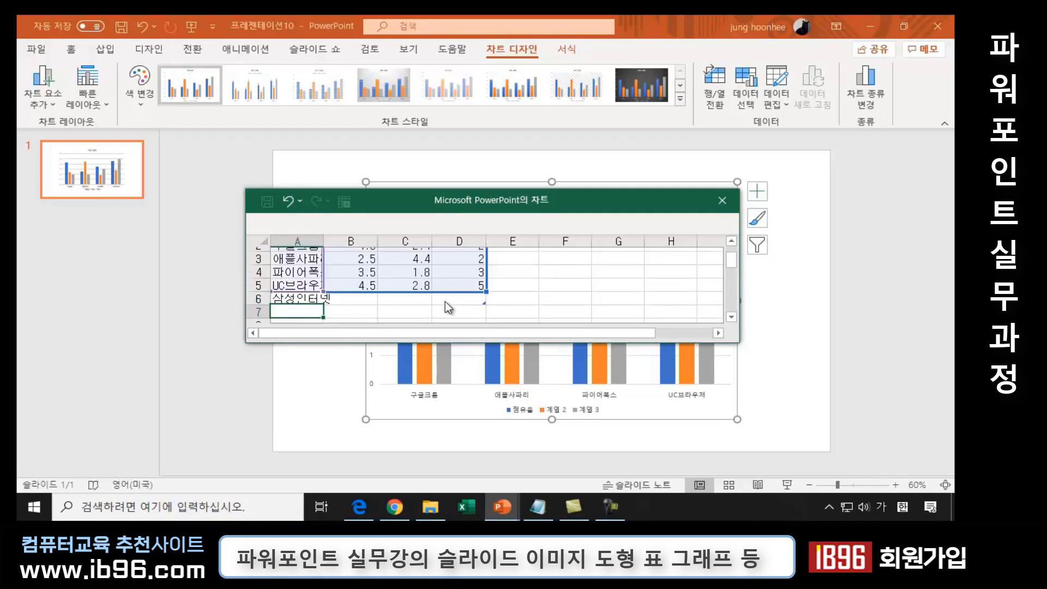
scroll(374, 325, "up", 1)
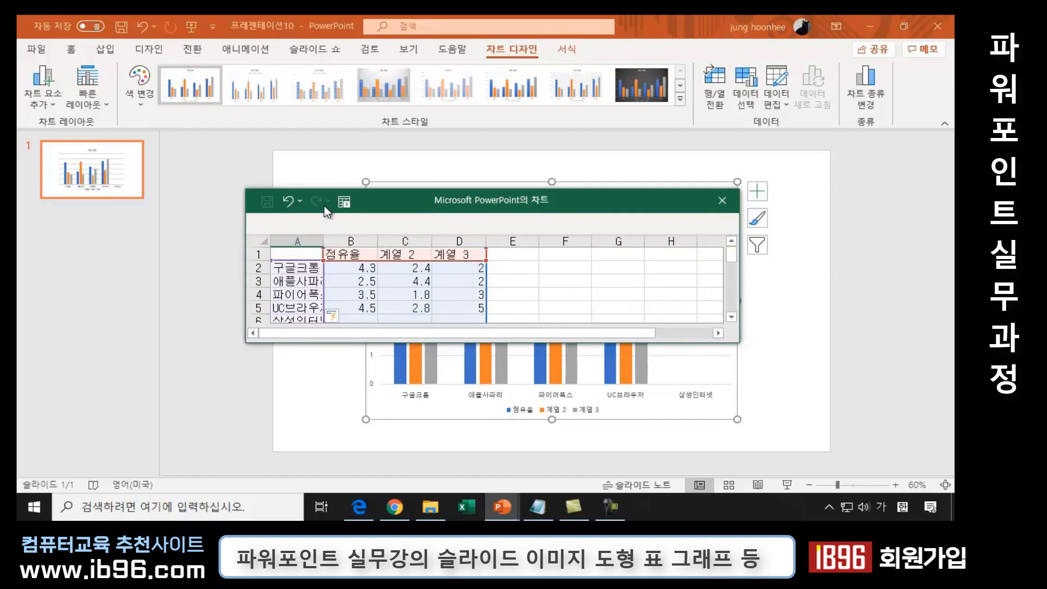
left_click_drag(324, 241, 334, 241)
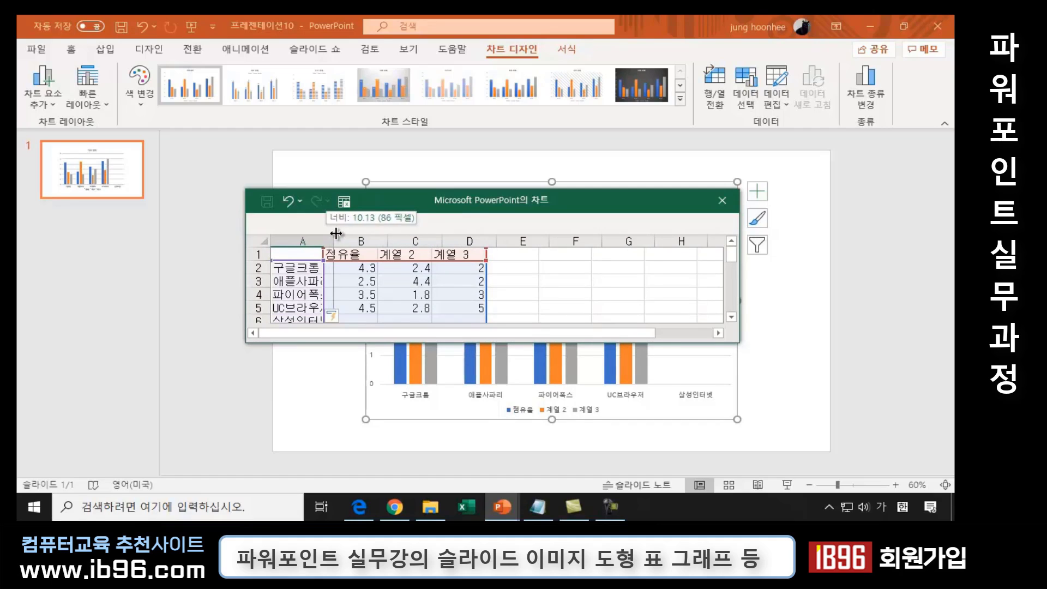
left_click(371, 268)
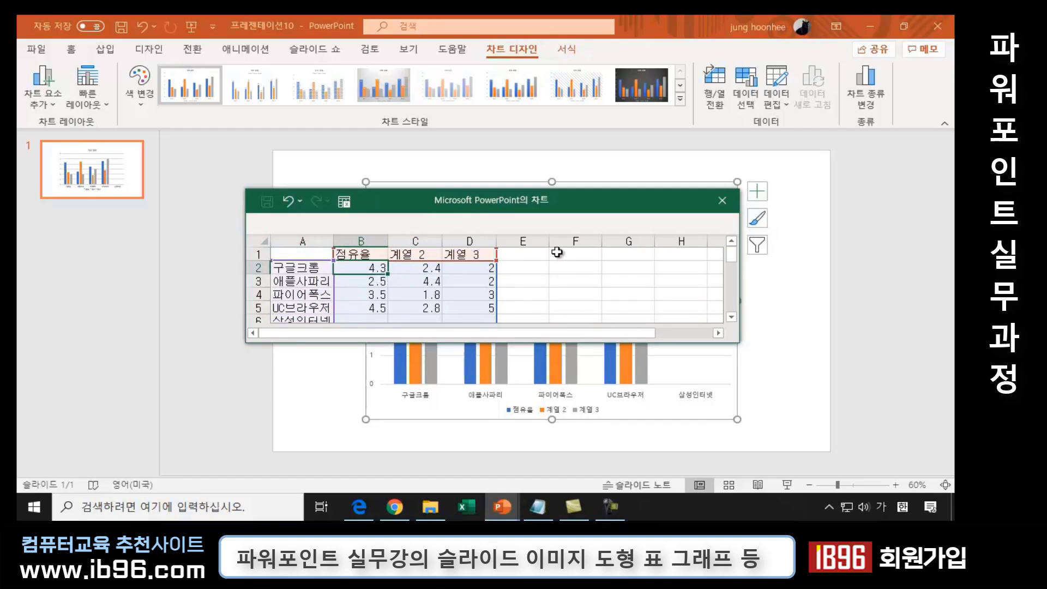
type("6")
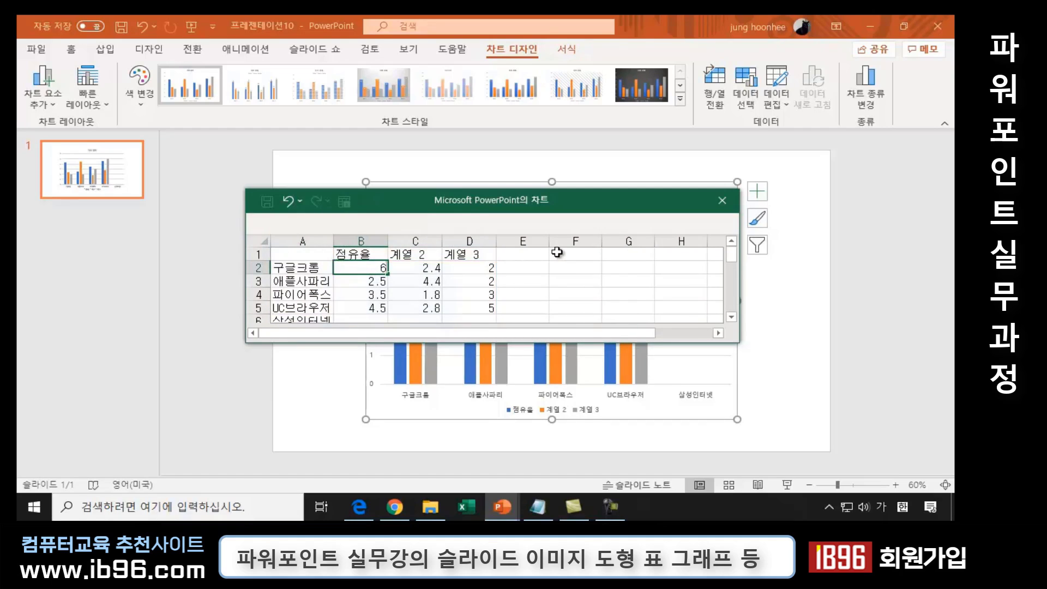
type("2.37")
key("Return")
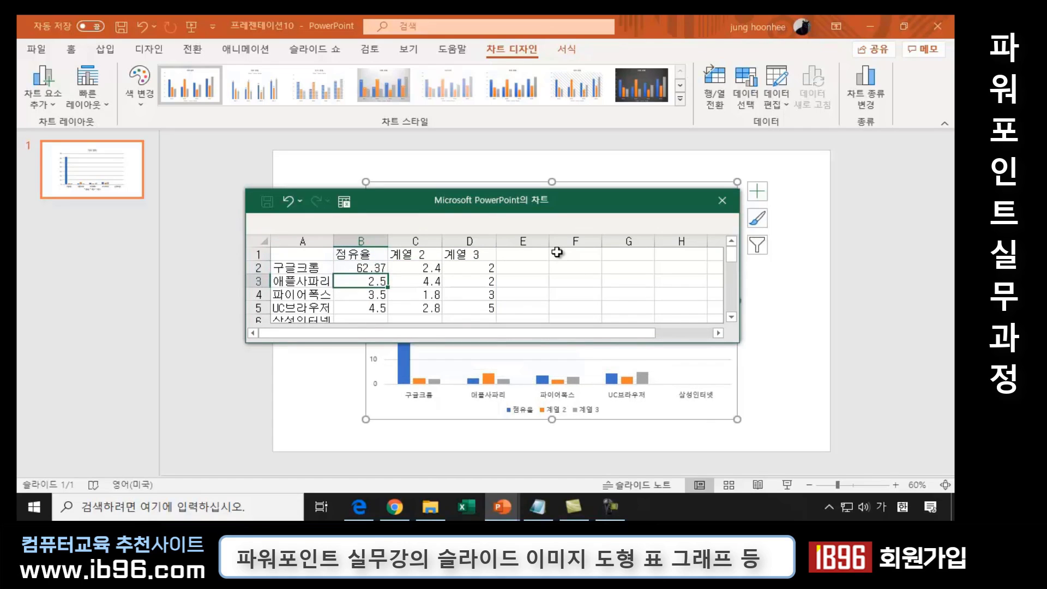
type("1")
type("5")
key("Return")
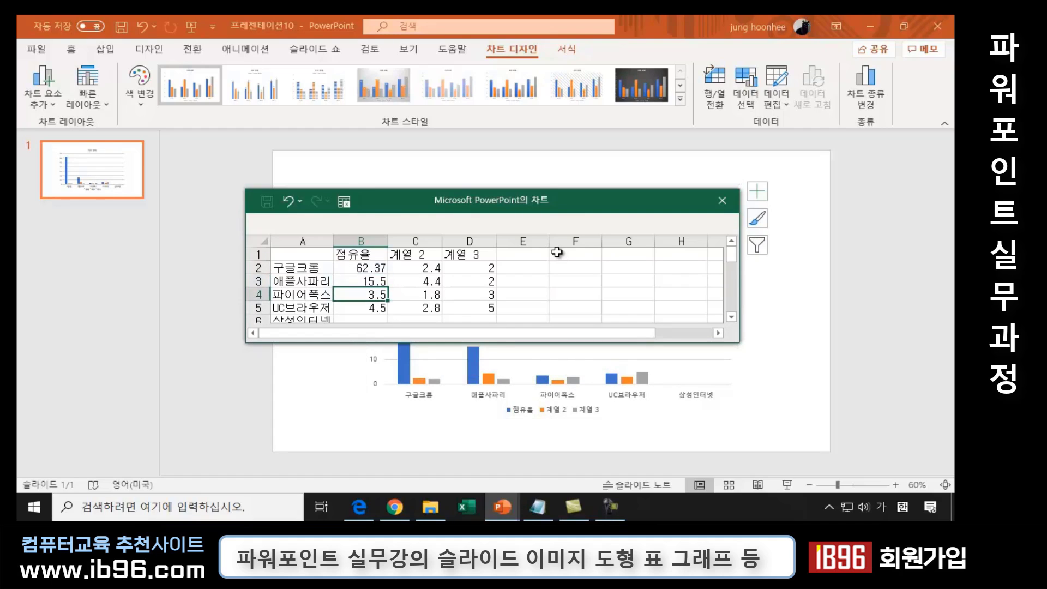
type("4")
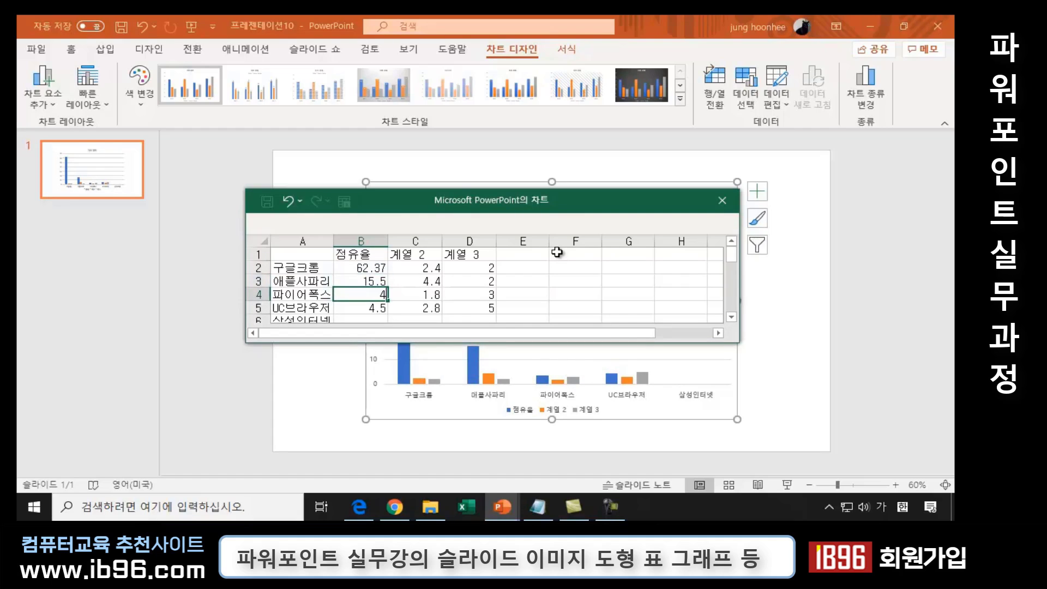
type(".39")
key("Return")
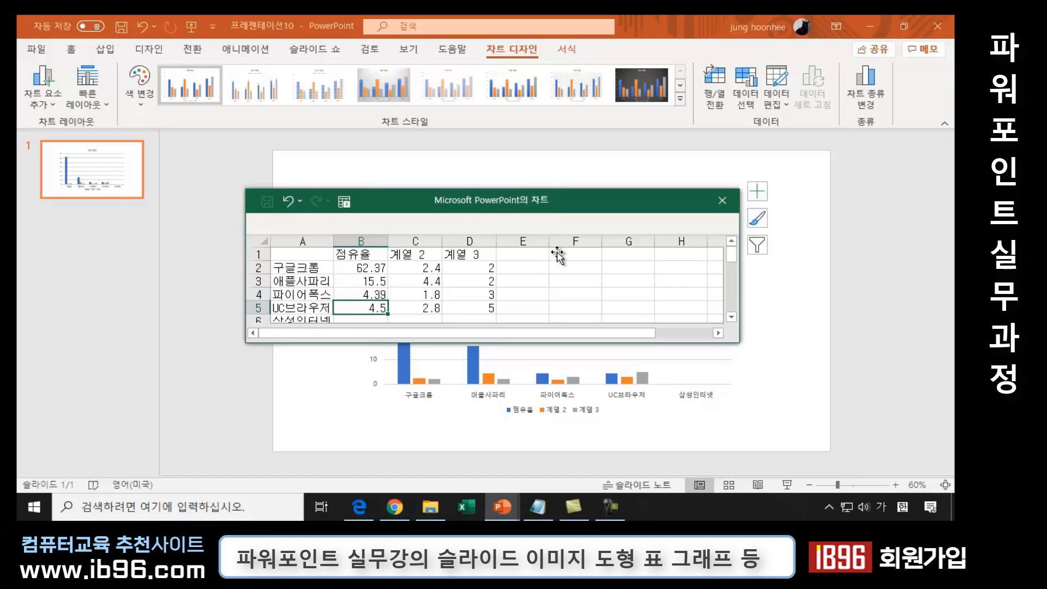
type("3.")
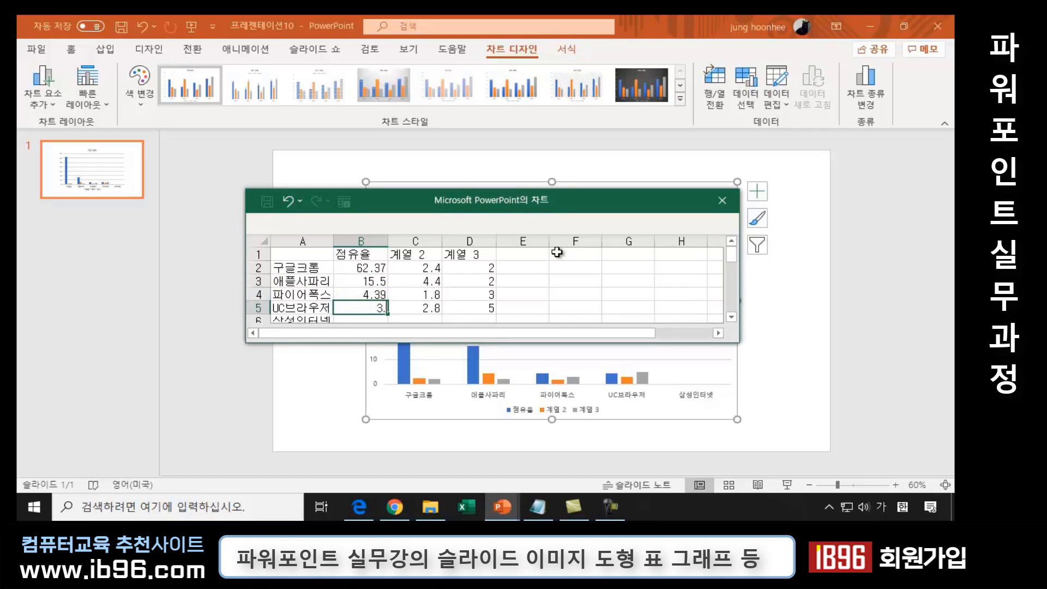
type("75")
key("Return")
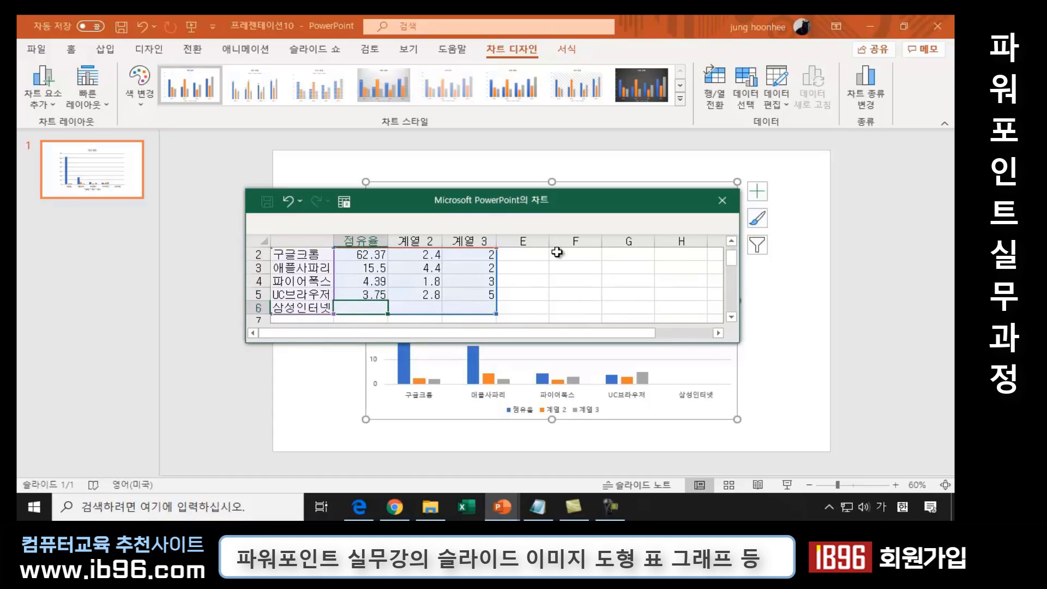
type("3.4")
key("Return")
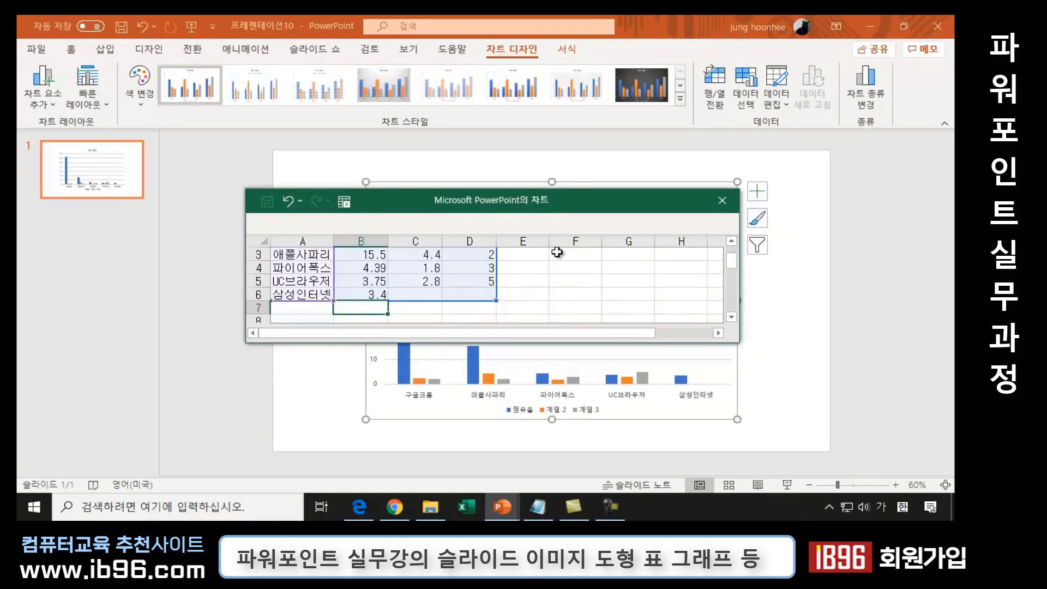
scroll(479, 287, "up", 1)
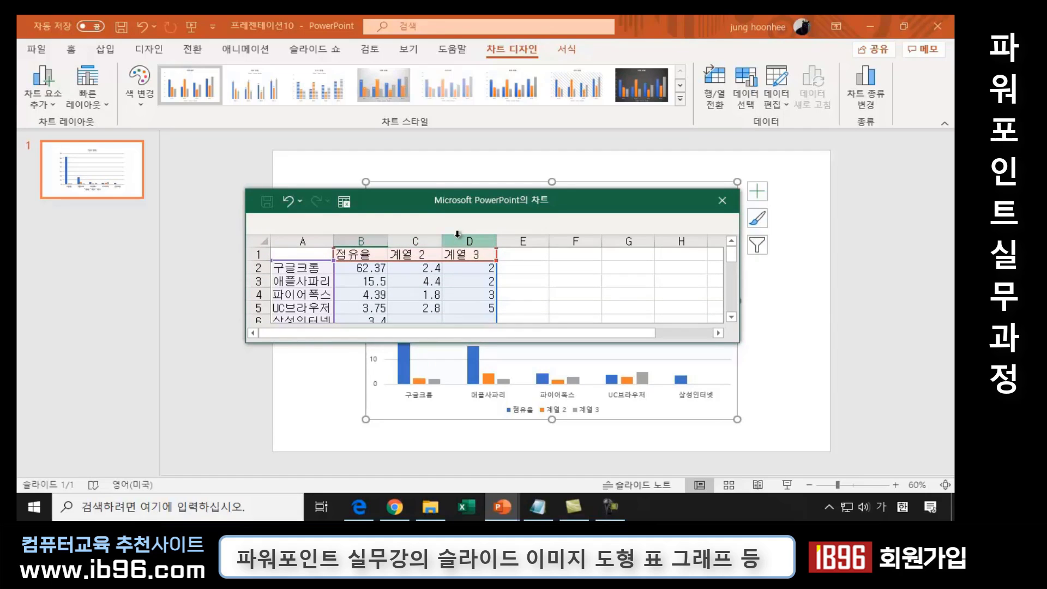
Clear the 계열 2 and 계열 3 values and delete data columns C and D.
left_click(418, 239)
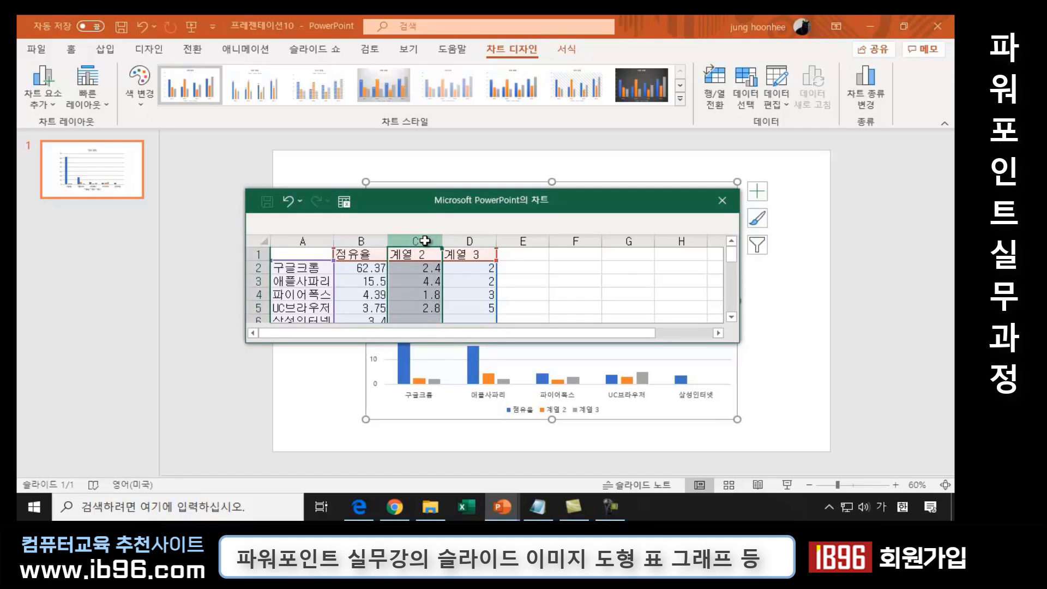
left_click_drag(418, 238, 456, 240)
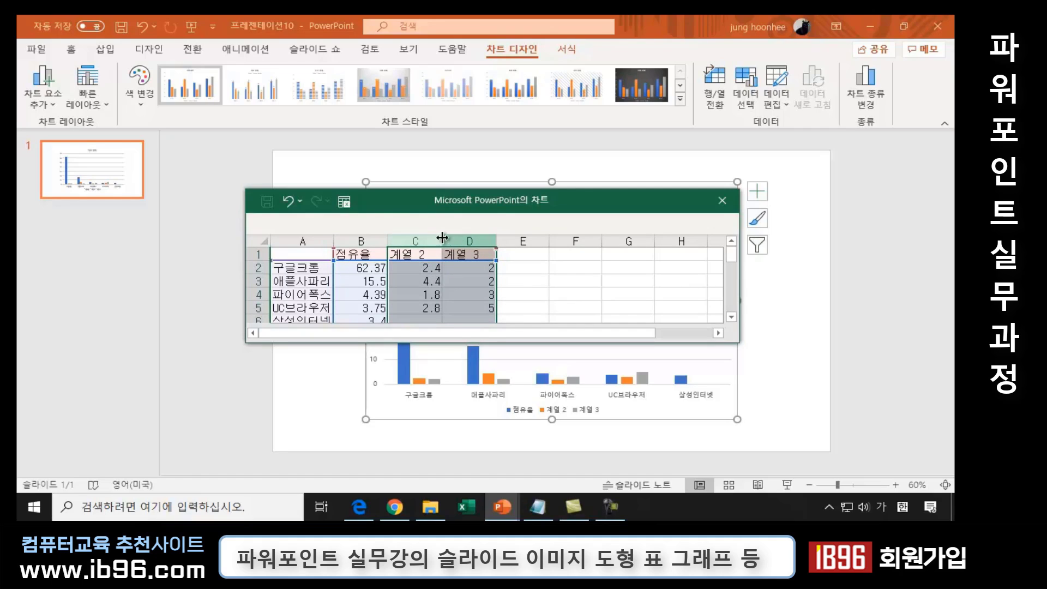
key("Delete")
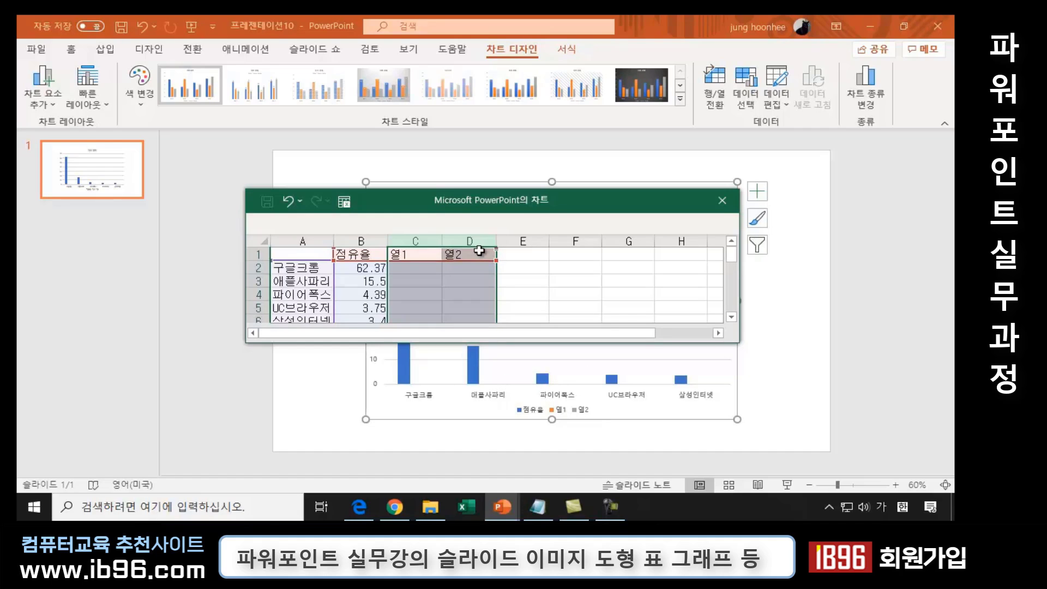
right_click(421, 239)
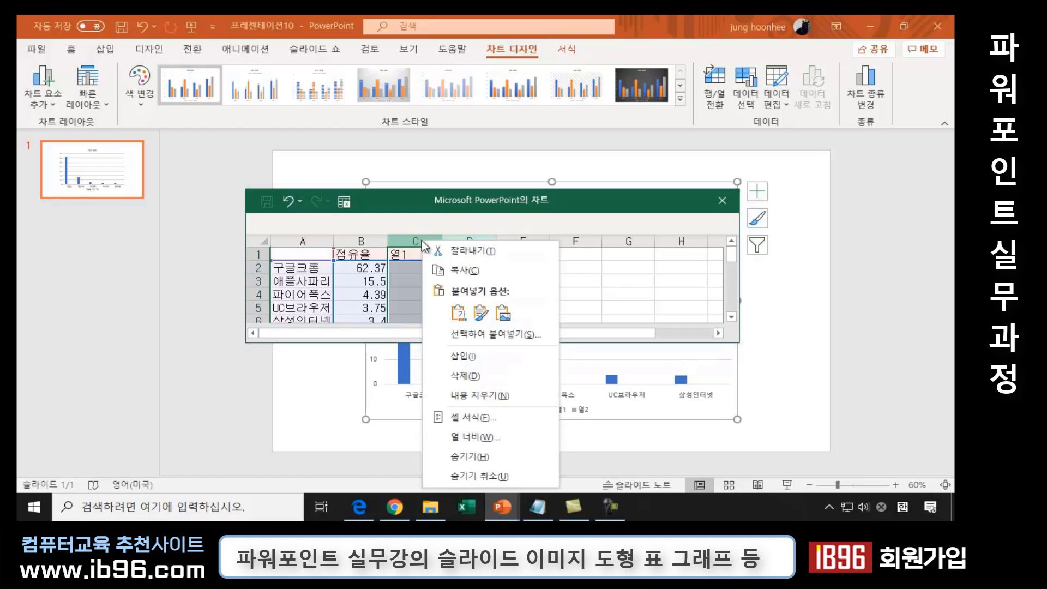
left_click(484, 376)
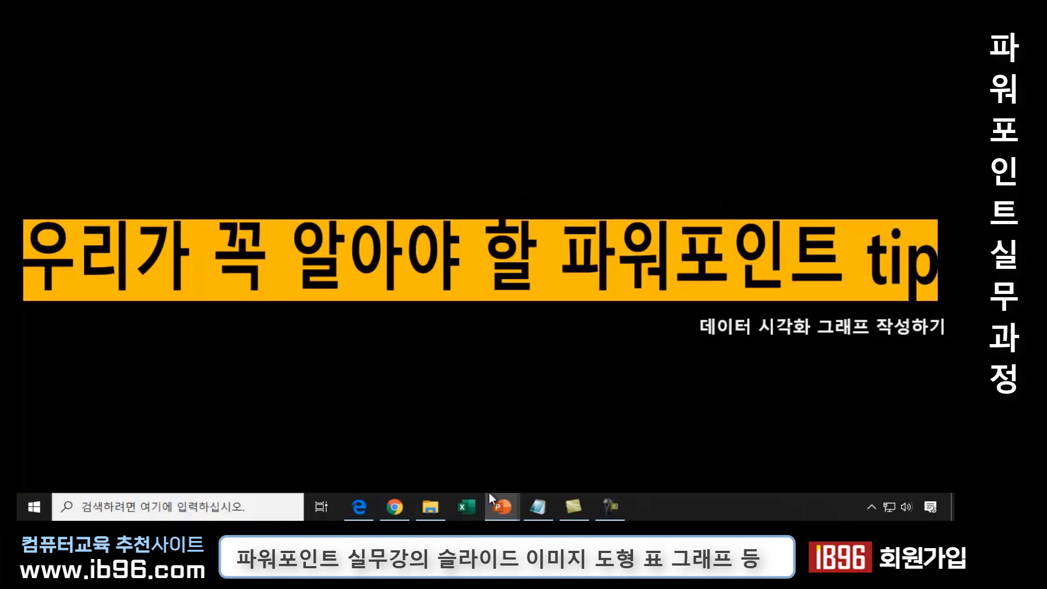
Return to the slide and drag the chart's lower-left corner outward to enlarge it.
mouse_move(503, 506)
left_click(503, 455)
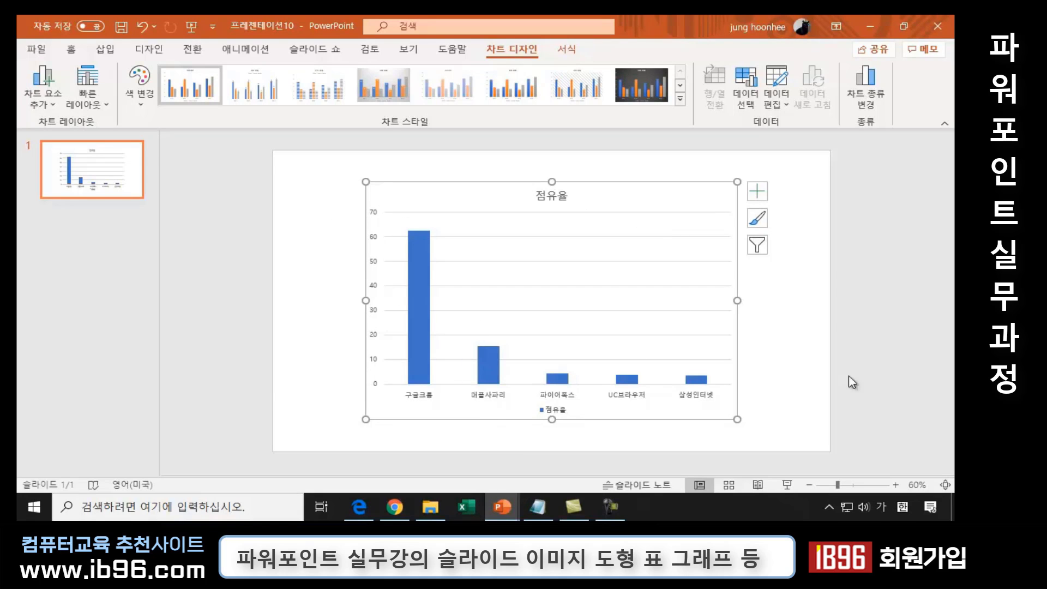
left_click(768, 409)
left_click(549, 327)
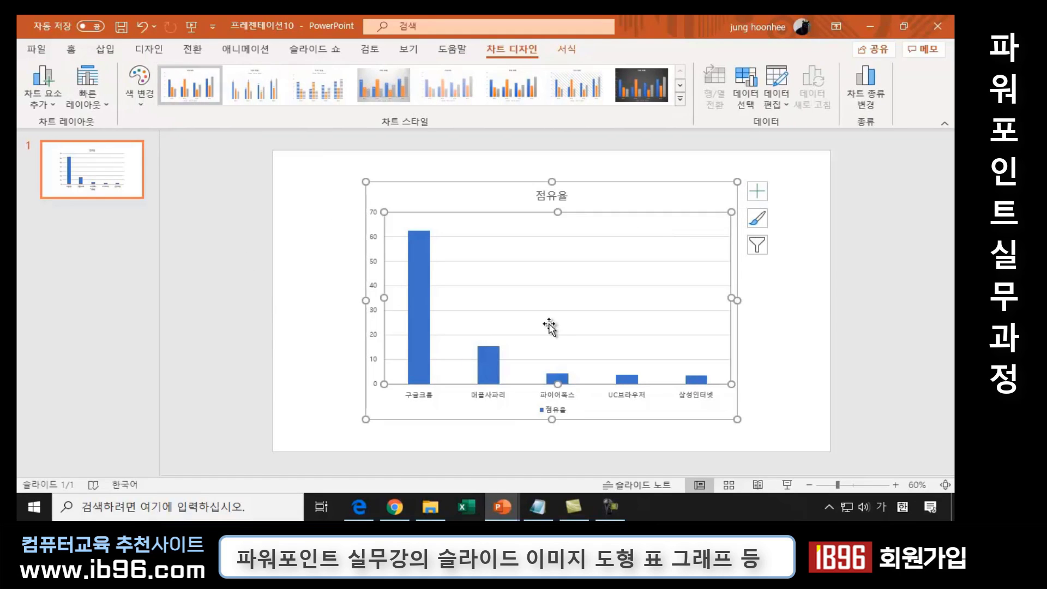
left_click_drag(365, 419, 319, 427)
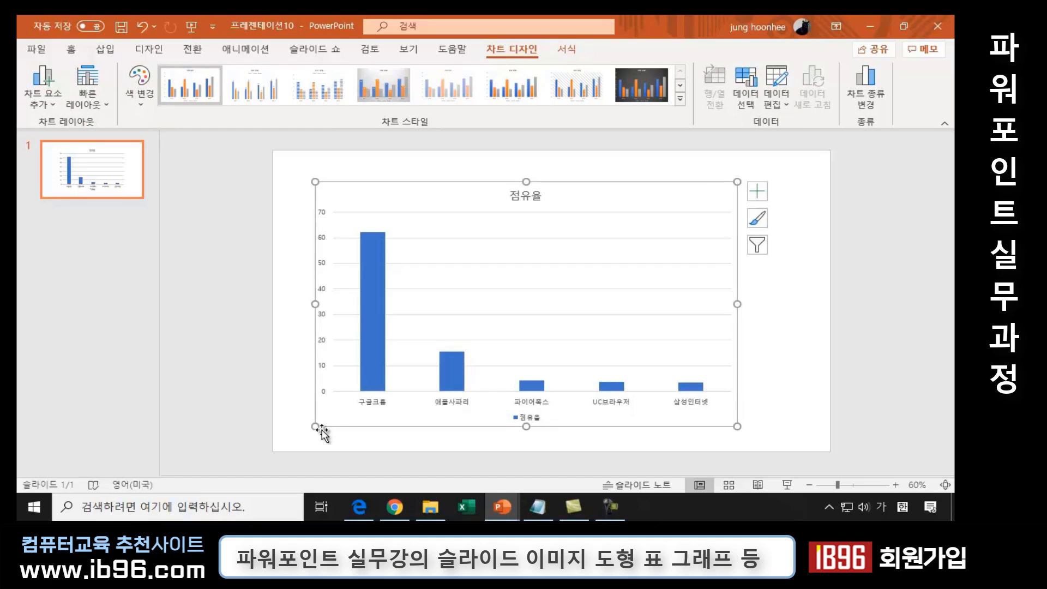
left_click(524, 196)
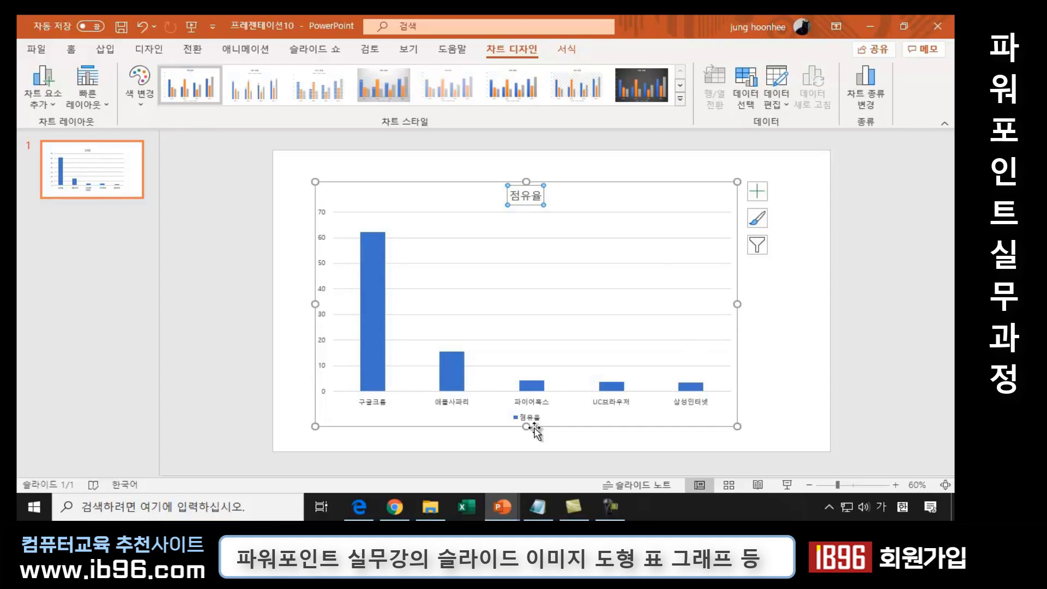
Insert '2019 인터넷 브라우저 시장' before 점유율 in the chart title.
left_click(512, 195)
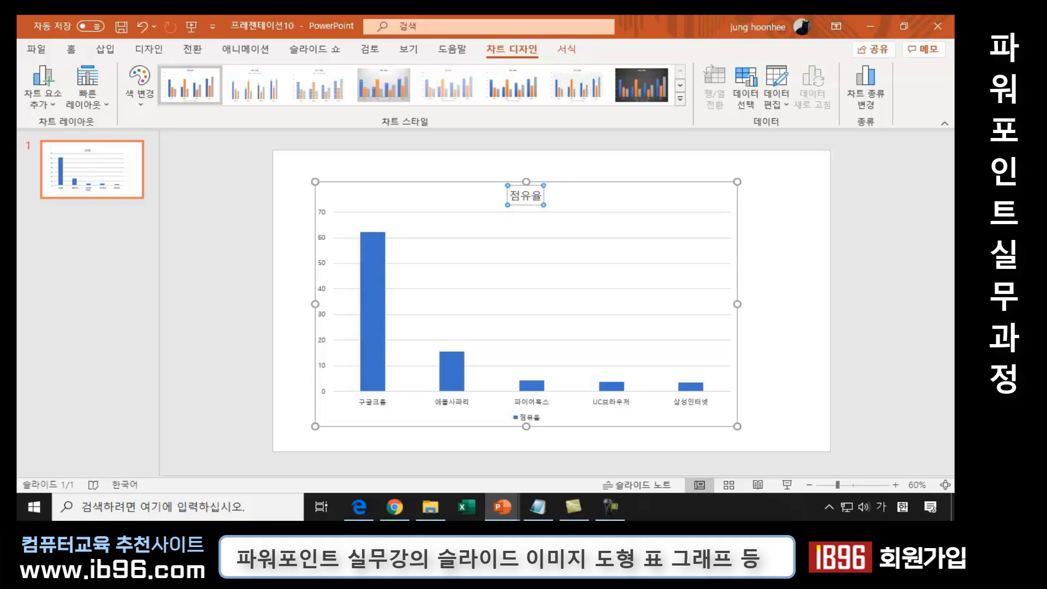
type("20")
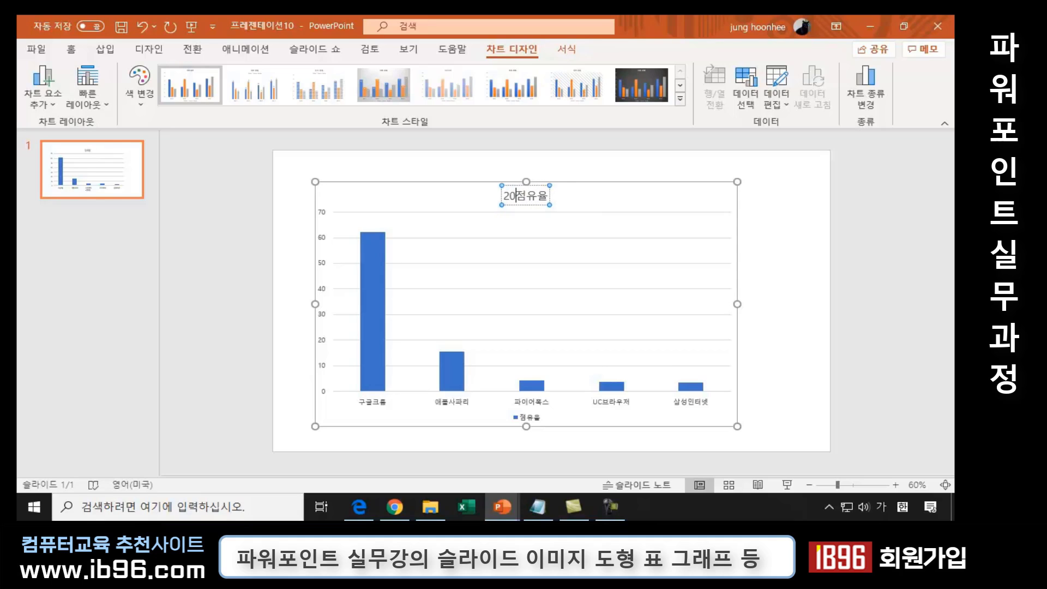
type("19 ")
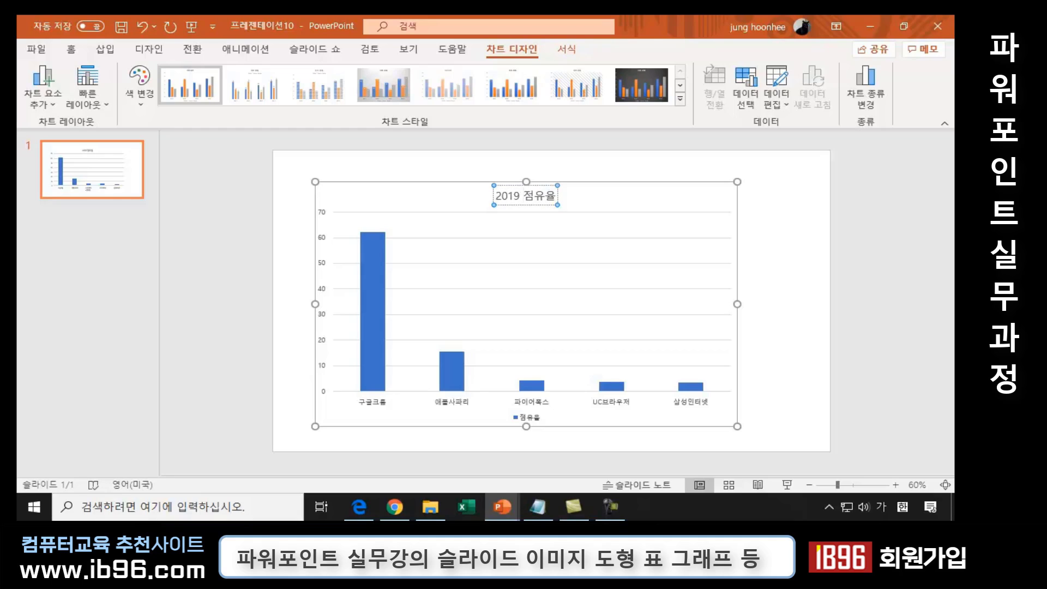
type("인터넷 ")
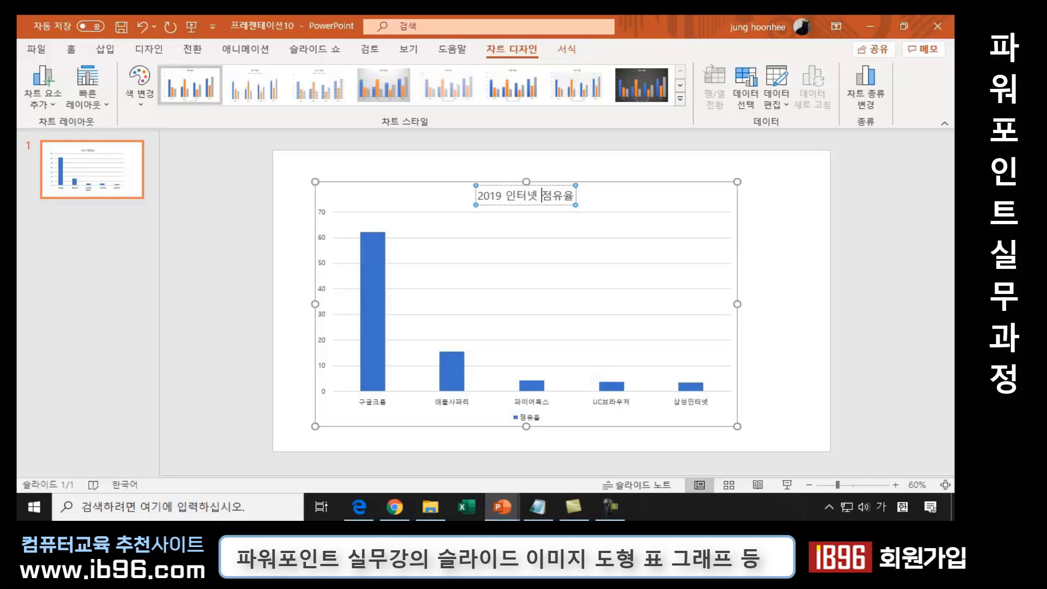
type("브링라우저 시")
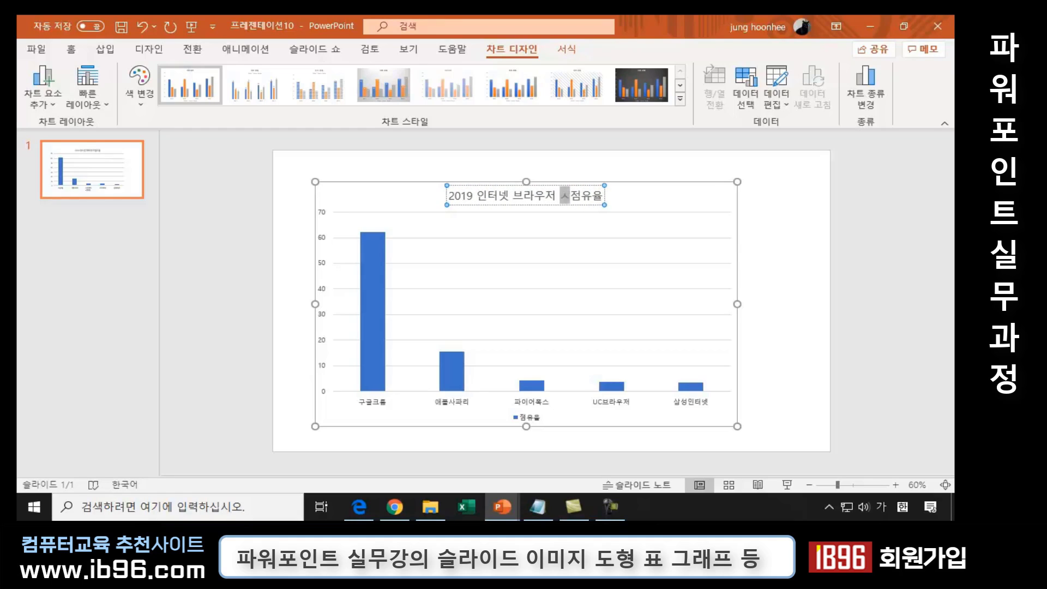
type("장")
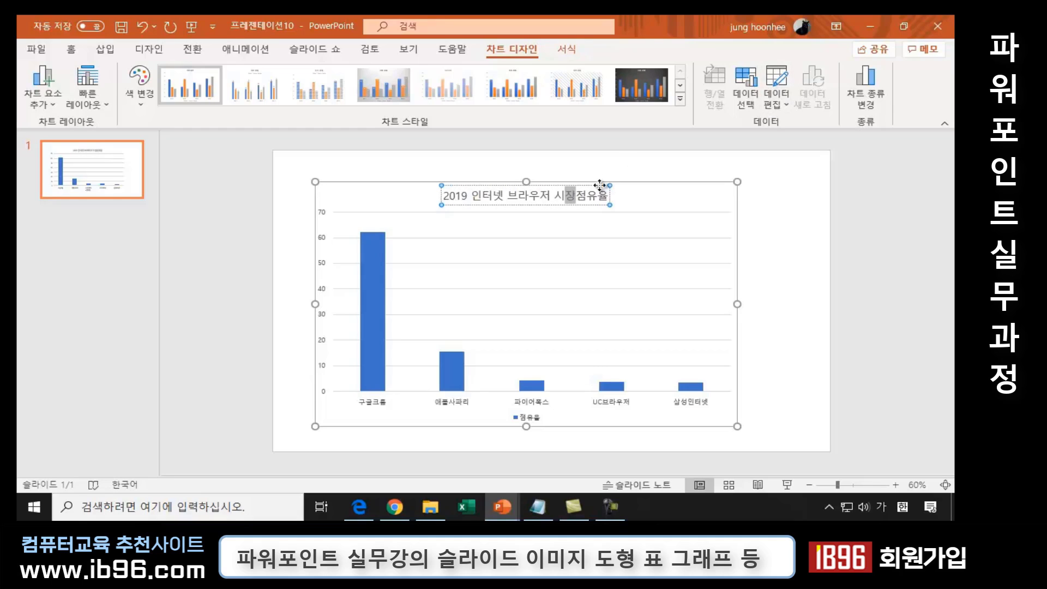
left_click(515, 204)
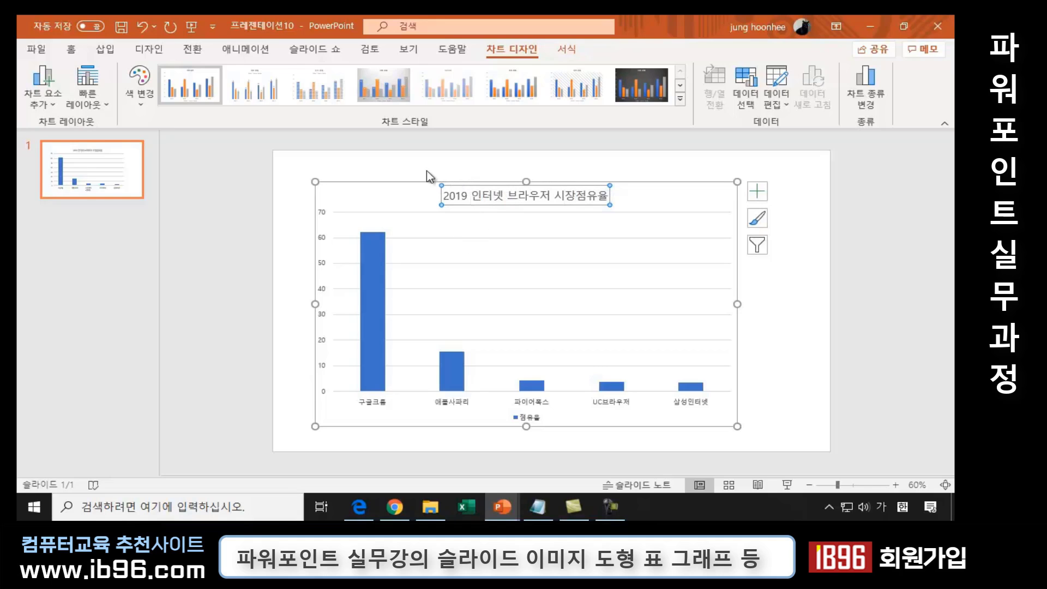
Set the chart title's font size to 20 on the Home tab.
left_click(71, 48)
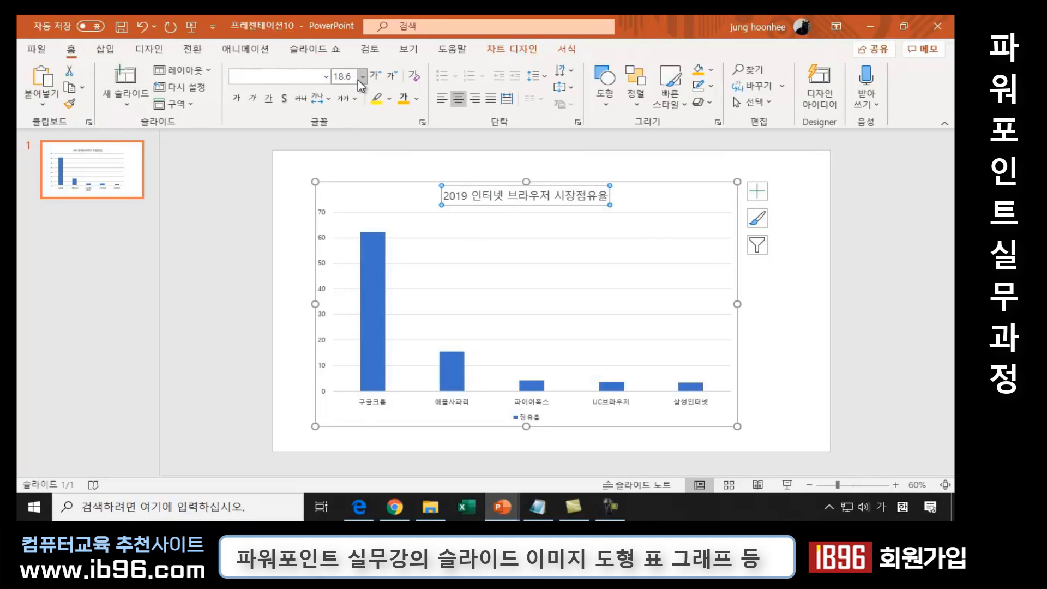
left_click(360, 77)
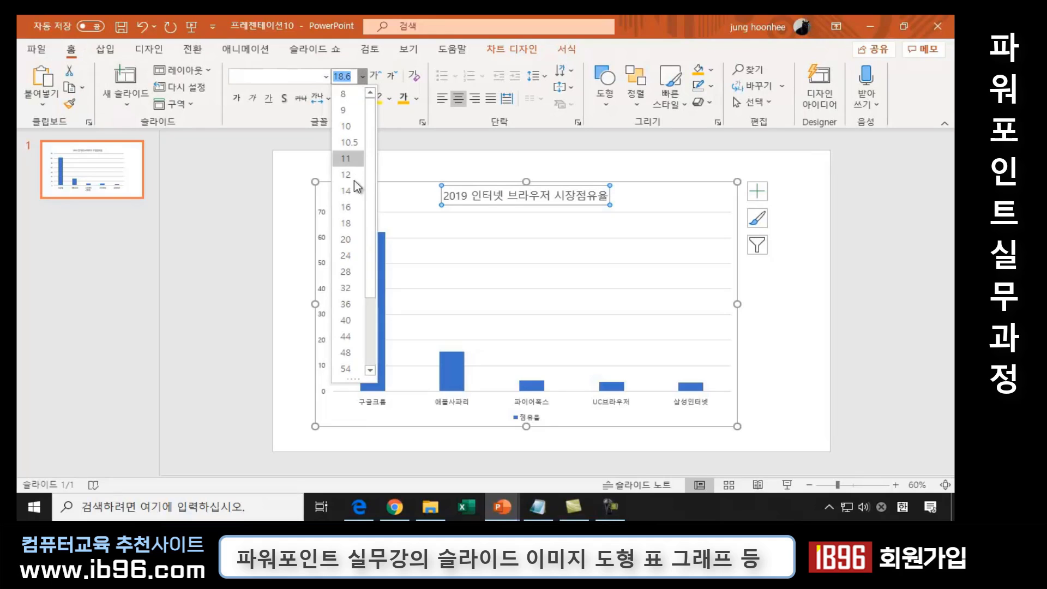
left_click(345, 240)
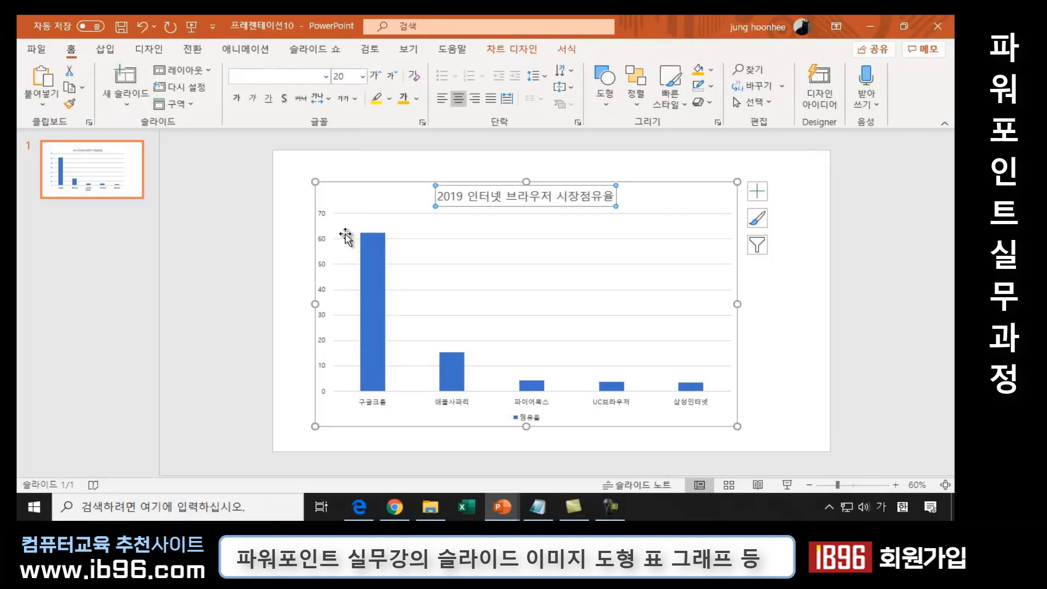
Apply the HY동녘M font to the chart title and make it bold.
left_click(326, 77)
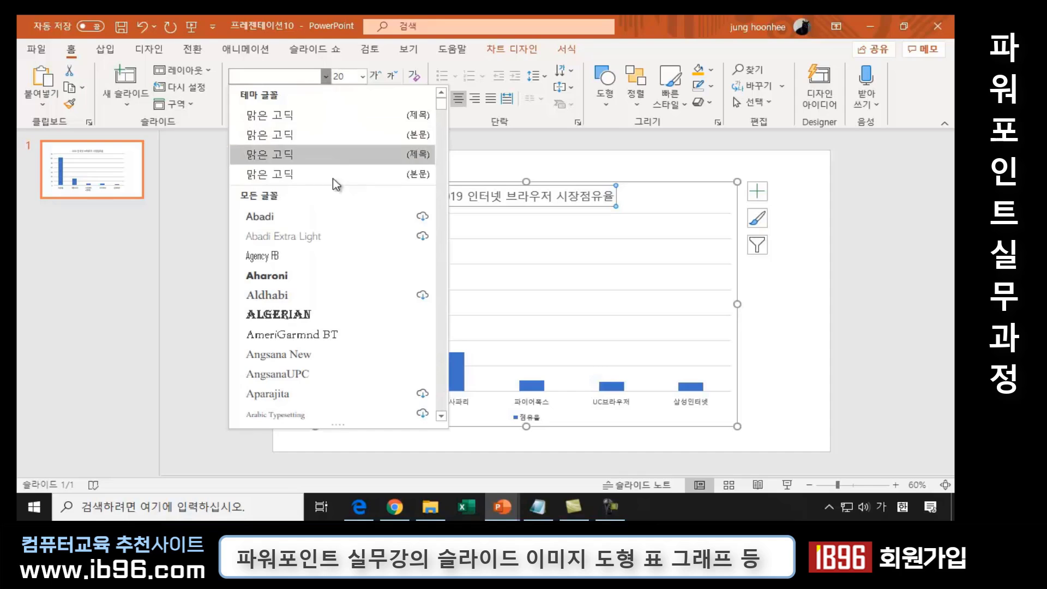
scroll(330, 197, "down", 10)
scroll(322, 246, "down", 4)
scroll(306, 279, "down", 4)
scroll(305, 294, "down", 6)
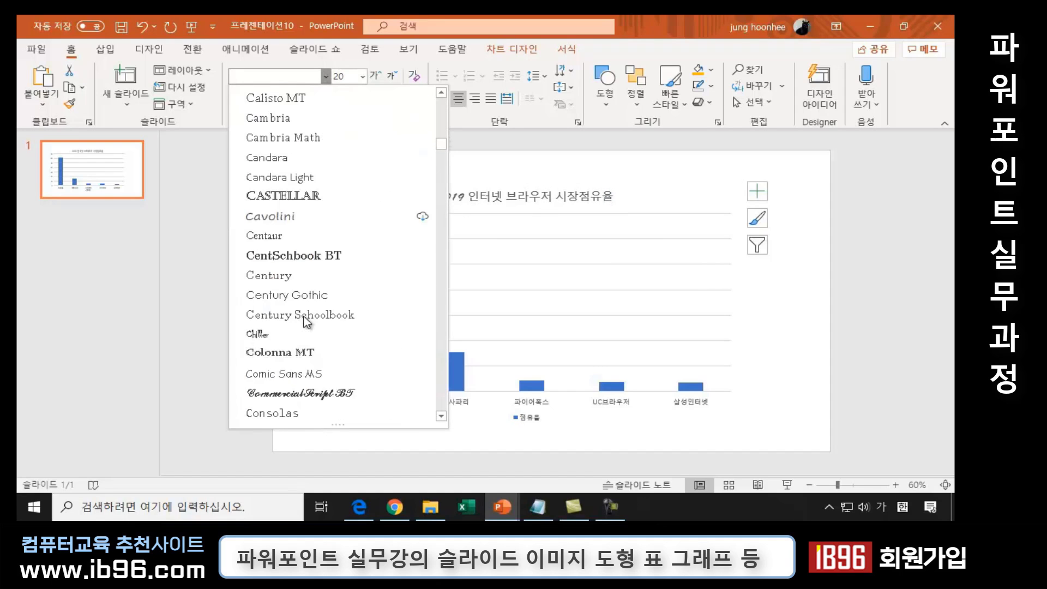
scroll(305, 306, "down", 5)
scroll(304, 316, "down", 5)
scroll(303, 317, "down", 5)
scroll(303, 316, "down", 5)
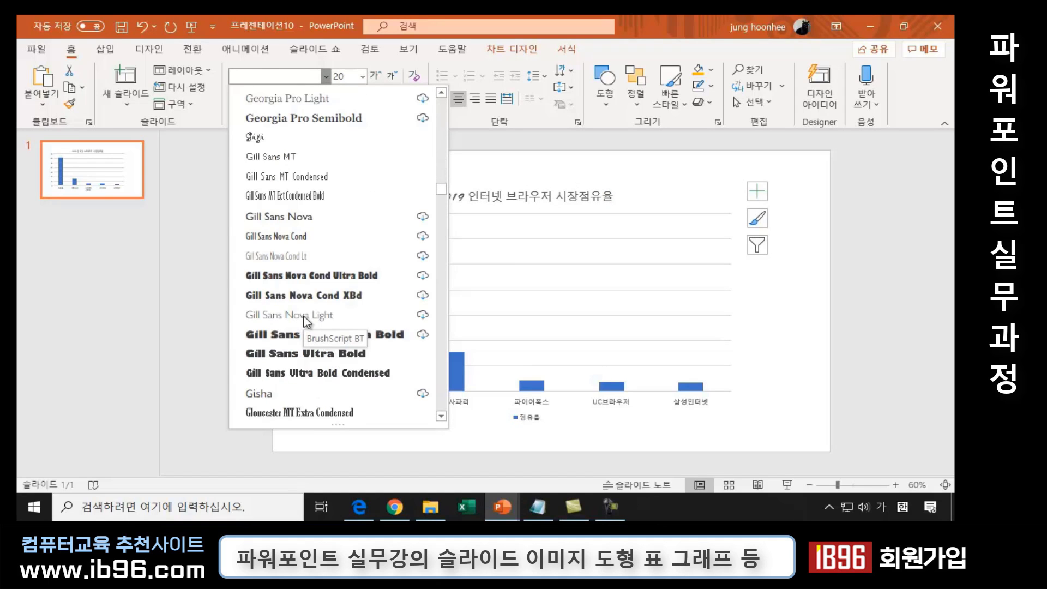
scroll(303, 316, "down", 5)
scroll(303, 316, "down", 5)
scroll(303, 316, "down", 2)
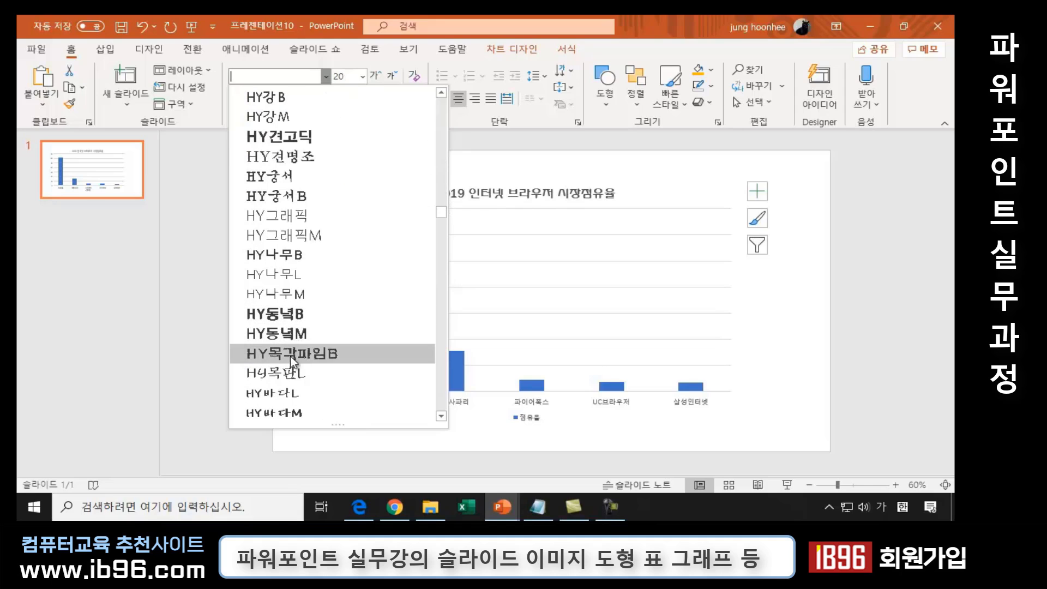
left_click(291, 335)
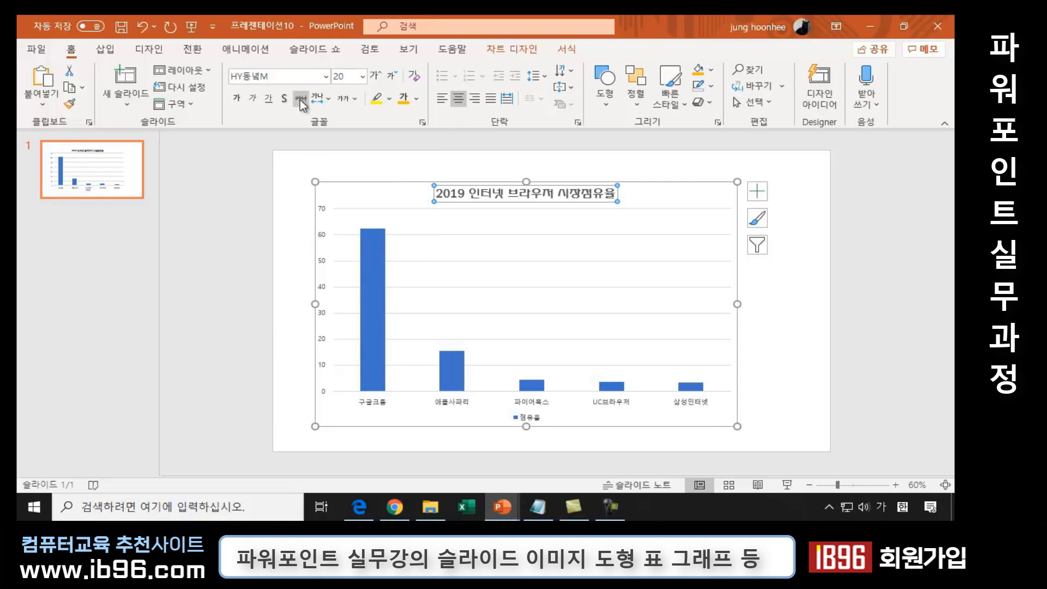
left_click(233, 100)
left_click(218, 272)
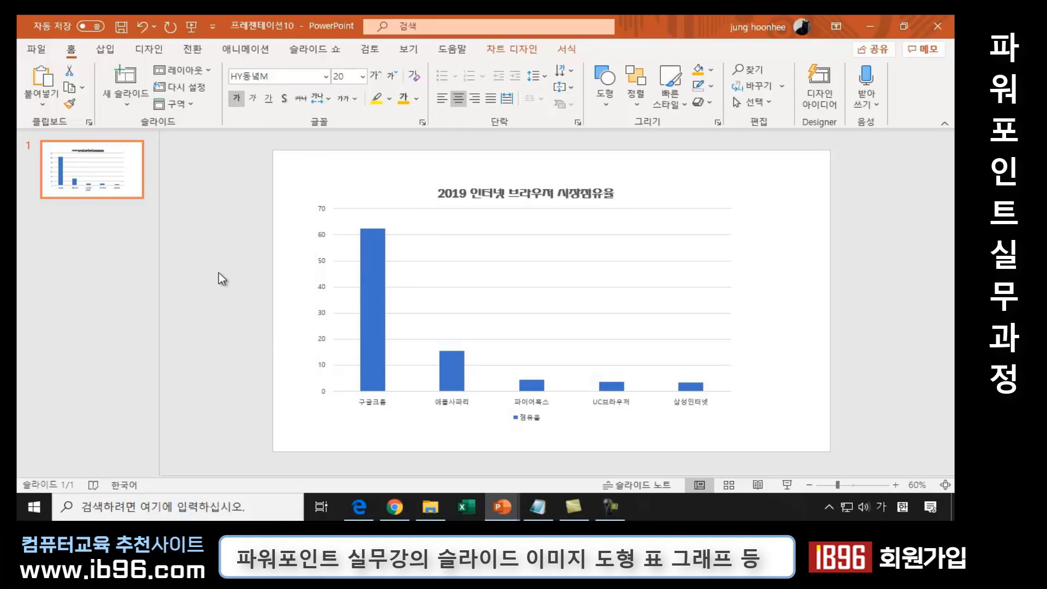
Fill the chart's five browser columns with dark green via Shape Fill.
mouse_move(372, 328)
left_click(374, 344)
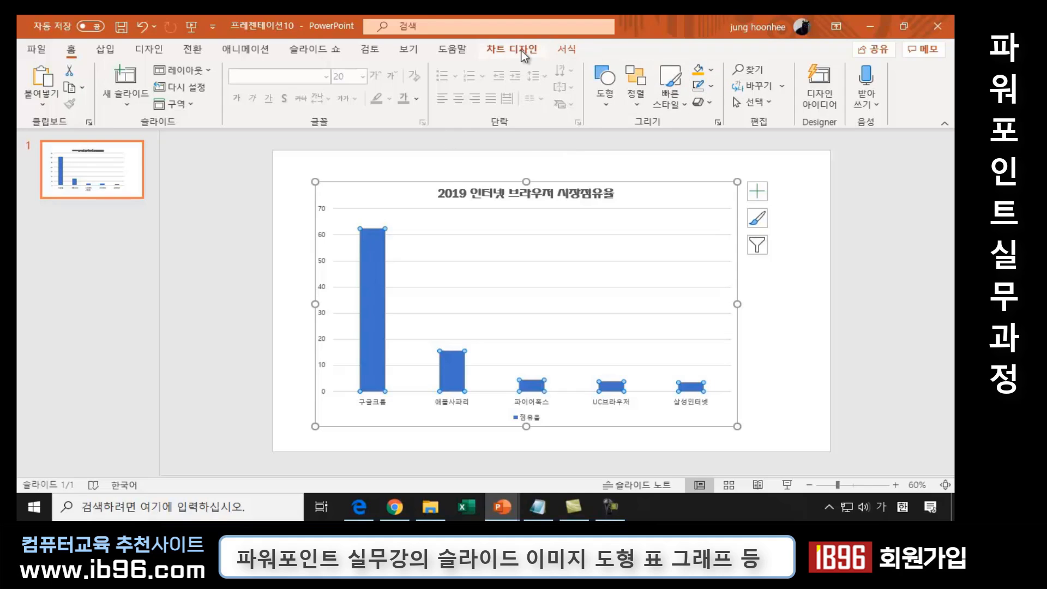
left_click(712, 70)
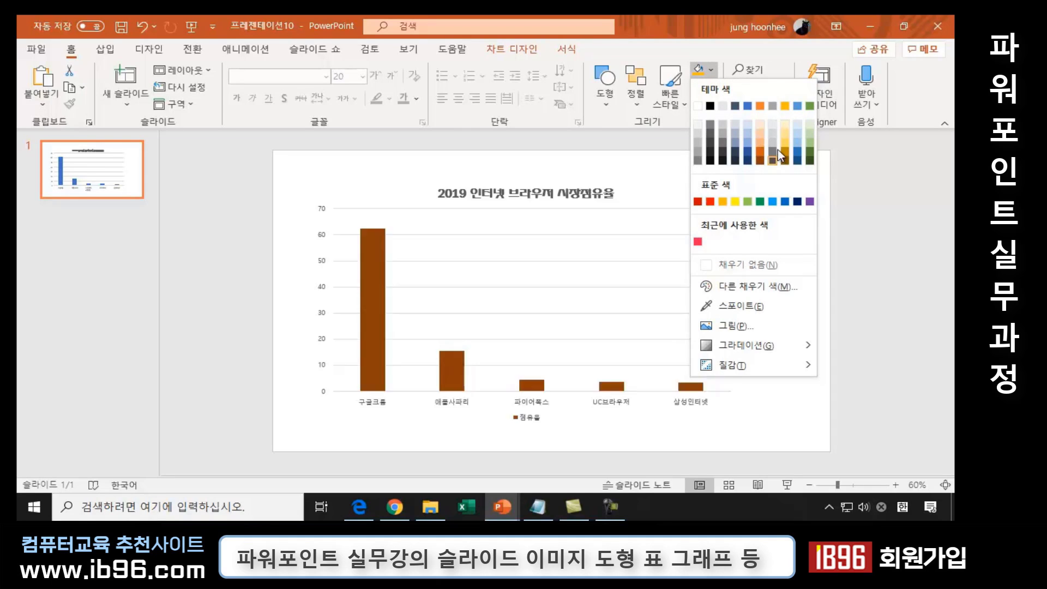
left_click(810, 153)
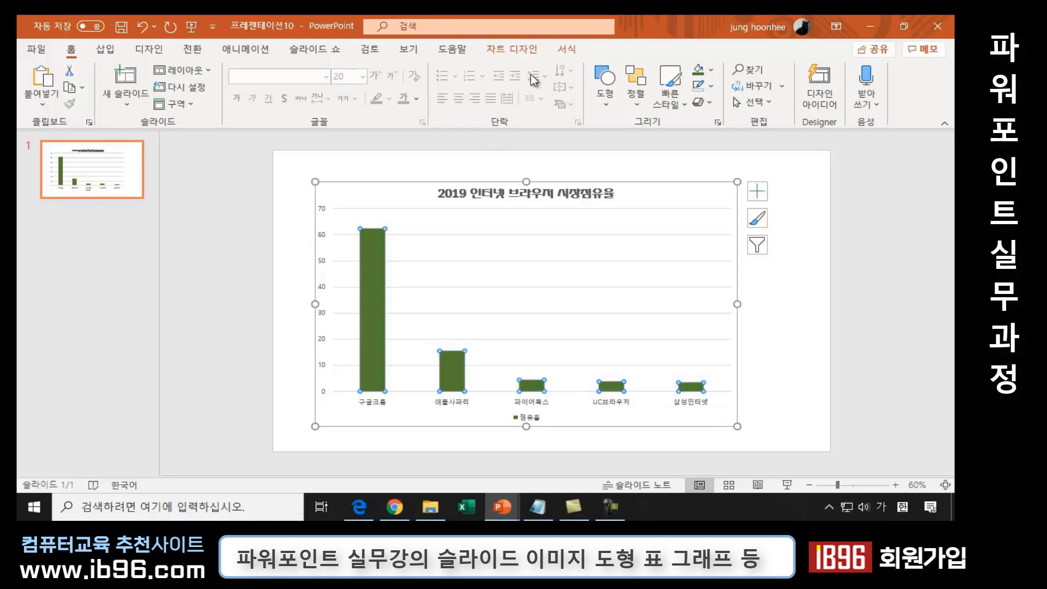
left_click(528, 51)
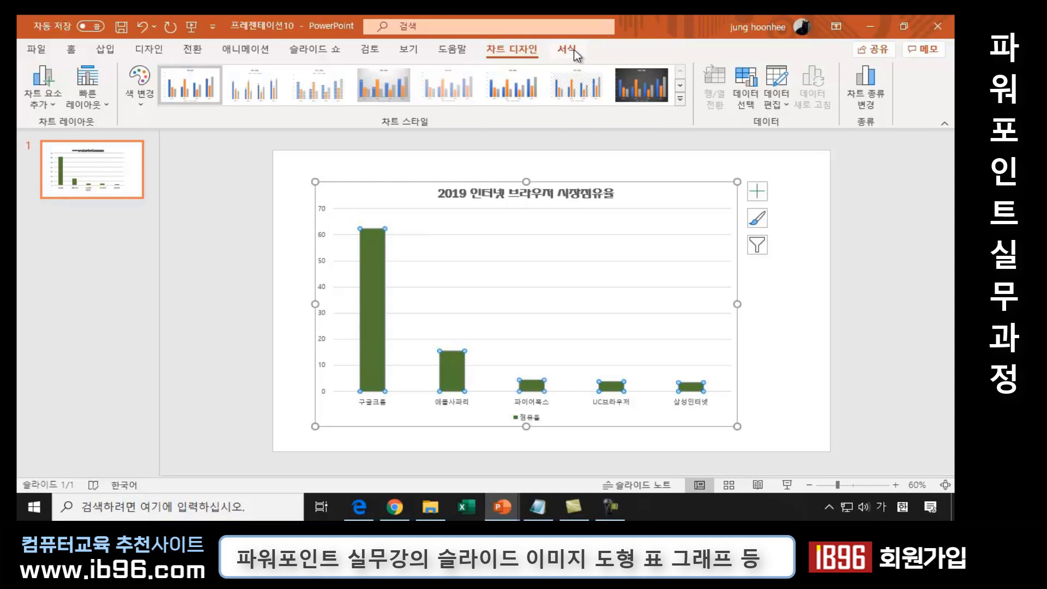
Apply a bevel preset from Format > Shape Effects to the green columns.
left_click(574, 51)
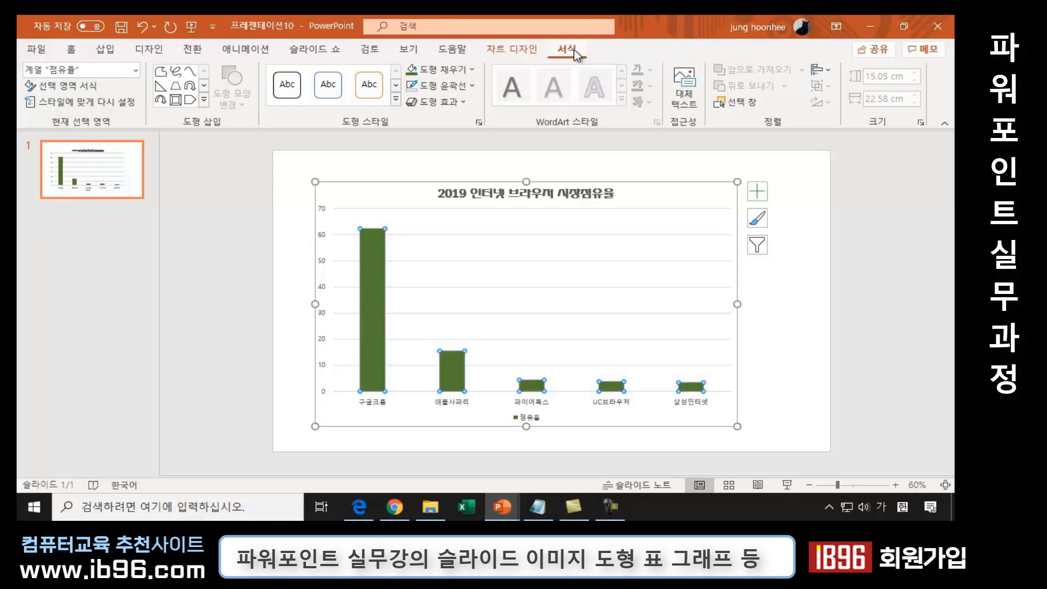
left_click(465, 101)
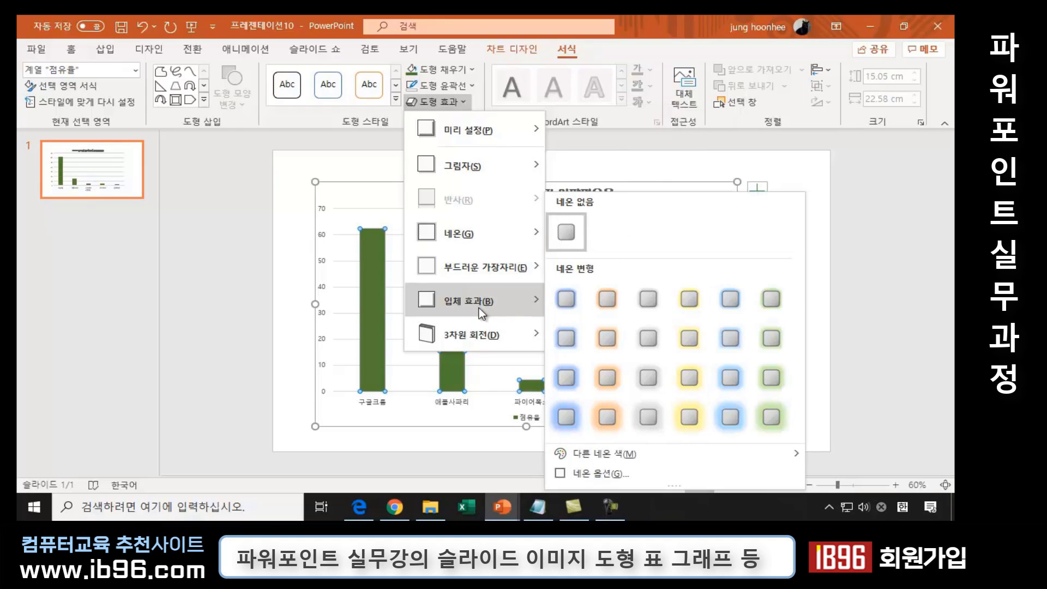
mouse_move(464, 299)
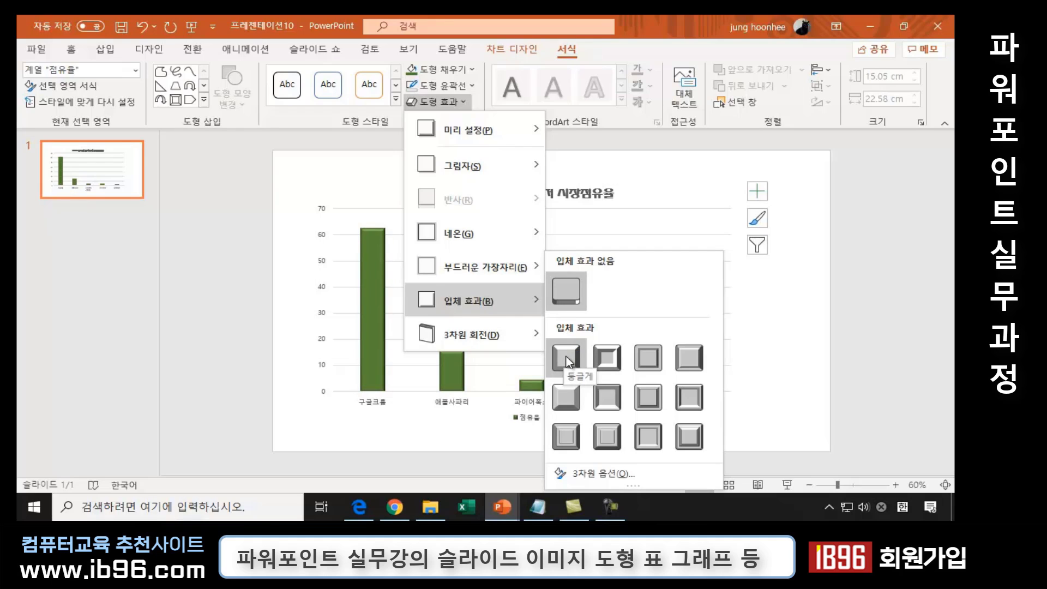
left_click(574, 394)
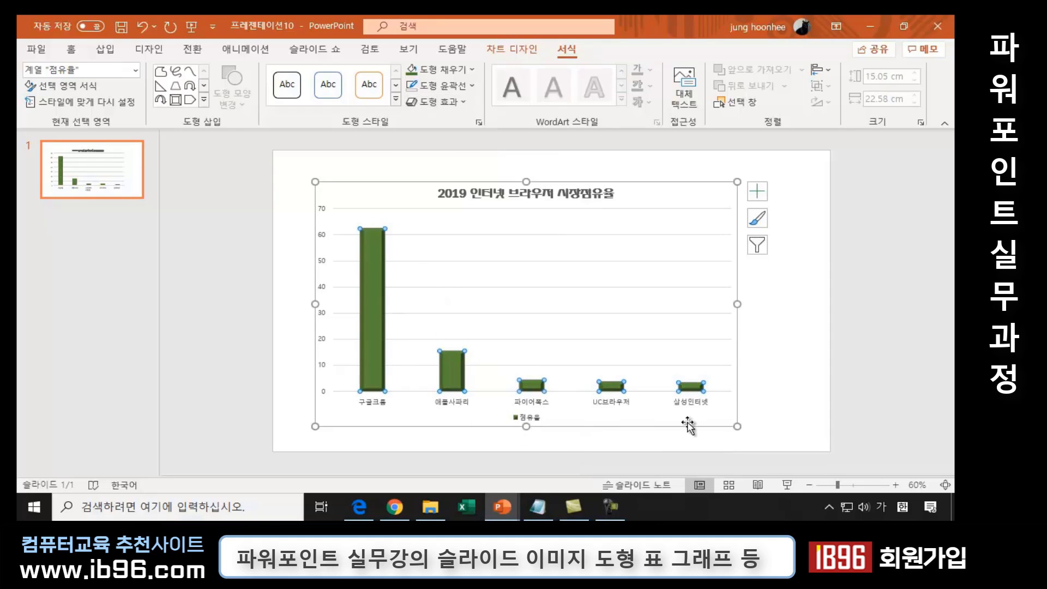
left_click(280, 327)
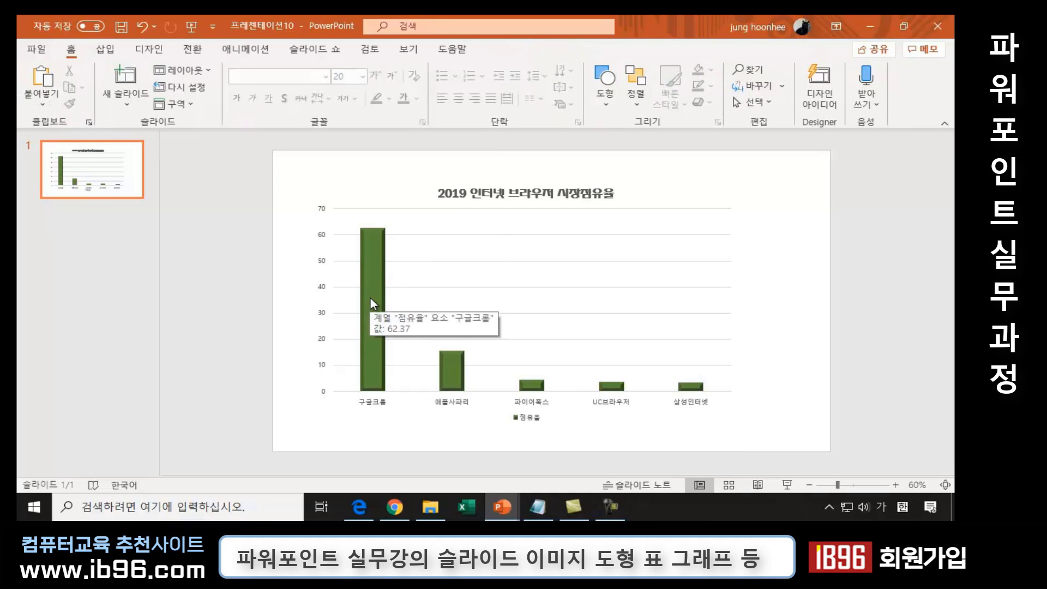
left_click(371, 301)
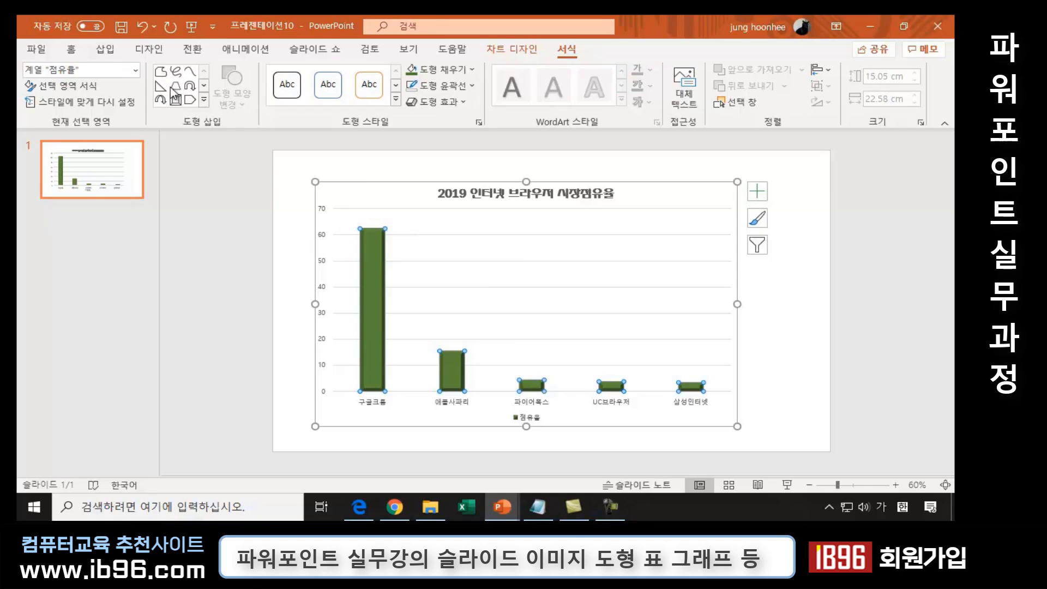
Draw a curve over the bar tops from 구글크롬 through 파이어폭스 and UC브라우저 to 삼성인터넷.
left_click(204, 100)
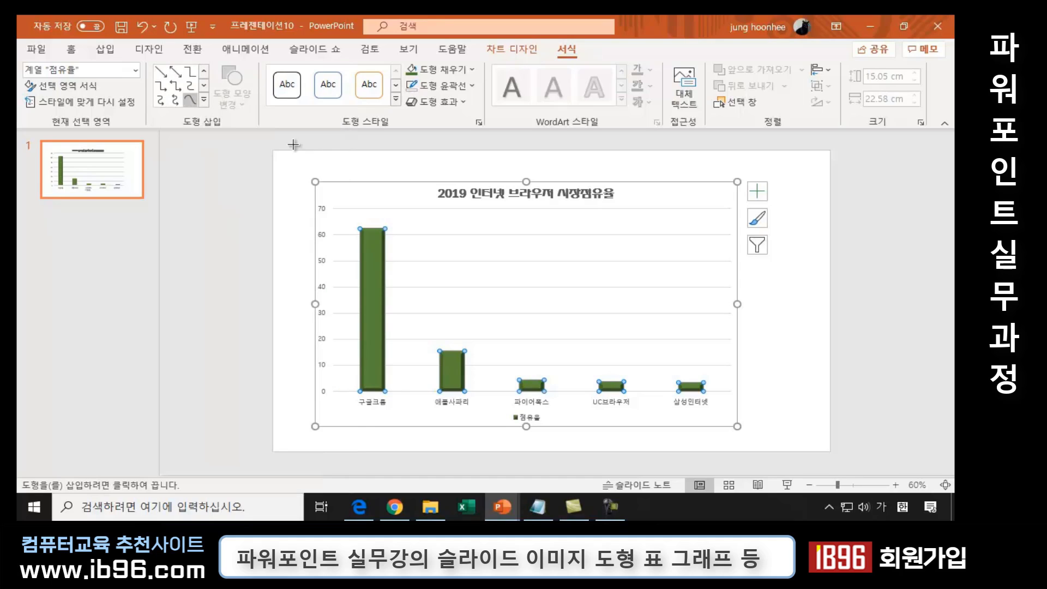
left_click(293, 148)
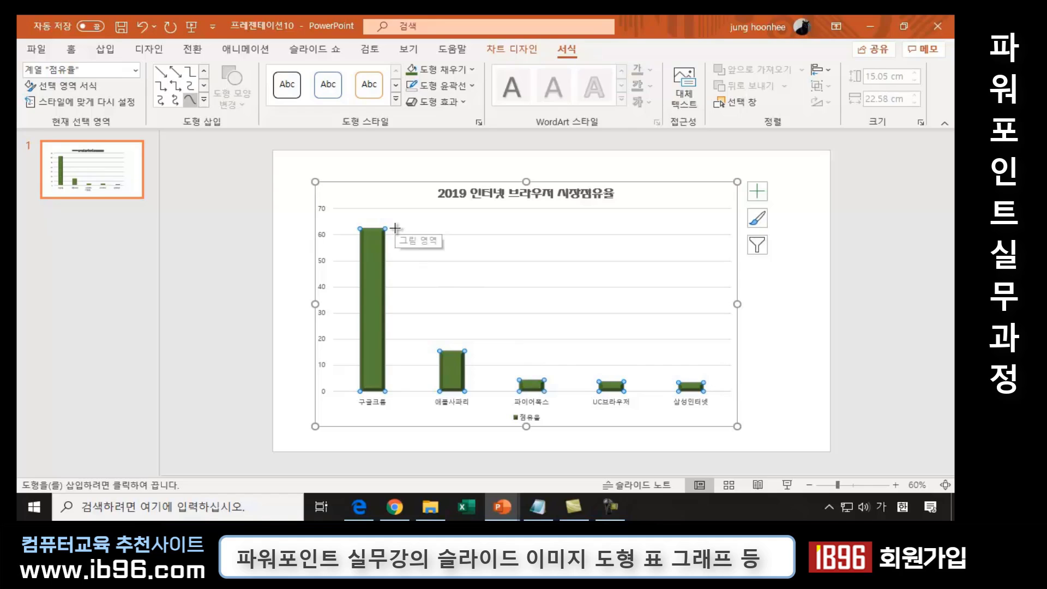
left_click_drag(396, 229, 428, 286)
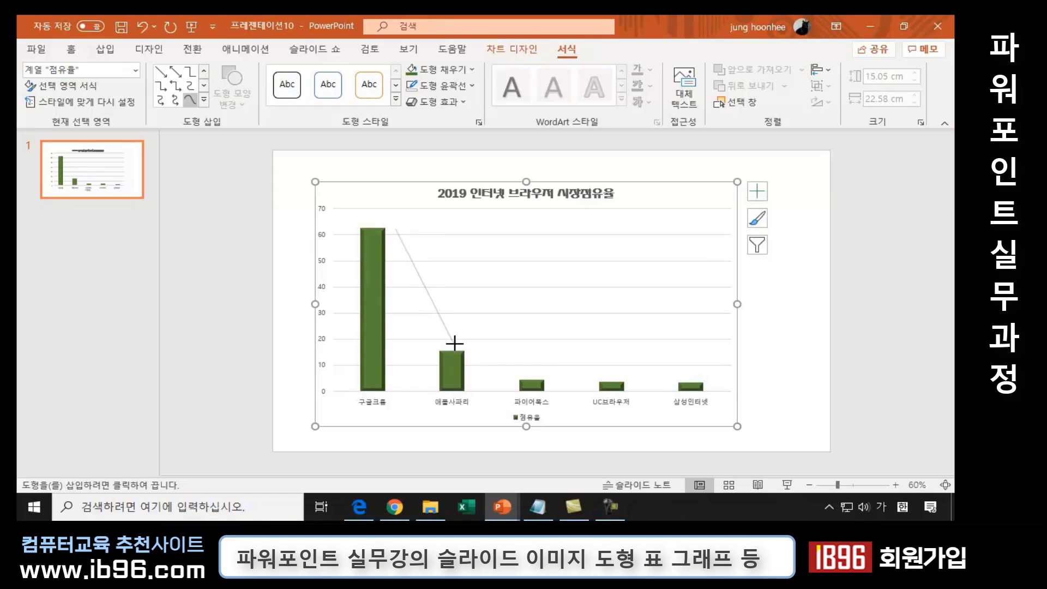
left_click(463, 344)
left_click(546, 365)
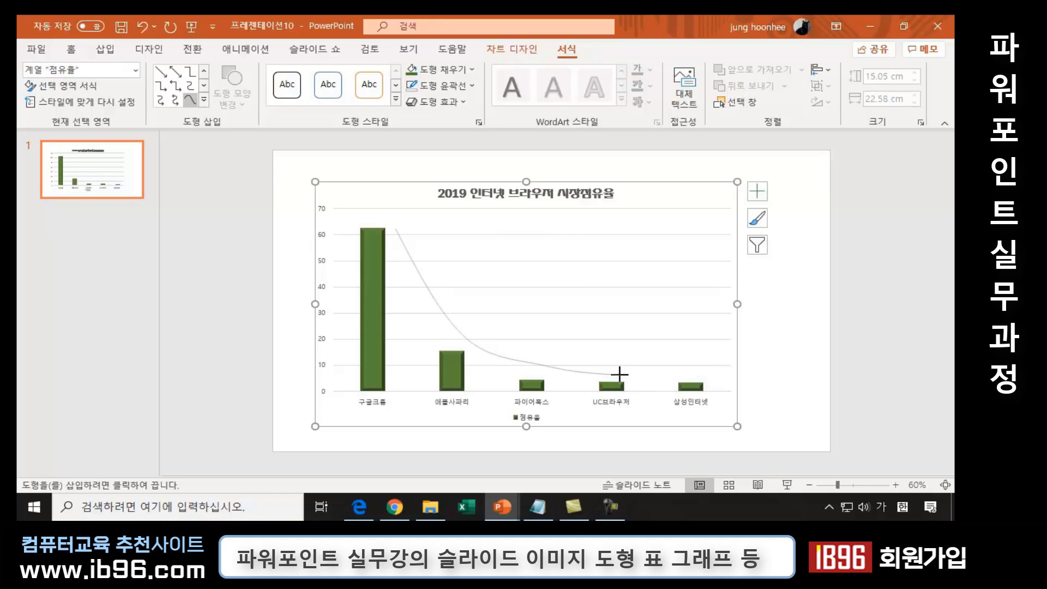
left_click(619, 377)
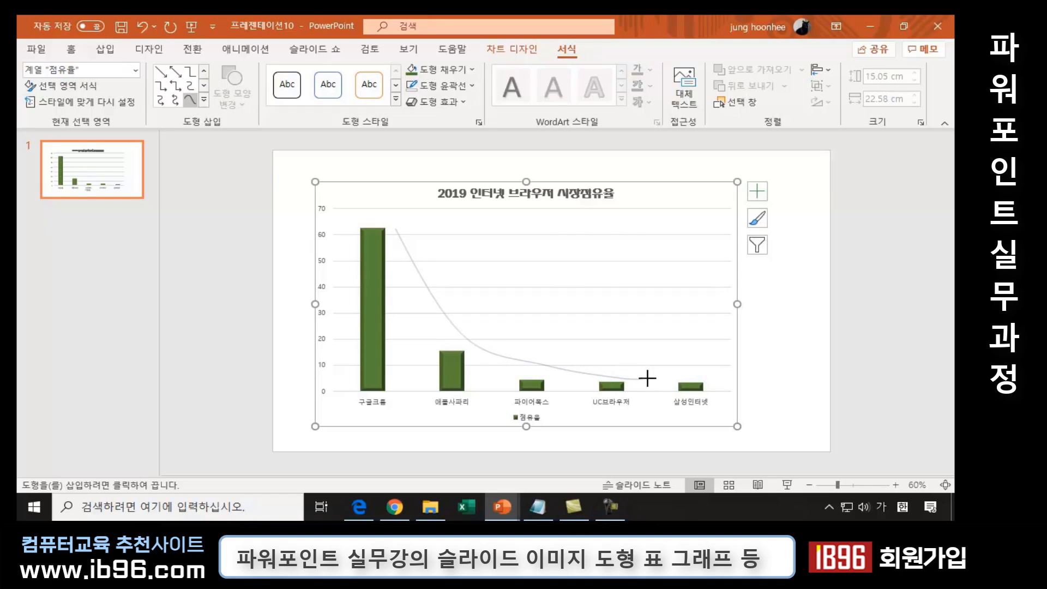
double_click(690, 380)
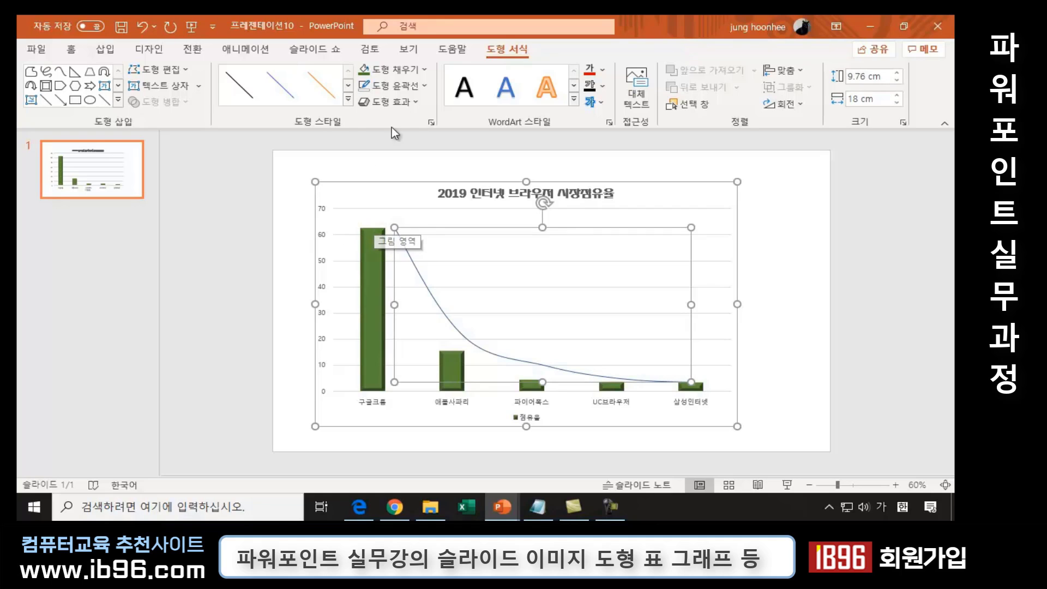
Give the trend curve an orange line style and a thicker outline weight.
left_click(240, 87)
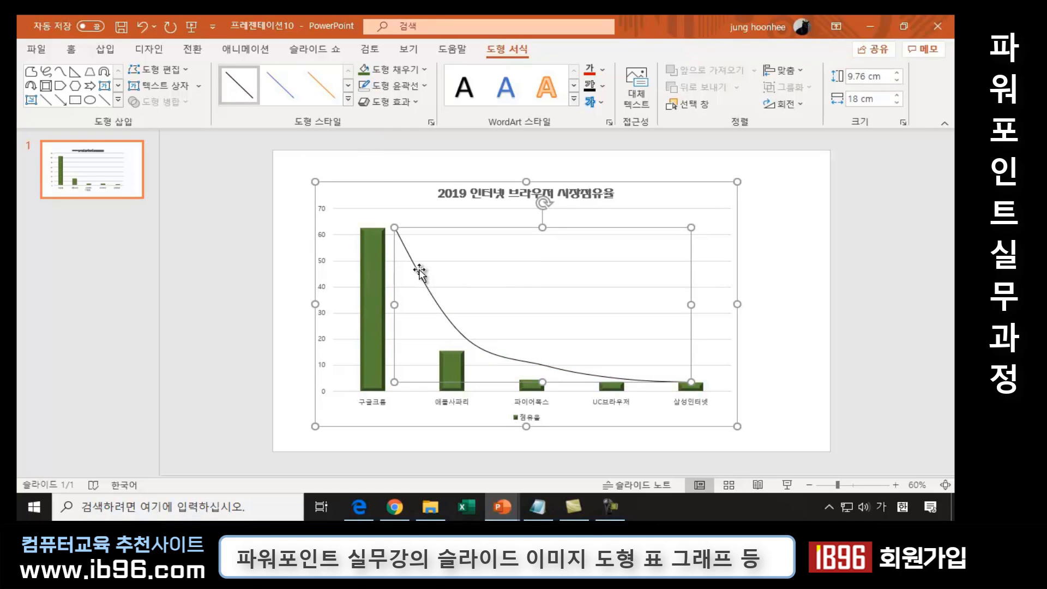
left_click(329, 96)
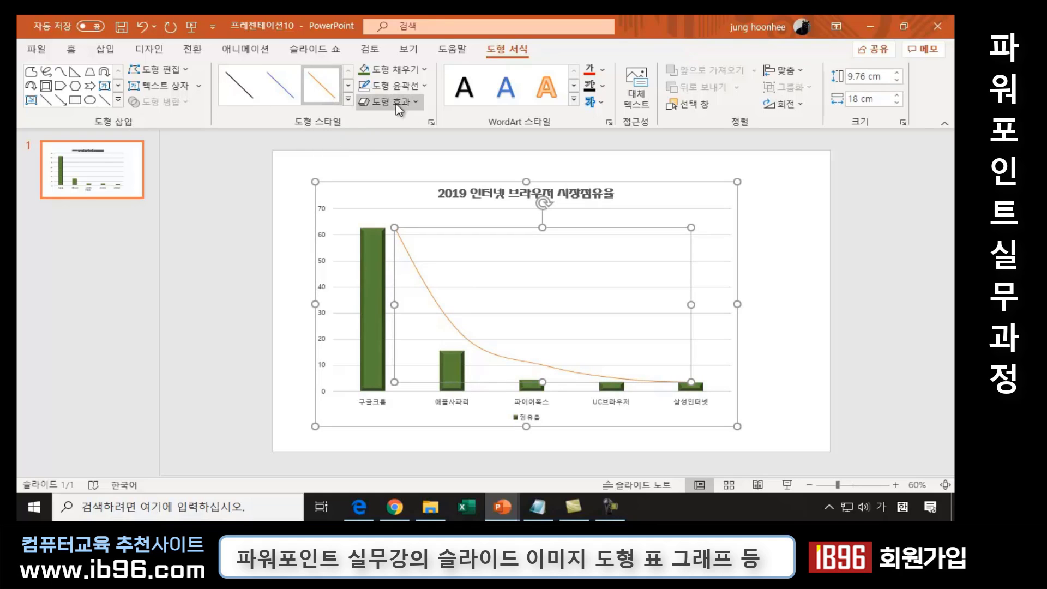
left_click(427, 87)
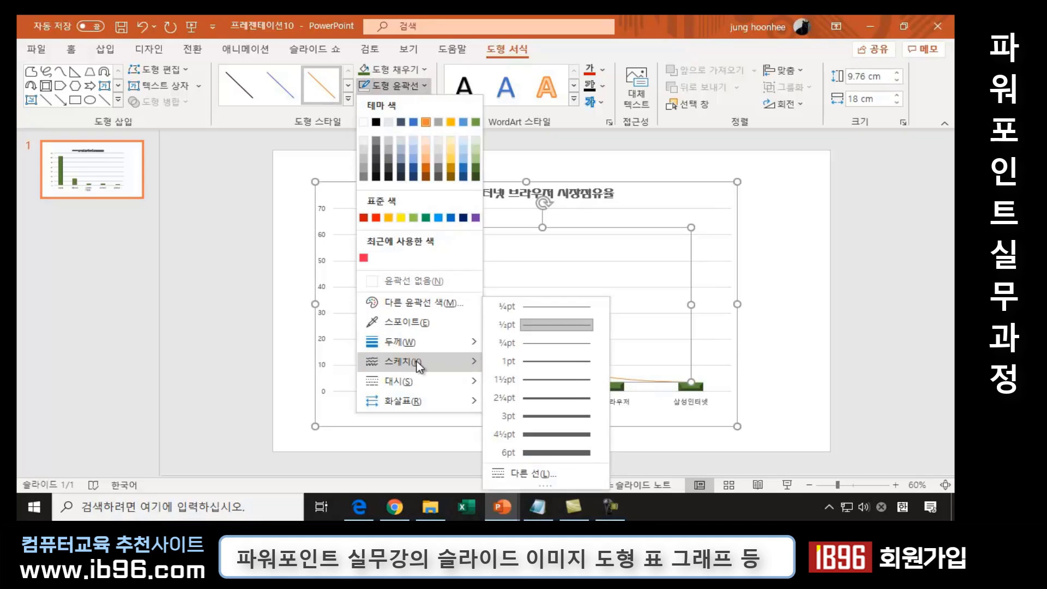
mouse_move(401, 361)
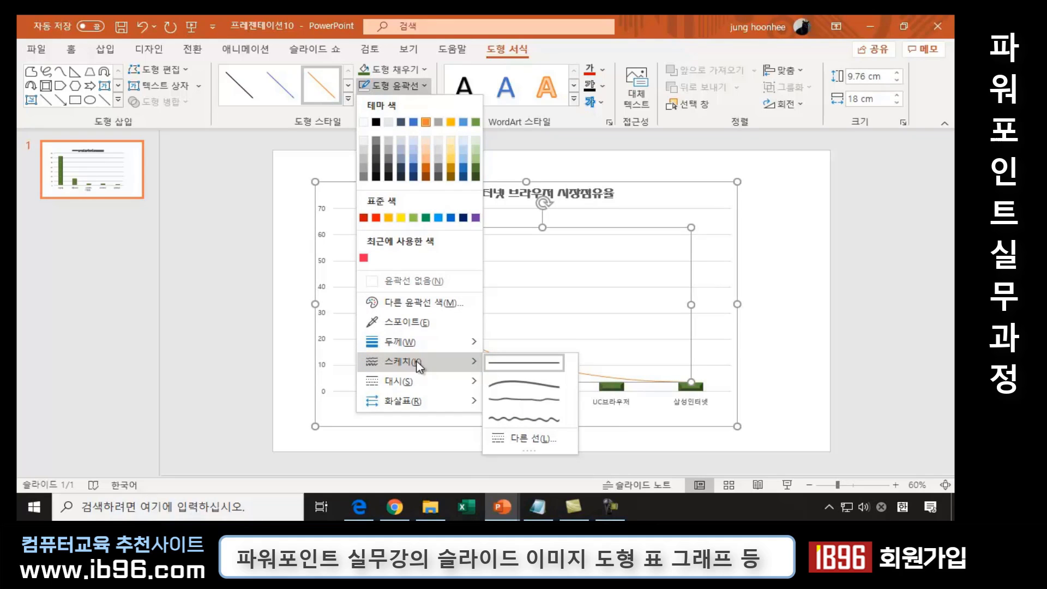
left_click(525, 423)
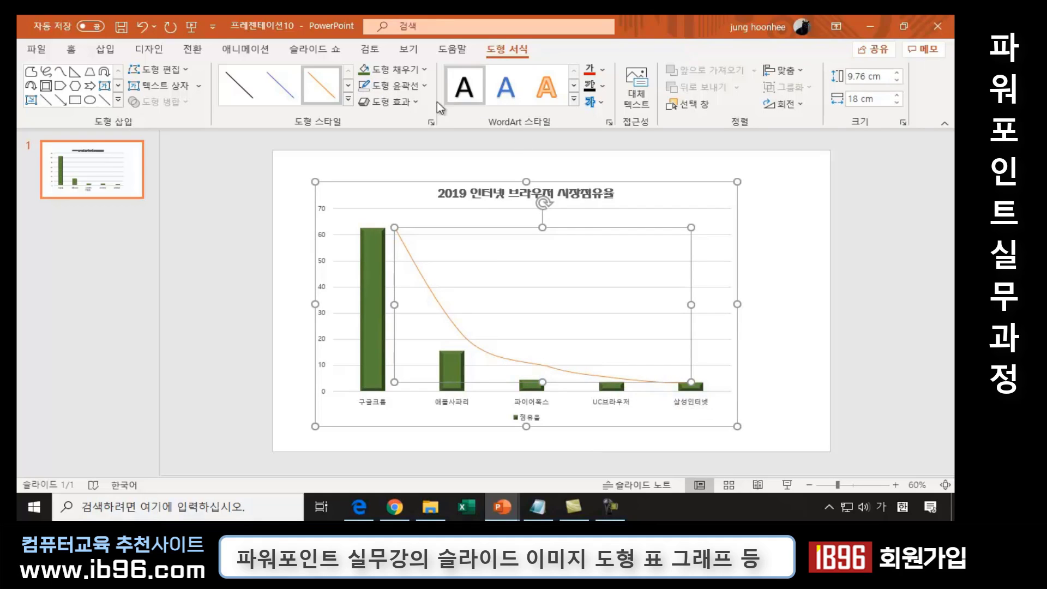
left_click(425, 85)
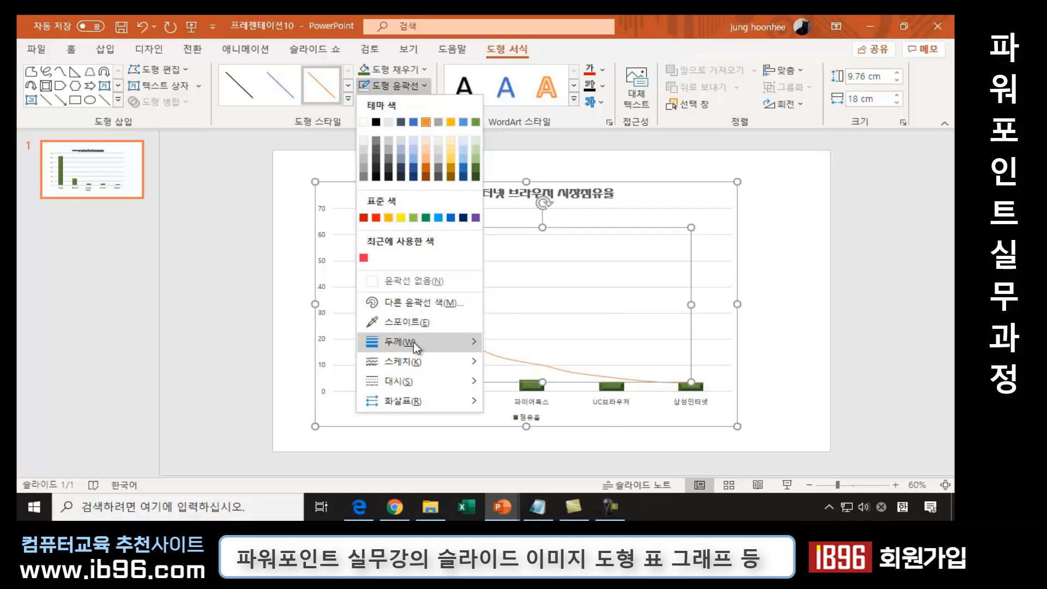
mouse_move(400, 342)
left_click(536, 417)
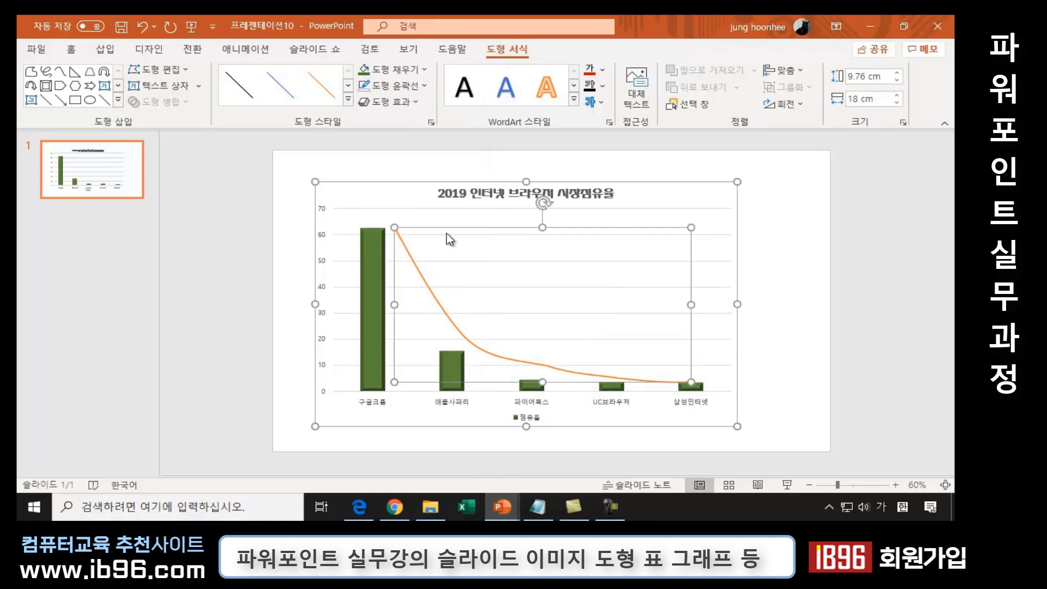
Deselect the curve to review it, then select the whole chart area.
left_click(857, 364)
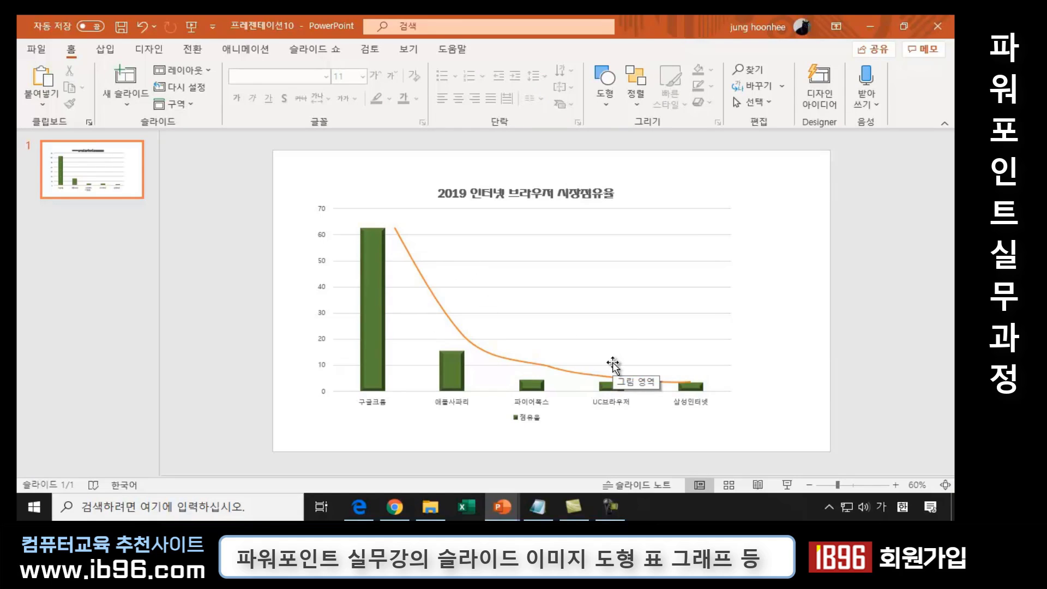
left_click(508, 233)
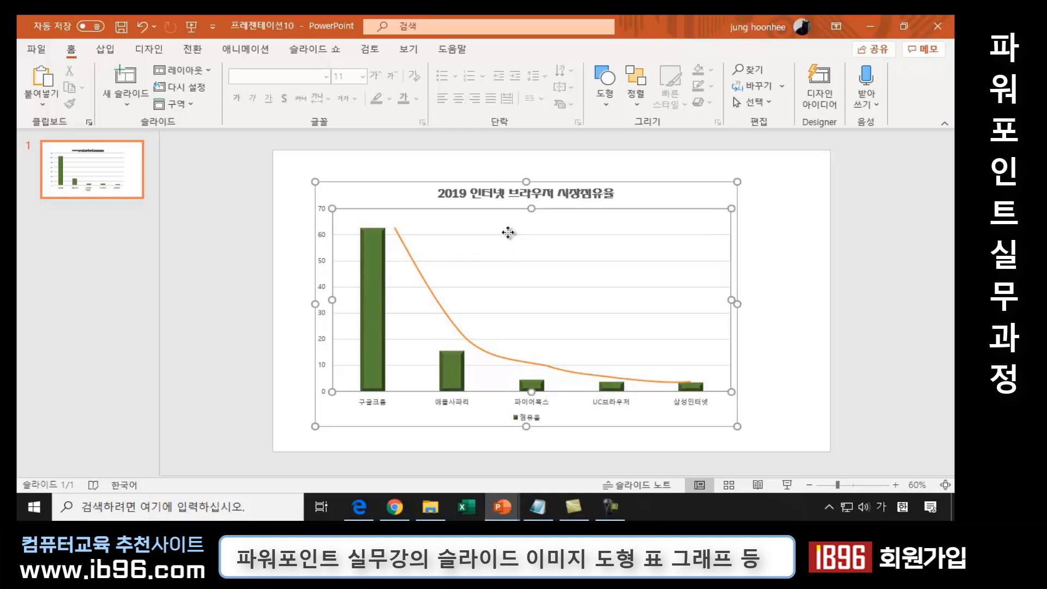
left_click(384, 185)
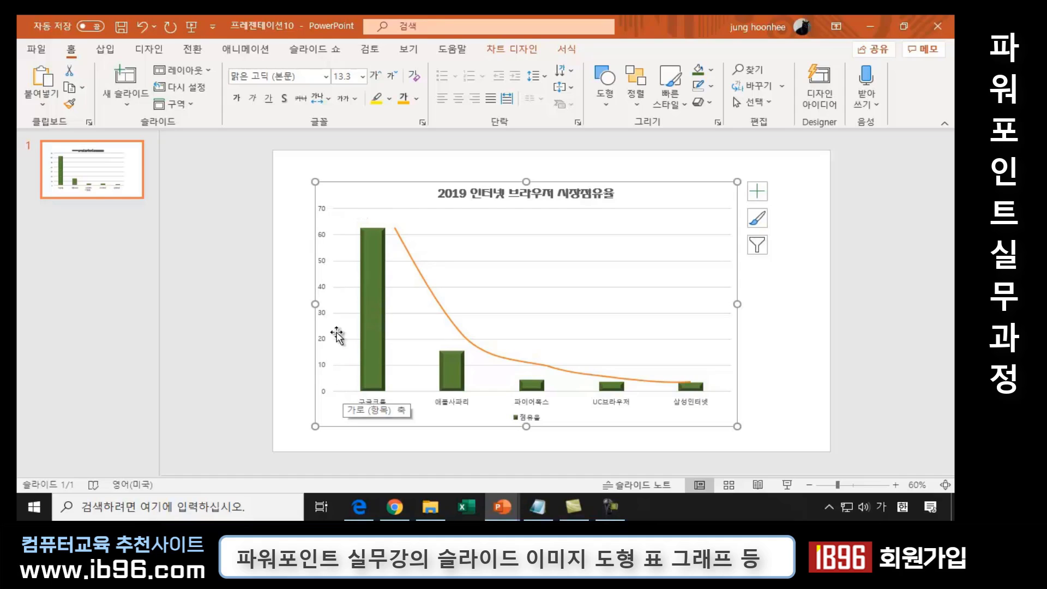
Select the chart's vertical value axis and bring up the Format commands.
left_click(327, 214)
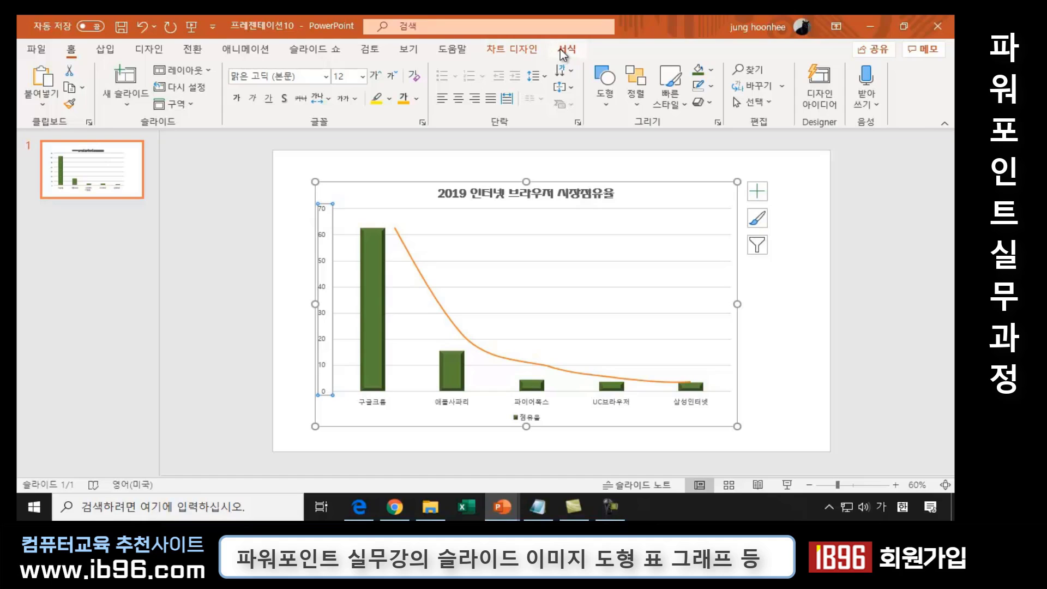
left_click(566, 51)
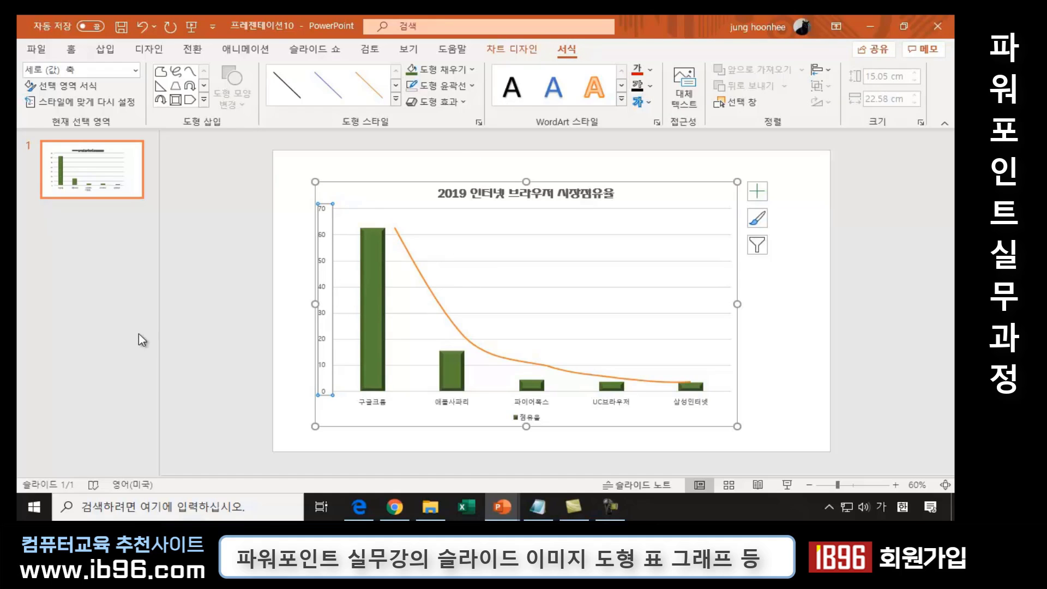
In Format Axis, change the maximum bound from 70 to 80 and the major unit to 20.0.
left_click(67, 87)
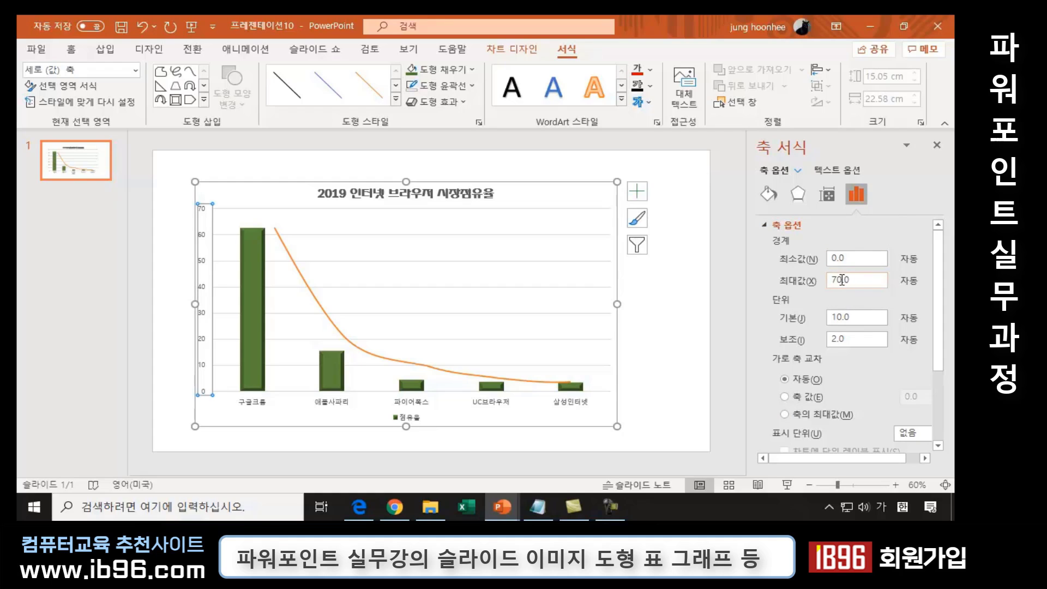
left_click(854, 280)
left_click_drag(854, 280, 803, 280)
type("80")
left_click(836, 317)
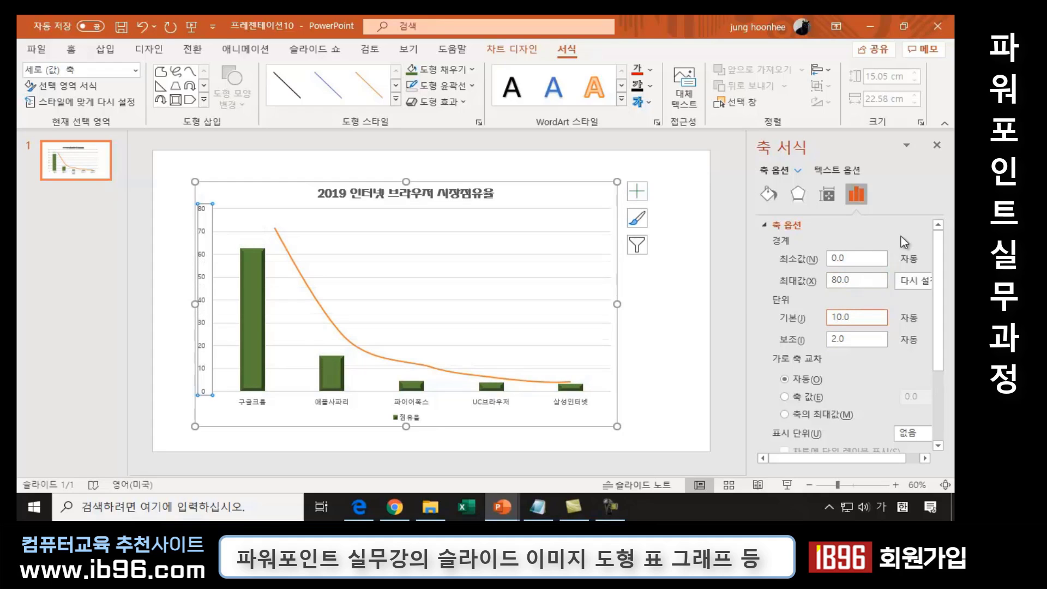
type("20.0")
key("Return")
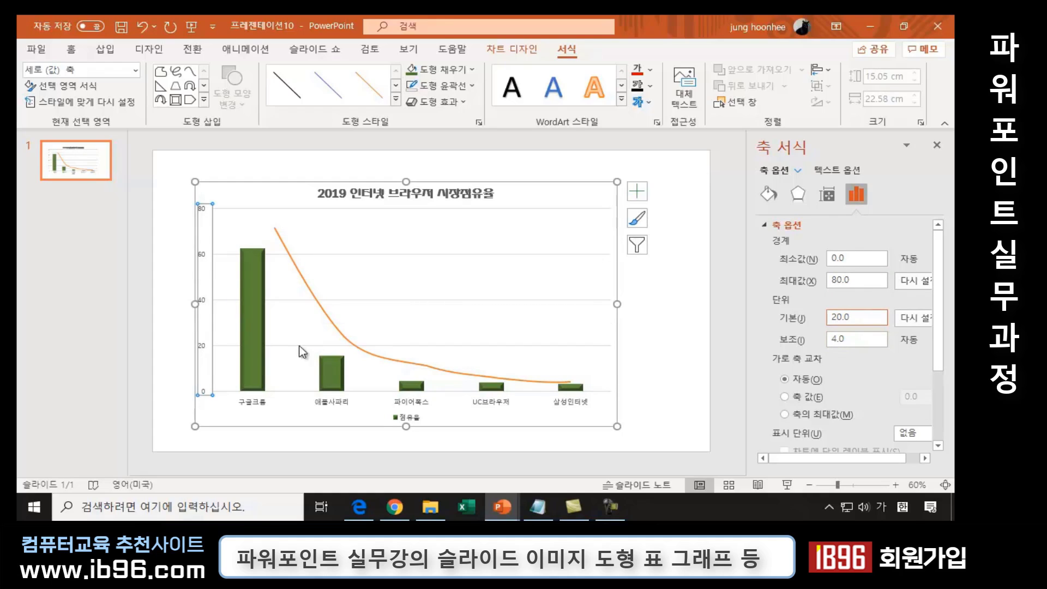
mouse_move(262, 317)
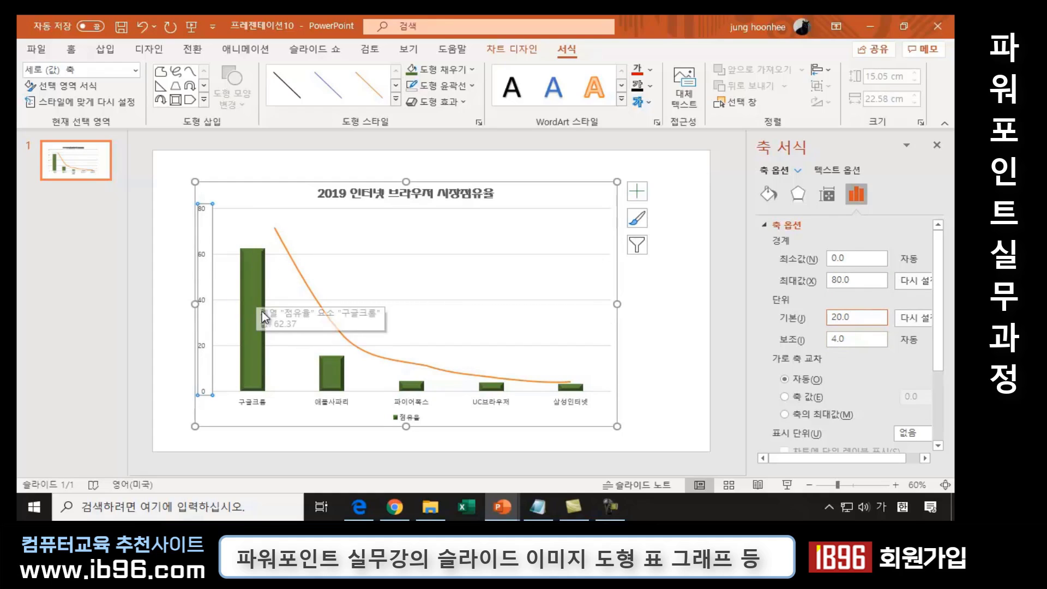
Deselect the chart and go to the blank slide 2 of the four-slide presentation.
left_click(637, 333)
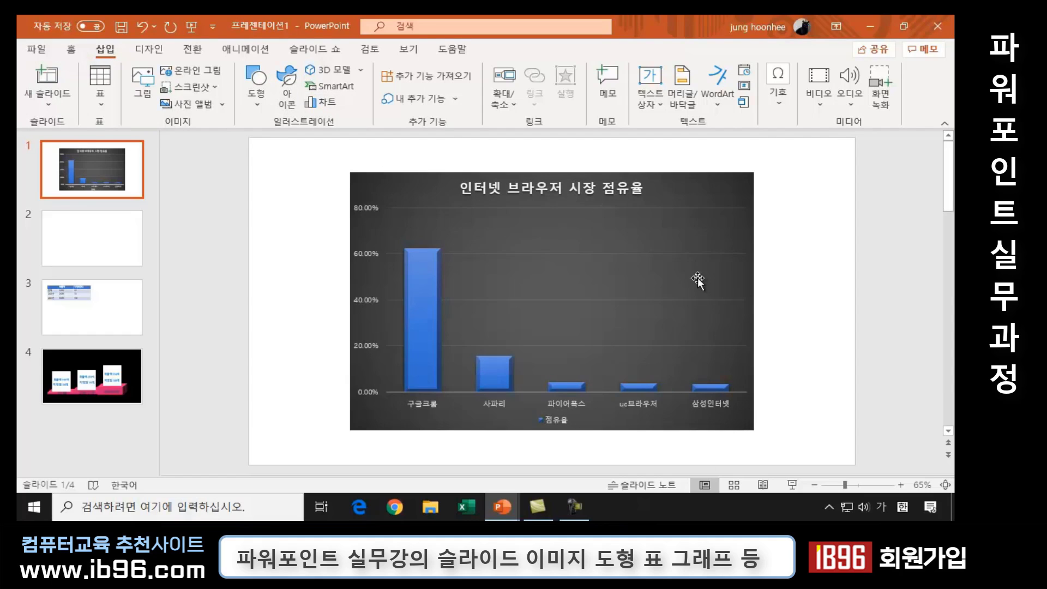
left_click(83, 230)
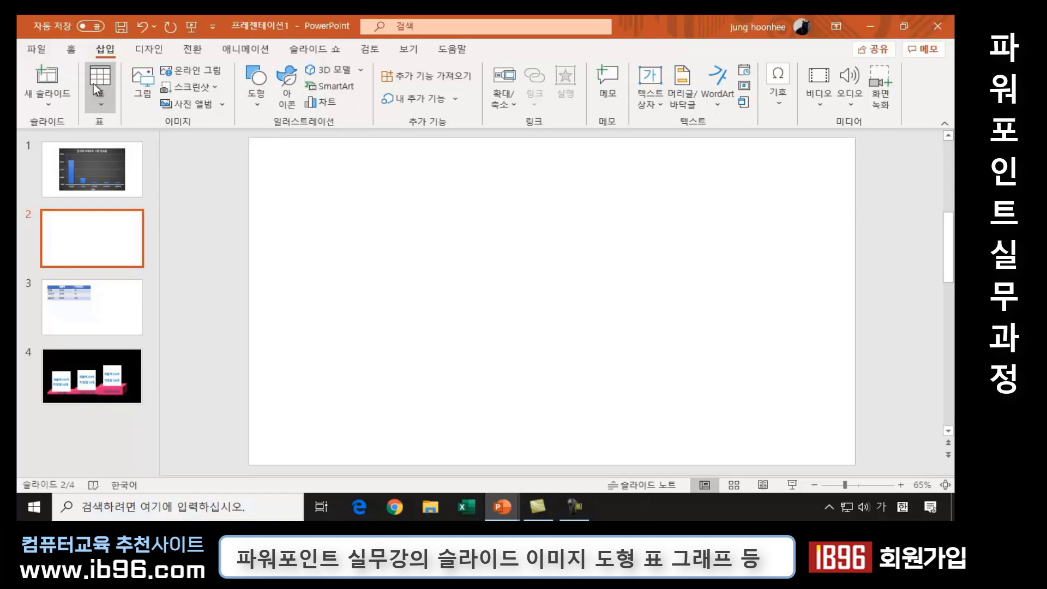
Draw a long rounded rectangle across the top of slide 2, then round its ends fully.
left_click(72, 51)
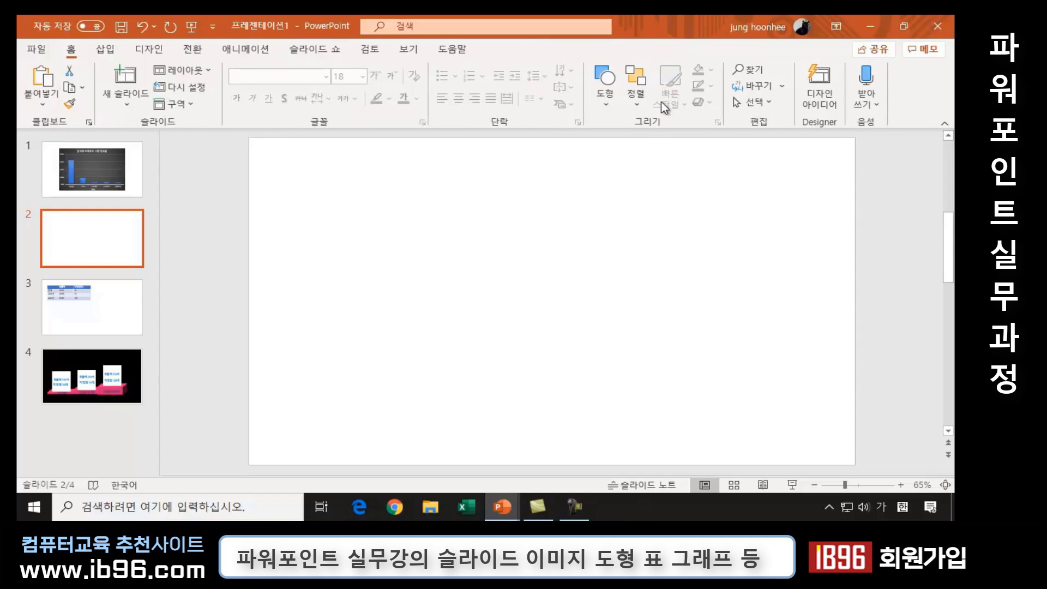
left_click(605, 101)
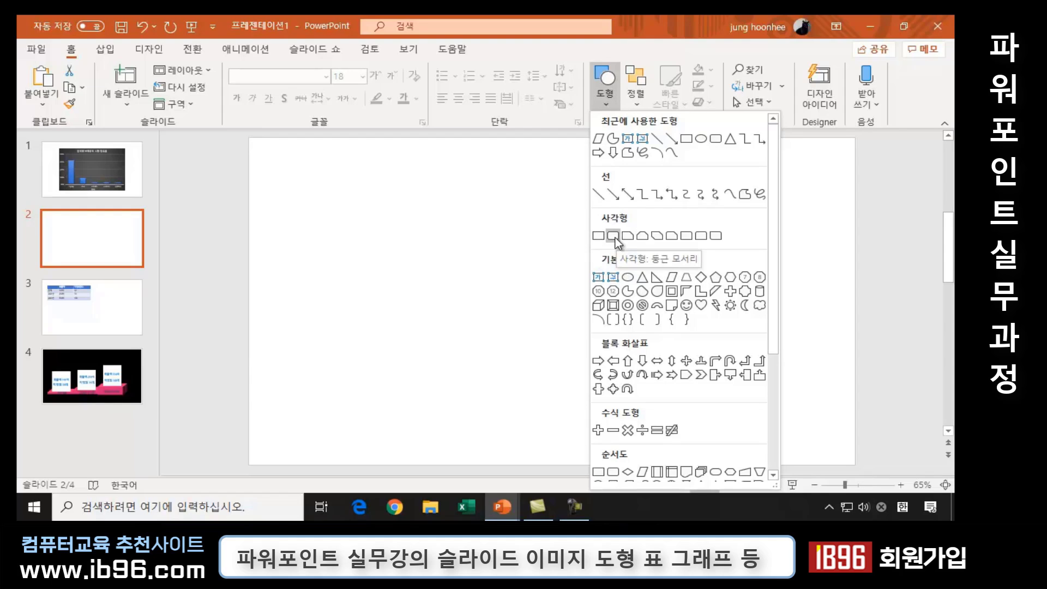
left_click(613, 236)
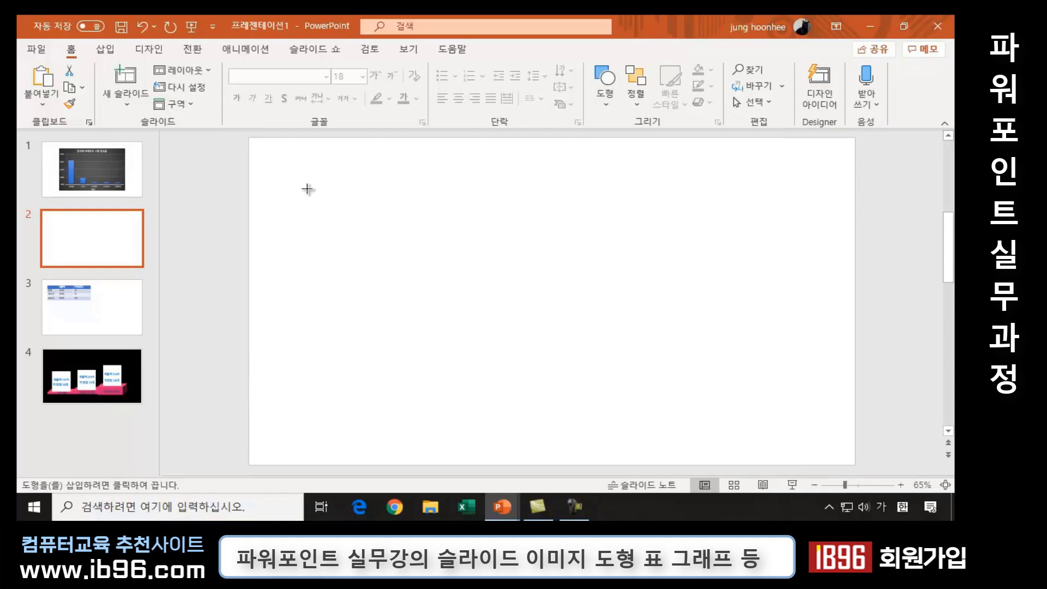
left_click_drag(309, 188, 732, 220)
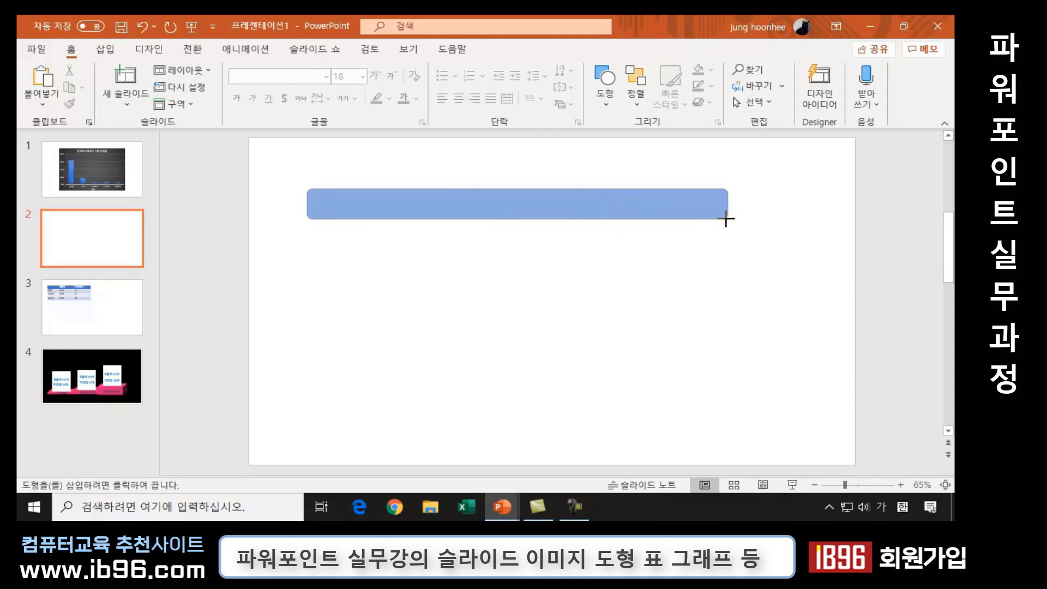
left_click_drag(731, 220, 725, 219)
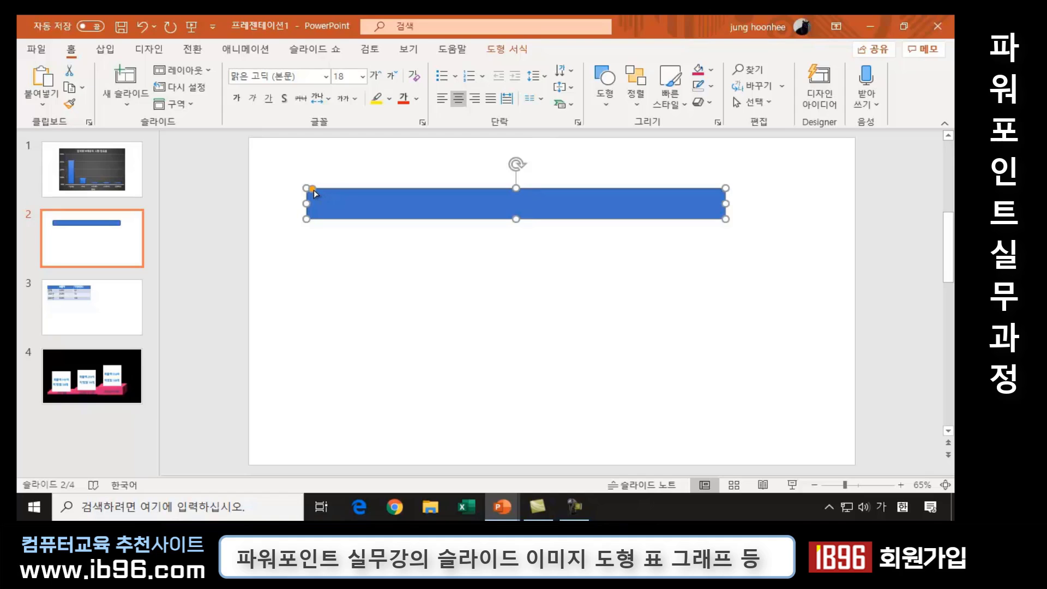
left_click_drag(313, 190, 325, 195)
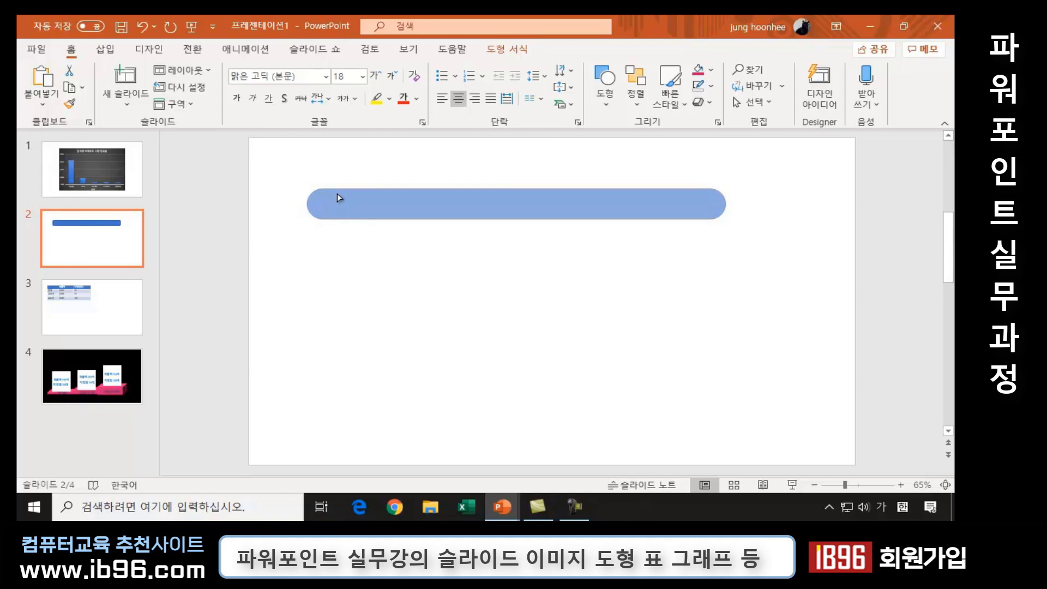
left_click_drag(325, 195, 337, 193)
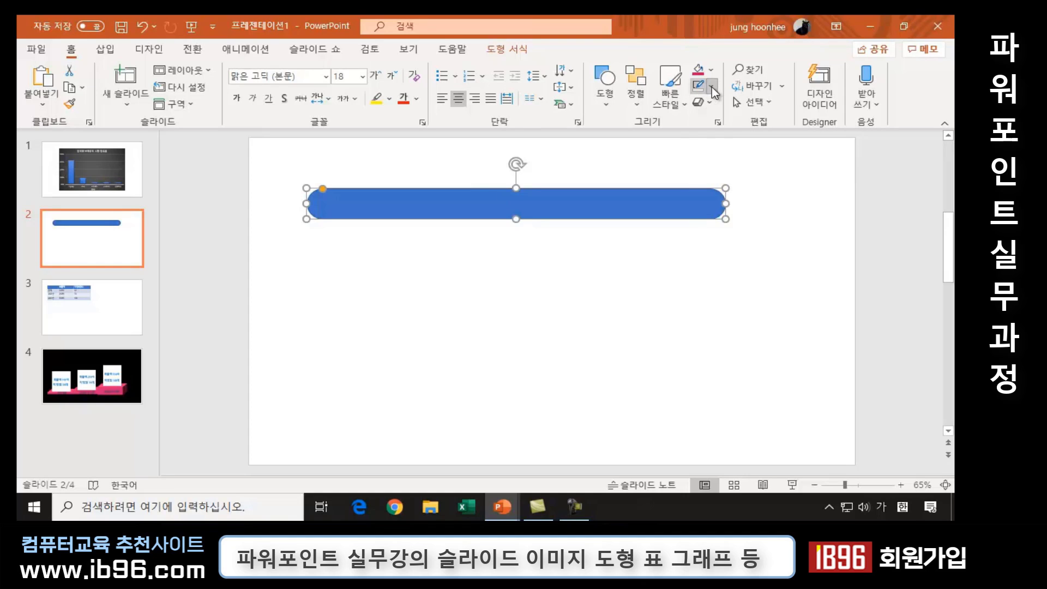
Set the bar's Shape Outline to No Outline.
left_click(711, 86)
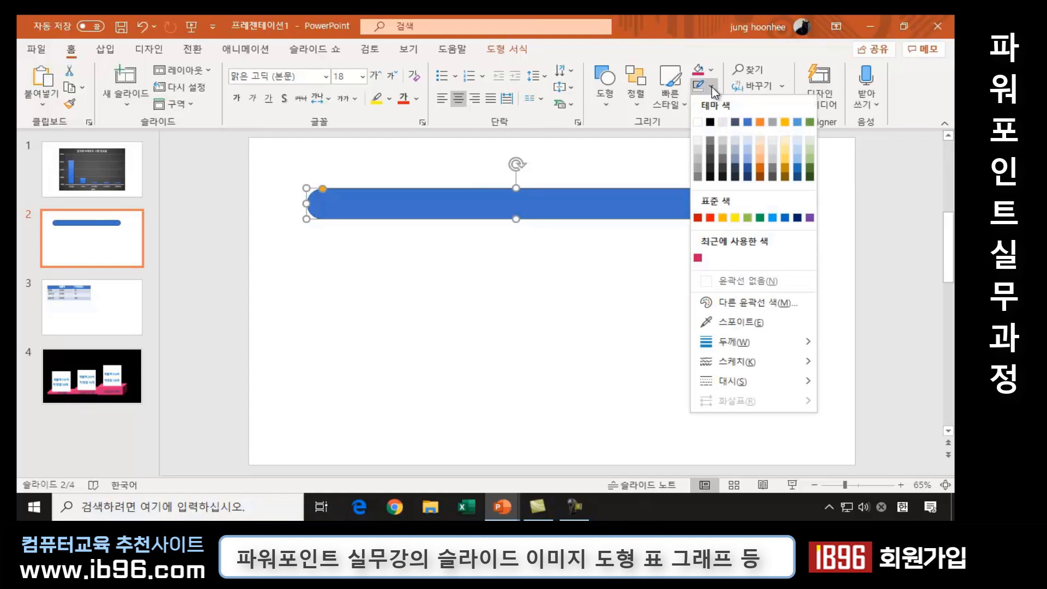
left_click(738, 280)
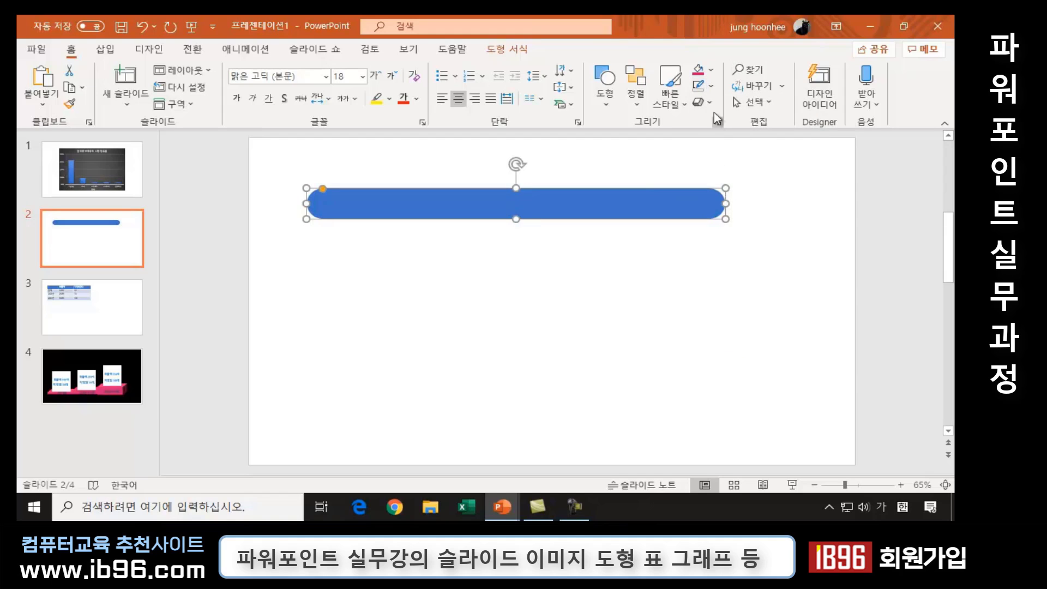
left_click(713, 89)
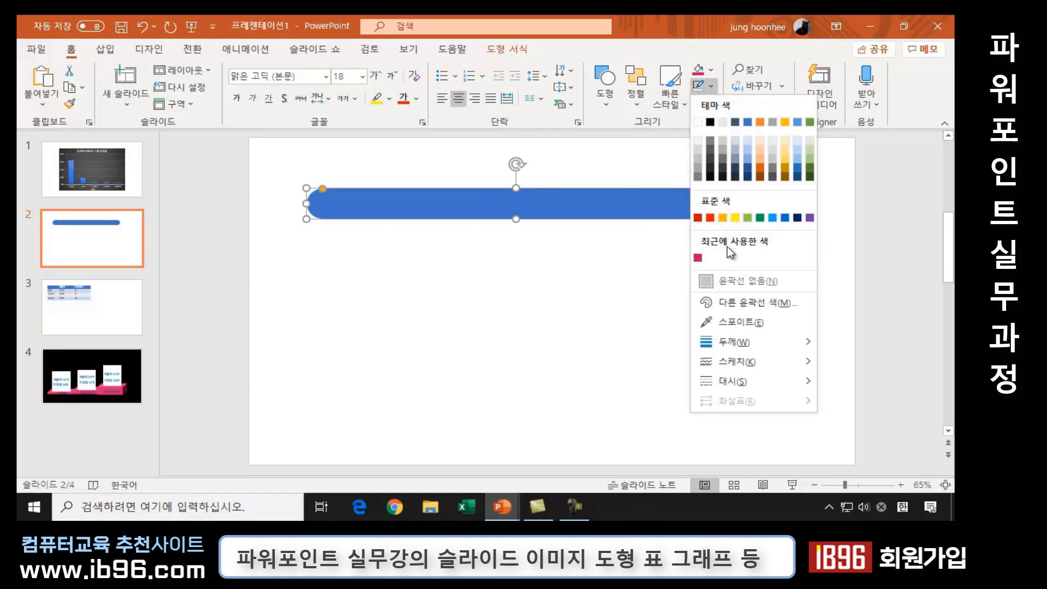
left_click(698, 122)
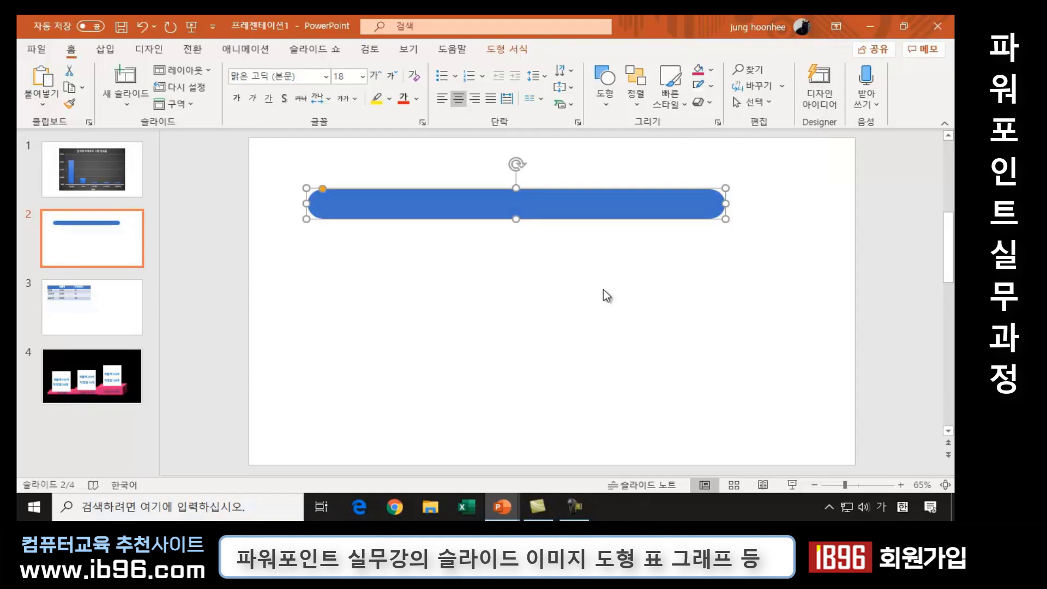
left_click(712, 86)
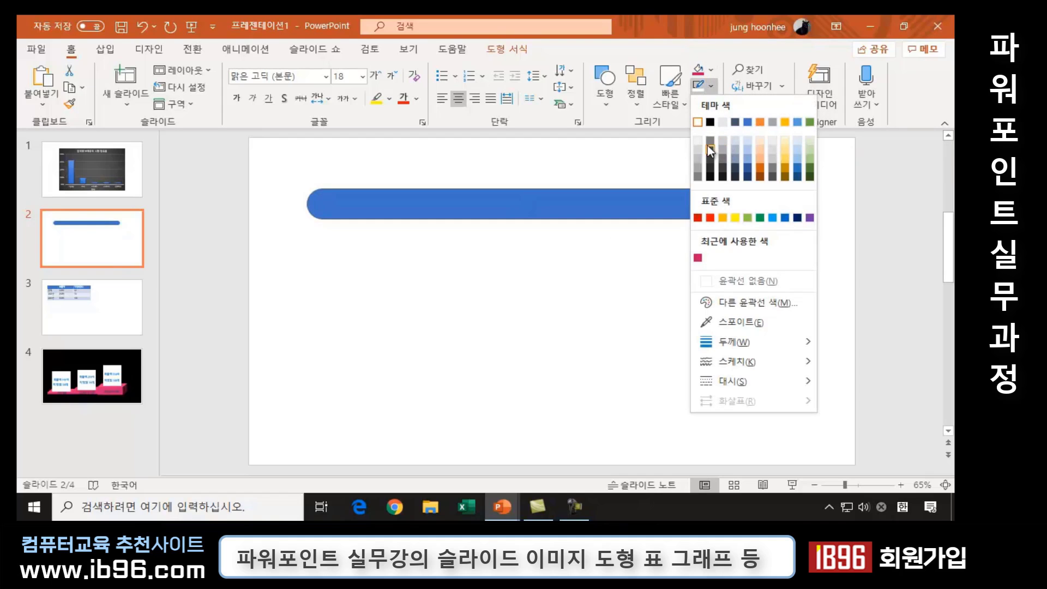
Fill the rounded bar with white from Shape Fill.
left_click(699, 146)
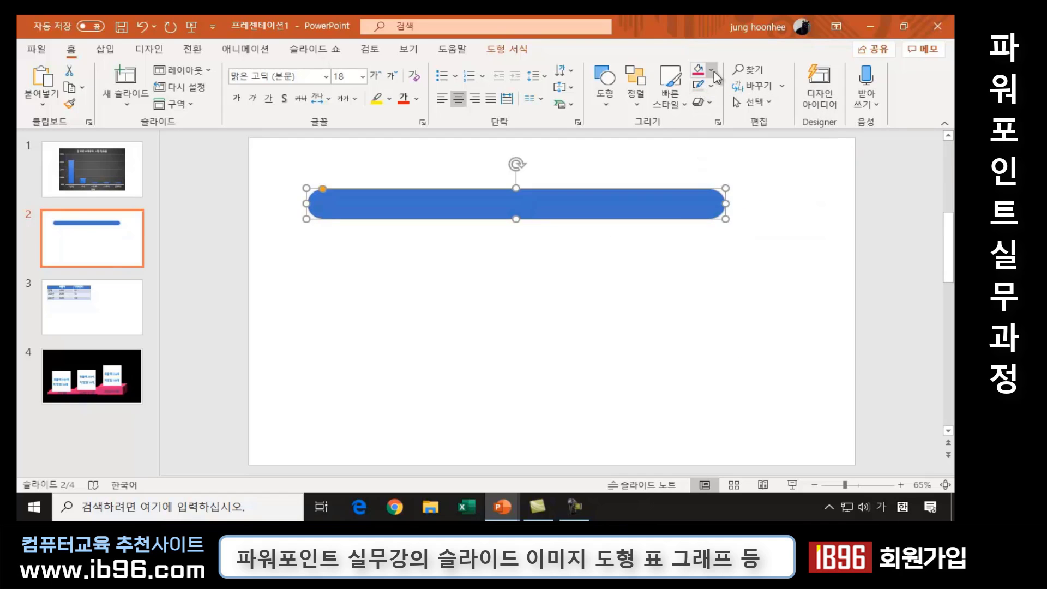
left_click(714, 70)
left_click(697, 106)
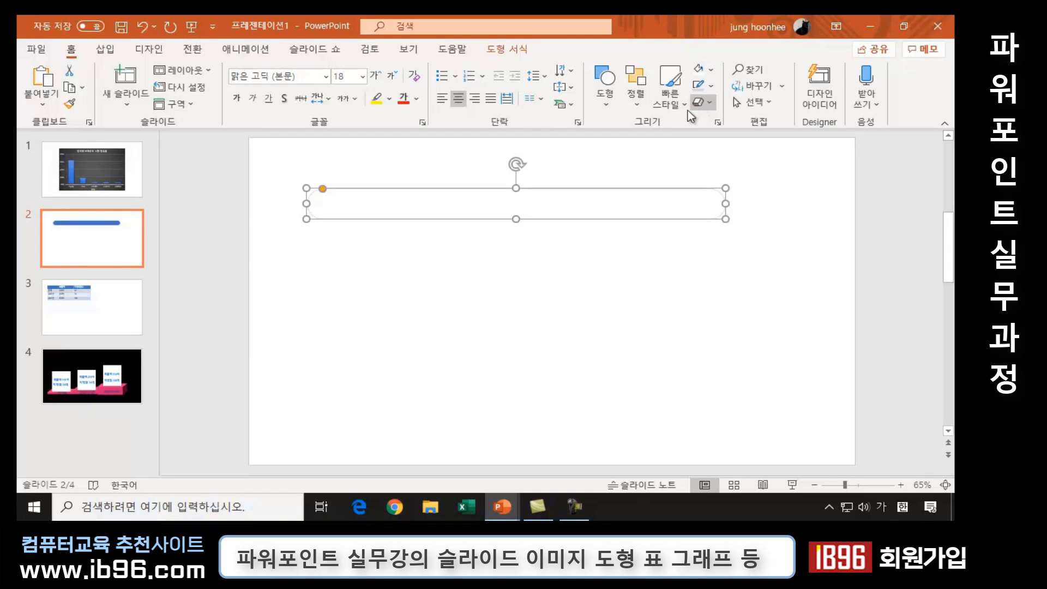
left_click(502, 316)
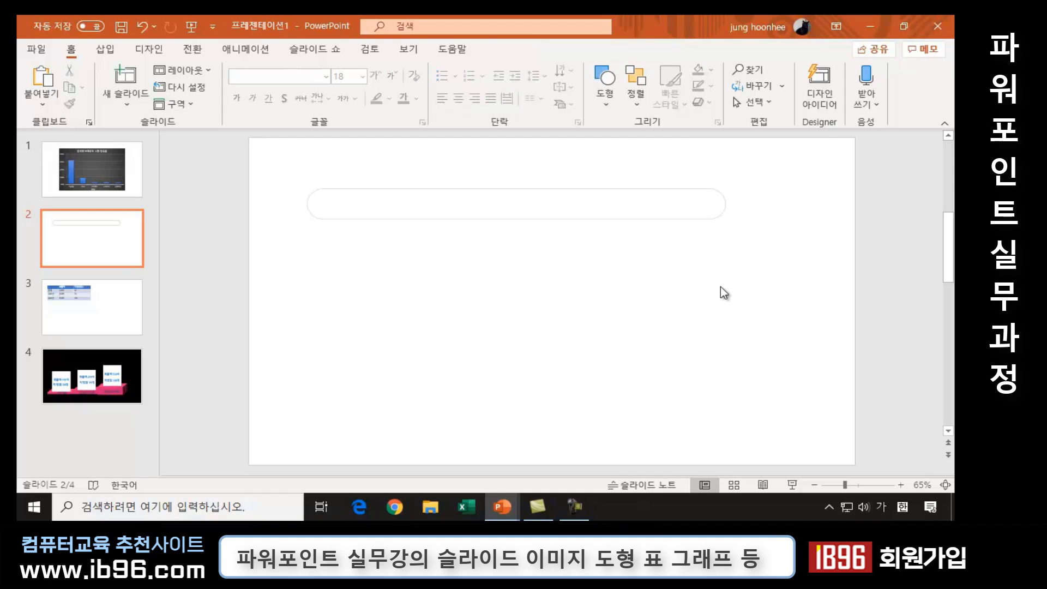
Ctrl+drag to copy the white pill bar to positions below the original.
left_click(536, 189)
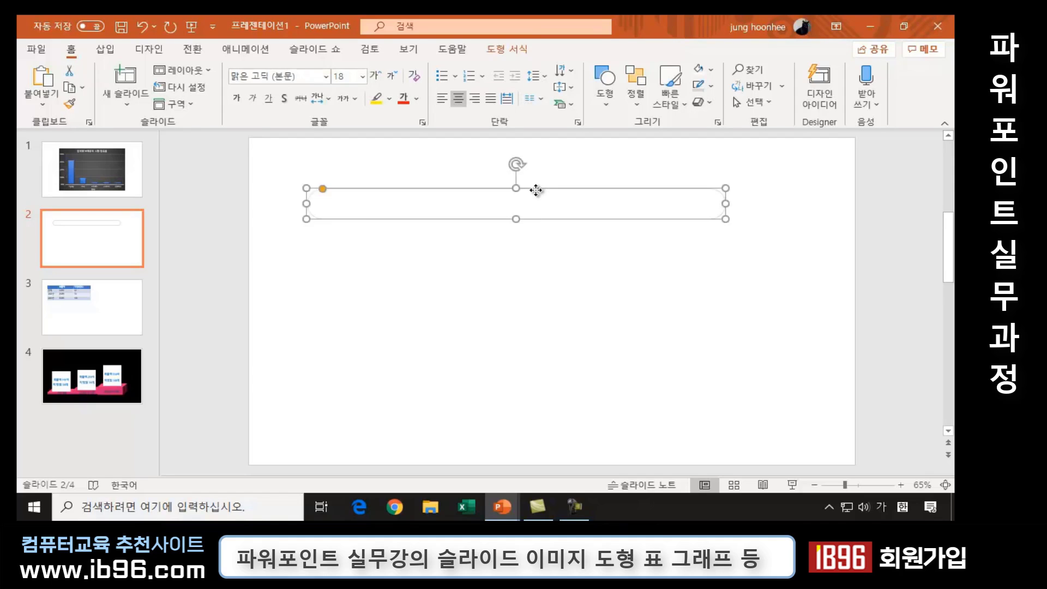
key("Escape")
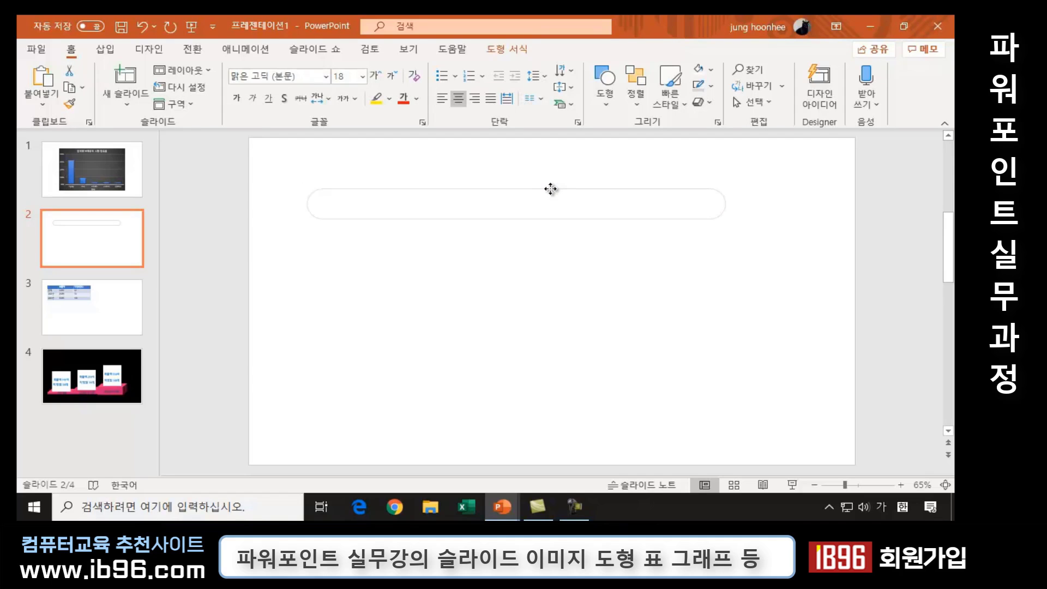
left_click_drag(550, 189, 536, 291)
left_click(545, 359)
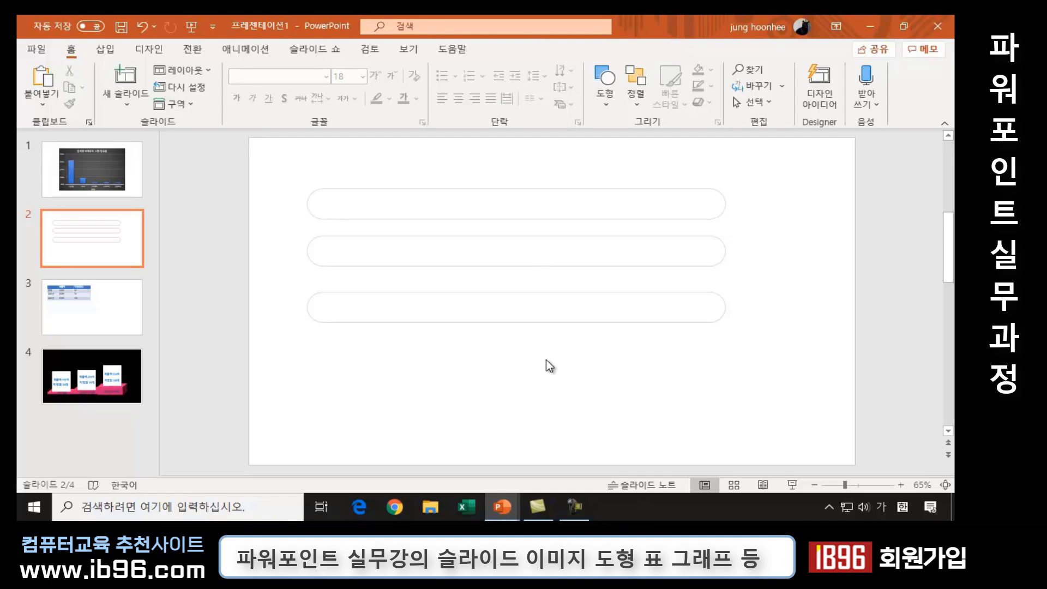
Make the middle bar slightly thinner by dragging its bottom edge up.
left_click(674, 267)
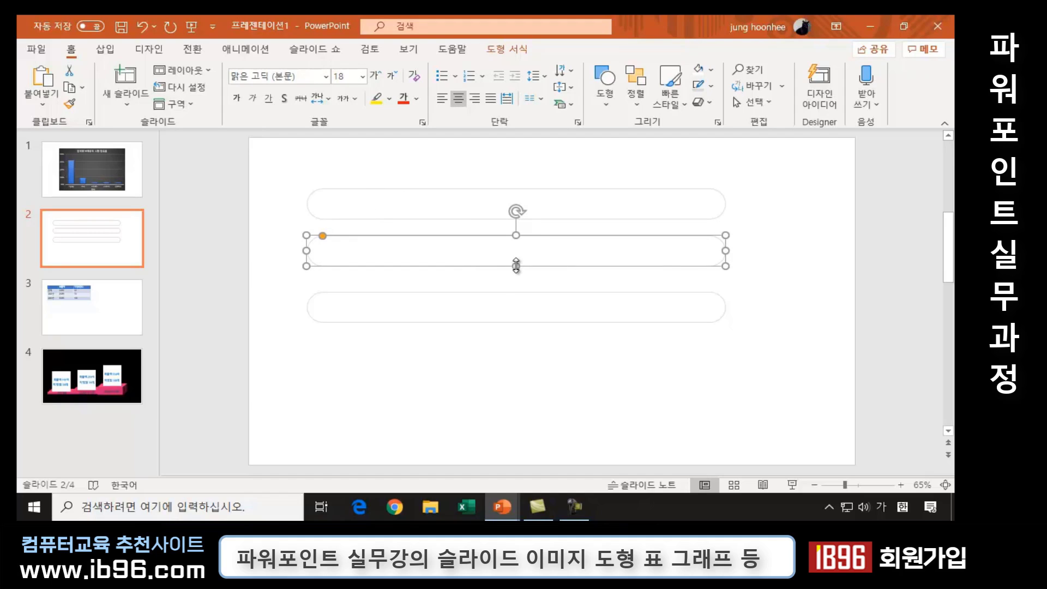
left_click_drag(516, 265, 516, 261)
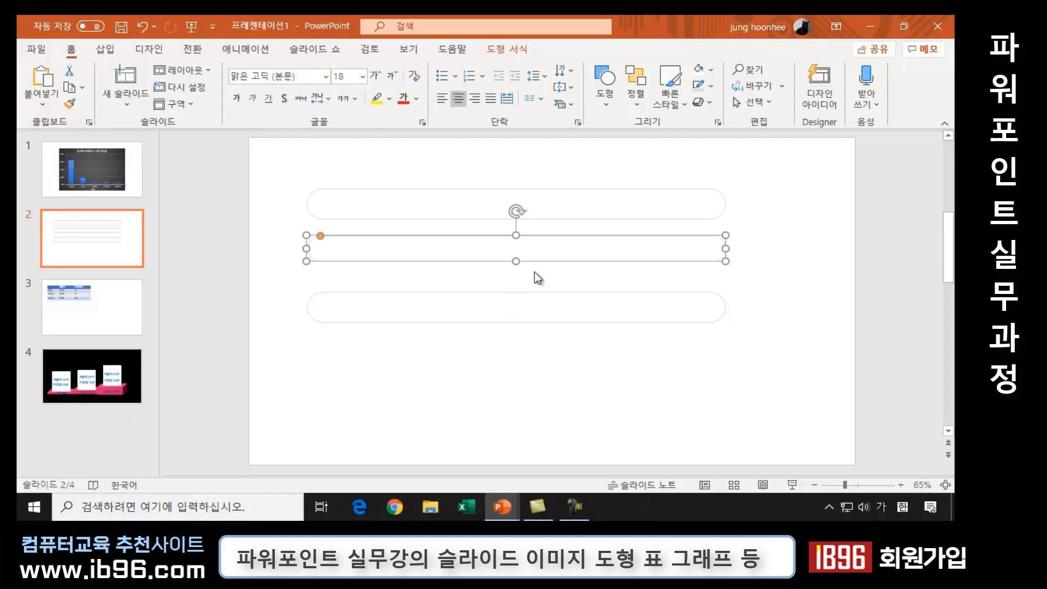
left_click(752, 282)
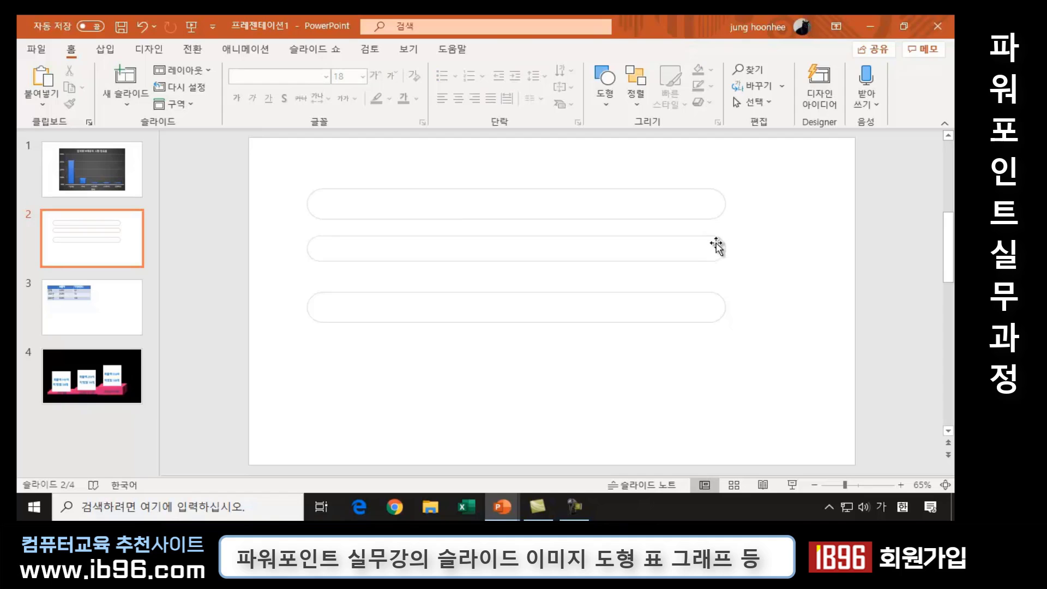
left_click(685, 266)
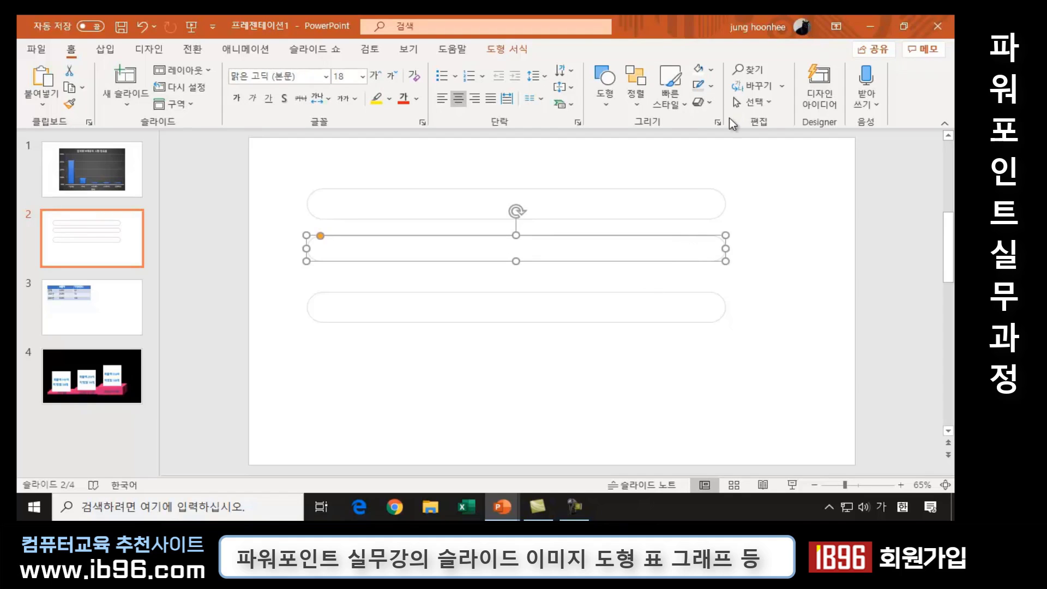
Fill the middle rounded bar with gray and check it selected and unselected.
left_click(713, 71)
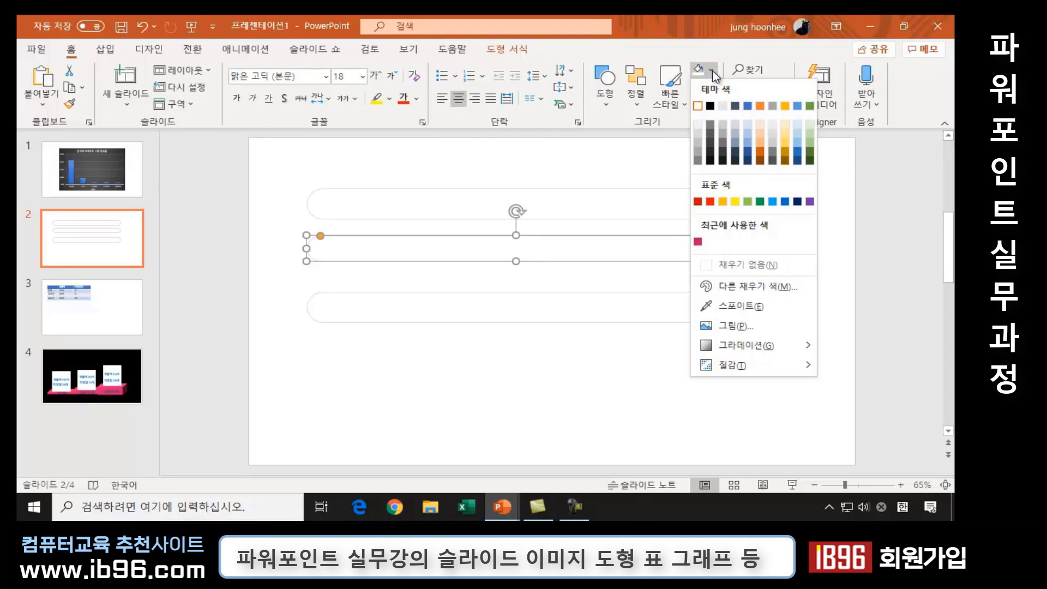
left_click(722, 135)
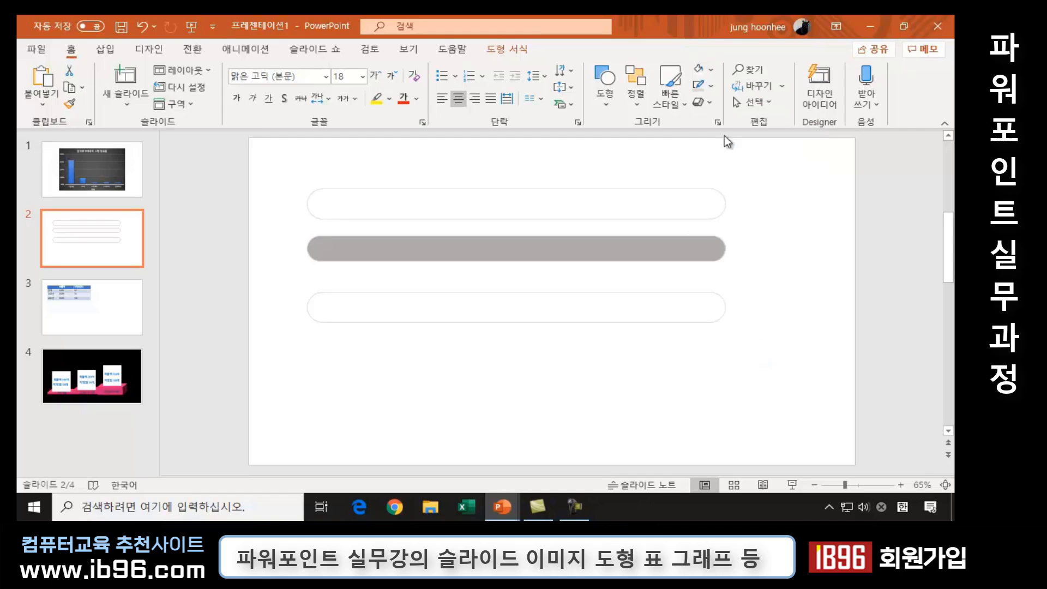
left_click(765, 303)
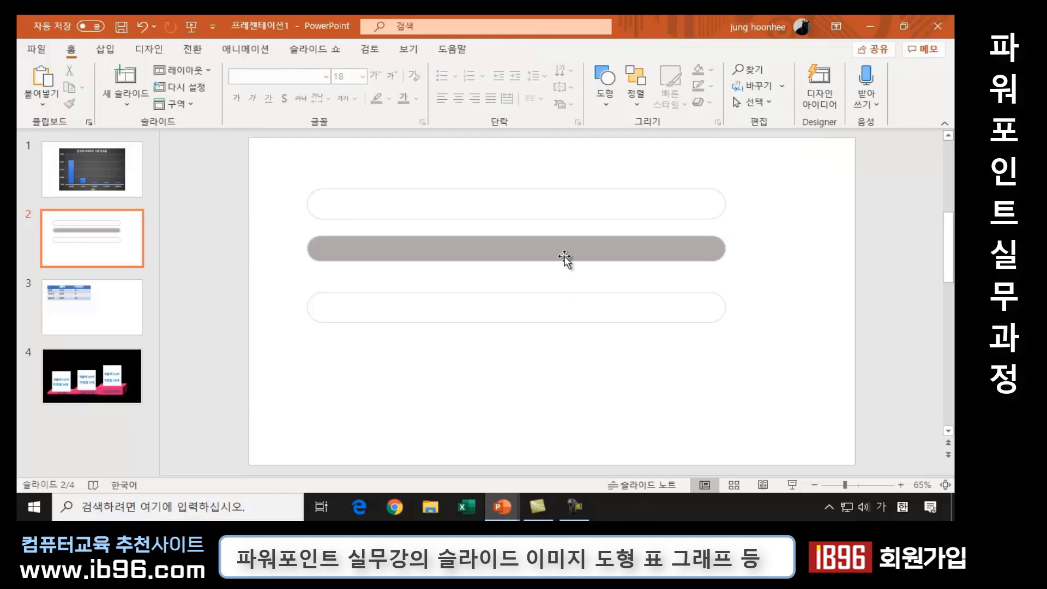
left_click(600, 251)
left_click(732, 276)
left_click(706, 254)
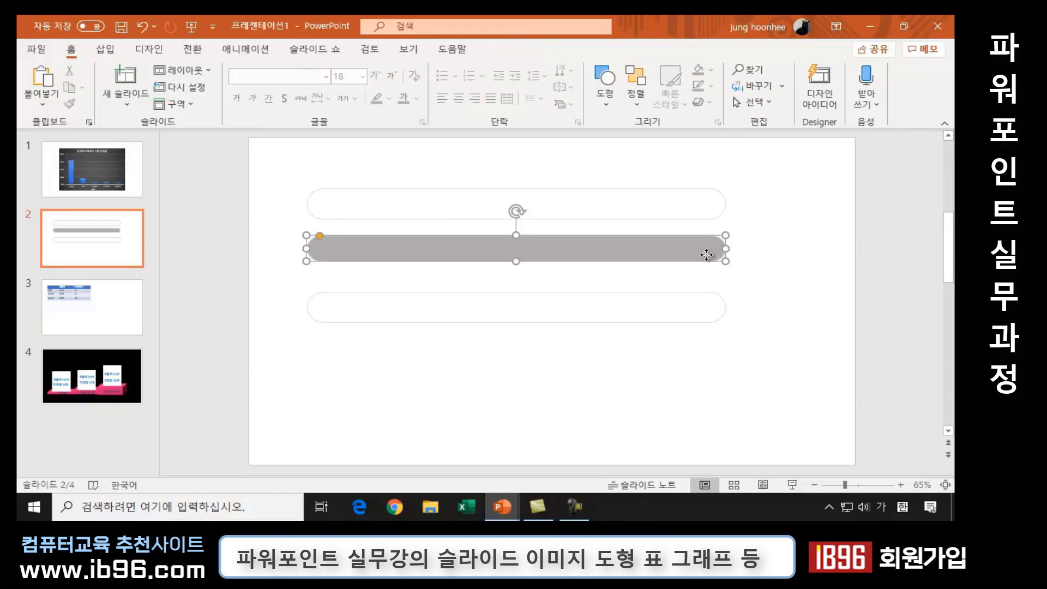
left_click(755, 269)
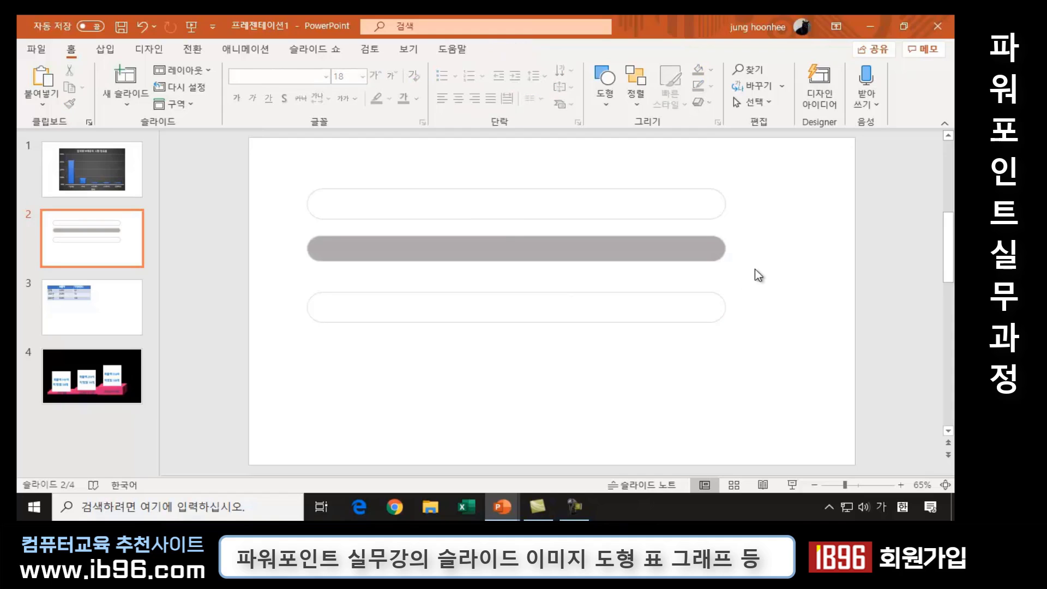
left_click(693, 254)
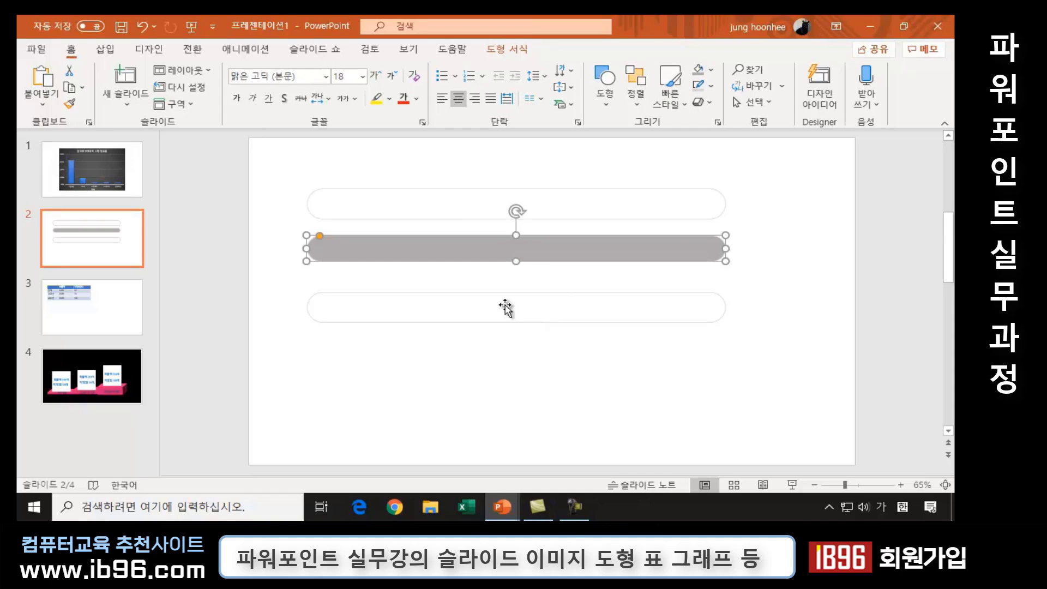
Make the bottom white bar slightly thinner by dragging its lower edge up.
left_click(553, 294)
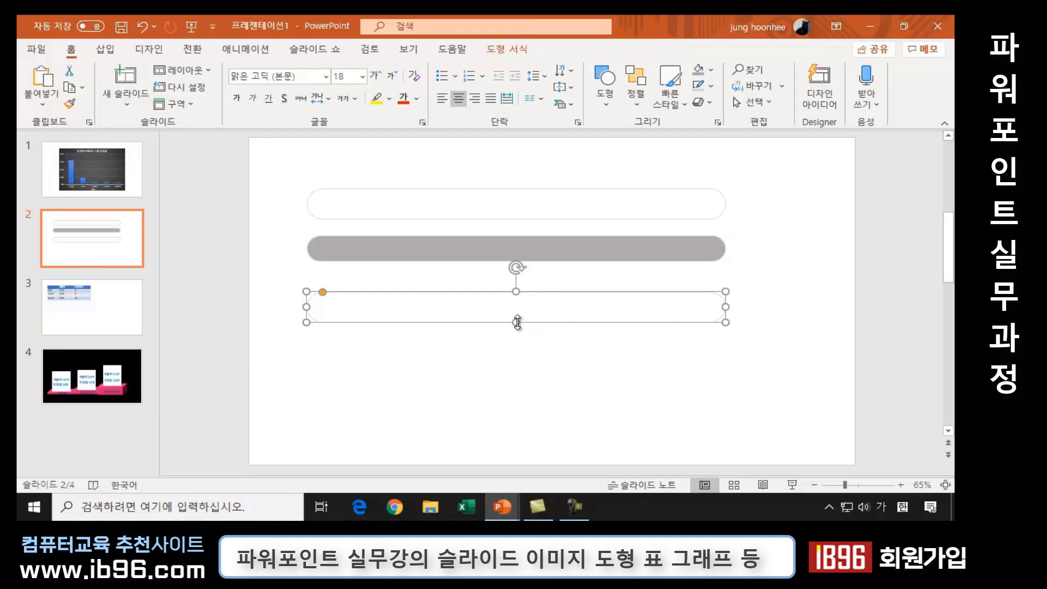
left_click_drag(517, 322, 516, 317)
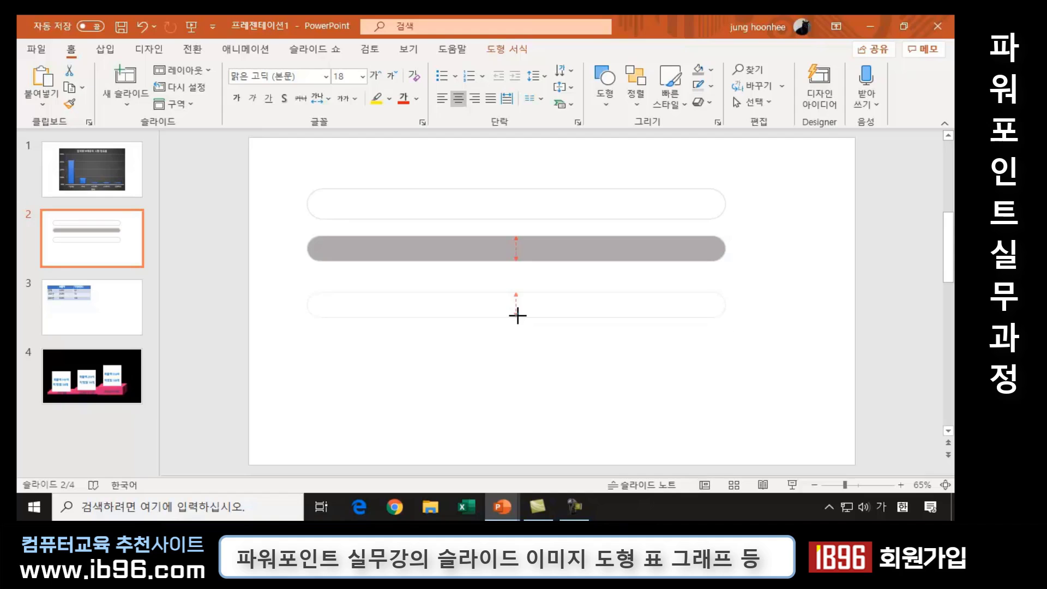
left_click(629, 347)
left_click(589, 316)
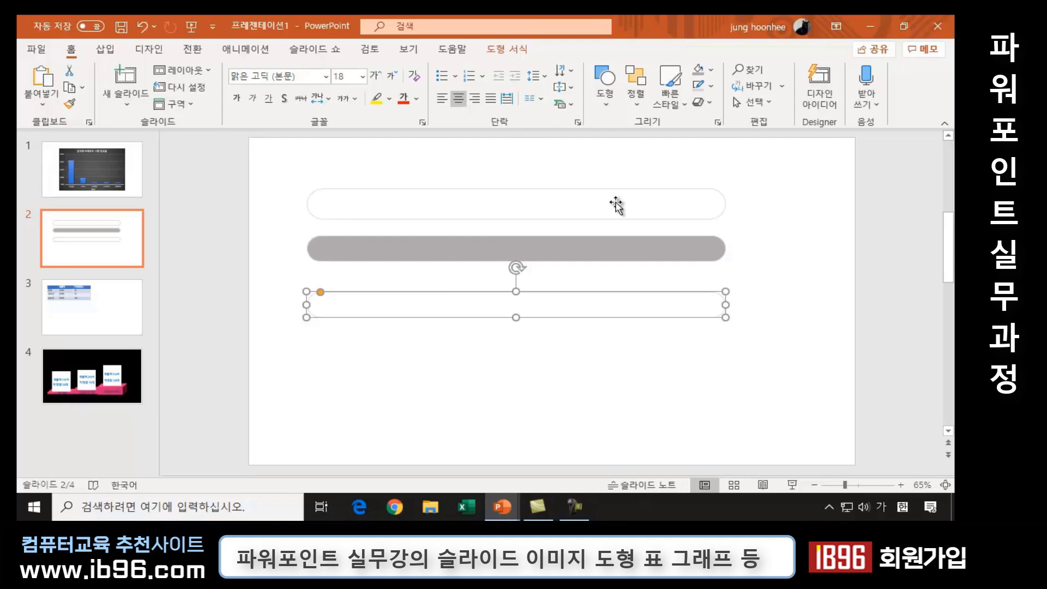
Compare the top white bar against the gray middle bar by toggling selection.
left_click(394, 208)
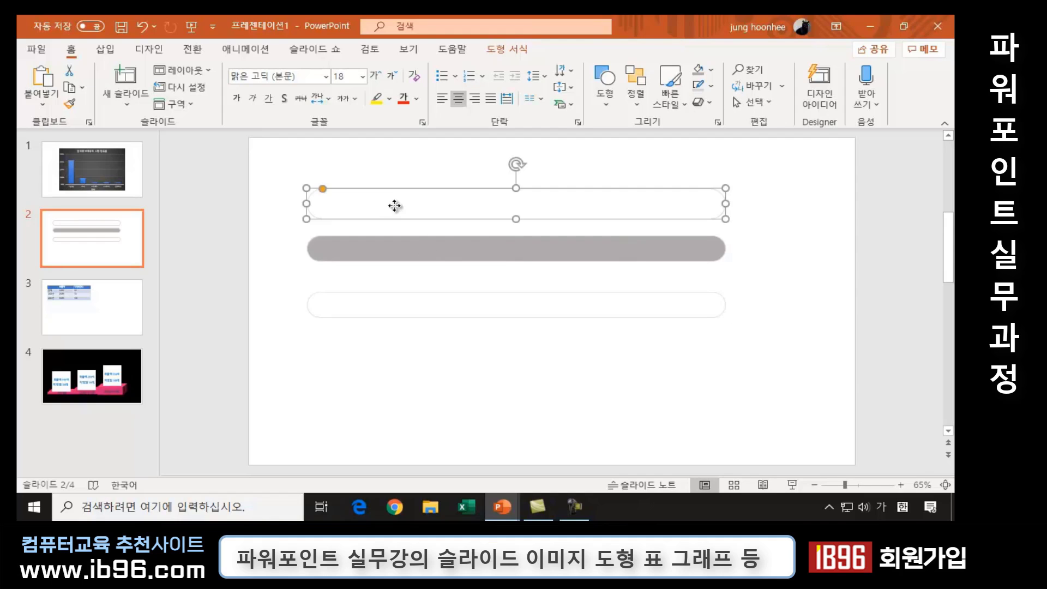
left_click(413, 248)
left_click(409, 211)
left_click(410, 249)
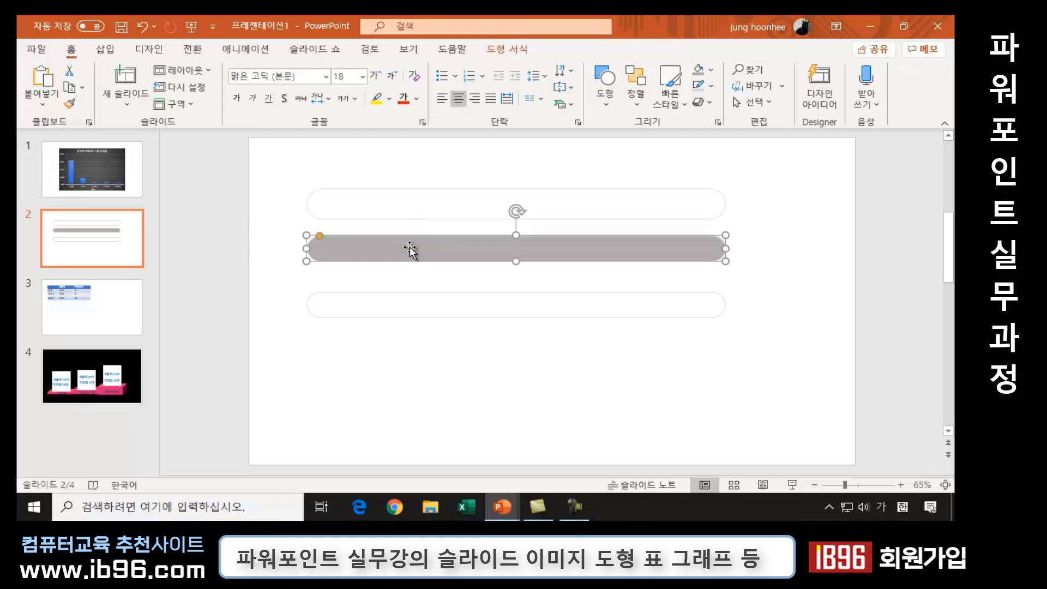
left_click(416, 207)
left_click(419, 248)
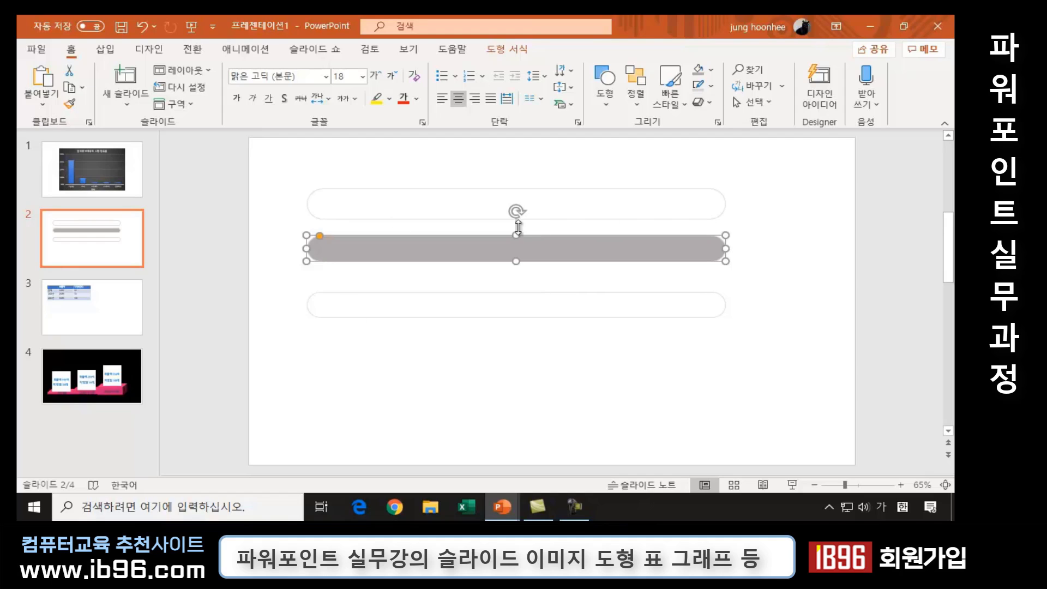
Give the empty lower rounded bar on slide 2 the orange standard fill colour.
left_click(445, 300)
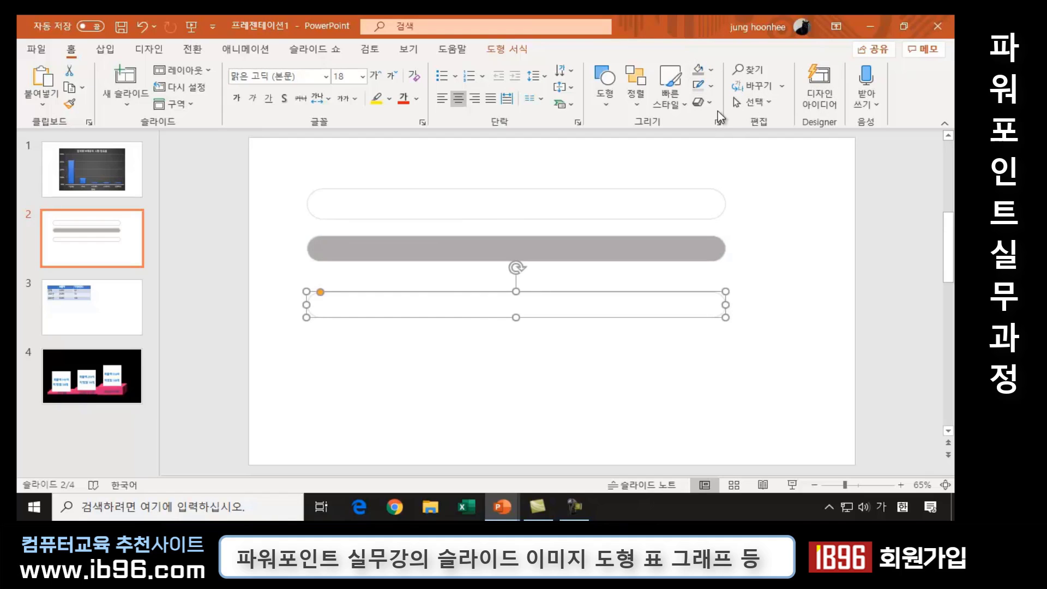
left_click(715, 72)
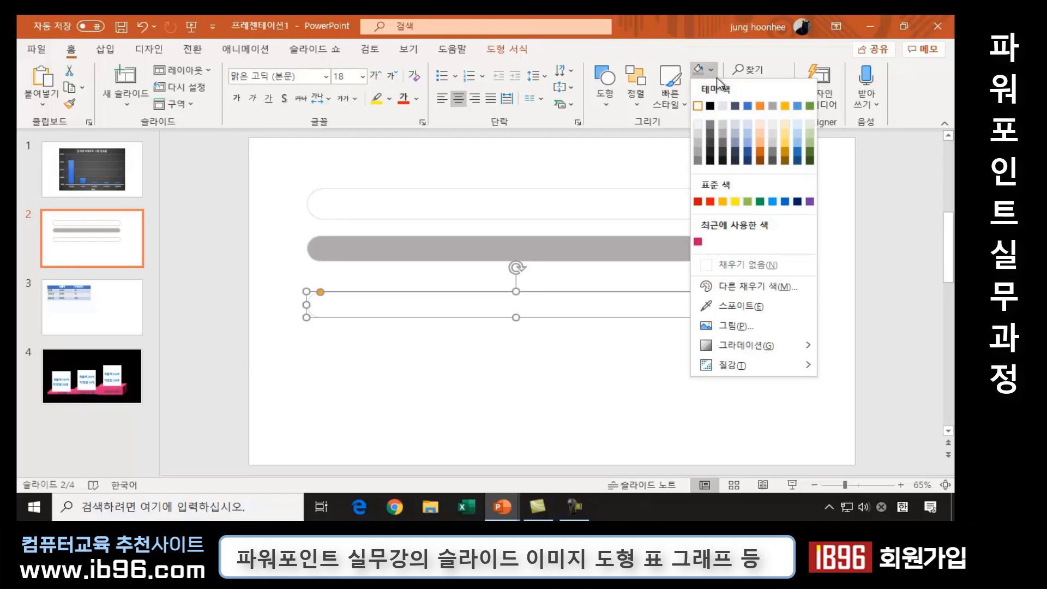
left_click(722, 200)
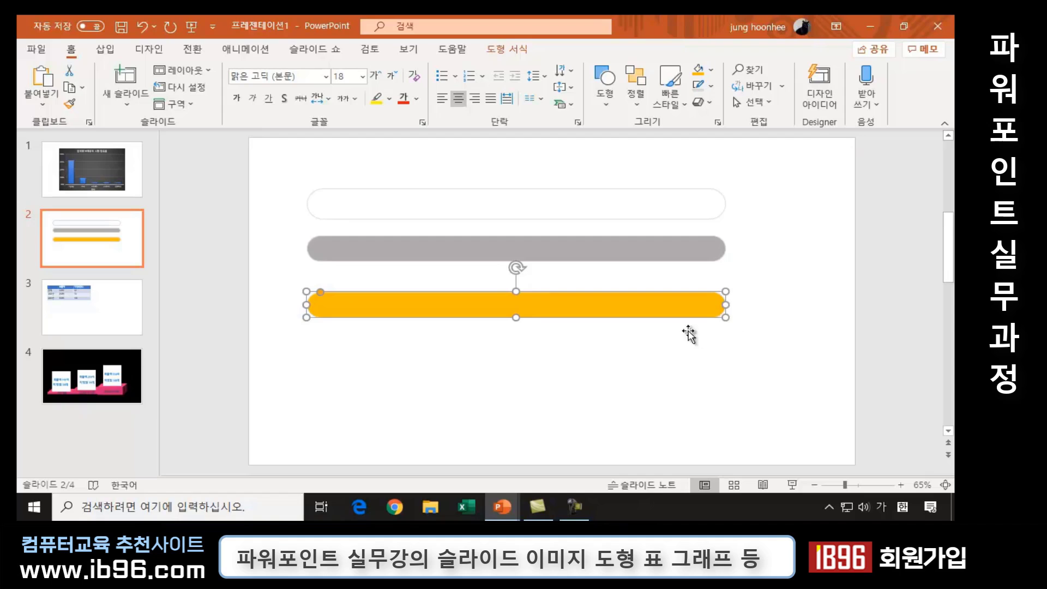
Shorten the orange bar from its right end and reposition it slightly.
left_click_drag(724, 317, 674, 311)
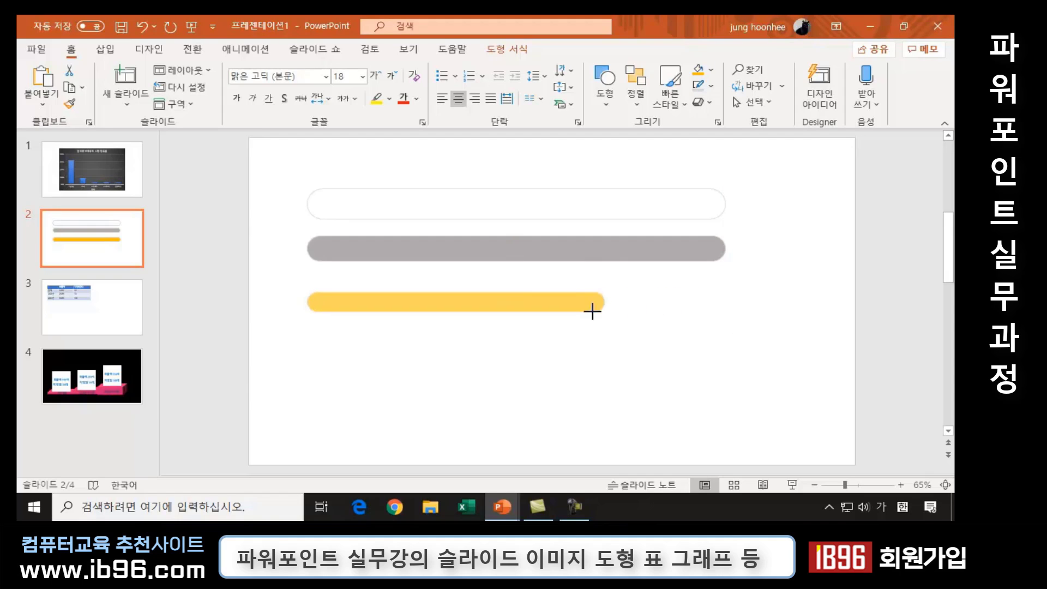
left_click_drag(674, 312, 566, 314)
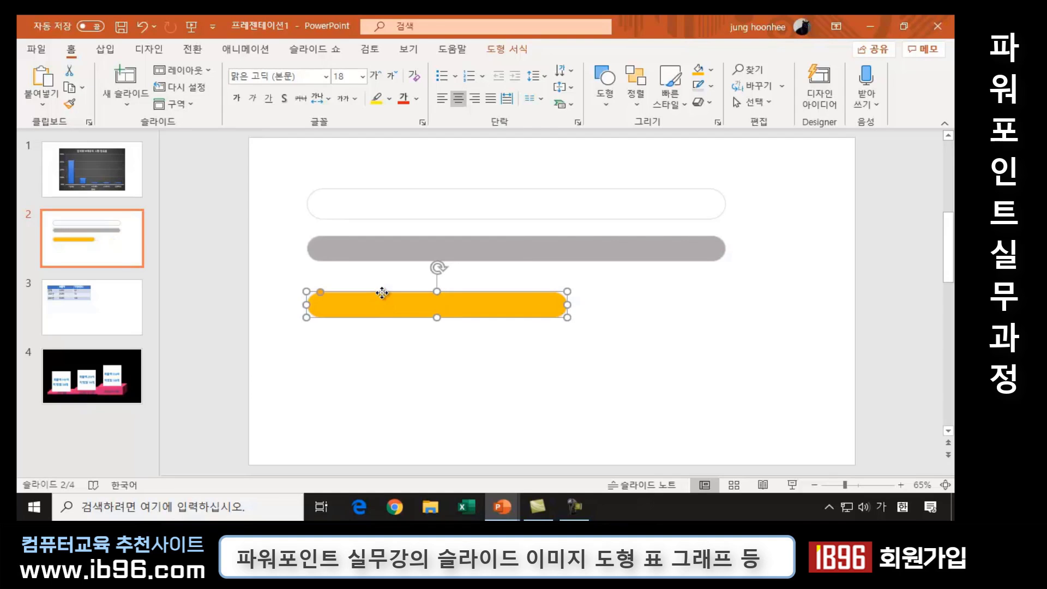
left_click_drag(381, 299, 382, 292)
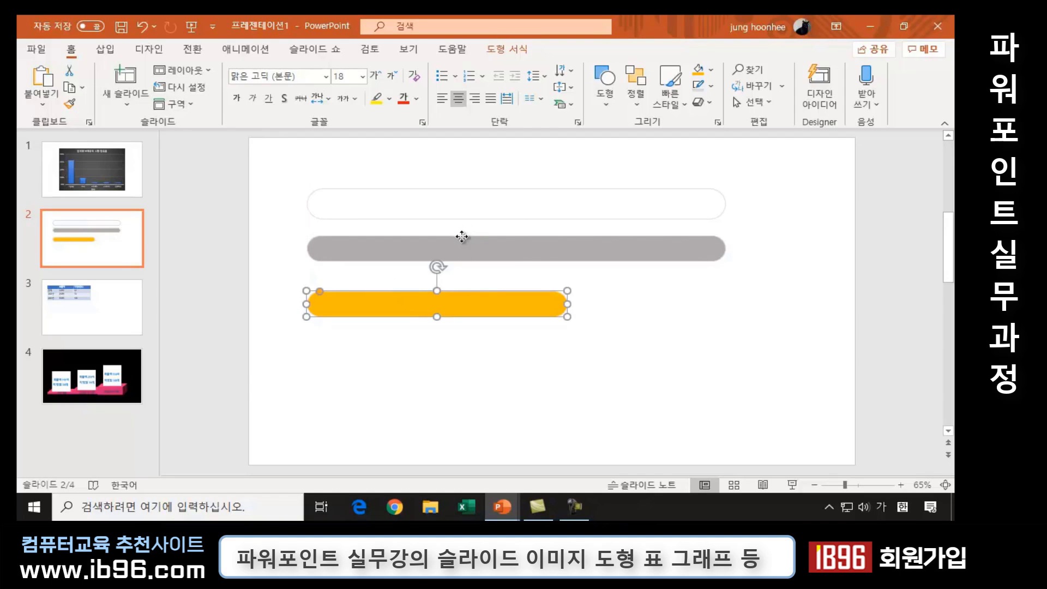
Move the grey bar into the top white track and shorten it to fit.
mouse_move(461, 237)
left_mouse_down()
mouse_move(524, 206)
mouse_move(527, 191)
left_mouse_up()
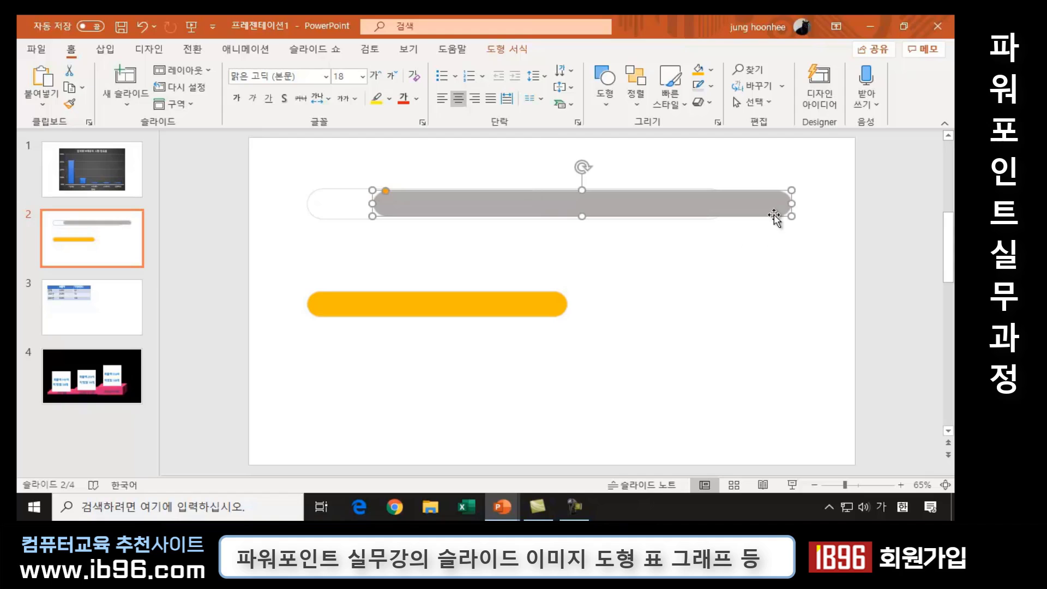
left_click_drag(792, 203, 725, 201)
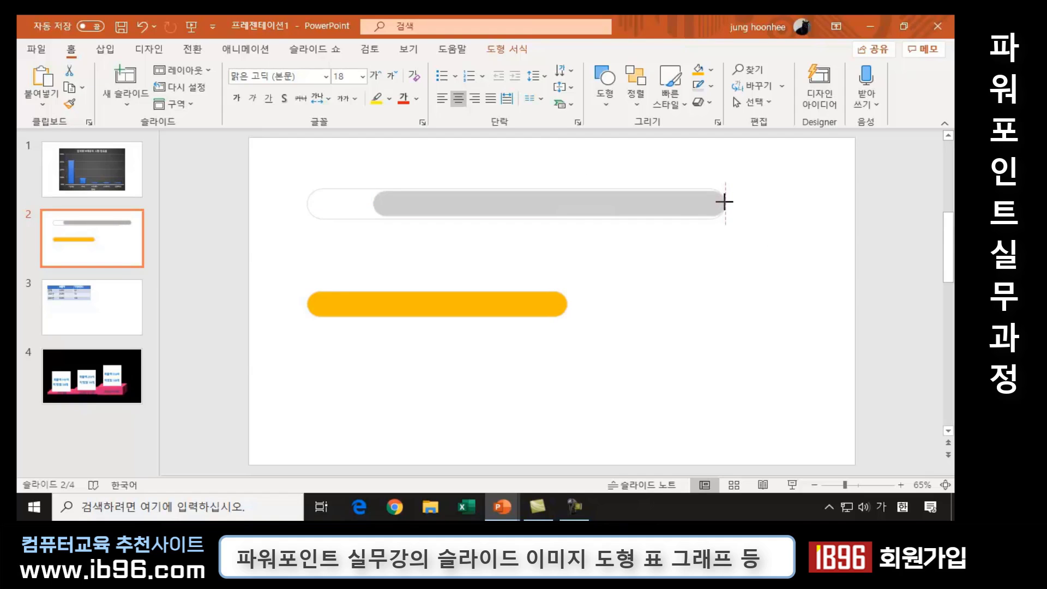
left_click_drag(722, 202, 725, 202)
left_click(780, 215)
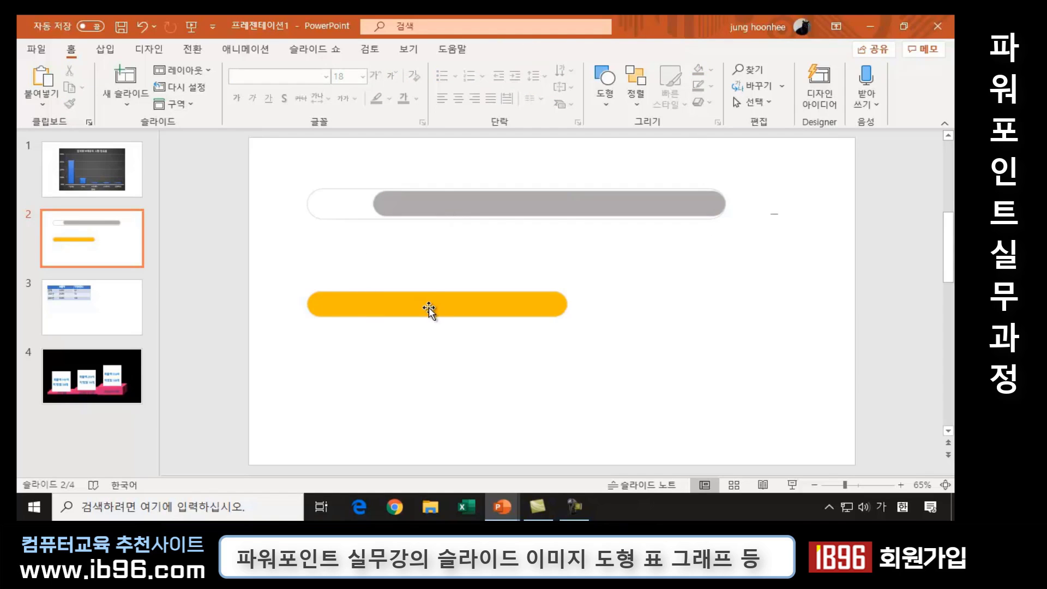
Place the orange bar on top of the grey bar, nudging it until aligned.
mouse_move(427, 298)
left_mouse_down()
mouse_move(473, 241)
mouse_move(491, 195)
left_mouse_up()
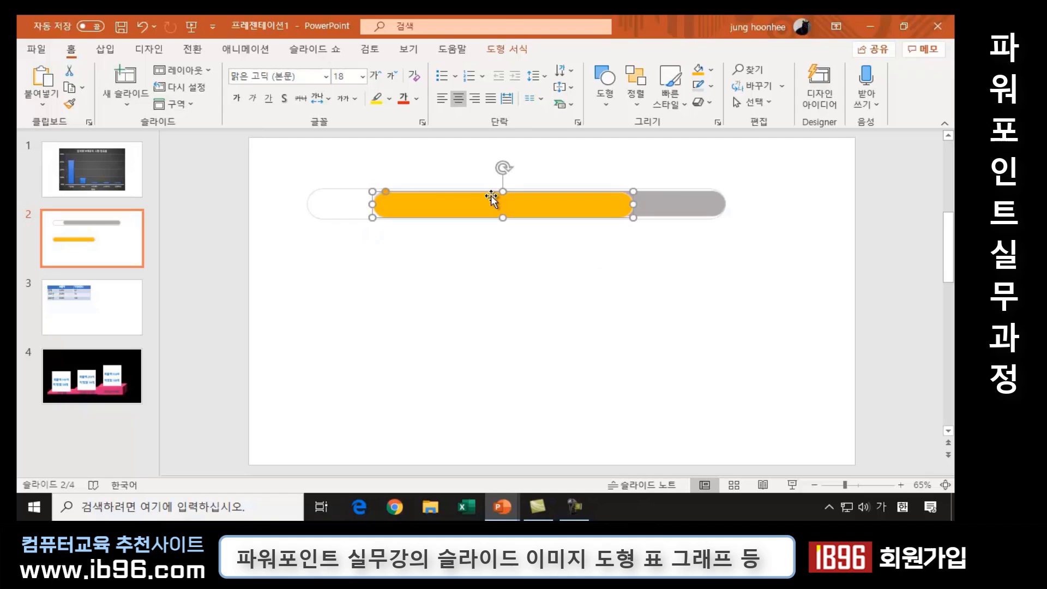
left_click(648, 270)
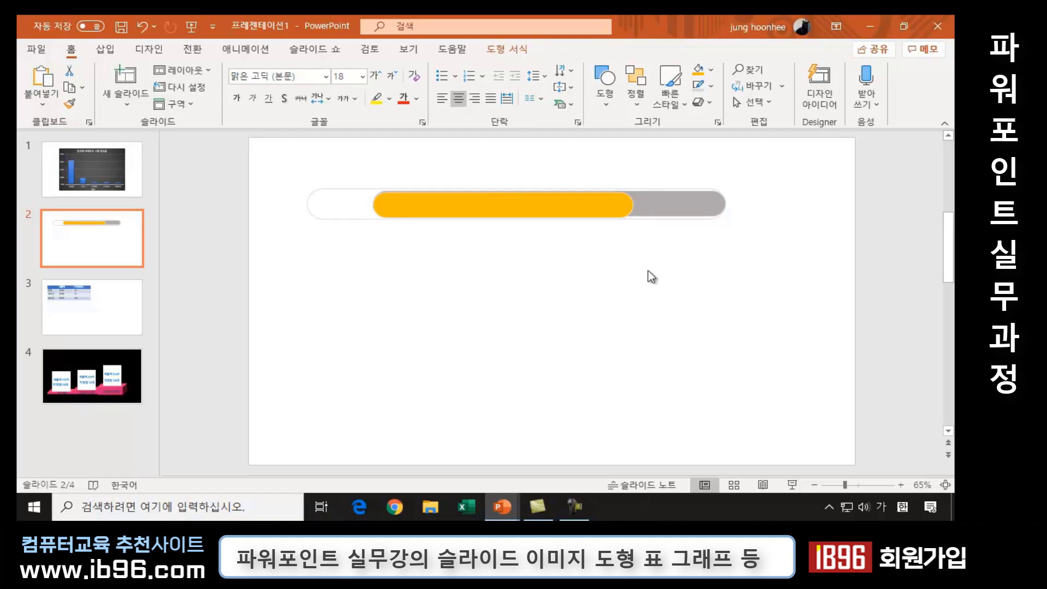
left_click(515, 203)
key("Up")
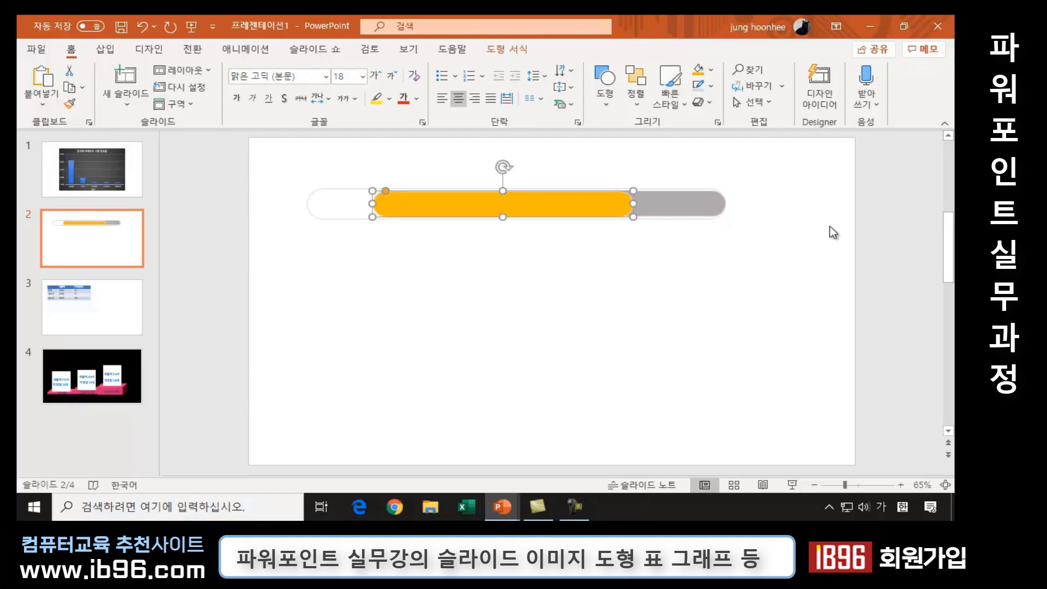
key("Up")
key("Up")
key("Down")
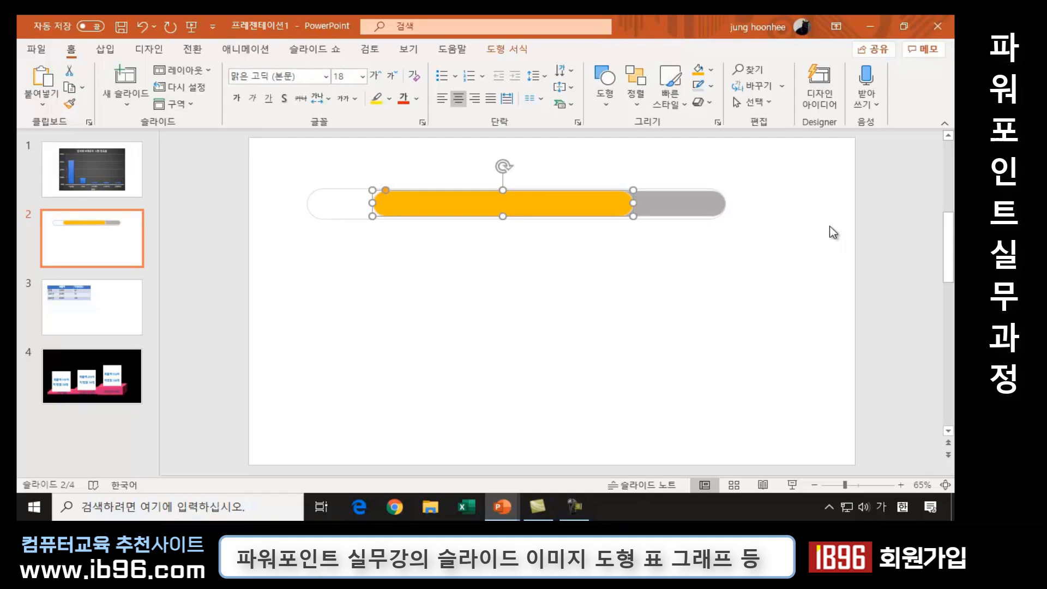
left_click(697, 299)
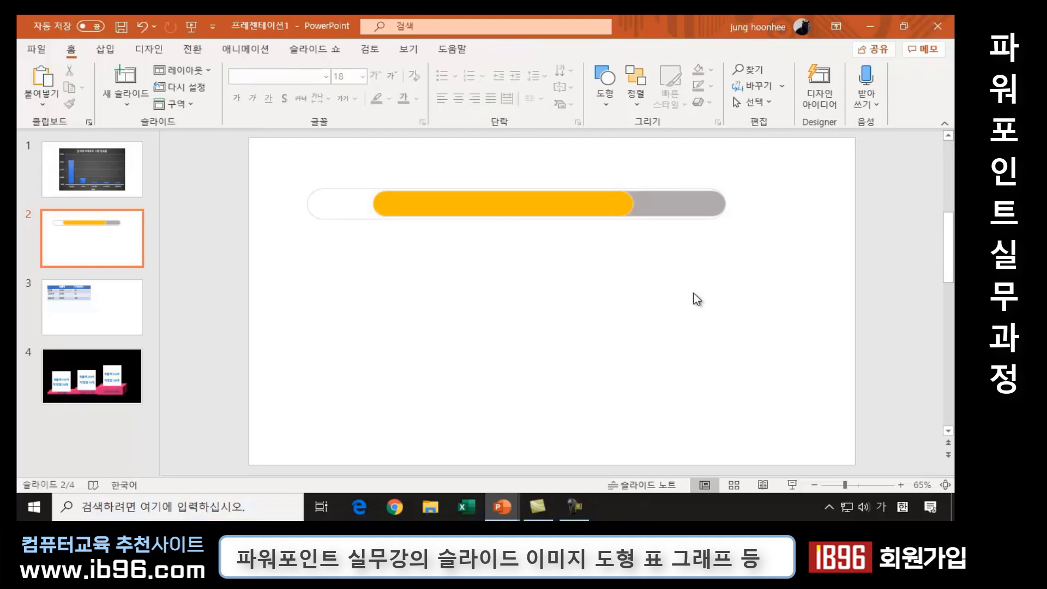
left_click(597, 206)
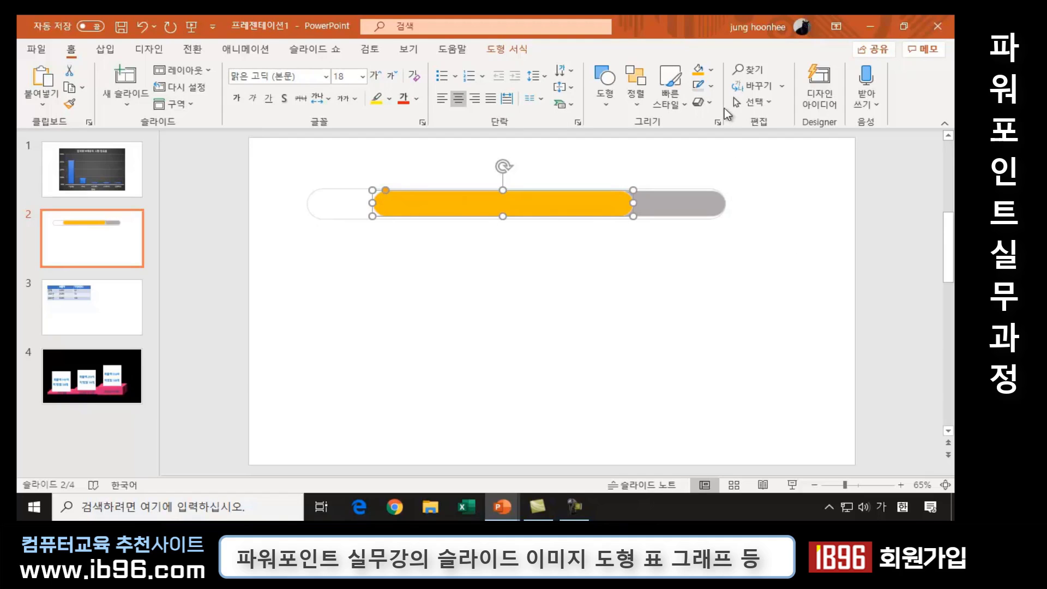
Add an outer bottom-right offset shadow to the orange bar.
left_click(733, 227)
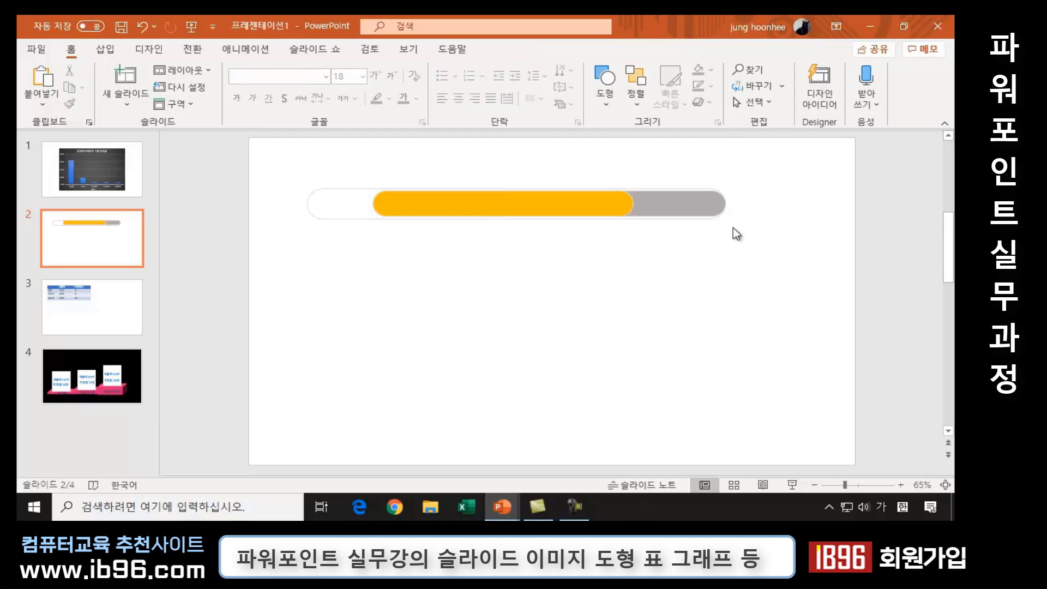
left_click(598, 207)
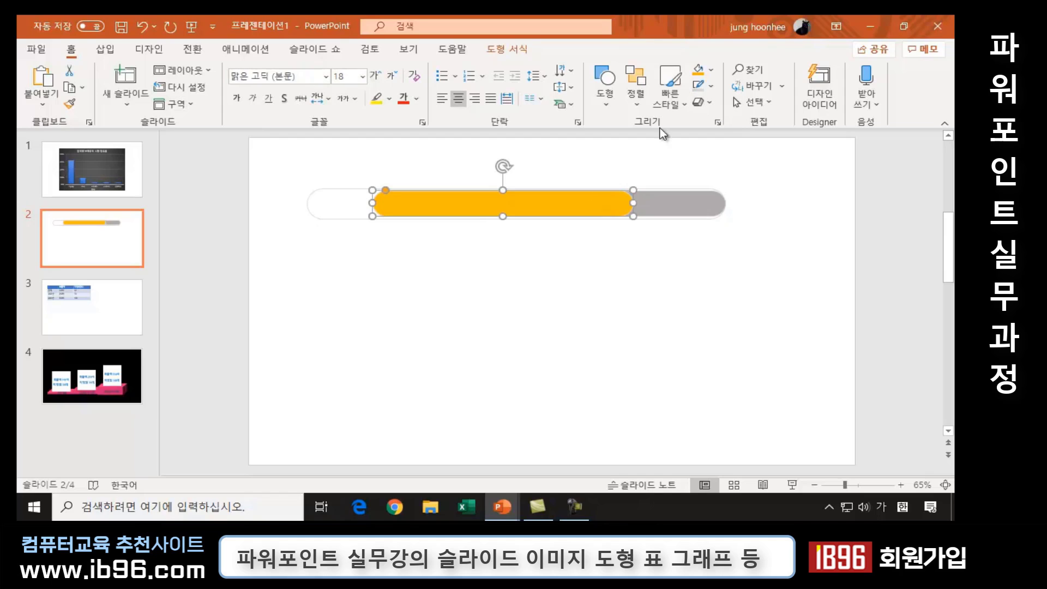
left_click(711, 101)
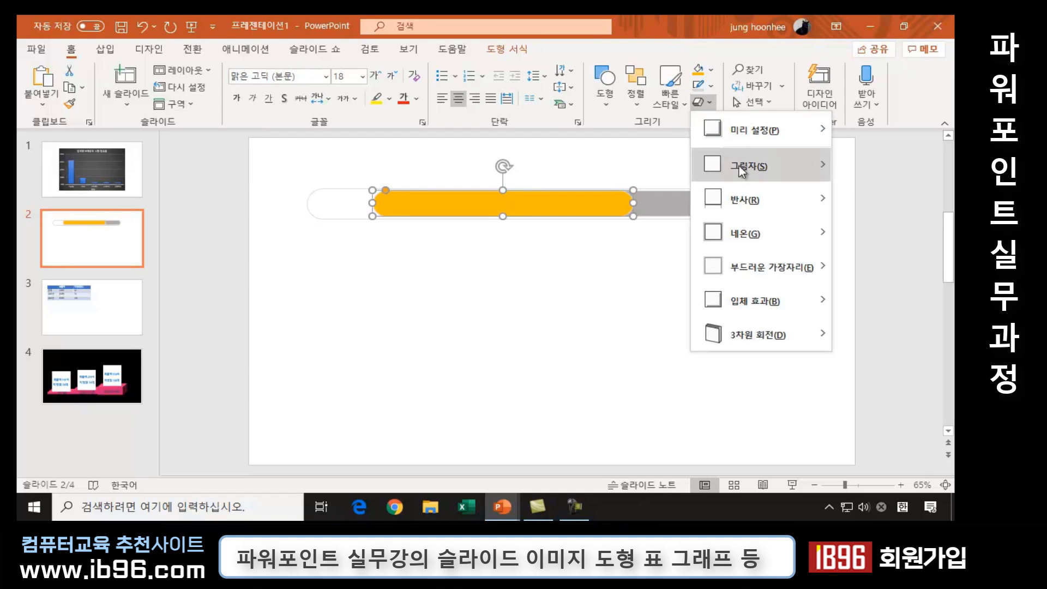
mouse_move(760, 164)
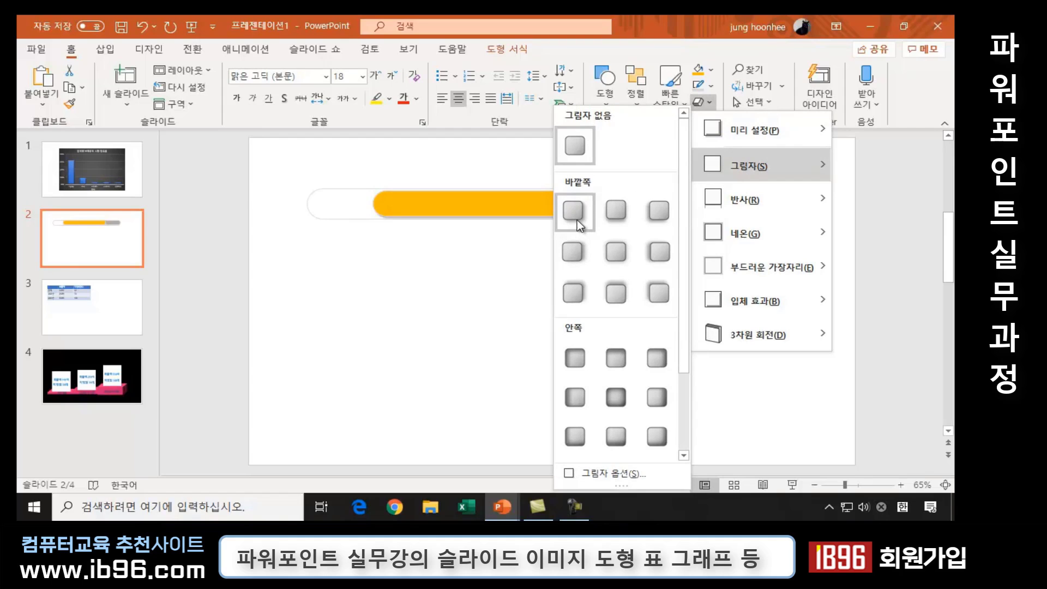
left_click(577, 223)
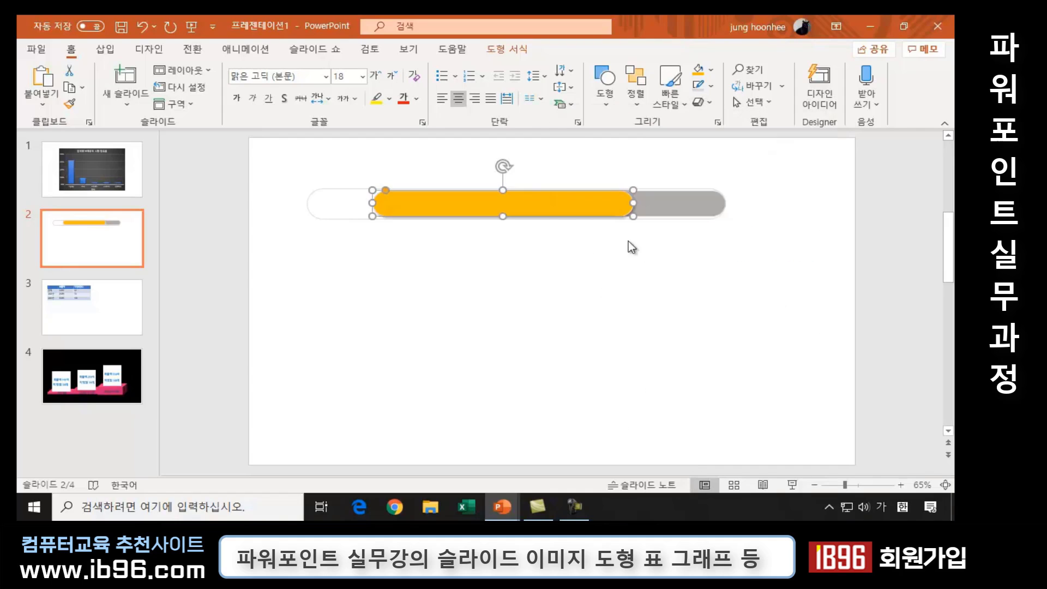
left_click(569, 315)
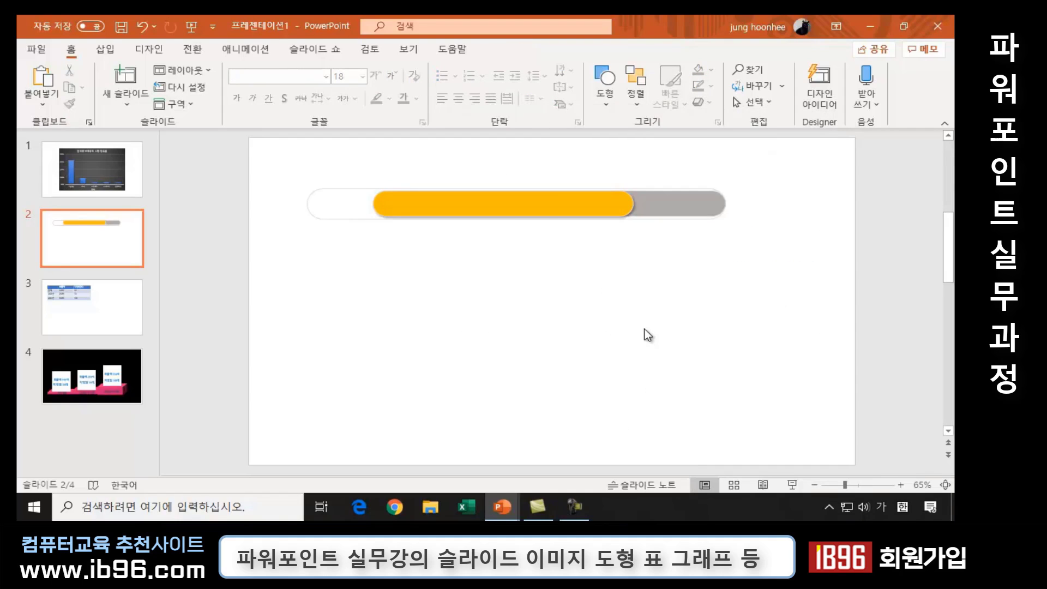
Extend the white track's left end slightly, then view the market-share chart on slide 1.
left_click(314, 215)
left_click_drag(305, 205, 294, 204)
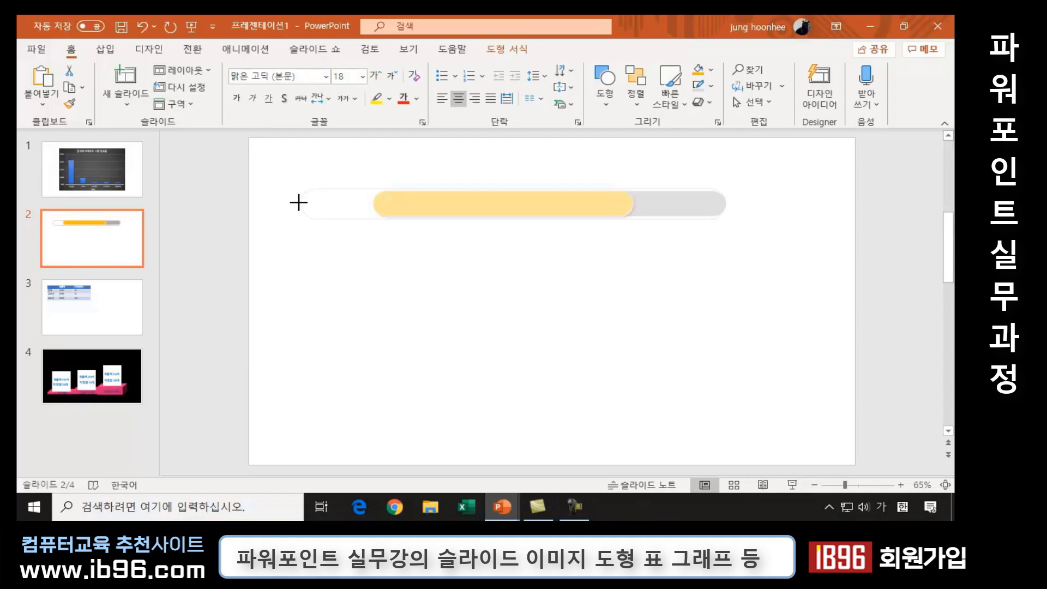
left_click(399, 272)
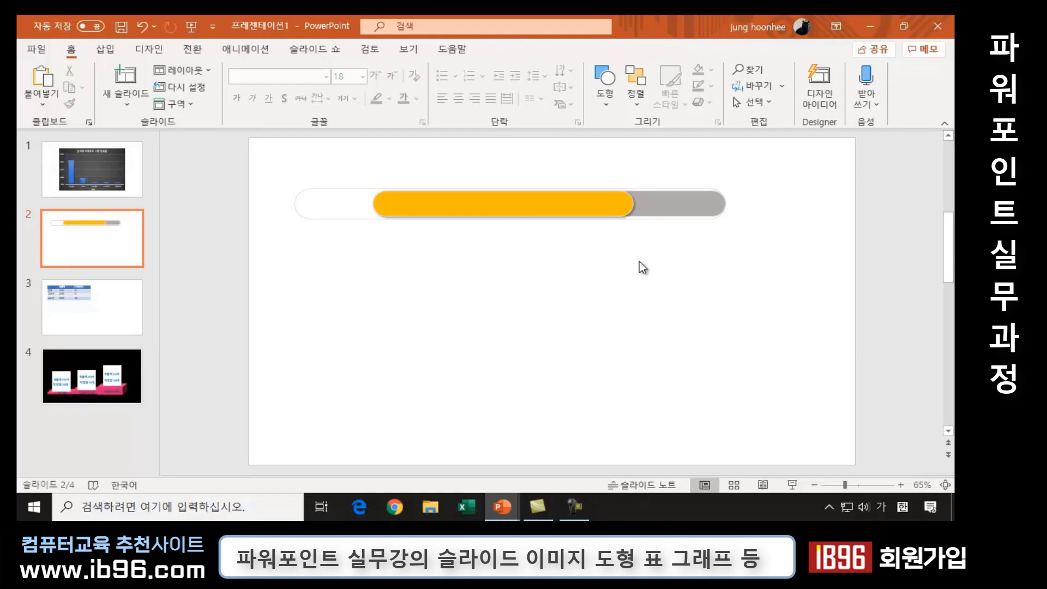
left_click(90, 185)
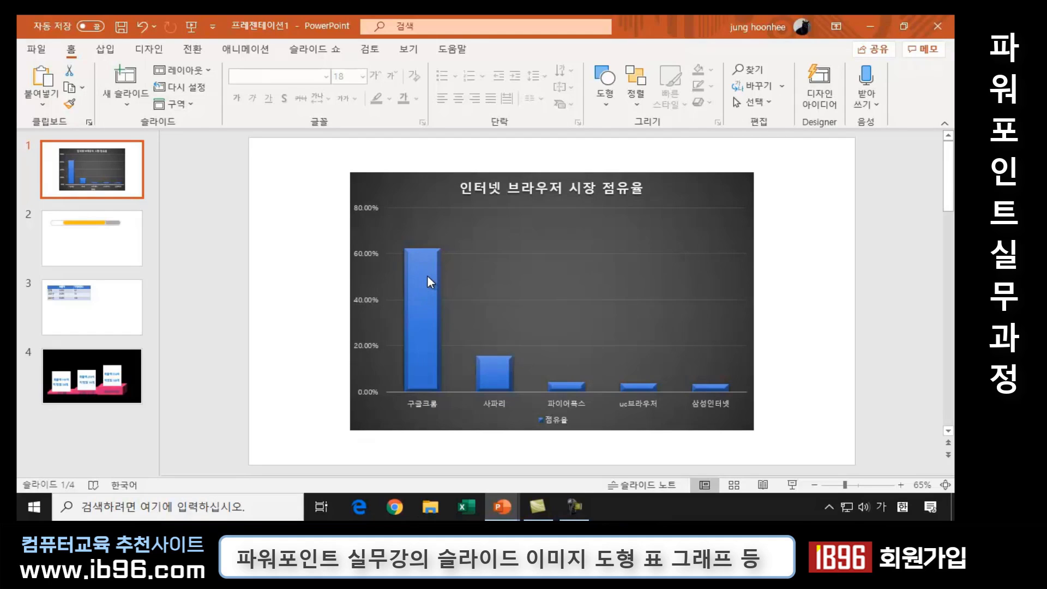
mouse_move(422, 311)
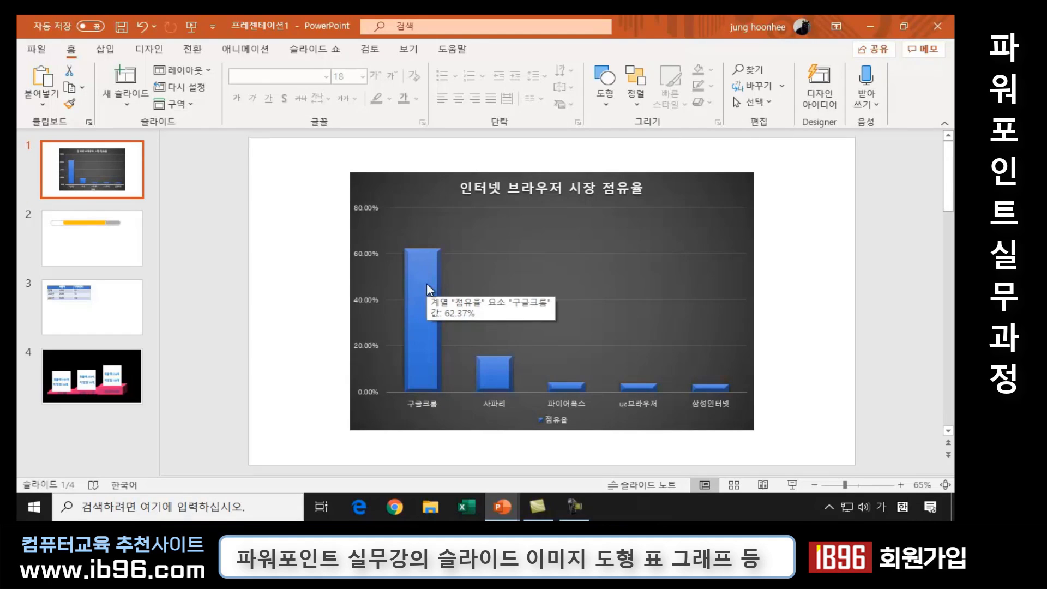
Back on slide 2, shorten the orange bar's right end so it covers less grey track.
left_click(110, 242)
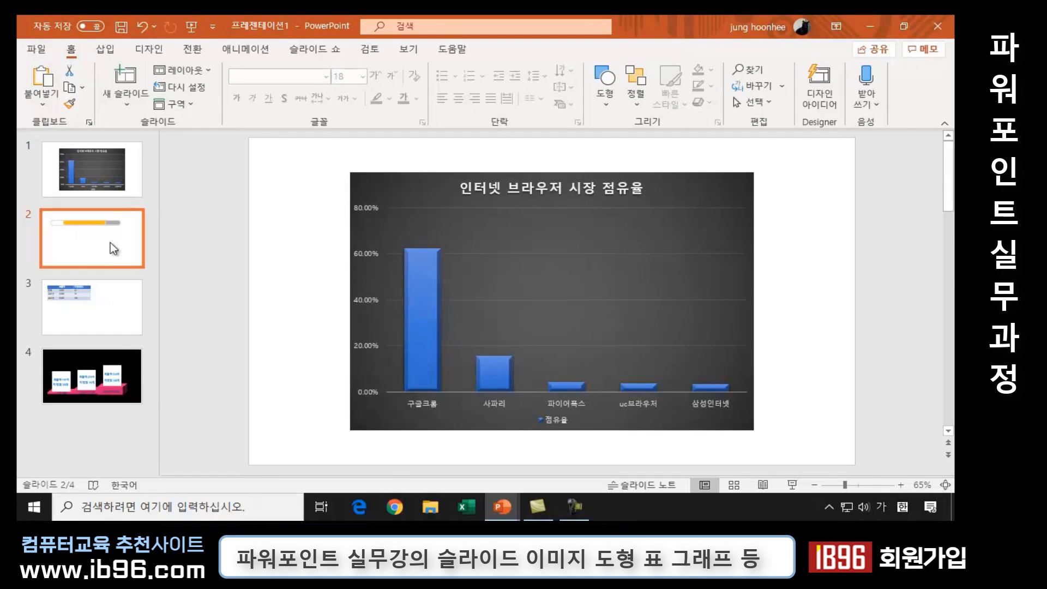
left_click(631, 203)
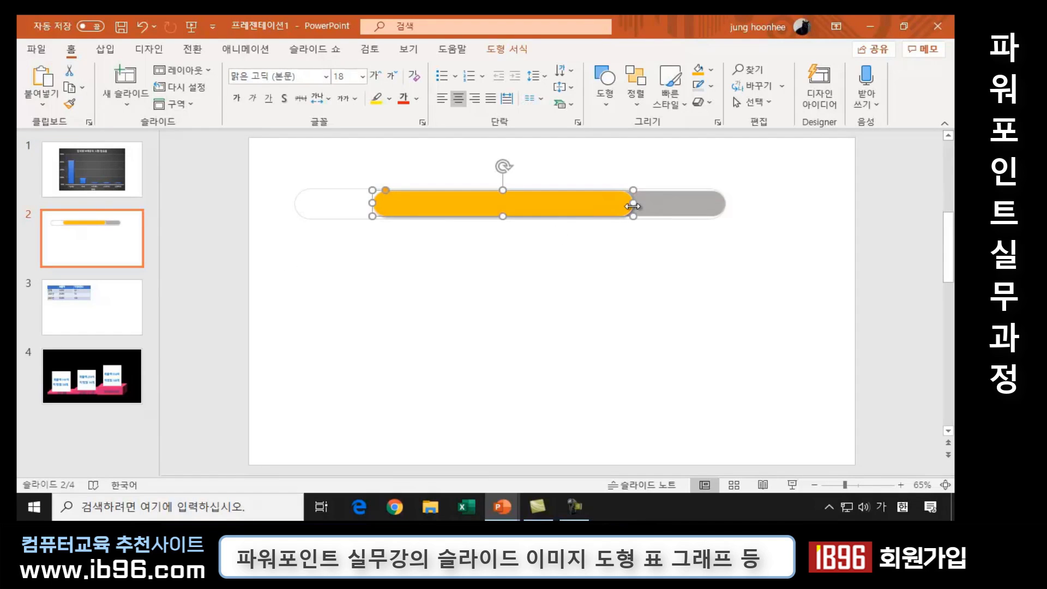
left_click_drag(632, 203, 593, 202)
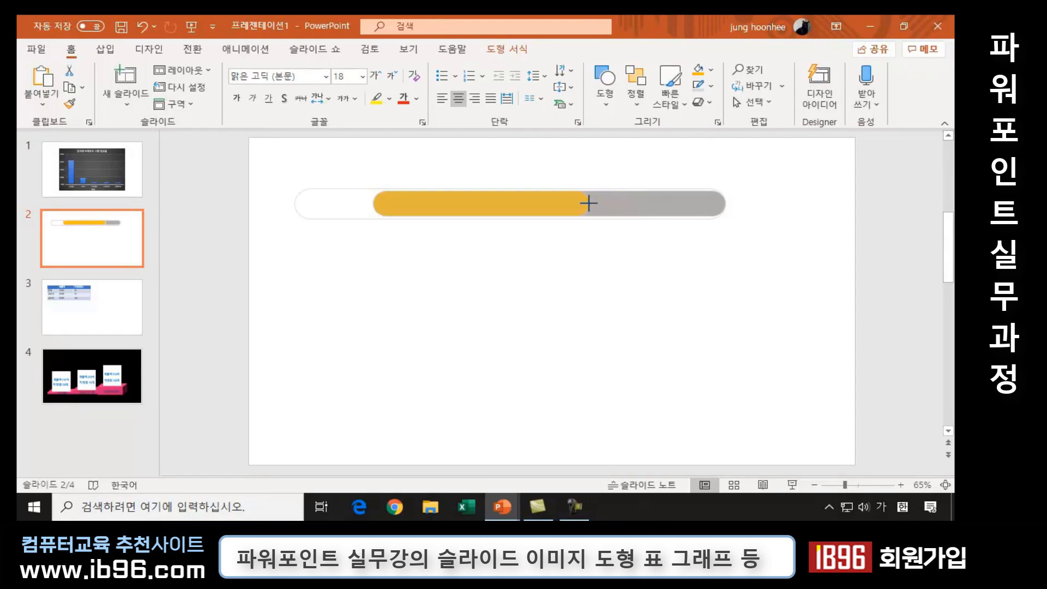
left_click_drag(583, 203, 582, 203)
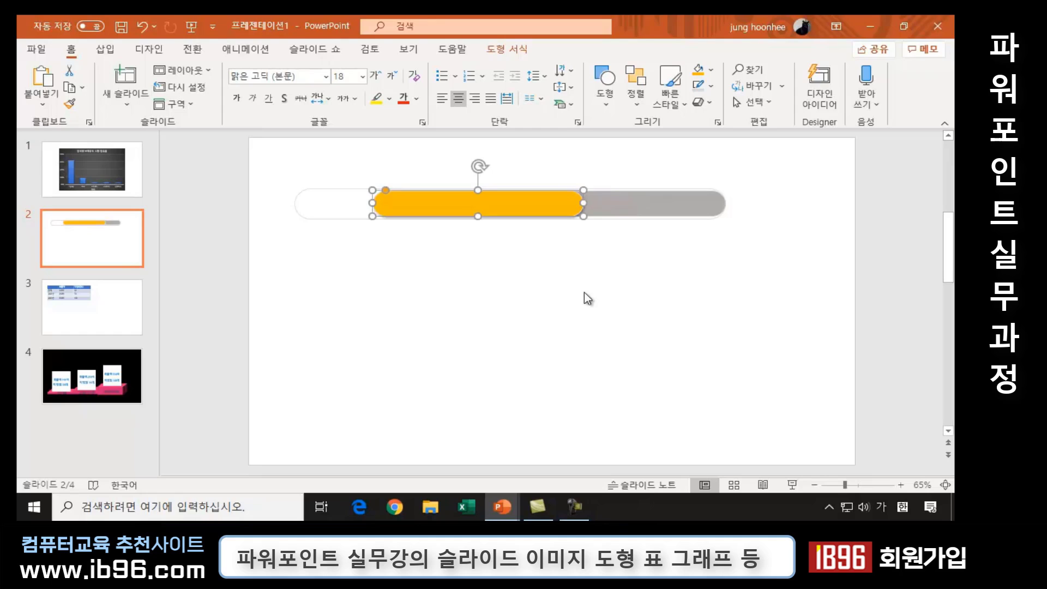
left_click(600, 289)
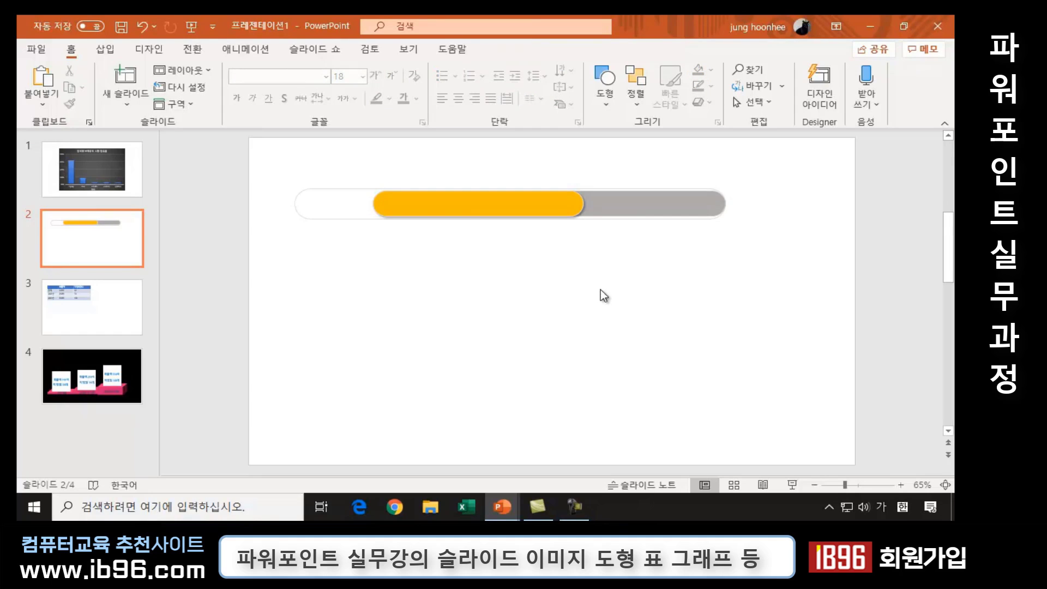
left_click(545, 210)
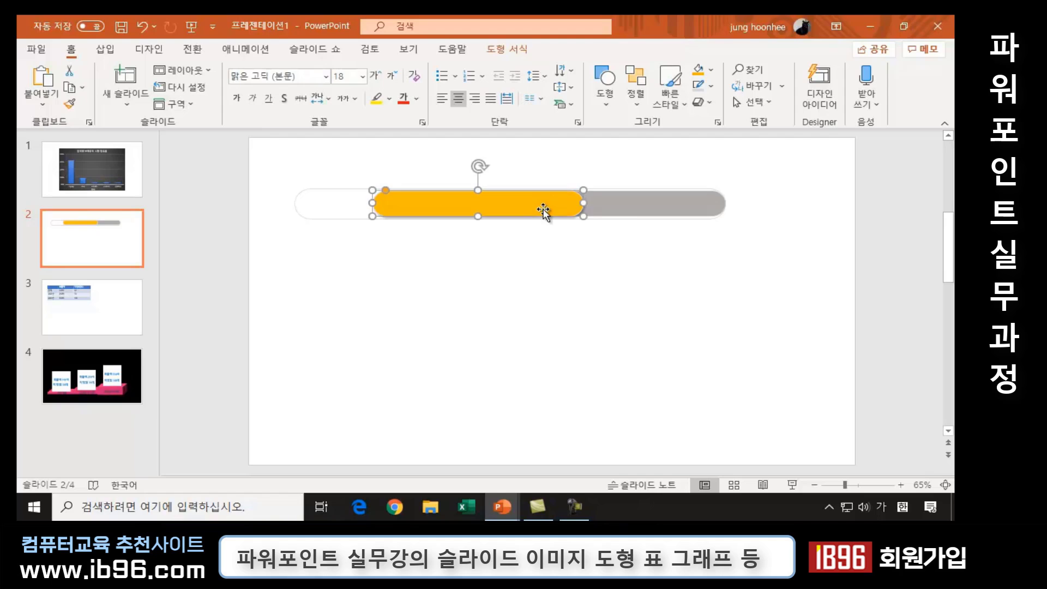
left_click(589, 267)
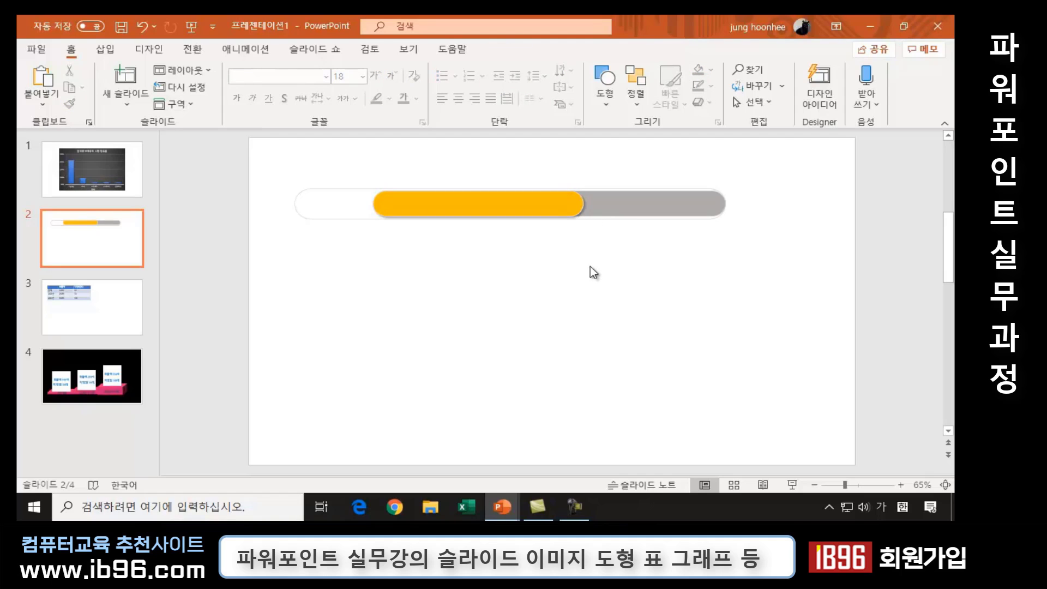
left_click(605, 87)
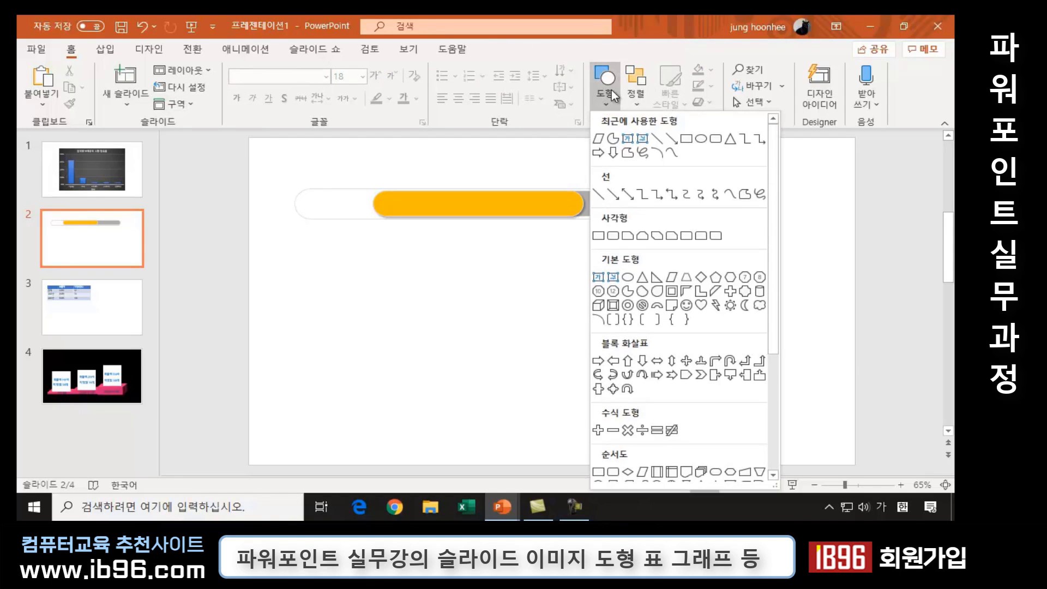
Add a horizontal text box reading 62.37% near the progress bar.
left_click(627, 139)
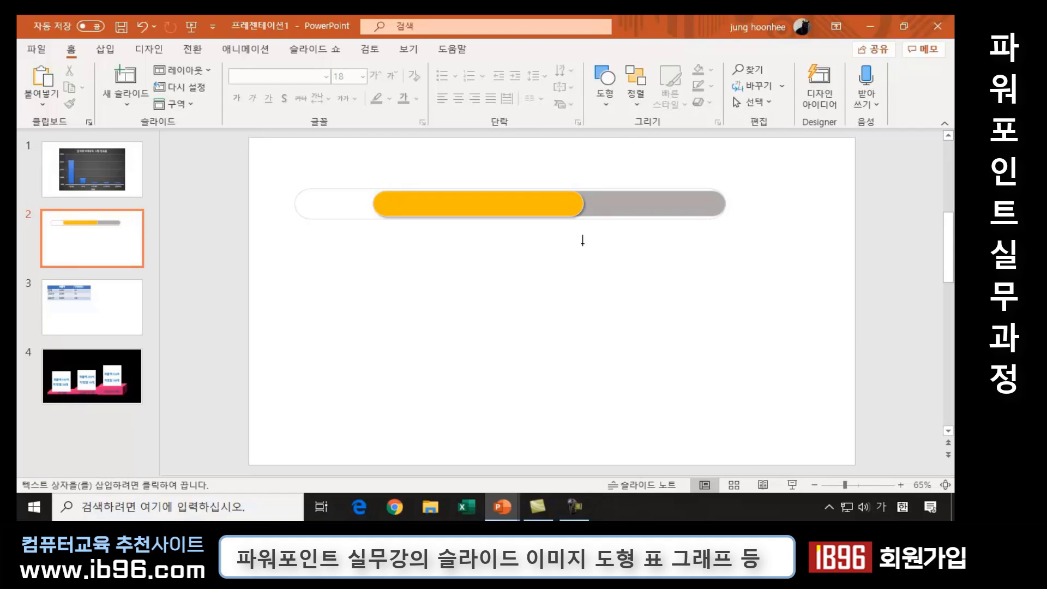
left_click(582, 240)
type("6")
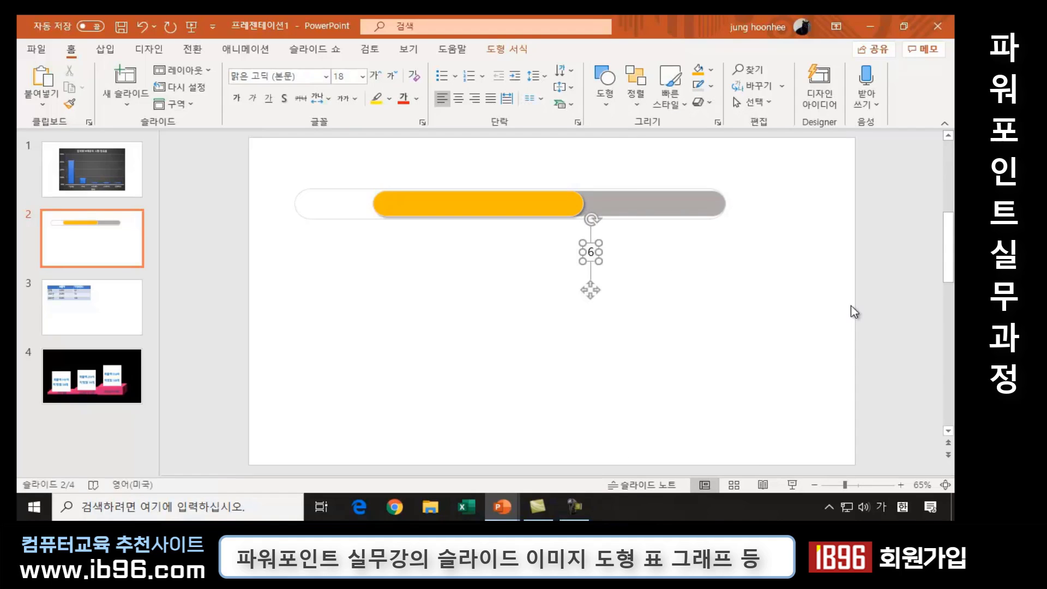
type("2.37")
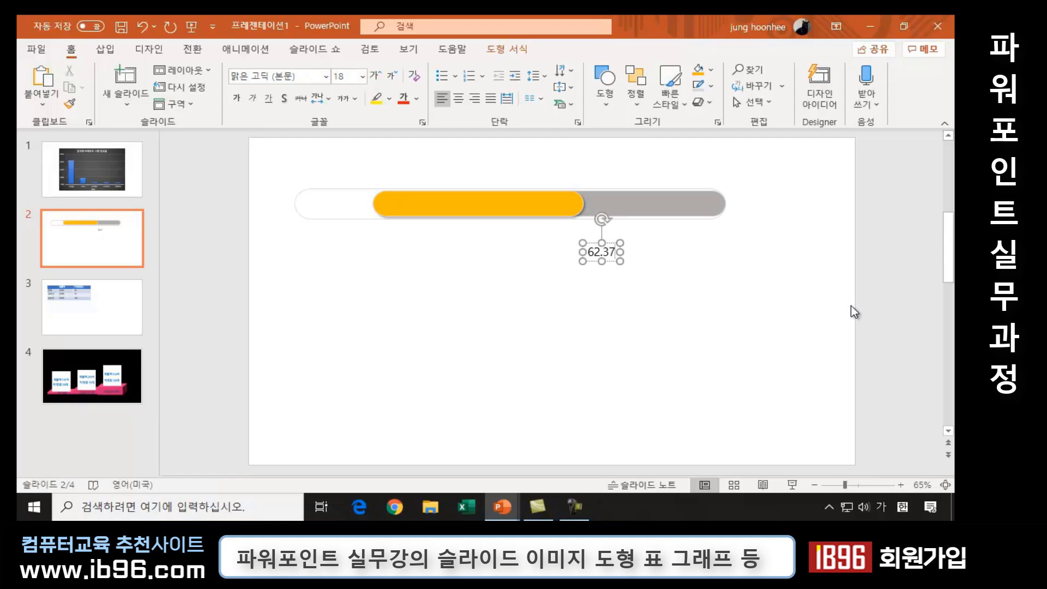
type("%")
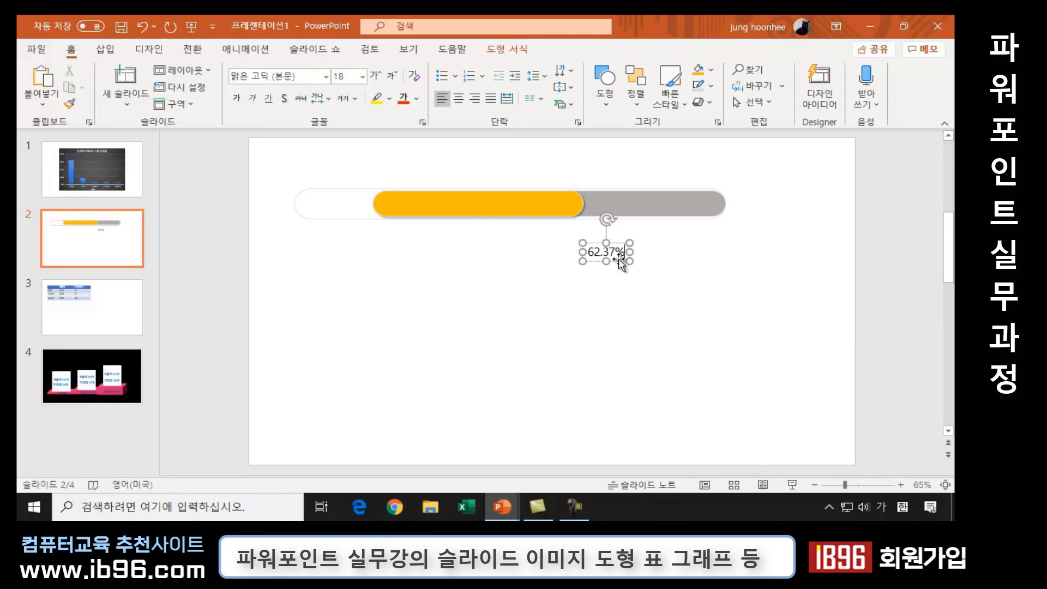
mouse_move(596, 243)
left_mouse_down()
mouse_move(595, 199)
mouse_move(552, 197)
left_mouse_up()
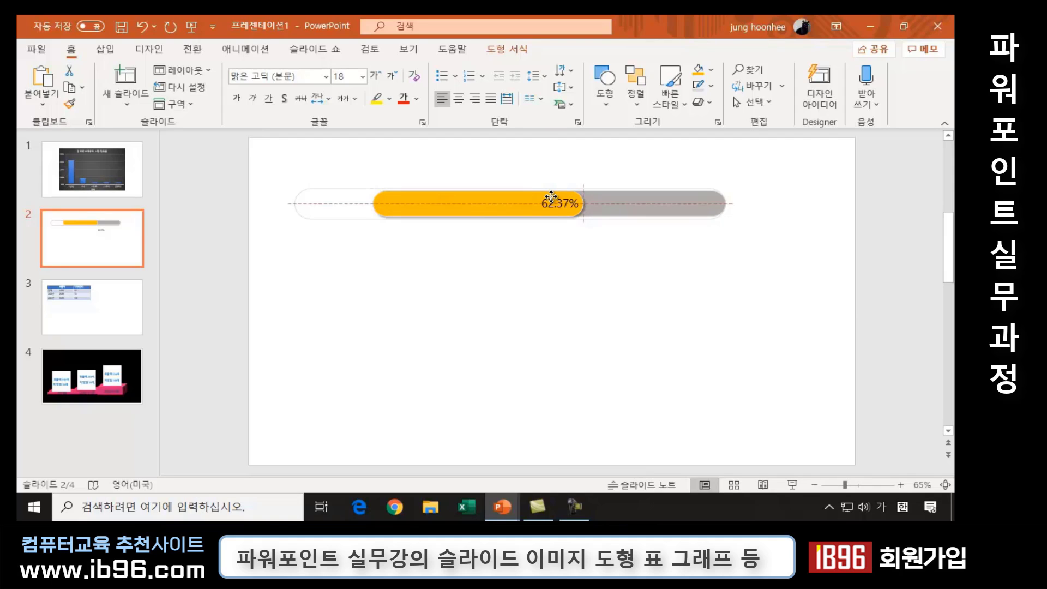
left_click_drag(552, 197, 563, 286)
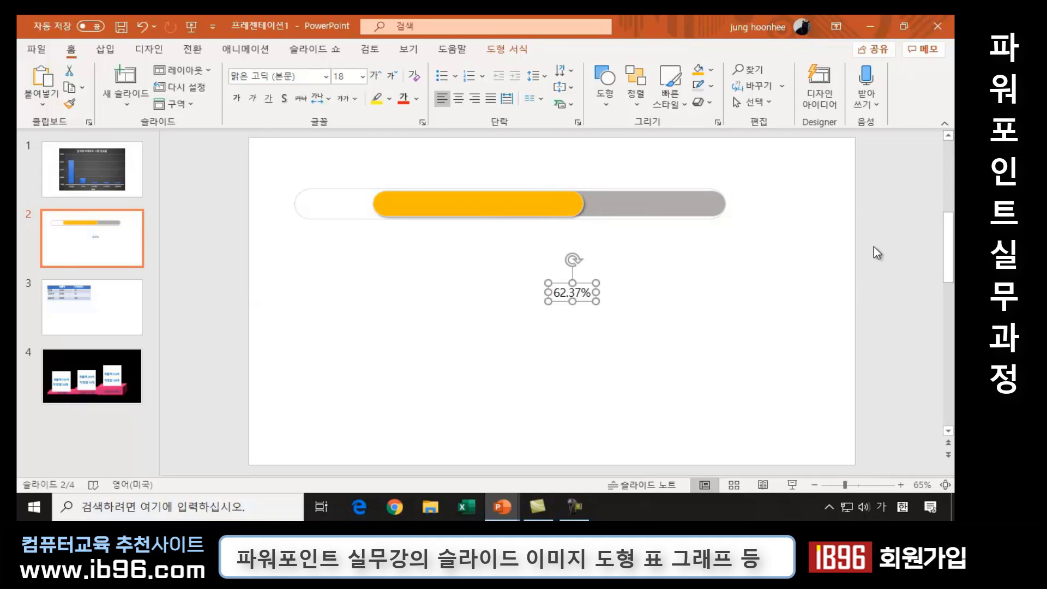
Place the 62.37% label just right of the orange fill, bold and vertically centred.
left_click(106, 183)
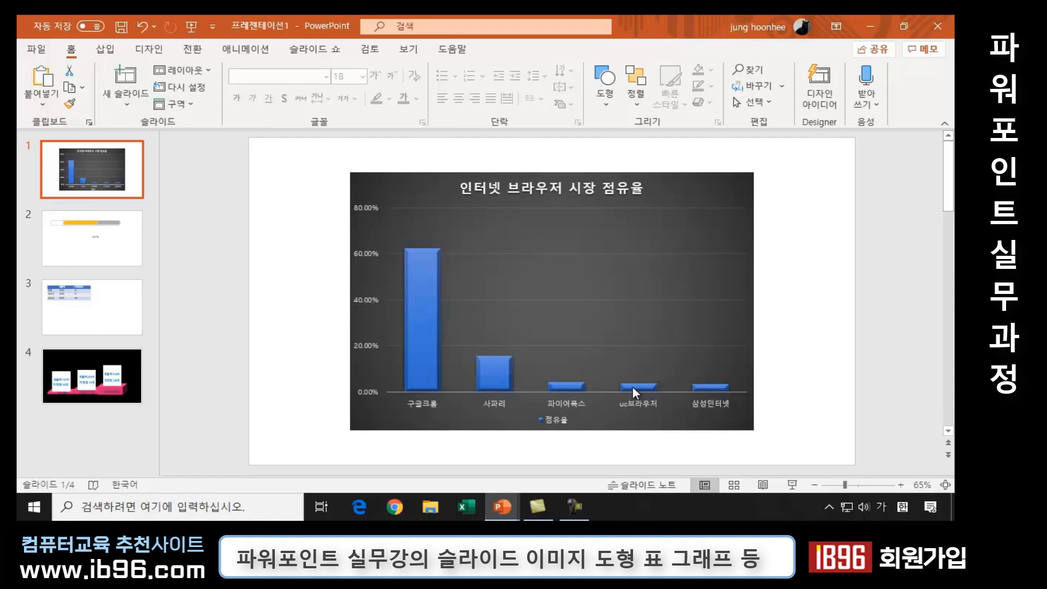
left_click(71, 214)
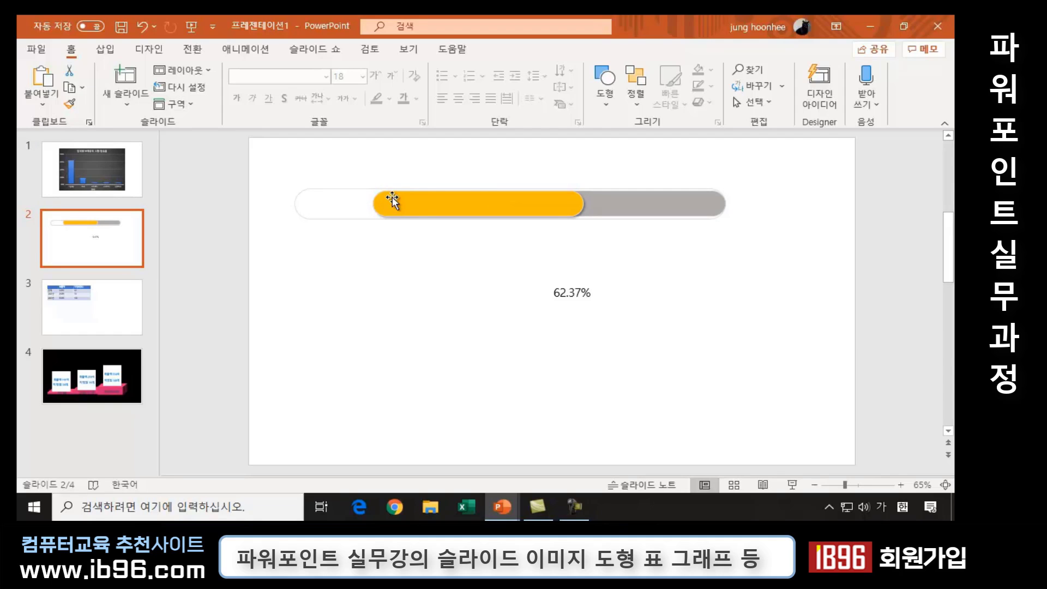
left_click(570, 291)
mouse_move(560, 278)
left_mouse_down()
mouse_move(386, 195)
mouse_move(436, 298)
mouse_move(535, 293)
mouse_move(592, 228)
mouse_move(595, 191)
left_mouse_up()
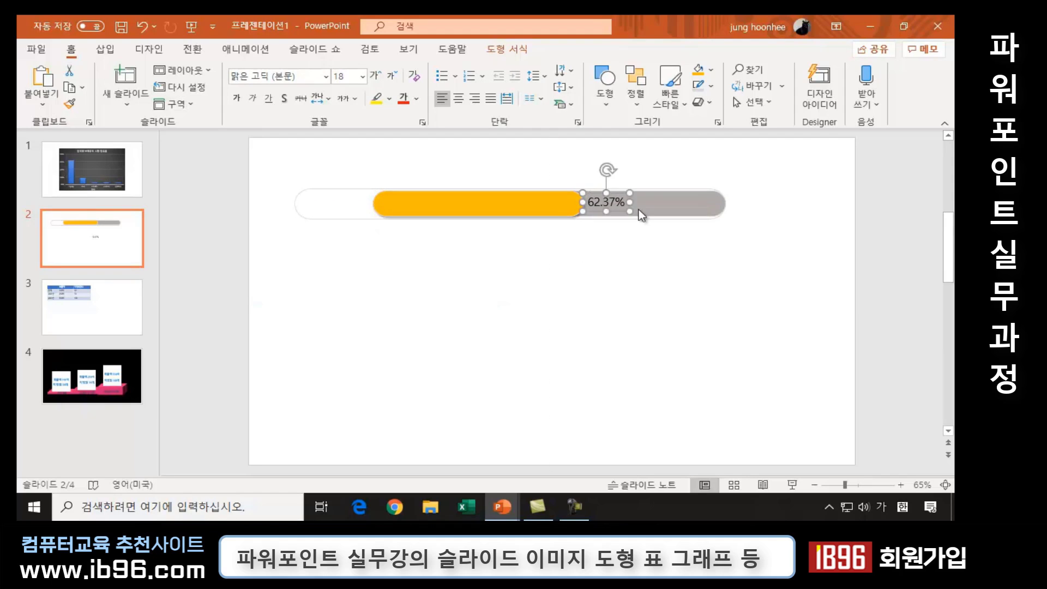
left_click(237, 99)
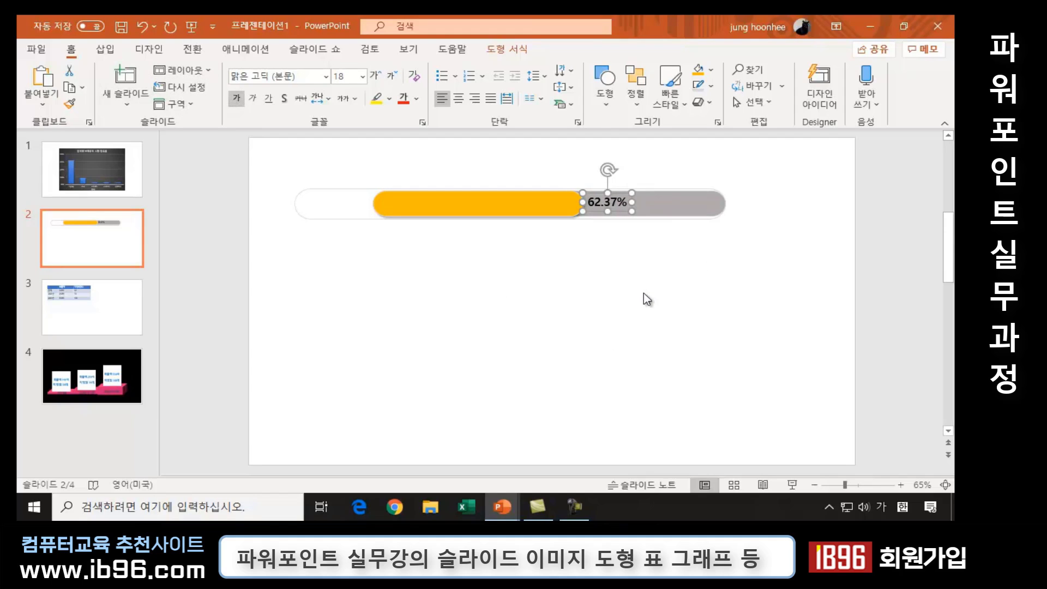
key("ctrl+Down")
key("ctrl+Down")
key("ctrl+Down")
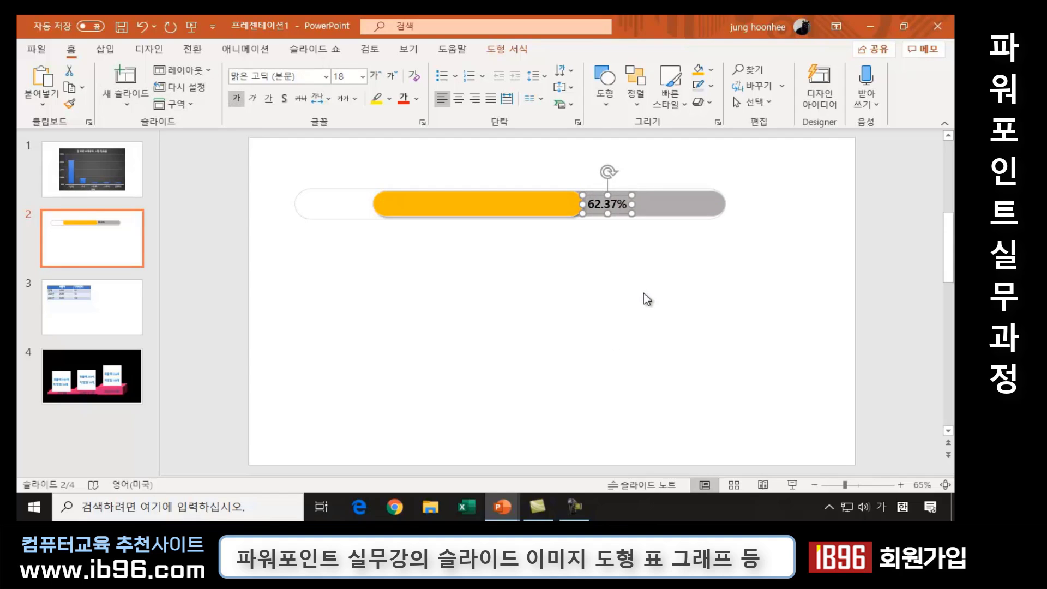
left_click(666, 319)
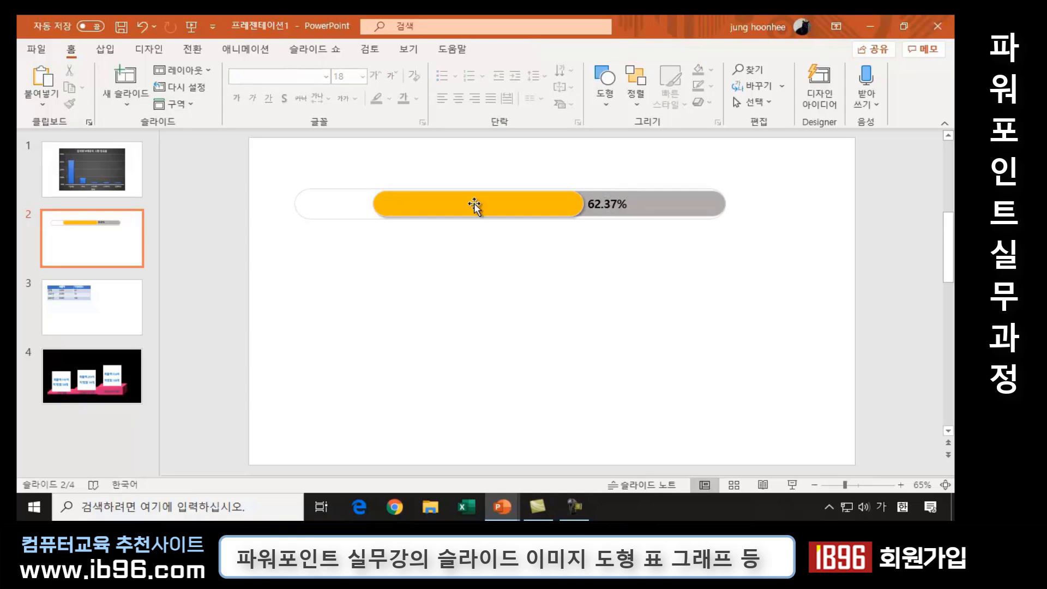
Copy the 62.37% label to the bar's left end and change its text to 구글 크롬.
left_click(315, 204)
left_click(142, 188)
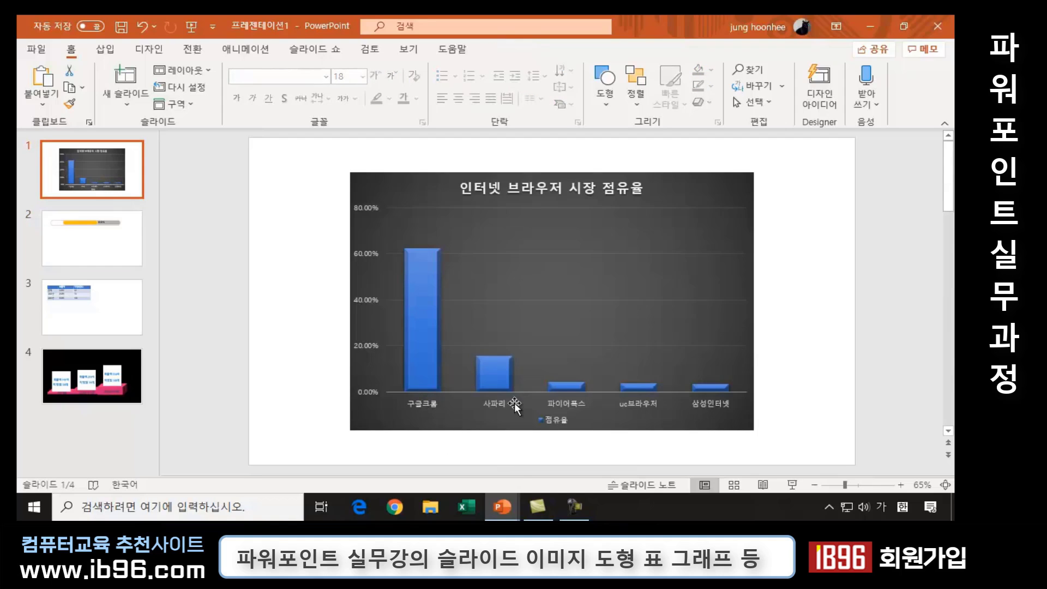
key("Down")
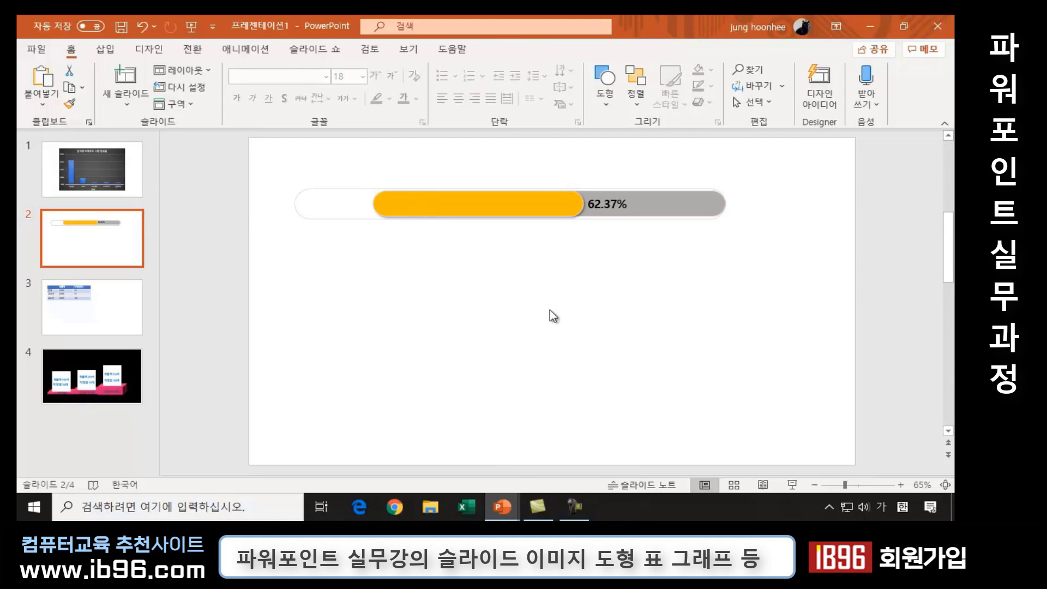
left_click(600, 197)
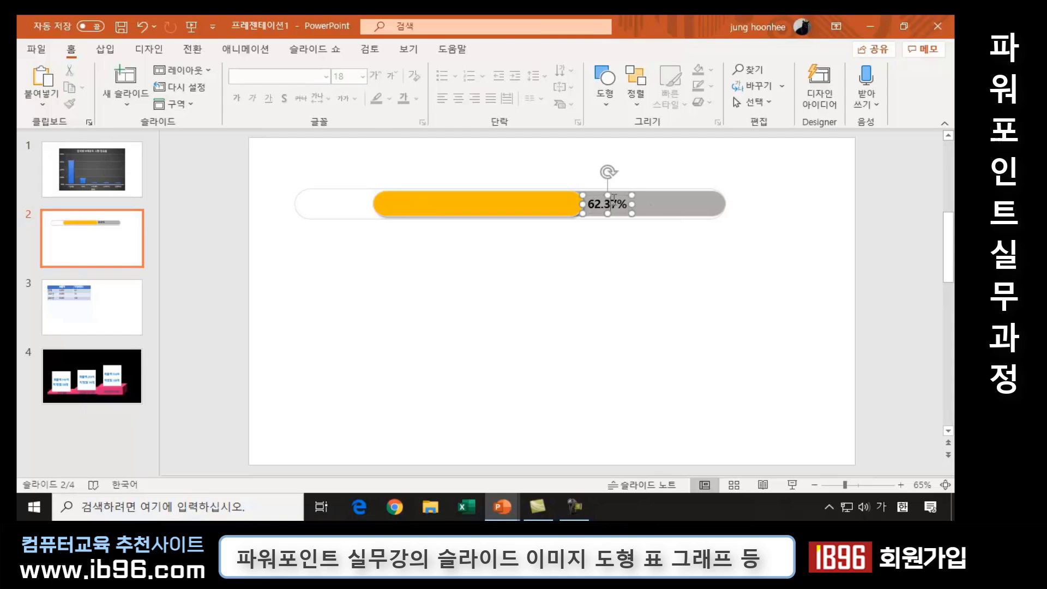
left_click_drag(600, 196, 332, 203)
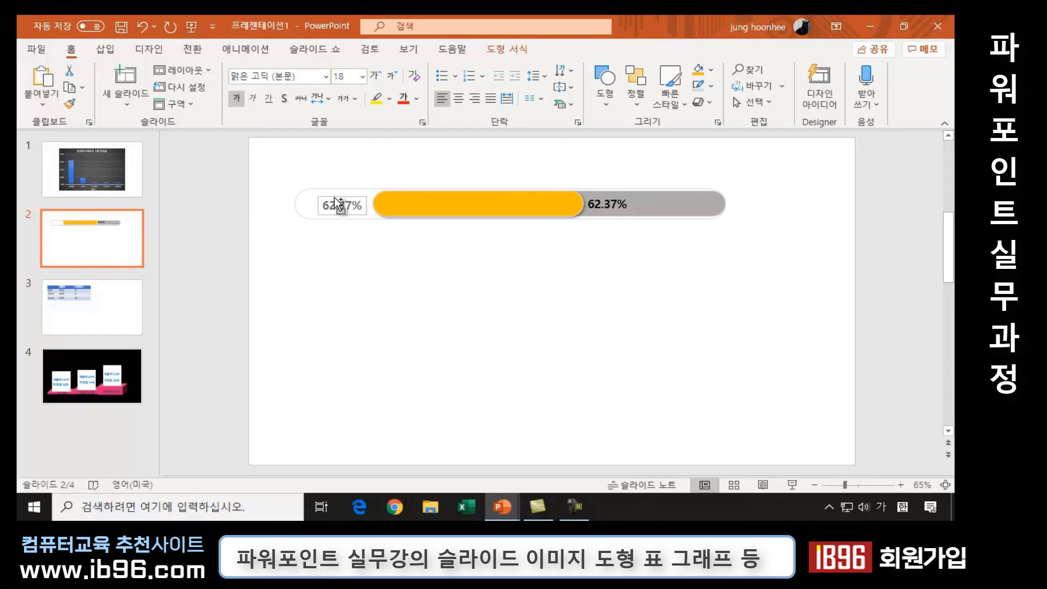
left_click_drag(338, 202, 335, 197)
double_click(349, 204)
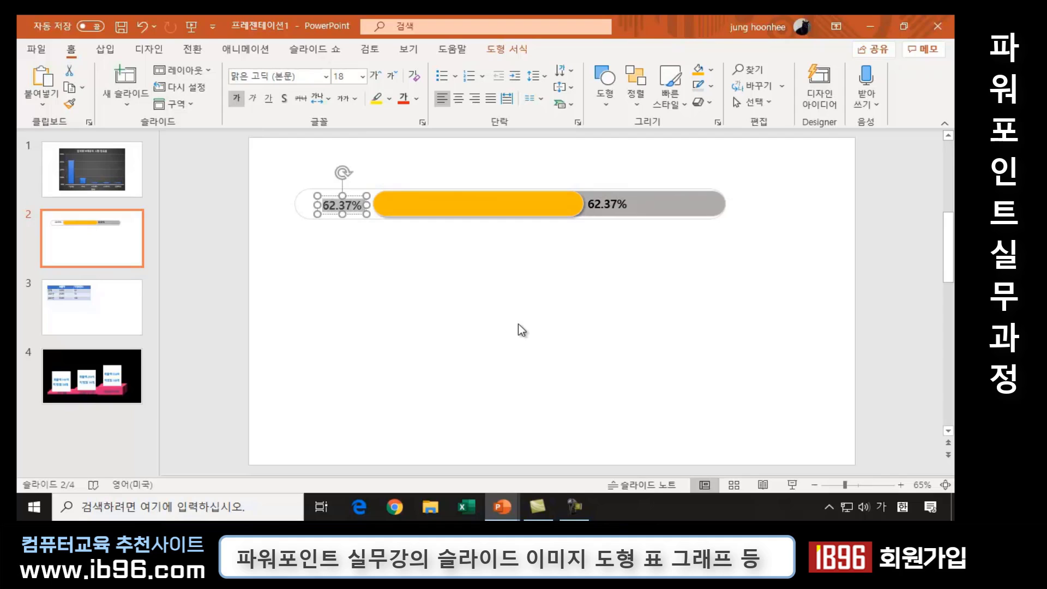
type("국")
type("글 크")
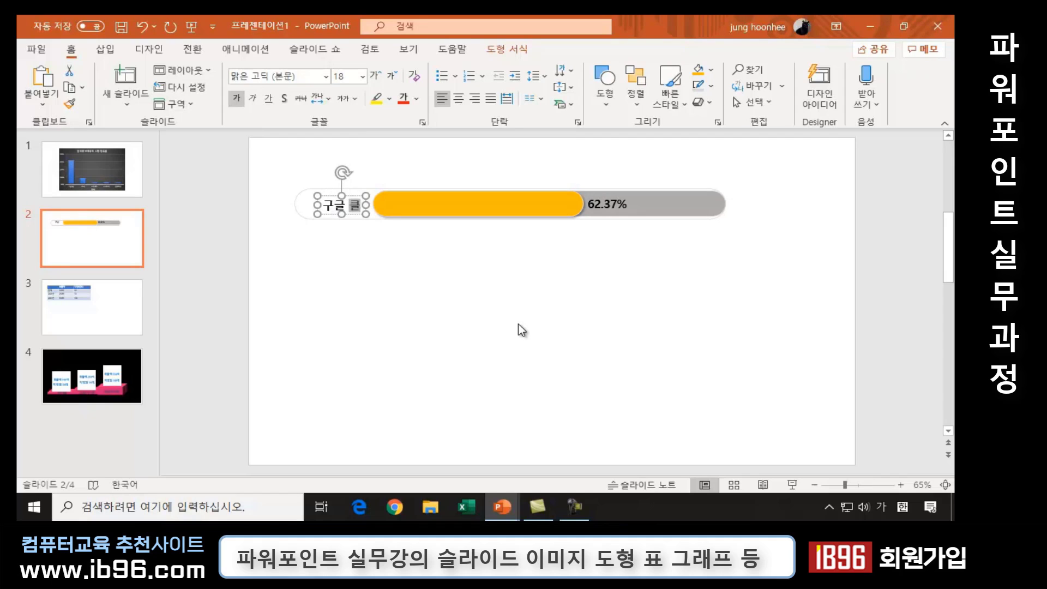
type("롬")
left_click(418, 381)
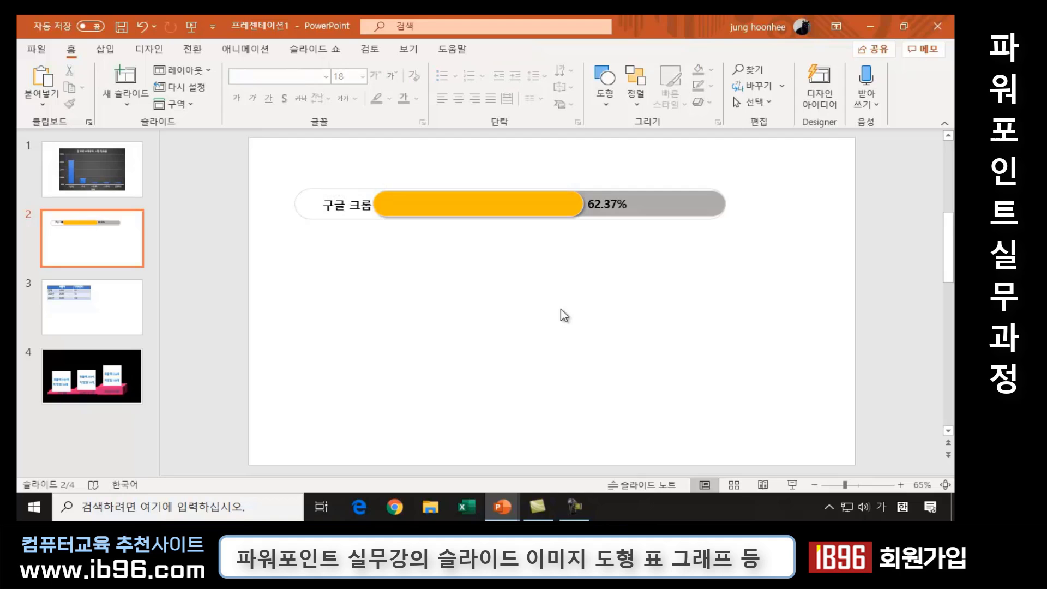
Insert the 크롬, safari, samsung, fire and uc PNG icons from 12_img onto slide 2.
left_click(104, 51)
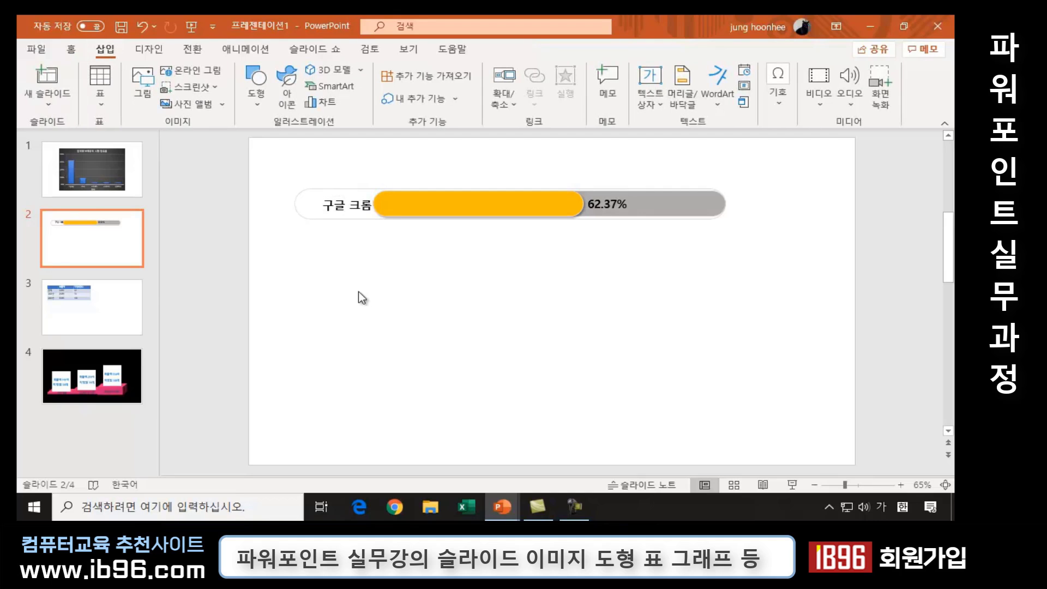
left_click(128, 84)
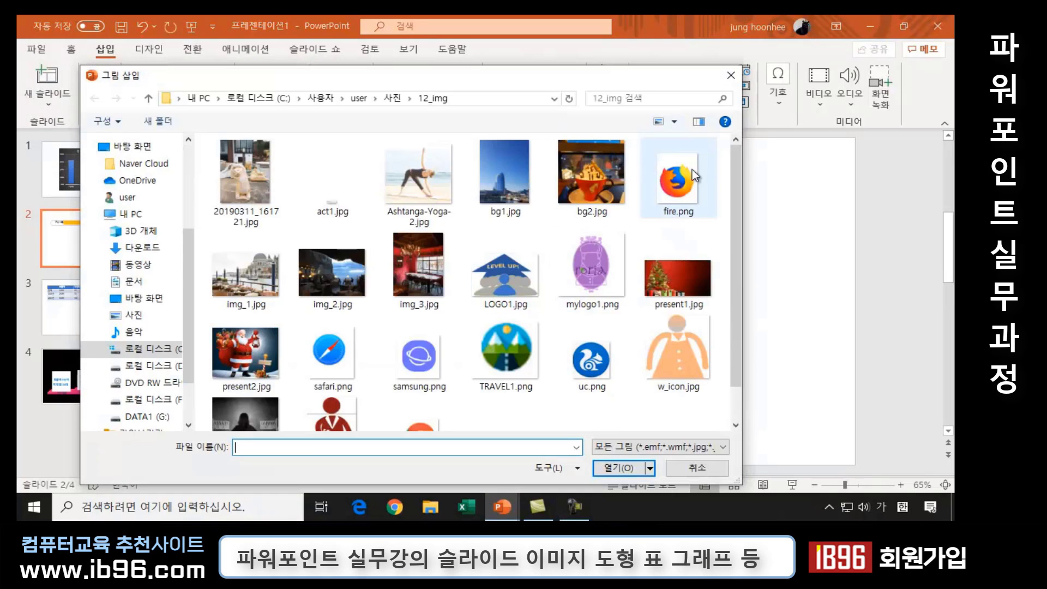
scroll(605, 327, "down", 1)
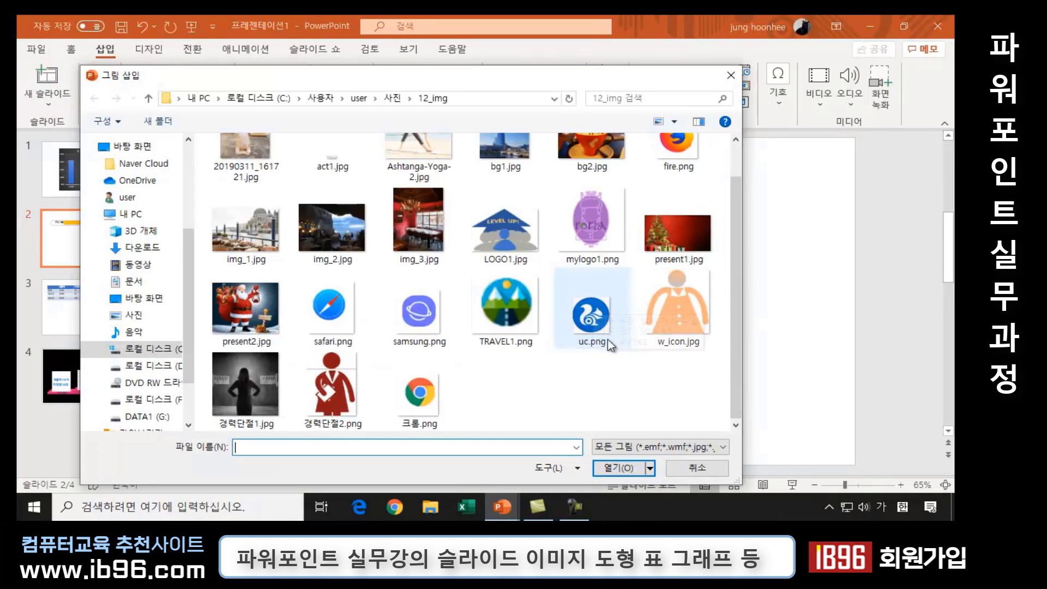
left_click(410, 407)
left_click(329, 310, "ctrl")
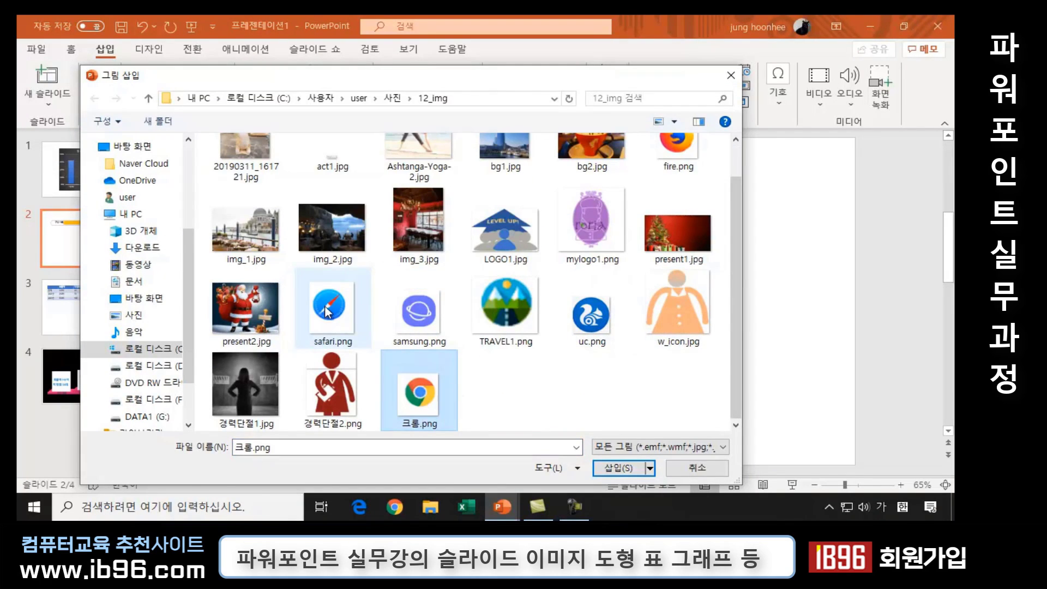
left_click(423, 318, "ctrl")
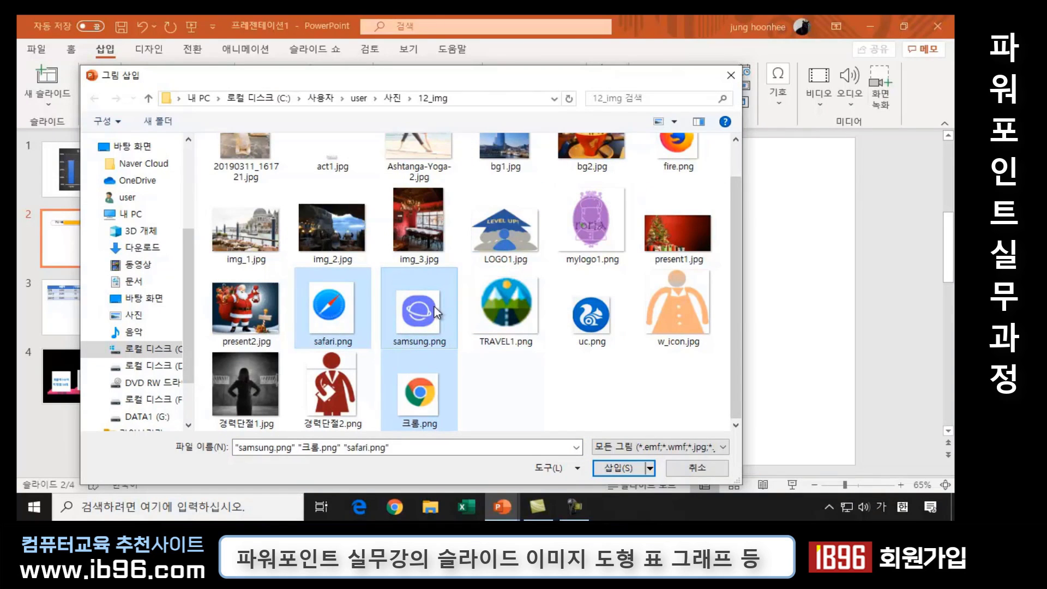
left_click(678, 143, "ctrl")
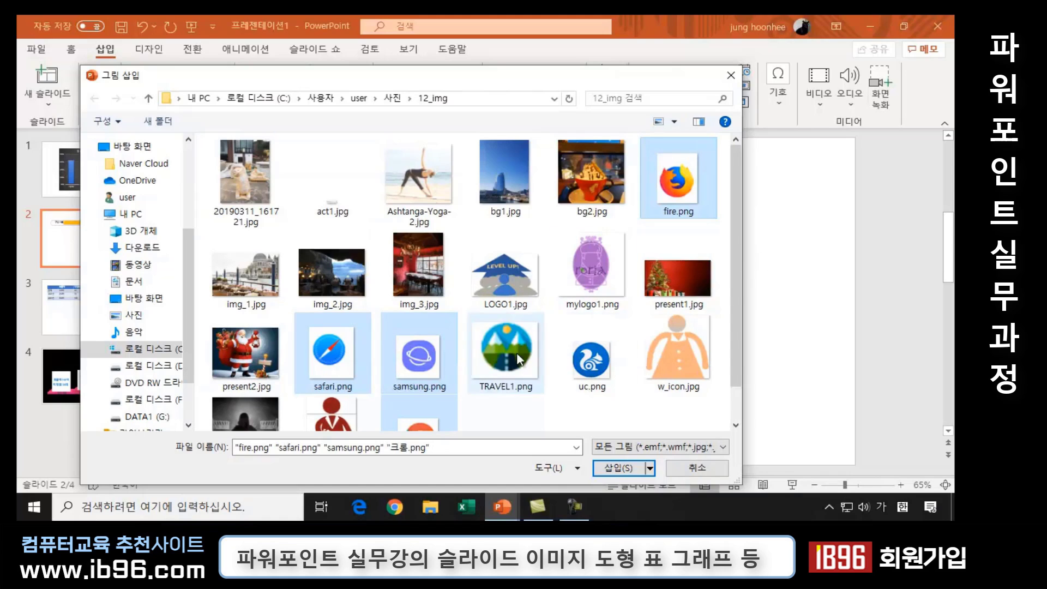
left_click(604, 370, "ctrl")
left_click(622, 467)
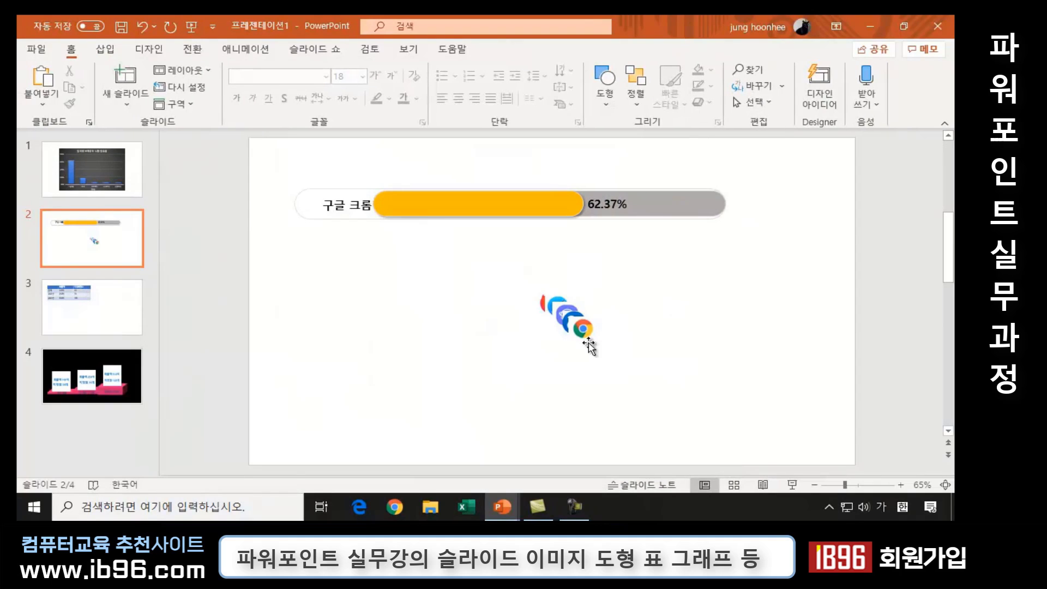
Place the Chrome icon before the 구글 크롬 label, resized to 1.3 by 1.19 cm.
left_click_drag(581, 329, 435, 347)
mouse_move(292, 219)
left_mouse_down()
mouse_move(314, 206)
mouse_move(325, 220)
left_mouse_up()
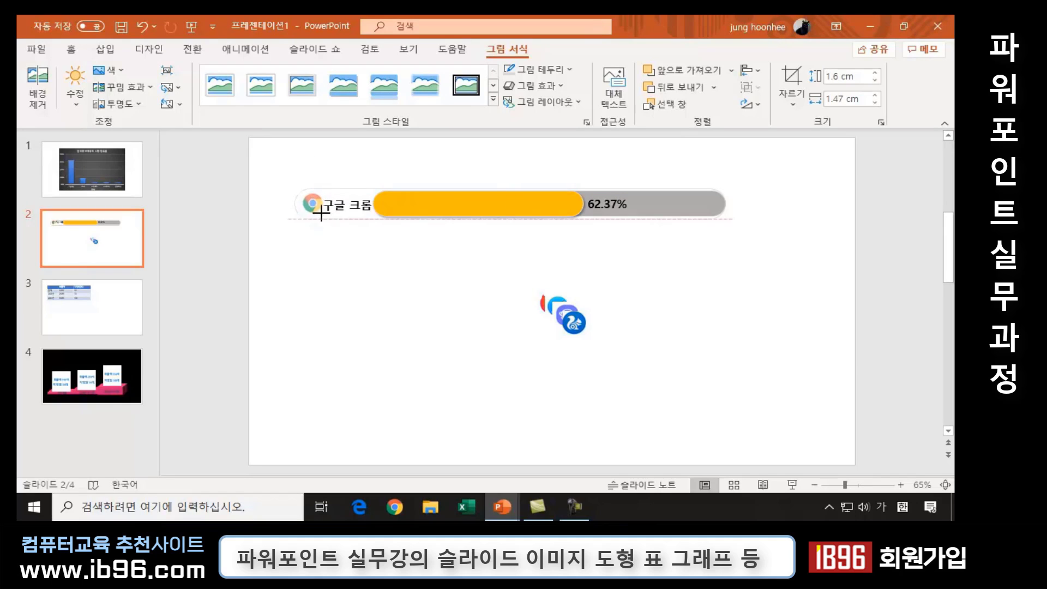
left_click_drag(325, 220, 320, 213)
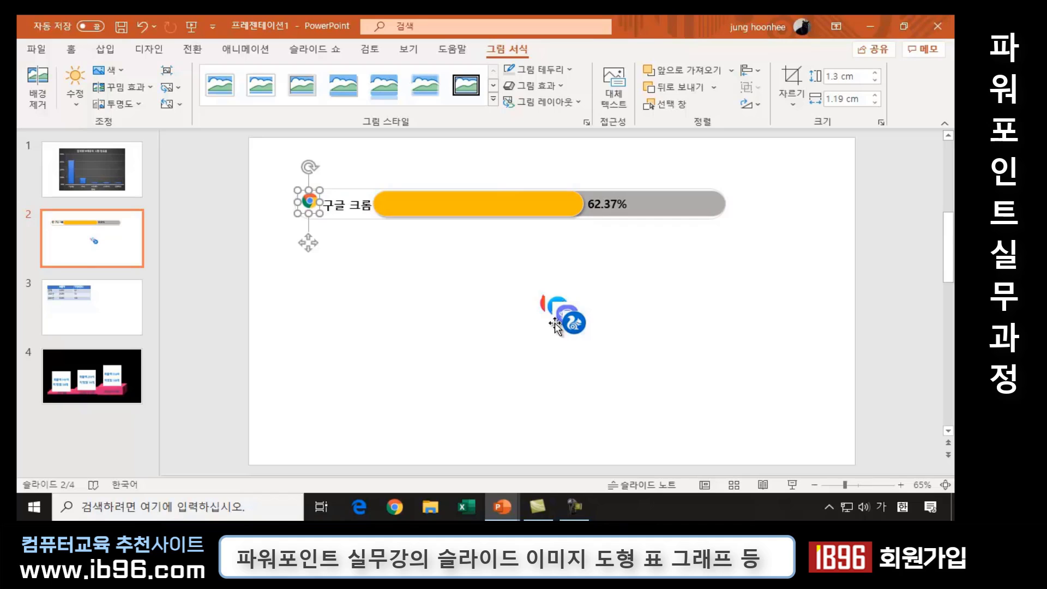
key("Down")
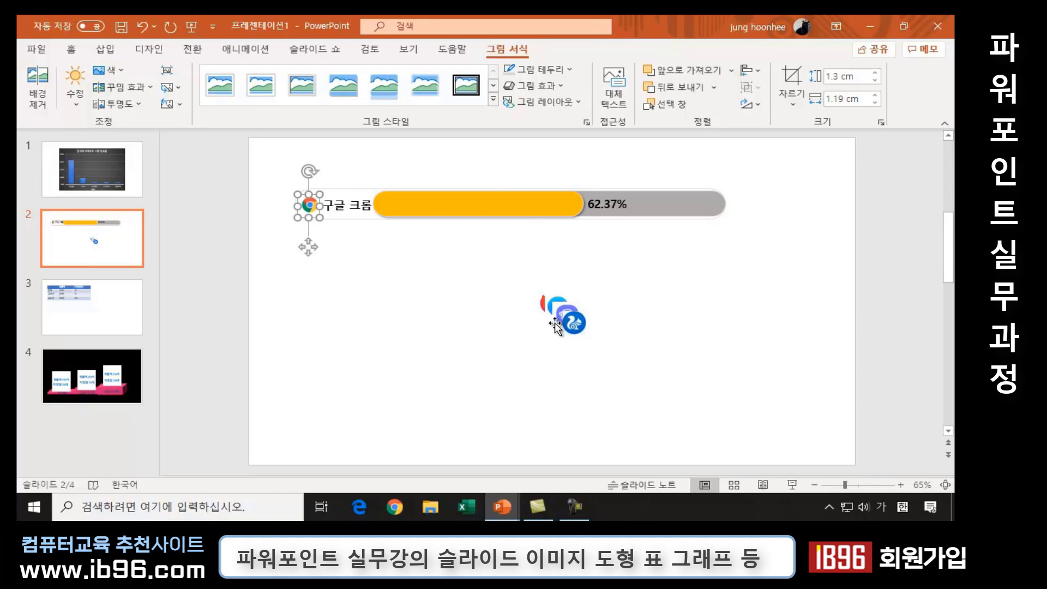
left_click(420, 333)
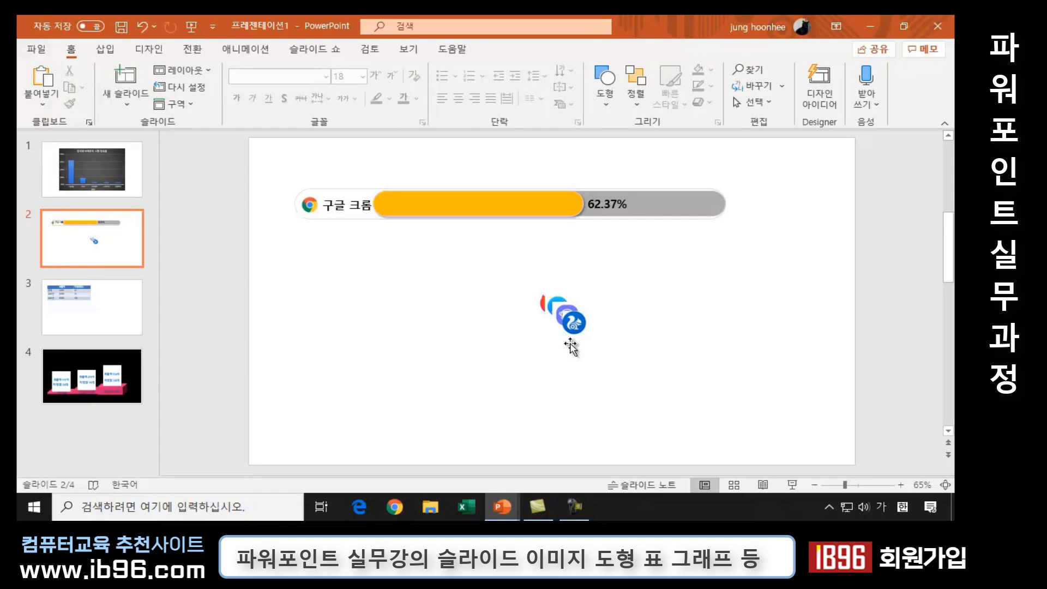
Move the remaining stacked browser icons lower on the slide.
left_click_drag(496, 267, 723, 396)
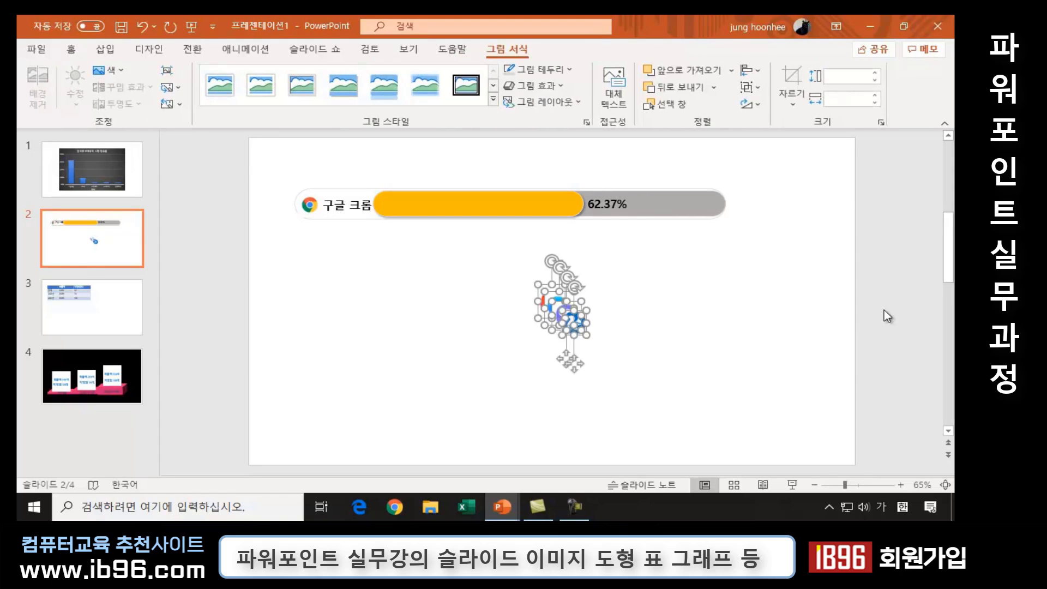
key("Down")
key("Down")
key("Down")
key("Down")
key("Down")
key("Down")
key("Down")
key("Down")
key("Down")
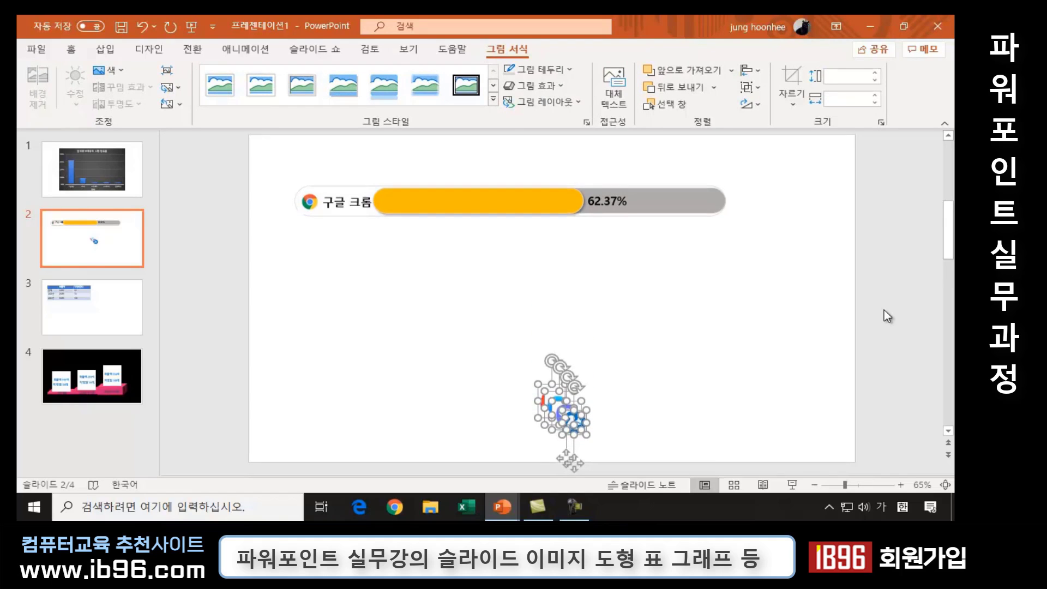
left_click(720, 292)
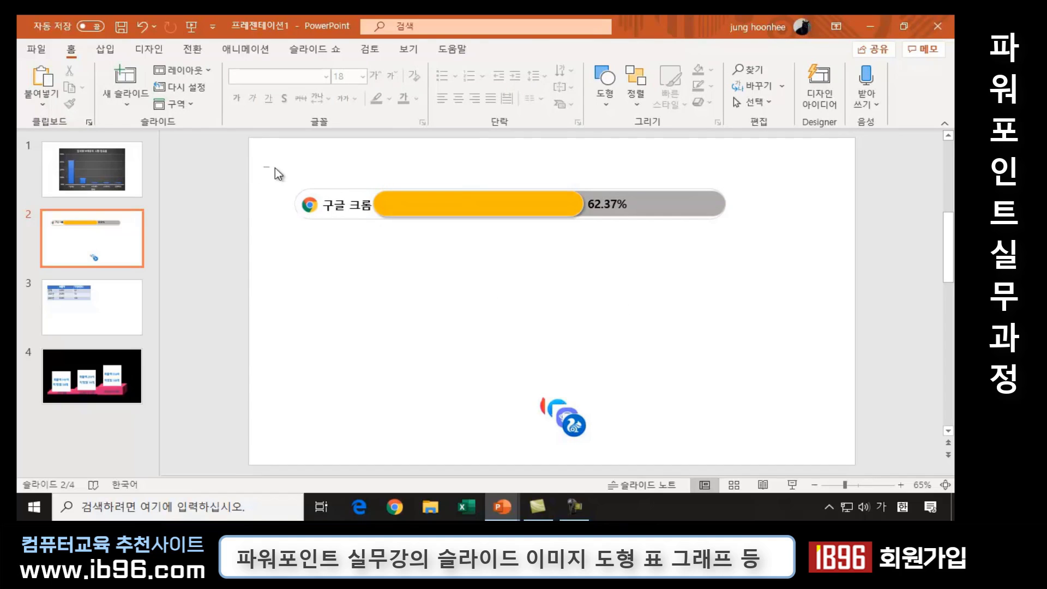
Select every part of the Chrome progress bar and shift it slightly down.
left_click_drag(266, 167, 800, 246)
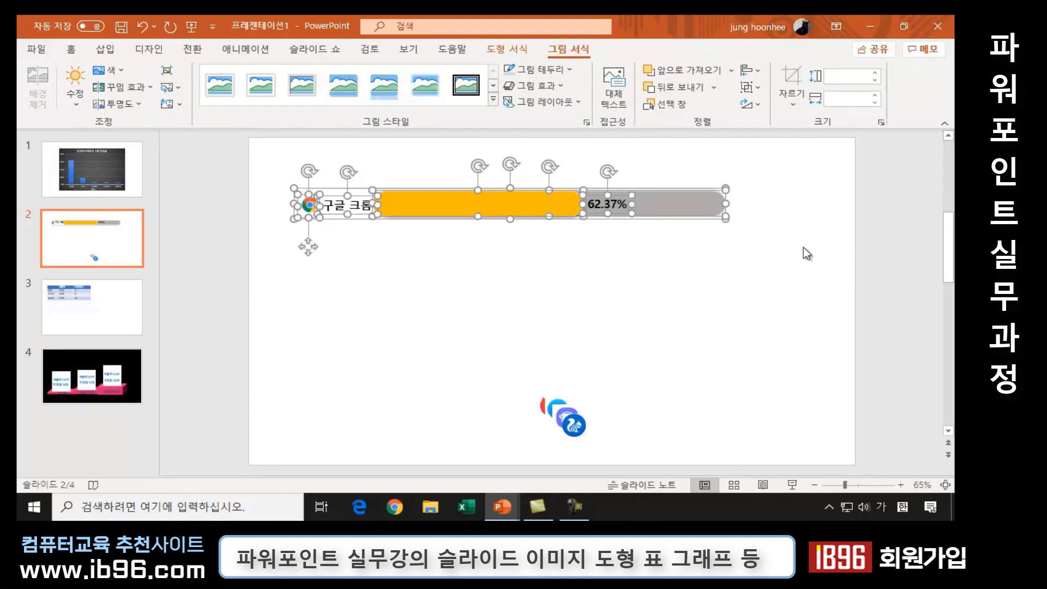
left_click(804, 247)
left_click_drag(228, 165, 875, 280)
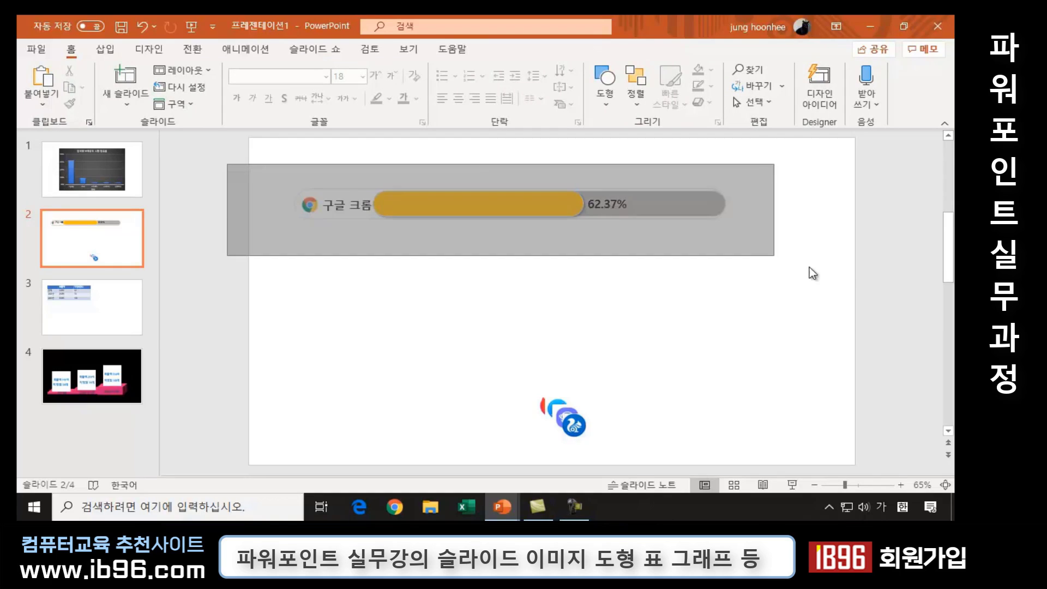
key("Down")
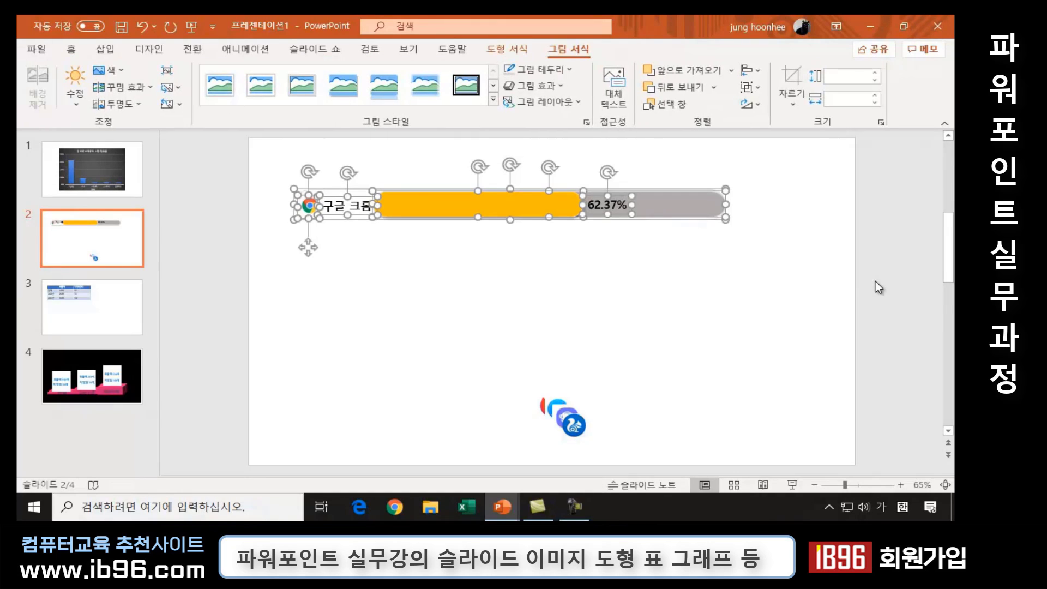
key("Down")
key("Down")
key("Down")
key("Down")
key("Down")
key("Down")
key("Down")
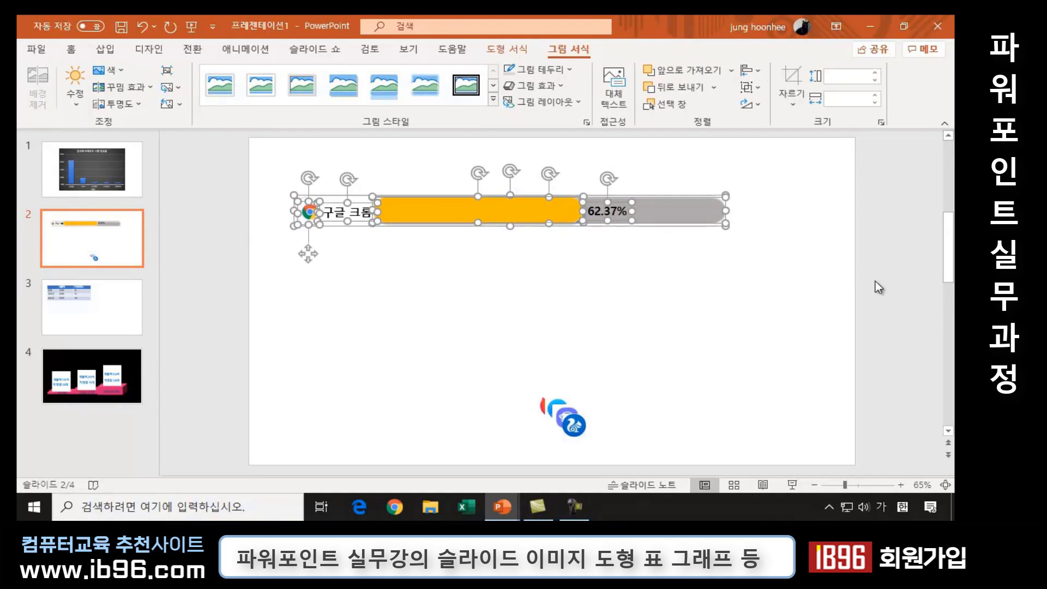
key("Down")
key("Down")
key("Down")
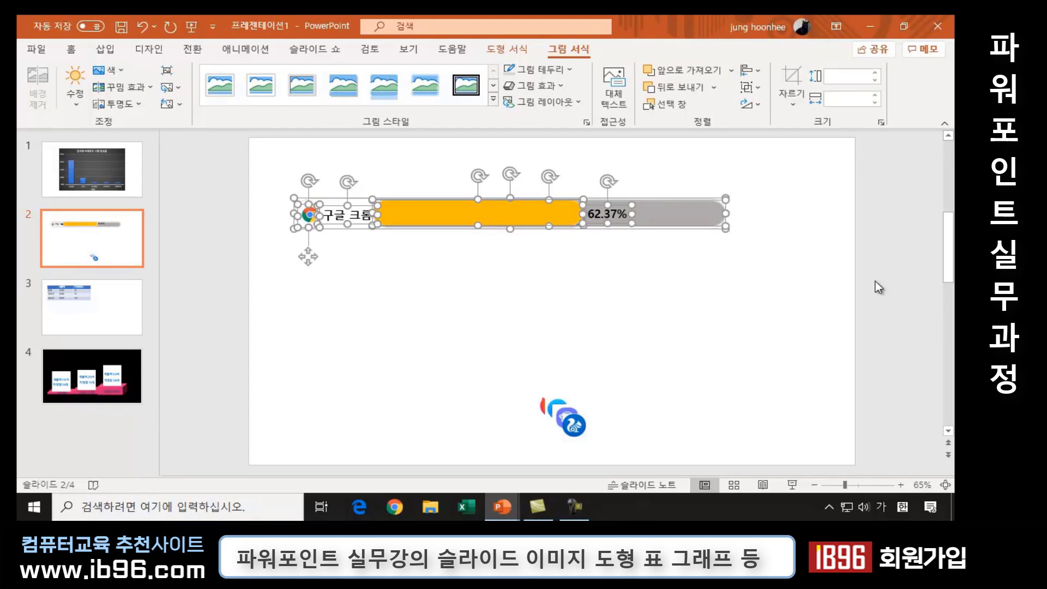
key("Down")
key("Down")
key("Down")
key("Down")
key("Down")
key("Down")
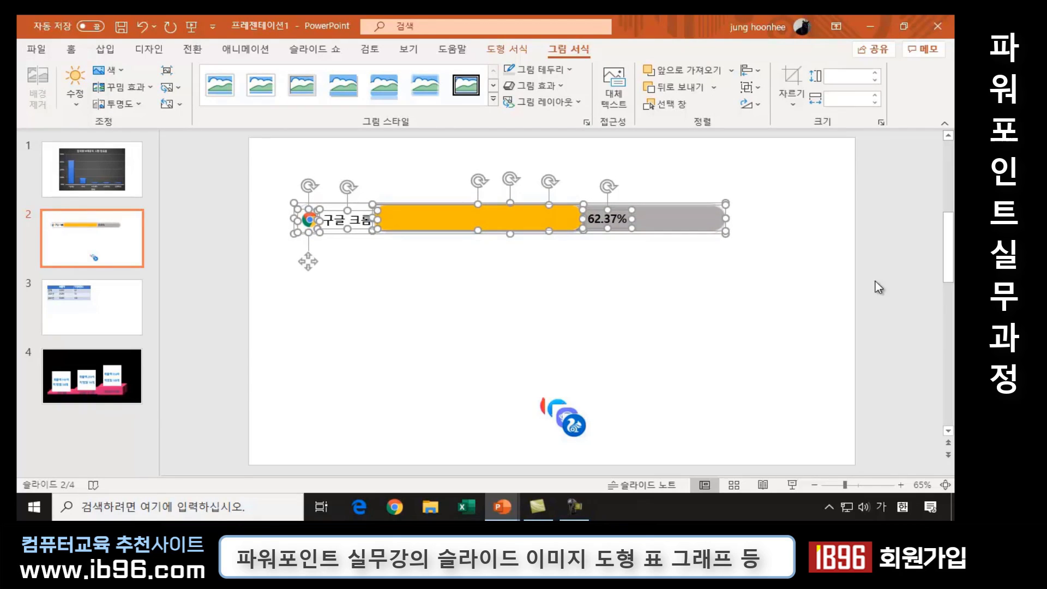
key("Down")
key("Down")
key("Down")
key("Down")
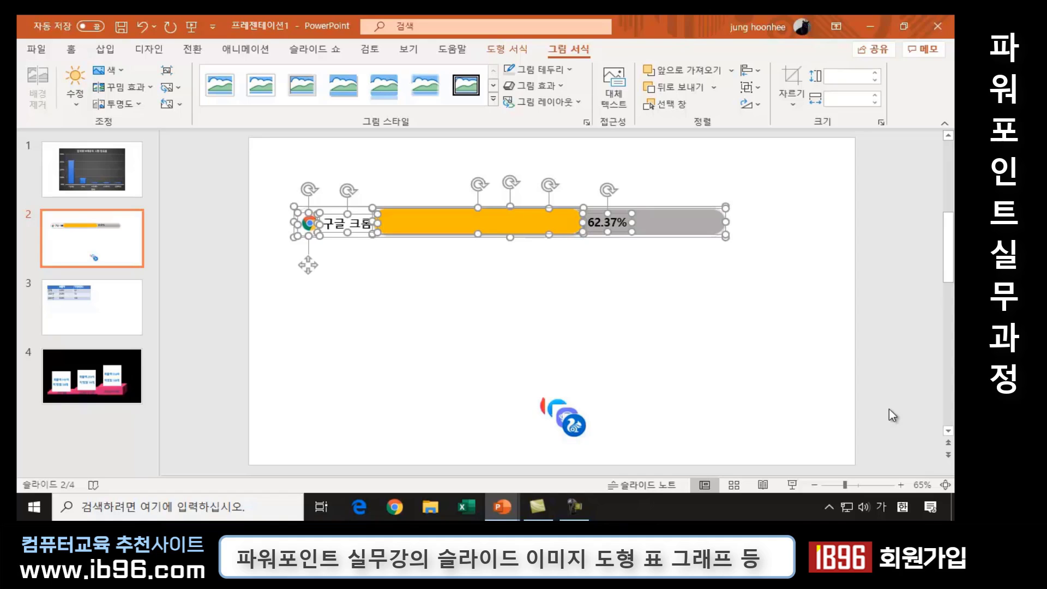
Duplicate the Chrome progress bar and line the copy up exactly over the original.
key("ctrl+d")
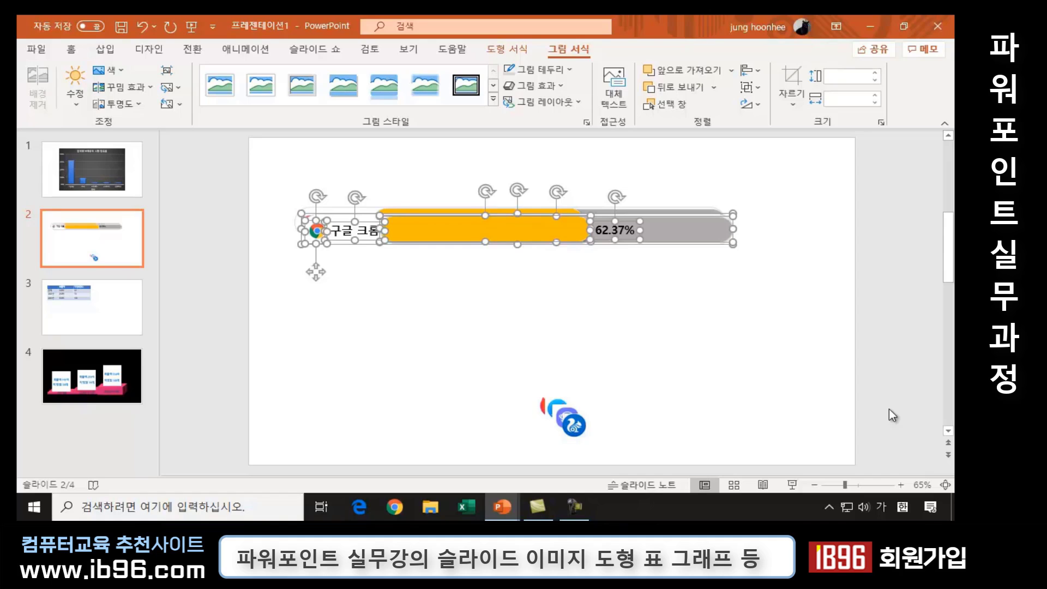
key("ctrl+Left")
key("ctrl+Left")
key("ctrl+Left")
key("ctrl+Left")
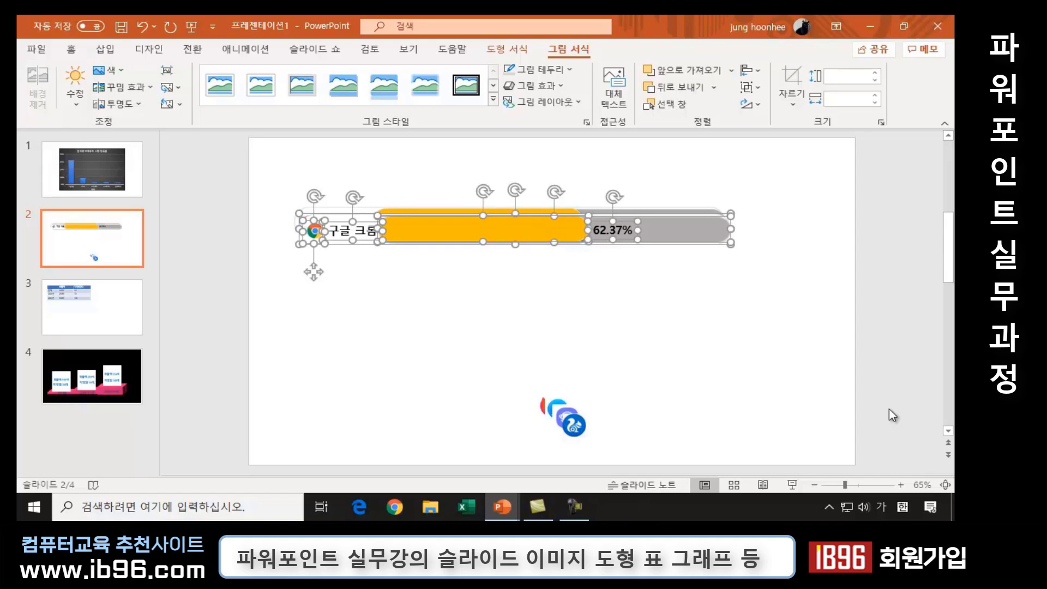
key("ctrl+Left")
key("ctrl+Left")
key("ctrl+Left")
key("ctrl+Left")
key("ctrl+Left")
key("ctrl+Left")
key("ctrl+Left")
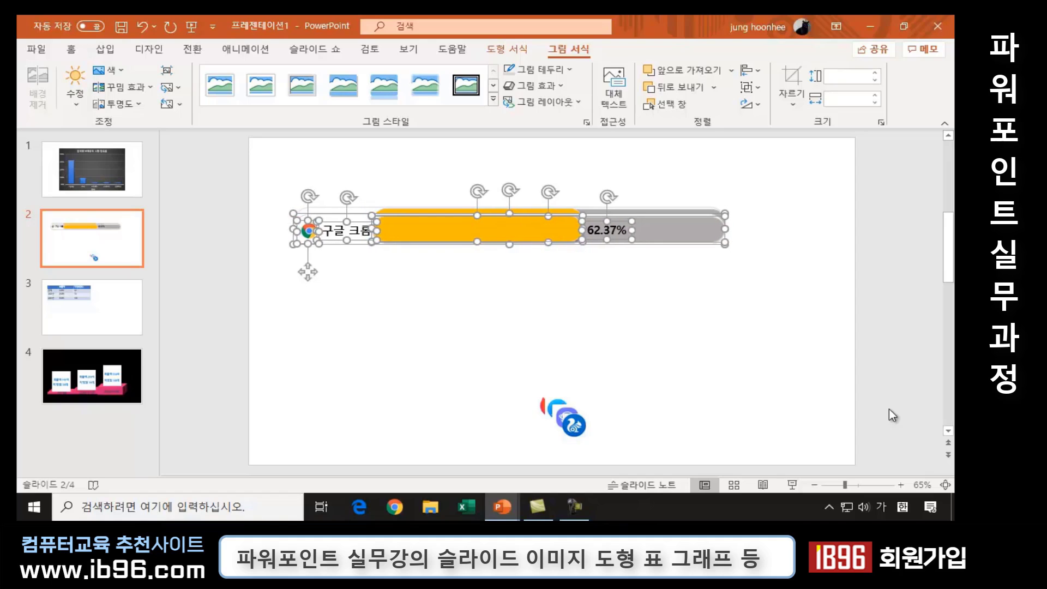
key("ctrl+Left")
key("ctrl+Left")
key("ctrl+Right")
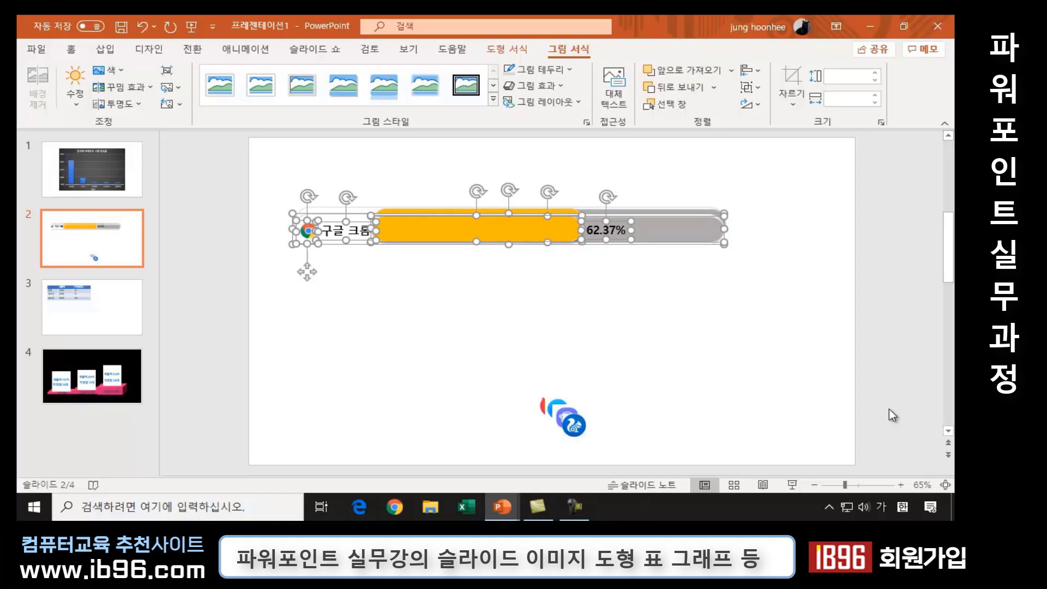
key("ctrl+Right")
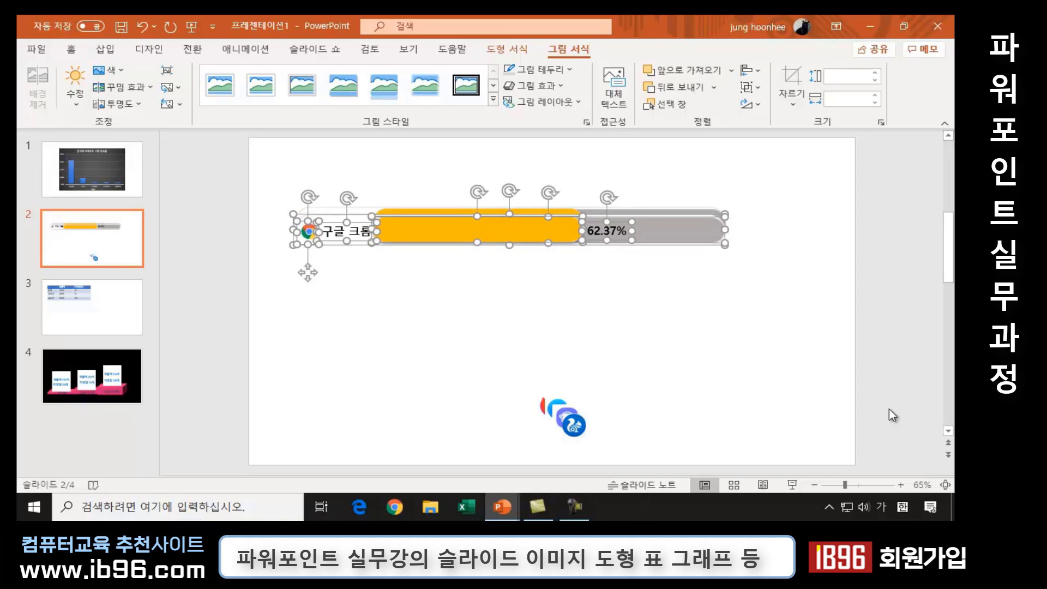
Duplicate the progress bar and move the copy down into an aligned second row.
key("ctrl+d")
key("ctrl+Down")
key("ctrl+Down")
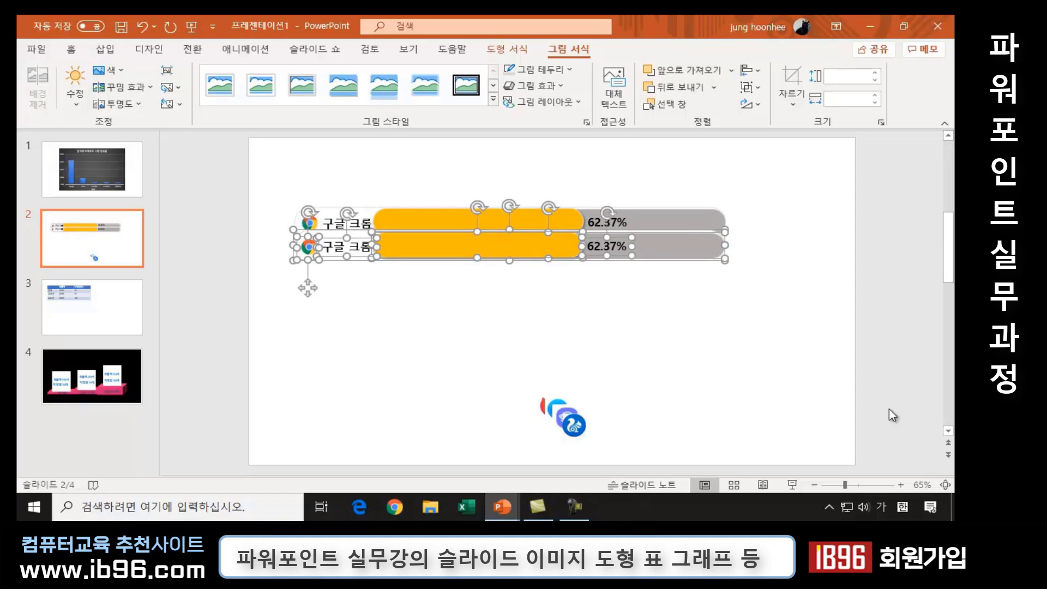
key("ctrl+Down")
key("ctrl+Down")
key("ctrl+Down")
key("ctrl+Down")
key("ctrl+Down")
key("ctrl+Down")
key("ctrl+Down")
key("ctrl+Down")
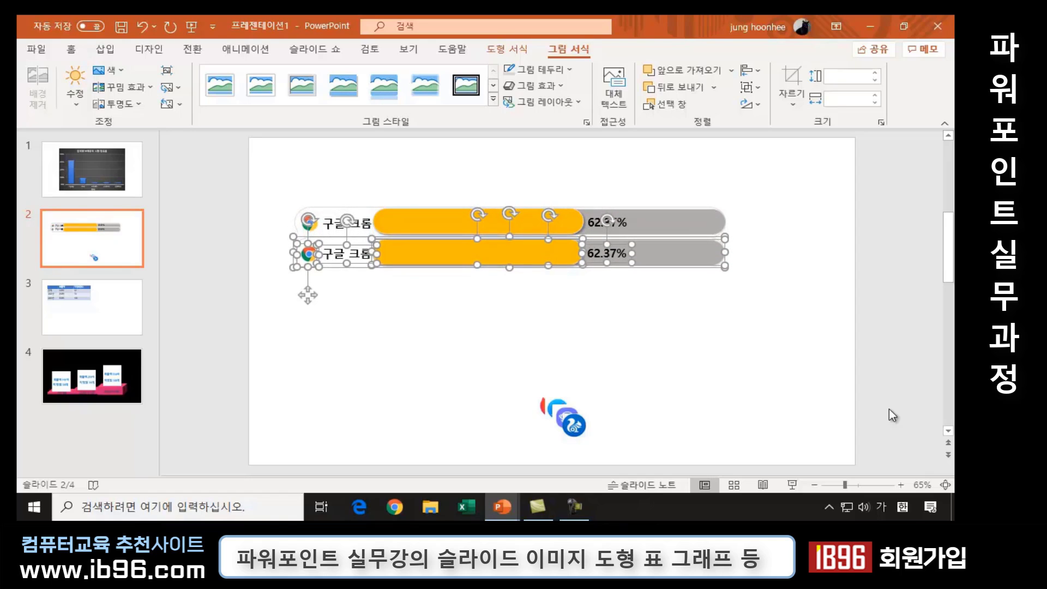
key("ctrl+Down")
key("ctrl+Down")
key("ctrl+Down")
key("ctrl+Down")
key("ctrl+Down")
key("ctrl+Down")
key("ctrl+Down")
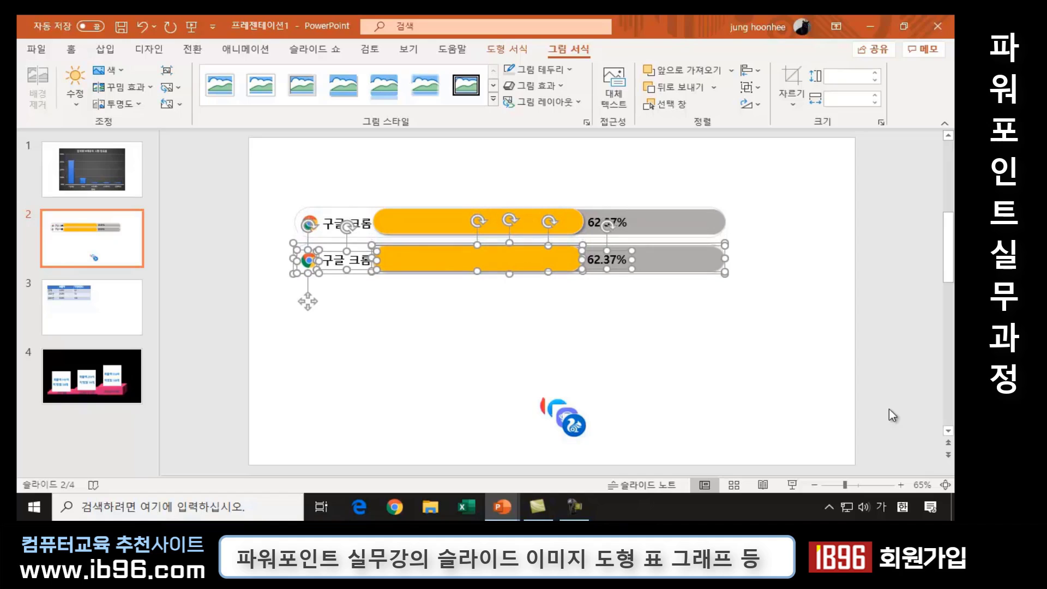
key("ctrl+Down")
key("ctrl+Down")
key("ctrl+Down")
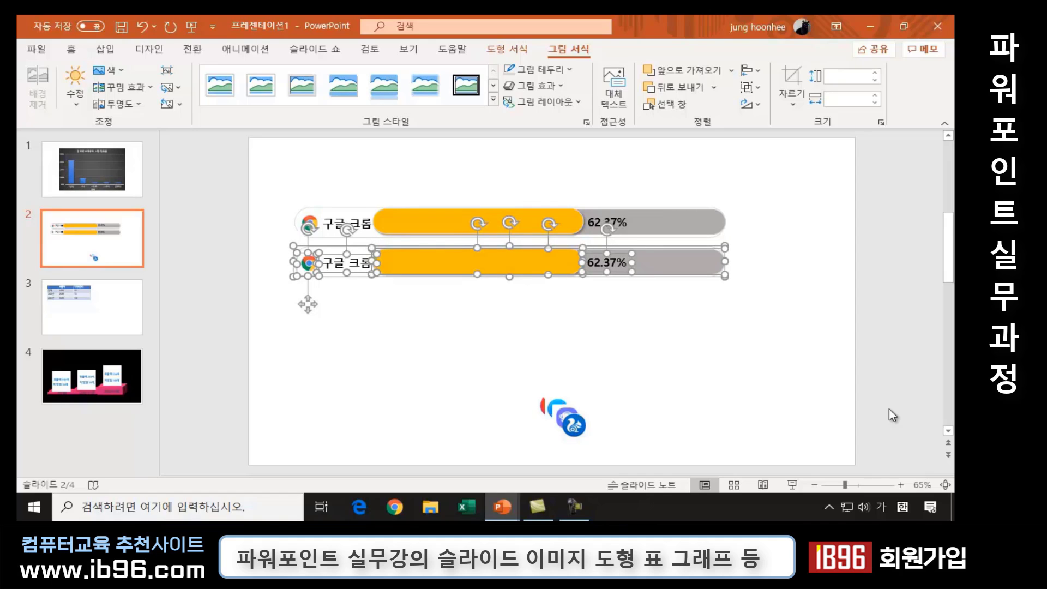
key("ctrl+Right")
key("ctrl+Right")
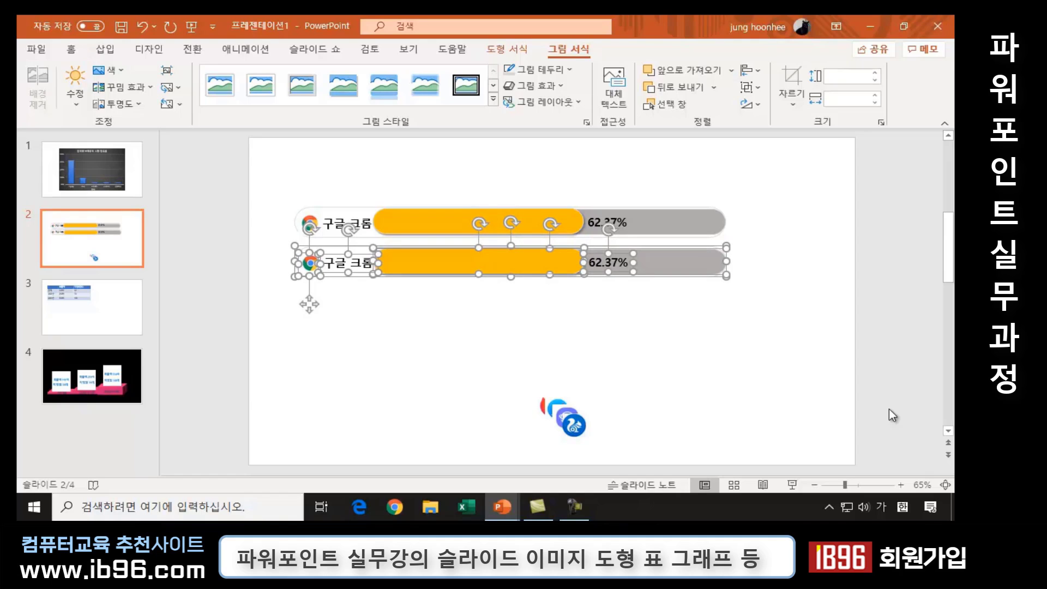
key("ctrl+Left")
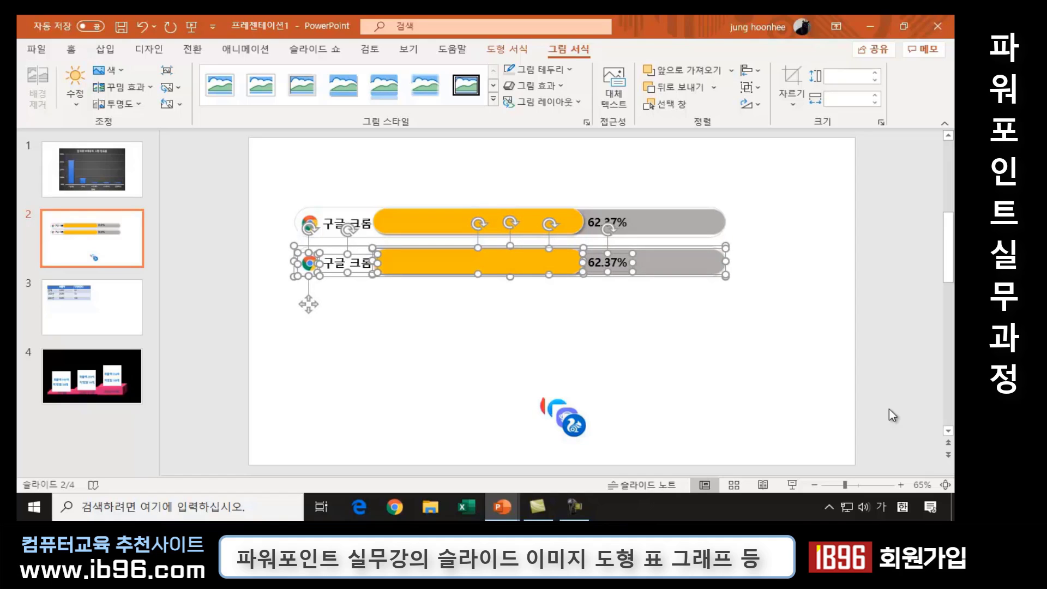
Repeat the duplicate twice to add evenly spaced rows, then select the second row's 구글 크롬 label.
key("ctrl+d")
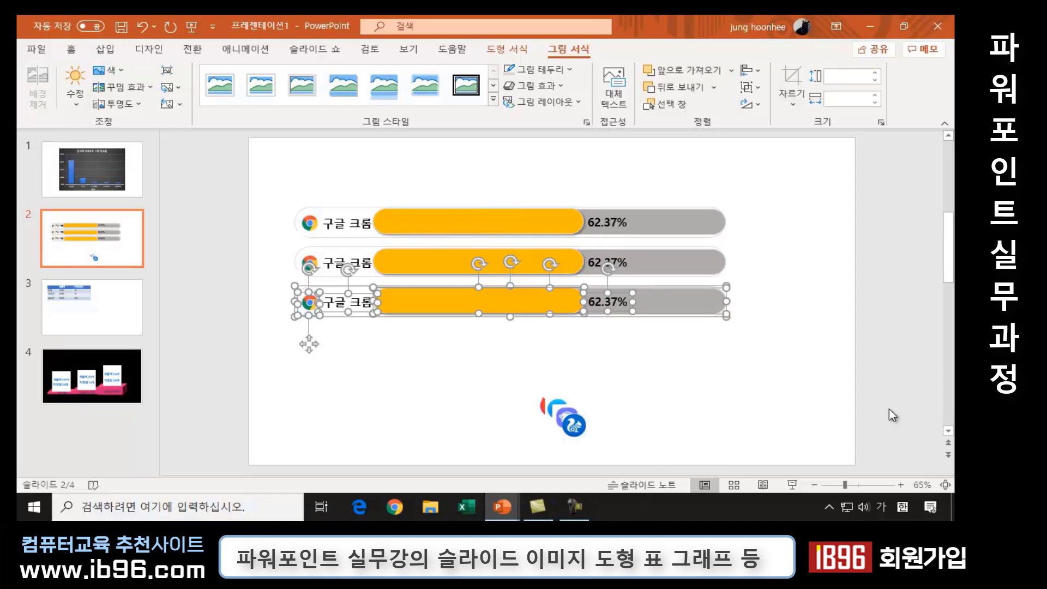
key("ctrl+d")
key("ctrl+d")
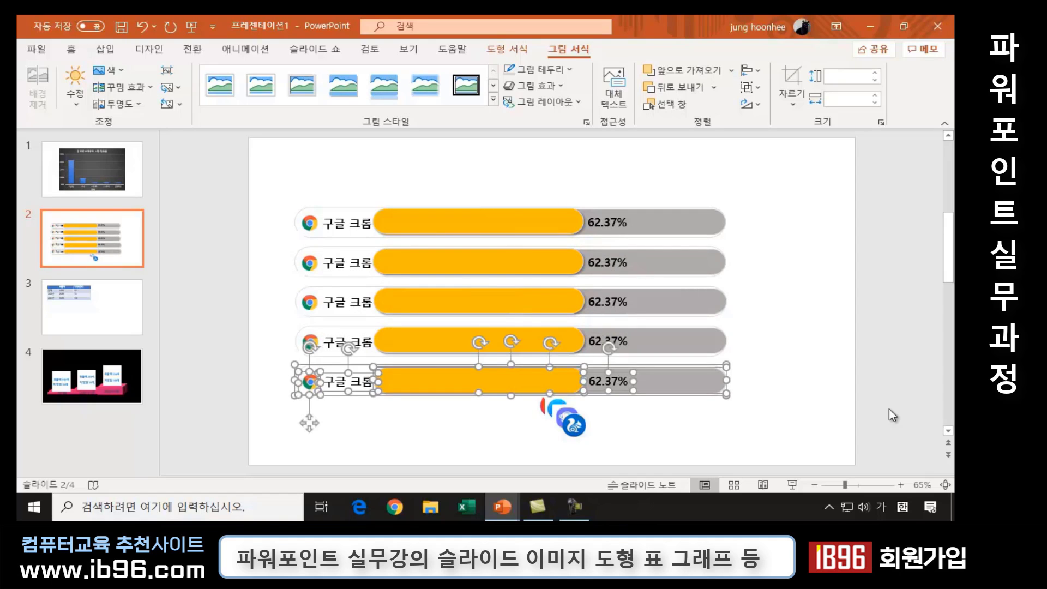
left_click(764, 288)
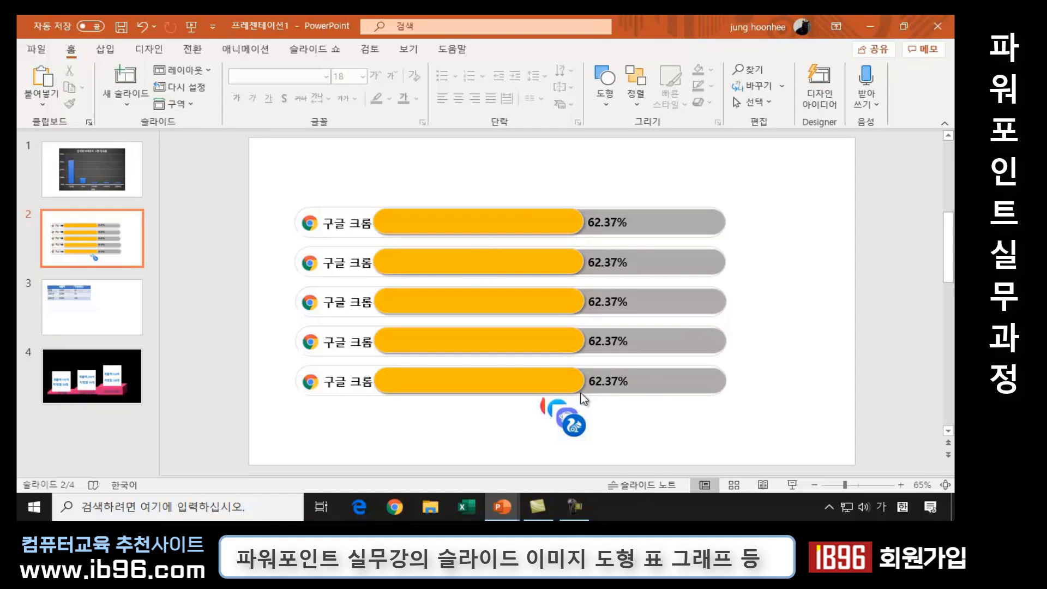
left_click(348, 265)
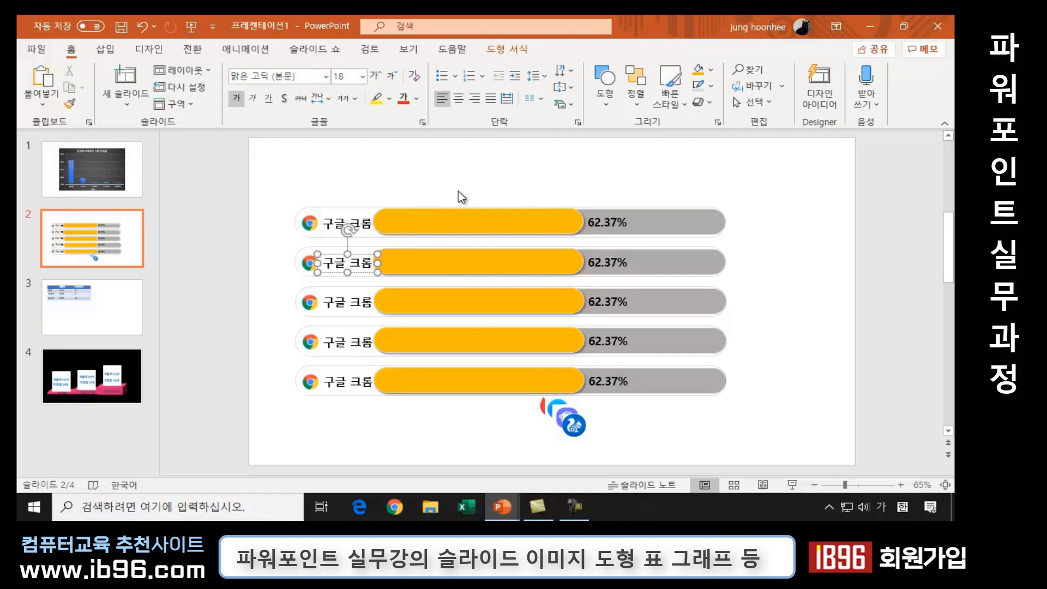
Retype the second row's label as 사파리 and nudge it slightly right.
key("BackSpace")
key("BackSpace")
key("BackSpace")
key("BackSpace")
key("BackSpace")
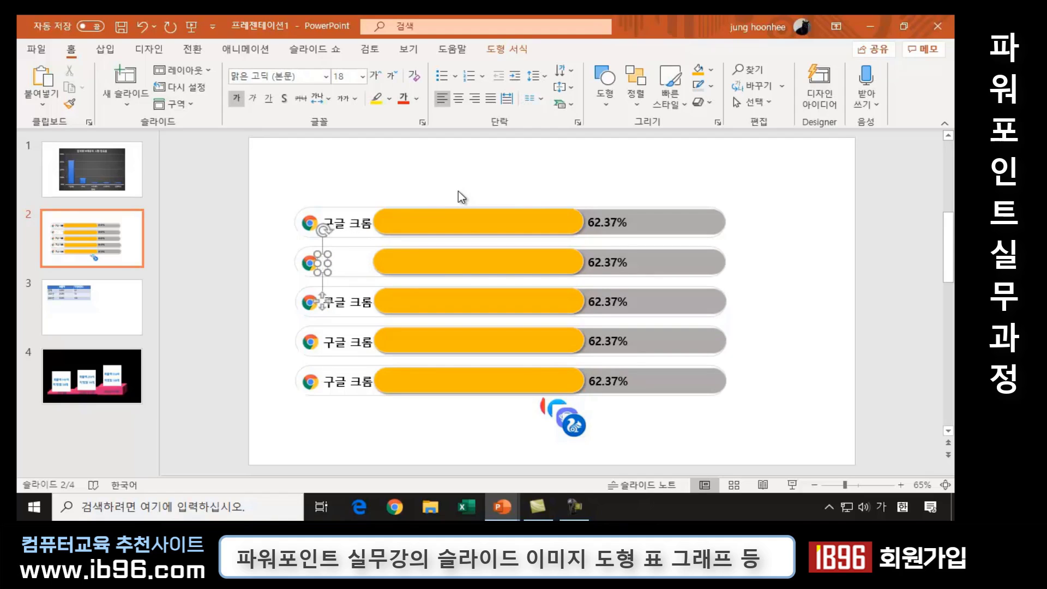
type("사파리")
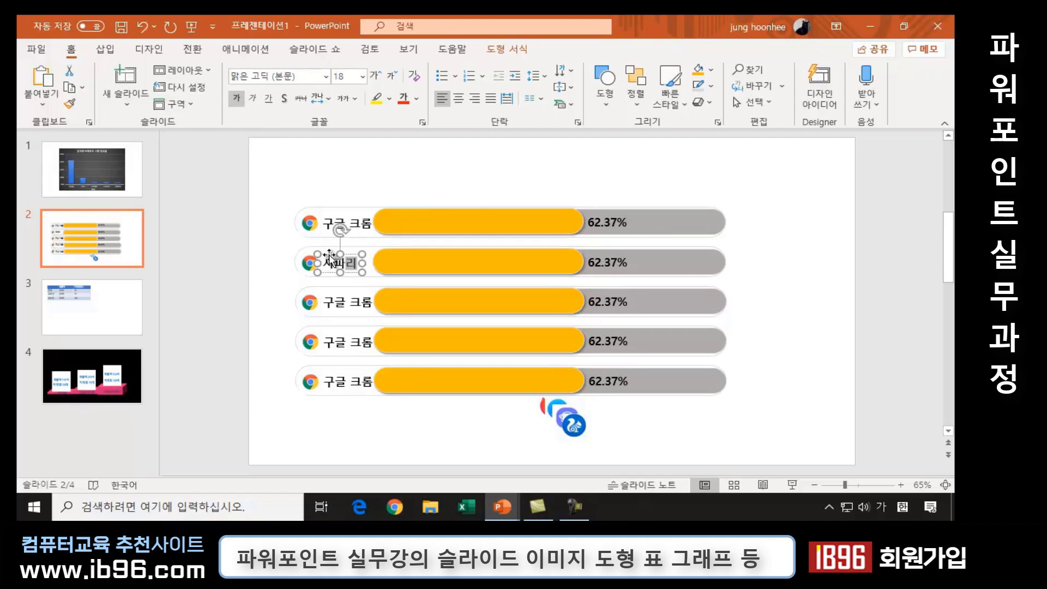
left_click_drag(330, 255, 334, 256)
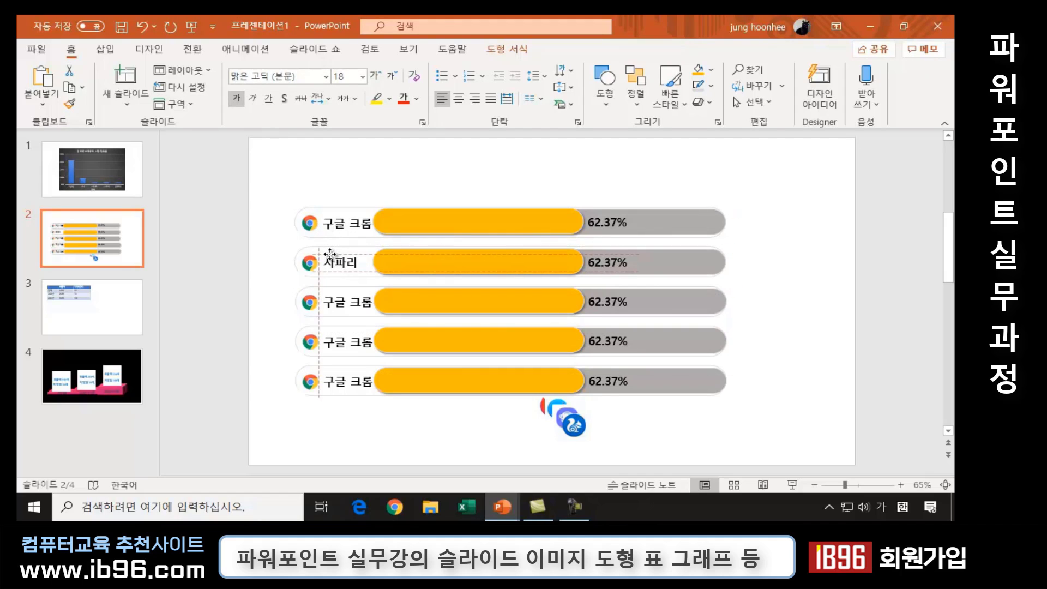
Shorten the second orange bar and place a 15.5% label right after it.
left_click(485, 267)
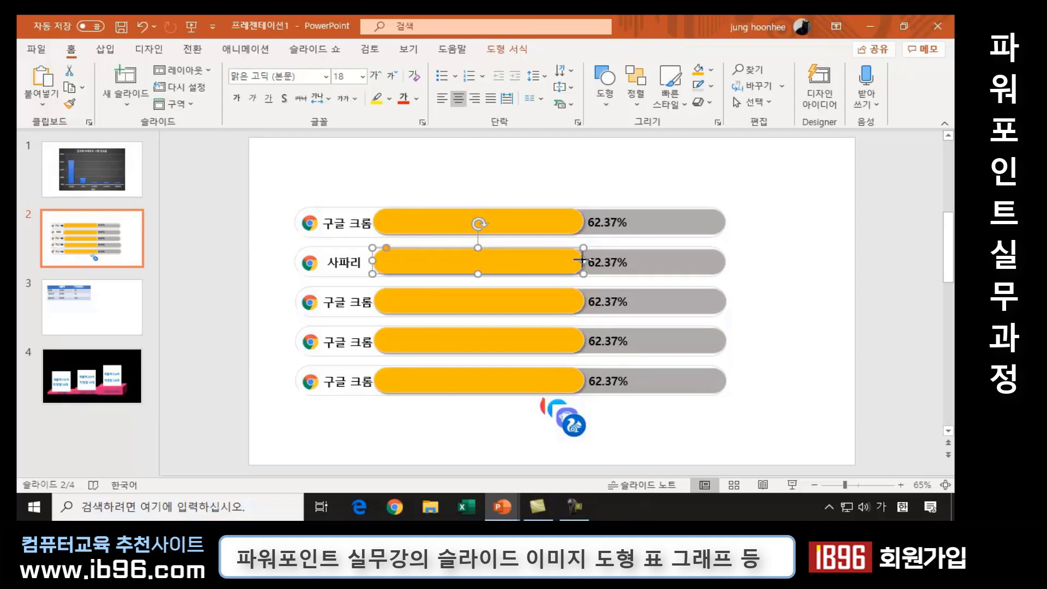
left_click_drag(582, 260, 428, 256)
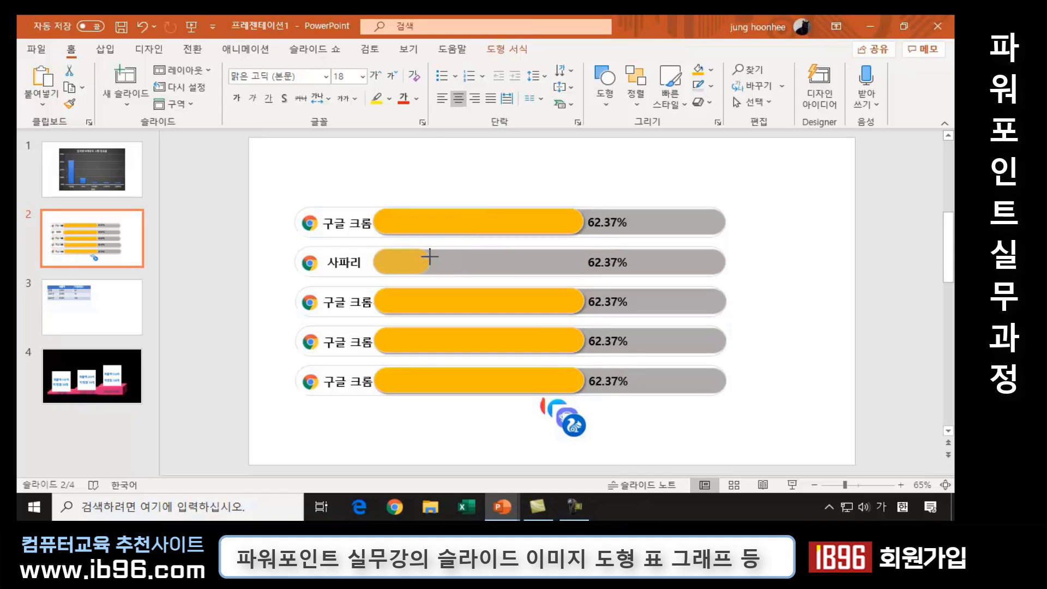
left_click(603, 262)
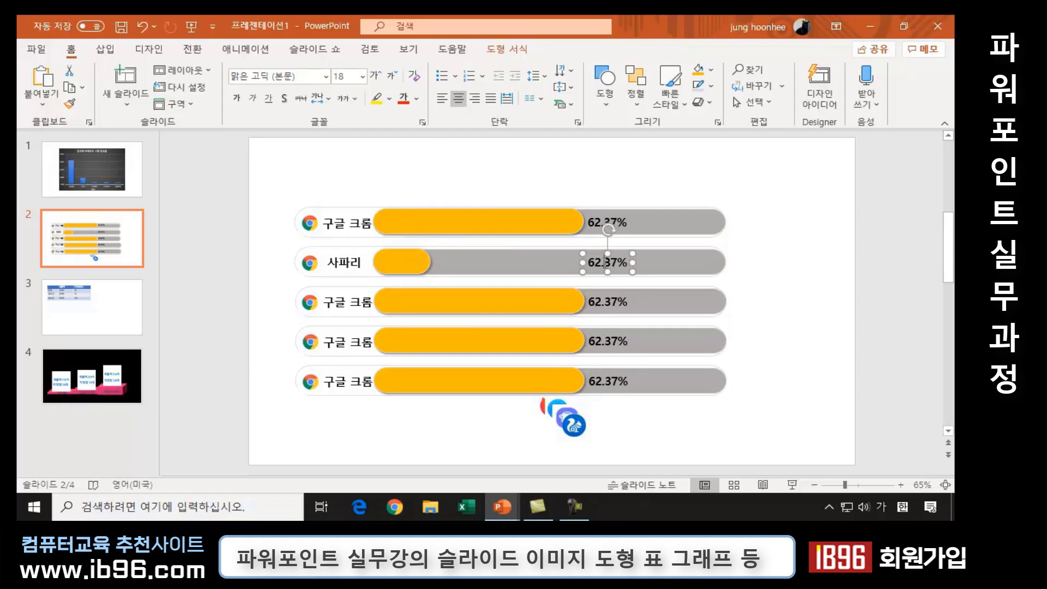
left_click_drag(591, 255, 439, 251)
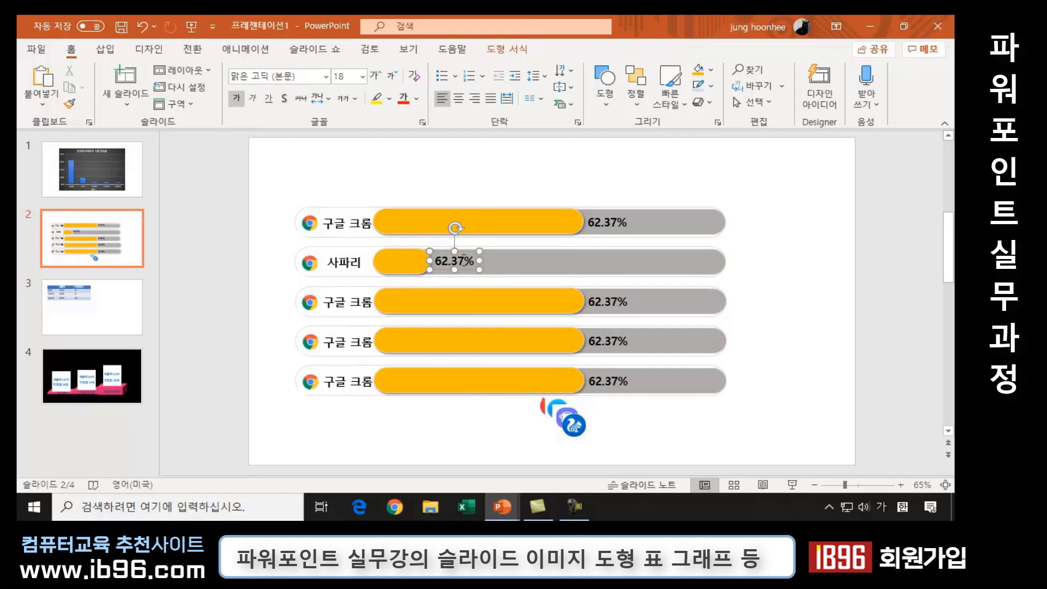
double_click(436, 256)
type("1")
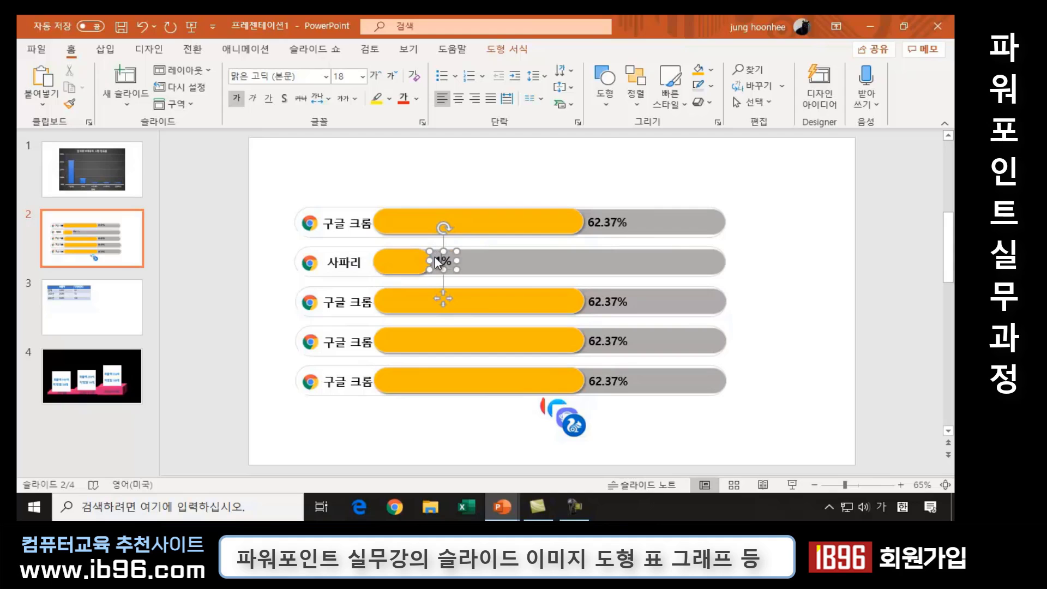
type("5.5")
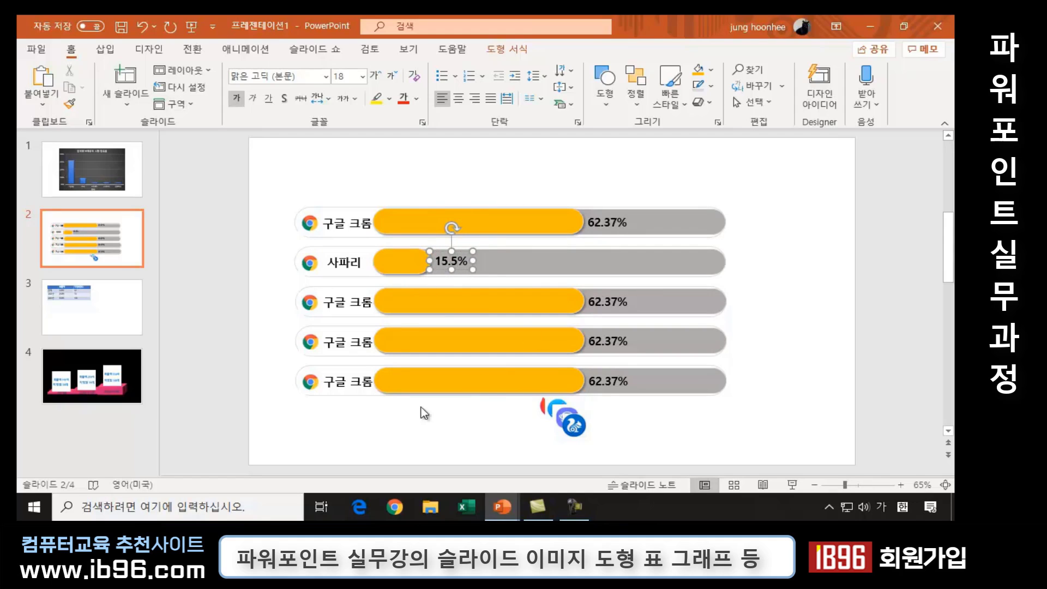
left_click(309, 263)
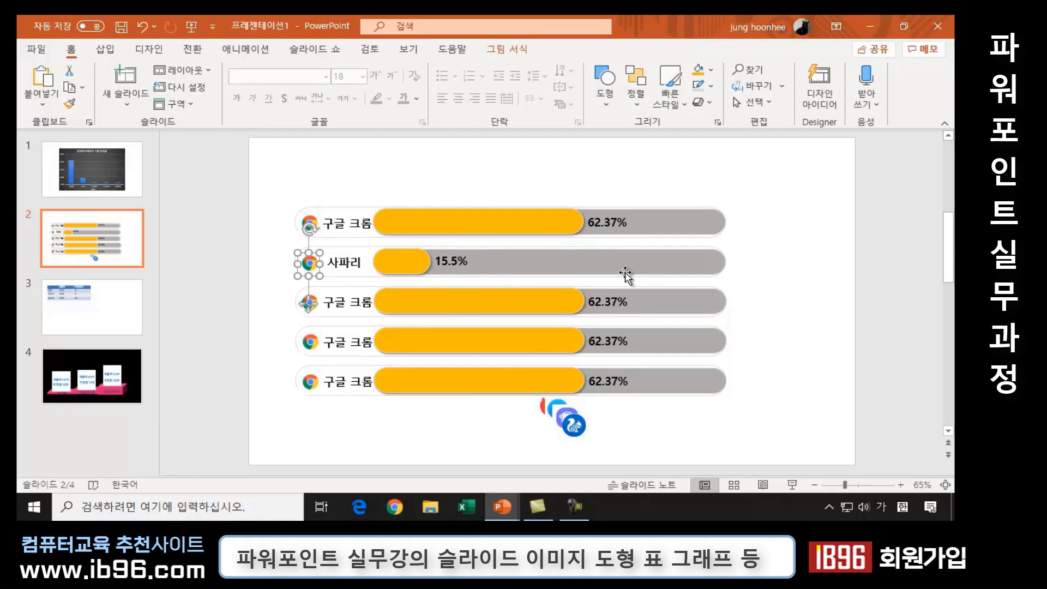
Delete the Chrome icon from the 사파리 row and bring the Safari icon to front.
key("Delete")
mouse_move(573, 425)
left_mouse_down()
mouse_move(605, 424)
mouse_move(532, 409)
mouse_move(308, 258)
mouse_move(319, 264)
left_mouse_up()
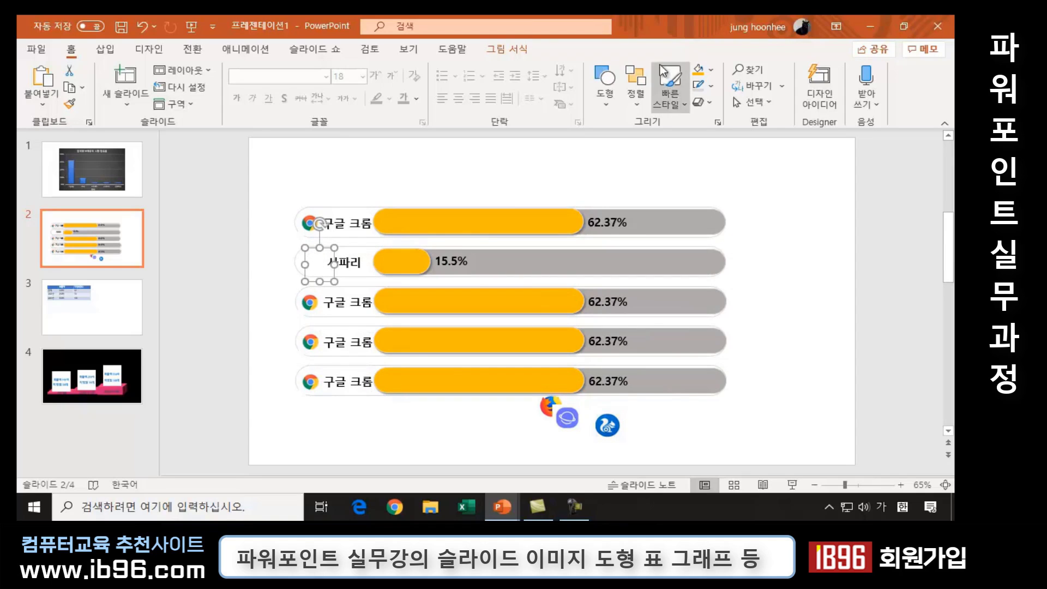
left_click(522, 49)
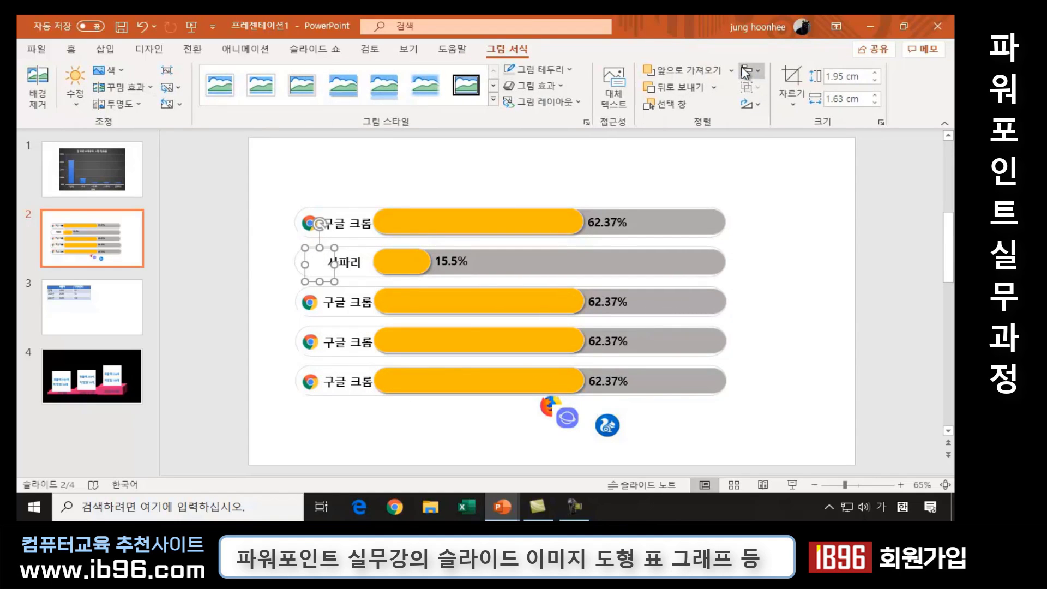
left_click(736, 71)
left_click(710, 104)
Move the Safari icon beside the 사파리 label and resize it to fit the row.
key("Left")
key("Left")
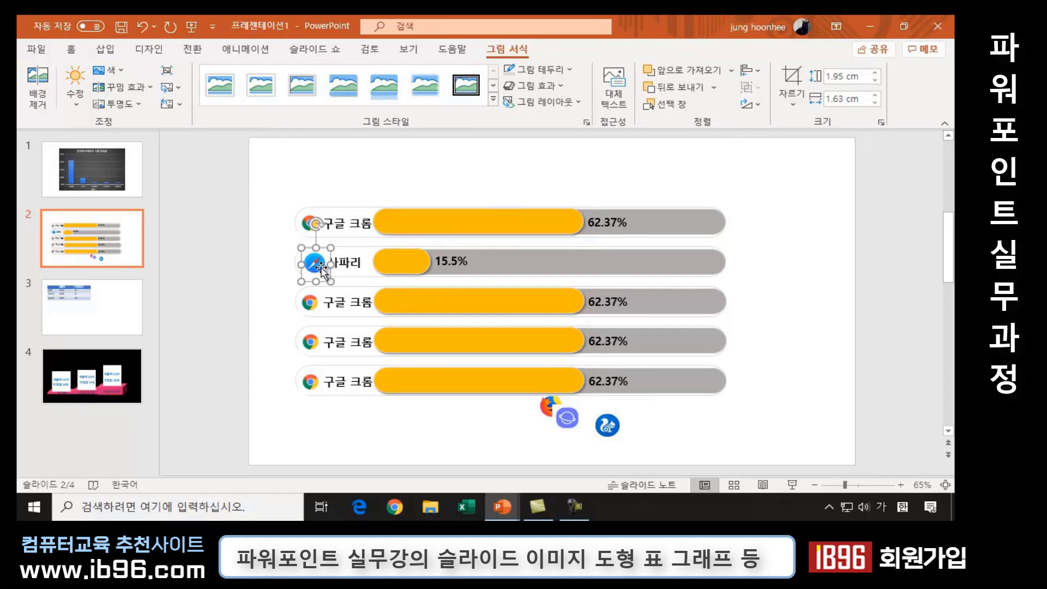
left_click_drag(316, 280, 327, 261)
left_click(326, 261)
left_click(274, 294)
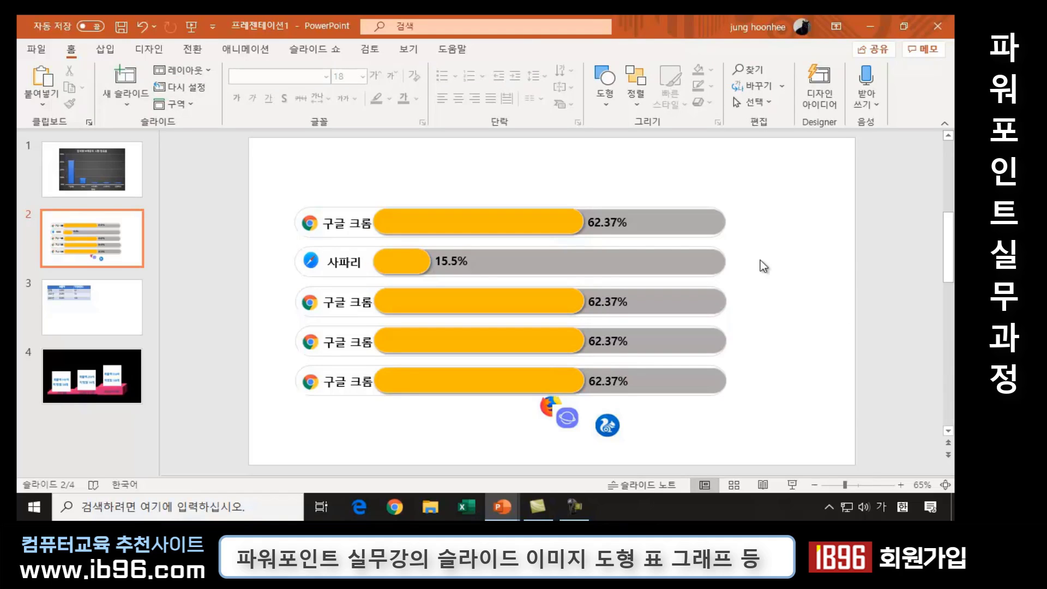
left_click(350, 303)
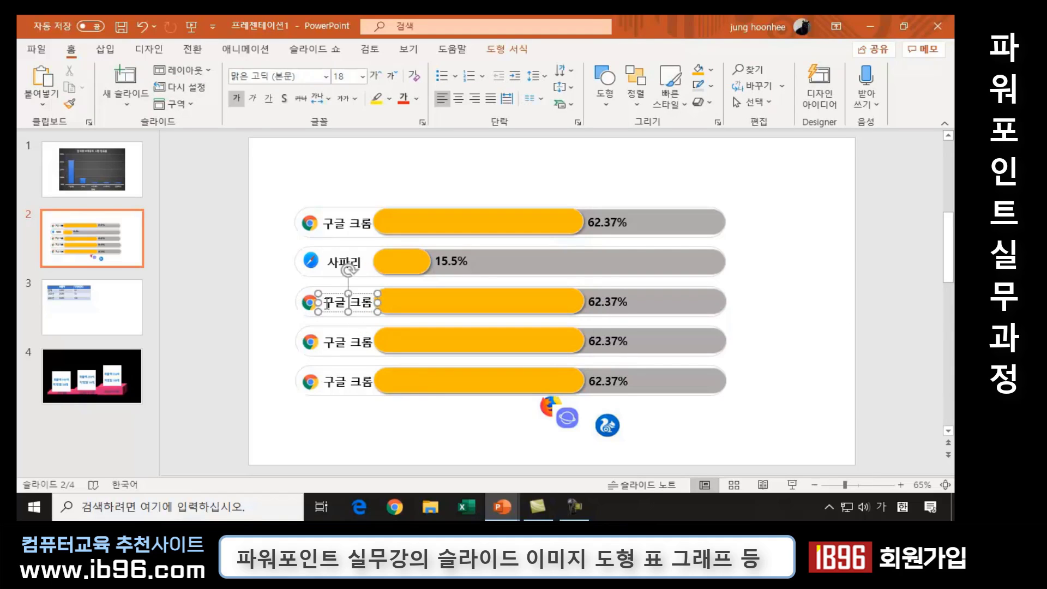
Rename the third row 파이어폭스, delete its Chrome icon and move the Firefox icon in.
left_click_drag(324, 303, 373, 303)
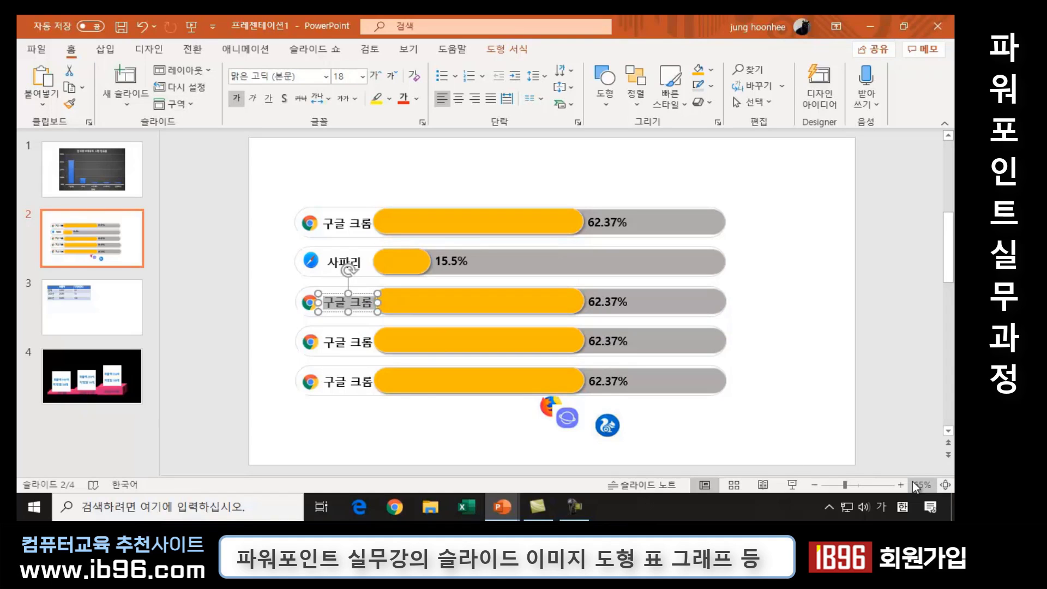
type("파이")
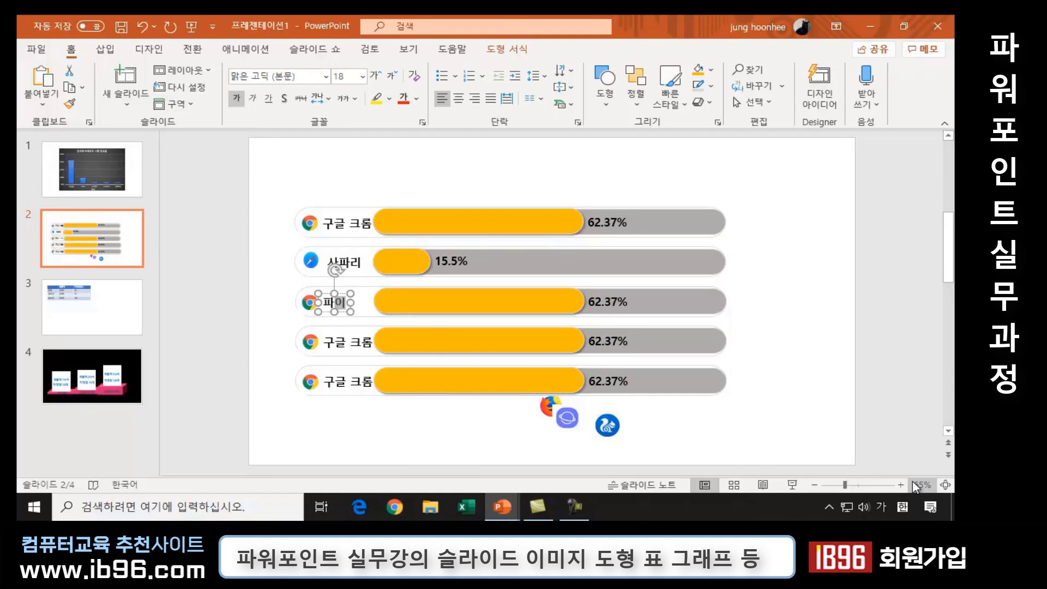
type("어폭스")
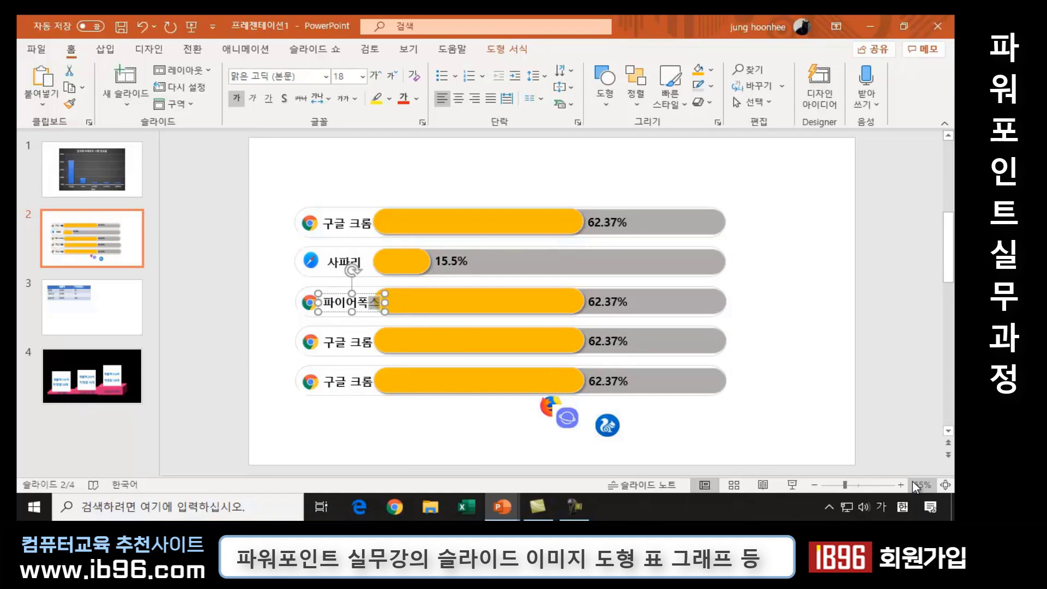
left_click(308, 303)
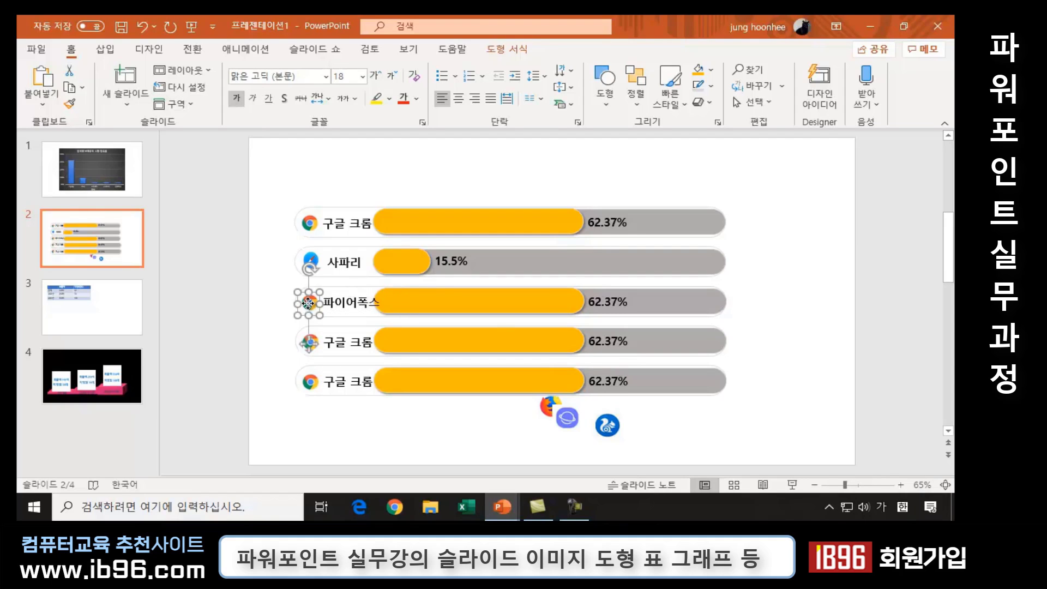
key("Delete")
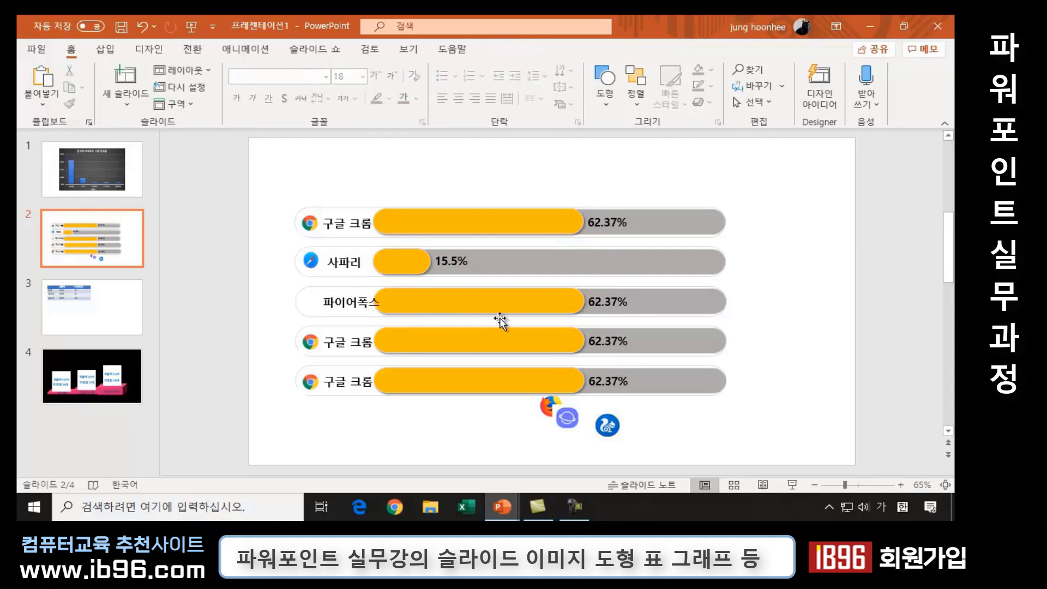
mouse_move(544, 404)
left_mouse_down()
mouse_move(514, 408)
mouse_move(287, 298)
left_mouse_up()
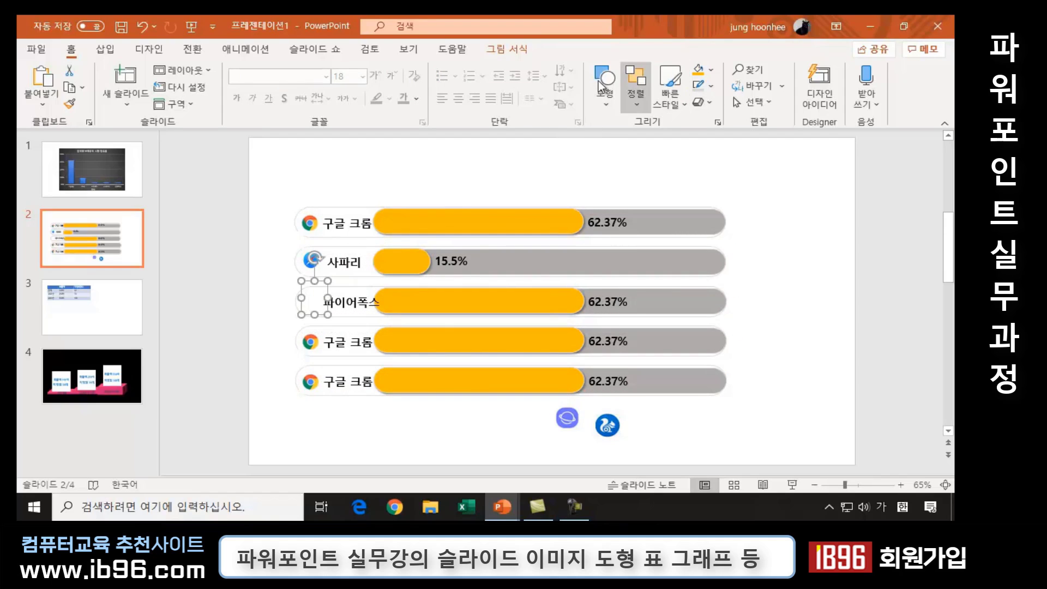
Bring the Firefox icon to front and resize it to fit the row.
left_click(513, 48)
left_click(731, 70)
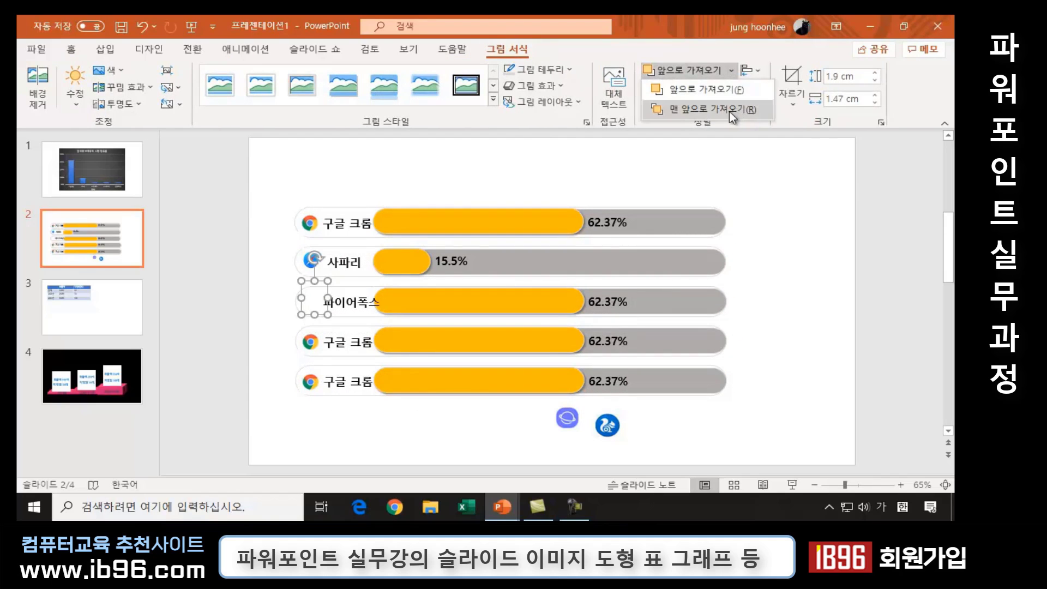
left_click(729, 110)
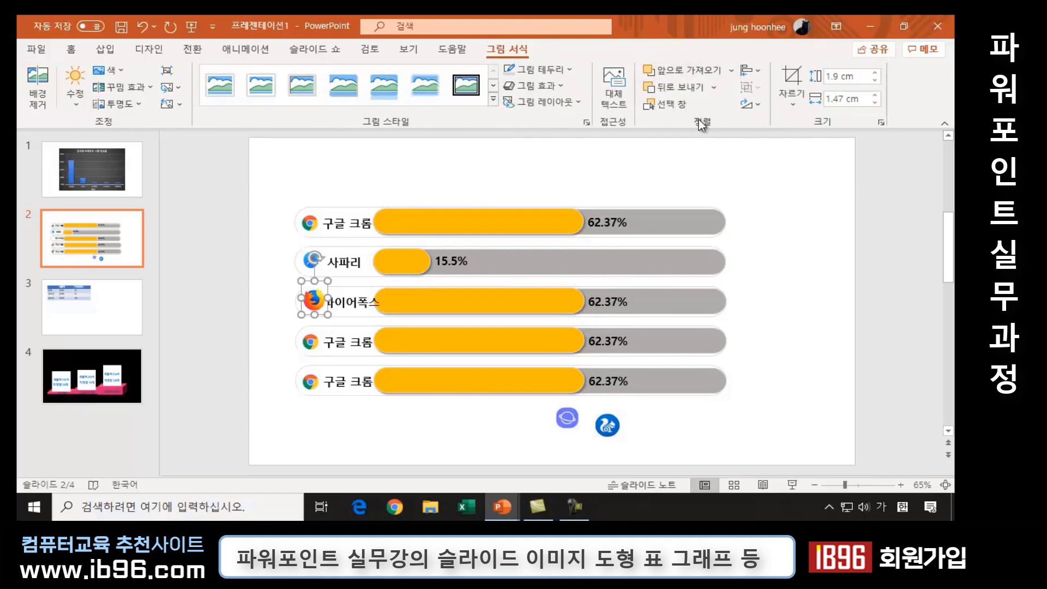
left_click(319, 286)
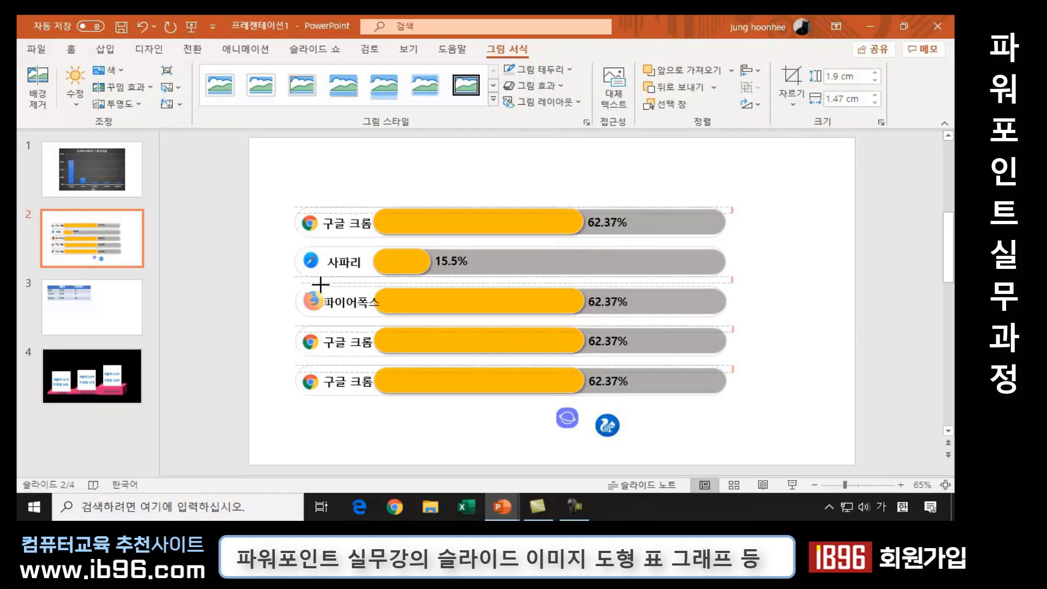
left_click(289, 339)
Set the 파이어폭스 label's font size to 16 pt.
left_click(351, 303)
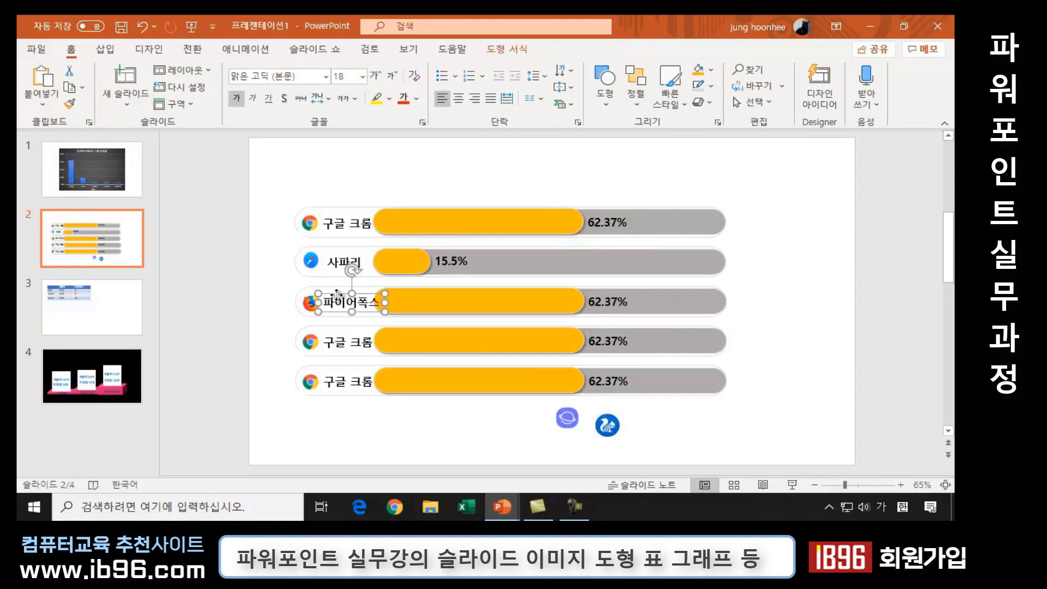
left_click(332, 295)
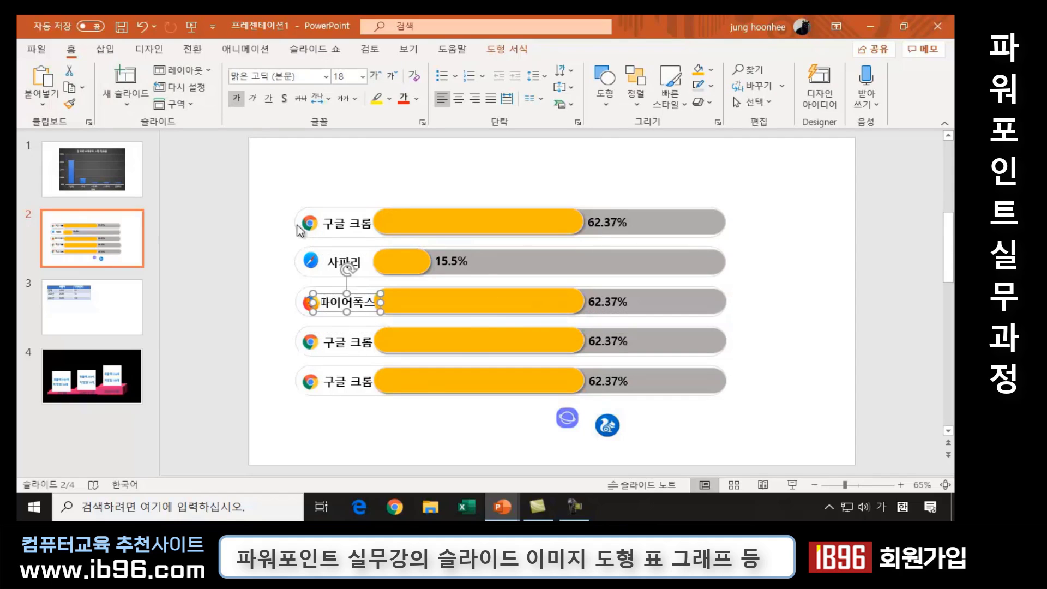
left_click(347, 77)
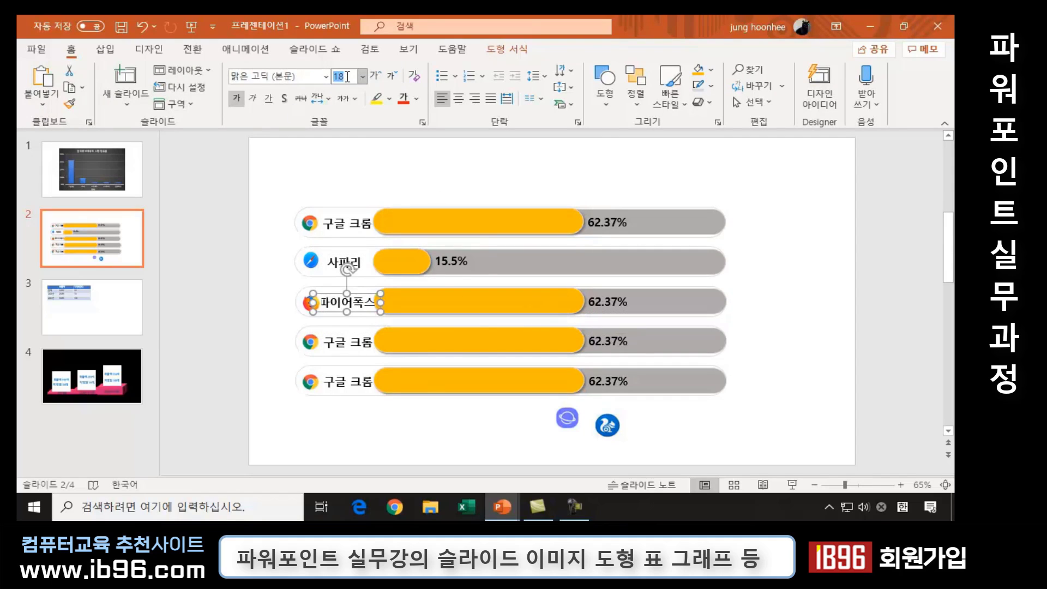
type("1")
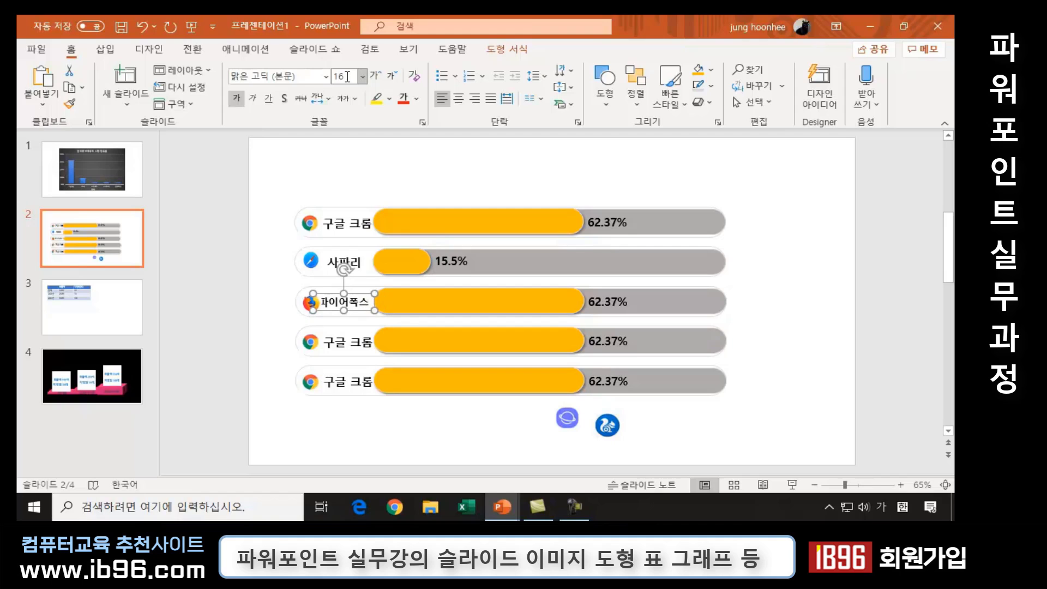
left_click(289, 315)
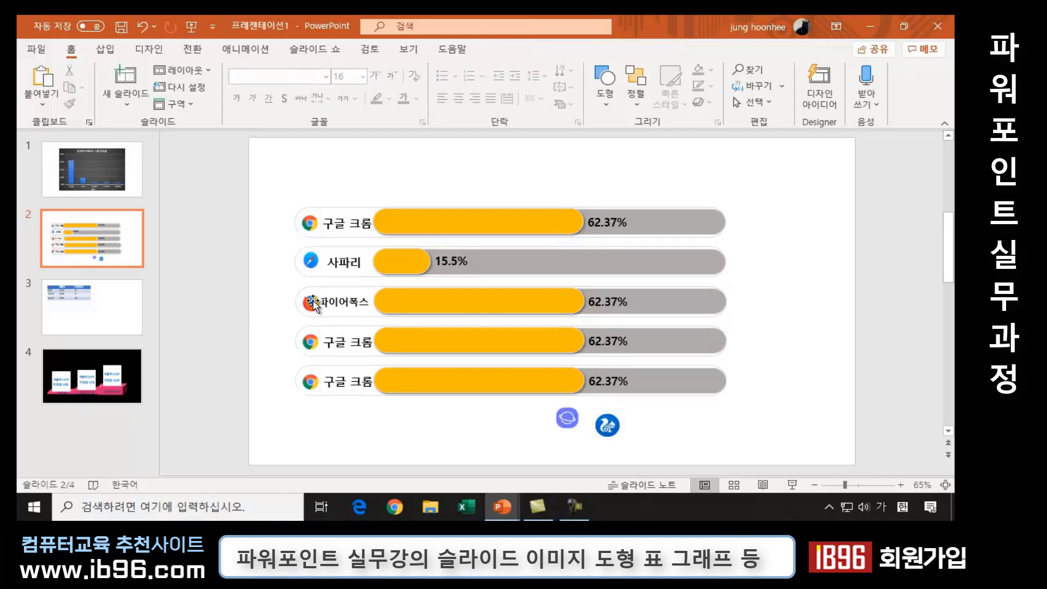
left_click(311, 302)
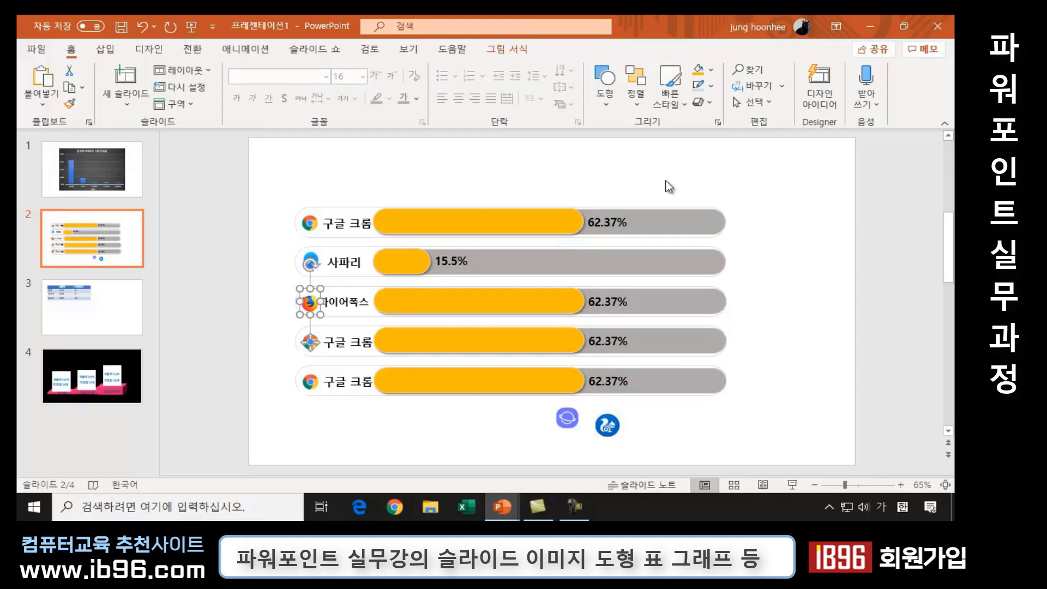
left_click(535, 304)
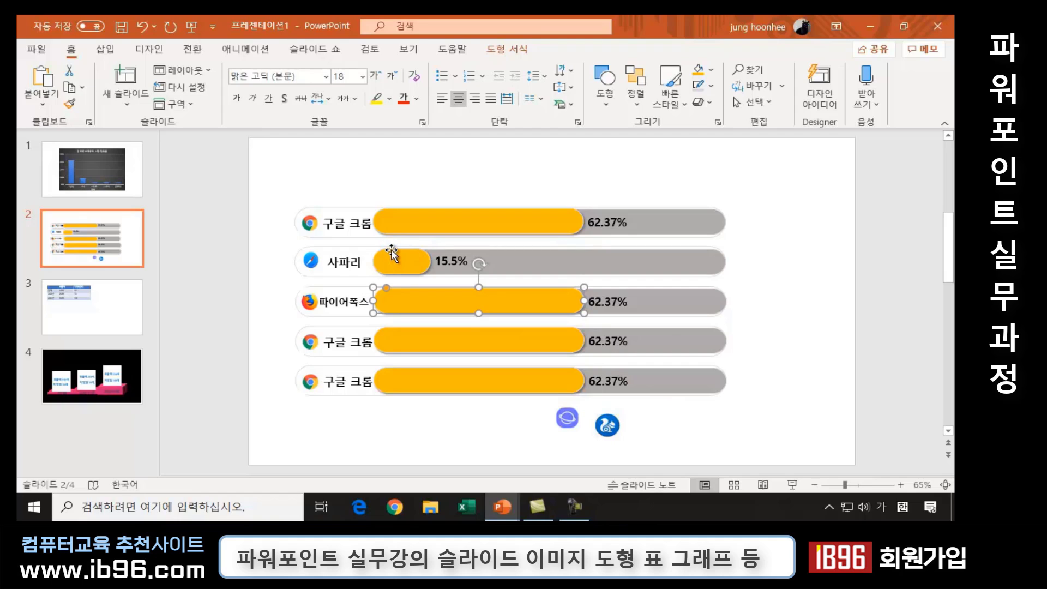
Shorten the 파이어폭스 bar to a tiny stub and show 4.39% right beside it.
left_click_drag(584, 301, 406, 300)
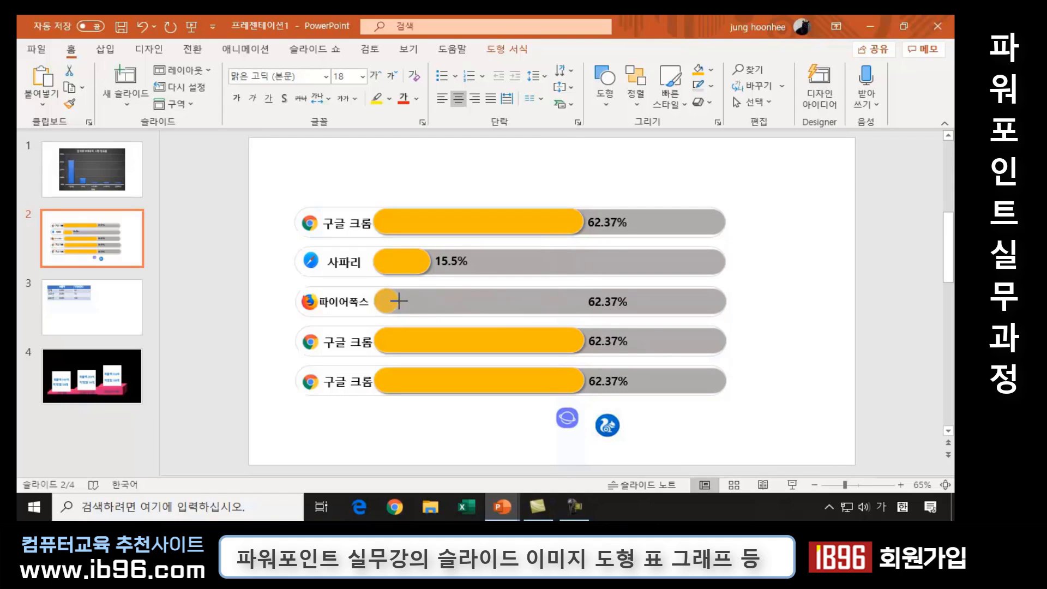
left_click_drag(398, 301, 399, 300)
left_click(590, 296)
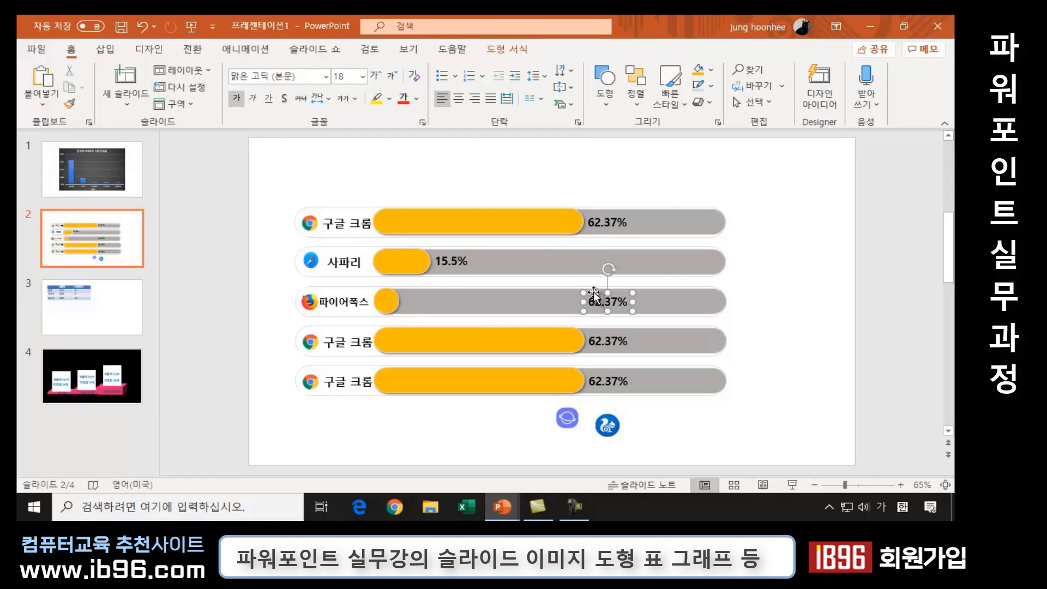
mouse_move(593, 294)
left_mouse_down()
mouse_move(408, 292)
mouse_move(436, 299)
left_mouse_up()
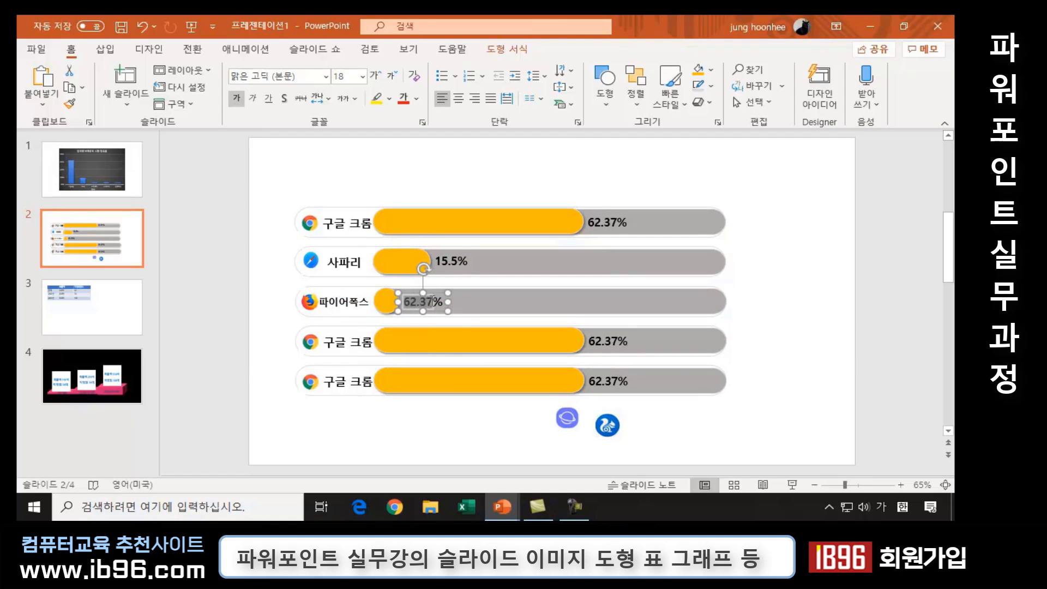
type("4.3")
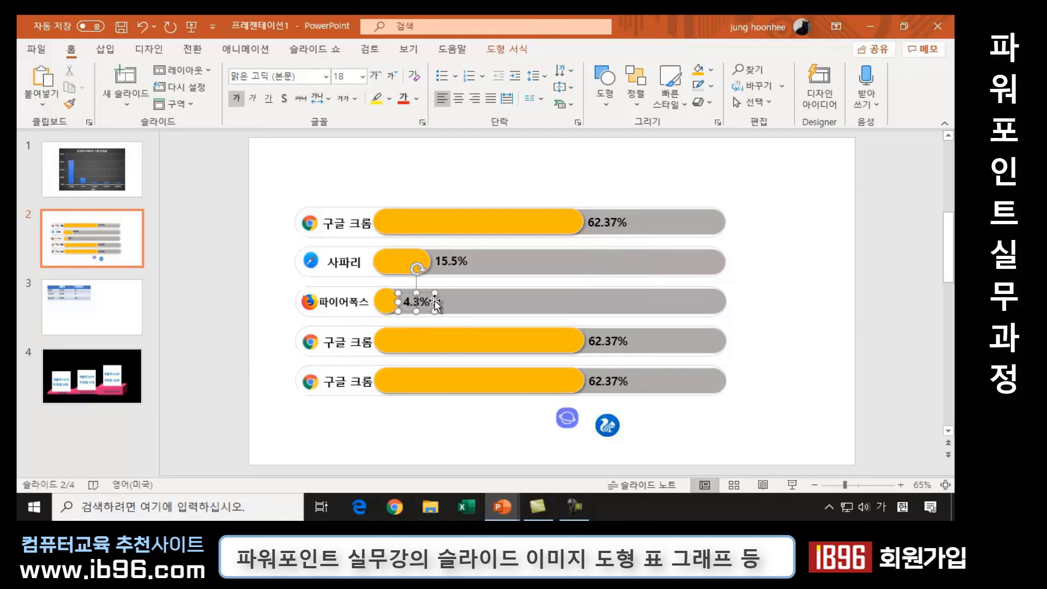
type("9")
left_click(804, 382)
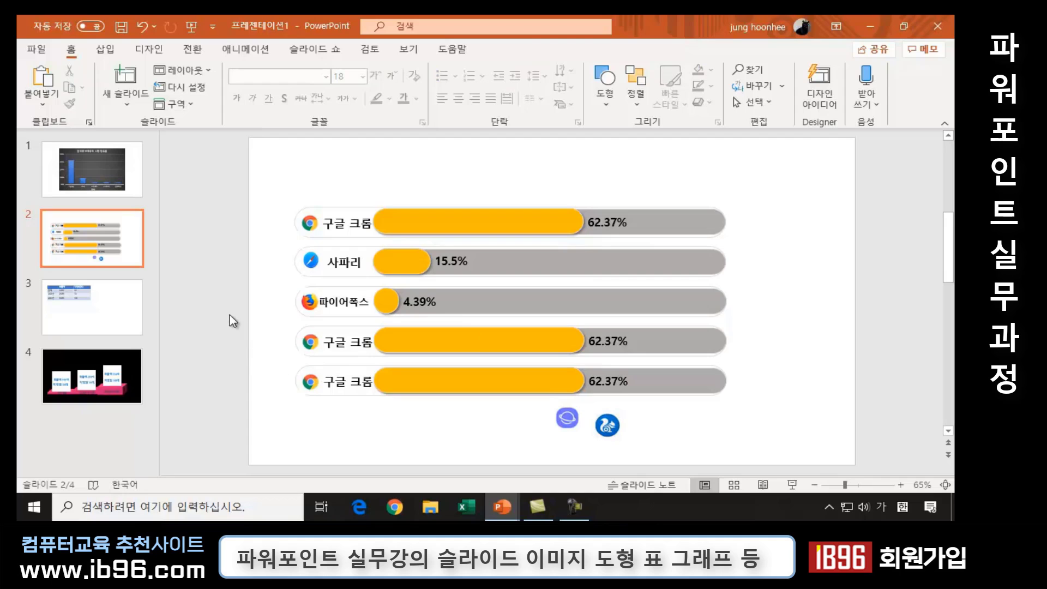
Delete the two extra 구글 크롬 rows and loose icons, then compare slide 2 with slide 1.
left_click_drag(230, 316, 882, 479)
key("Delete")
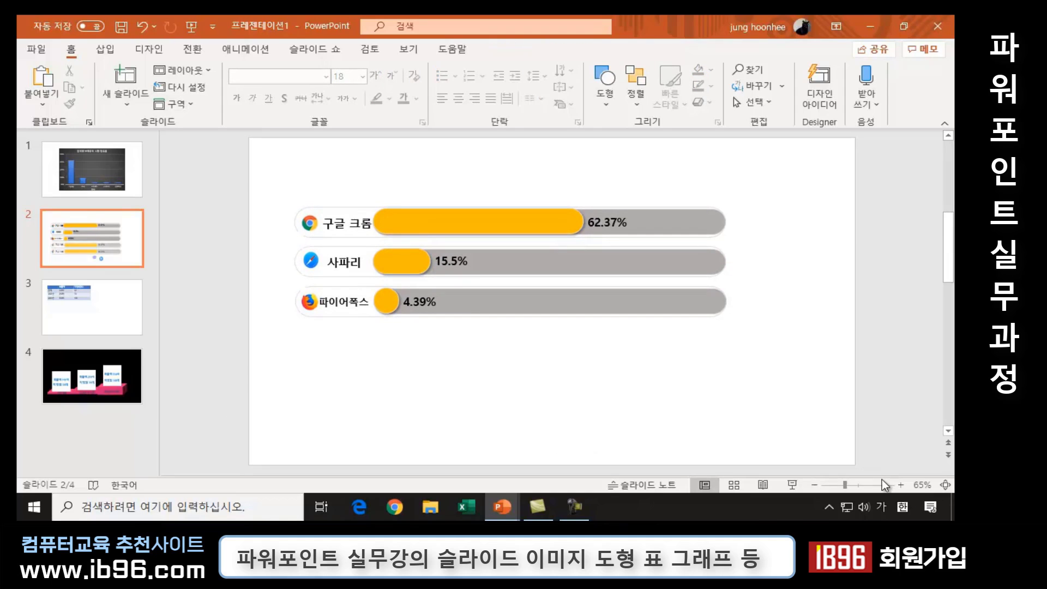
left_click(99, 166)
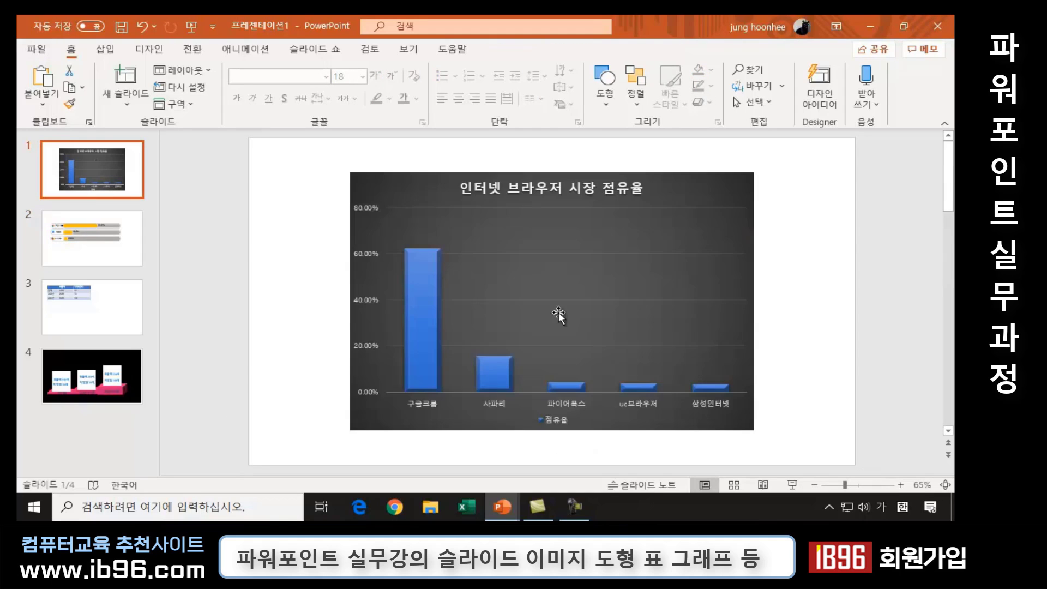
left_click(89, 232)
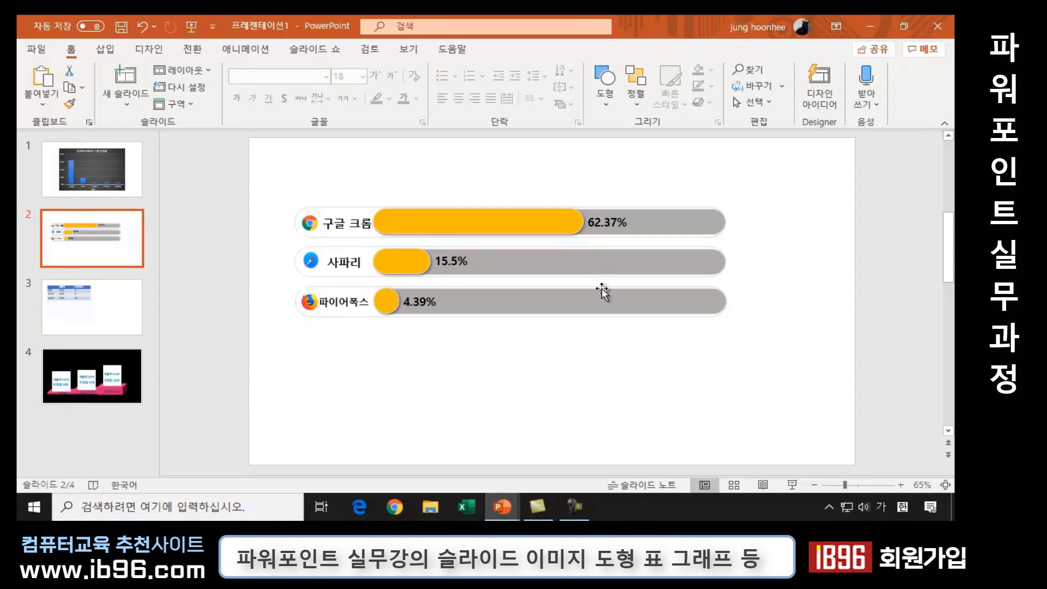
left_click(57, 166)
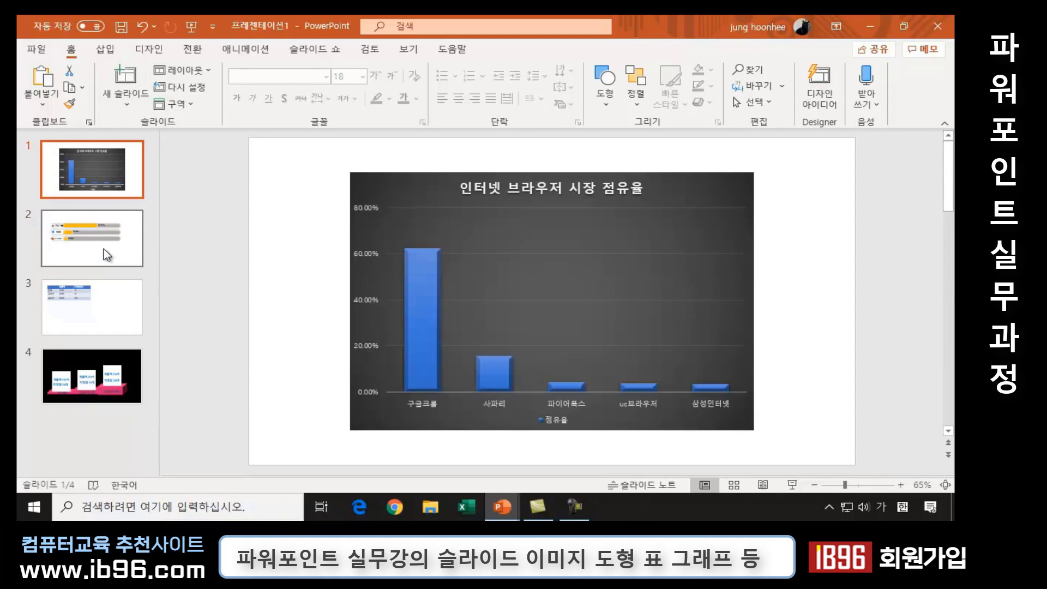
left_click(103, 248)
left_click(454, 396)
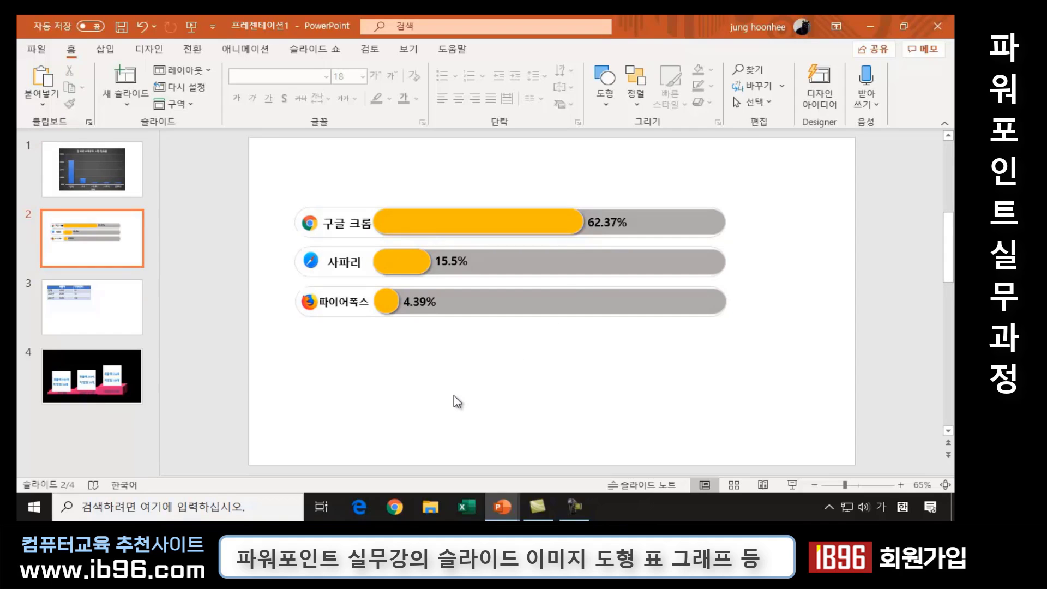